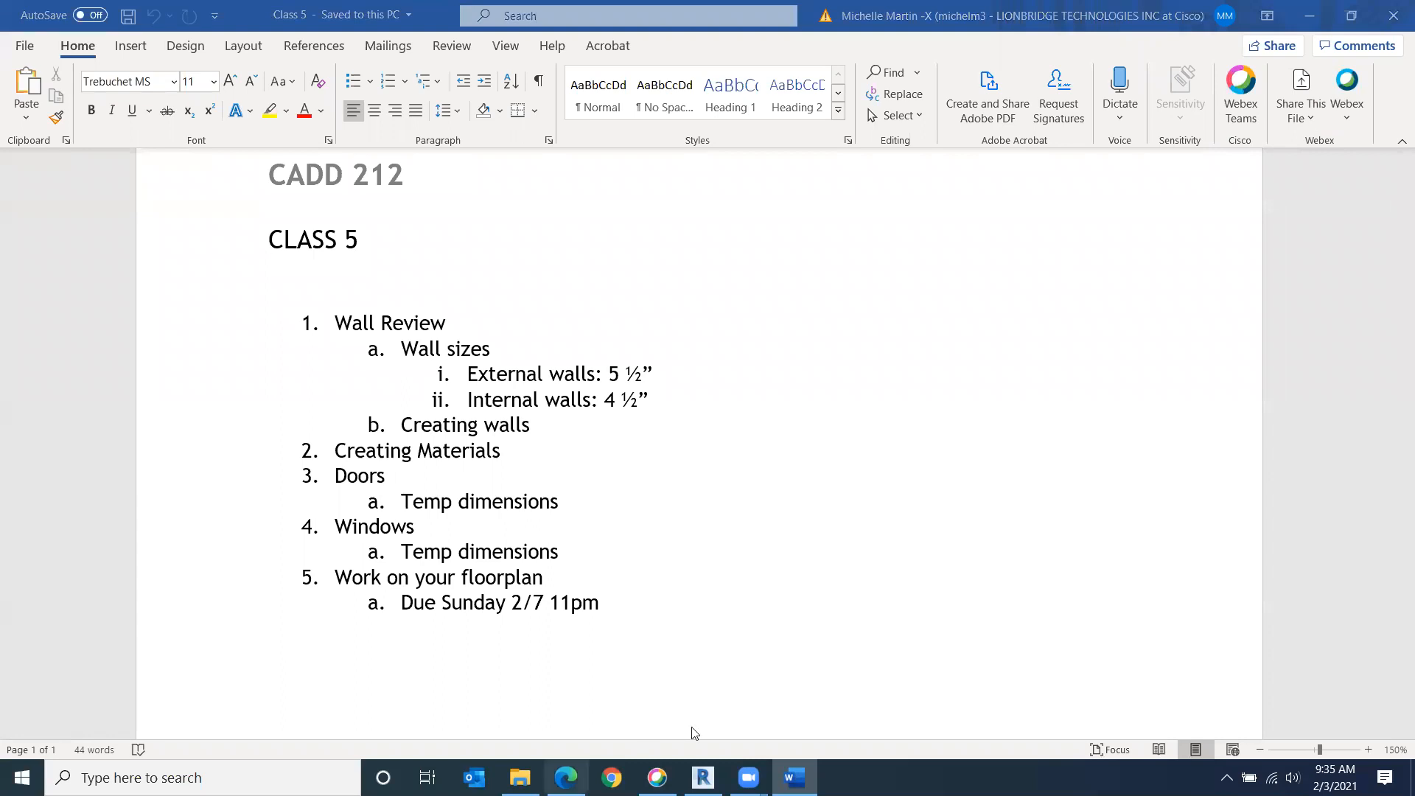
Step: Switch to Revit and create a new project from the Architectural Template
mouse_move(749, 778)
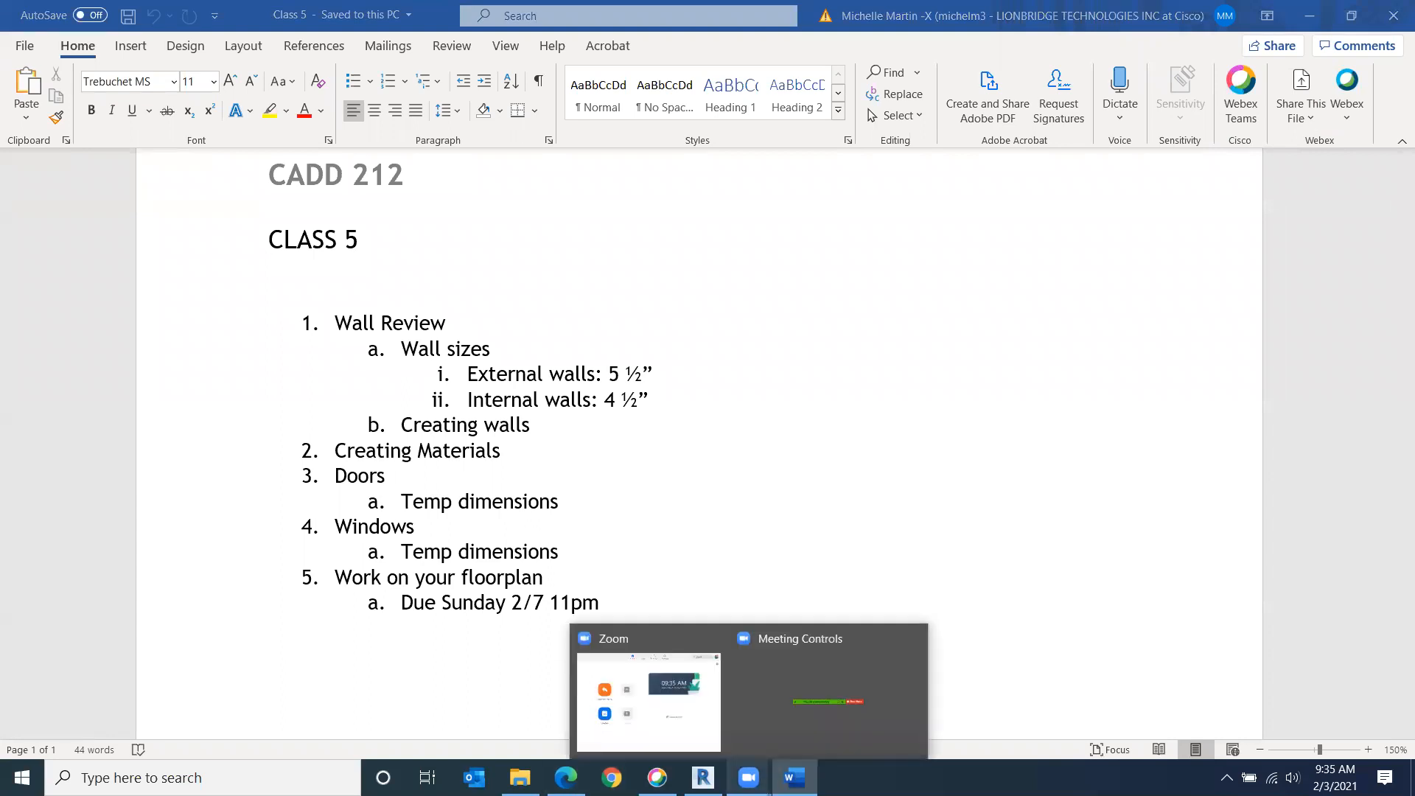
mouse_move(703, 778)
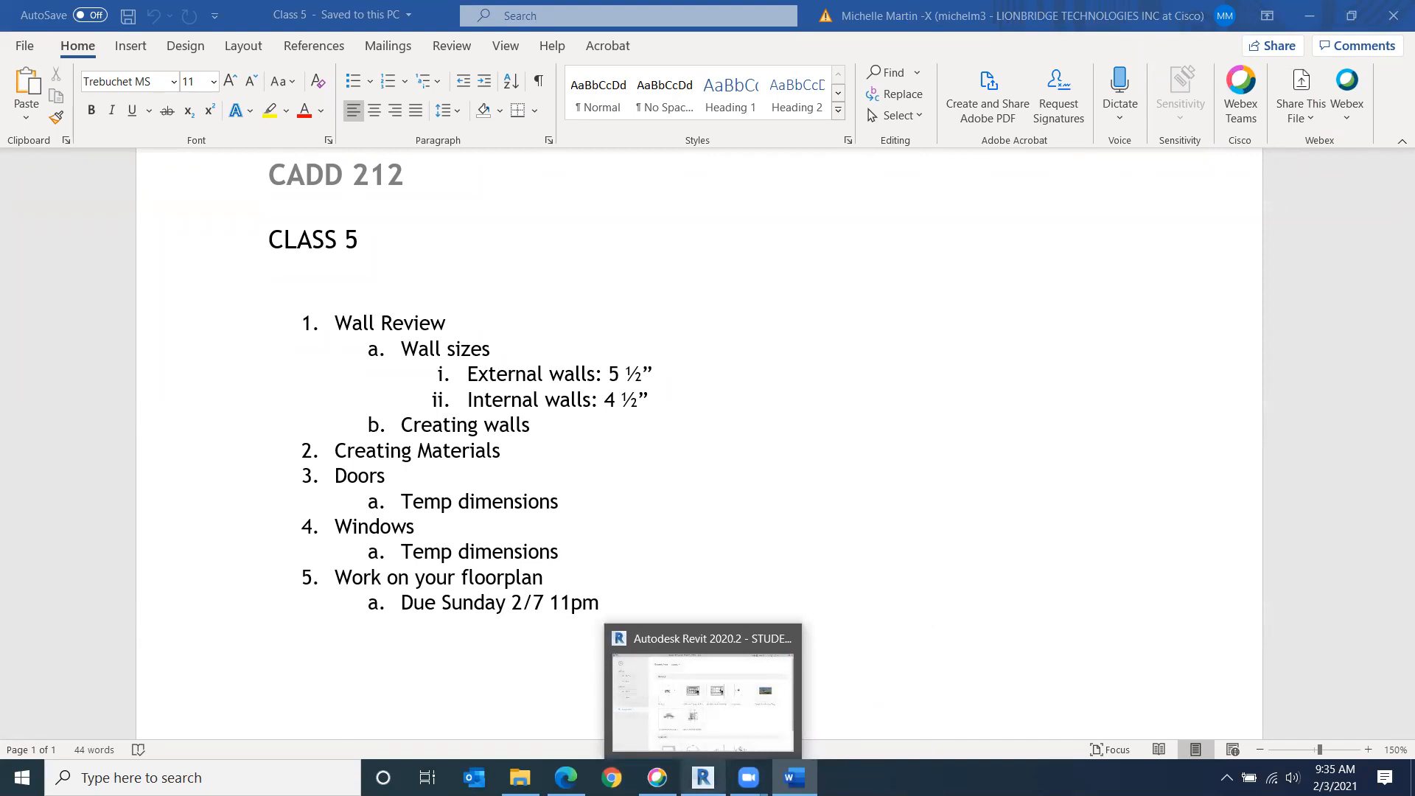
left_click(704, 700)
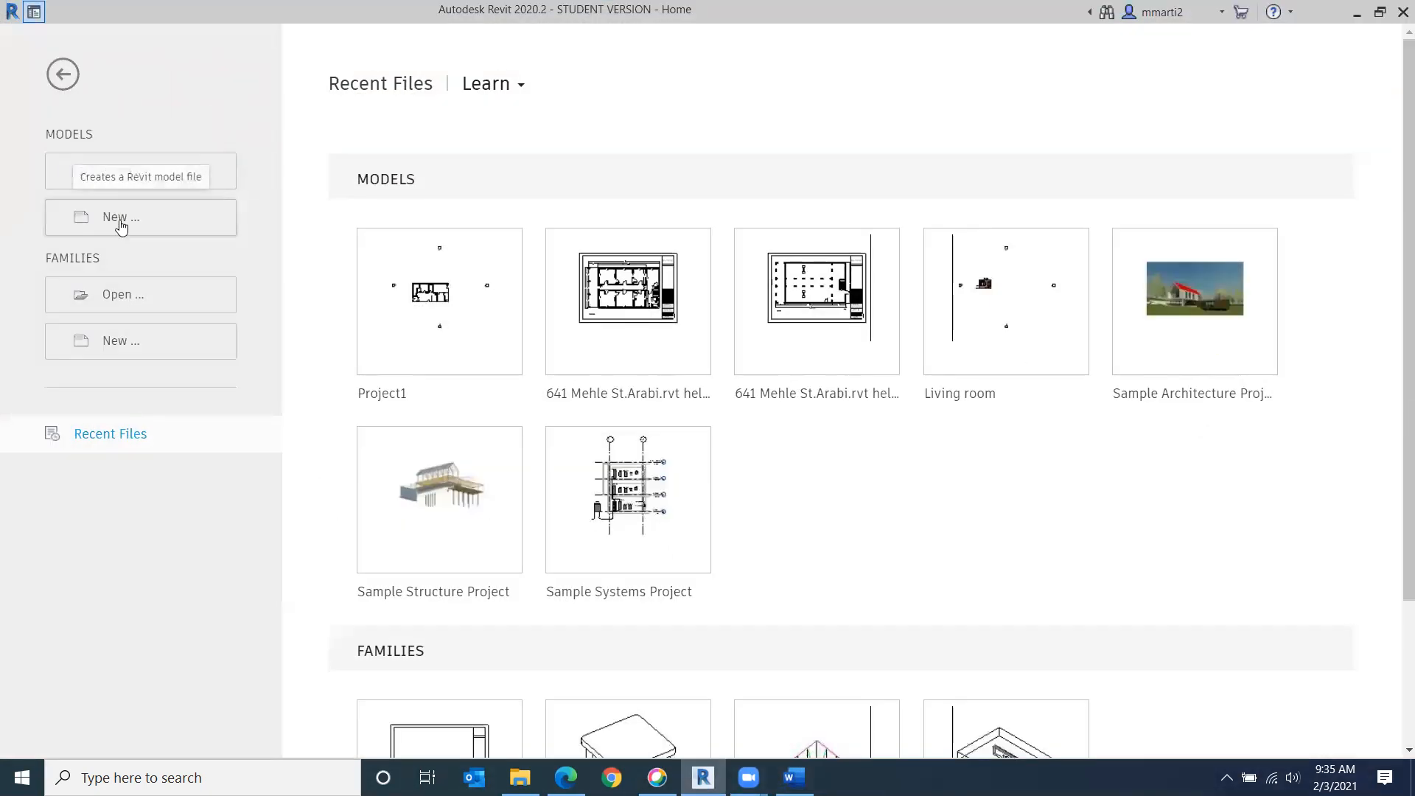
left_click(118, 222)
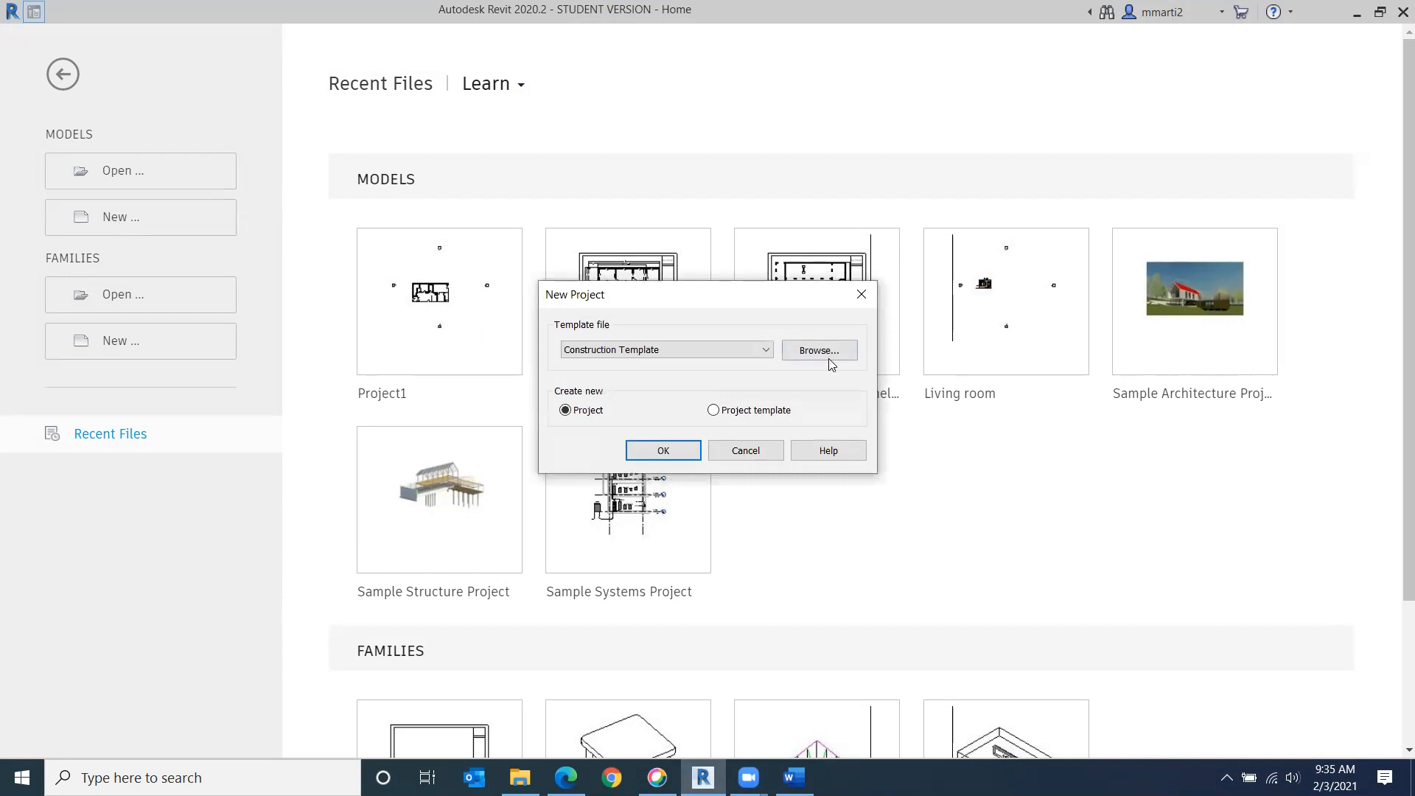
left_click(765, 351)
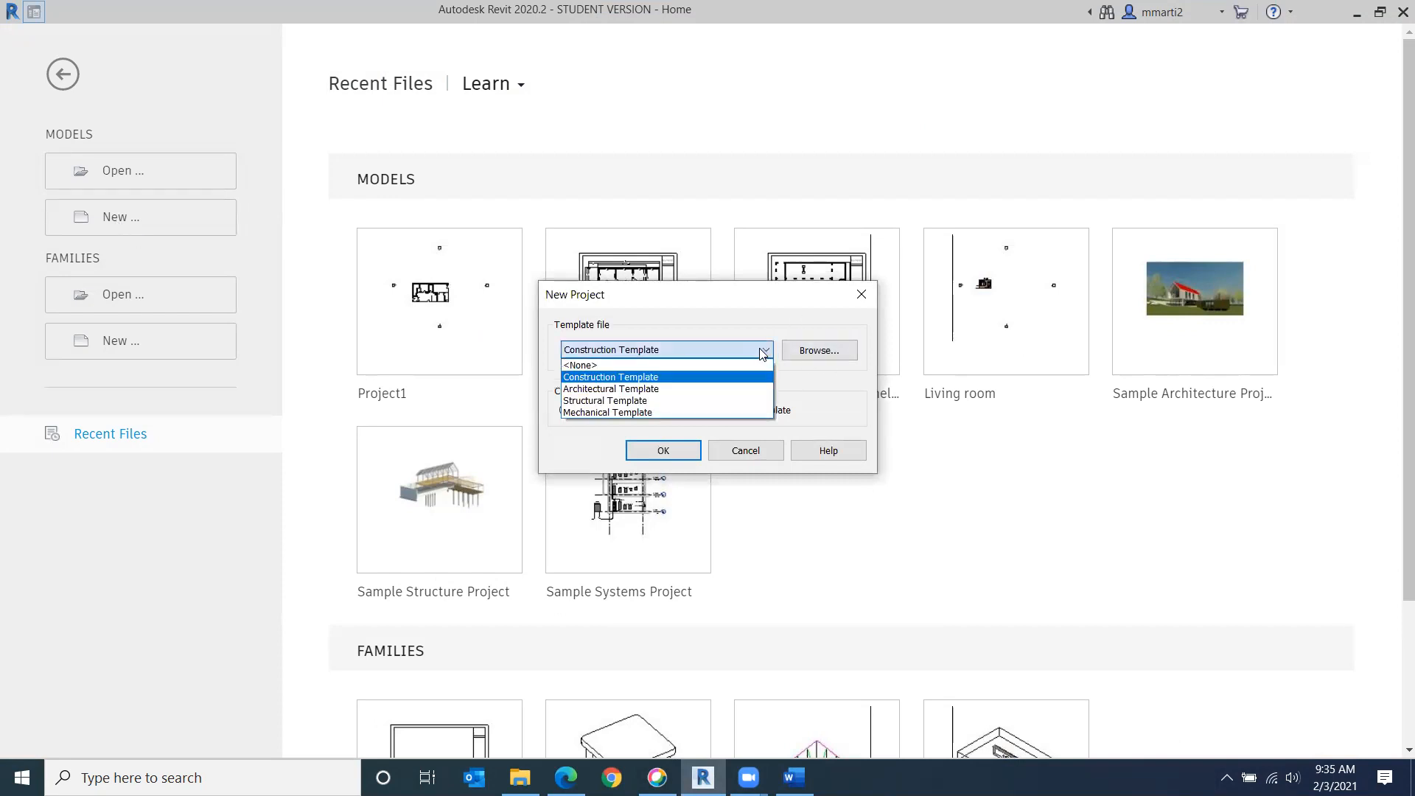
left_click(672, 394)
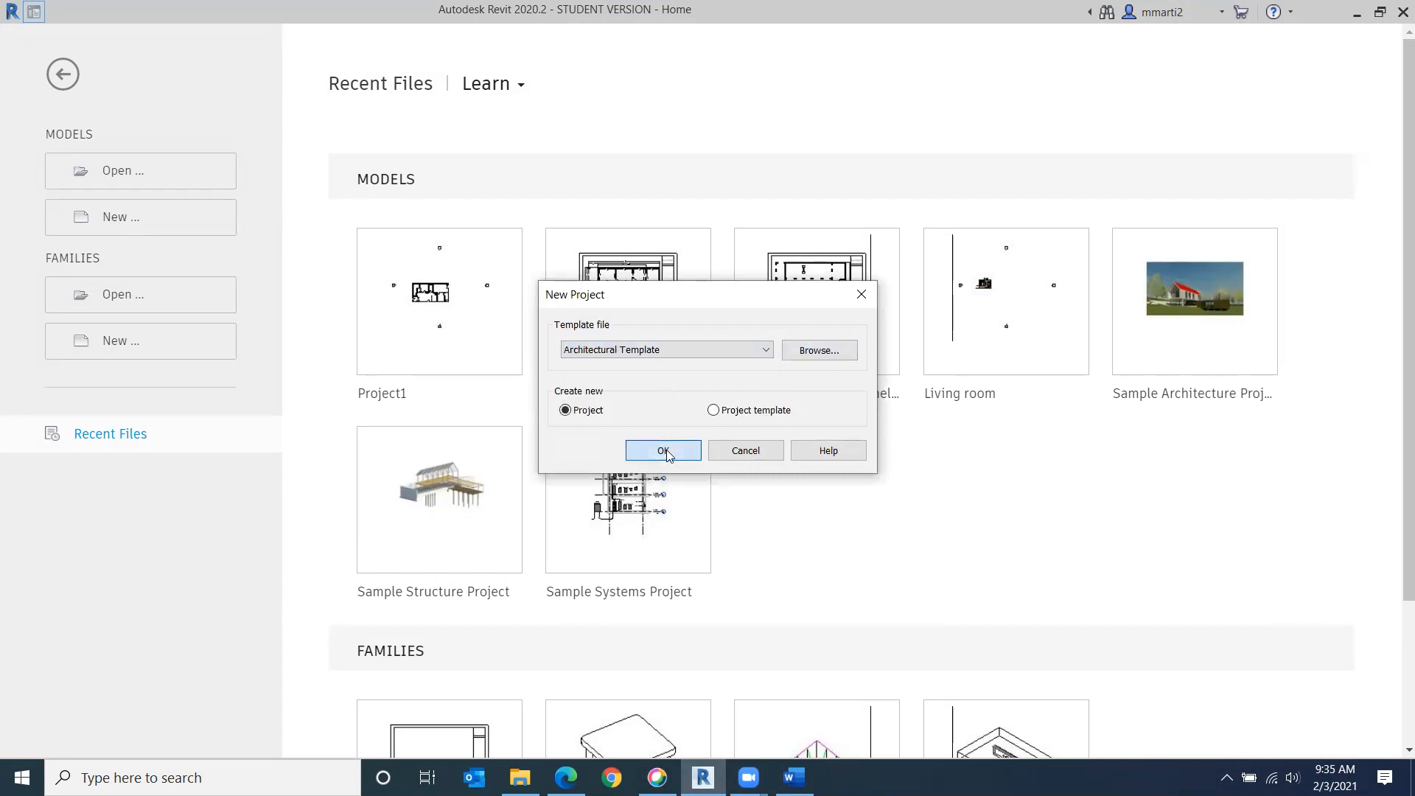
left_click(667, 450)
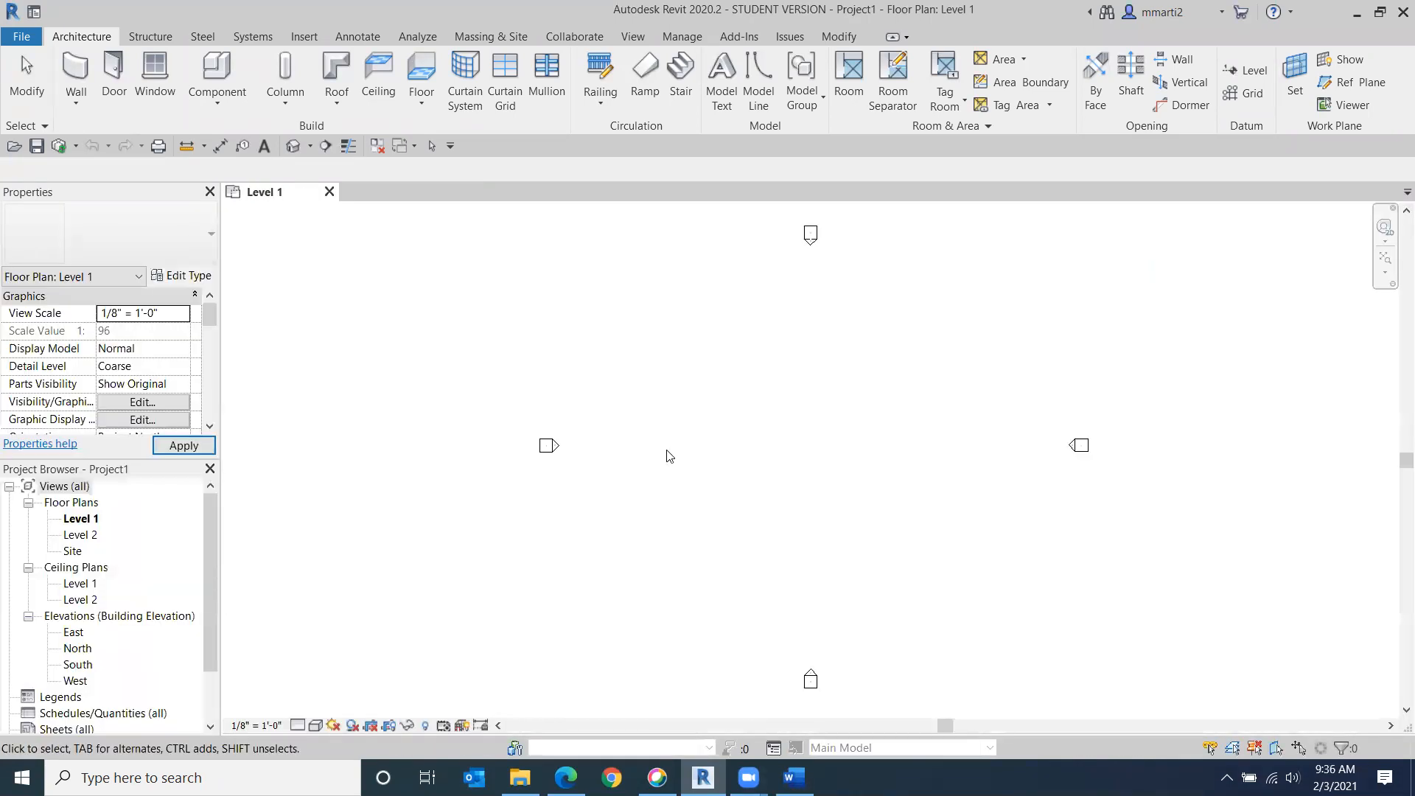
Step: Check the wall sizes in the Word class outline, and start a wall in Revit with the Generic - 5" type
left_click(793, 776)
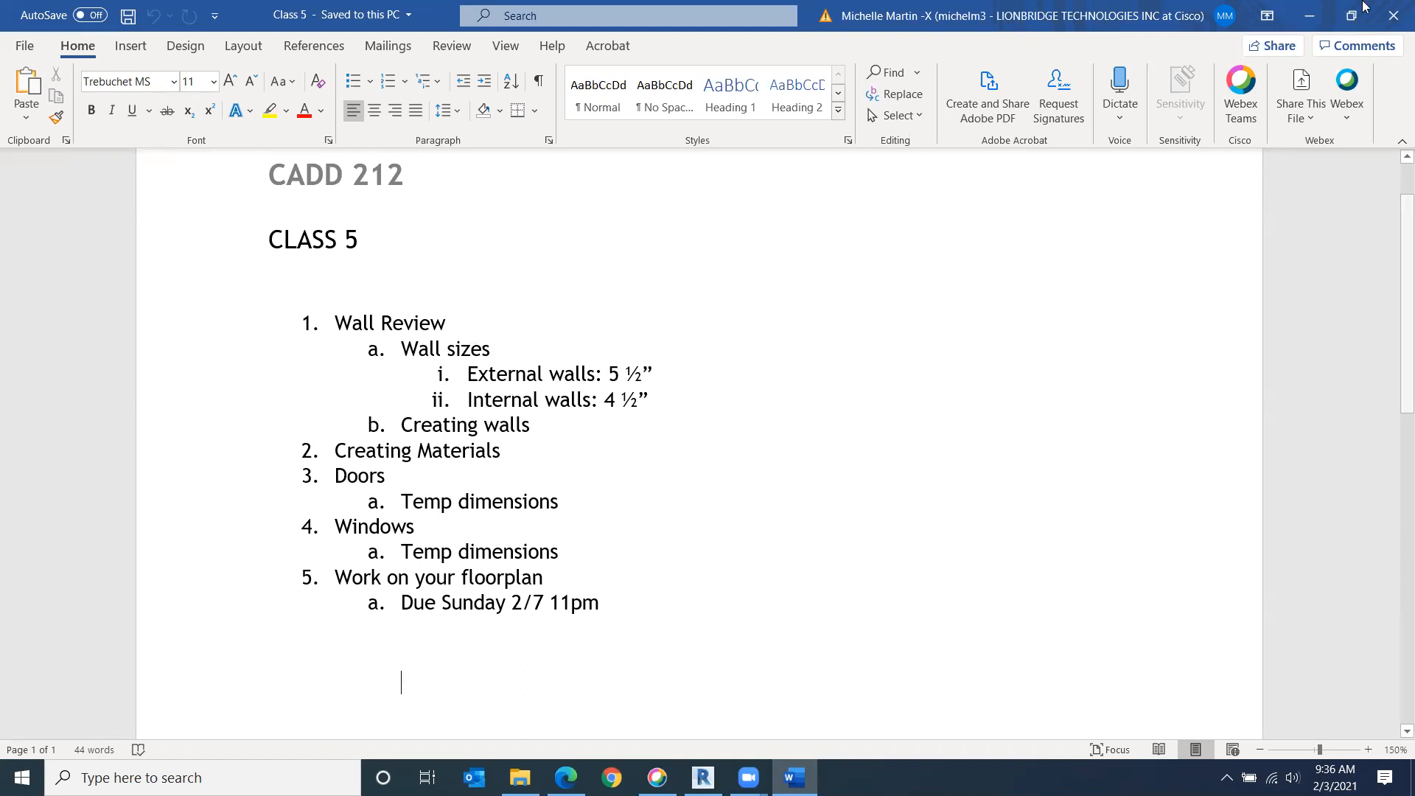
left_click(1309, 16)
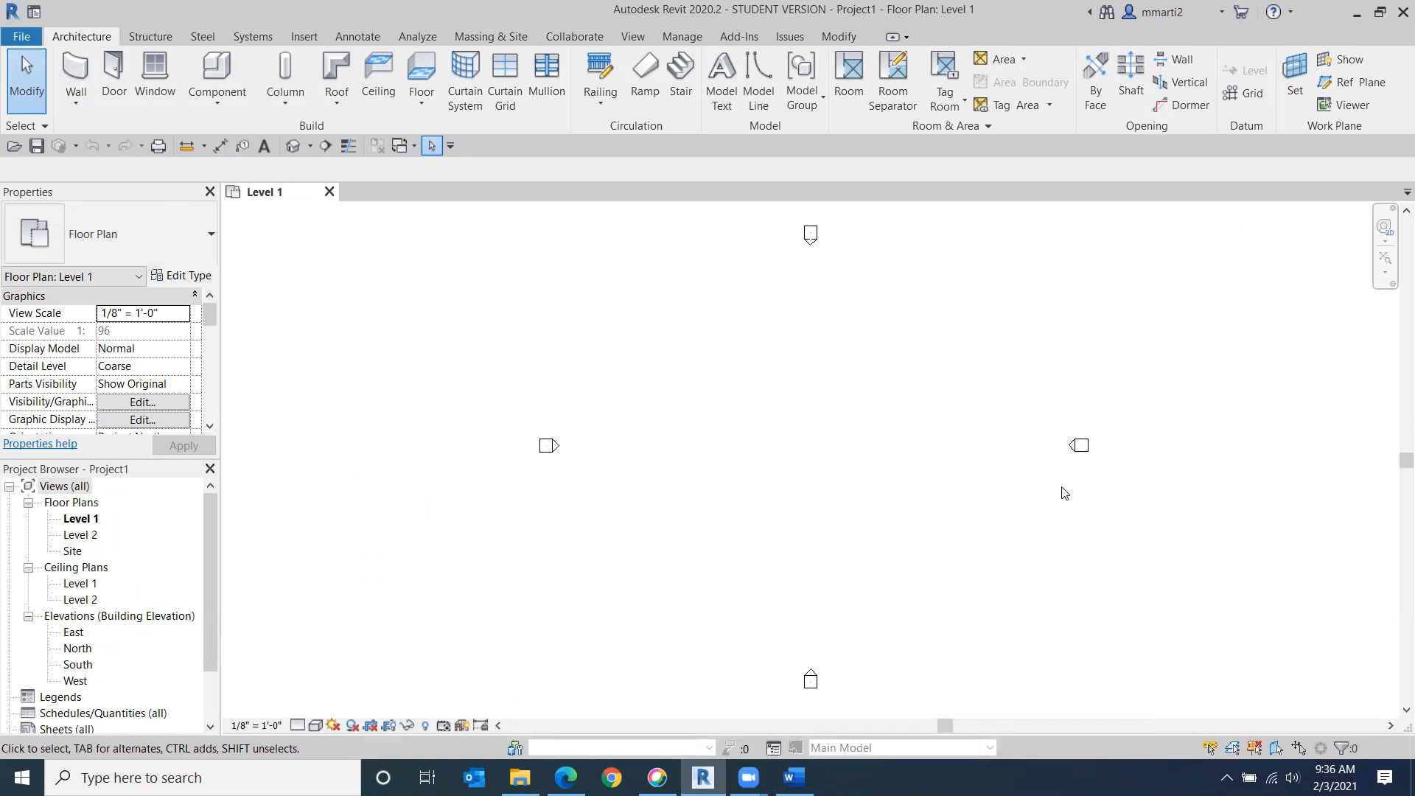
left_click(77, 65)
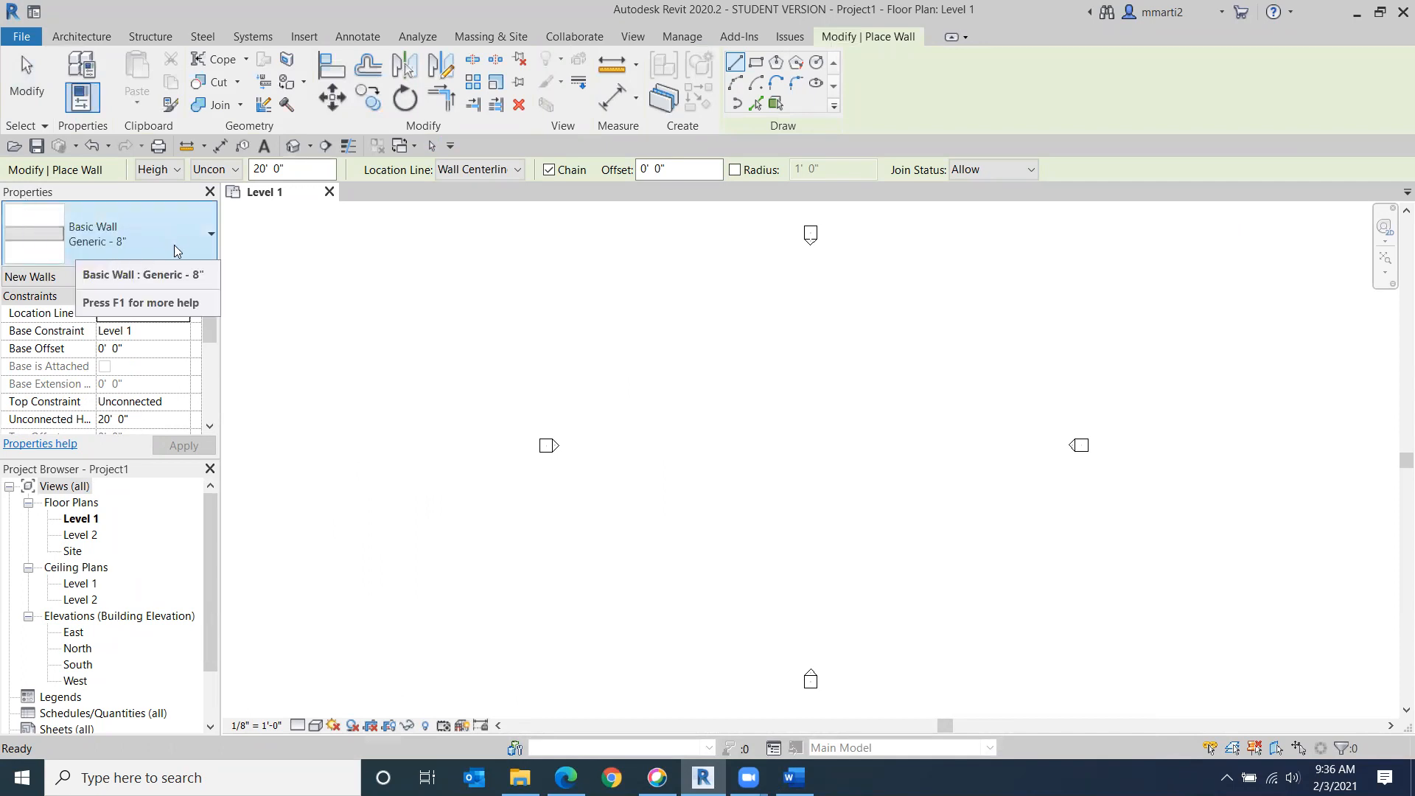
left_click(198, 239)
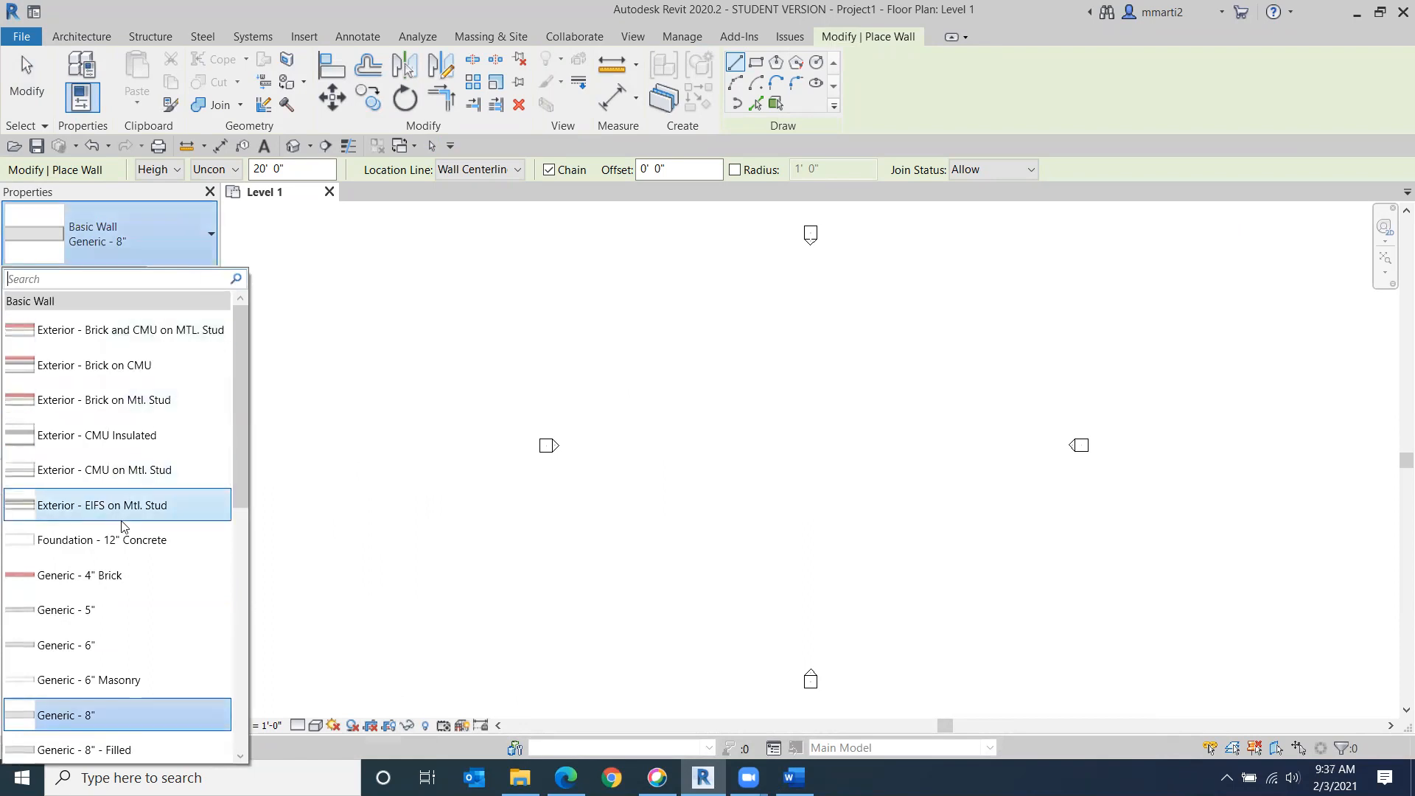
left_click(80, 615)
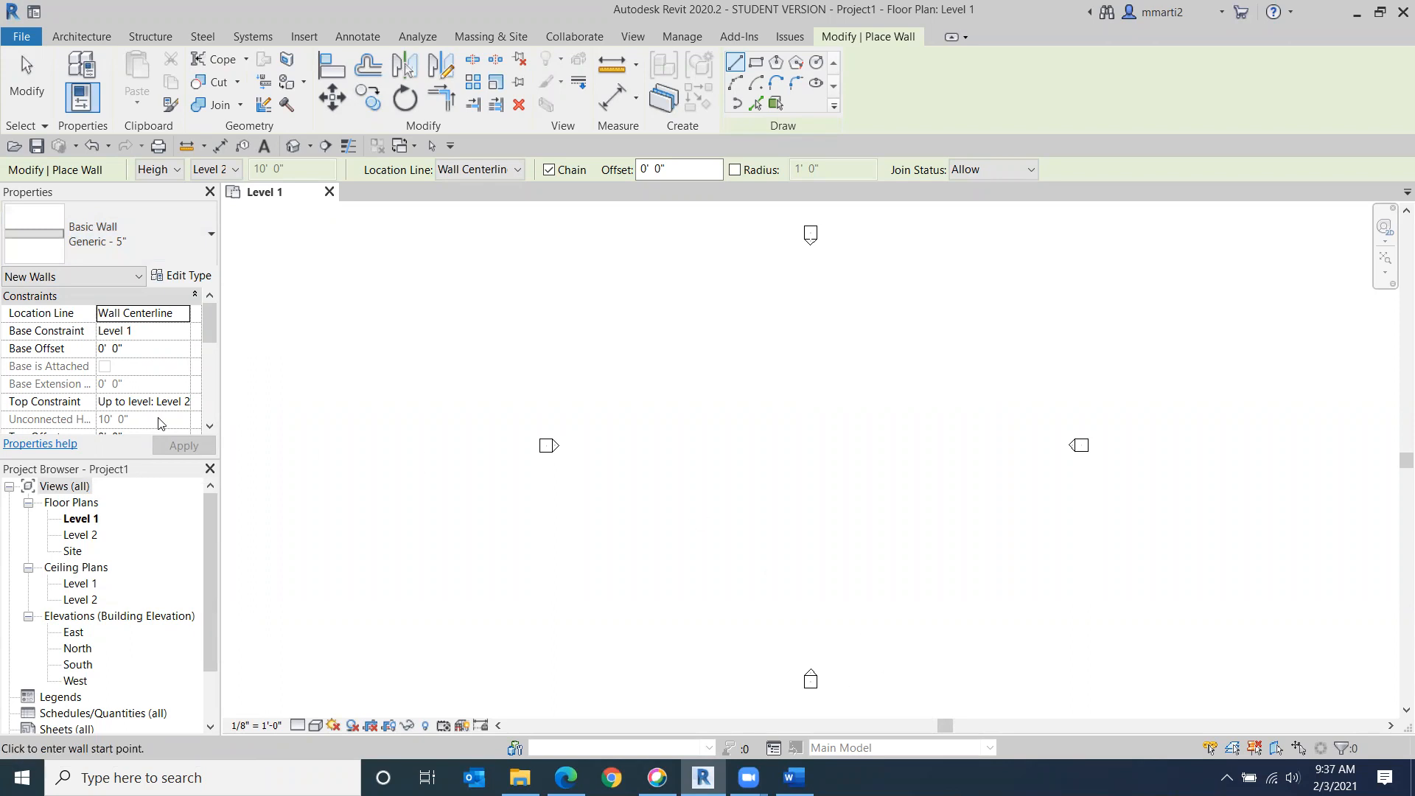
Step: Duplicate the Generic - 5" wall type under the name Wall Exterior 5 1/2" mcm
left_click(186, 276)
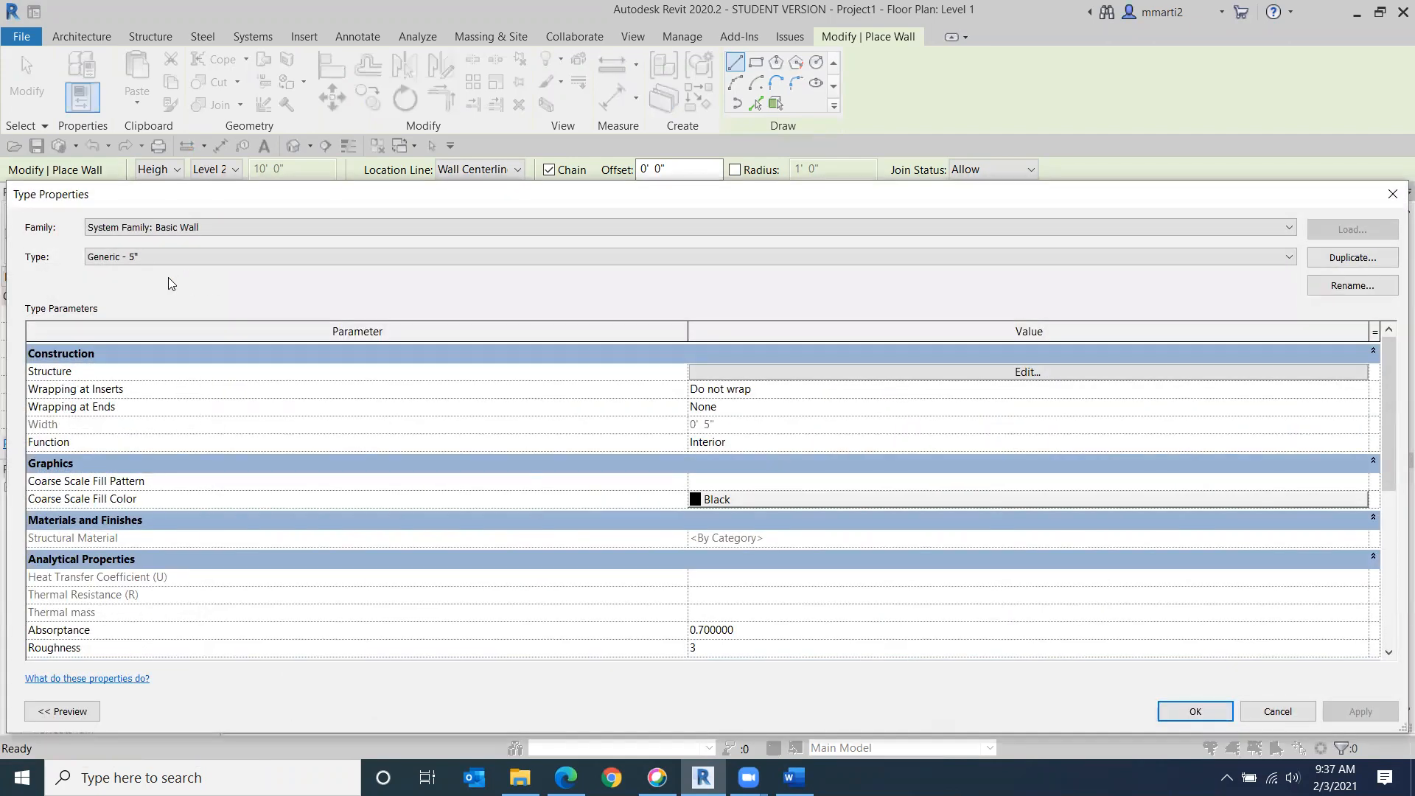
left_click(1336, 259)
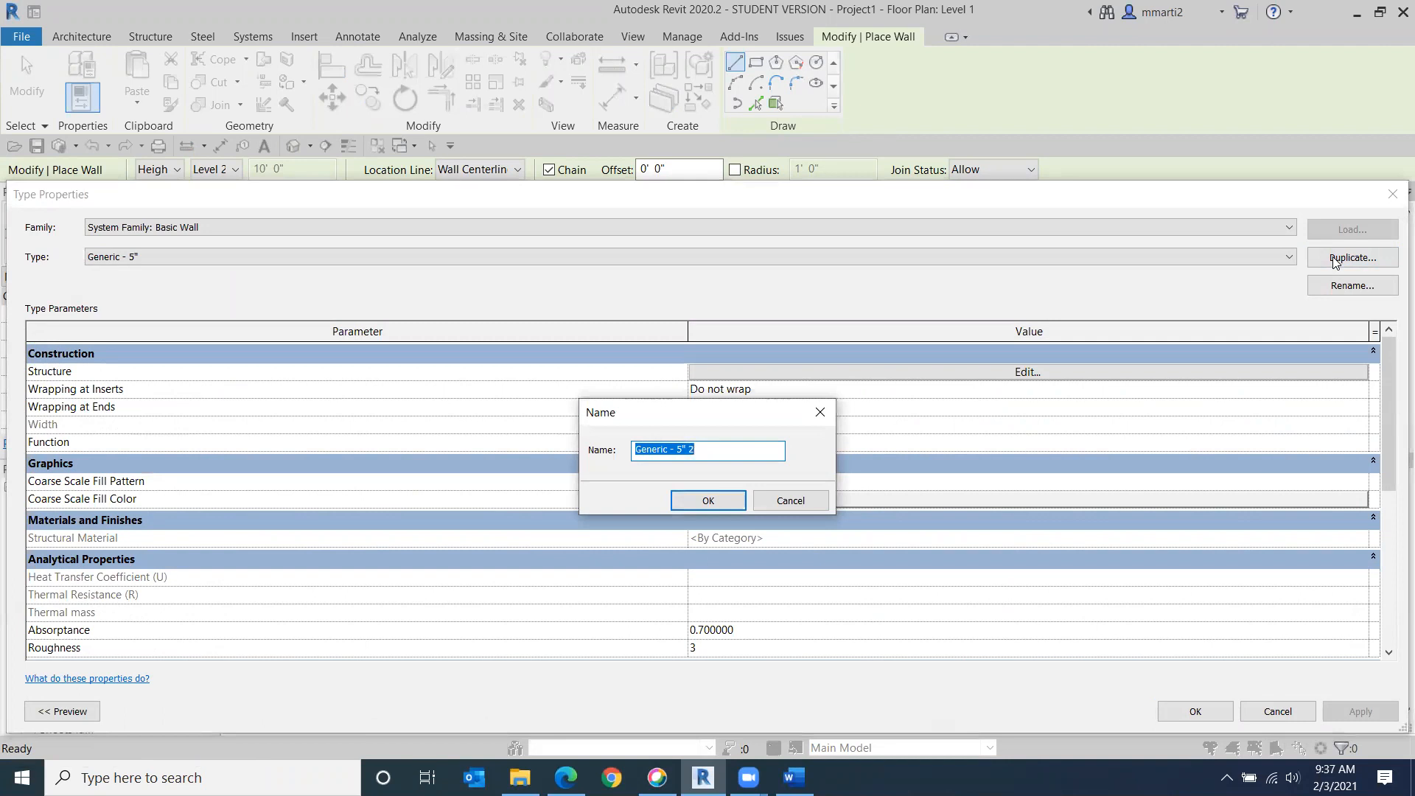
type("Wall Exterior 5 1/2\" mcm")
left_click(719, 500)
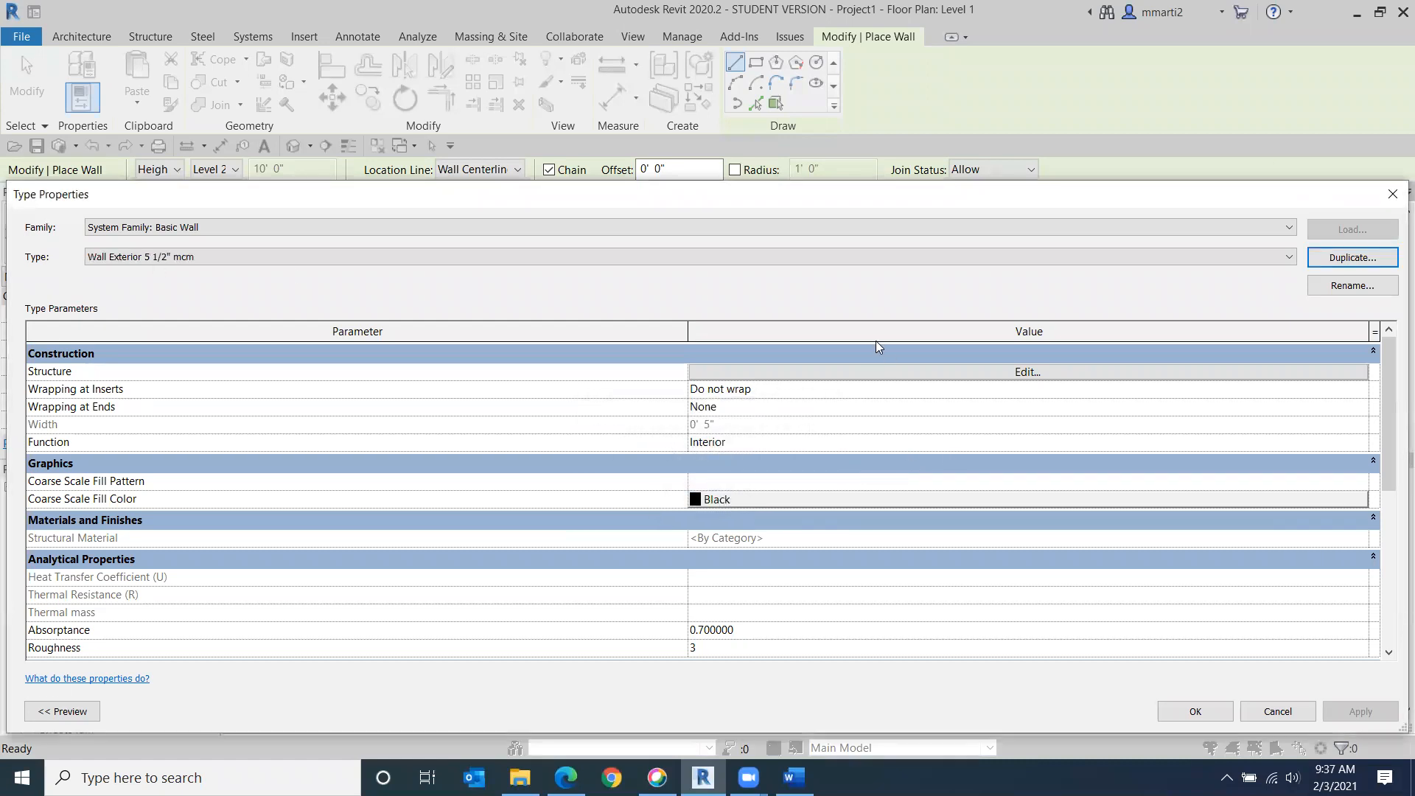
Step: Open the new wall type's structure for editing and show its preview as a section
left_click(975, 373)
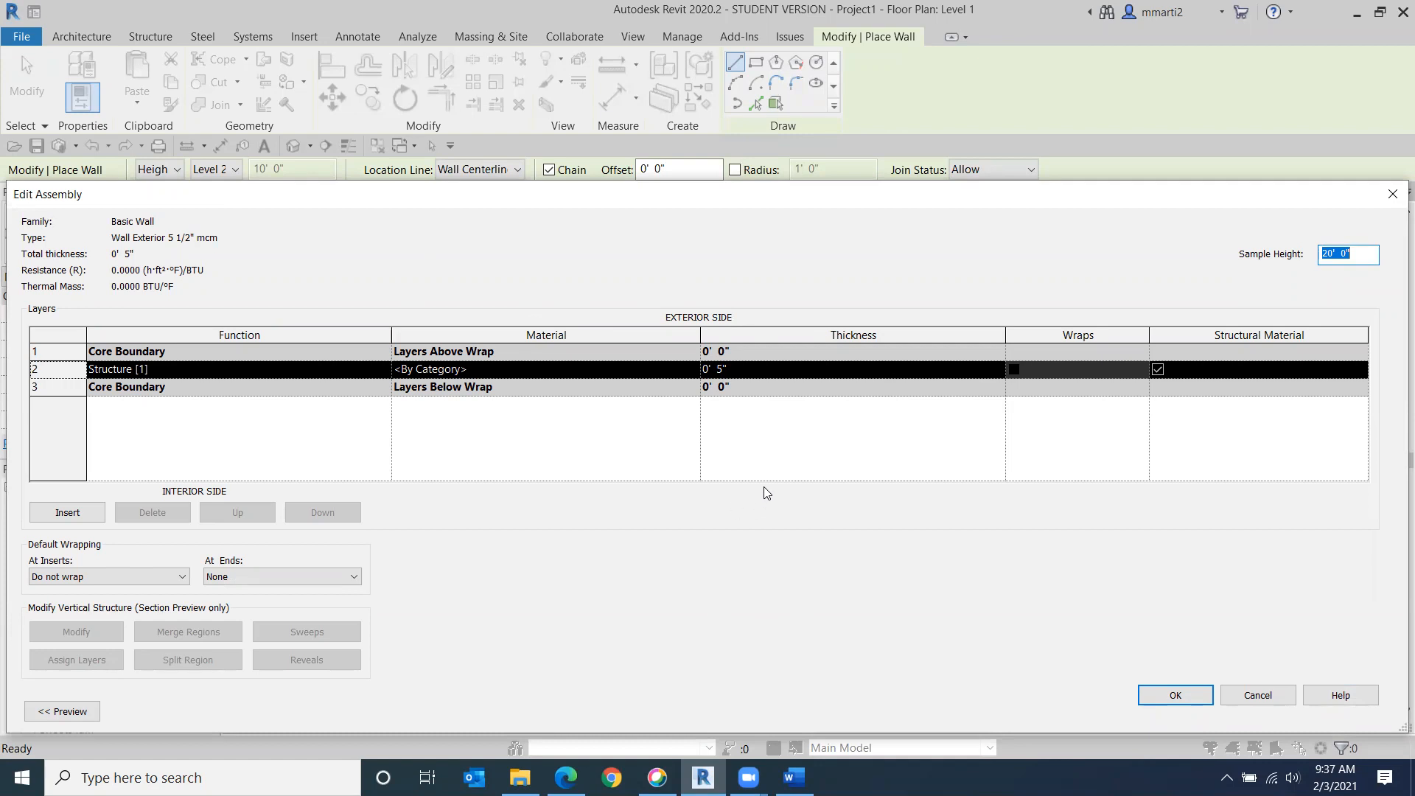
left_click(63, 711)
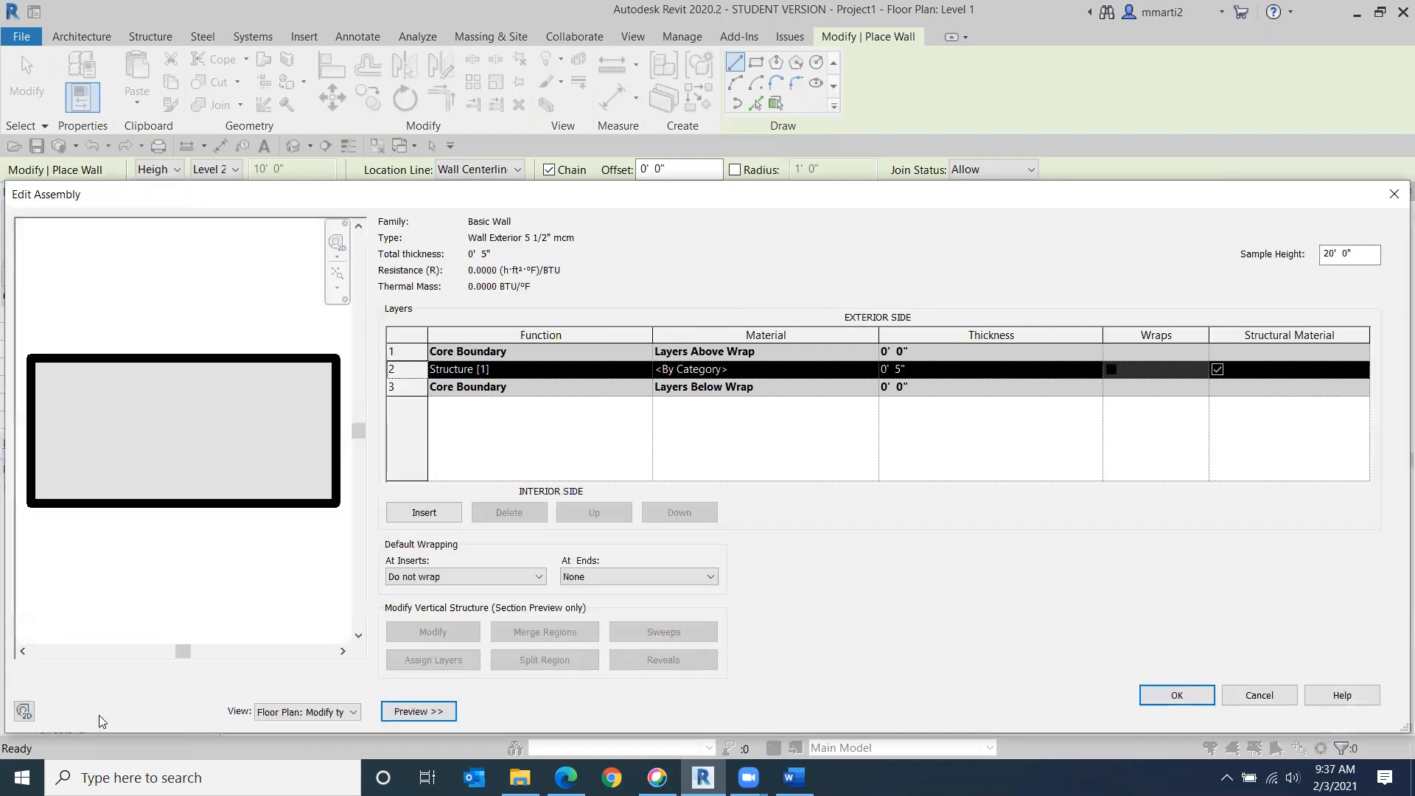
left_click(289, 712)
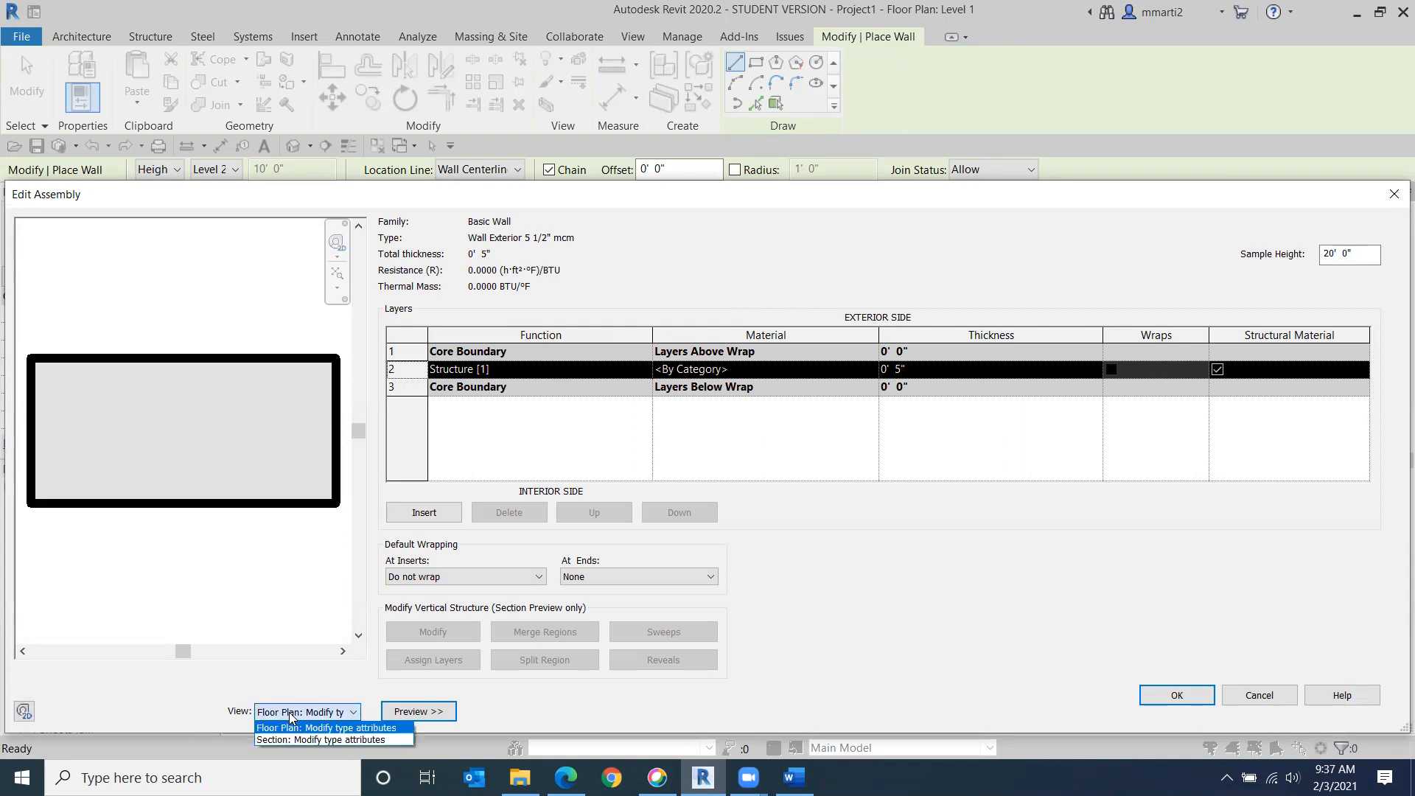
left_click(295, 739)
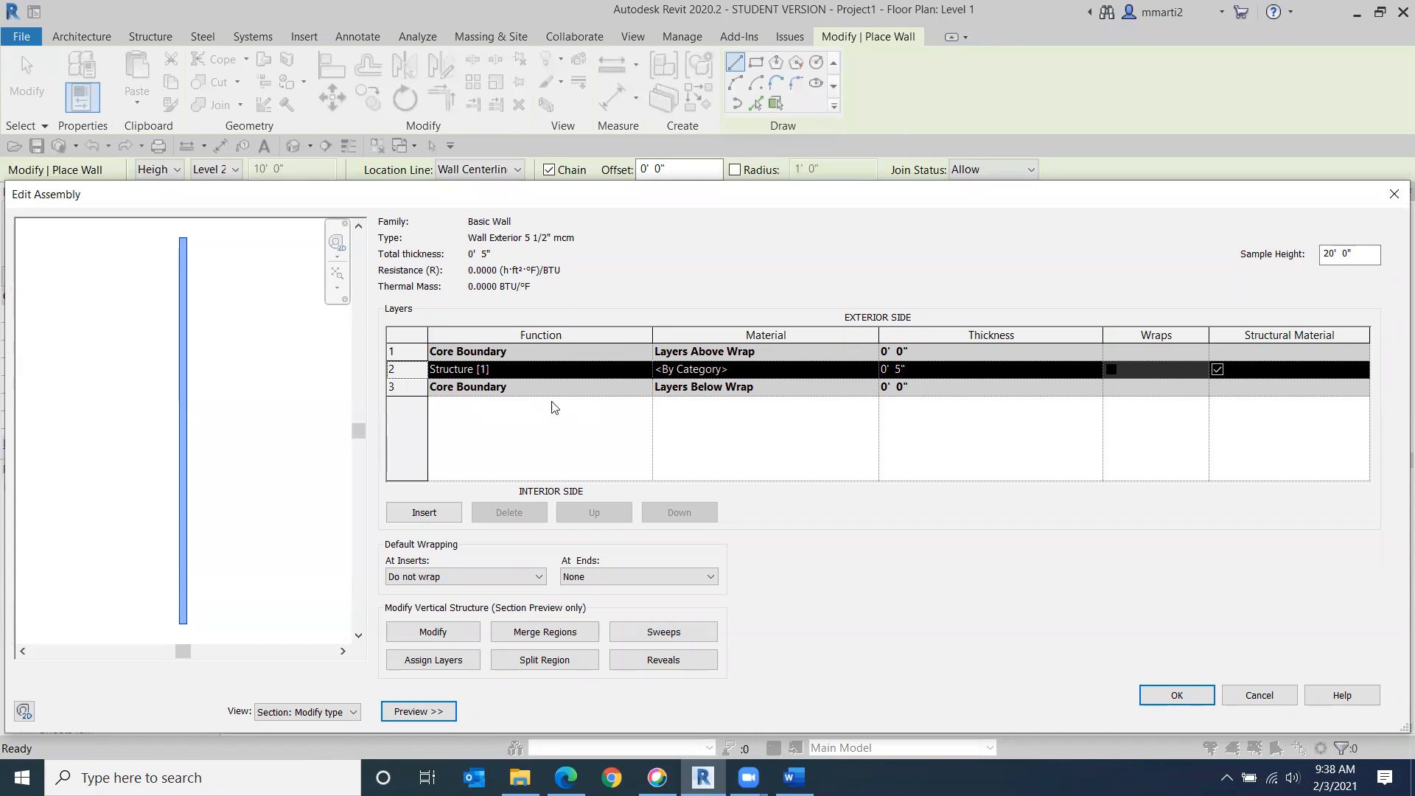
Step: Insert two layers, moving one outside the exterior core boundary and the original 5" layer below the interior core boundary
left_click(407, 514)
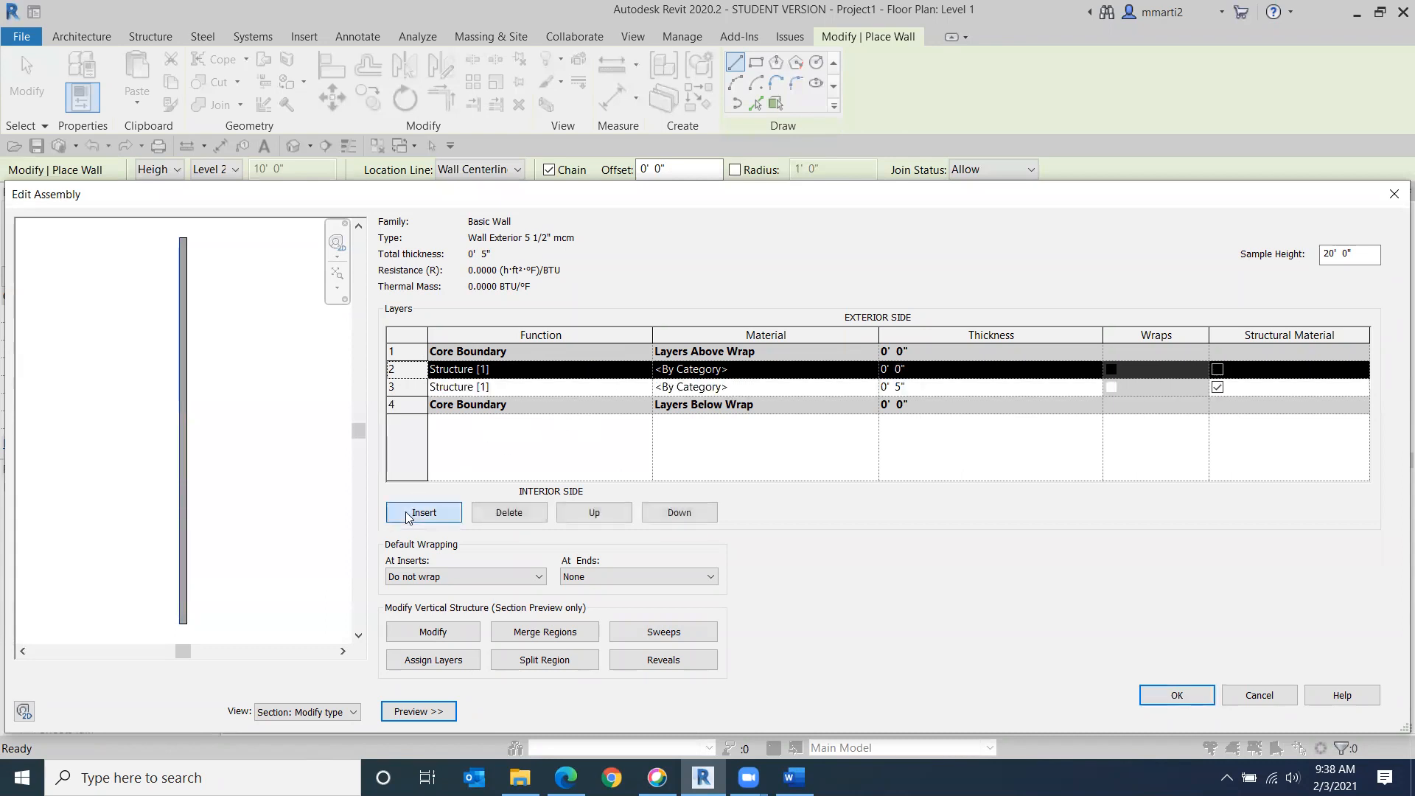
left_click(407, 514)
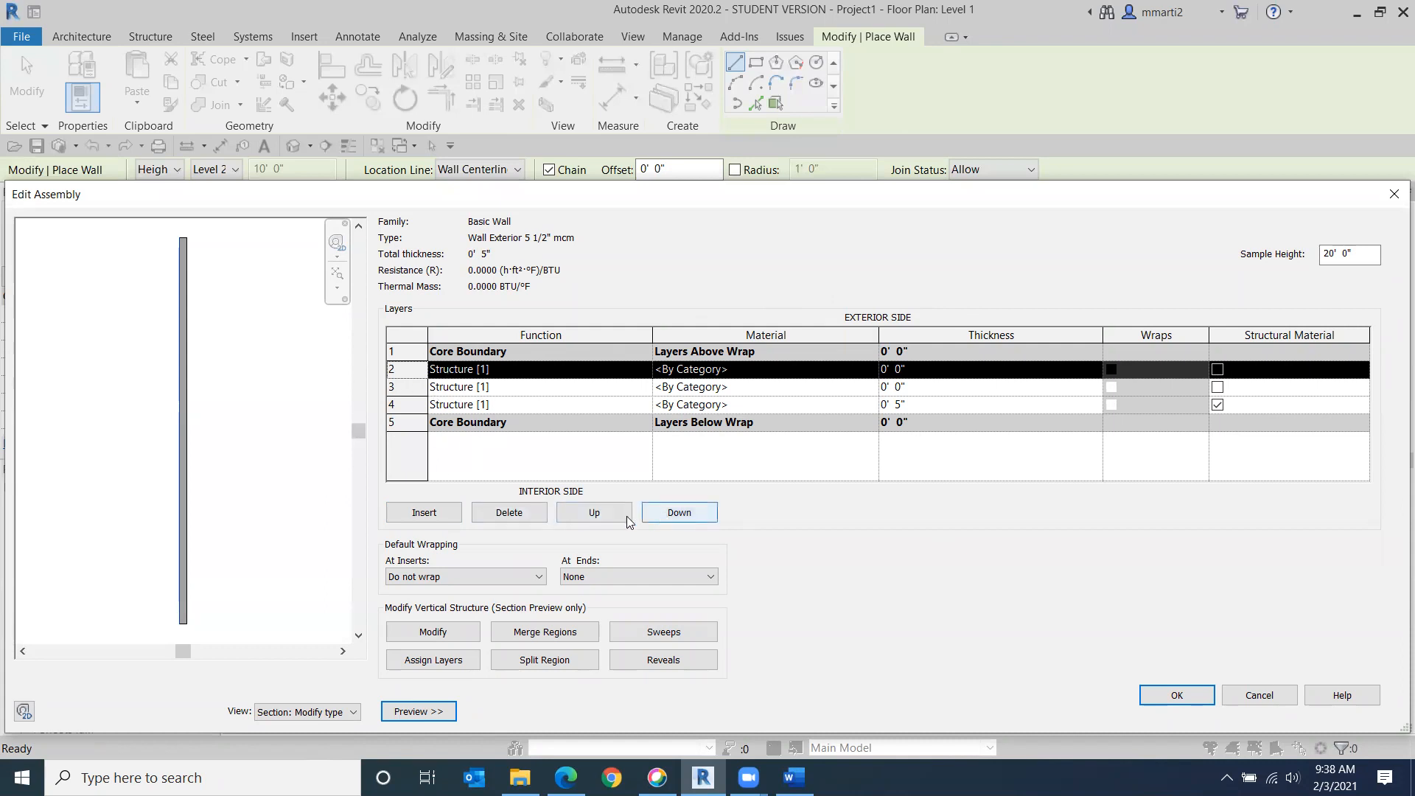
left_click(592, 514)
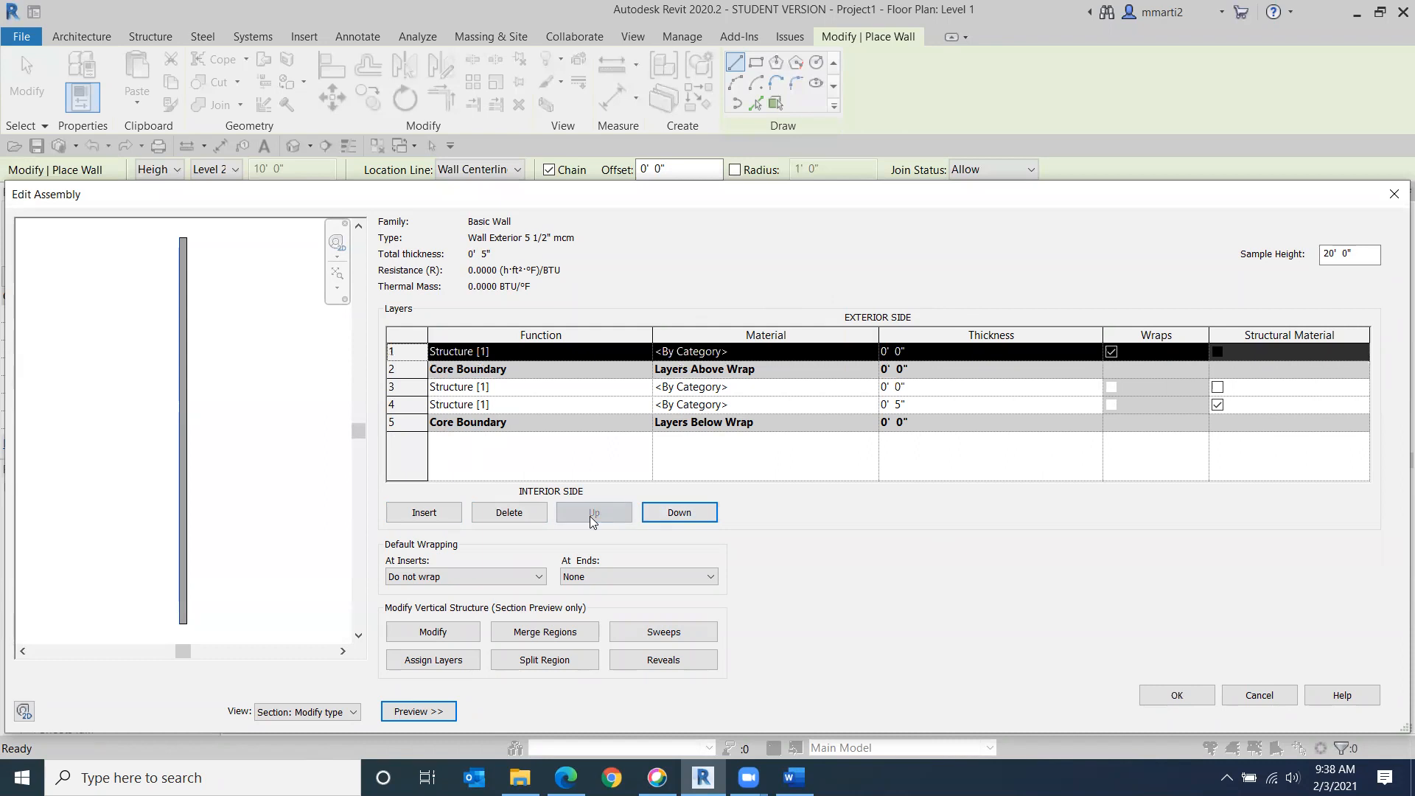
left_click(412, 405)
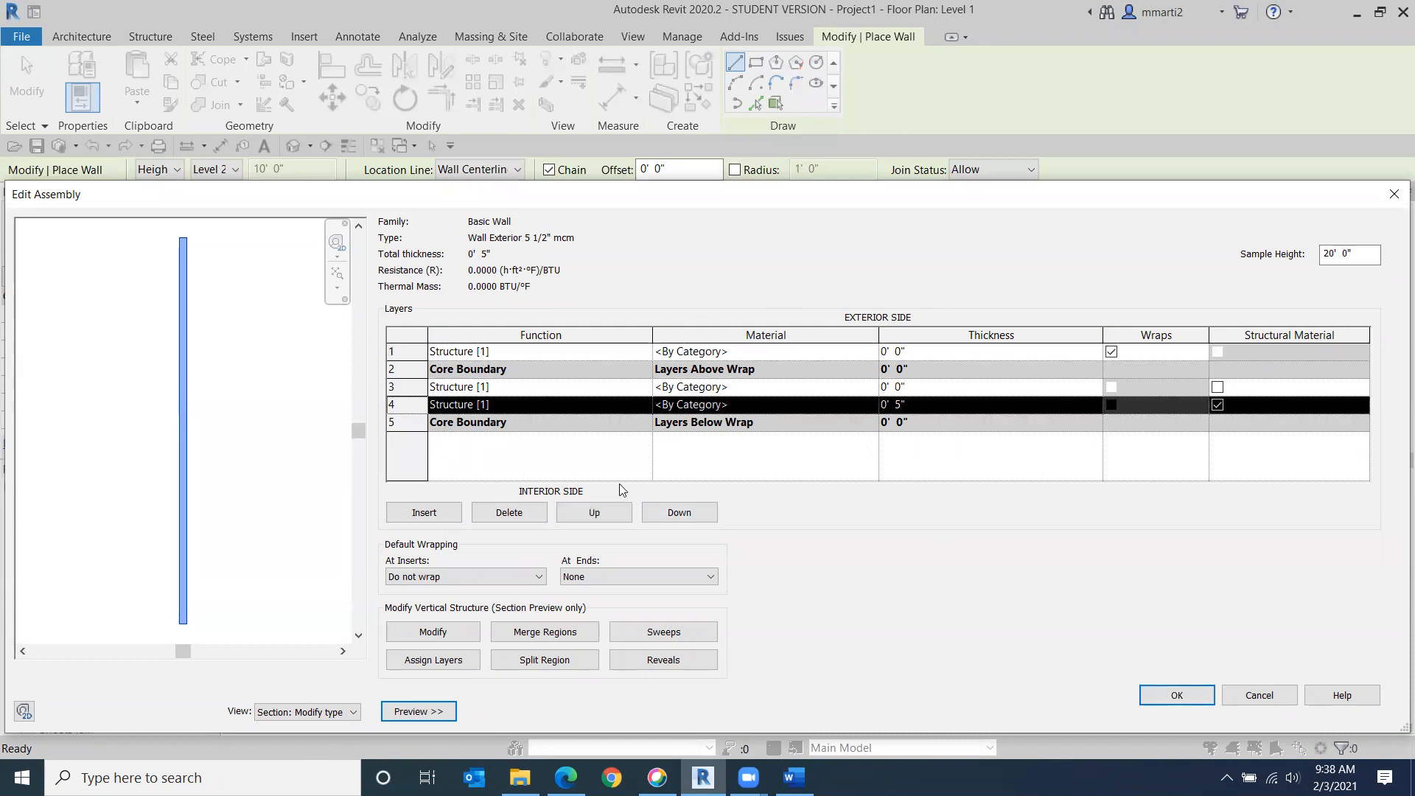
left_click(698, 510)
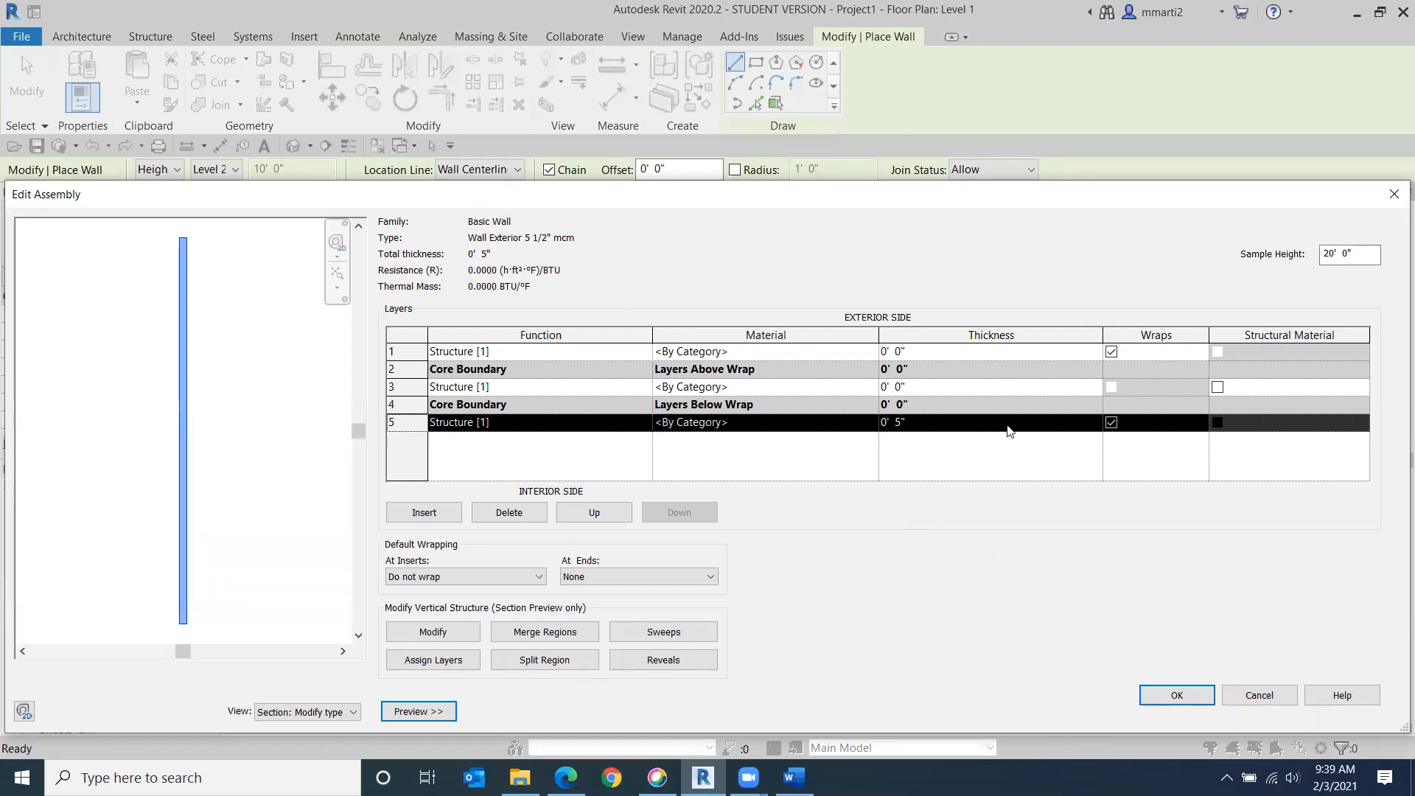
Step: Set the interior-side layer's thickness to 1/2" and the core structure layer's thickness to 4 1/2"
left_click(911, 431)
left_click_drag(911, 431, 877, 432)
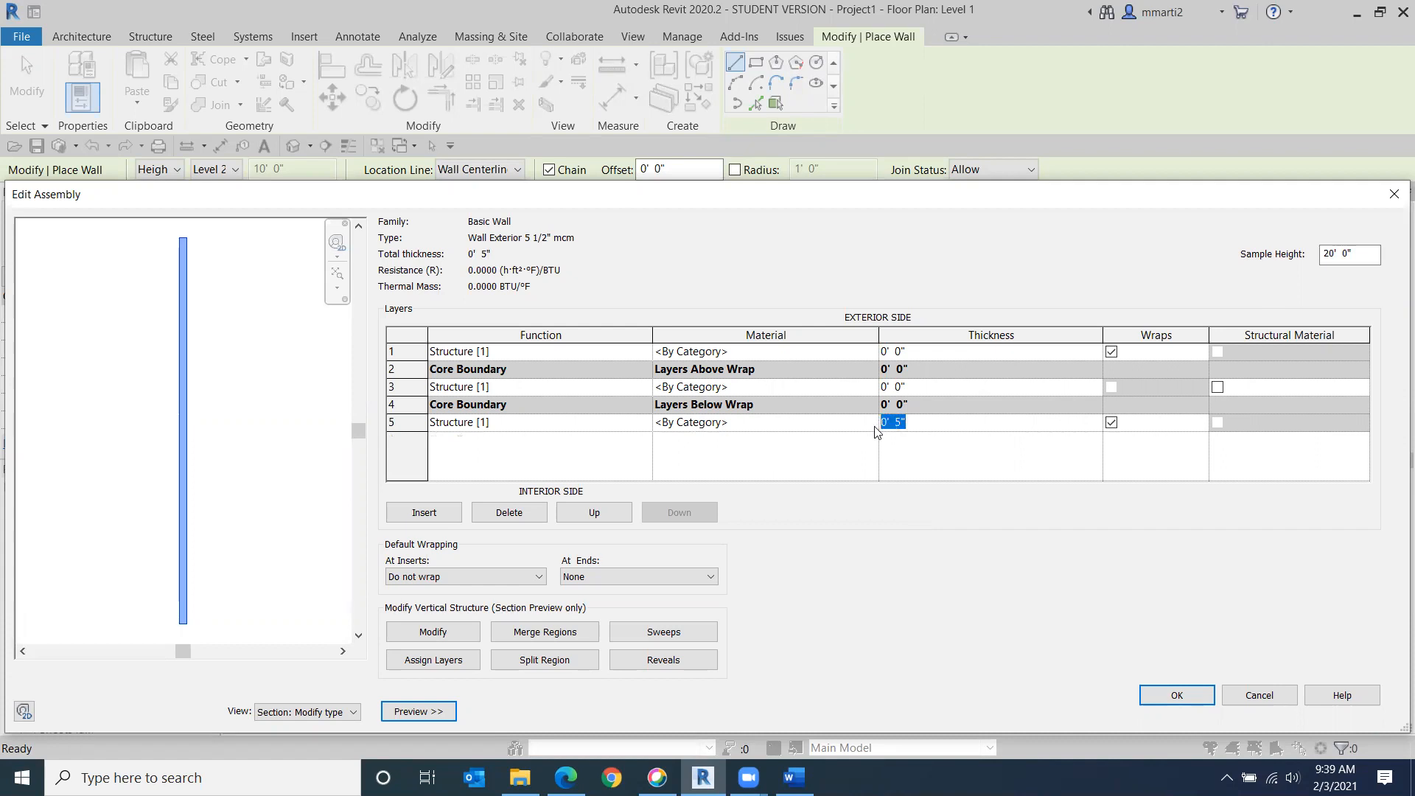
type(".5")
key("Tab")
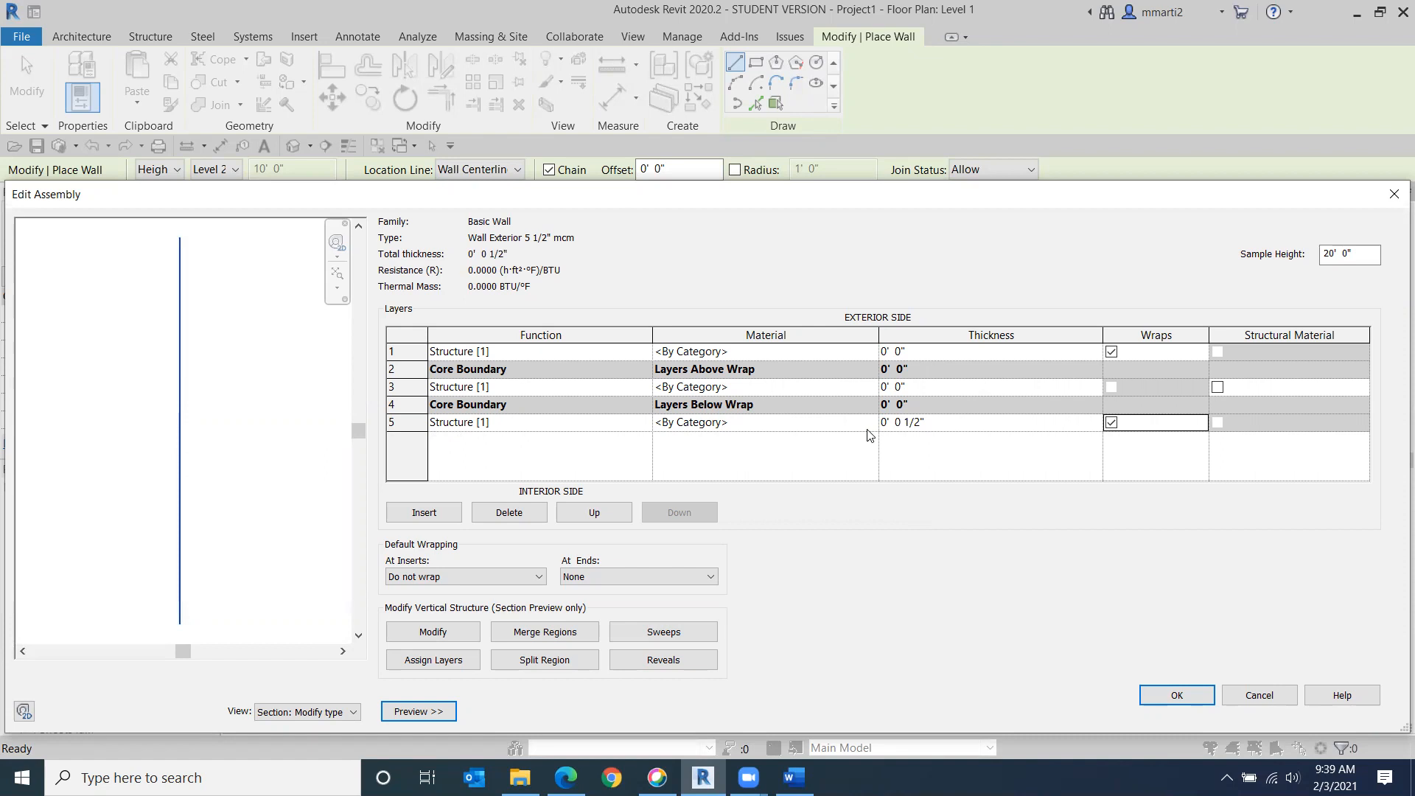
left_click(905, 393)
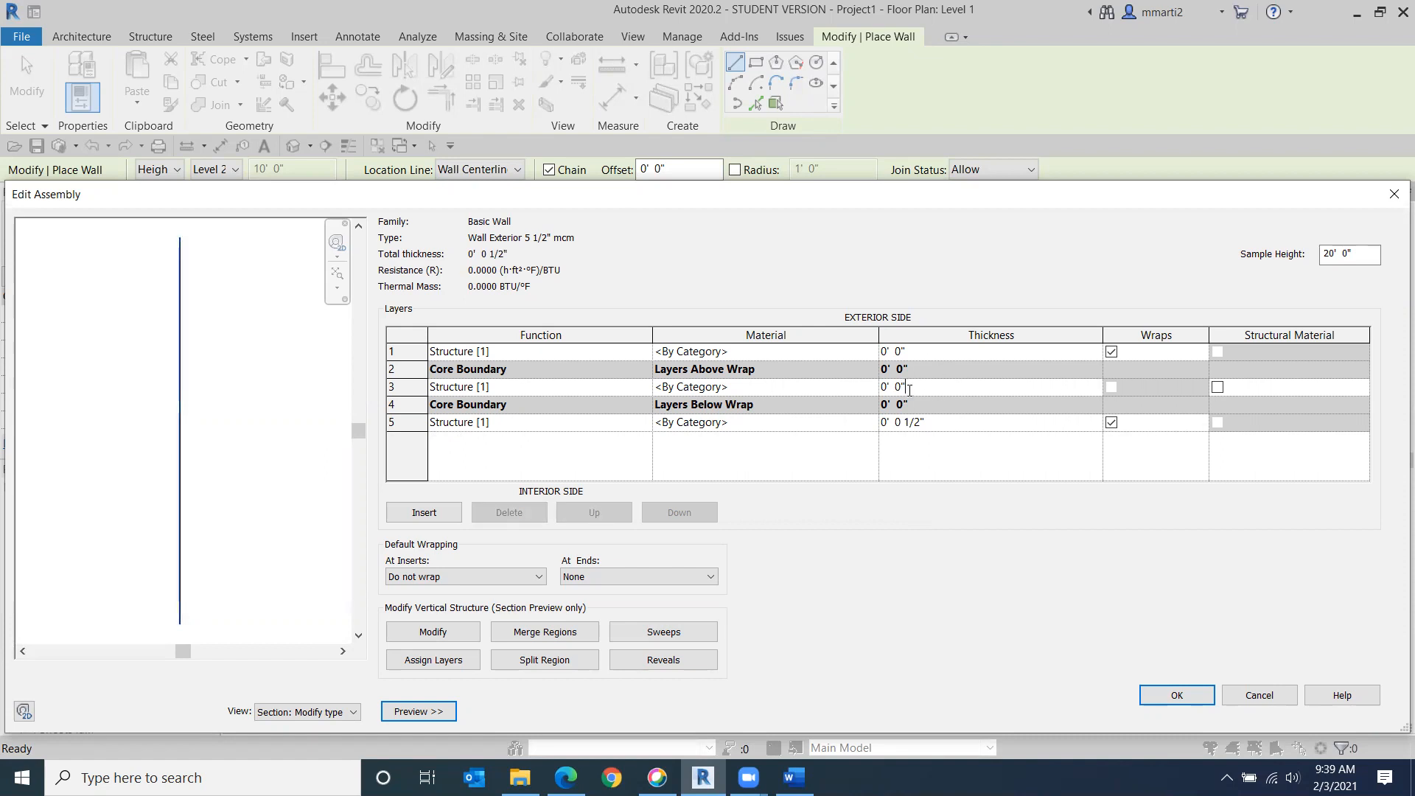
type("4 1/2")
key("Tab")
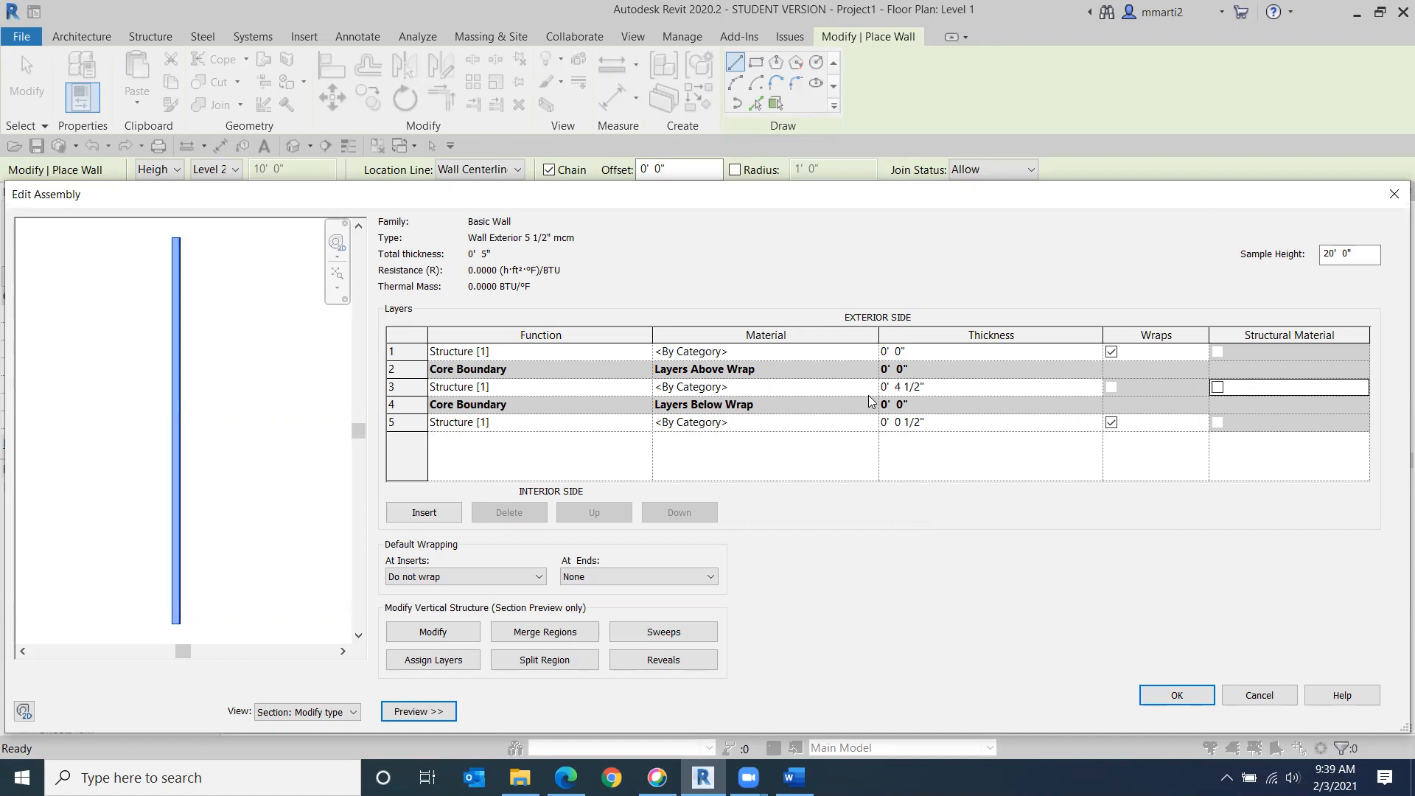
Step: Give the exterior-side layer a thickness of 1/2" and the function Finish 1 [4]
left_click(907, 353)
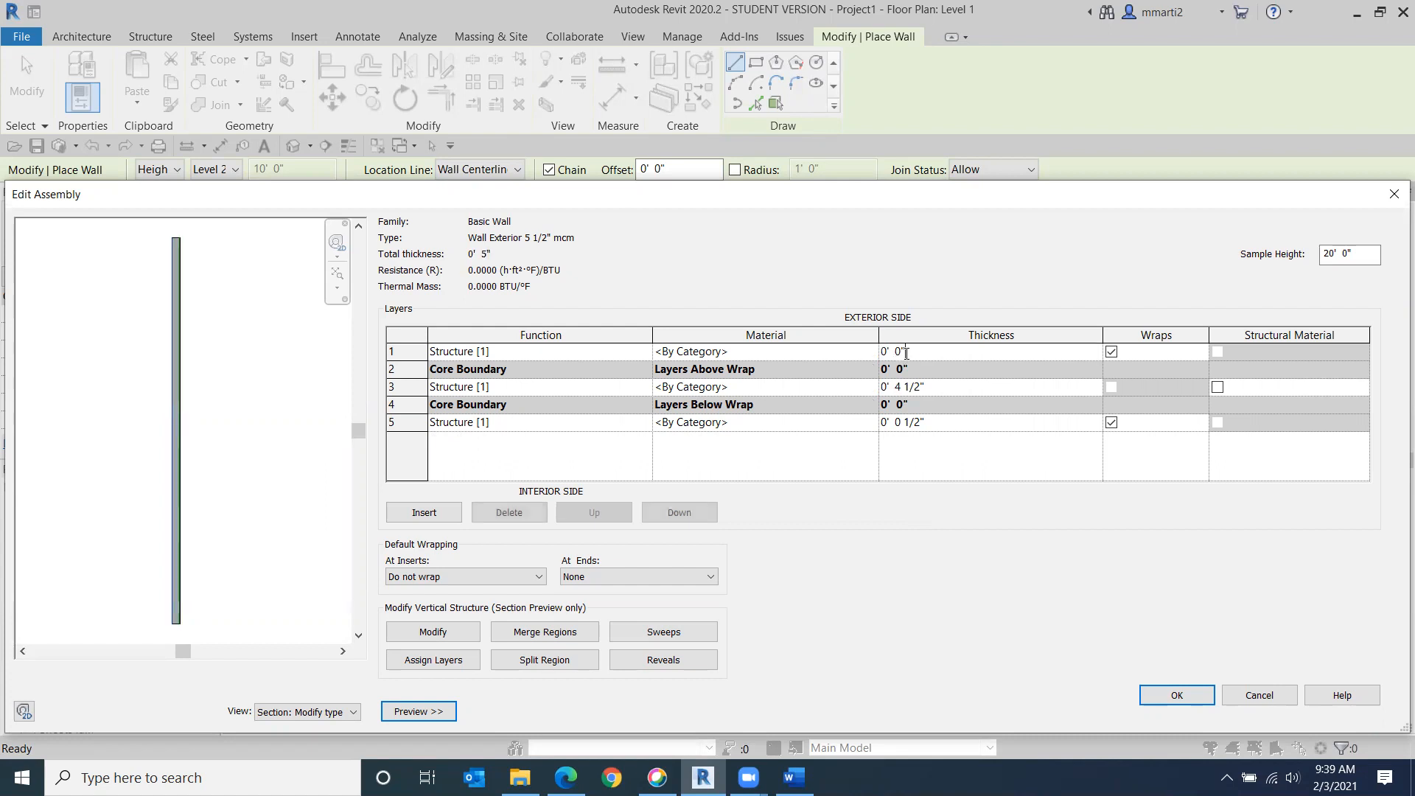
left_click(906, 353)
type(".")
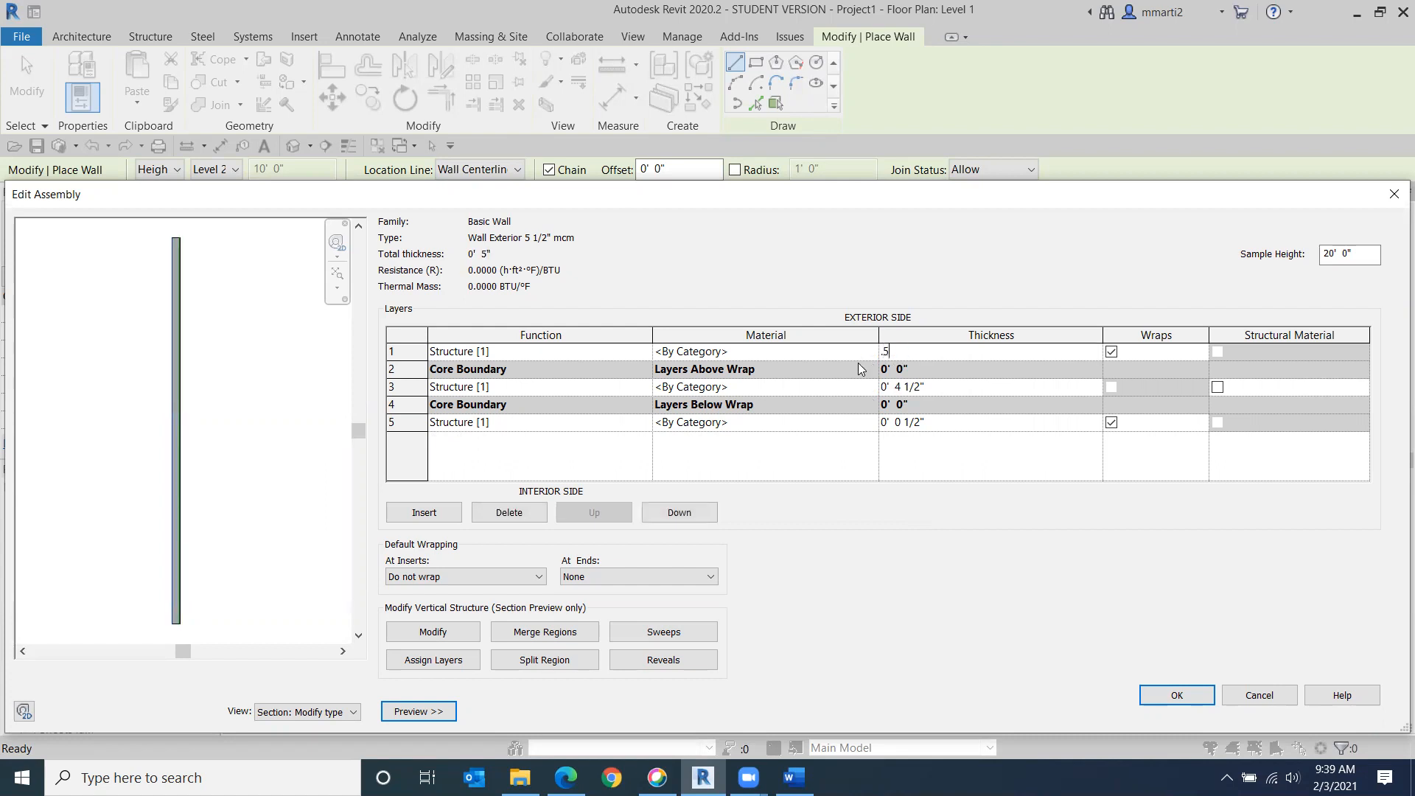
type("5\"")
key("Tab")
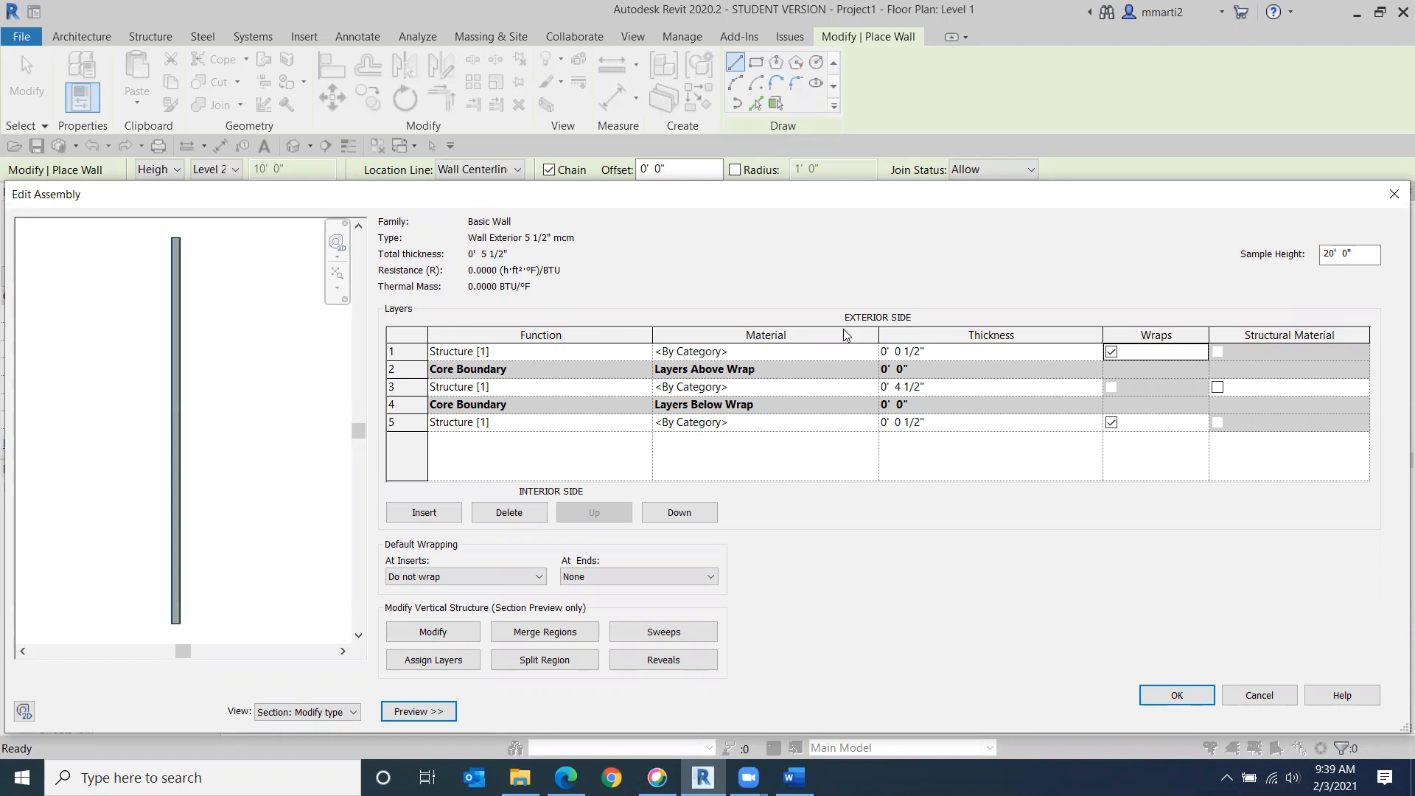
left_click(535, 353)
left_click(646, 350)
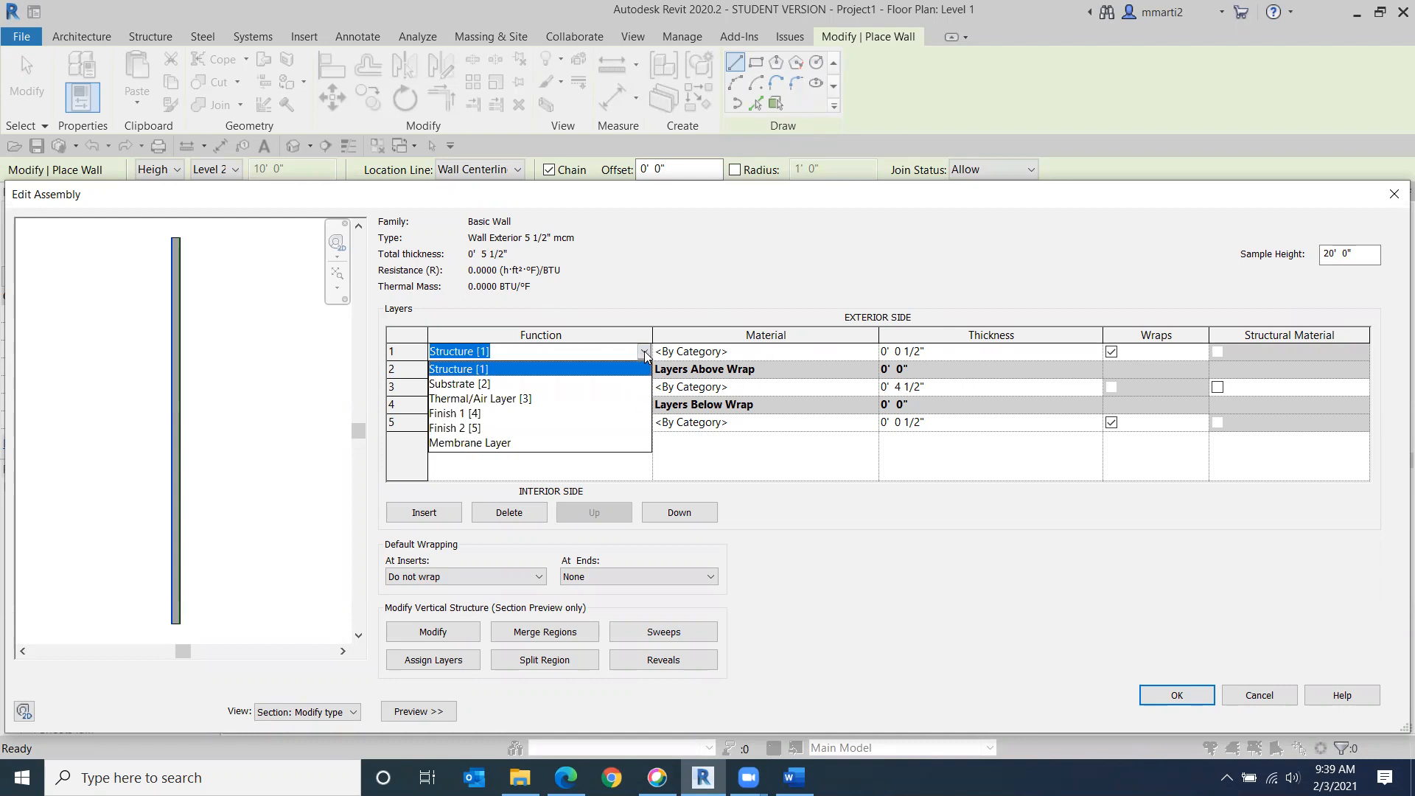
left_click(443, 418)
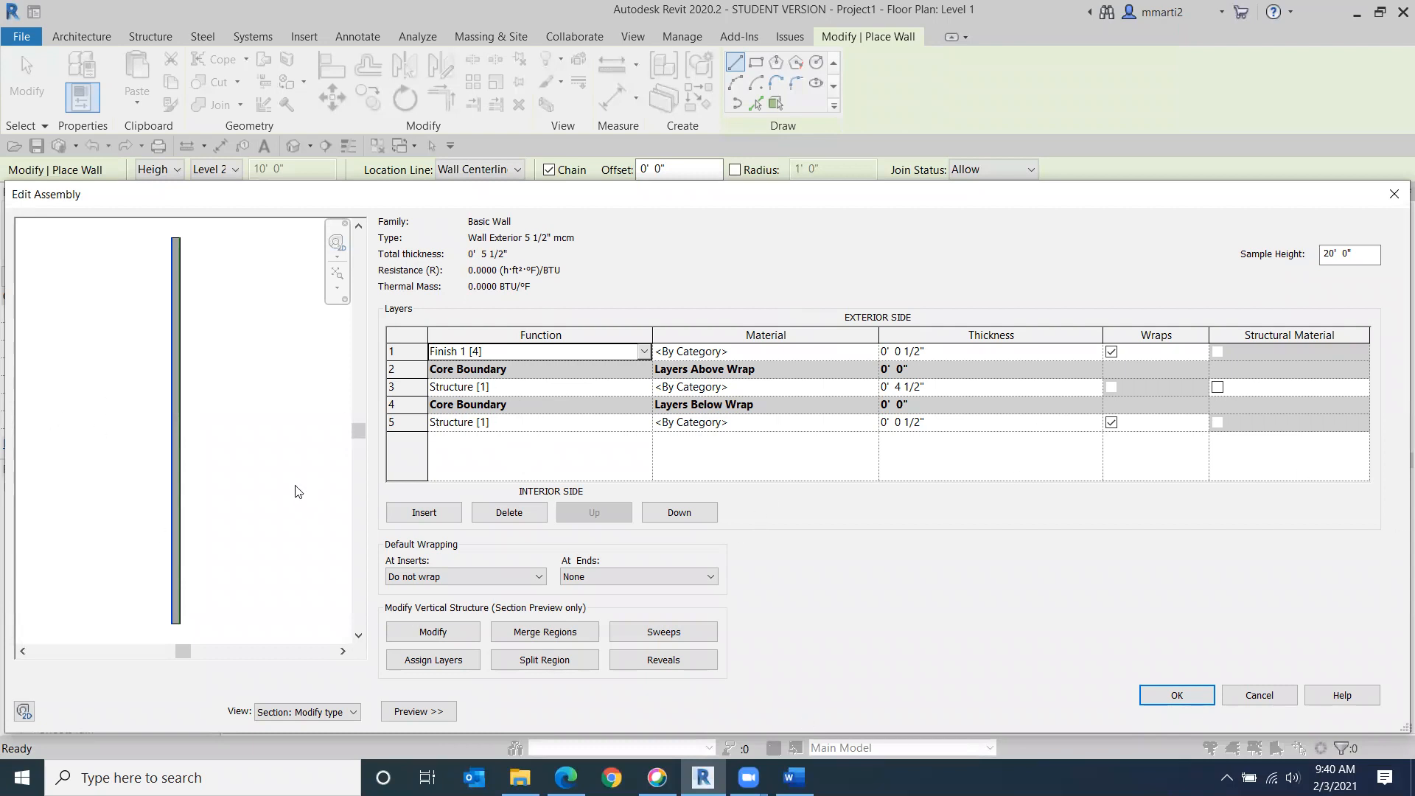
scroll(196, 460, "up", 5)
scroll(260, 493, "up", 3)
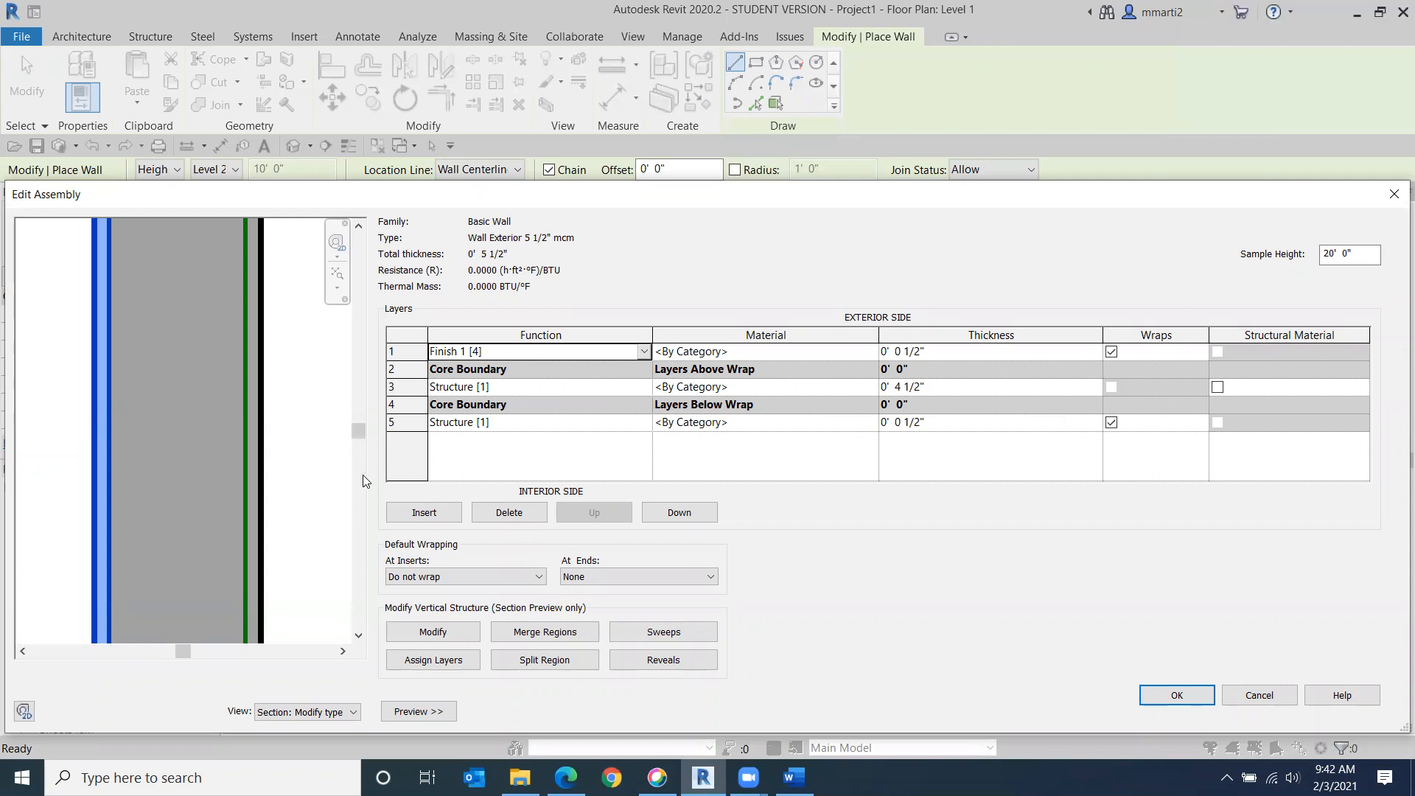
left_click(423, 514)
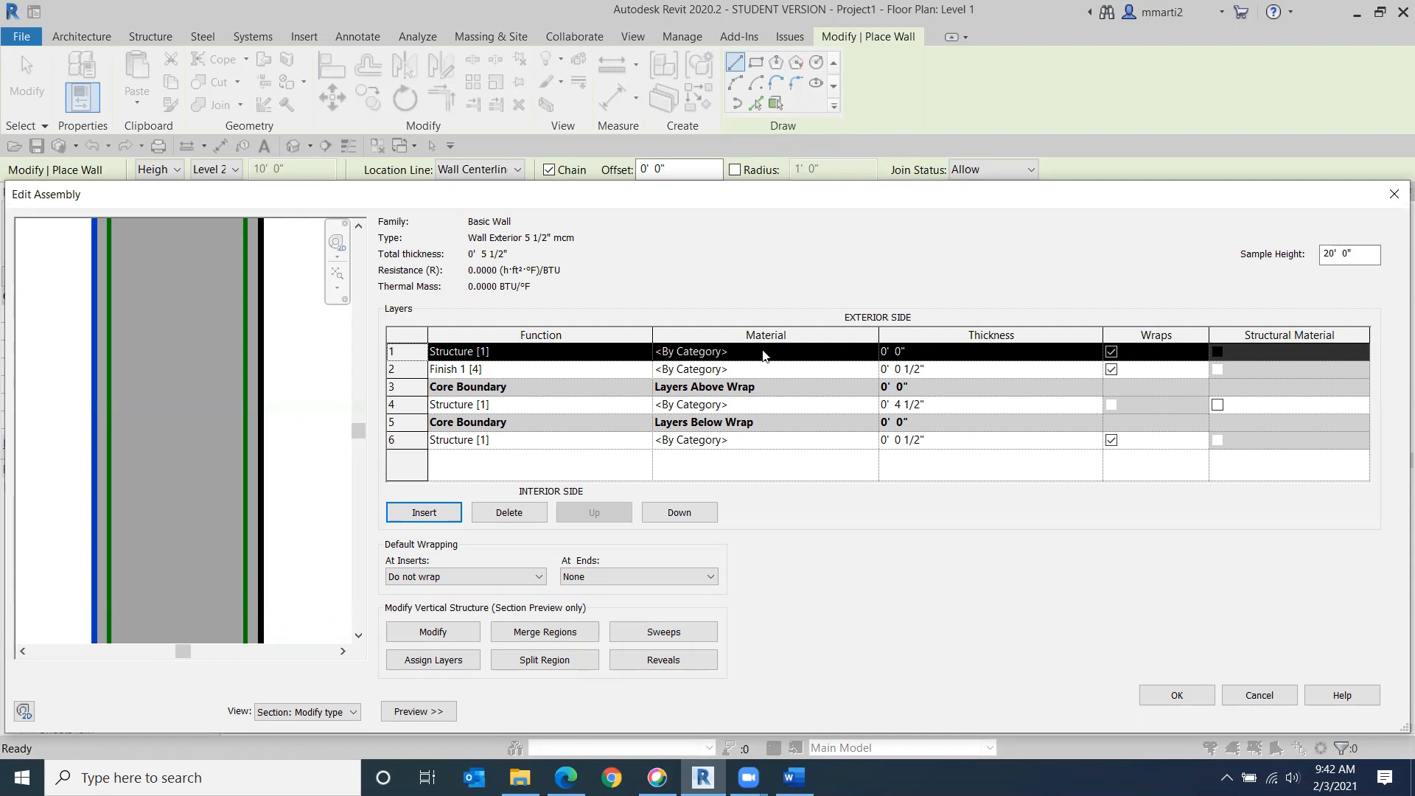
left_click(697, 518)
left_click(698, 518)
left_click(697, 518)
left_click(698, 517)
left_click(697, 517)
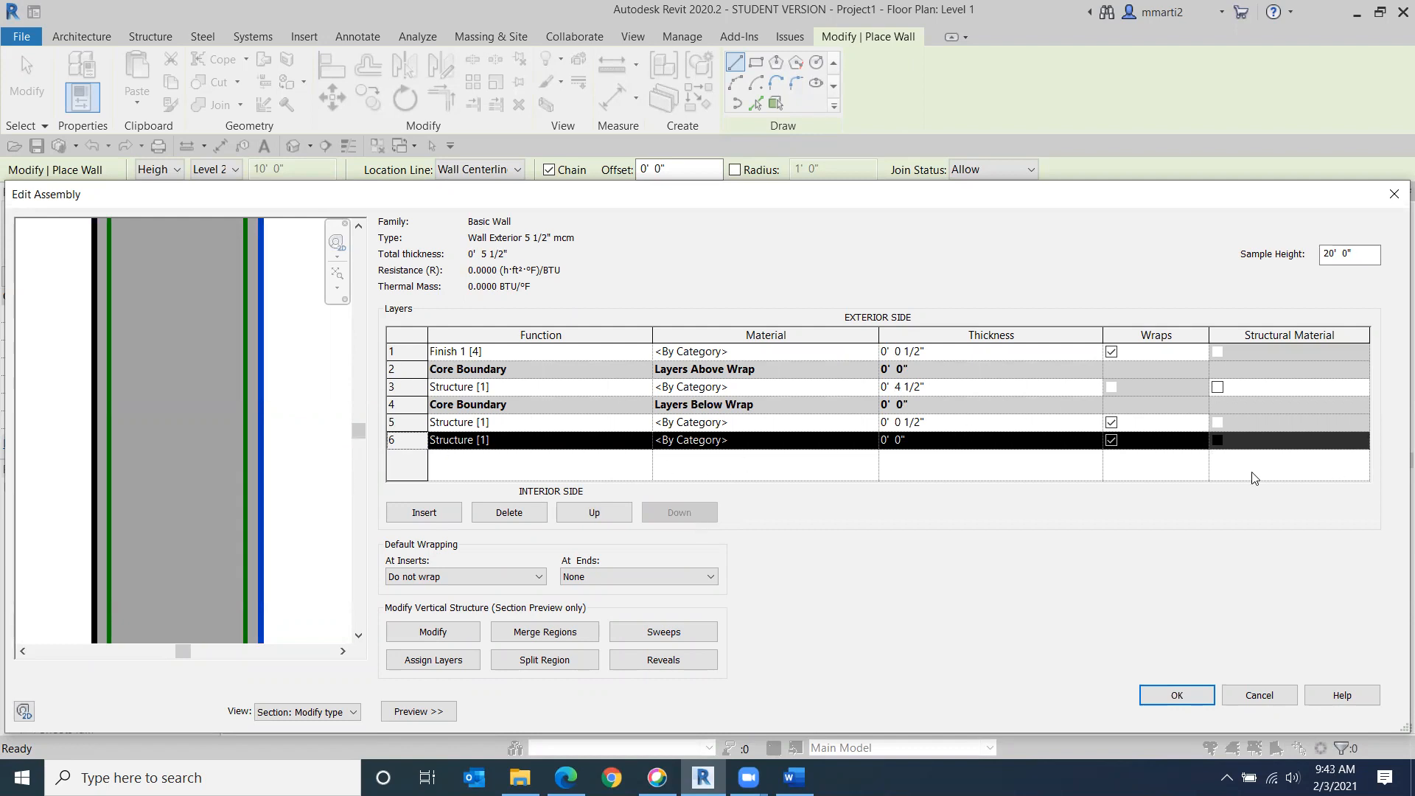
left_click(515, 514)
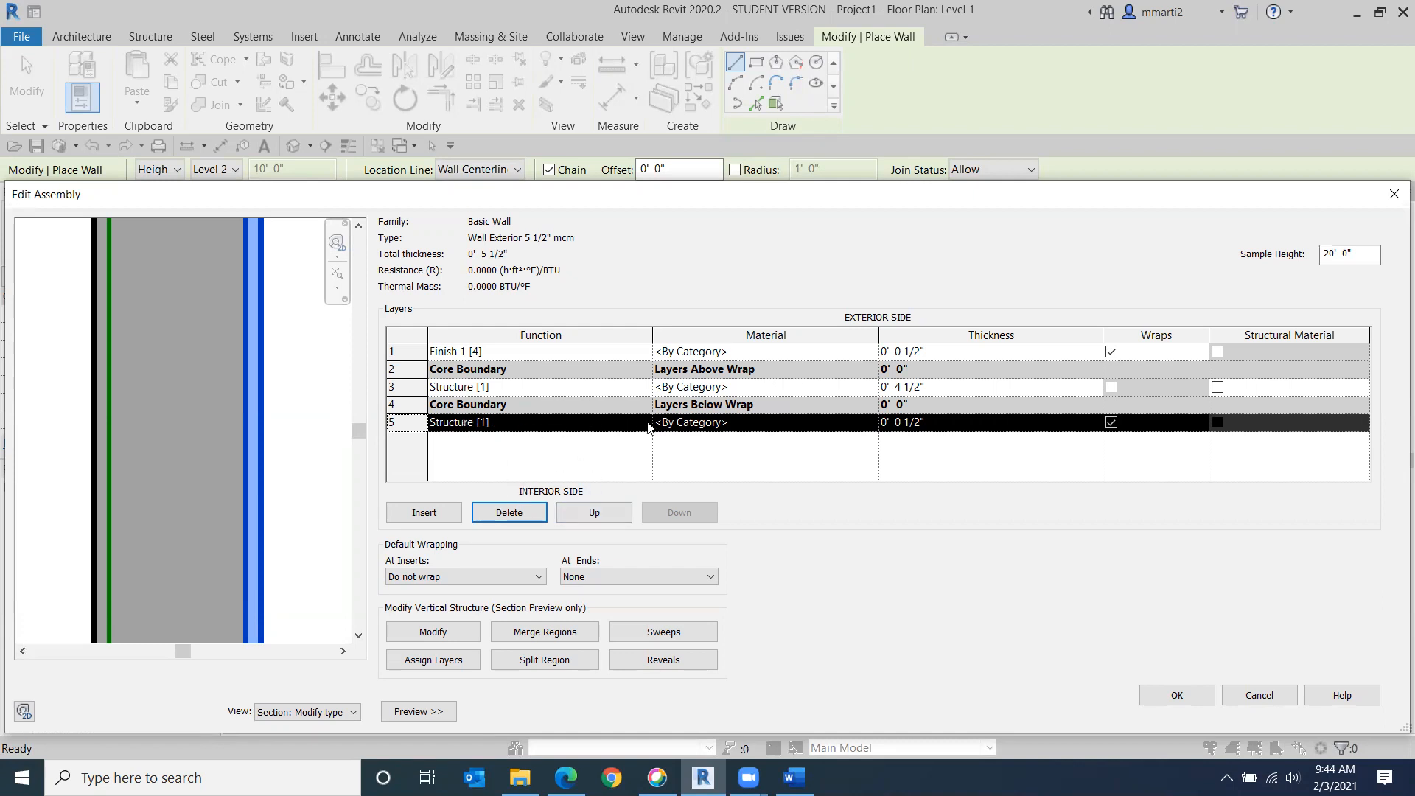
Step: Set the interior-side layer's function to Finish 2 [5] and assign Softwood, Lumber with render appearance to the core structure layer
left_click(646, 423)
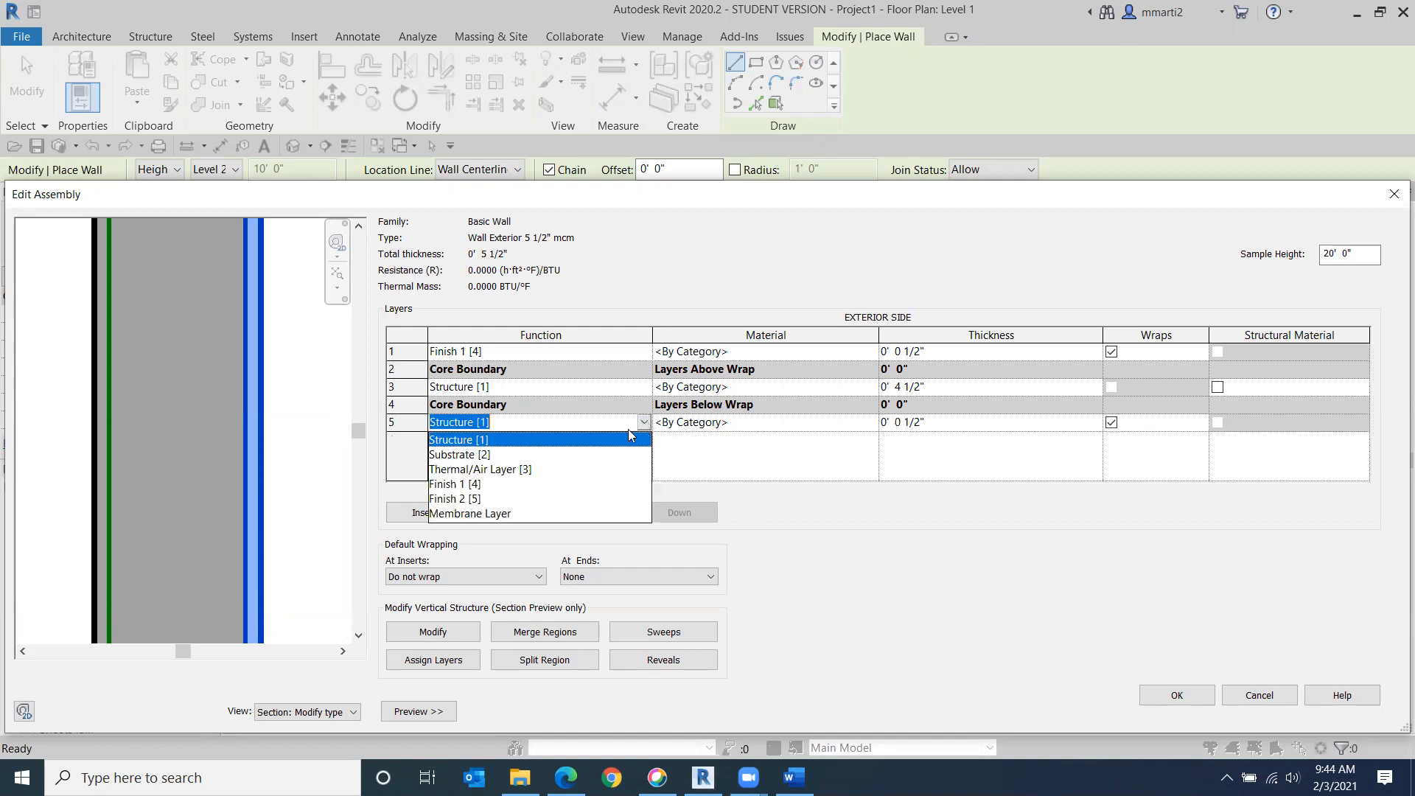
left_click(466, 499)
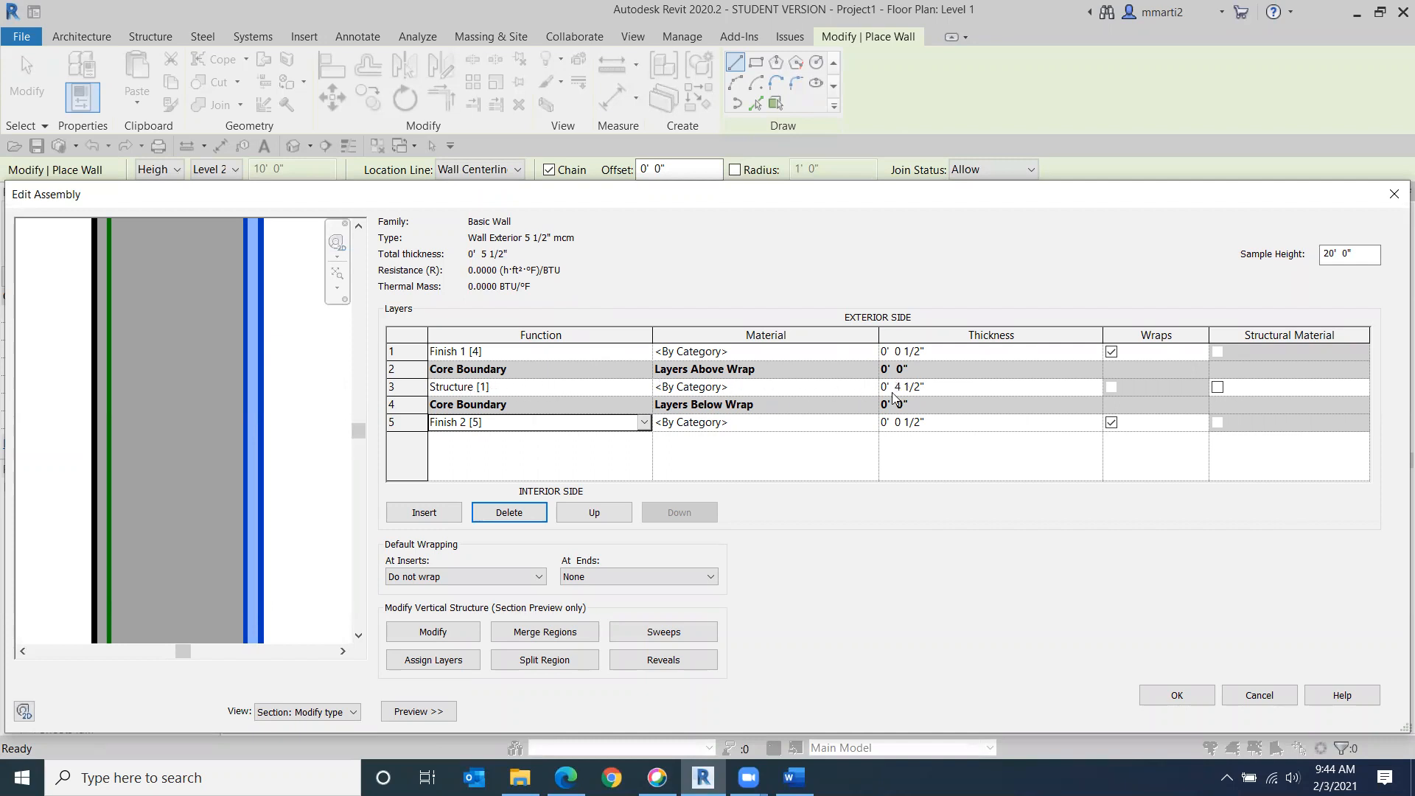
left_click(873, 387)
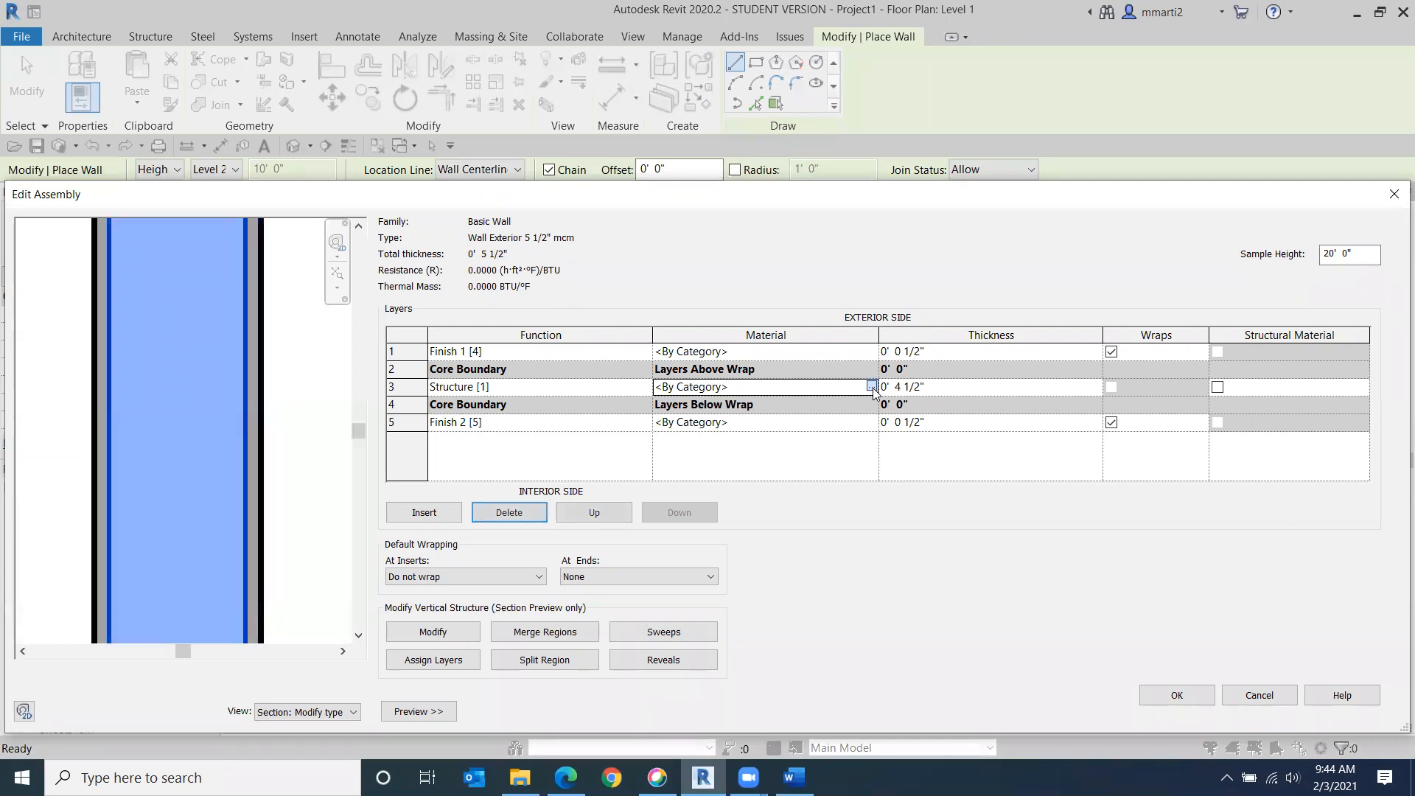
left_click(872, 388)
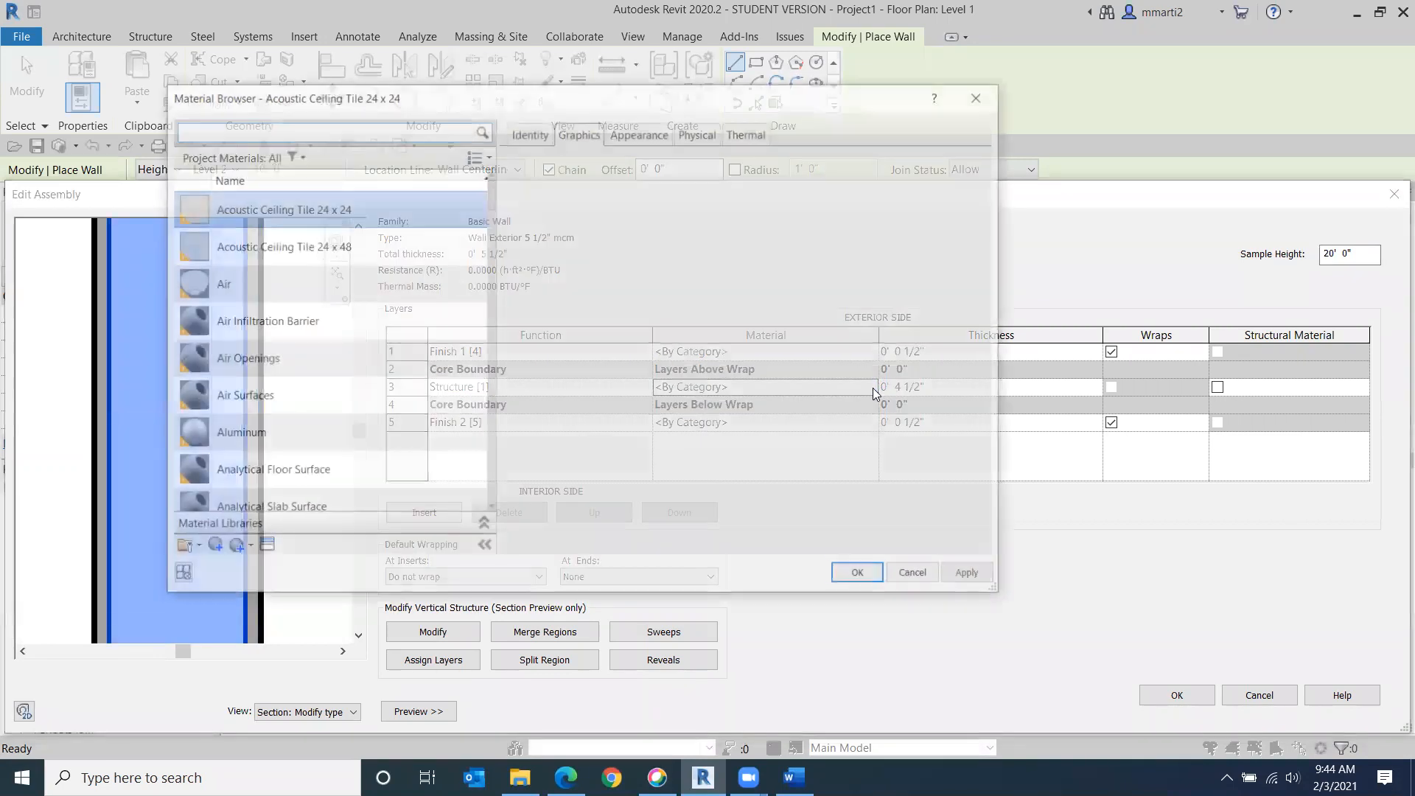
left_click_drag(491, 190, 497, 403)
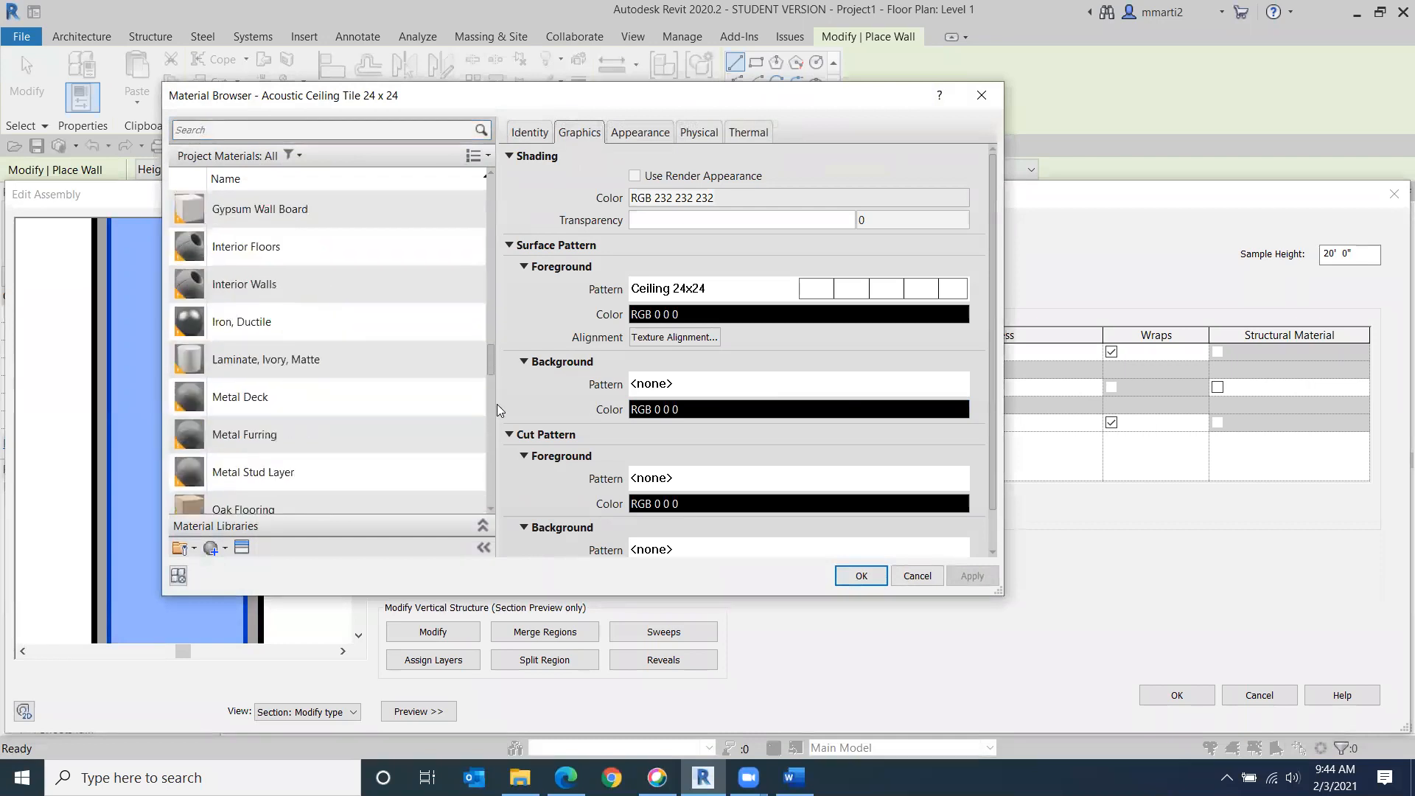
left_click(491, 426)
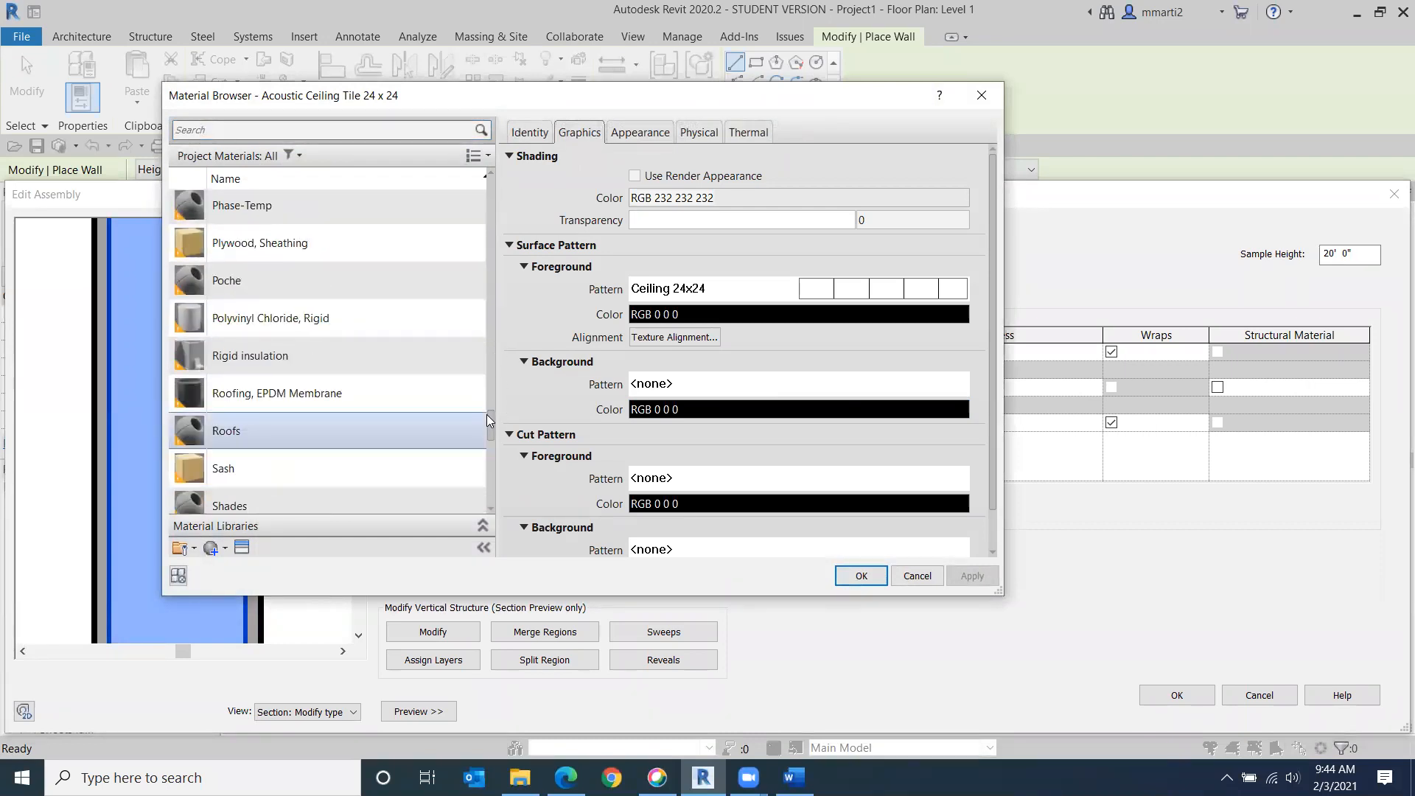
left_click_drag(486, 422, 491, 439)
left_click(265, 488)
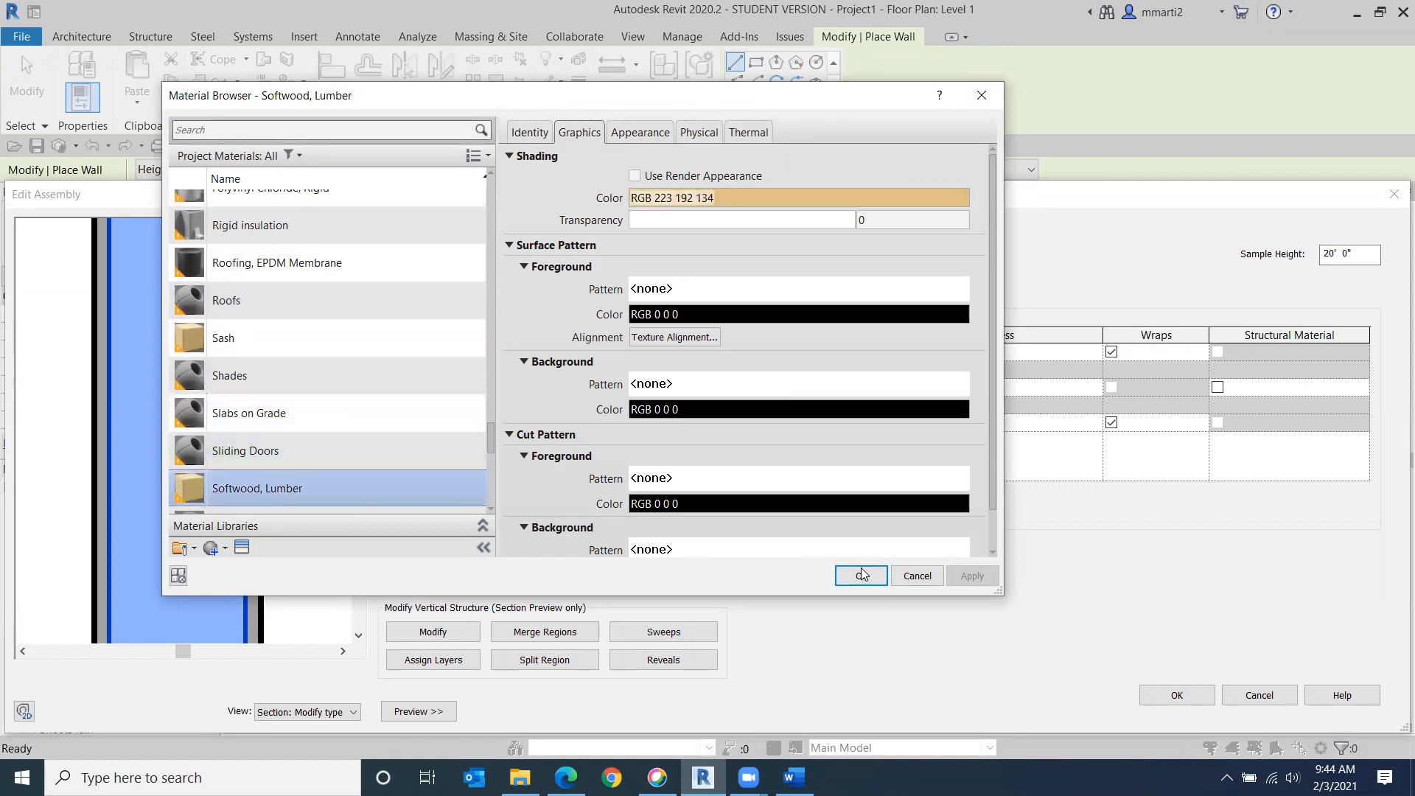
left_click(634, 176)
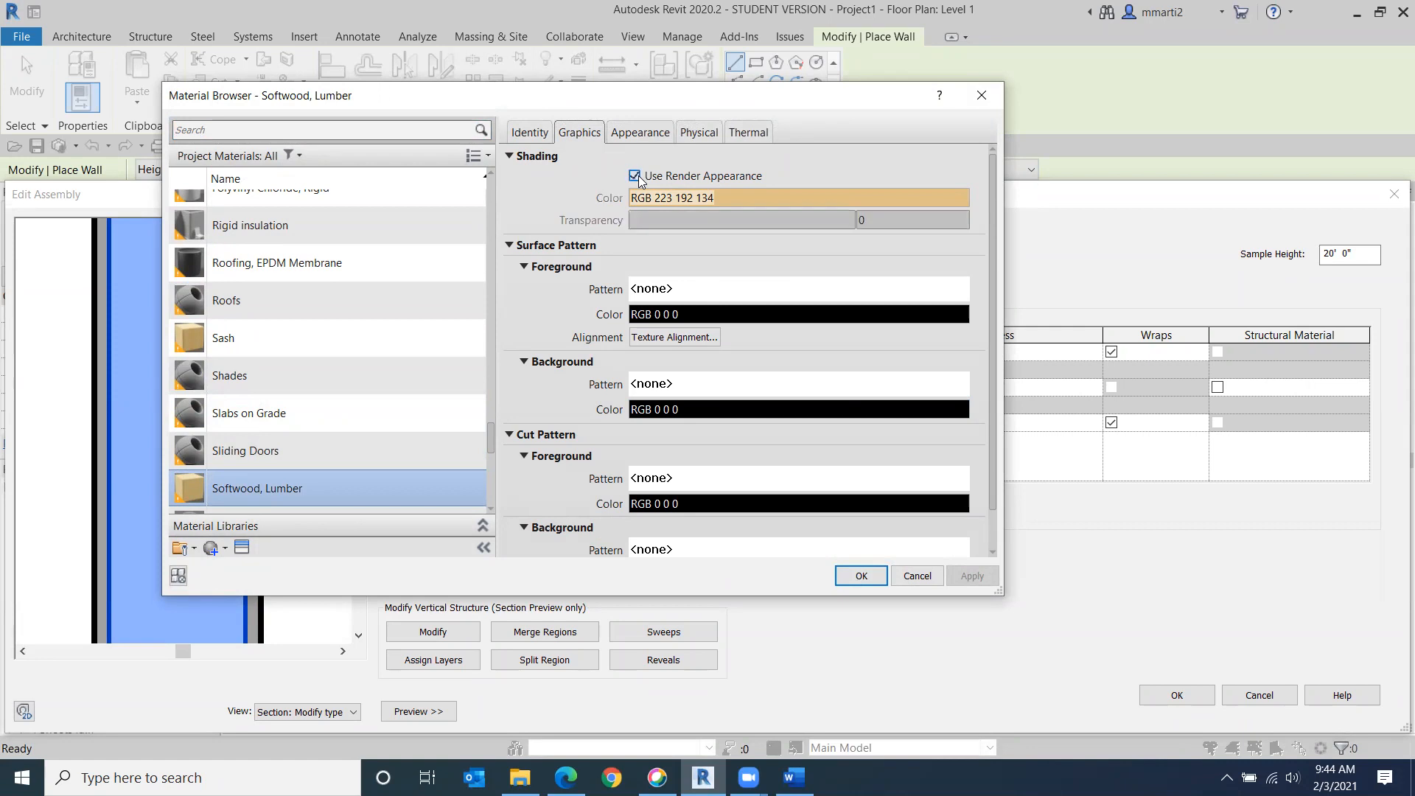
left_click(841, 579)
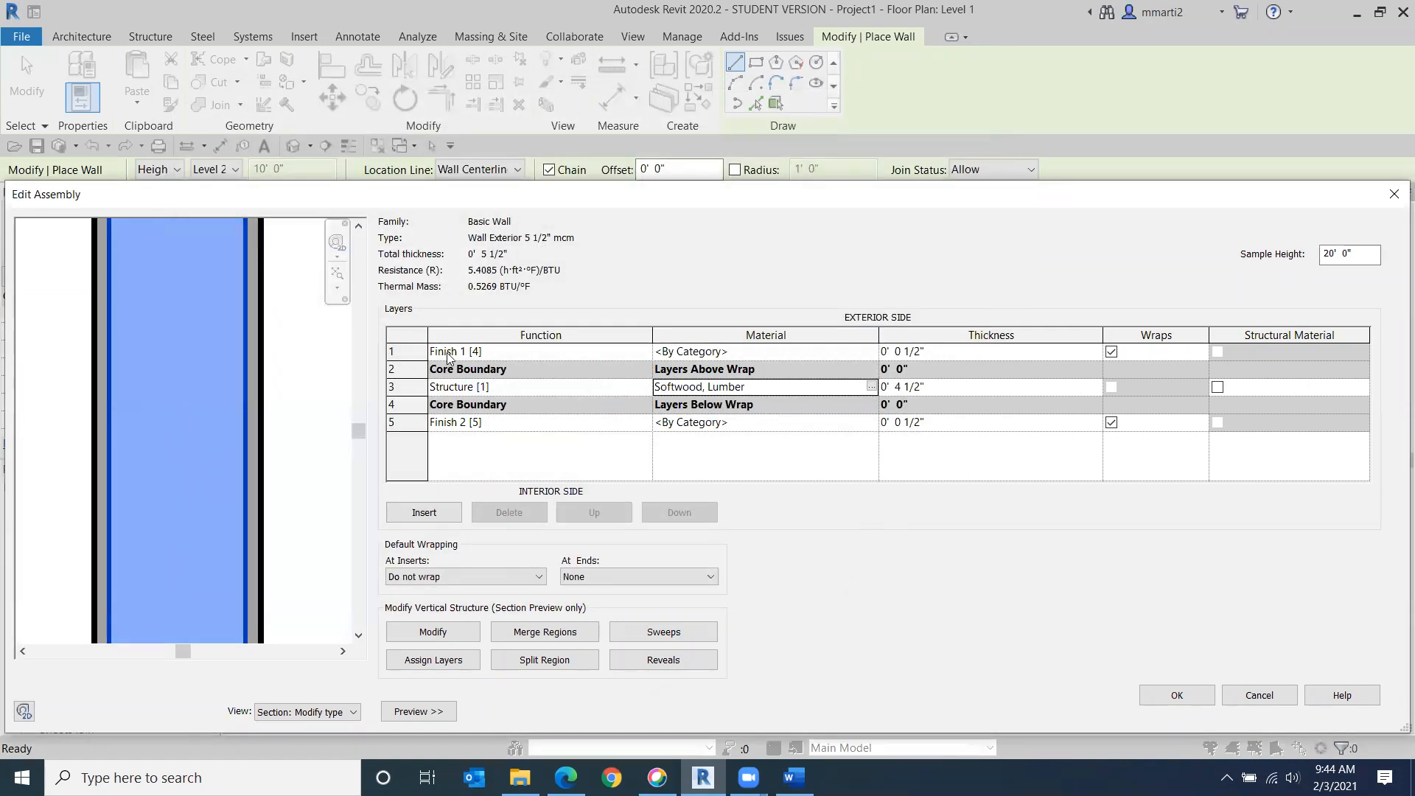
Step: Find Gypsum Wall Board with the search "gyp" and assign it to the exterior Finish 1 [4] layer, using its render appearance
left_click(834, 352)
left_click(872, 352)
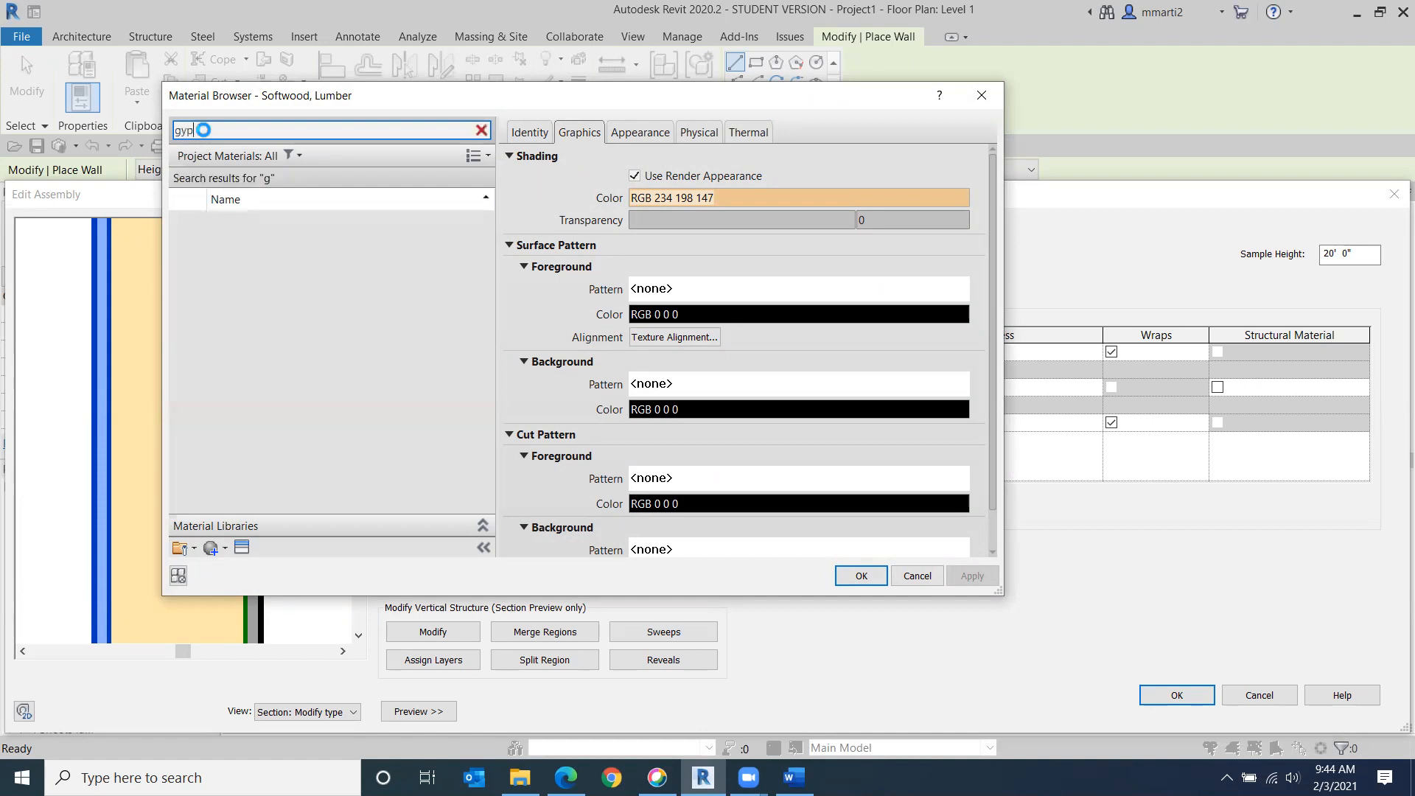
type("yp")
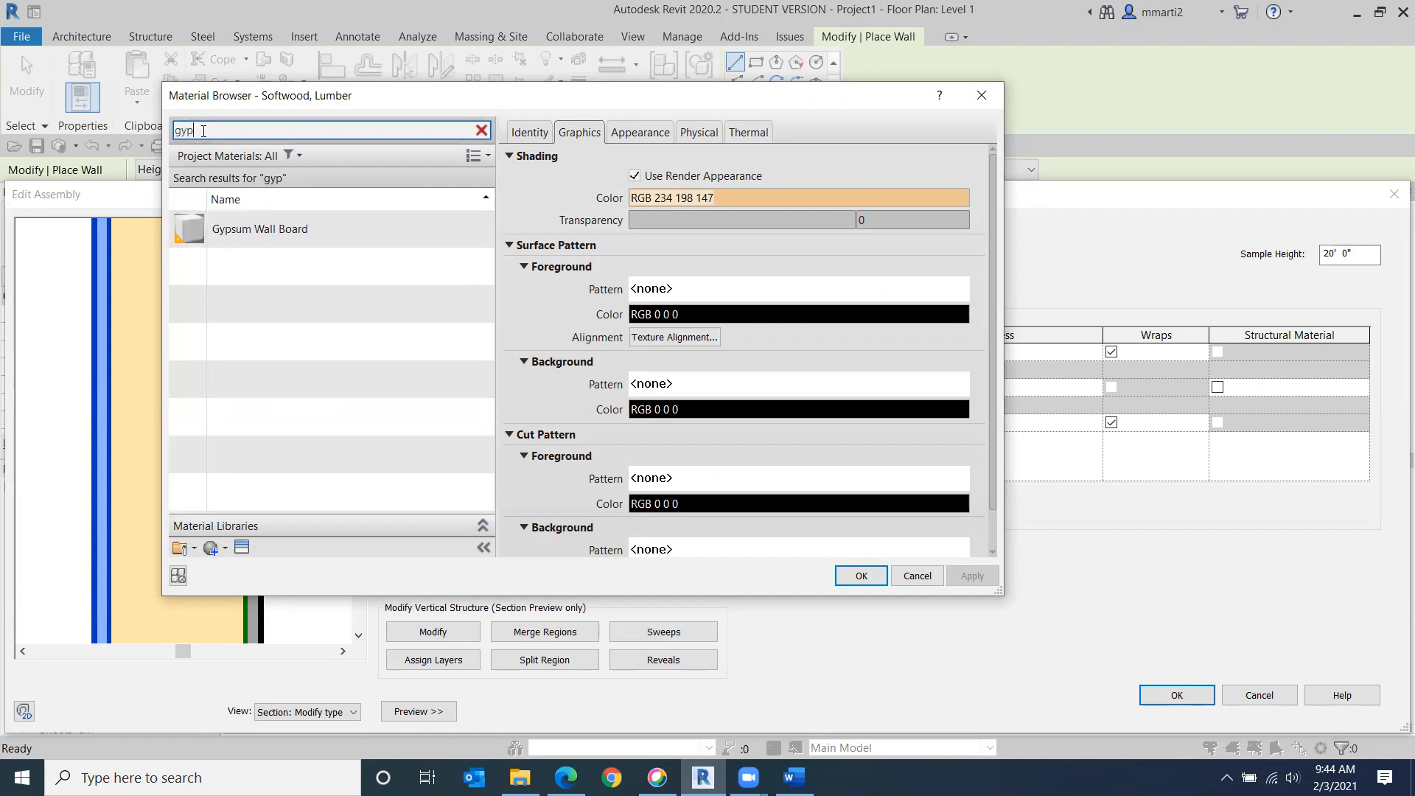
left_click(253, 228)
left_click(634, 176)
left_click(870, 583)
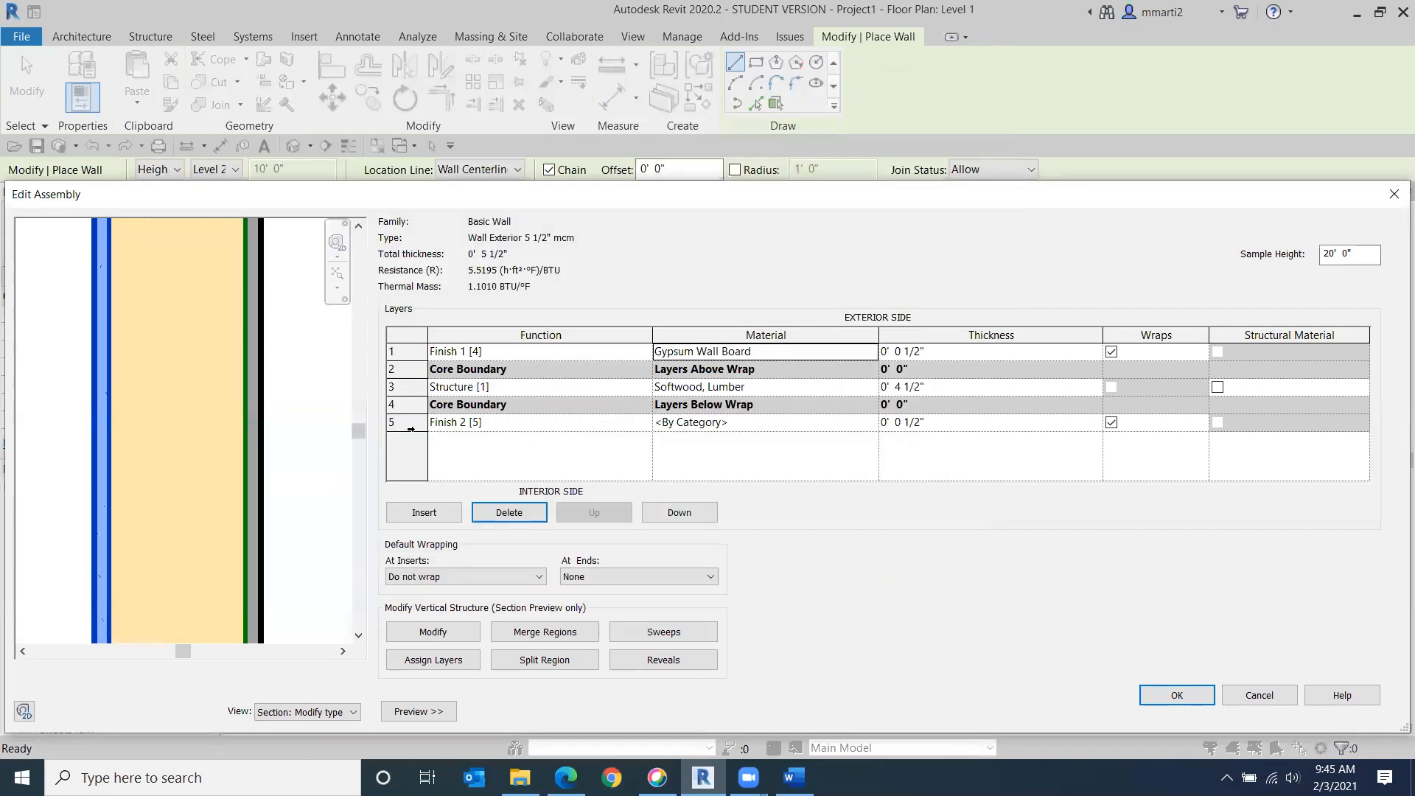
Step: Assign the Gypsum Wall Board material to the interior Finish 2 [5] layer
left_click(874, 423)
left_click(871, 422)
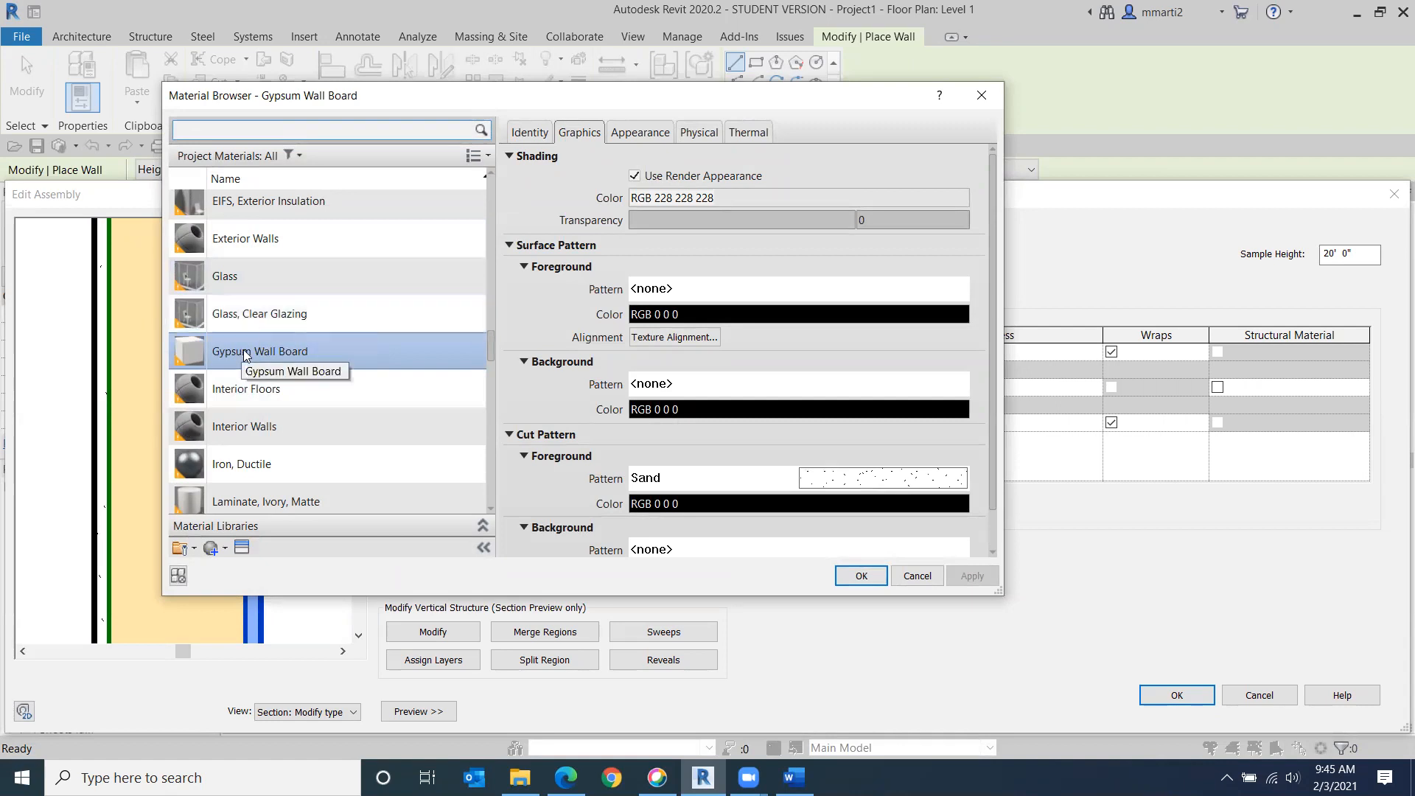
left_click(861, 575)
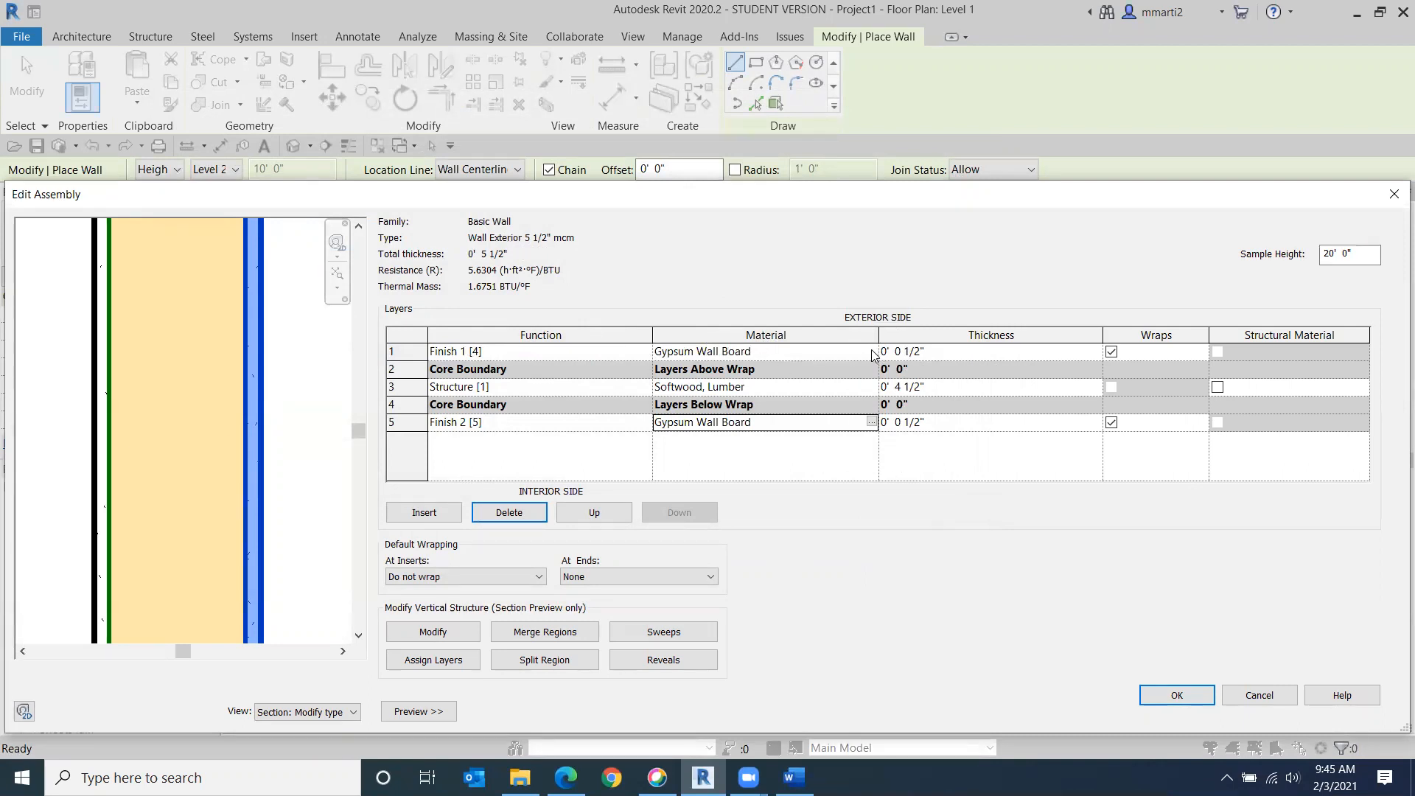
Step: Change the exterior Finish 1 [4] layer's material to Brick, Soldier Course and use its render appearance for shading
left_click(787, 348)
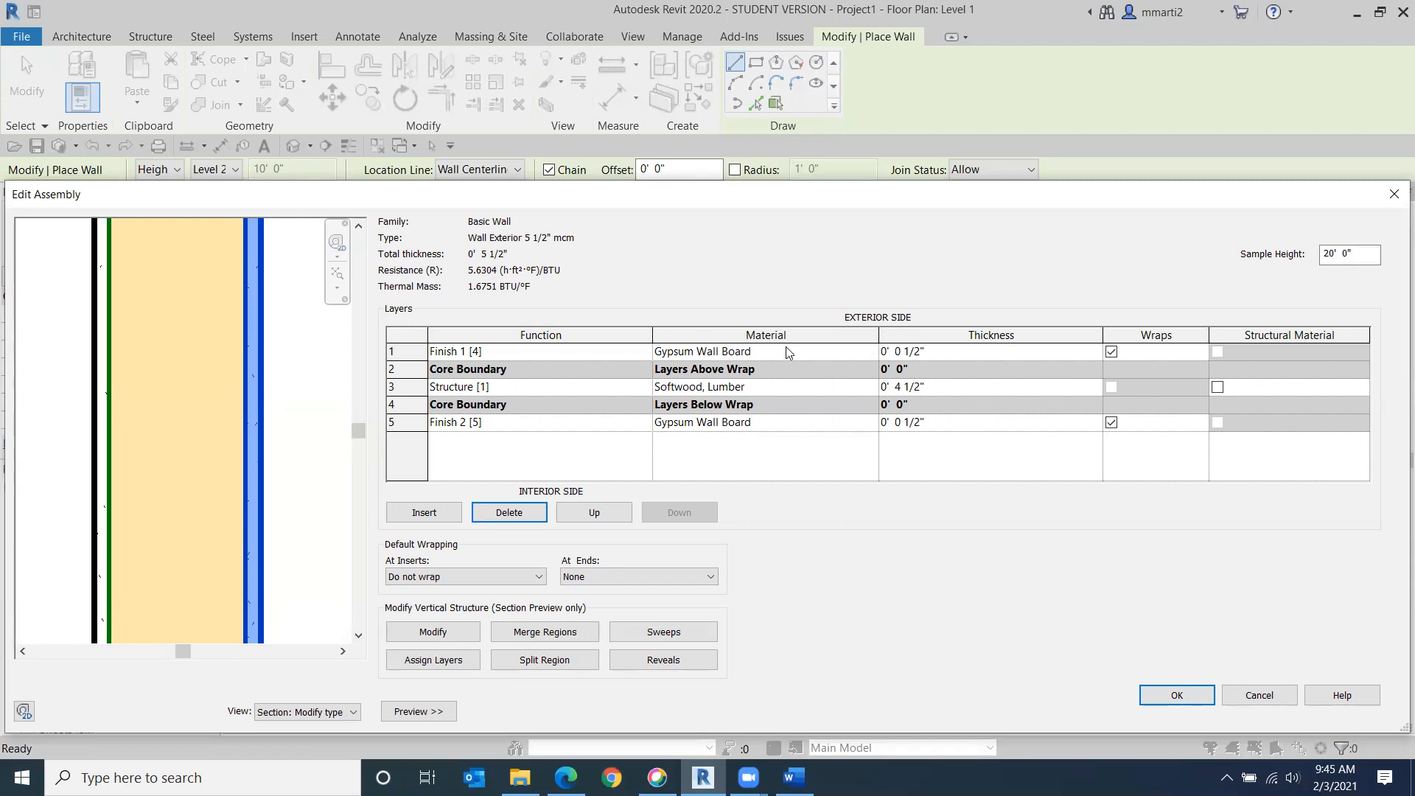
left_click(783, 350)
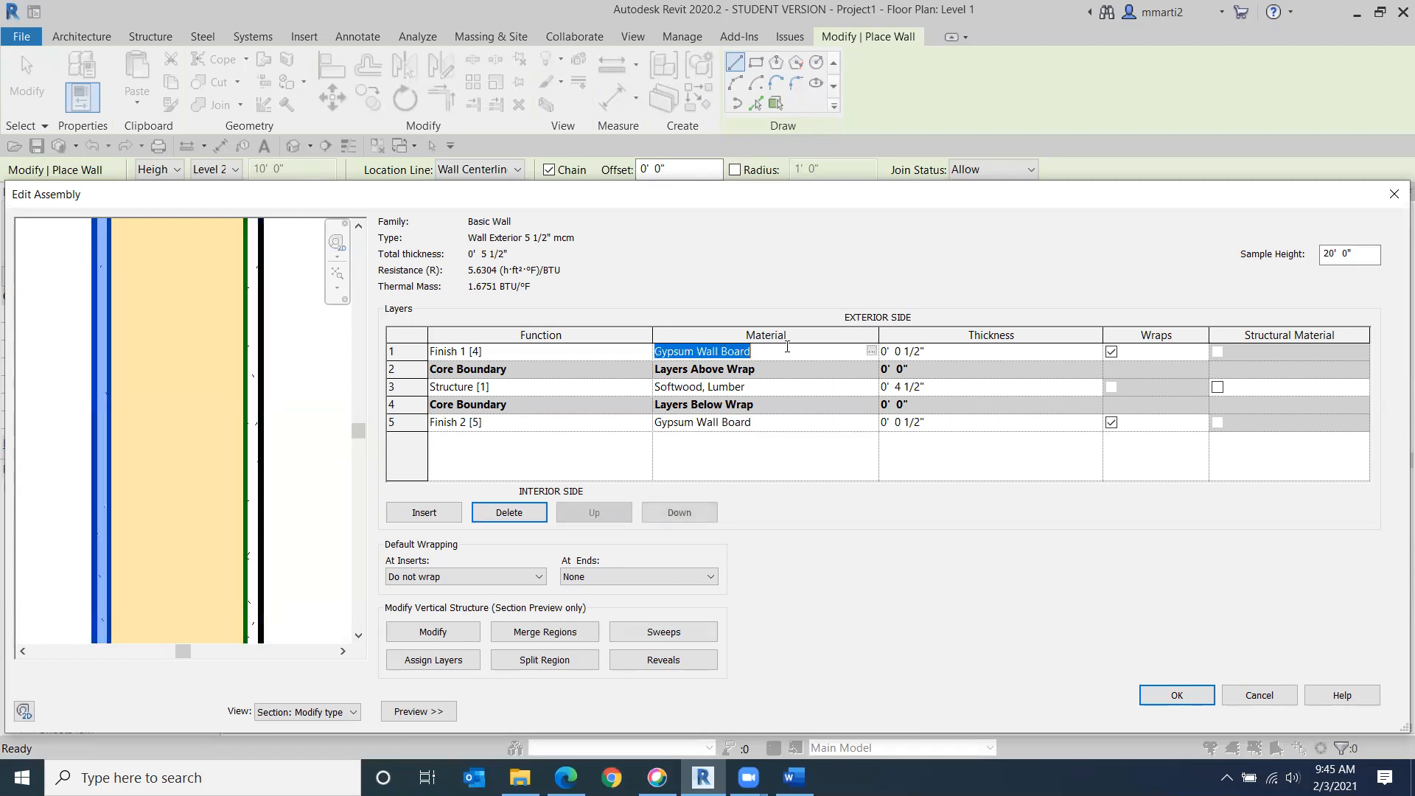
left_click(870, 351)
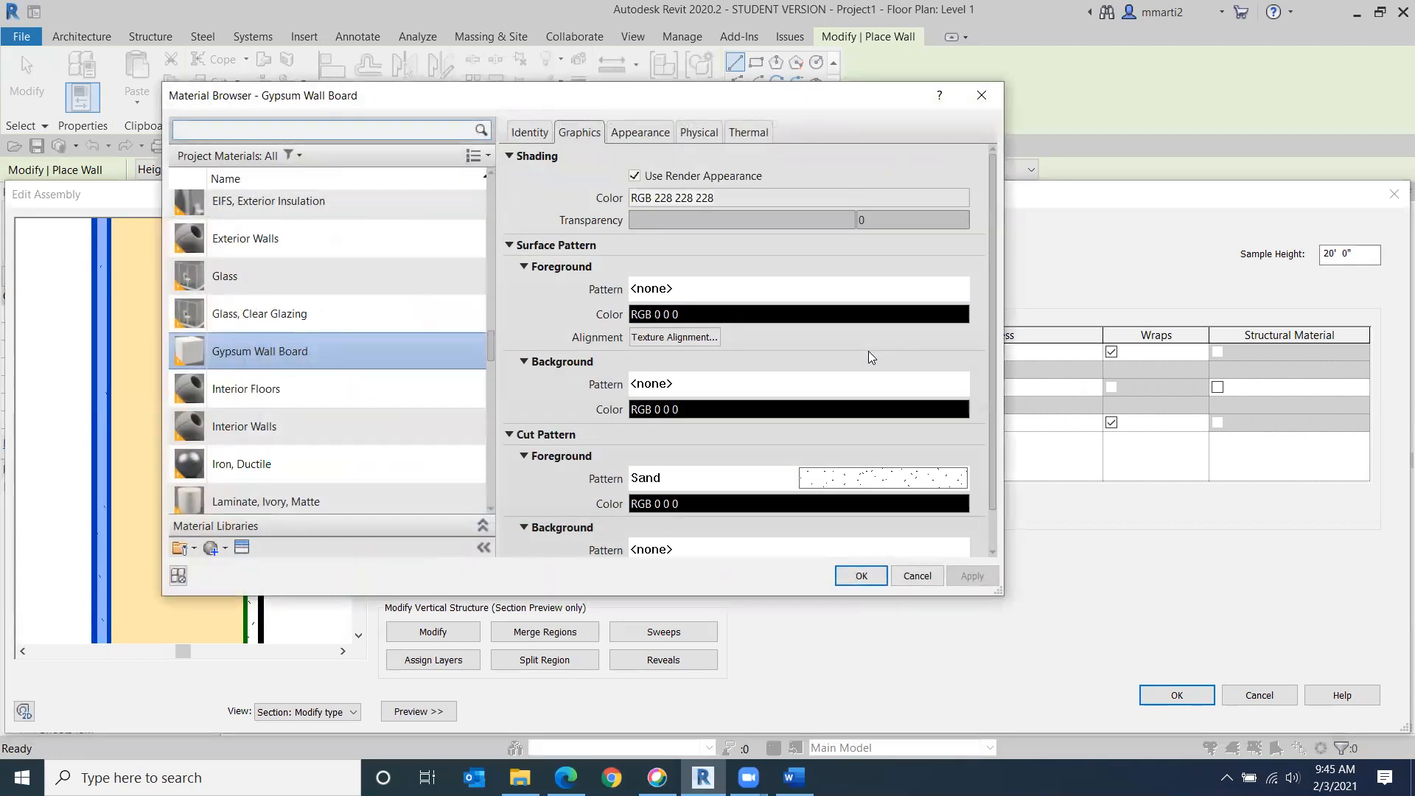
scroll(258, 288, "up", 5)
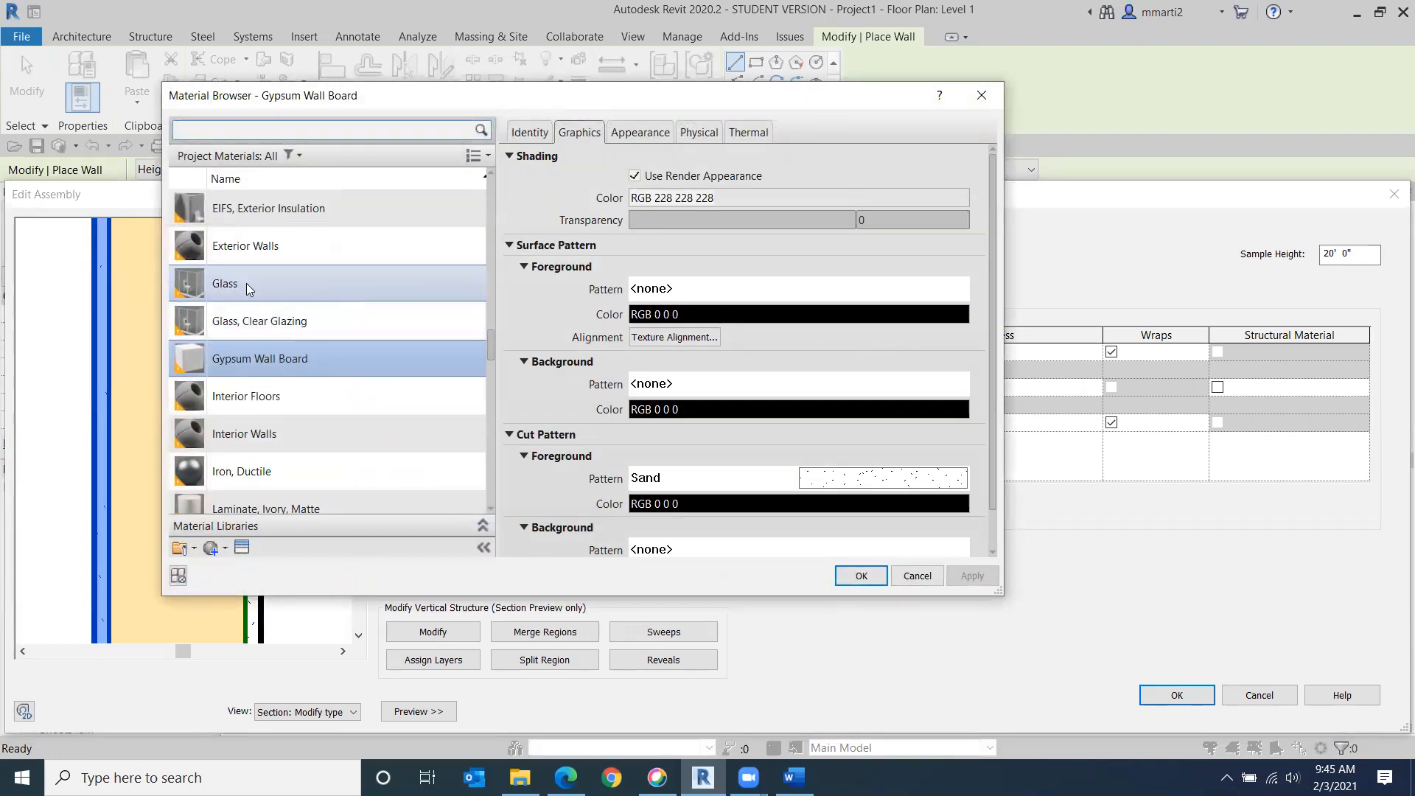
scroll(257, 289, "up", 2)
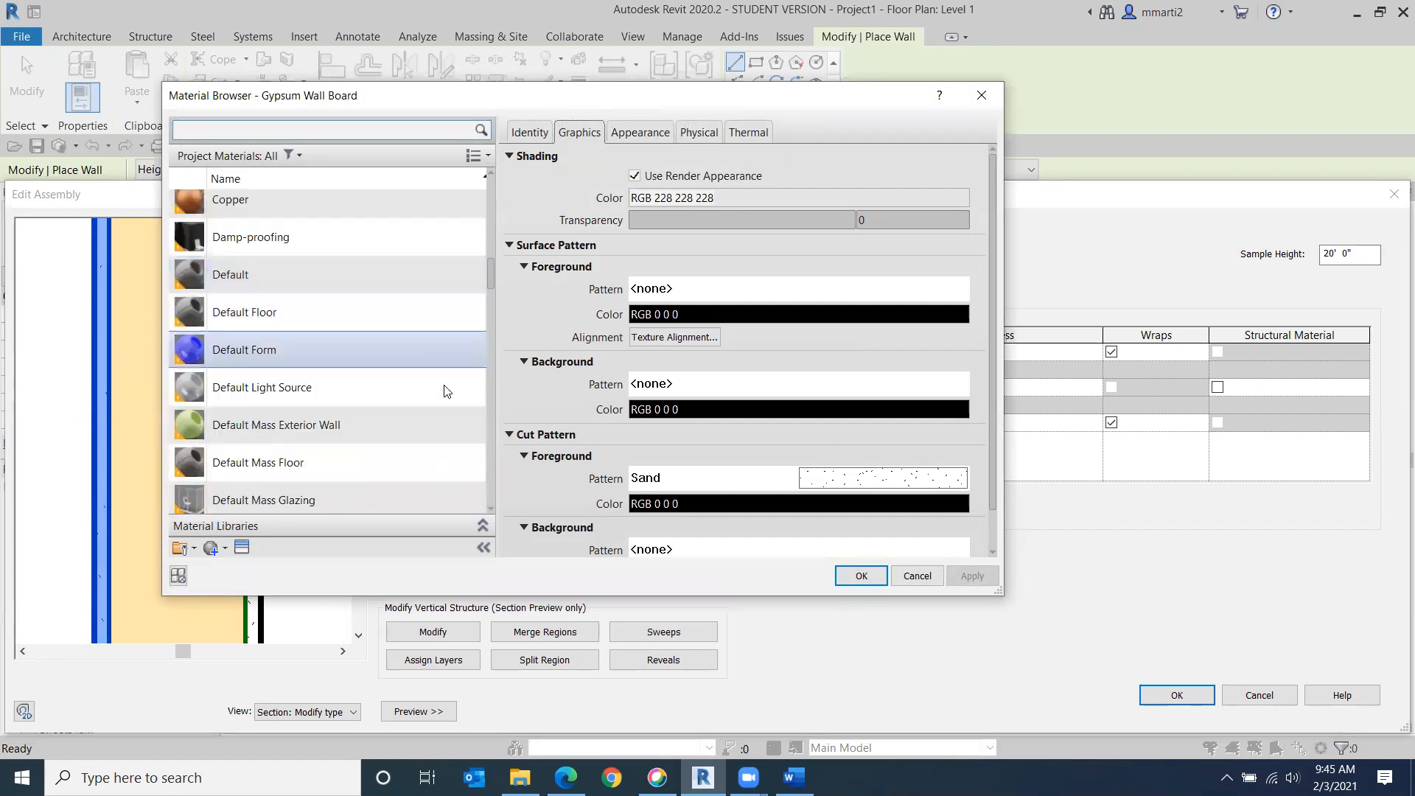
scroll(443, 385, "up", 3)
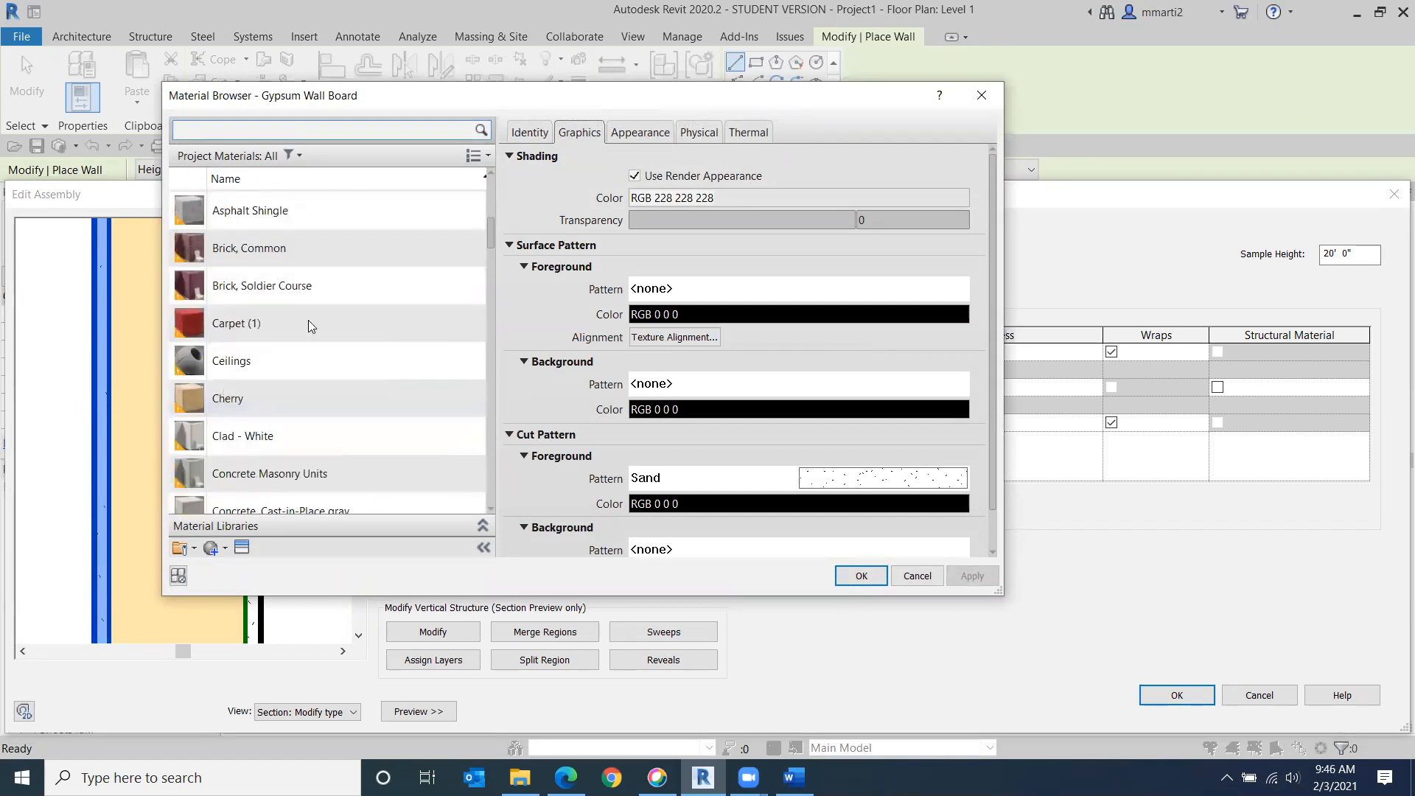
left_click(301, 293)
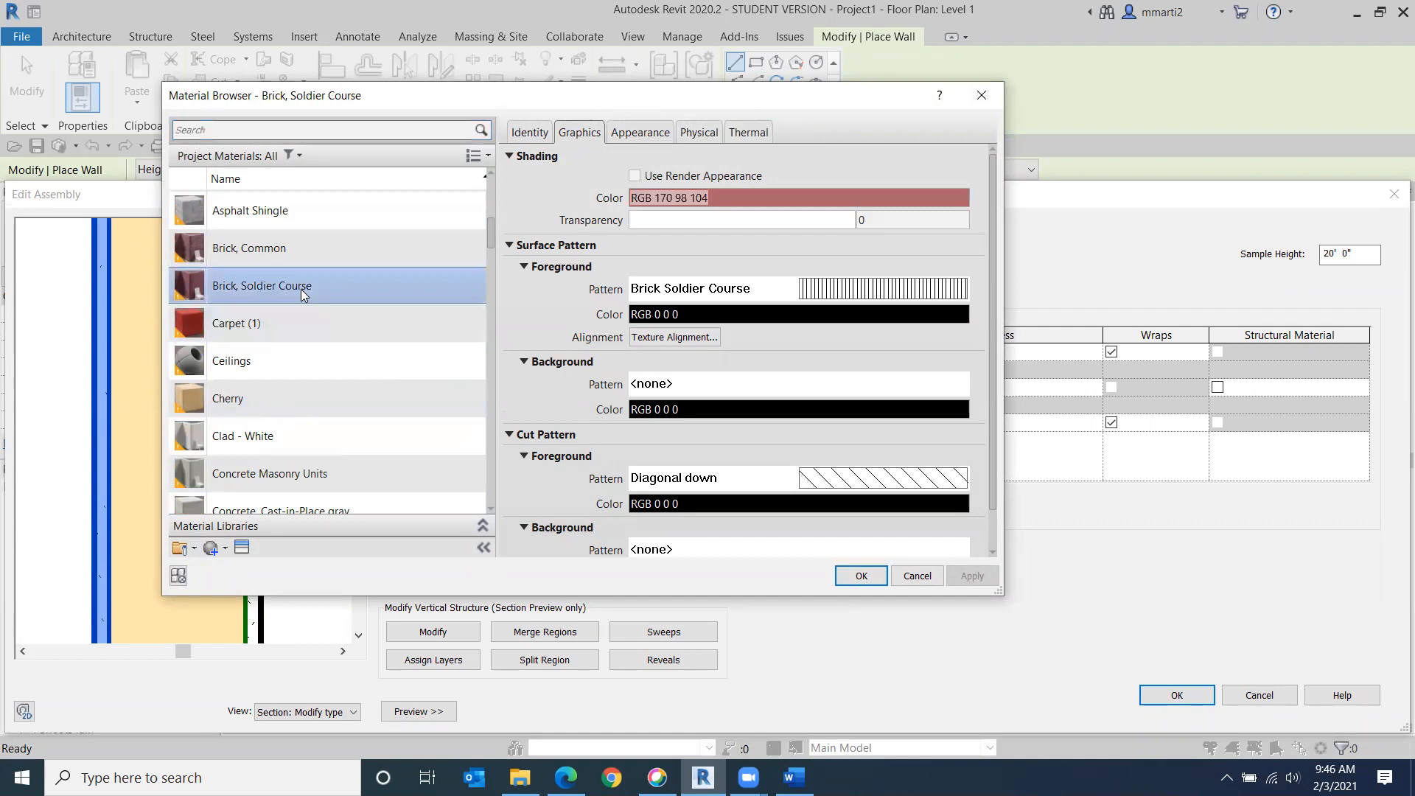
left_click(636, 176)
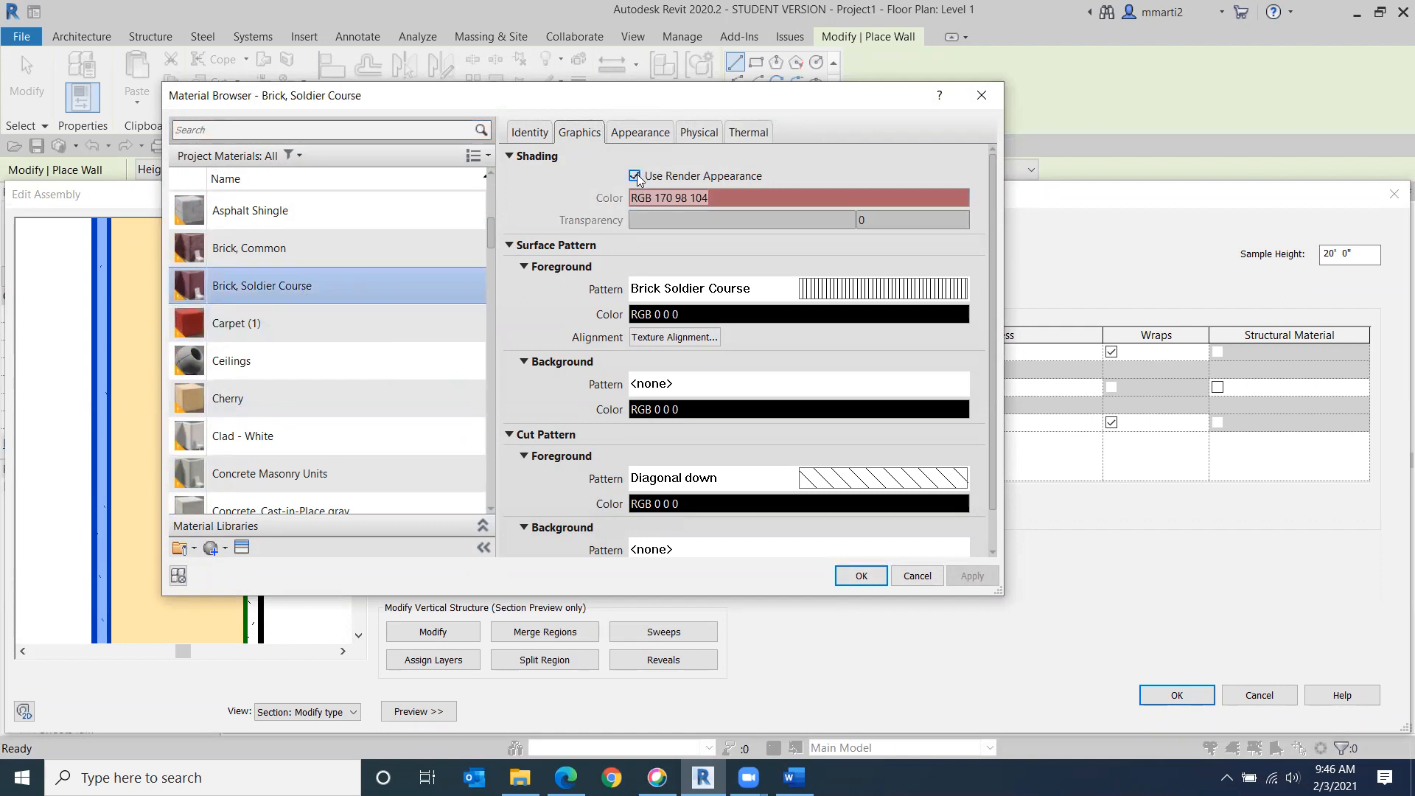
left_click(861, 576)
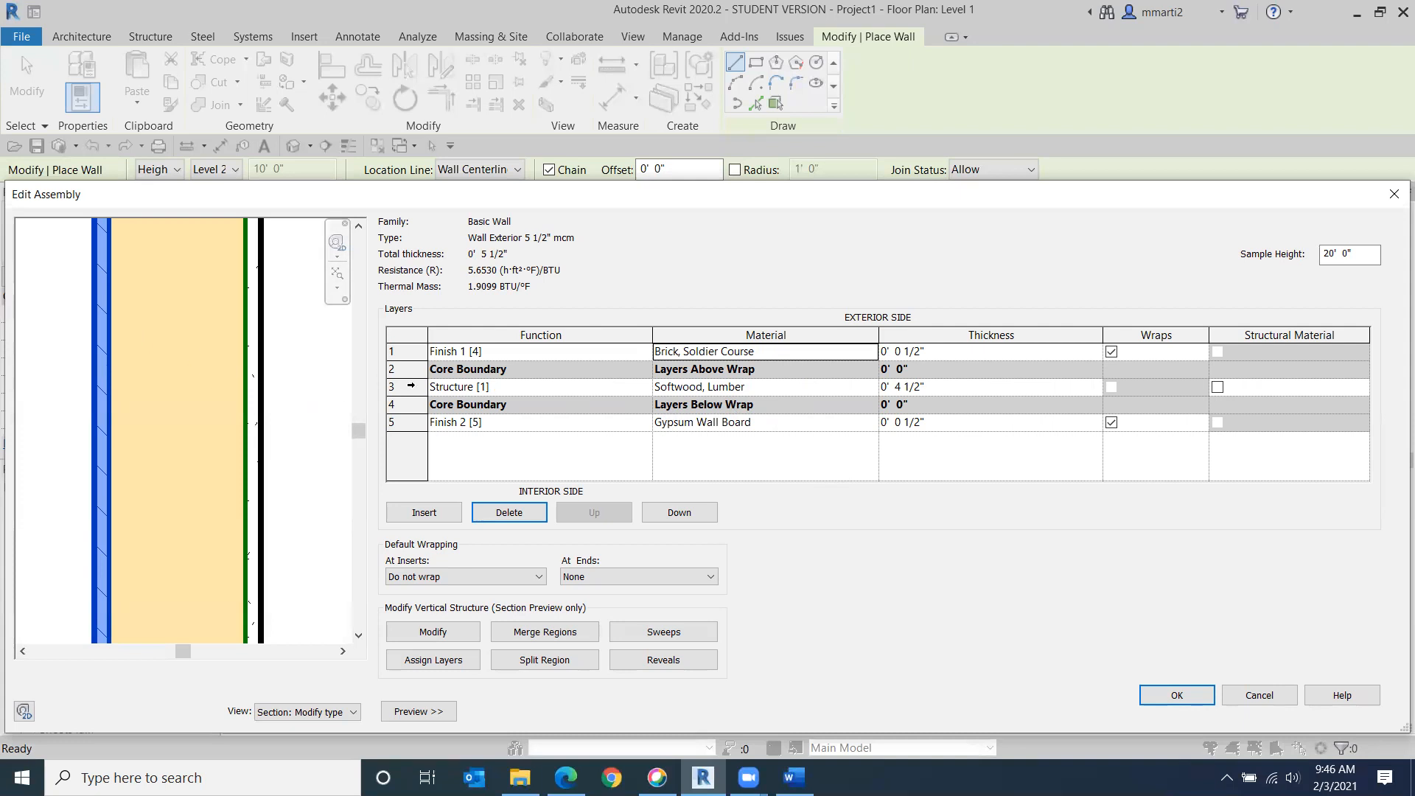
Step: Turn off wrapping for the interior Finish 2 [5] layer and accept both the layer assembly and the wall type's properties
left_click(411, 386)
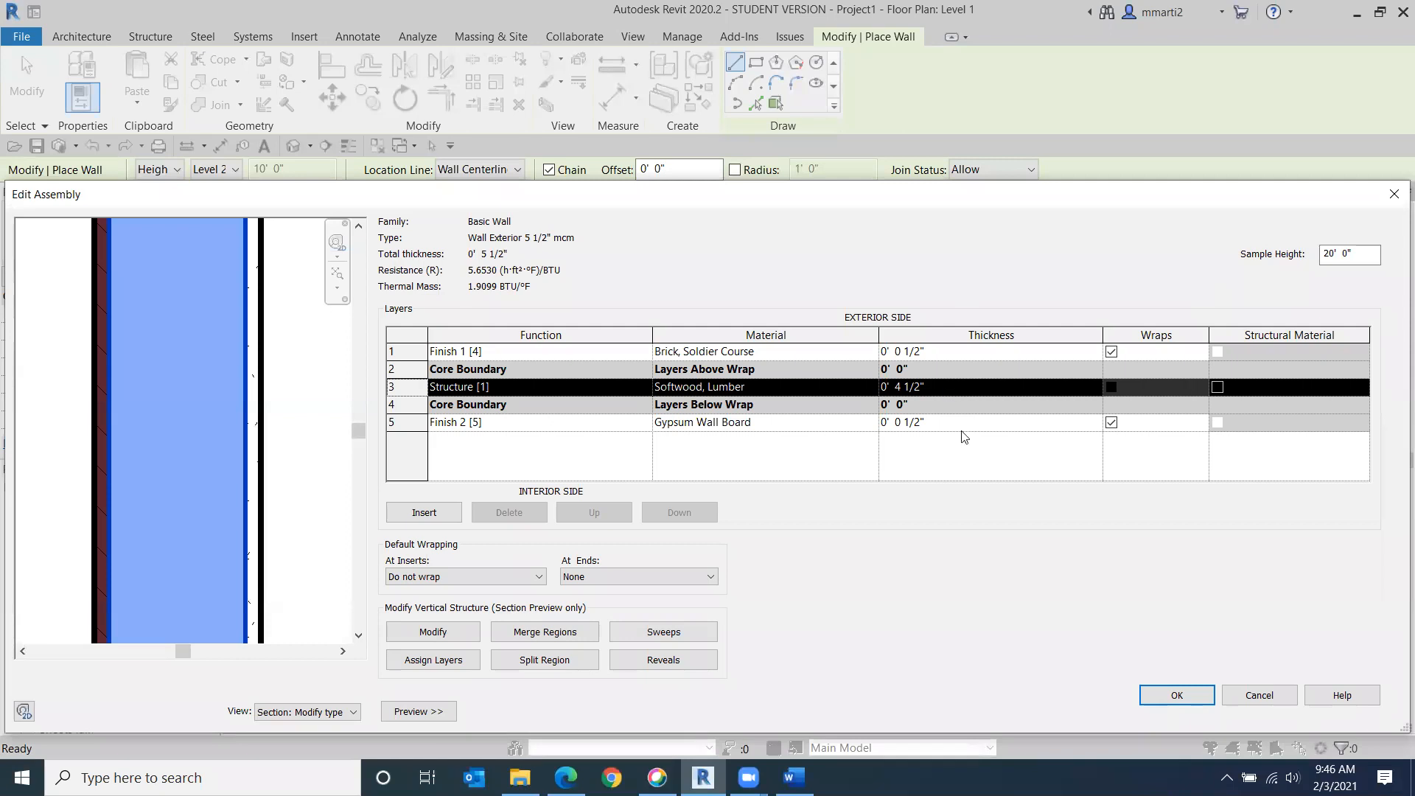
left_click(1112, 422)
left_click(1177, 696)
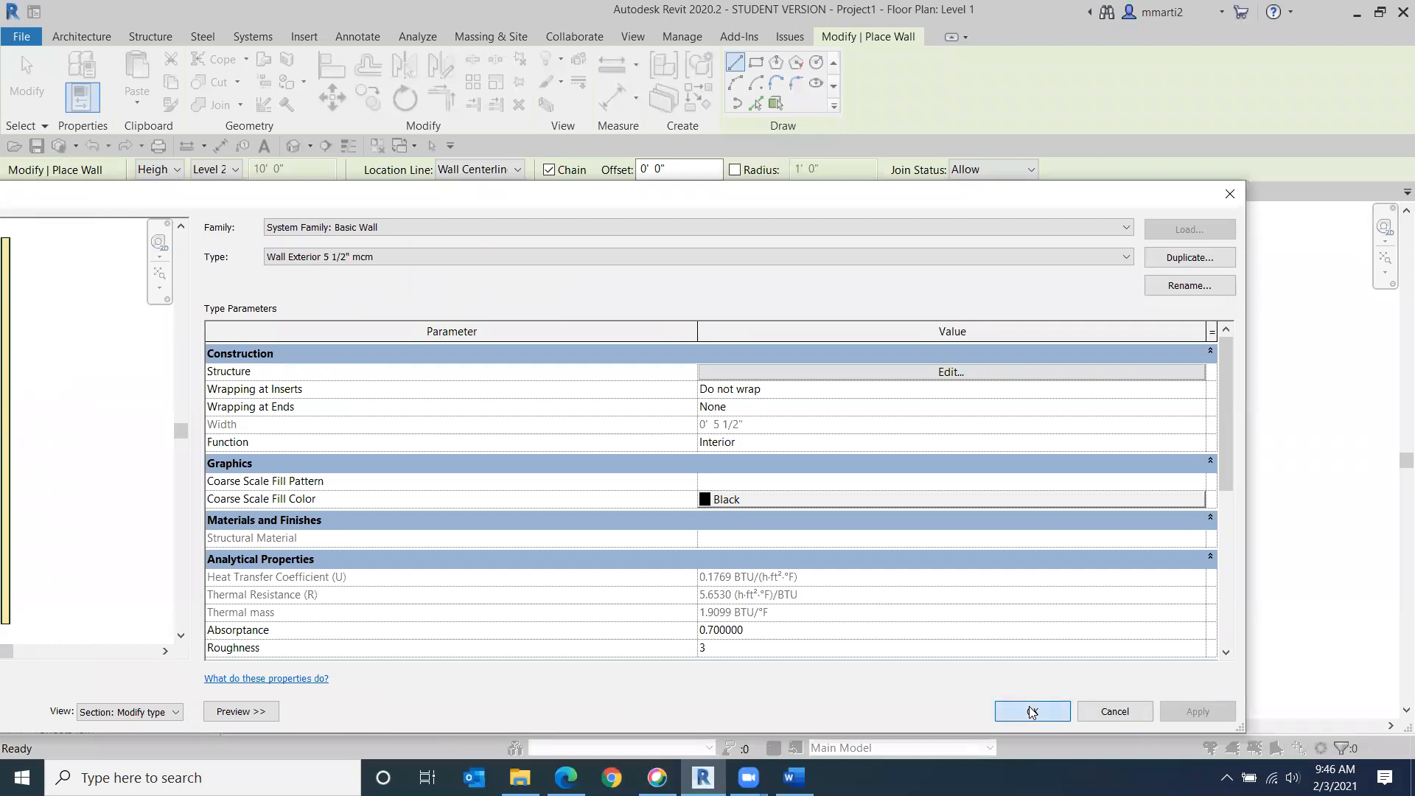
left_click(1031, 711)
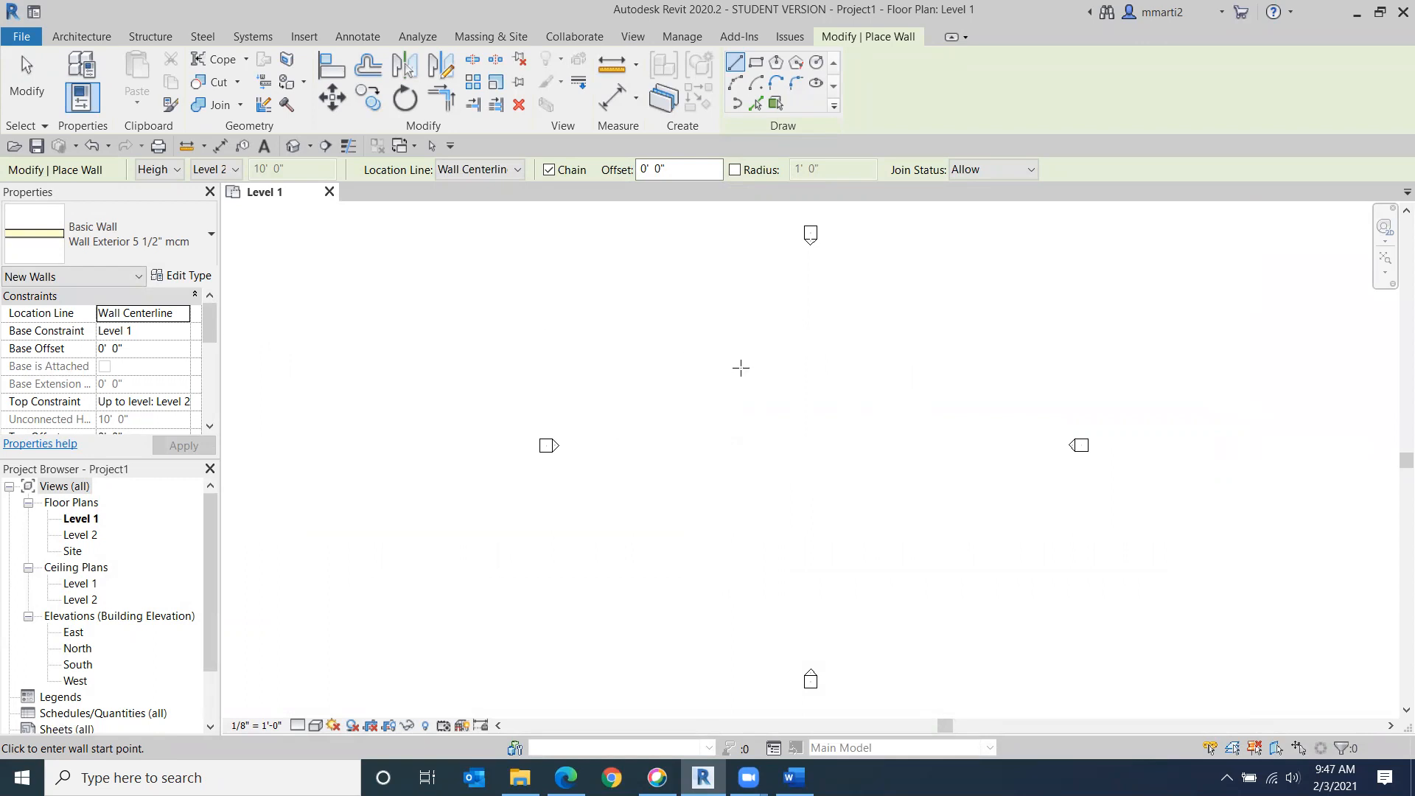
Step: Draw a closed rectangle of four exterior walls, about 19' wide and 33' 6" long, between the elevation markers, and end wall placement
left_click(710, 385)
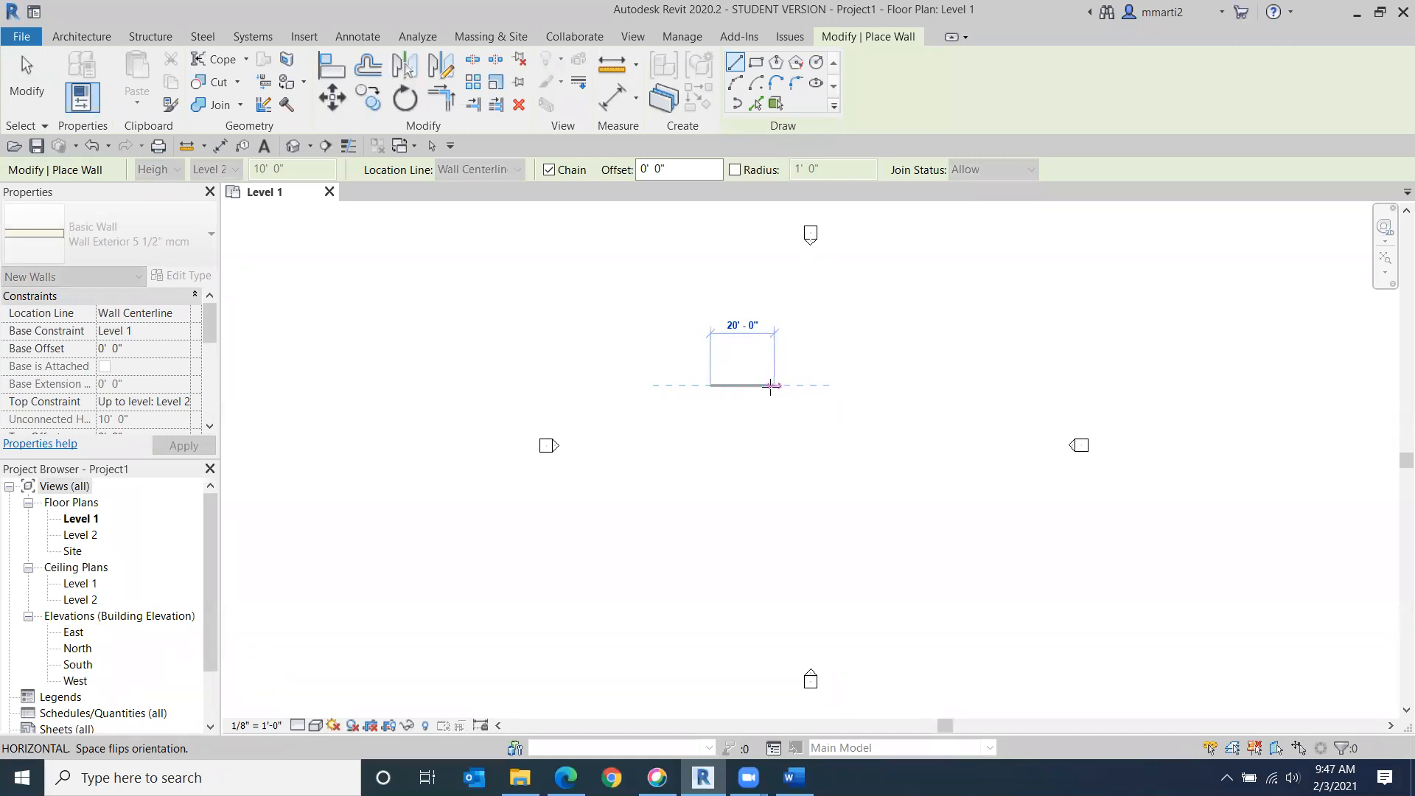
scroll(767, 385, "up", 4)
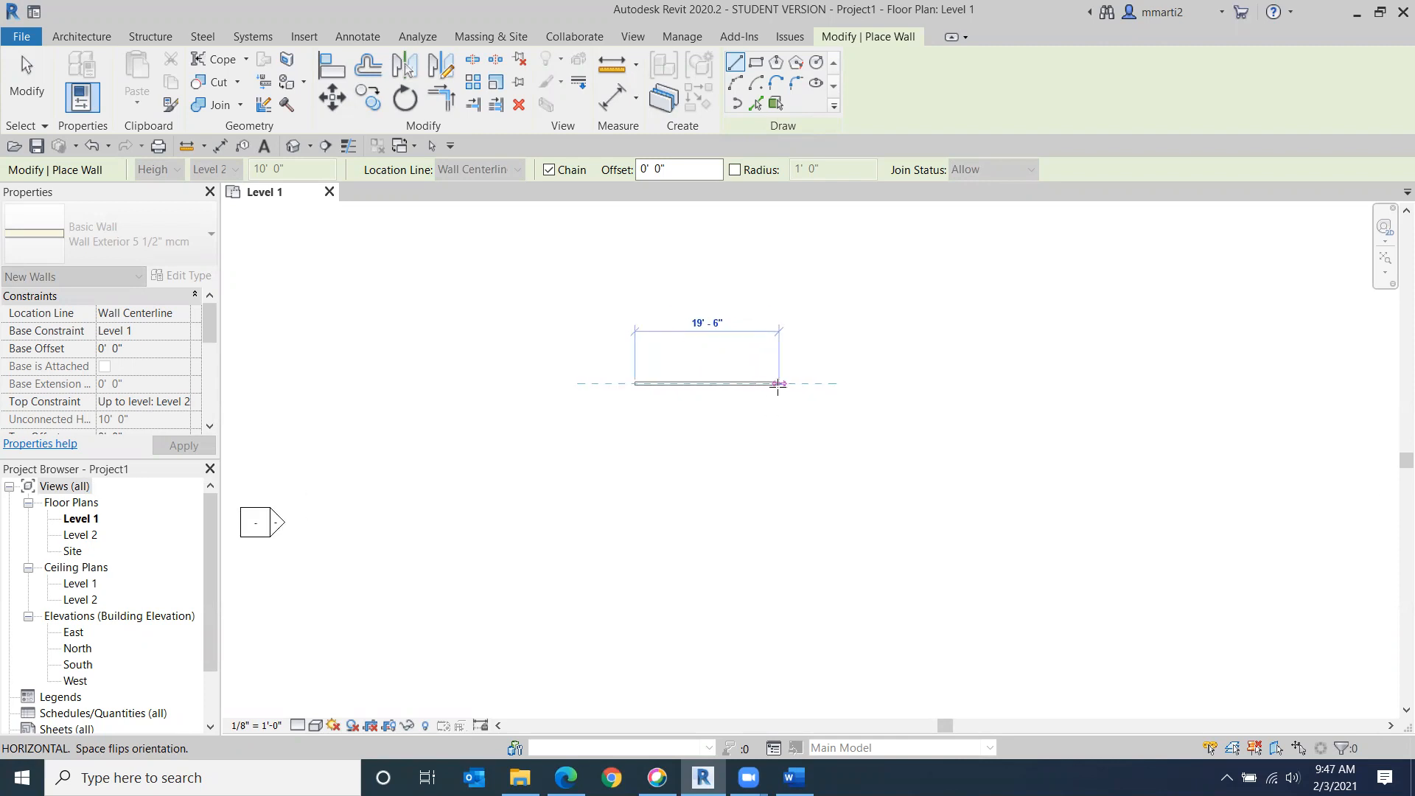
left_click(777, 384)
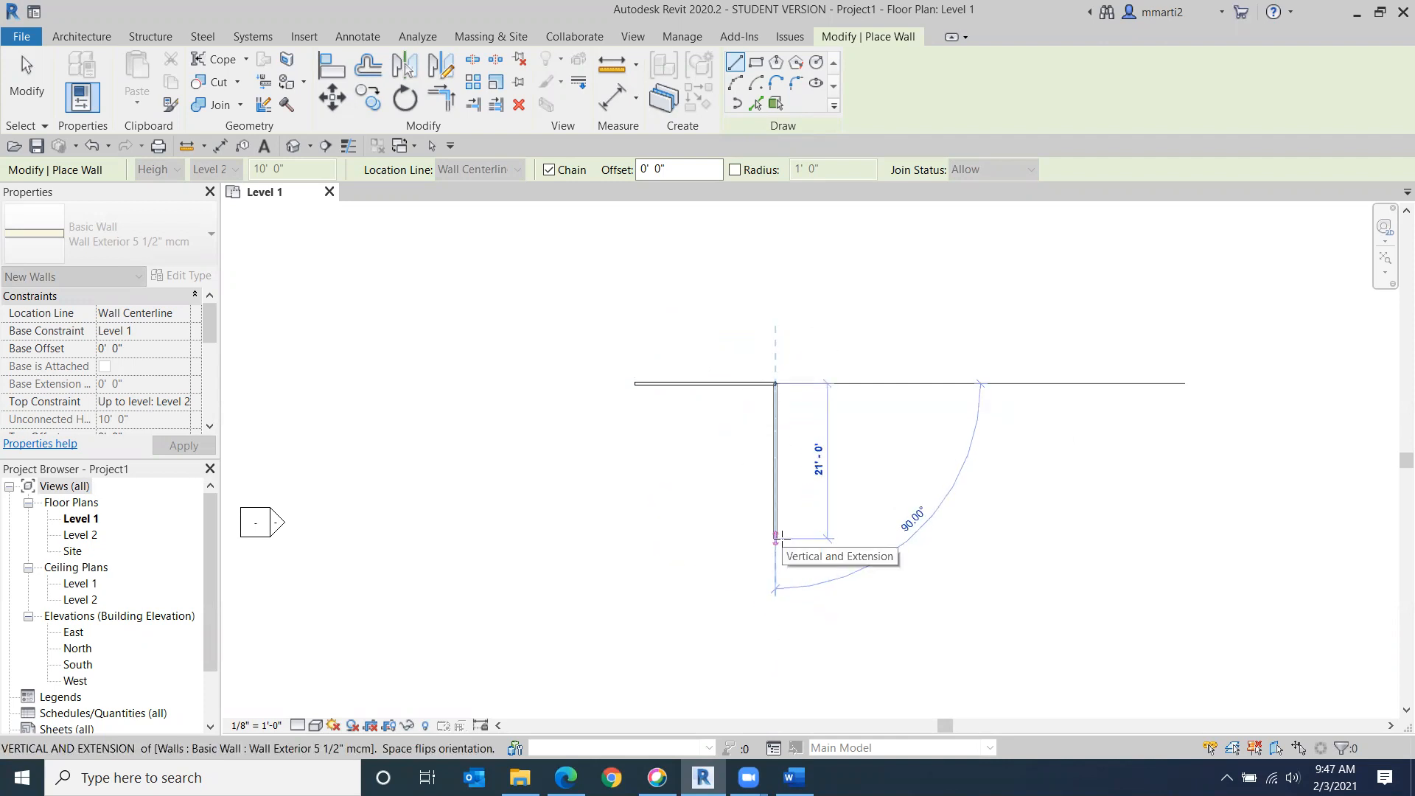
left_click(776, 631)
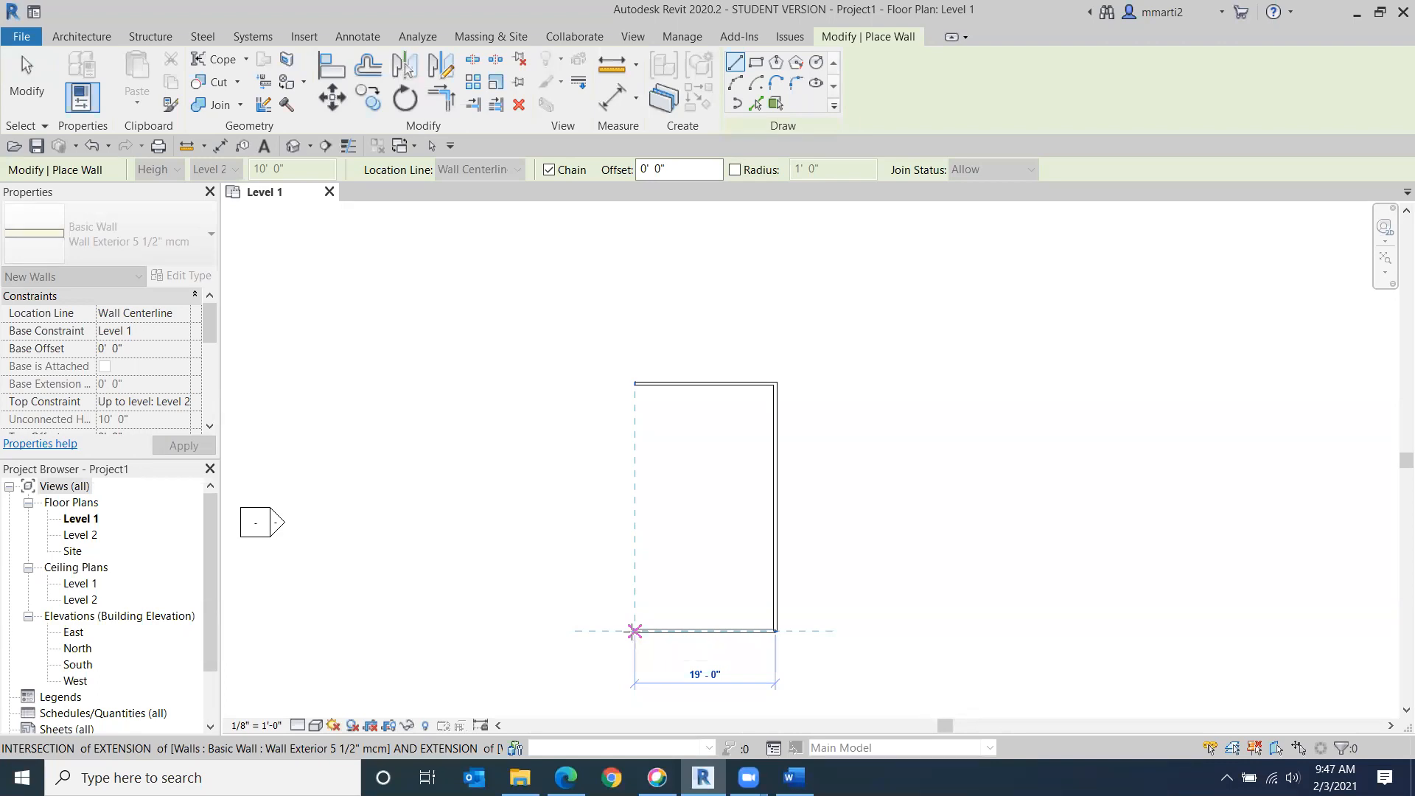
left_click(635, 631)
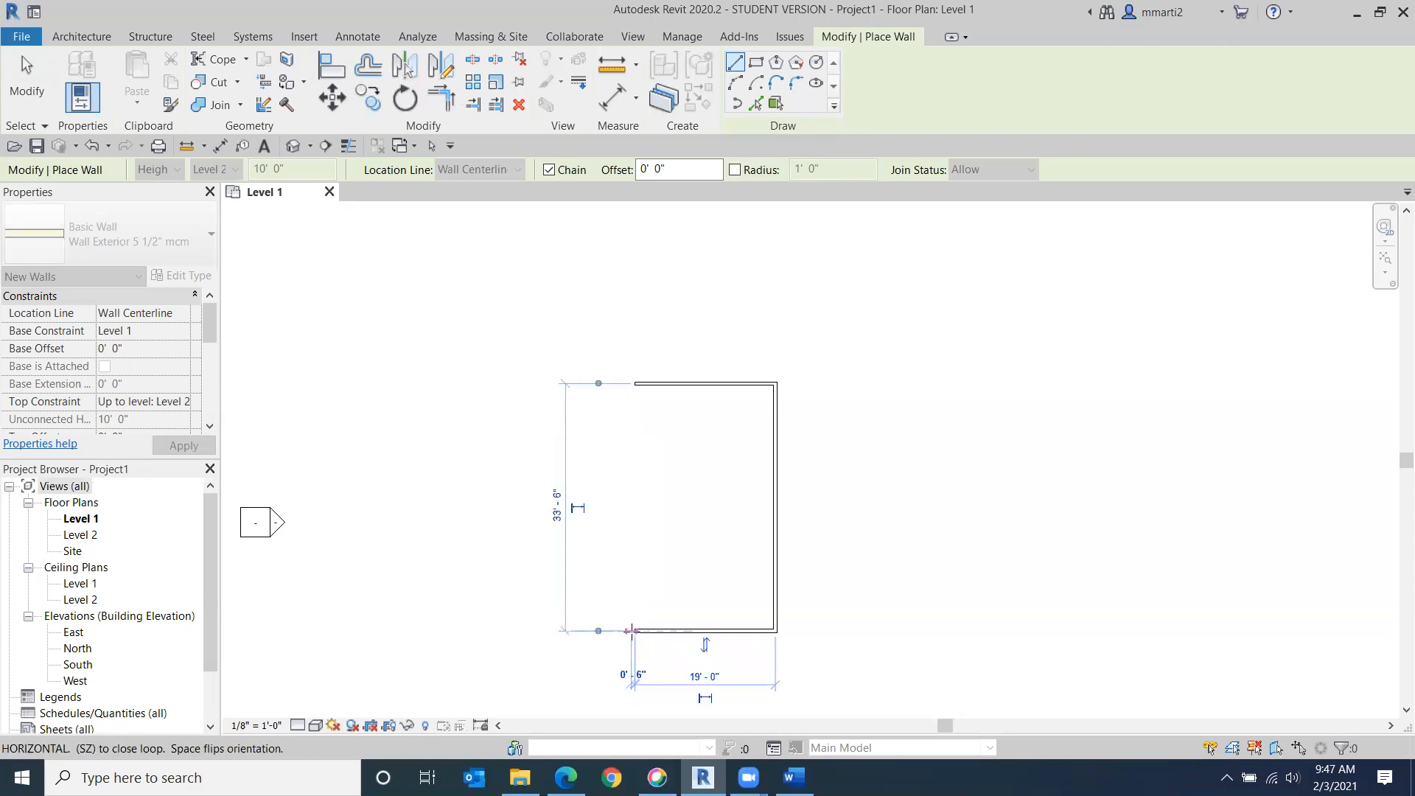
left_click(635, 384)
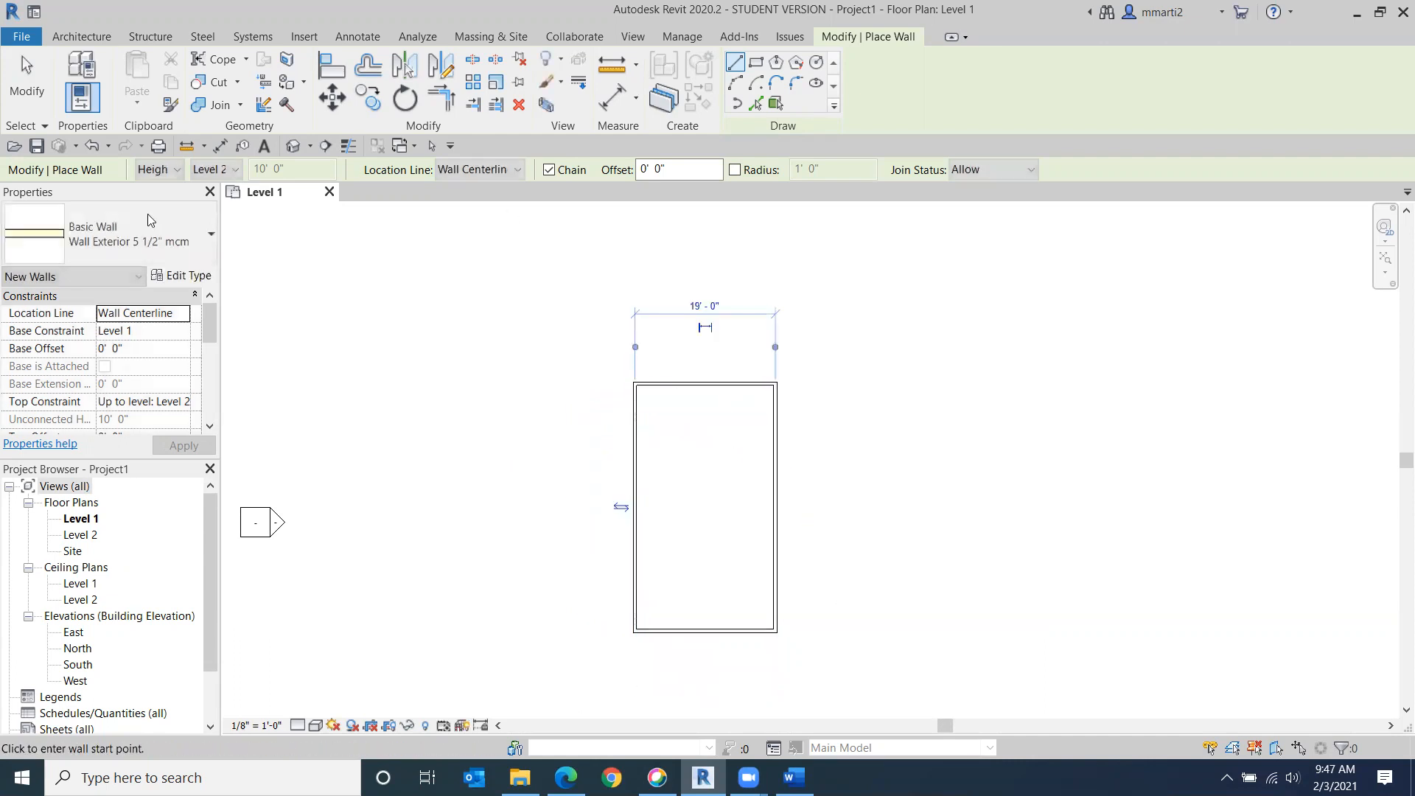
left_click(37, 110)
Step: Select the upper wall and the right-hand wall of the rectangle in turn to examine their temporary dimensions
scroll(828, 338, "up", 3)
scroll(649, 412, "up", 3)
middle_click_drag(651, 405, 987, 345)
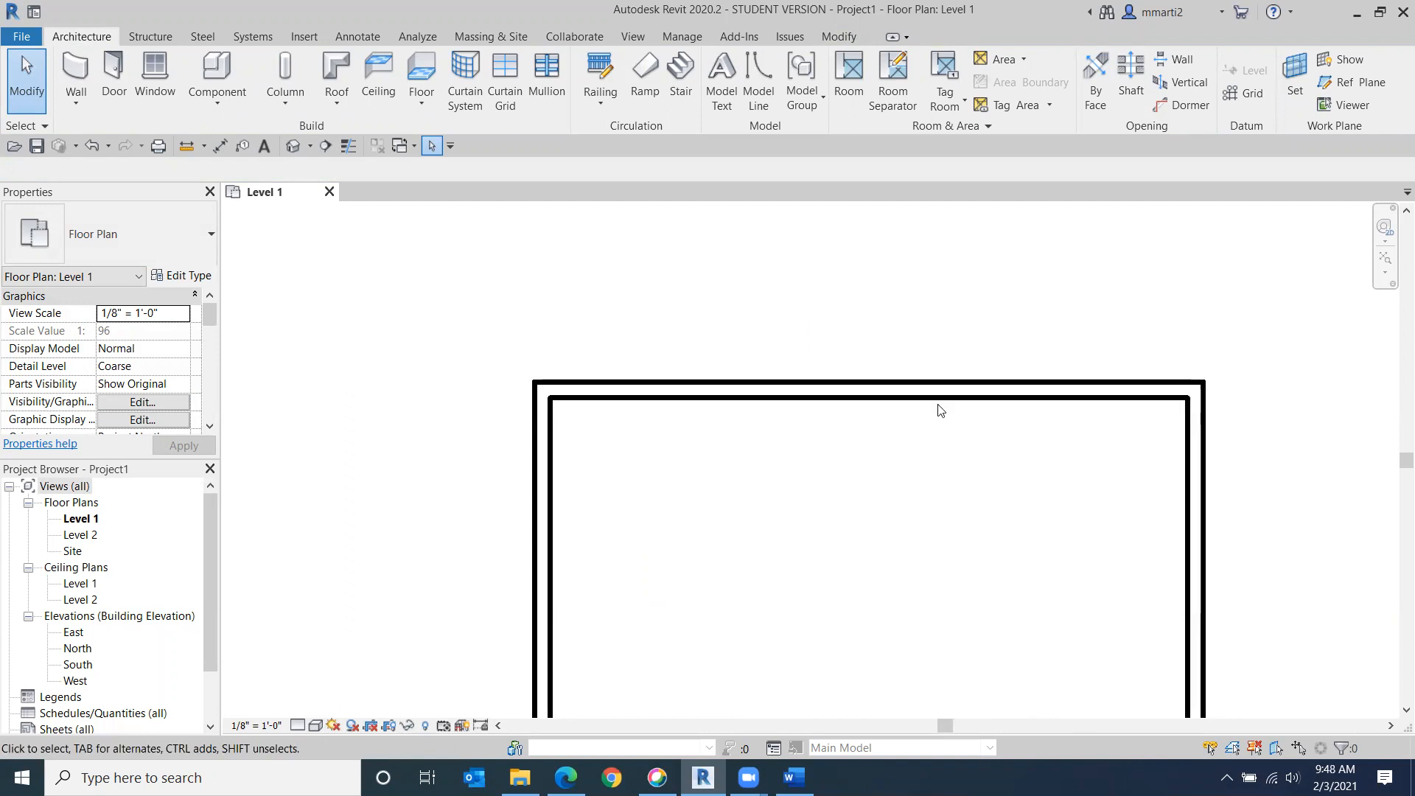
left_click(884, 418)
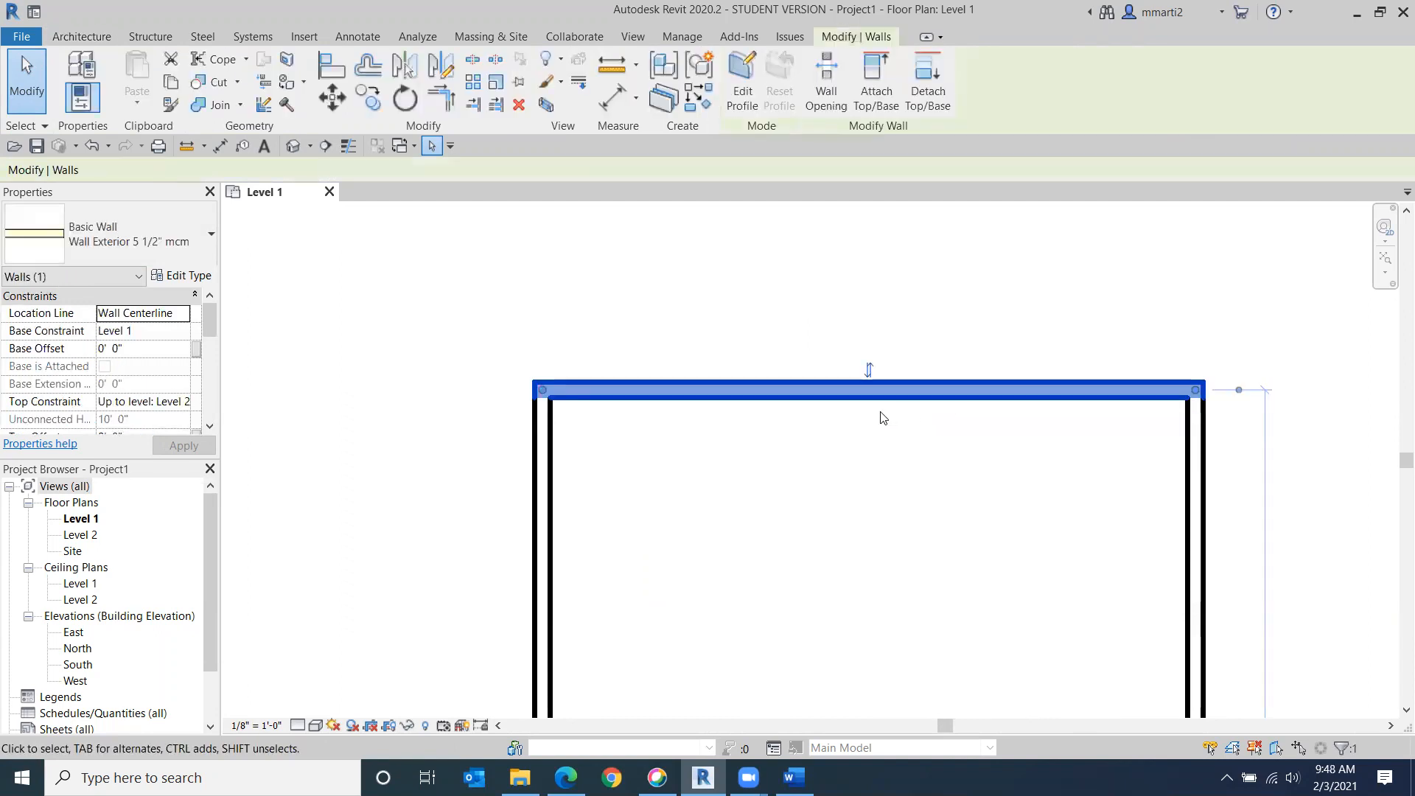
left_click(1197, 476)
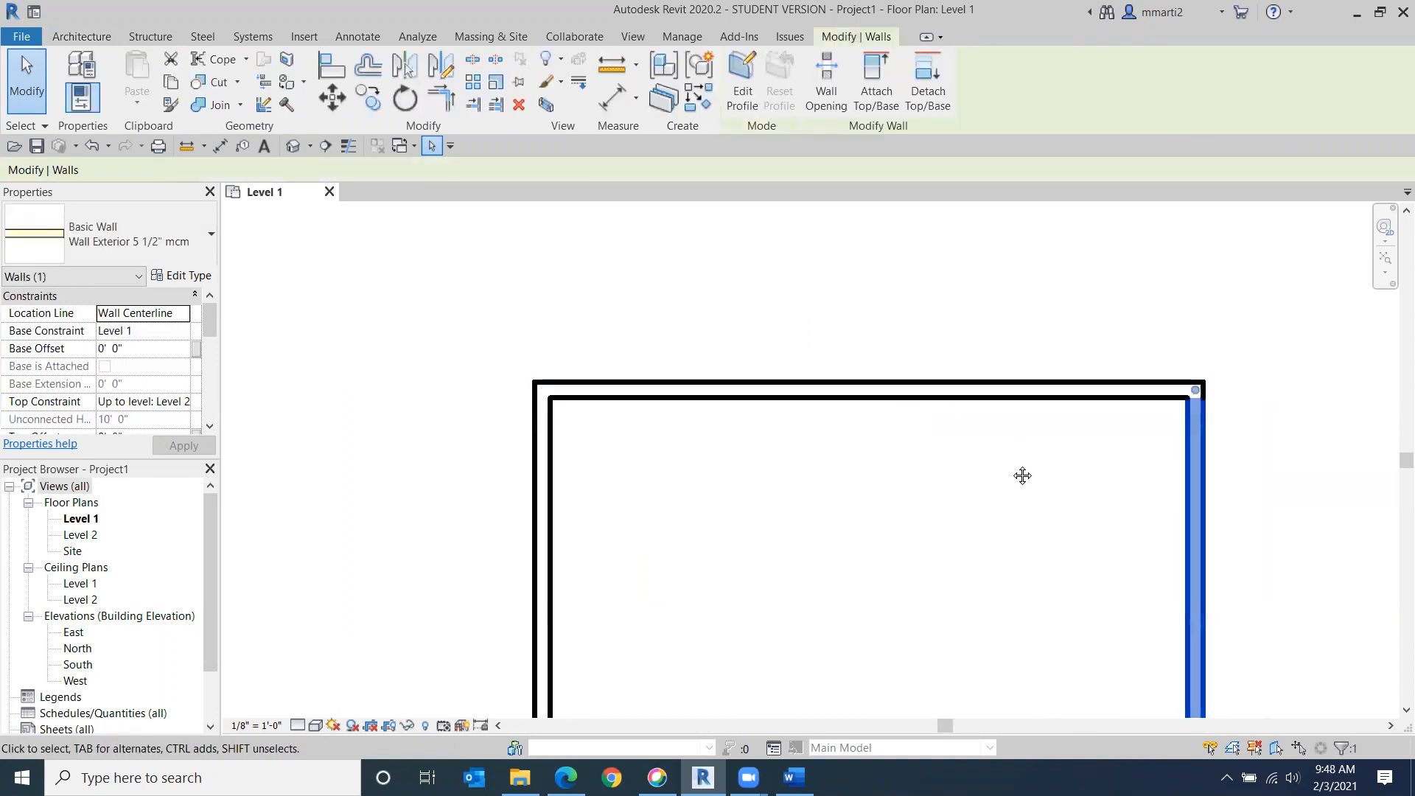
middle_click_drag(1022, 475, 927, 250)
scroll(898, 275, "down", 5)
scroll(878, 361, "down", 2)
Step: Select the left-hand wall and move both witness lines of its temporary width dimension to the outer faces of the side walls
left_click(720, 350)
middle_click_drag(914, 371, 836, 624)
middle_click_drag(786, 434, 834, 320)
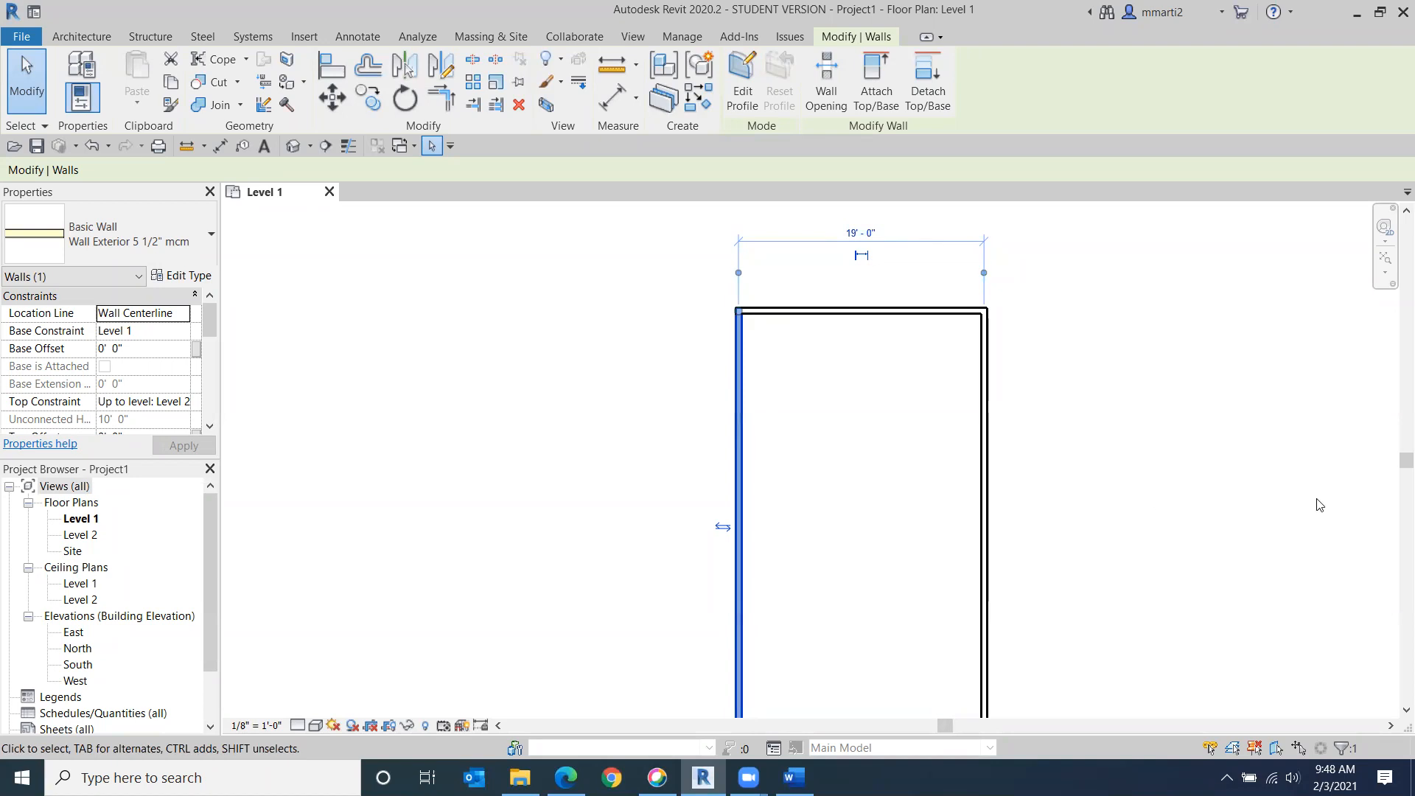
scroll(838, 313, "up", 2)
scroll(838, 313, "up", 1)
middle_click_drag(765, 329, 746, 512)
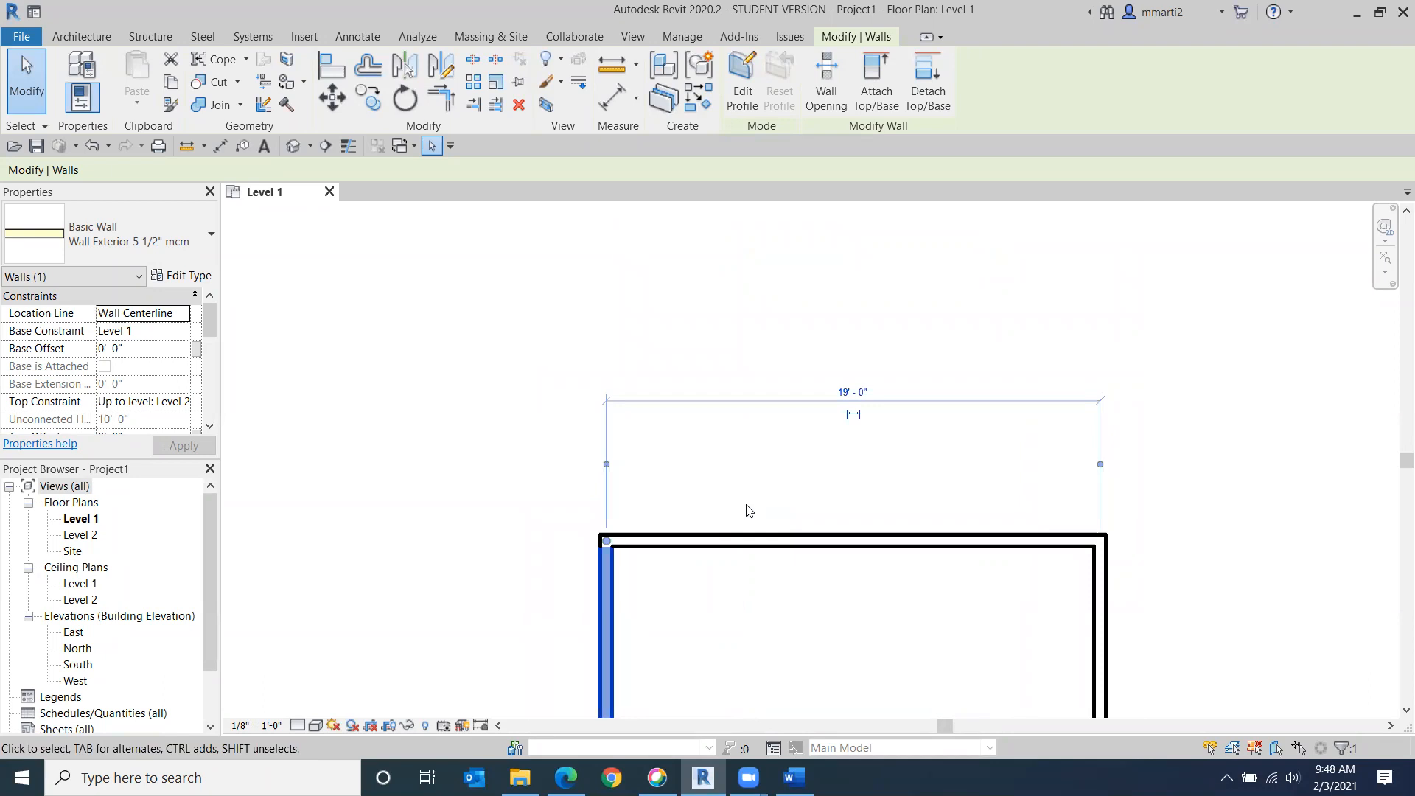
scroll(691, 468, "up", 2)
scroll(671, 482, "down", 1)
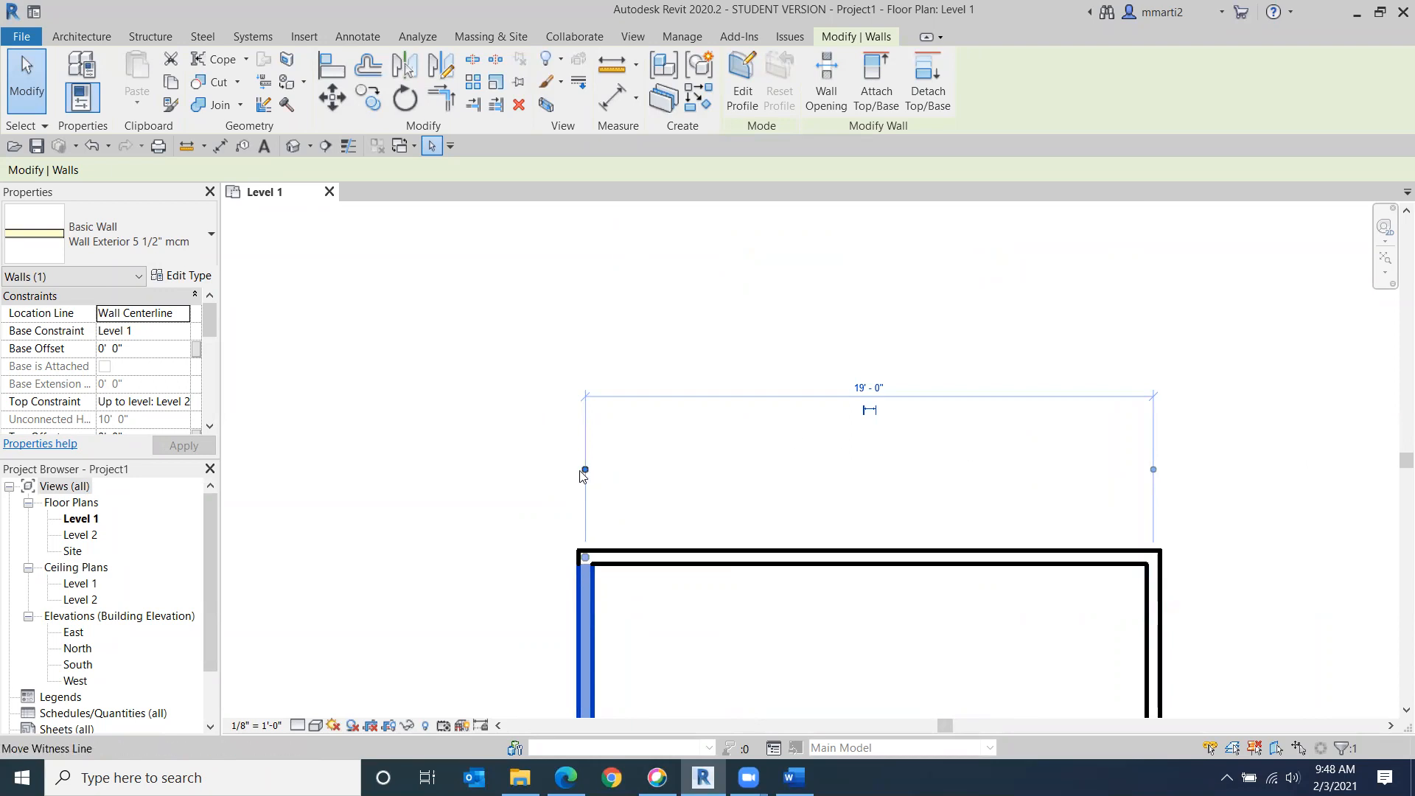
left_click_drag(586, 471, 578, 467)
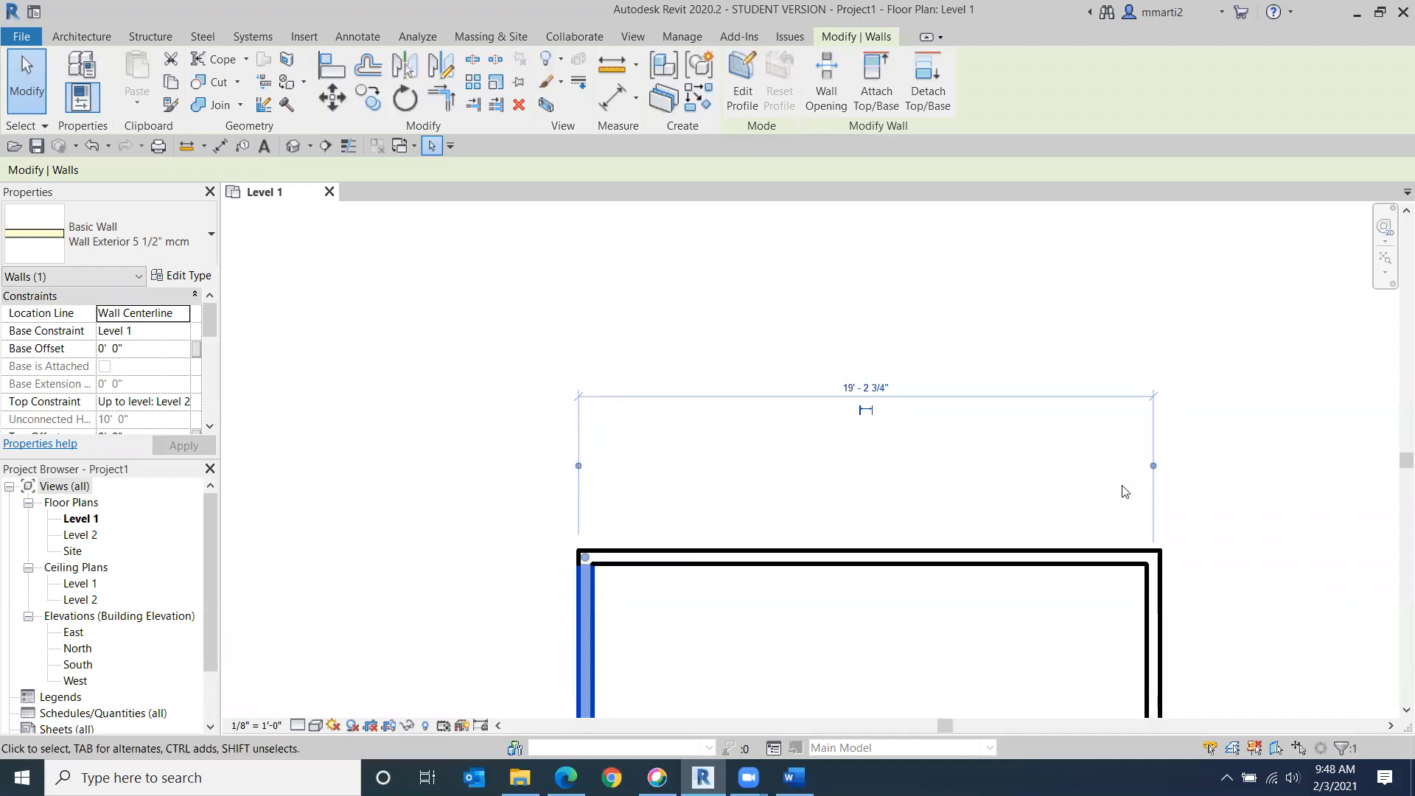
left_click_drag(1152, 466, 1161, 471)
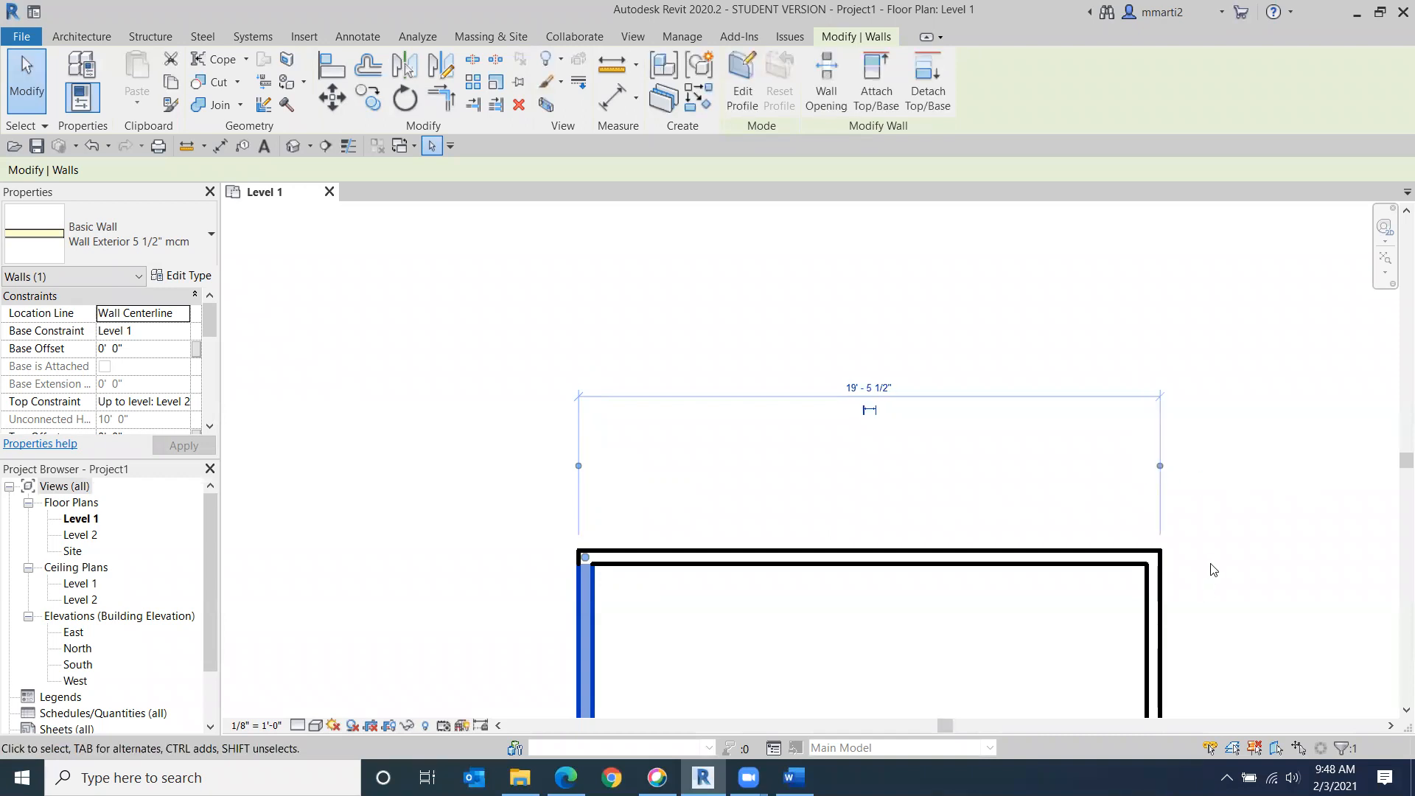
Step: Set the rectangle's outside width to 19'
left_click(879, 391)
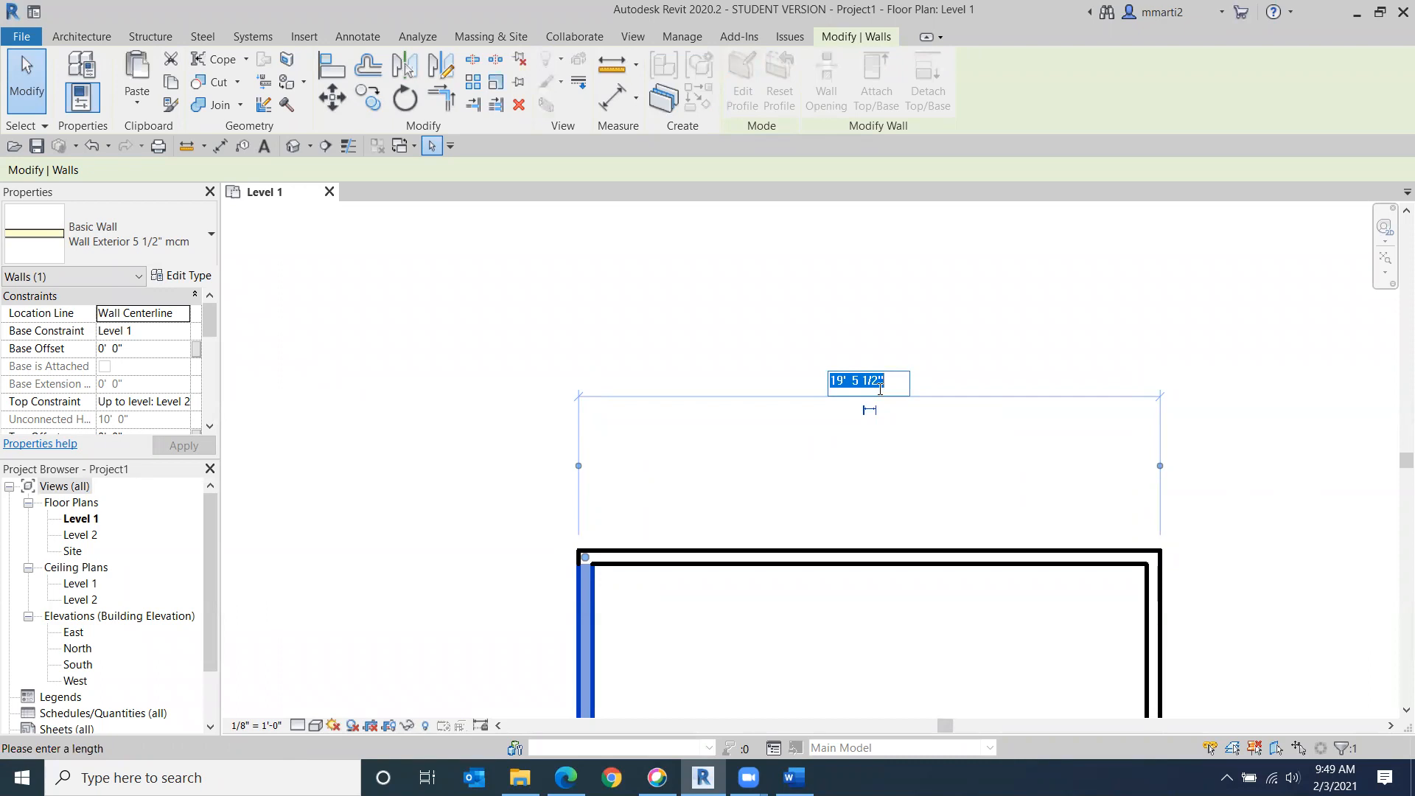
type("19")
key("Return")
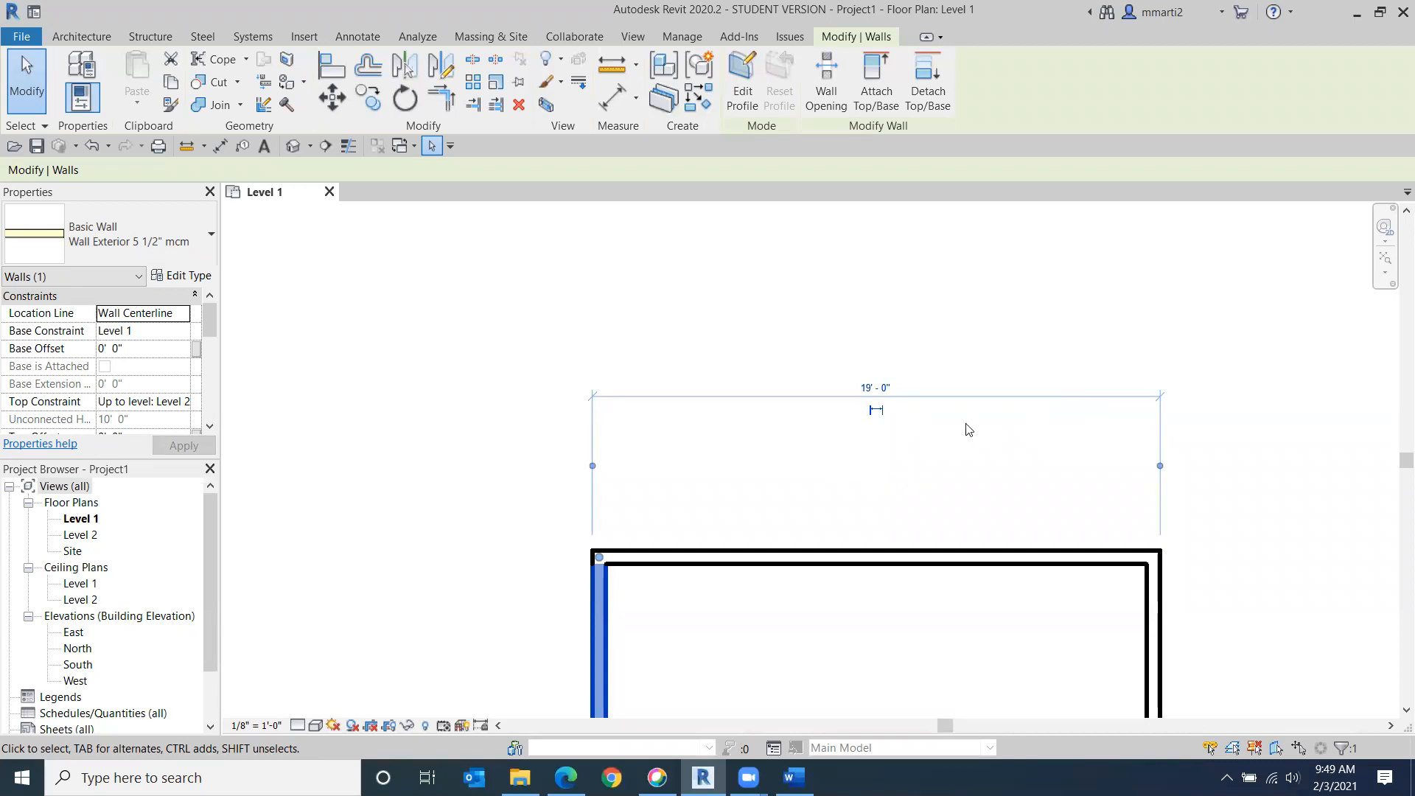
Step: Make the temporary width dimension permanent and lock it
left_click(876, 411)
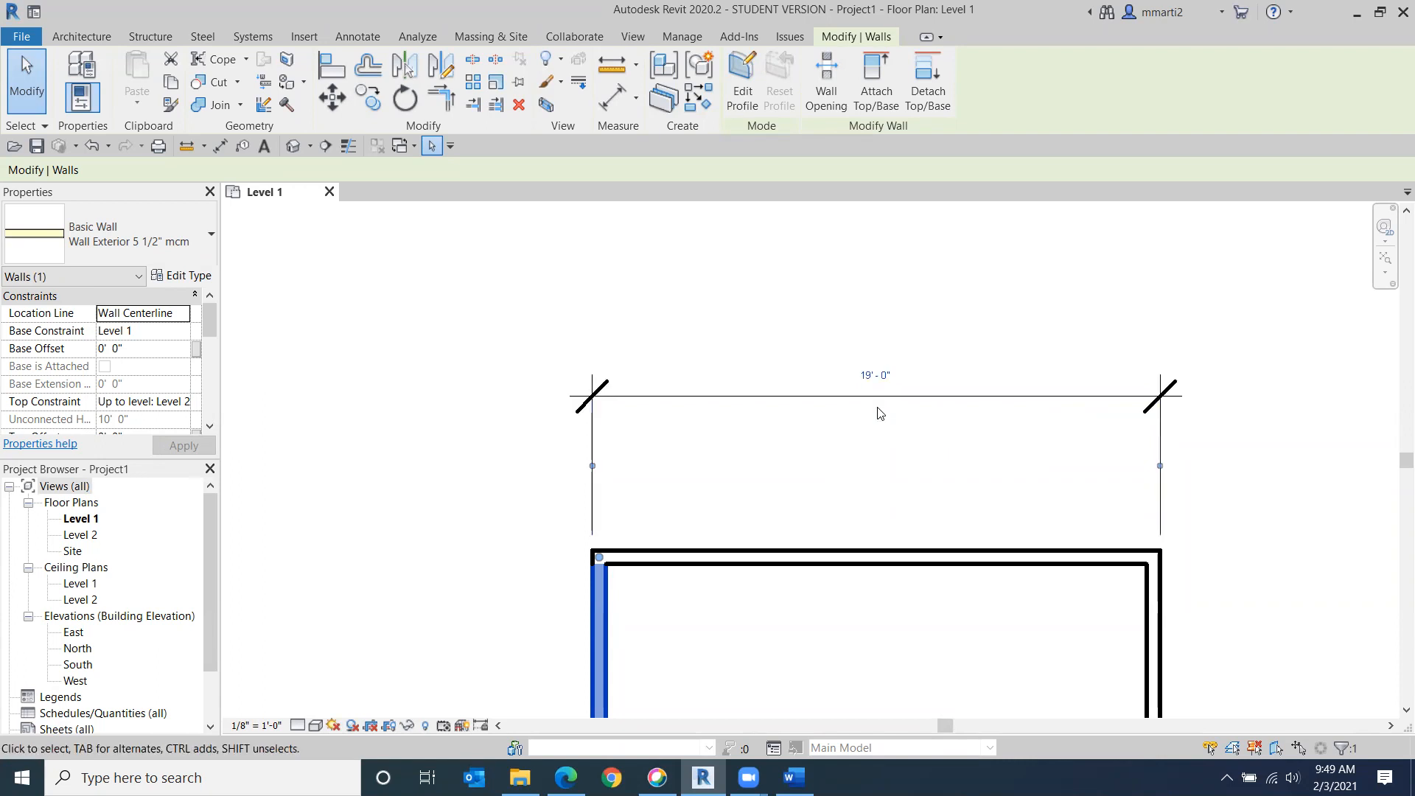
left_click(706, 401)
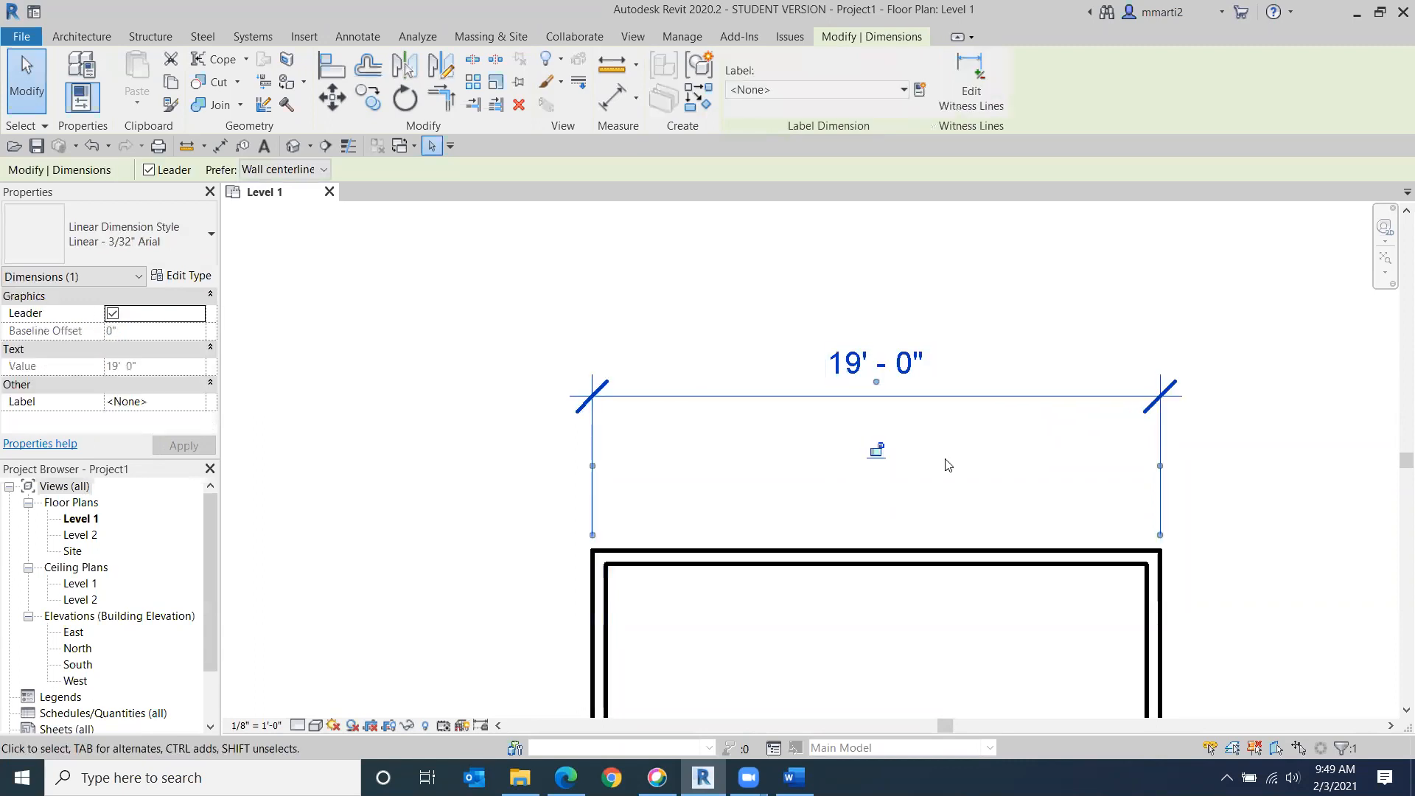
left_click(876, 451)
Step: Select the upper wall and move both witness lines of its temporary length dimension to the outer faces of the upper and lower walls
scroll(1001, 499, "down", 2)
middle_click_drag(1001, 499, 707, 302)
scroll(742, 303, "down", 3)
middle_click_drag(756, 353, 681, 454)
left_click(667, 329)
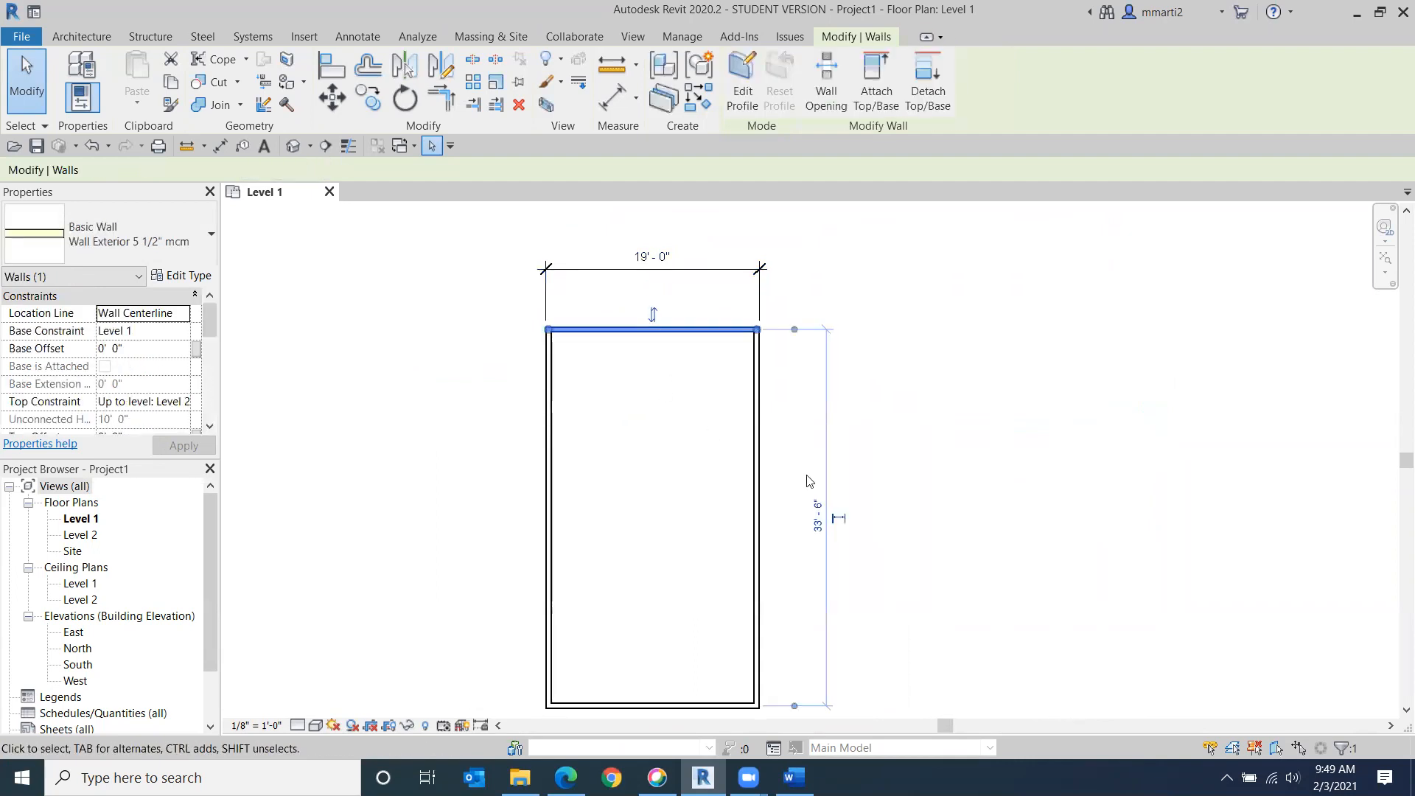
middle_click_drag(877, 635, 846, 524)
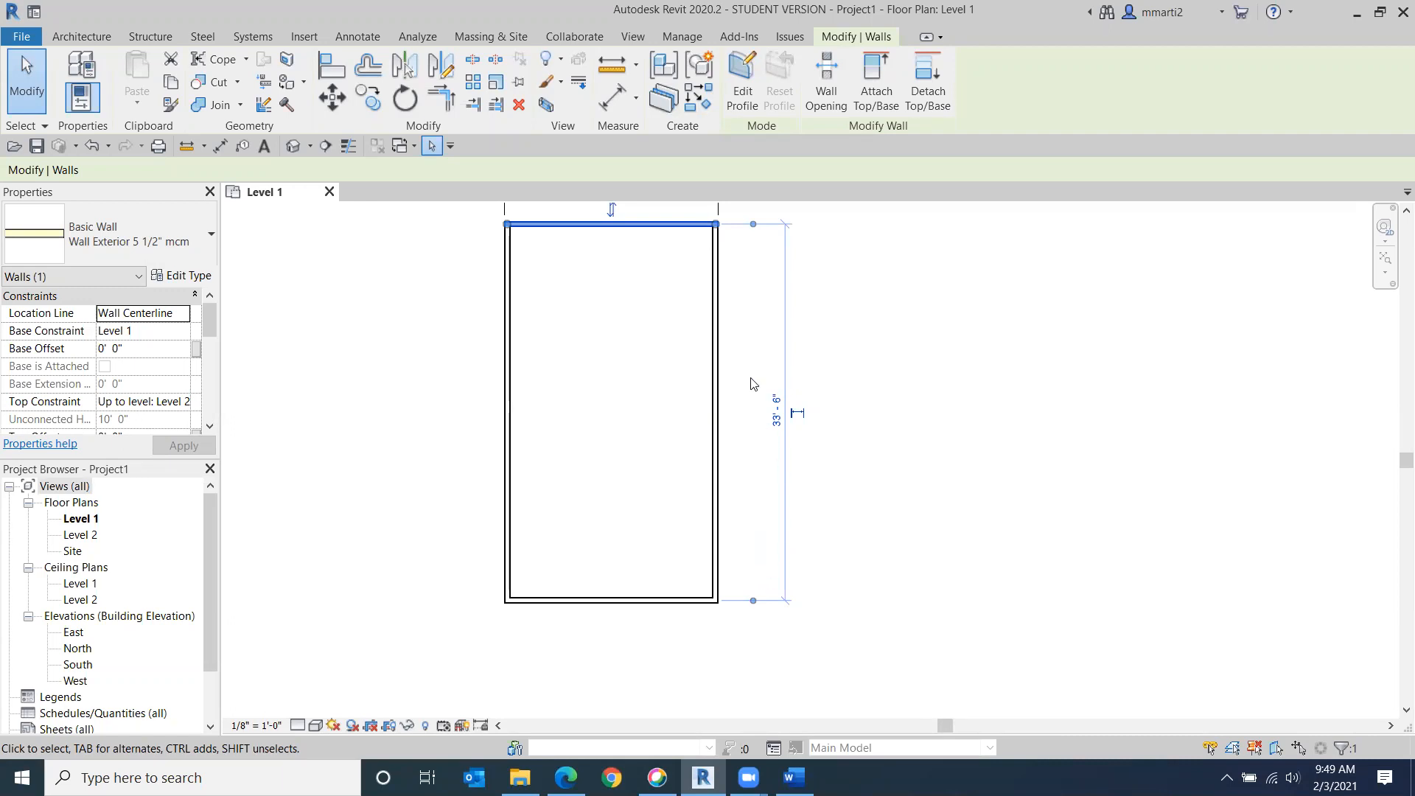
middle_click_drag(755, 383, 738, 517)
scroll(747, 415, "up", 3)
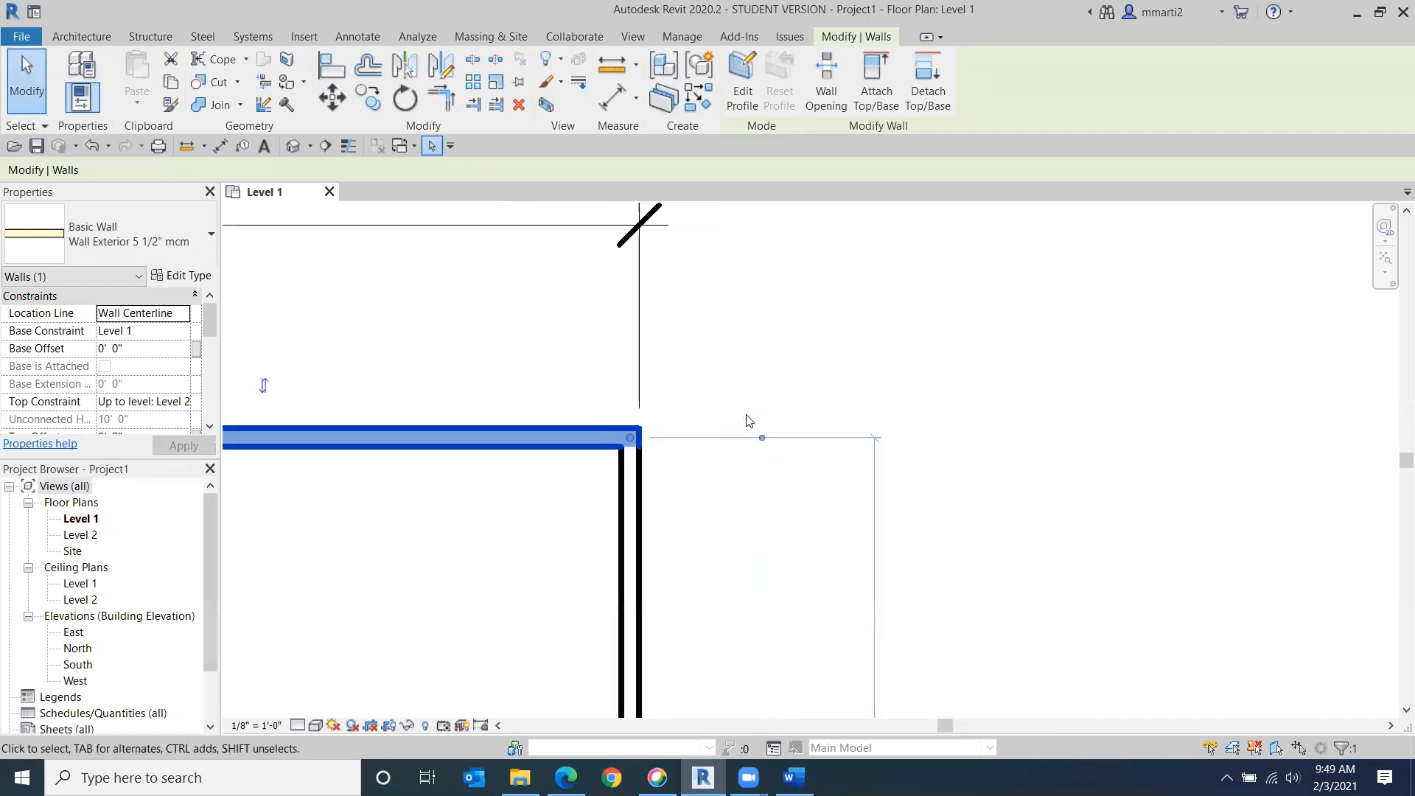
left_click_drag(767, 445, 767, 452)
scroll(767, 332, "down", 3)
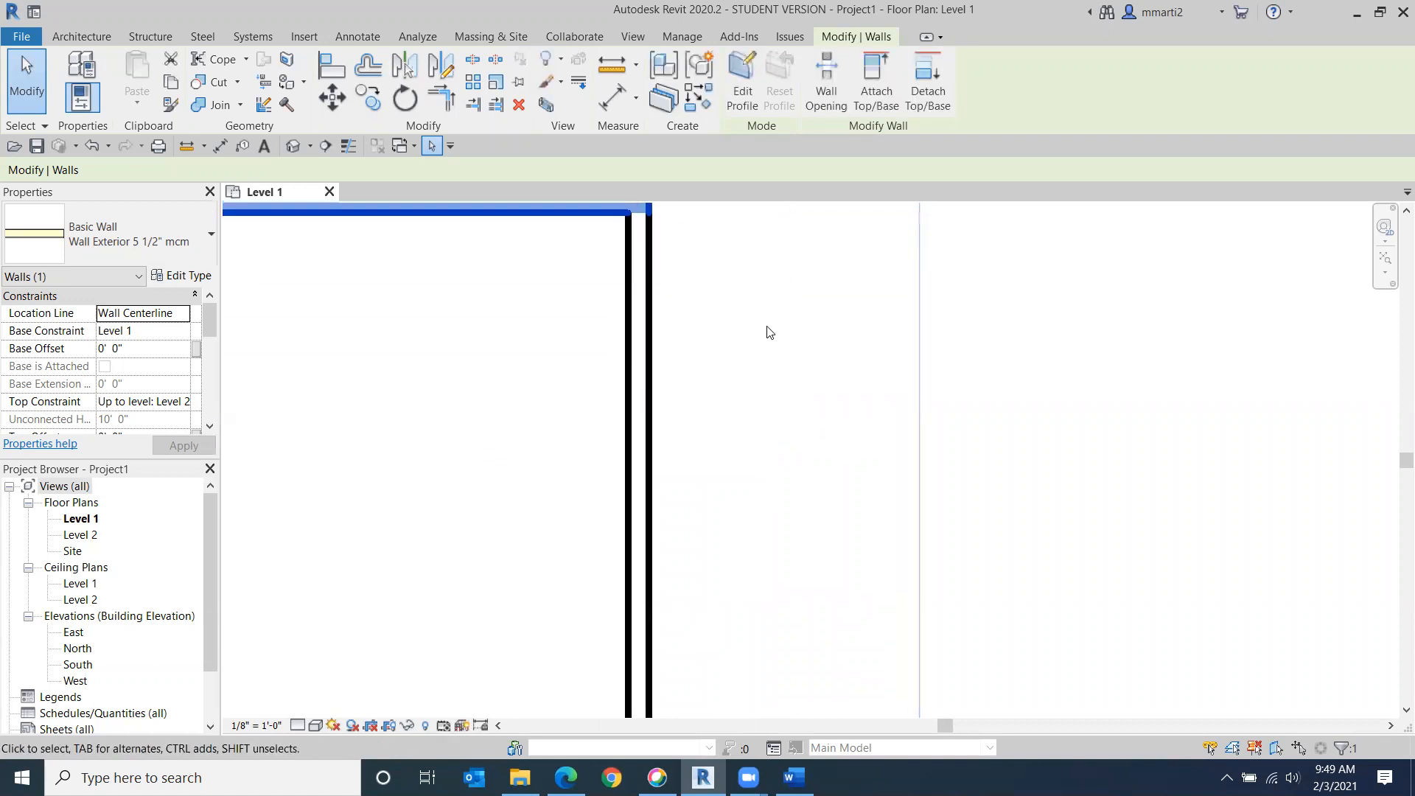
scroll(764, 443, "down", 2)
scroll(755, 421, "up", 4)
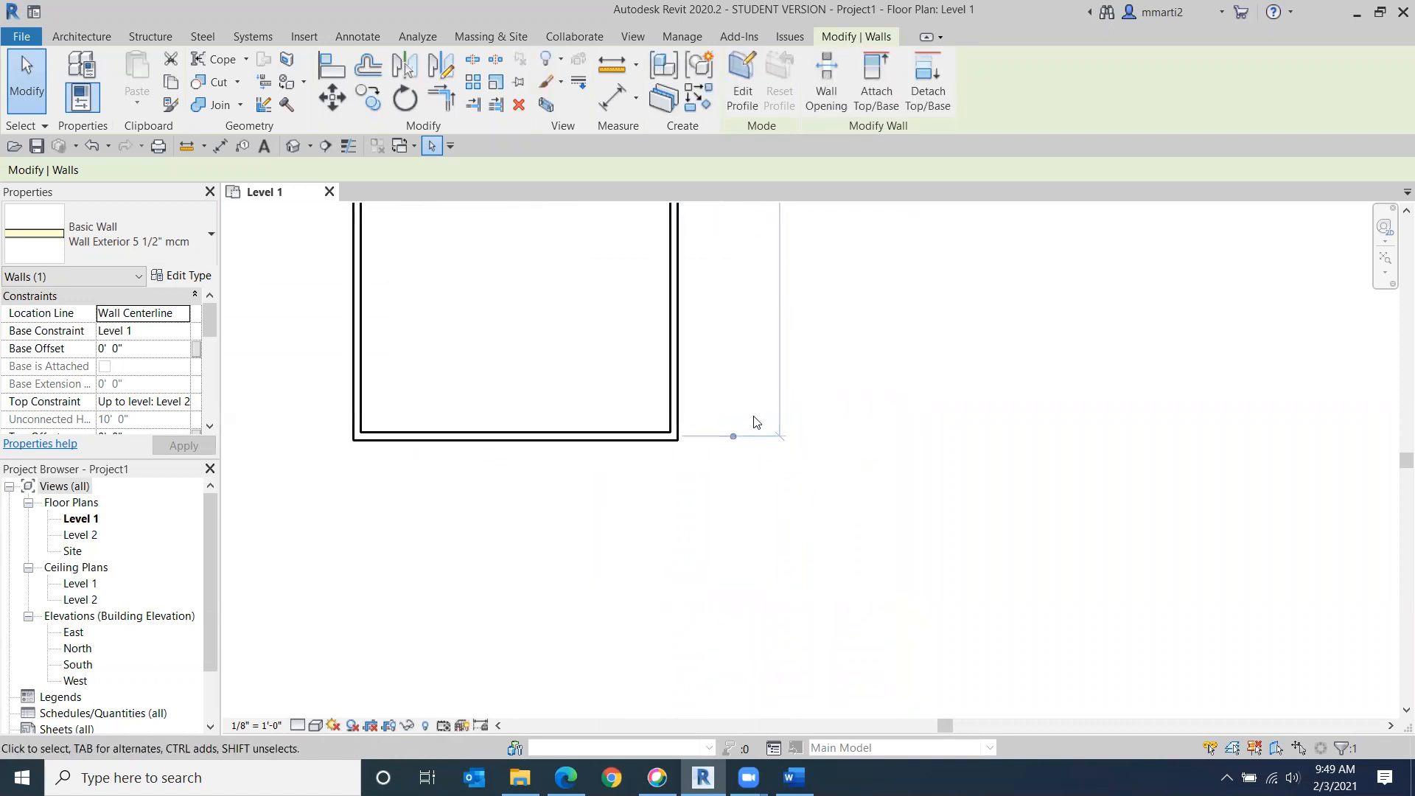
left_click(712, 463)
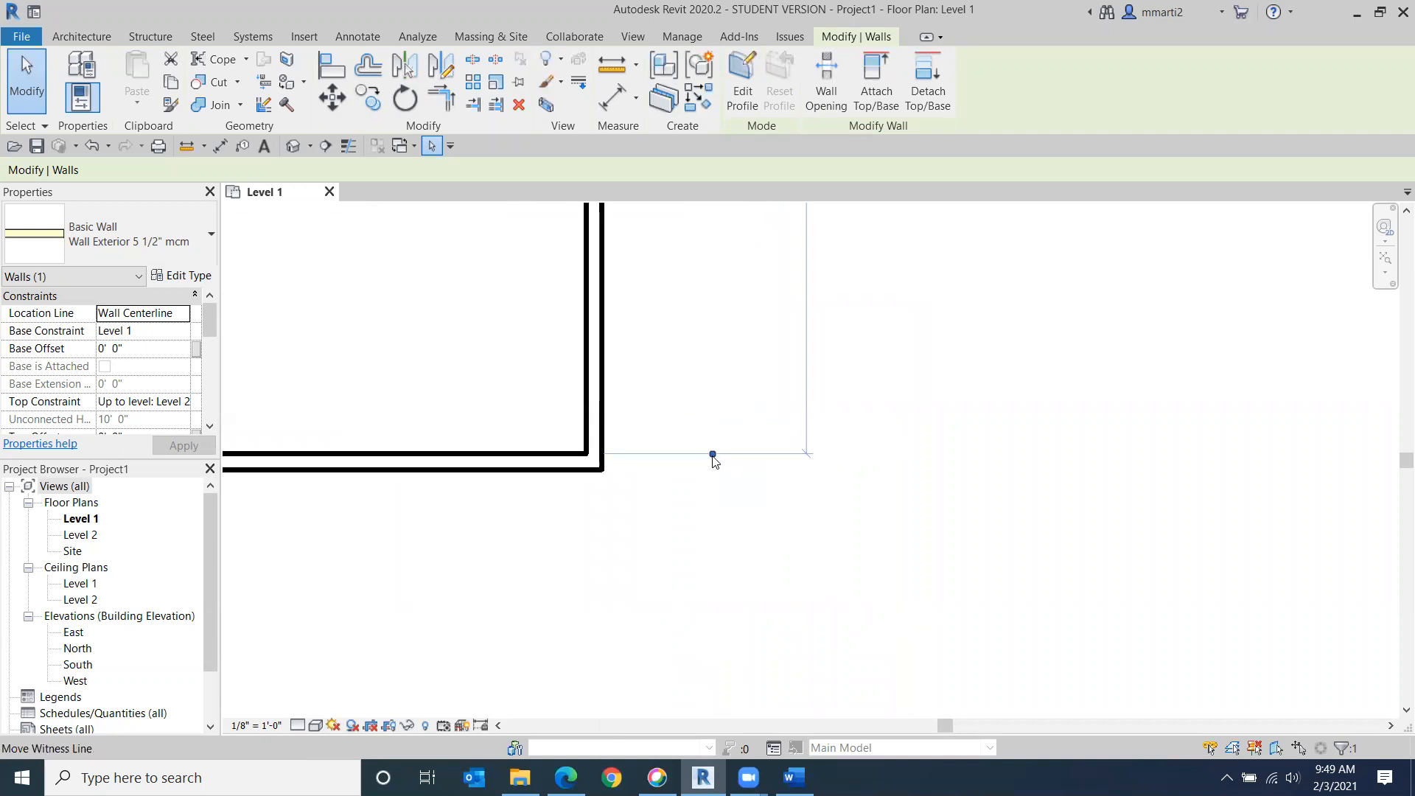
left_click(712, 458)
Step: Set the rectangle's outside length to 32' 7"
scroll(722, 369, "down", 3)
middle_click_drag(733, 401, 734, 558)
scroll(741, 527, "down", 1)
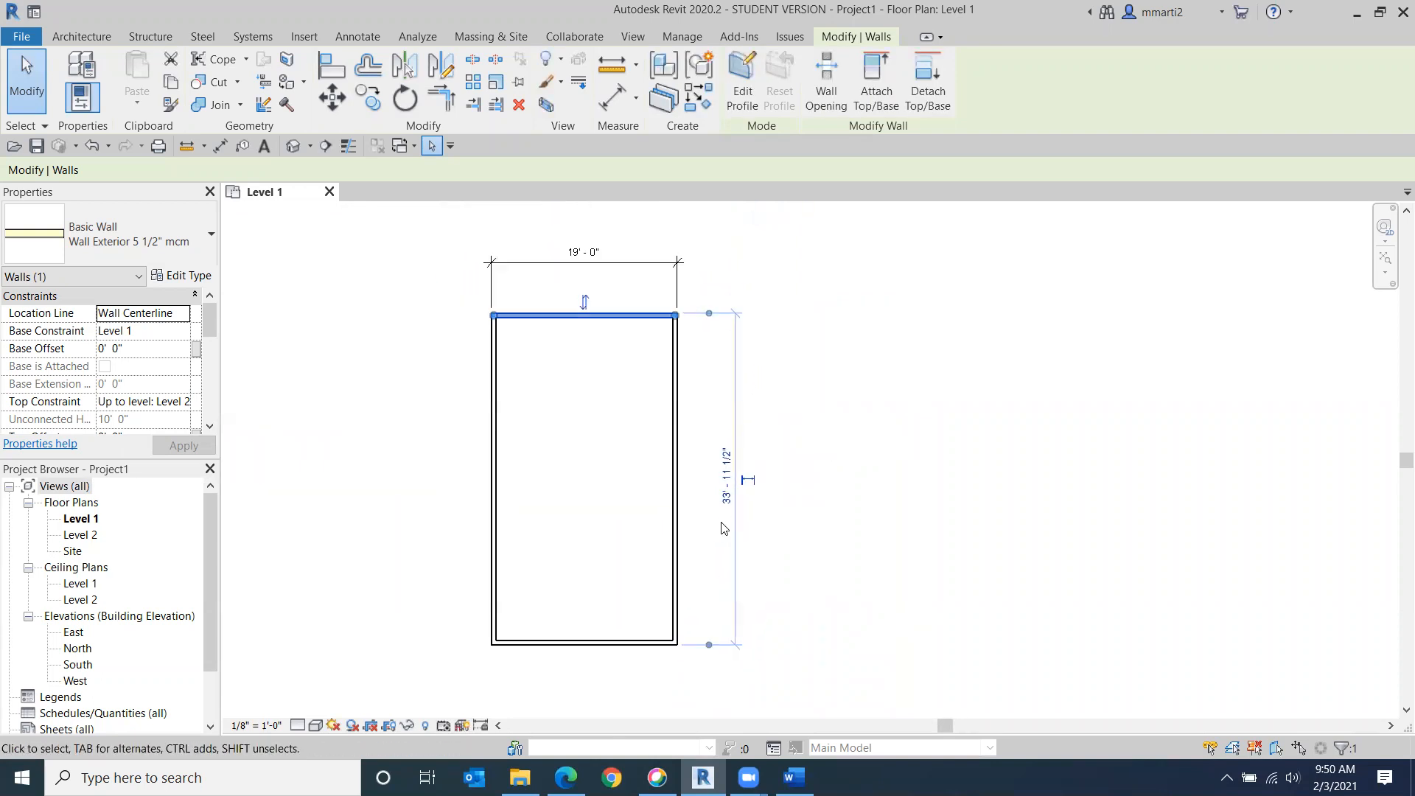
left_click(727, 507)
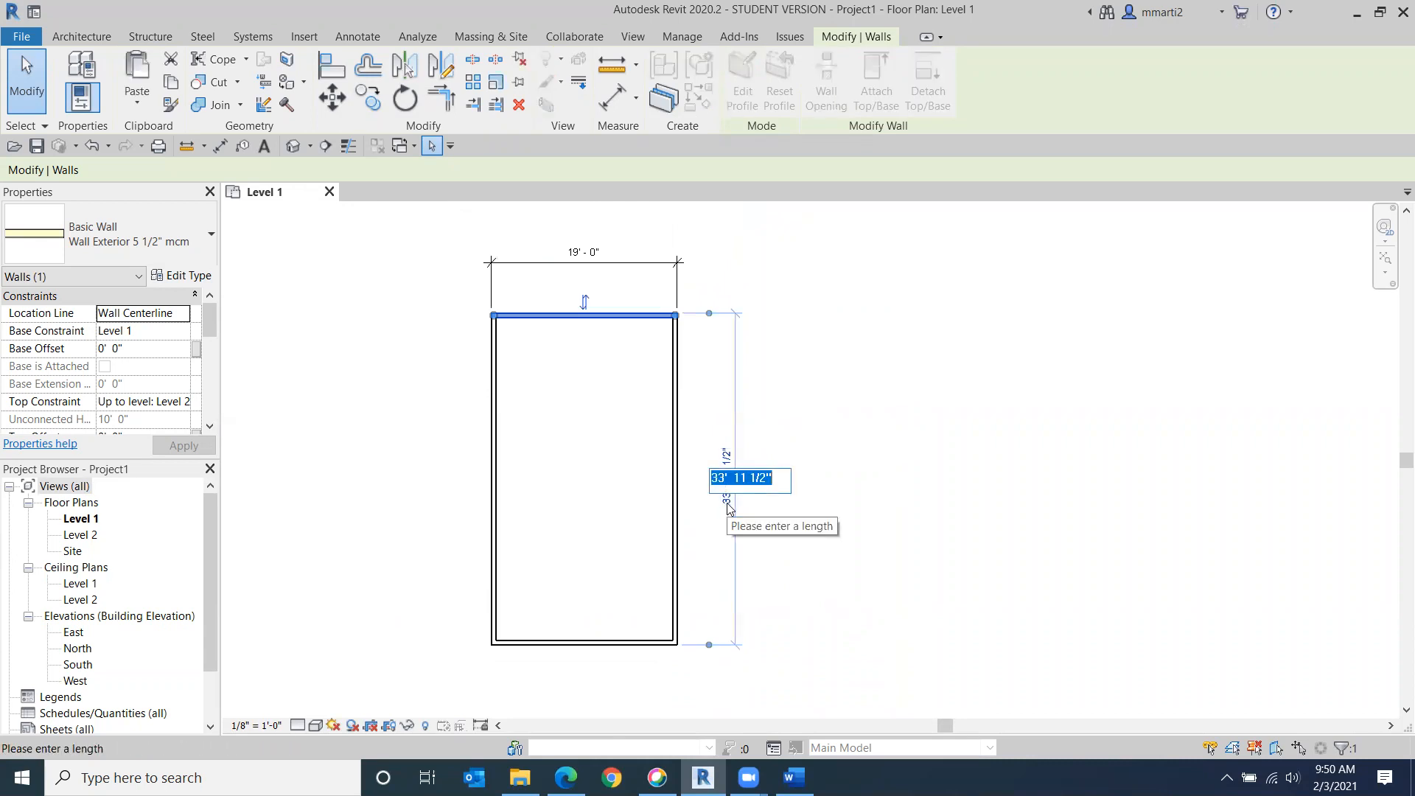
type("32 ")
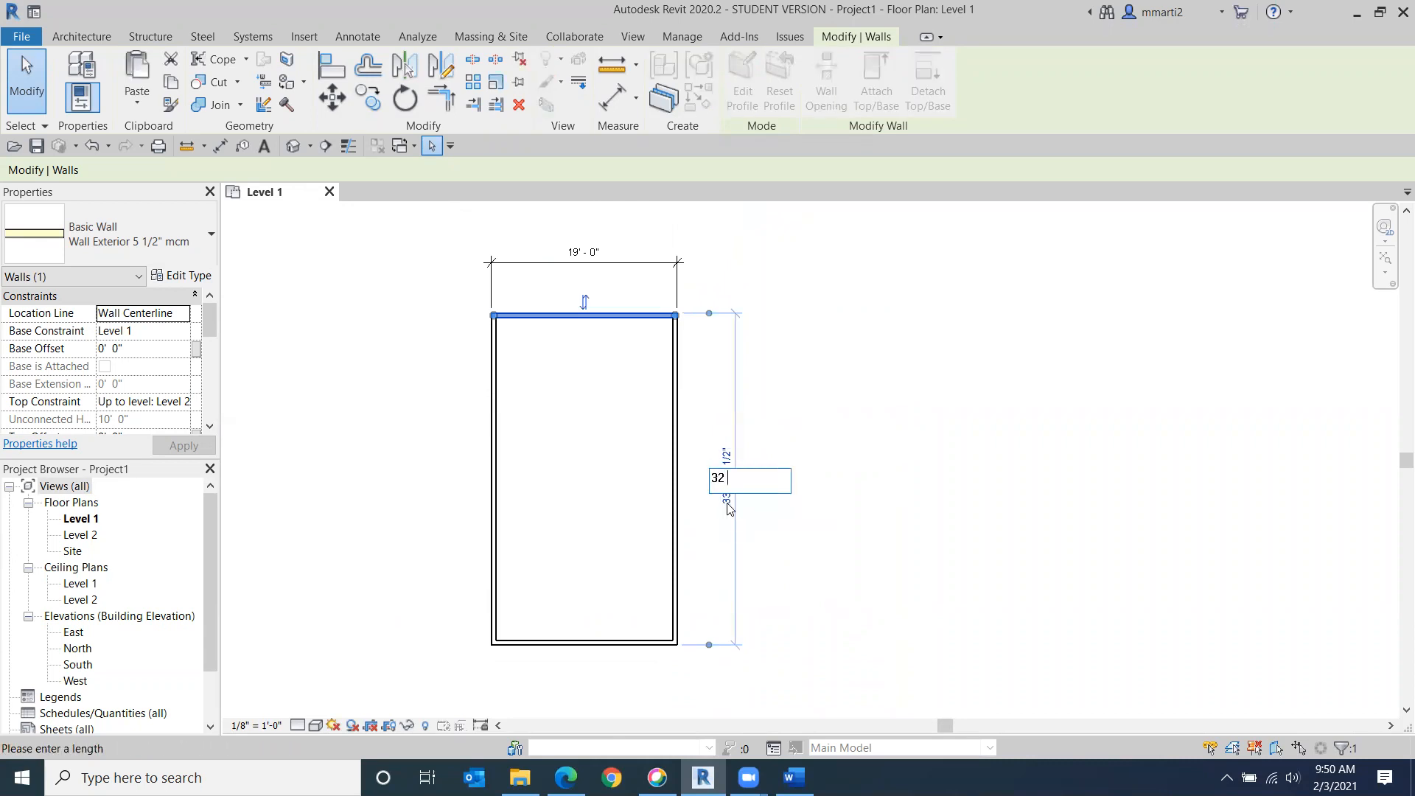
type("7")
key("Return")
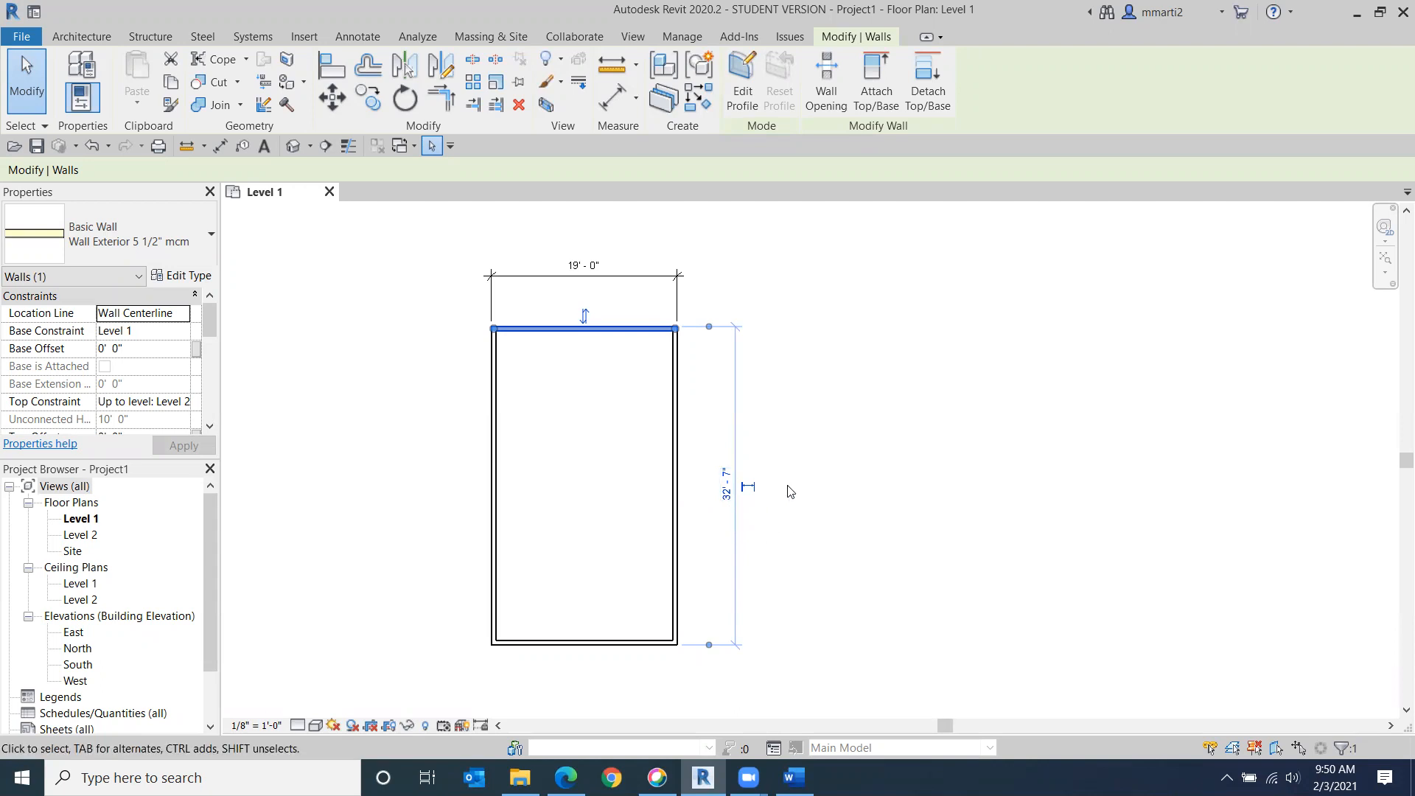
Step: Make the temporary length dimension permanent, lock it and clear the selection
left_click(749, 488)
left_click(750, 490)
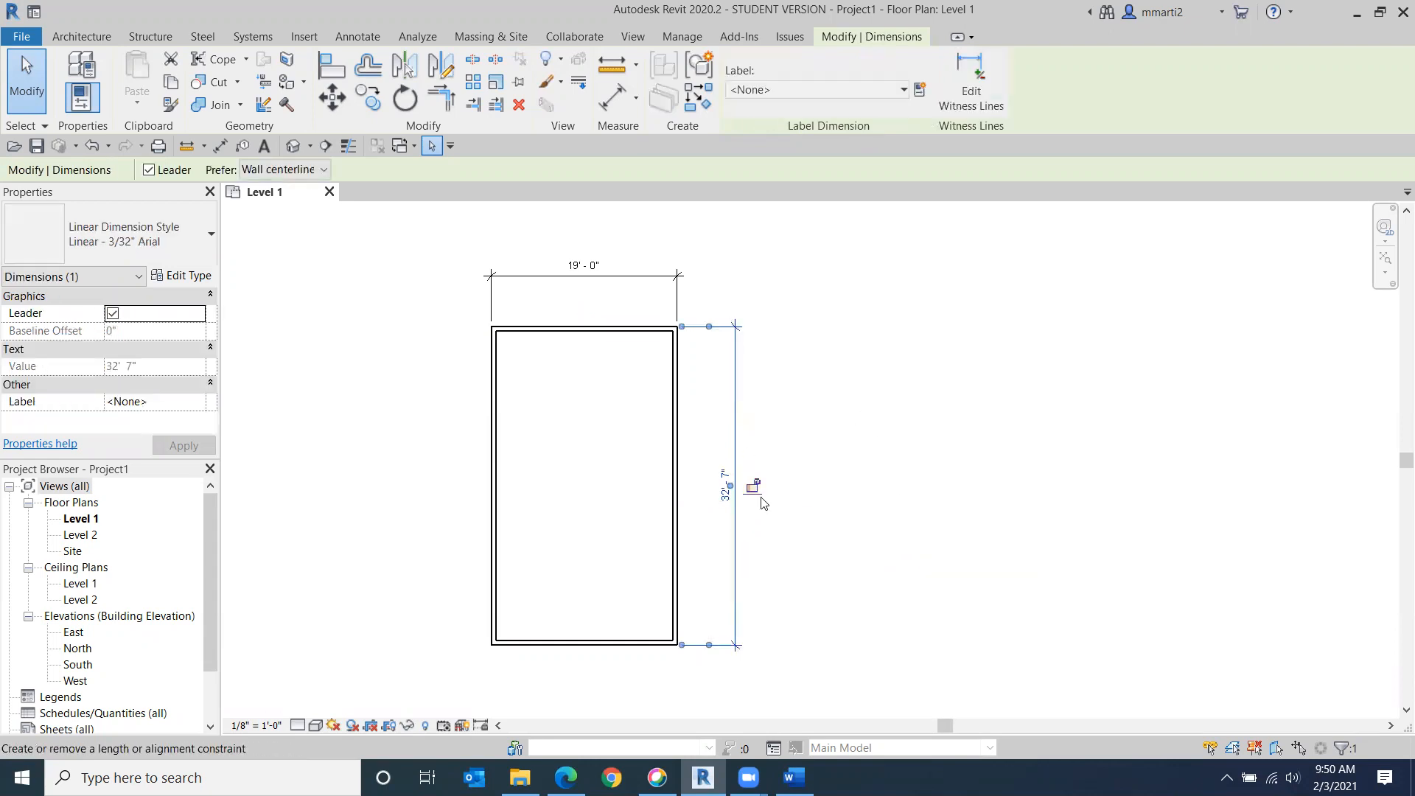
left_click(752, 486)
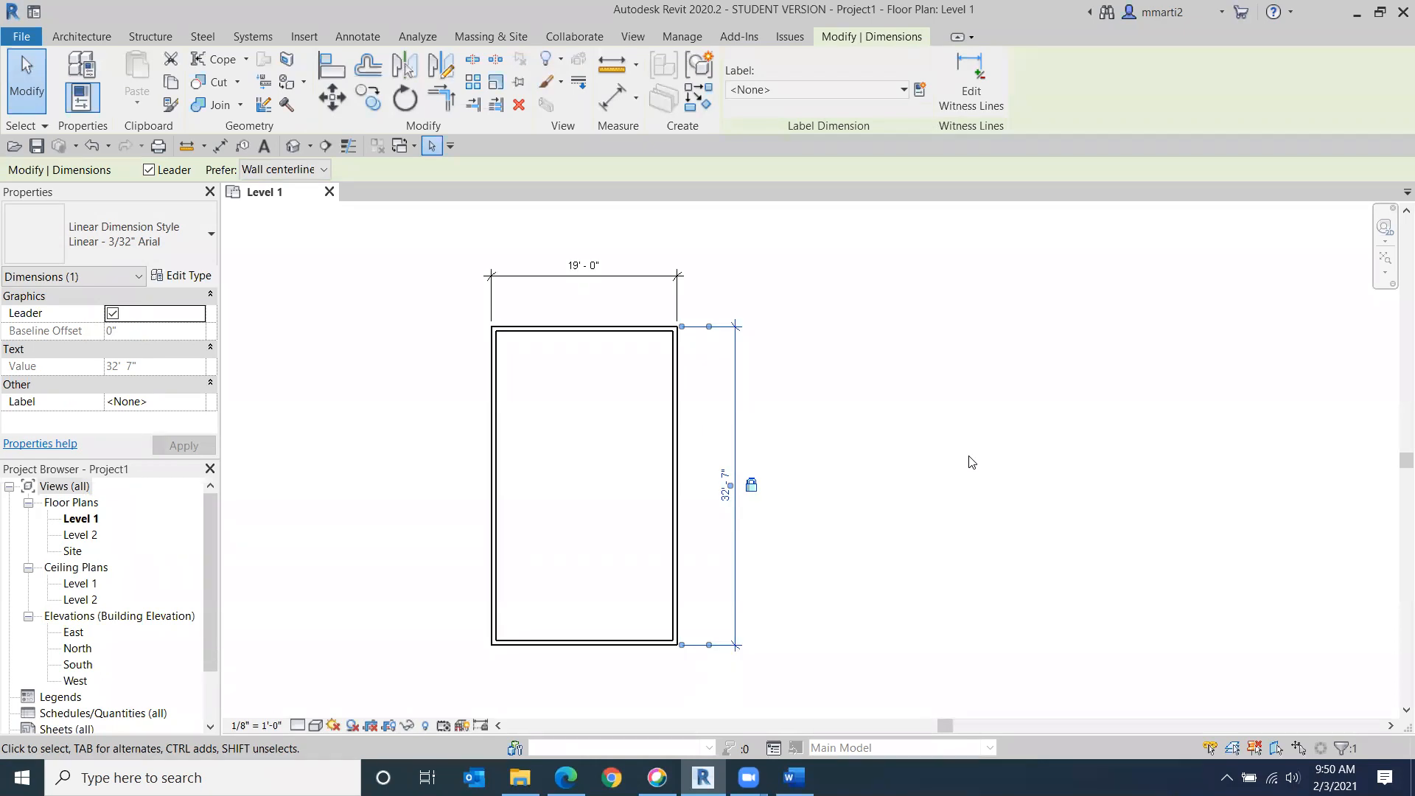
left_click(818, 373)
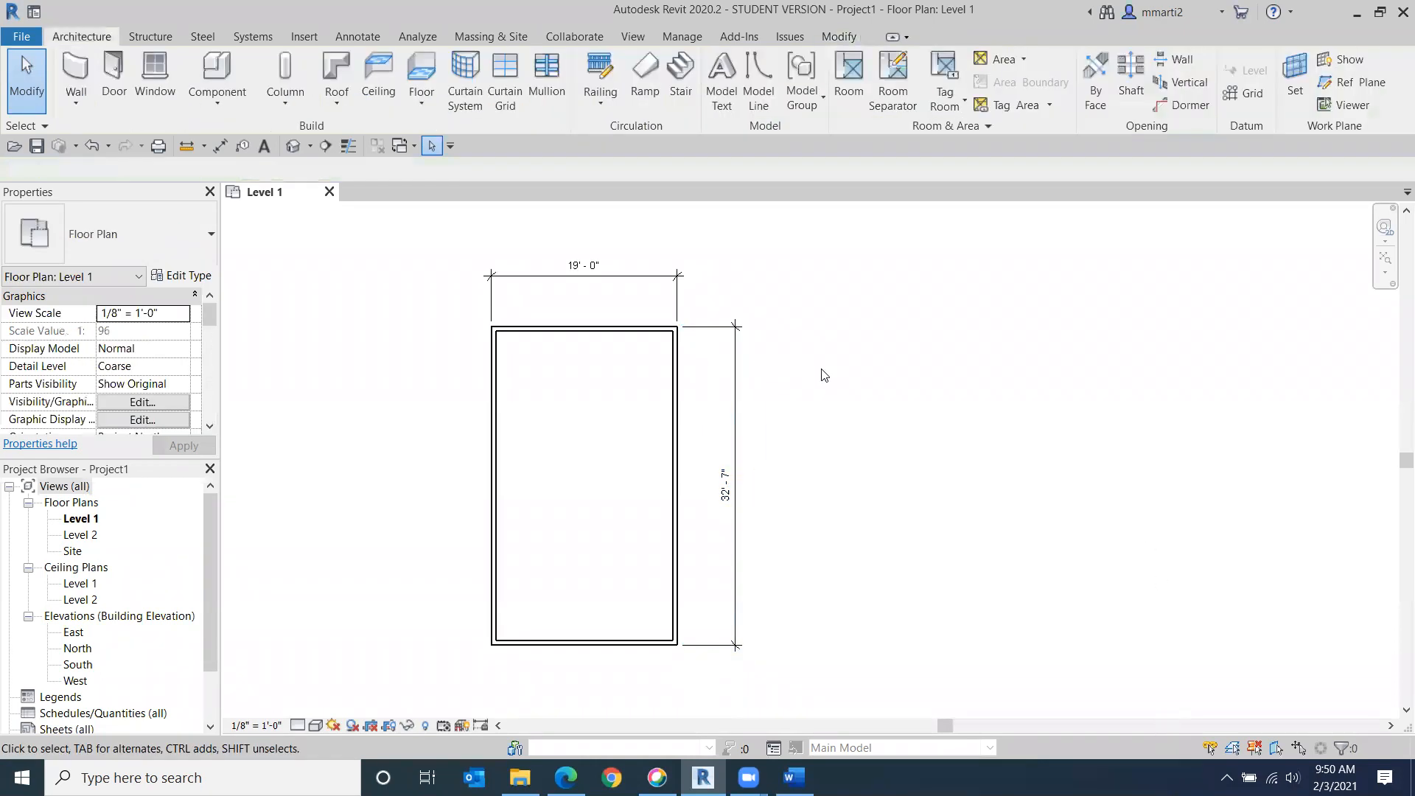
Step: Delete the permanent width dimension above the walls while leaving the walls constrained
left_click(678, 278)
key("Delete")
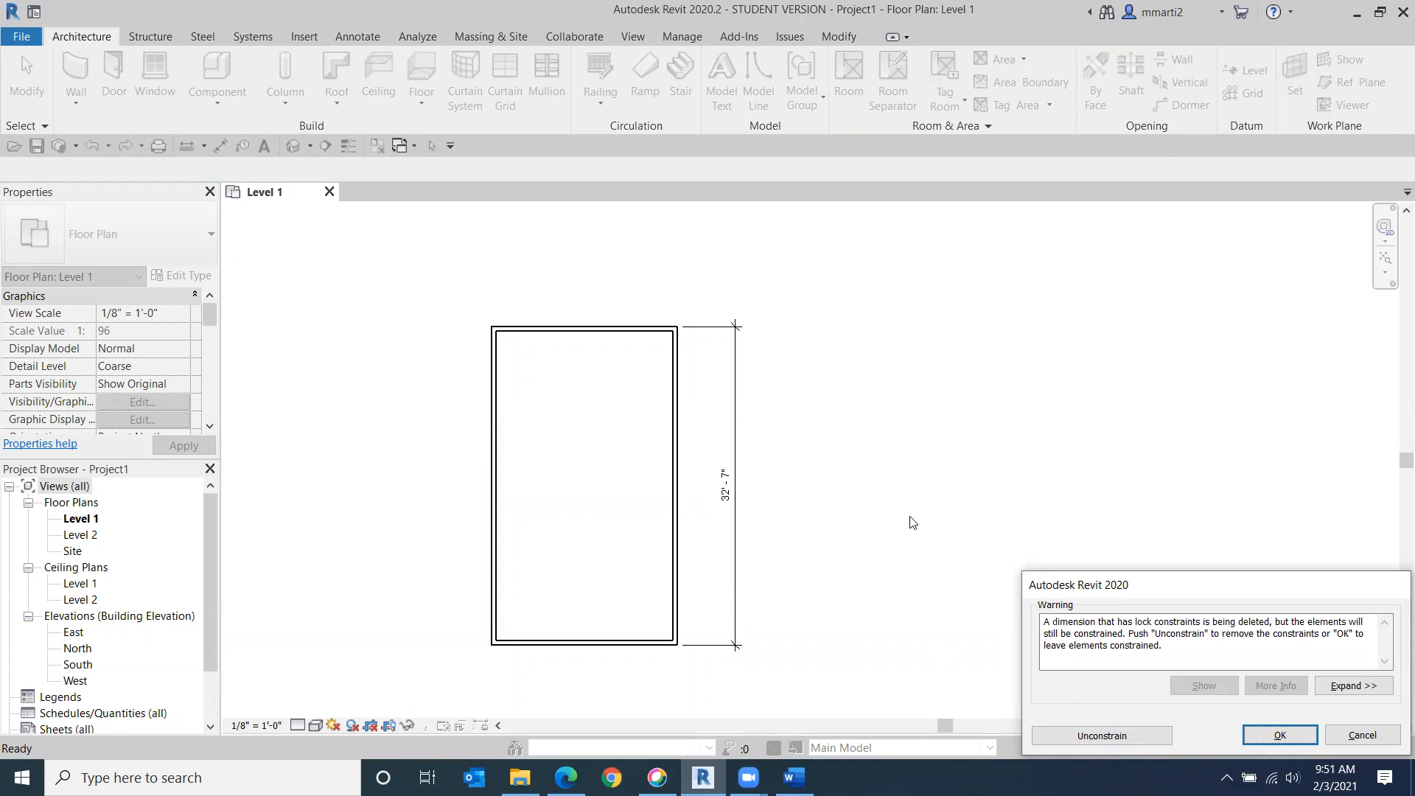
left_click(1272, 733)
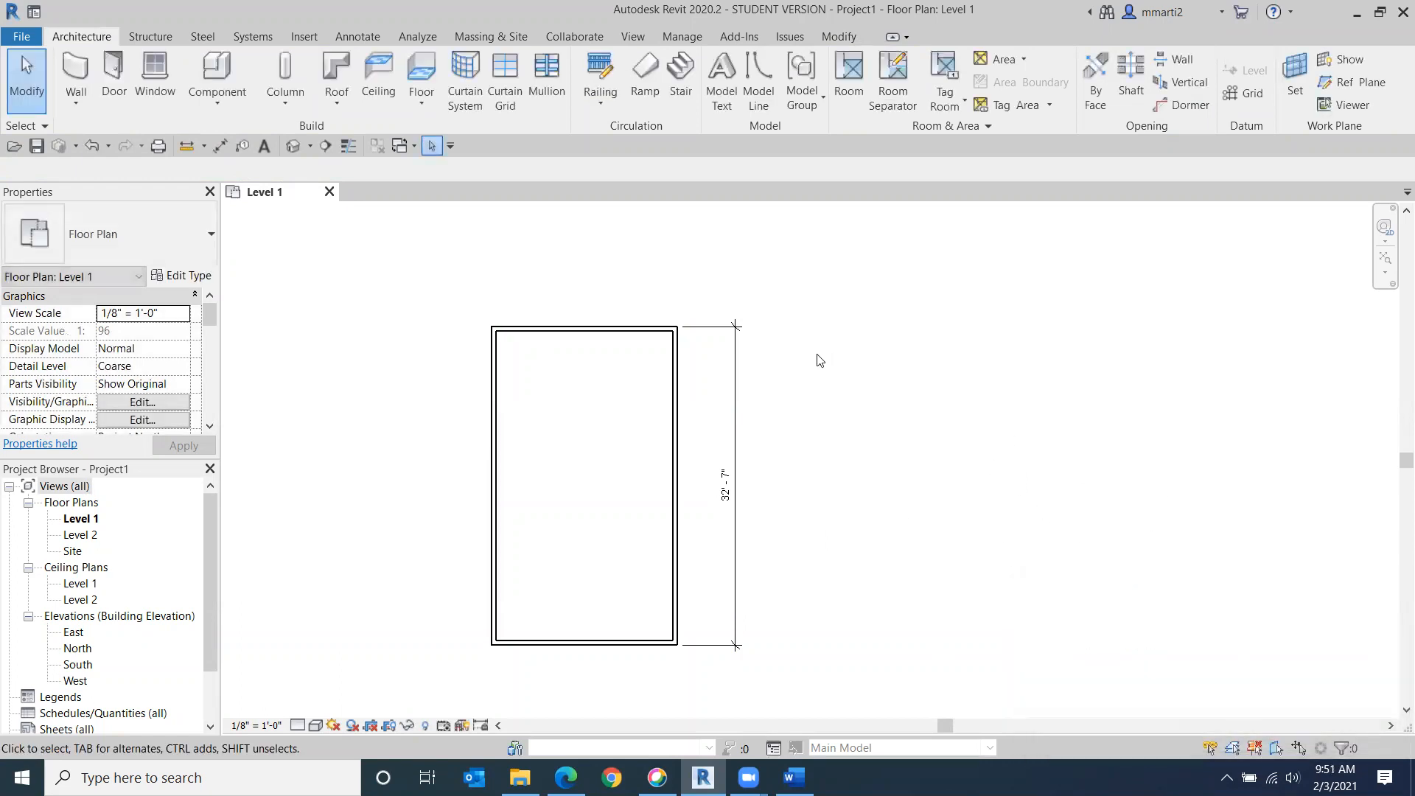
Step: Delete the permanent length dimension beside the walls while leaving the walls constrained
left_click(714, 326)
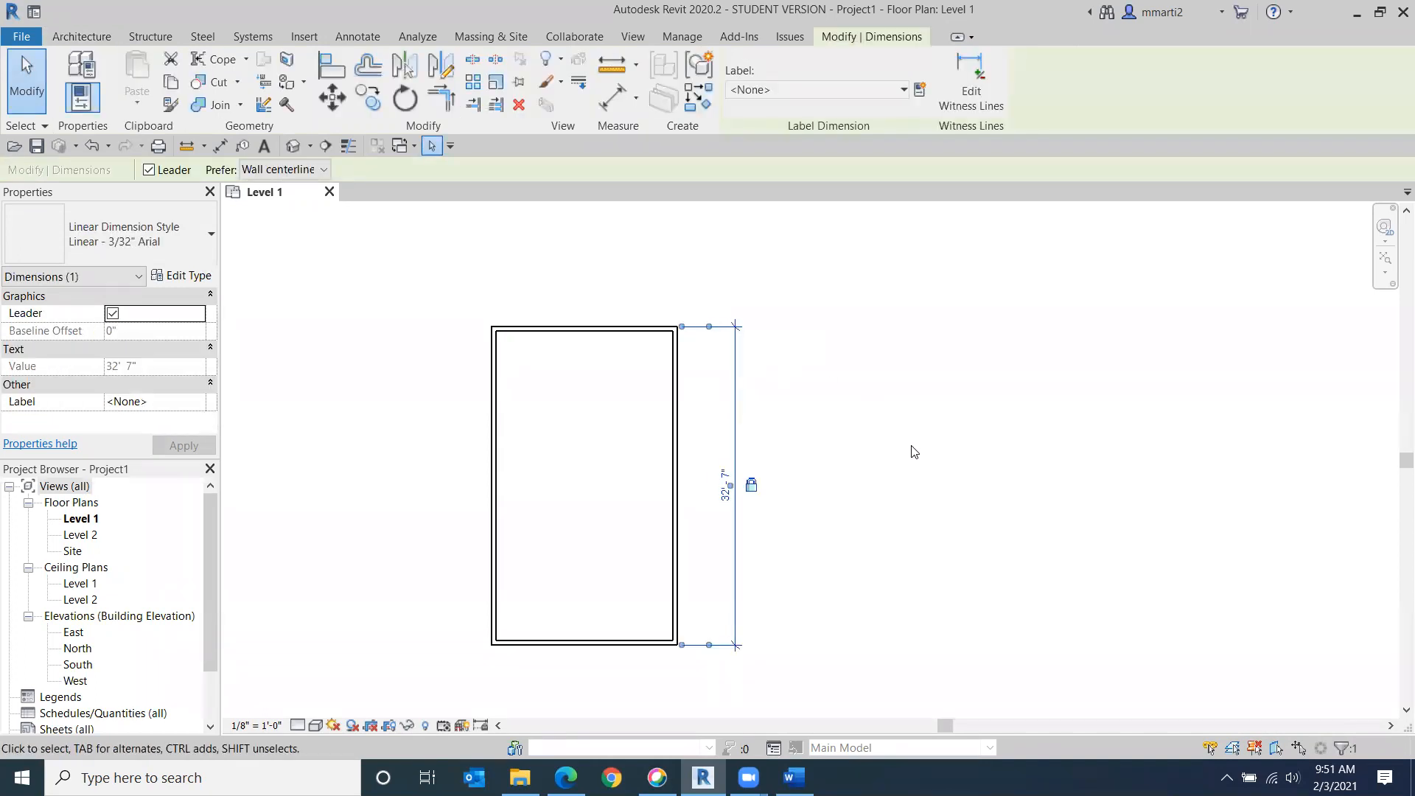
key("Delete")
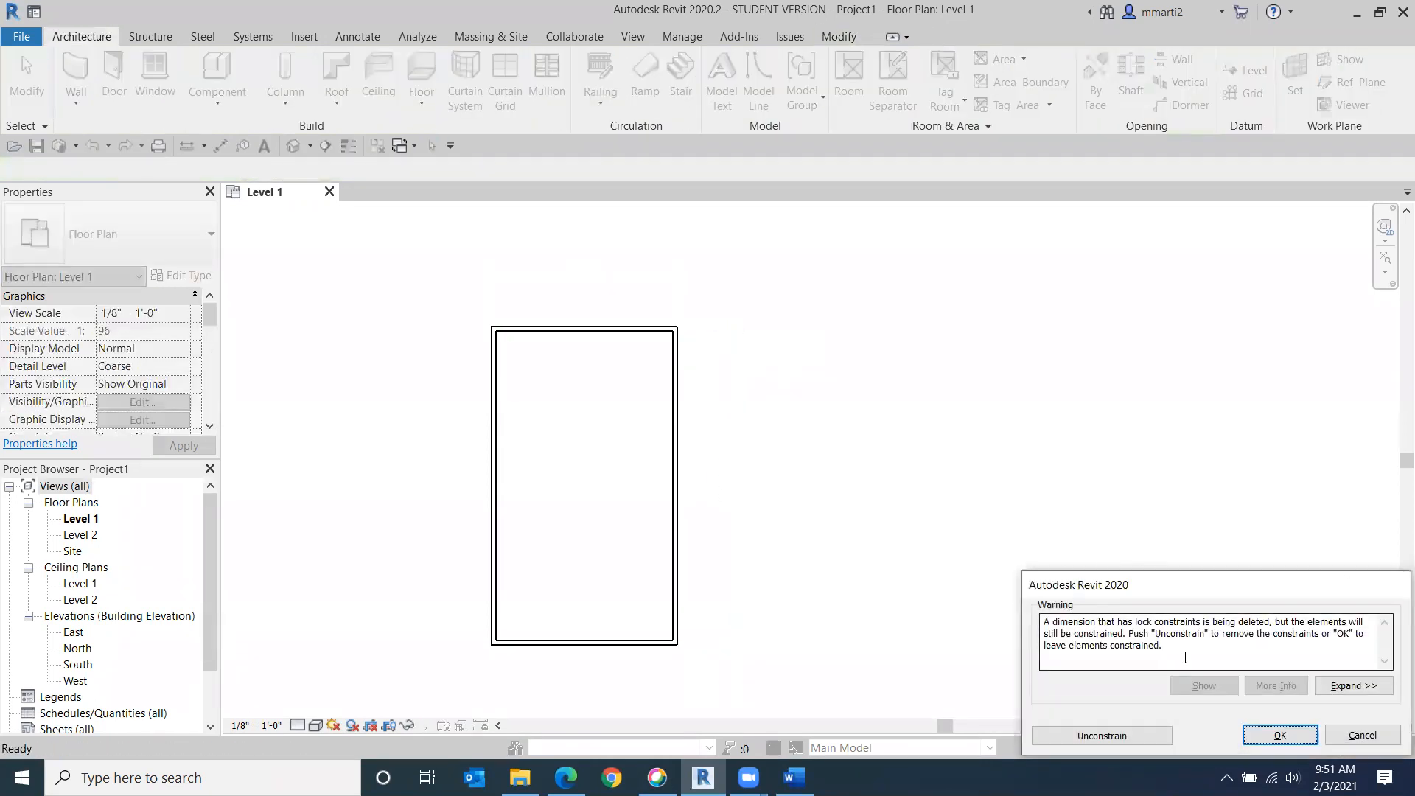
left_click(1280, 735)
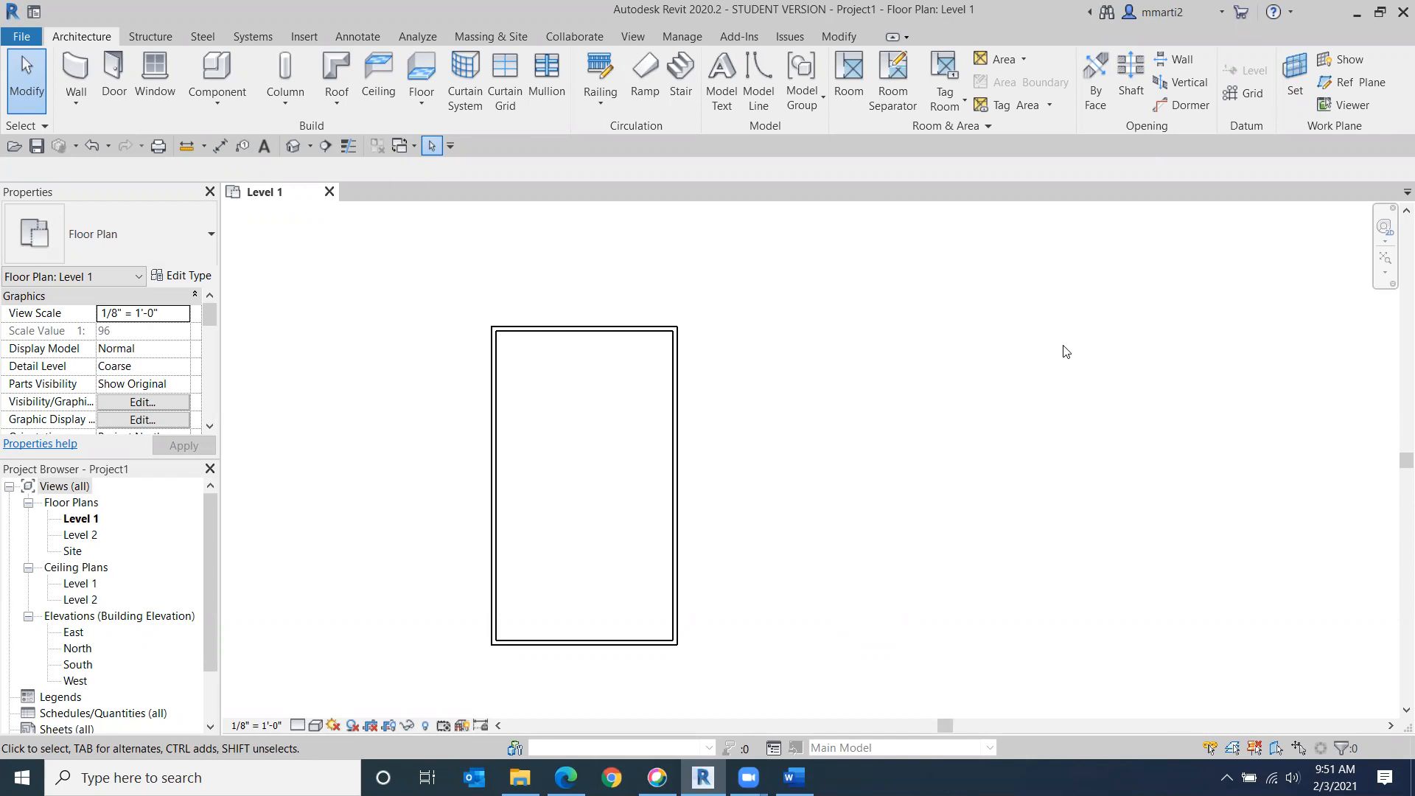
Step: Draw two connected Generic - 5" walls, 13' down from the upper exterior wall and across to the left exterior wall, enclosing a corner room
left_click(81, 70)
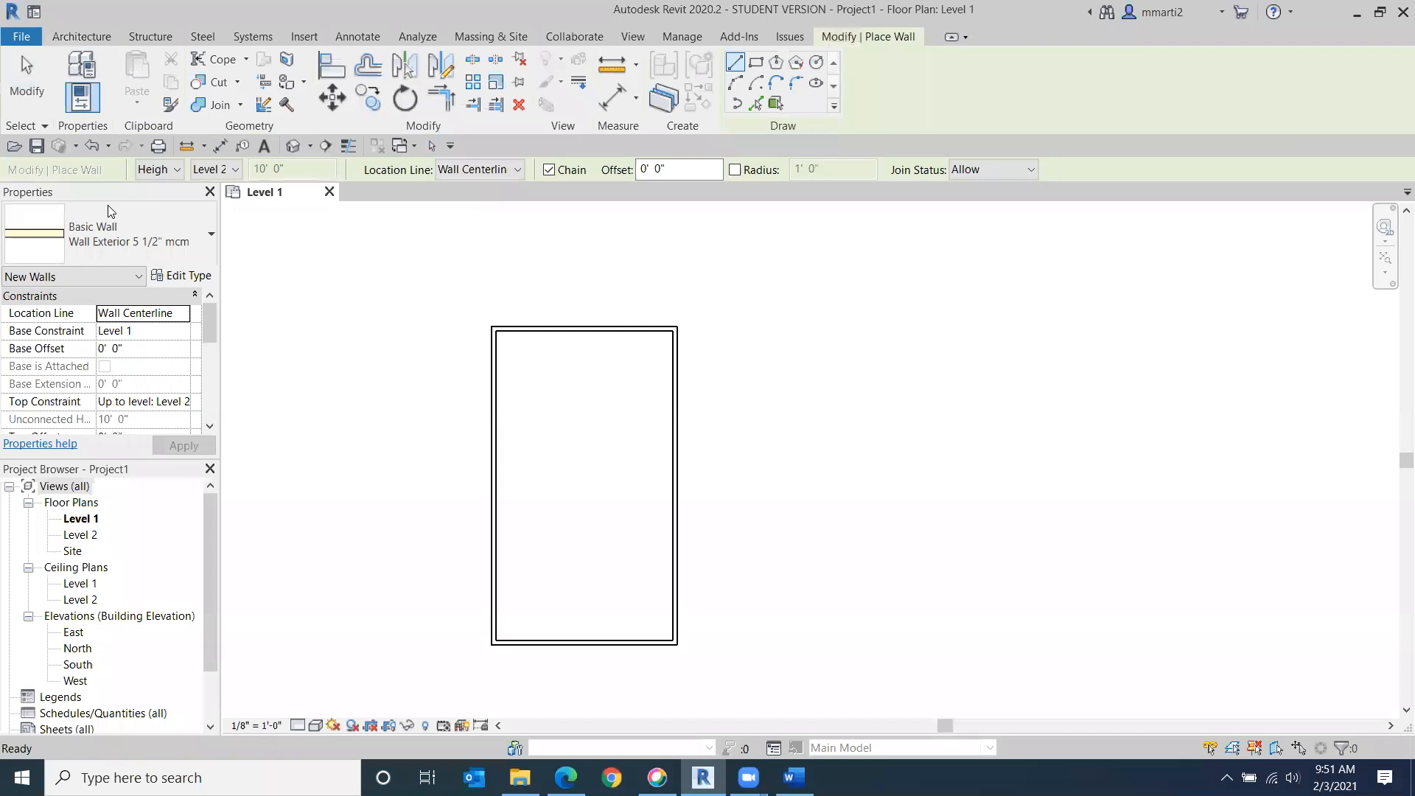
left_click(184, 236)
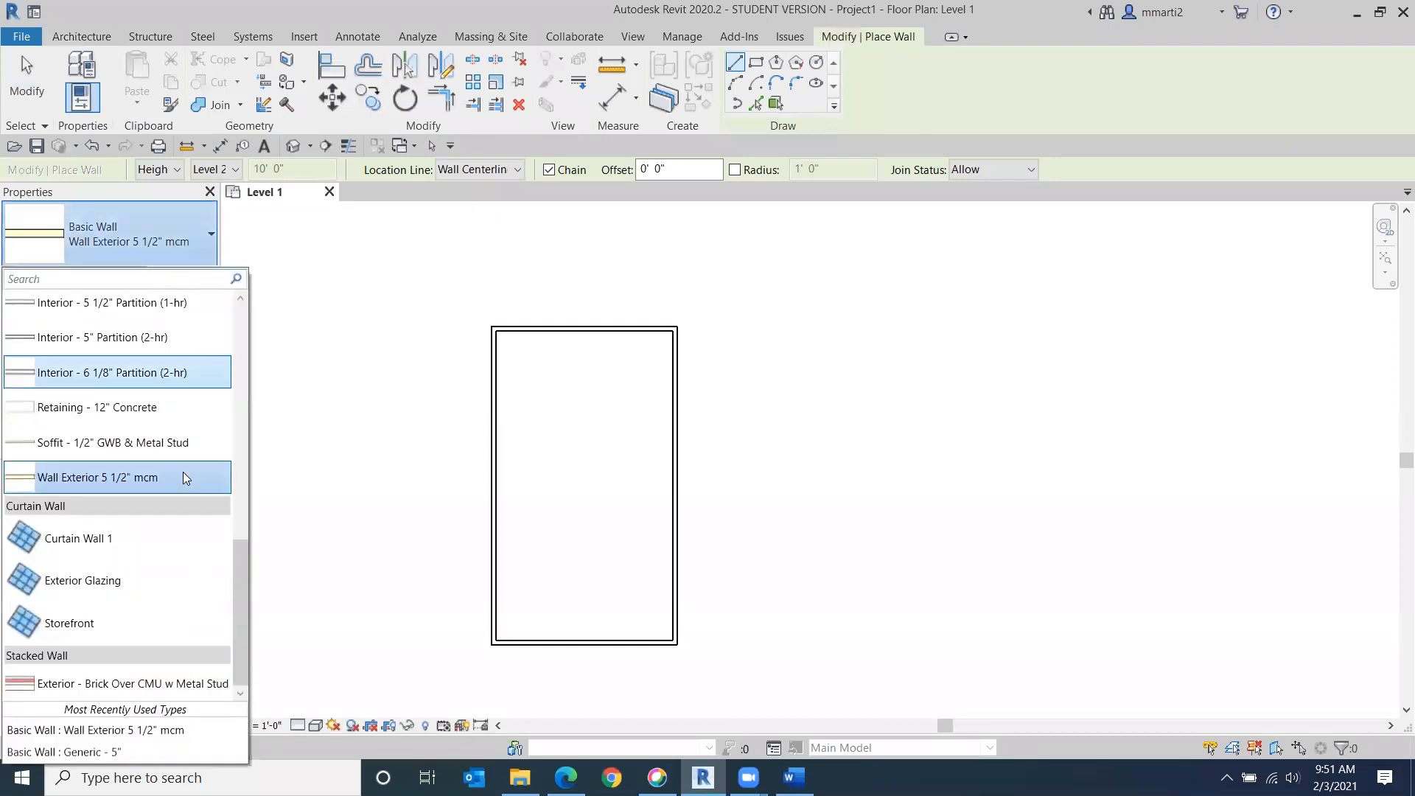
scroll(96, 354, "up", 2)
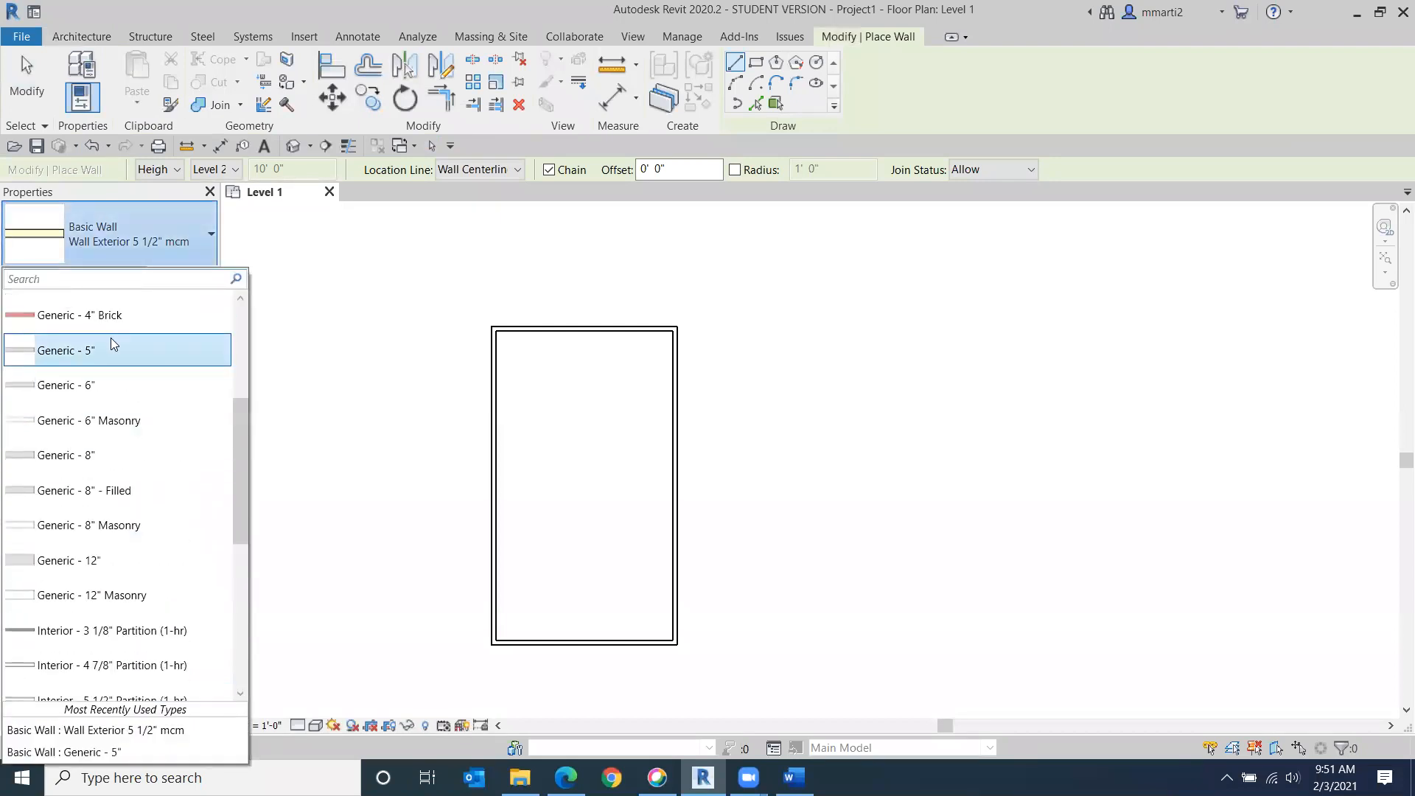
left_click(89, 356)
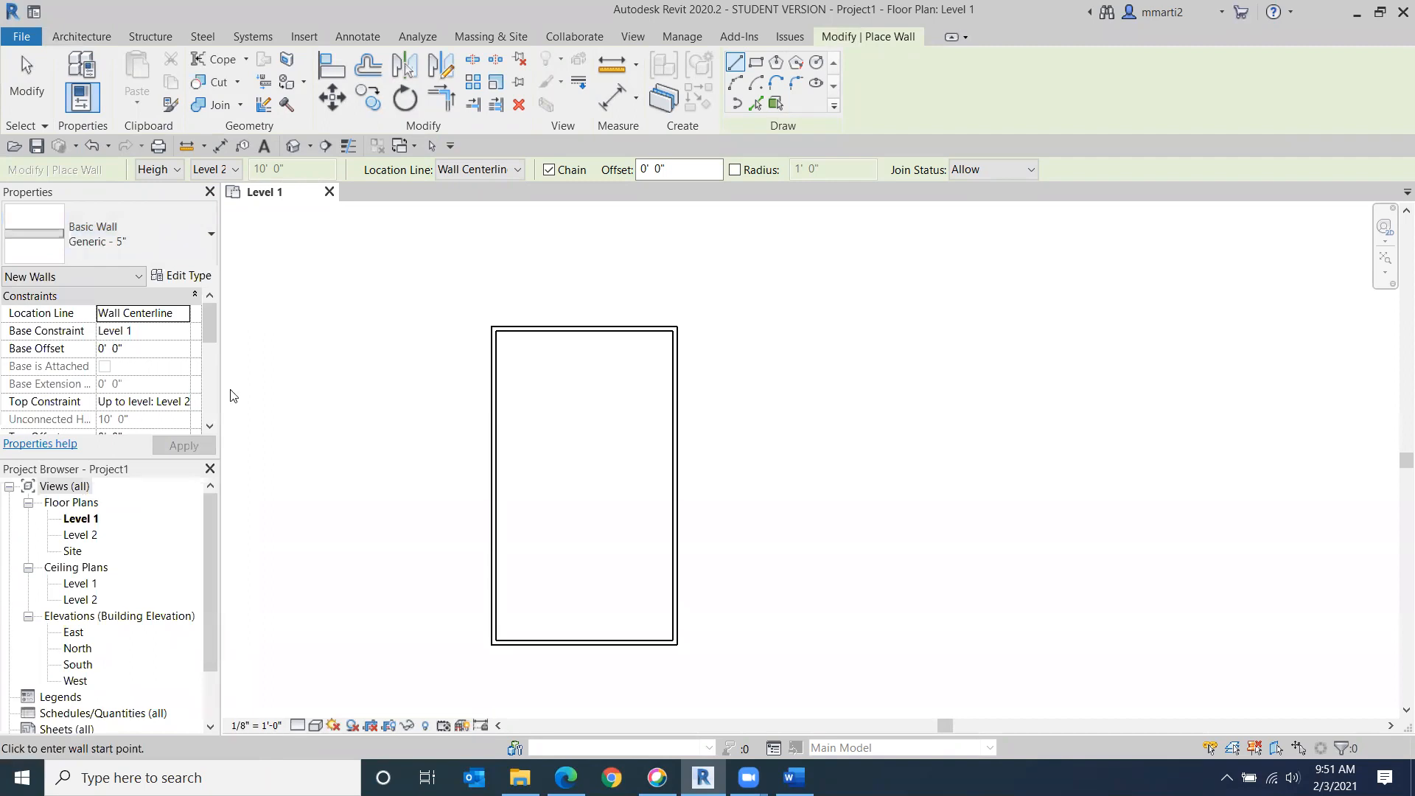
scroll(570, 361, "up", 5)
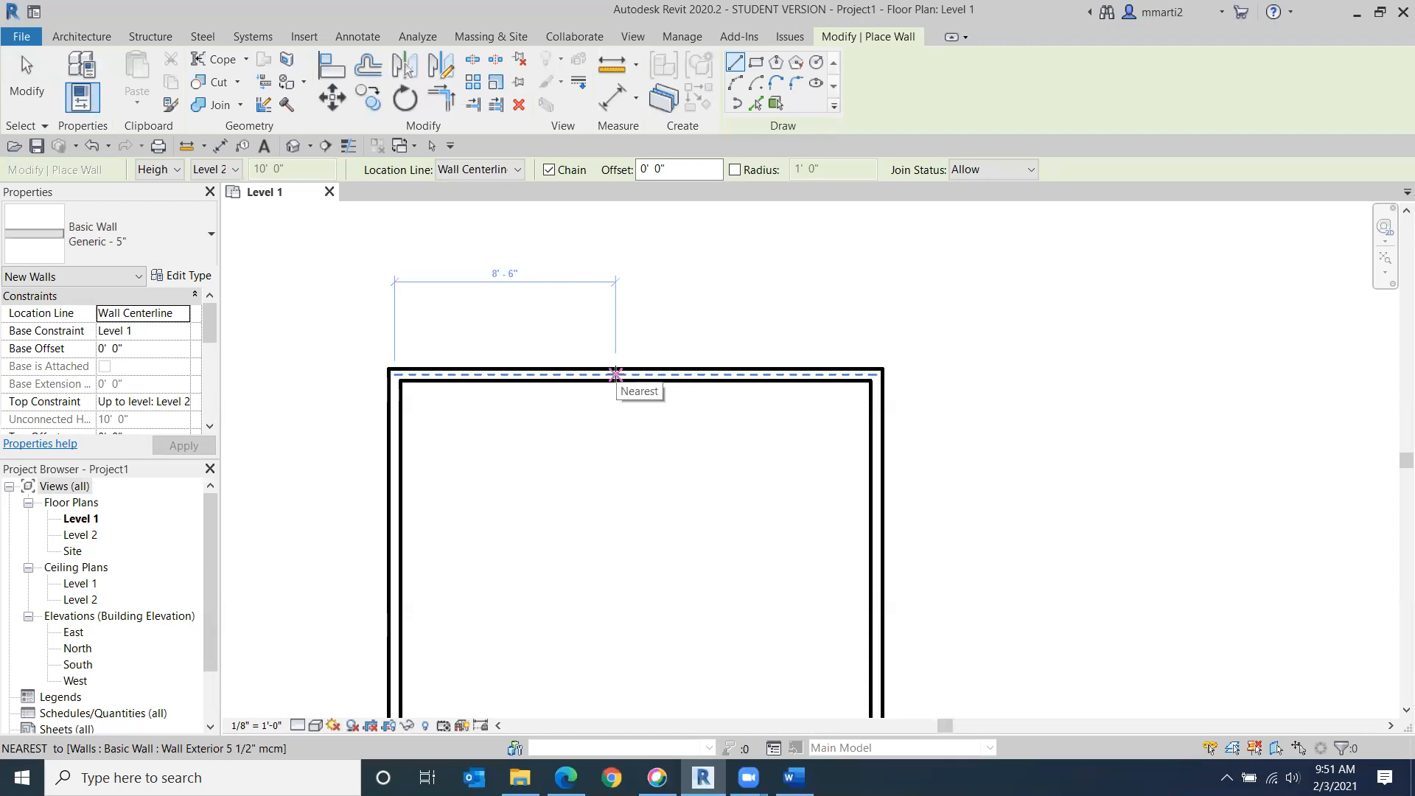
left_click(616, 374)
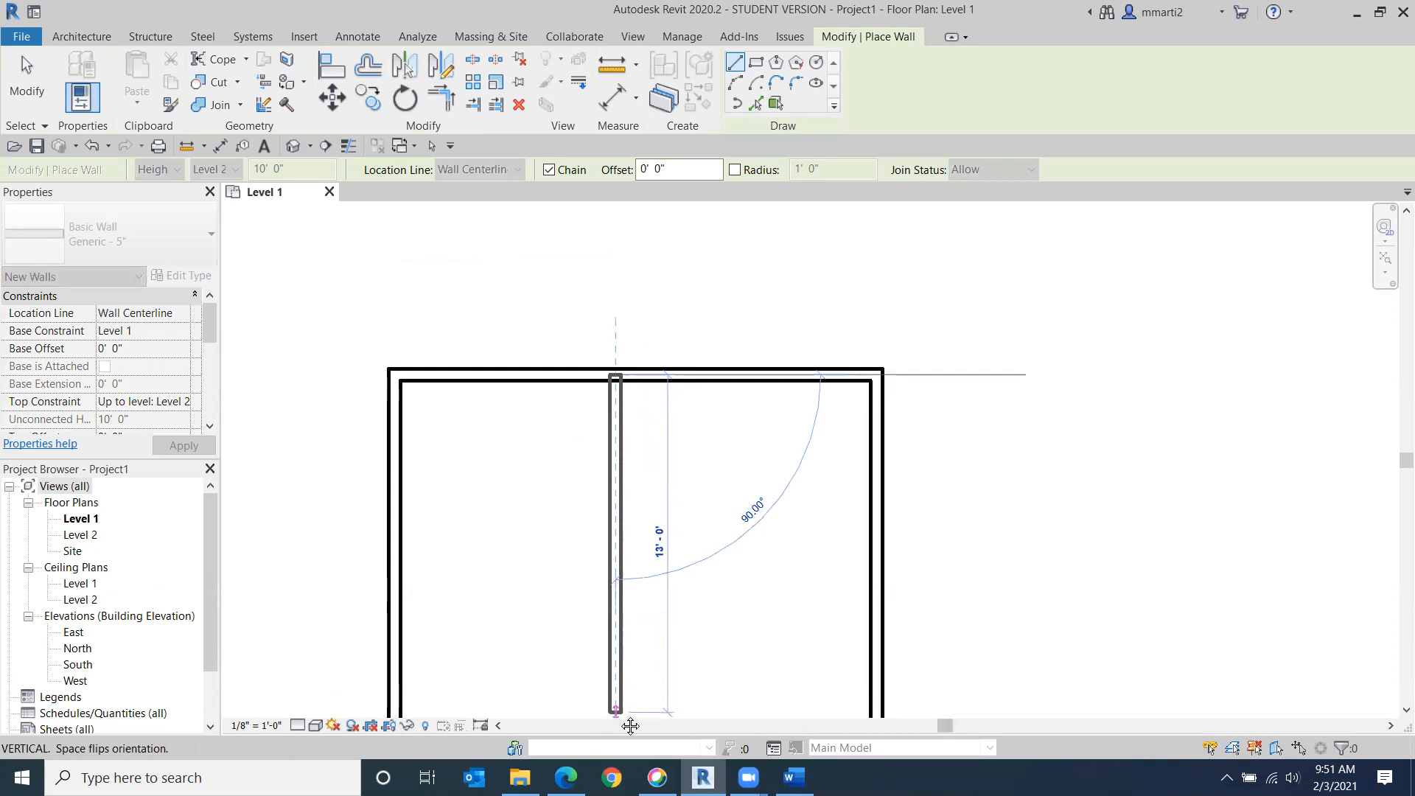
middle_click_drag(628, 725, 680, 588)
left_click(666, 574)
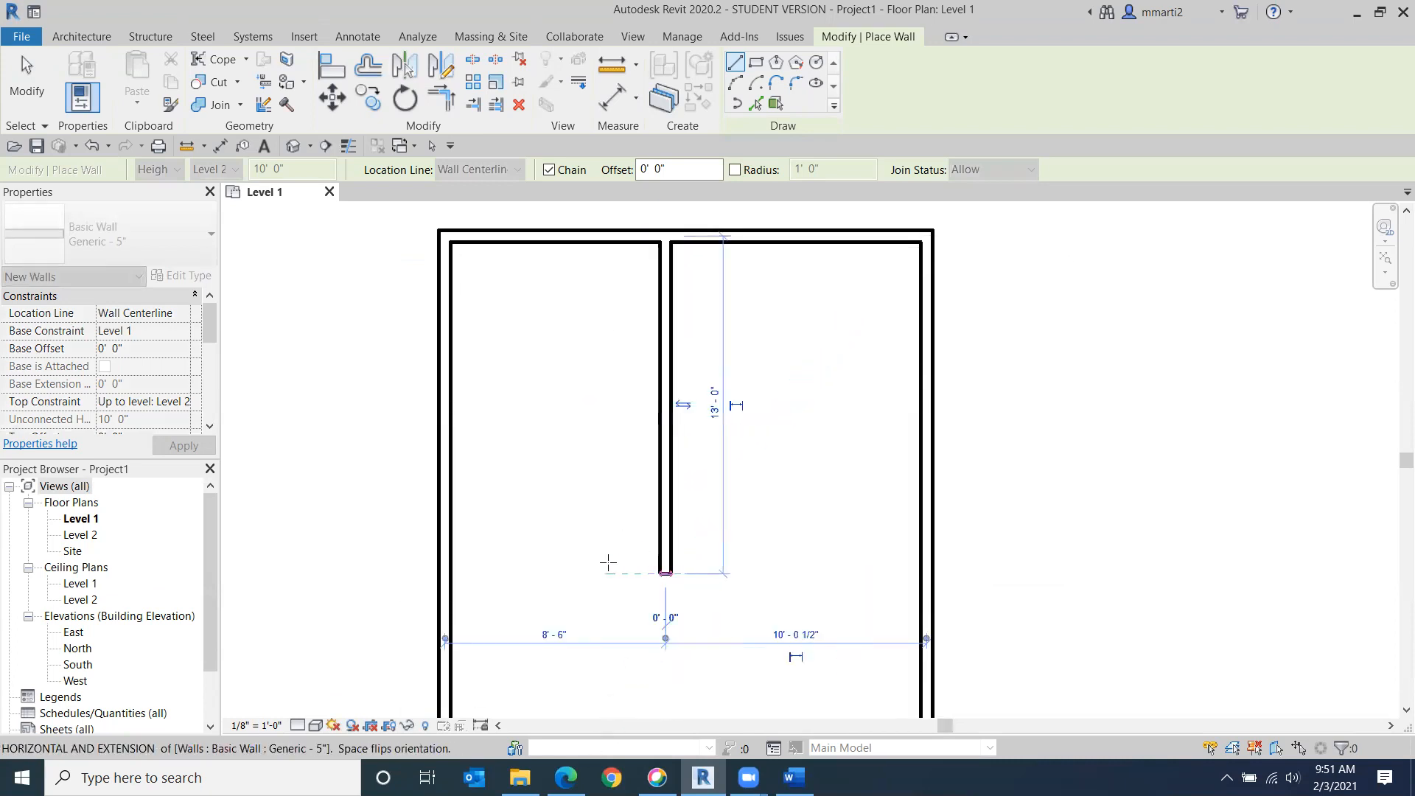
left_click(447, 573)
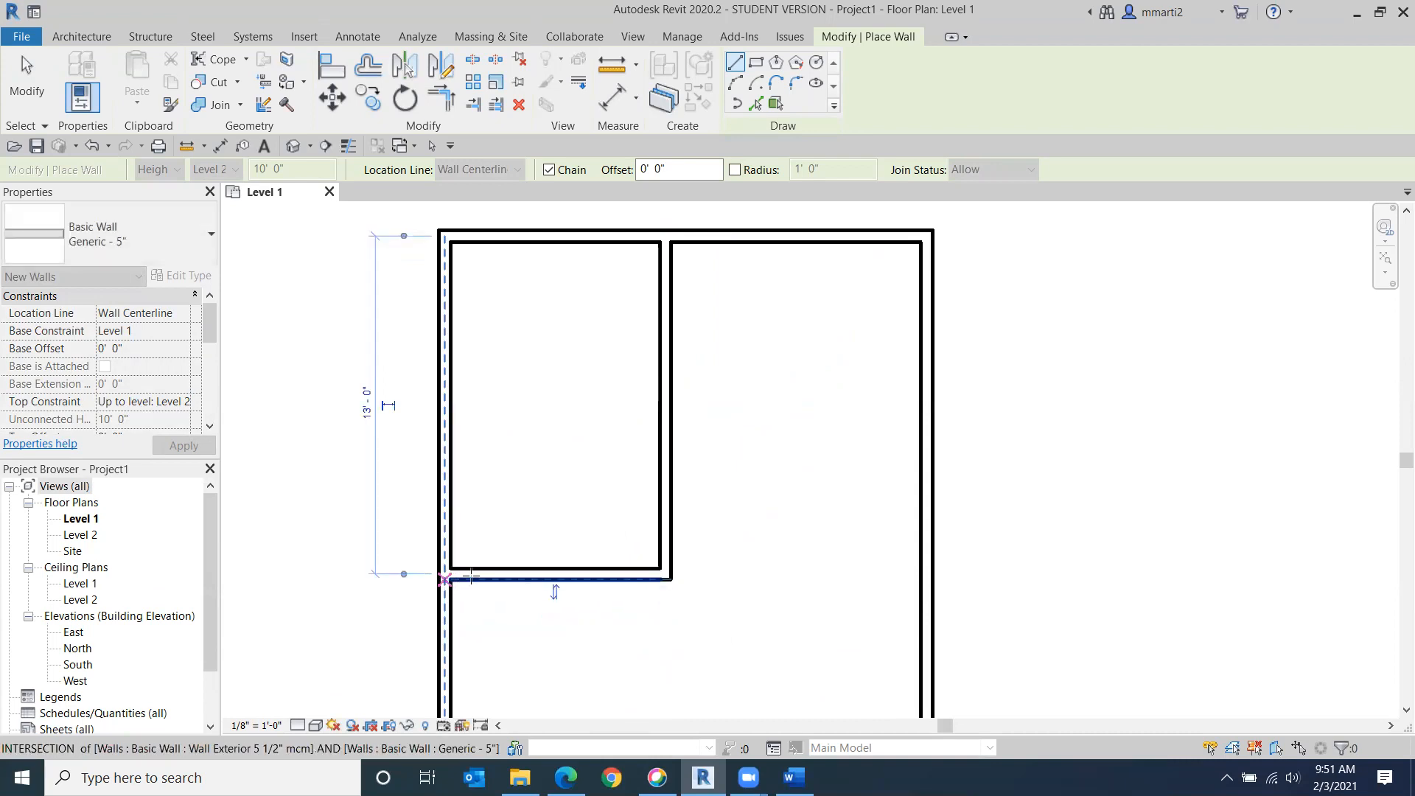
key("Escape")
left_click(26, 82)
middle_click_drag(600, 221, 585, 318)
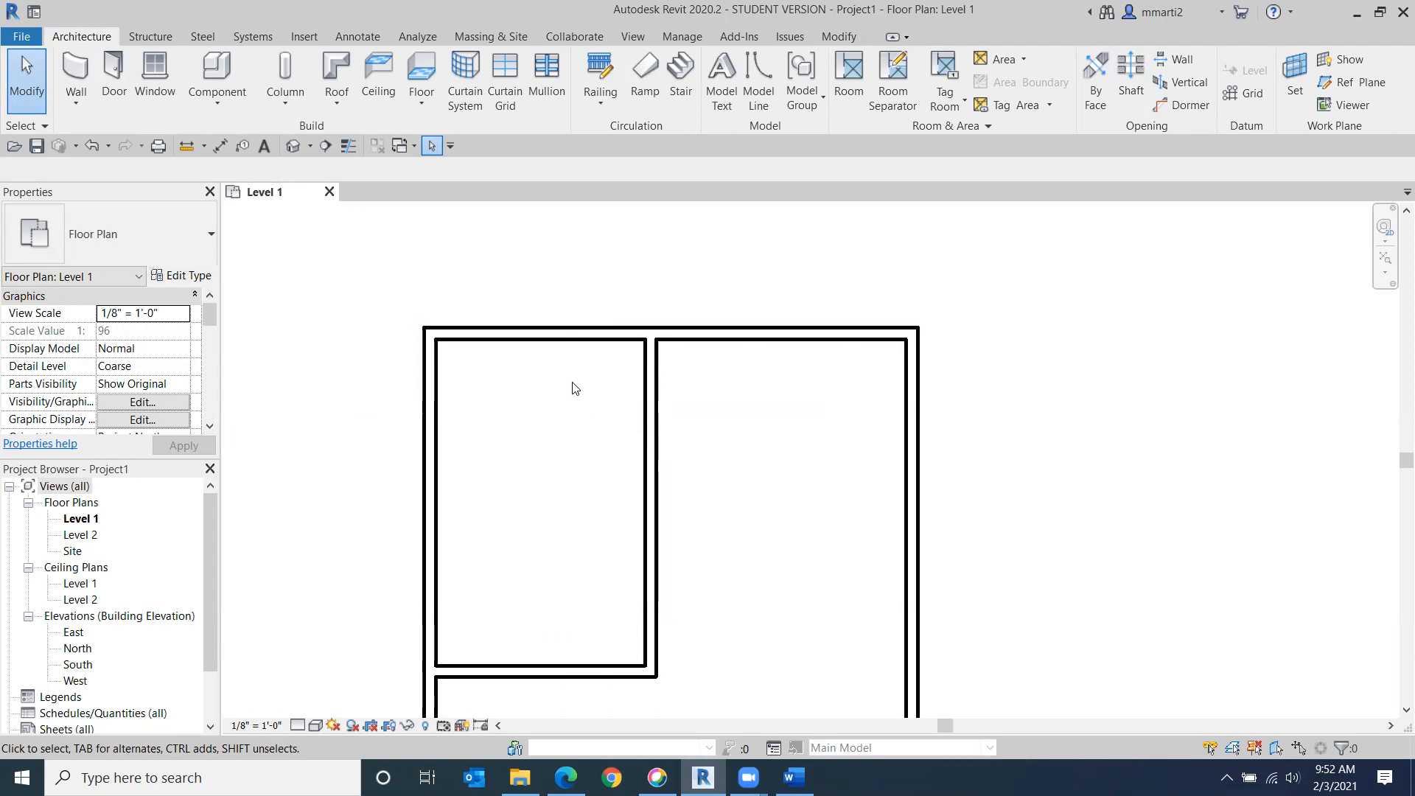
Step: Select the vertical interior wall and move its temporary dimension's witness lines to the room-side faces of the left exterior wall and the interior wall
left_click(650, 395)
middle_click_drag(717, 483, 713, 274)
scroll(714, 274, "down", 2)
middle_click_drag(681, 378, 705, 509)
scroll(673, 442, "down", 1)
scroll(597, 546, "up", 3)
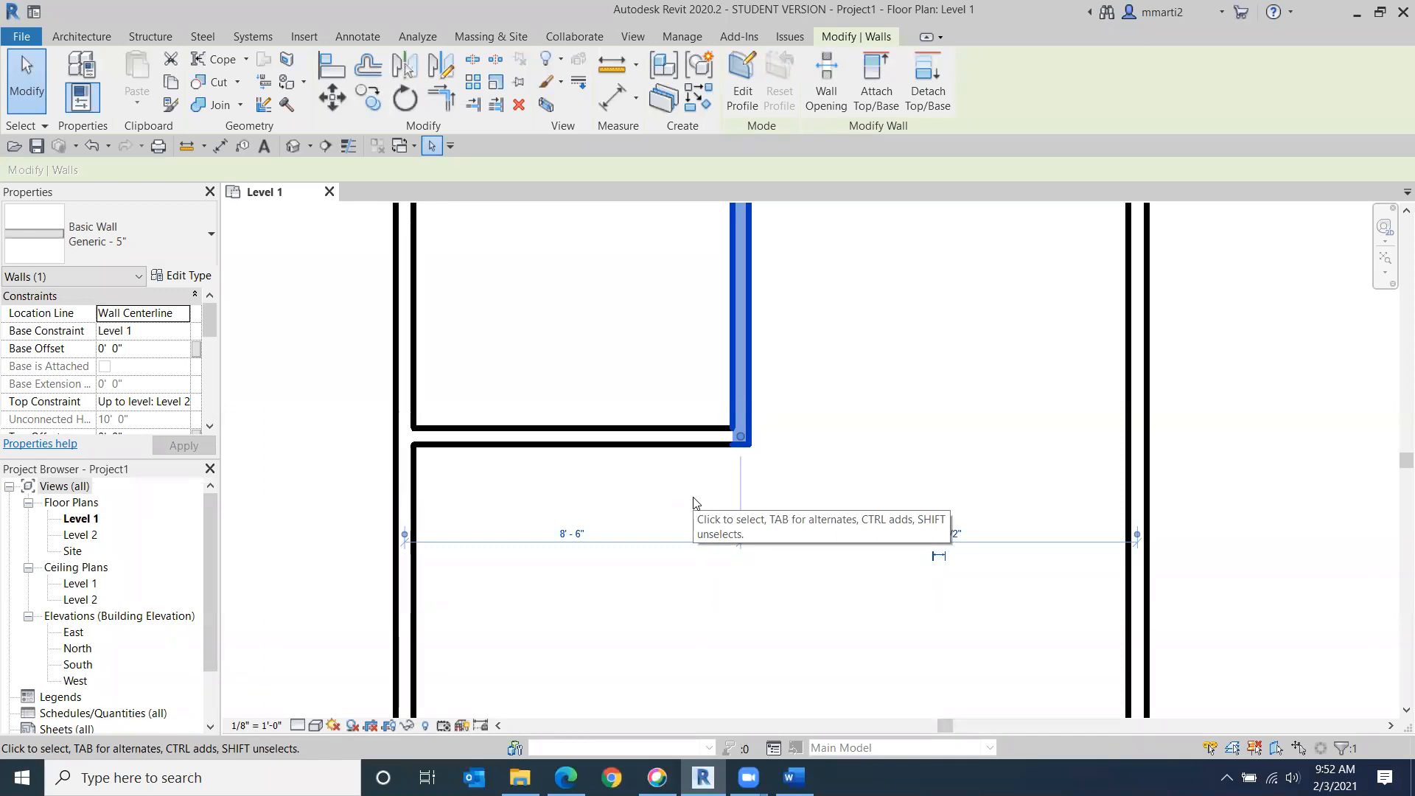
left_click(403, 537)
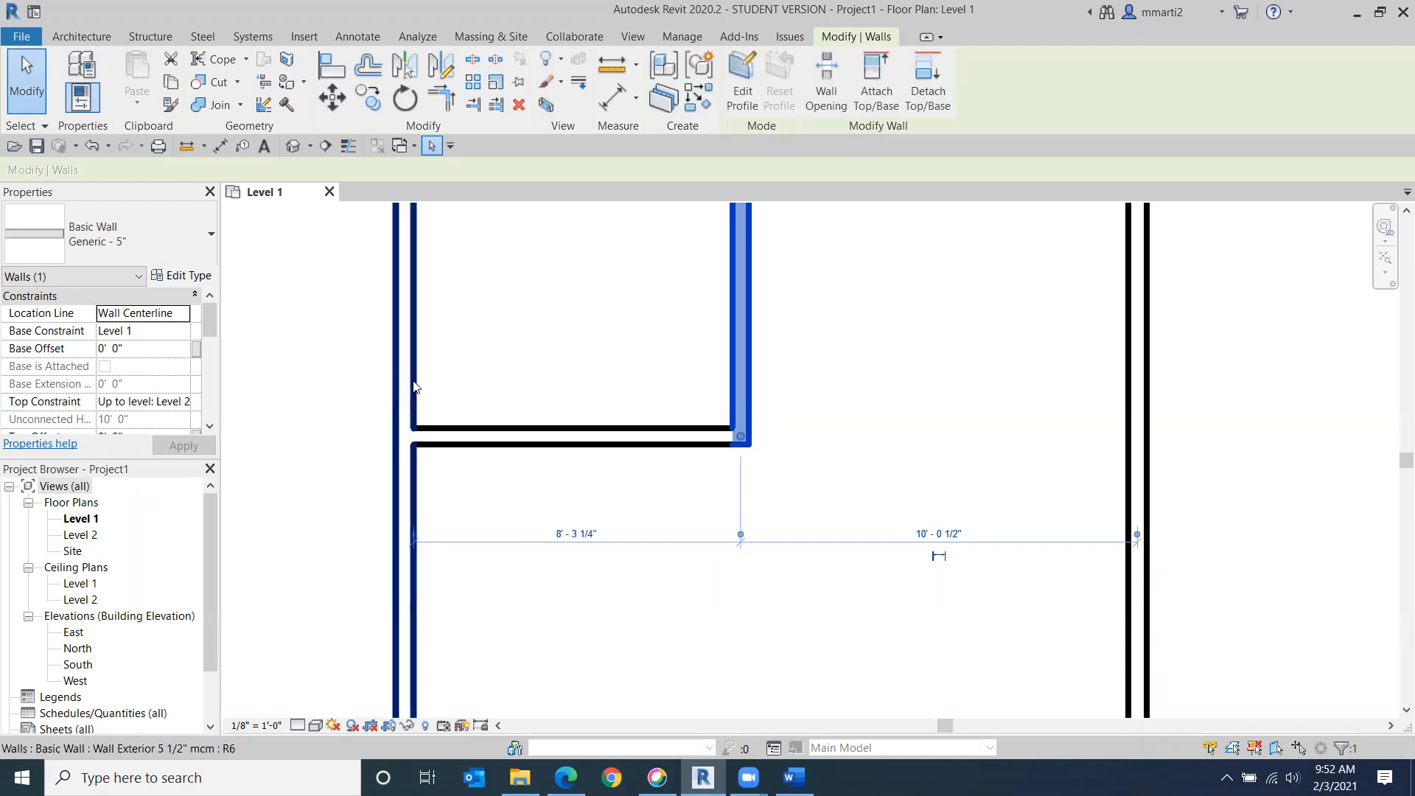
left_click(741, 536)
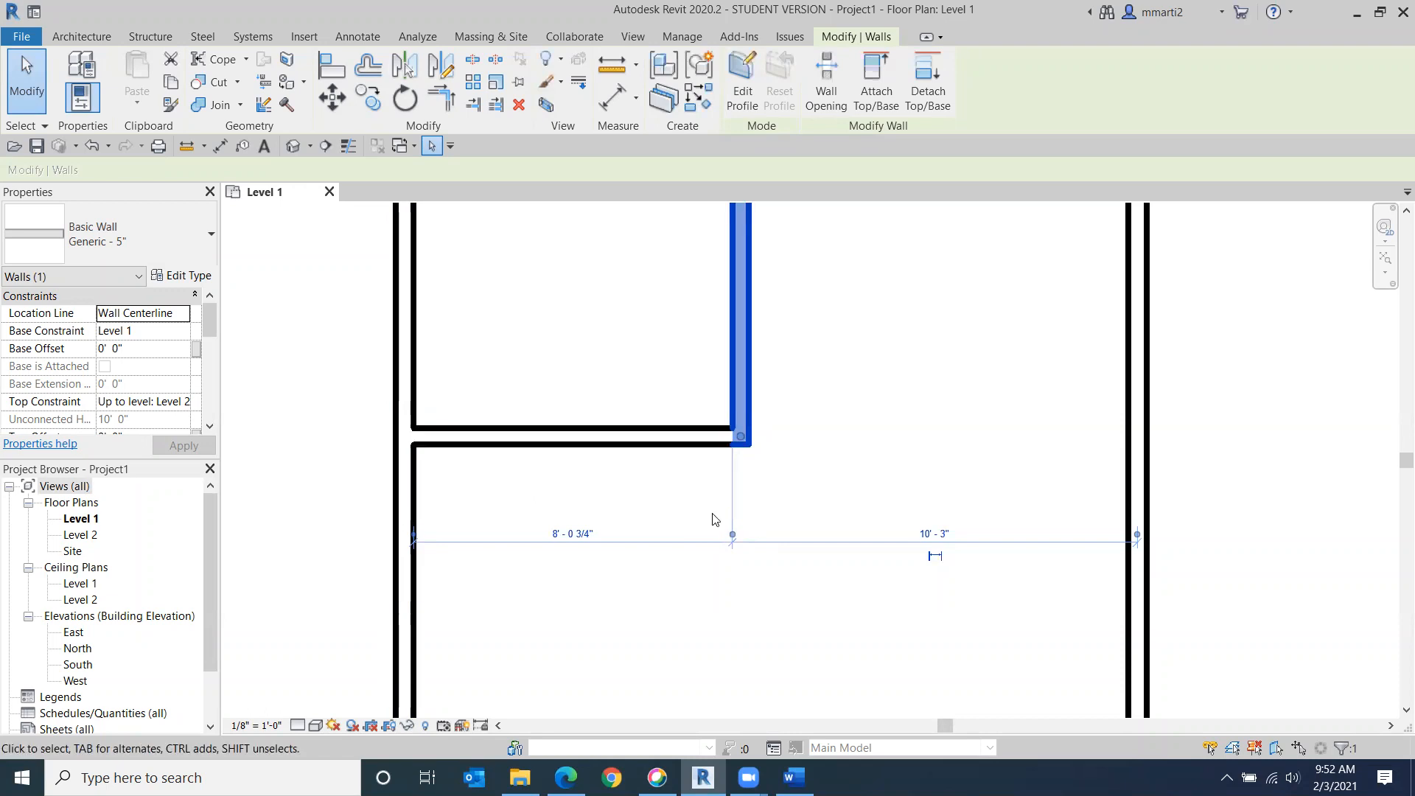
Step: Set the corner room's inside width to 10' and clear the selection
middle_click_drag(684, 525, 678, 616)
middle_click_drag(701, 357, 661, 476)
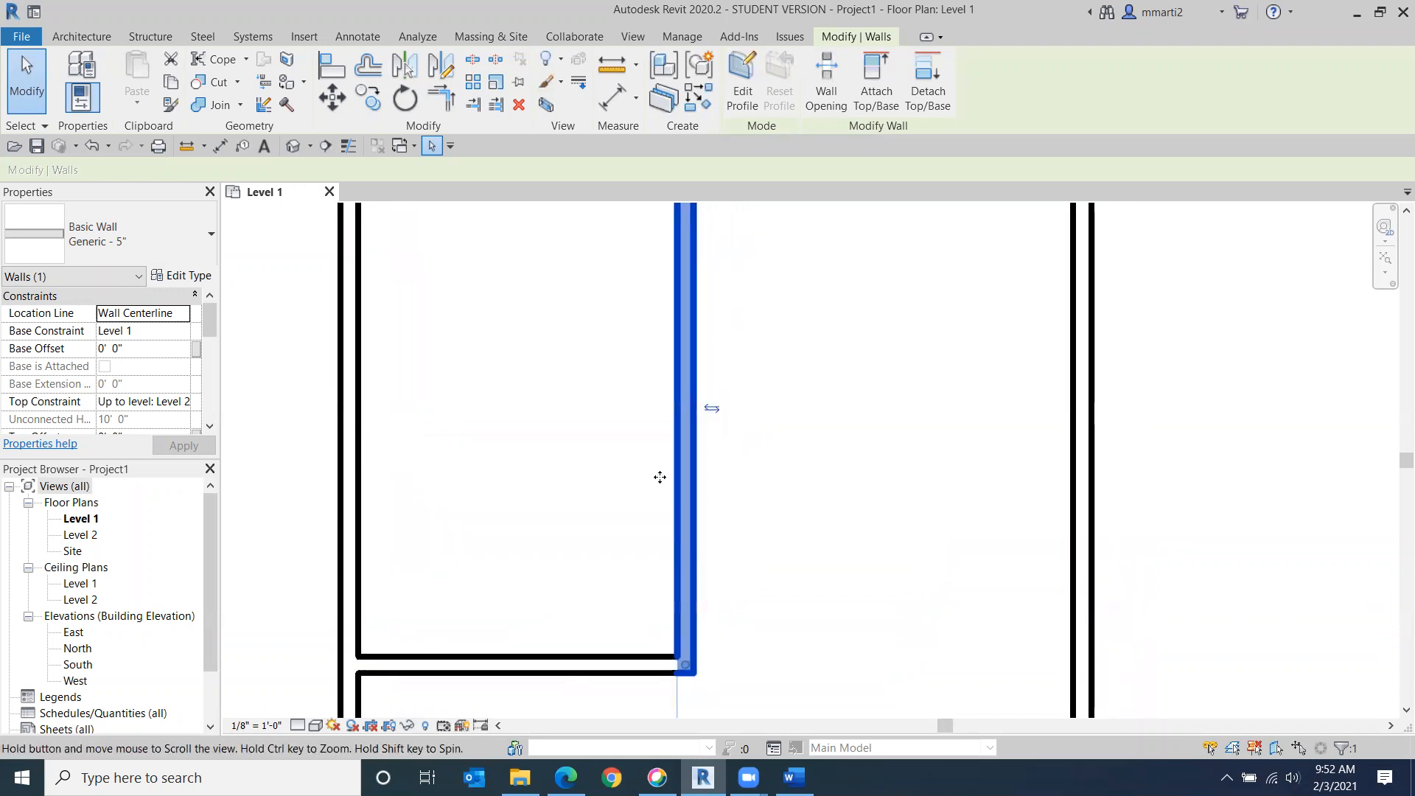
scroll(547, 397, "down", 3)
scroll(521, 593, "up", 3)
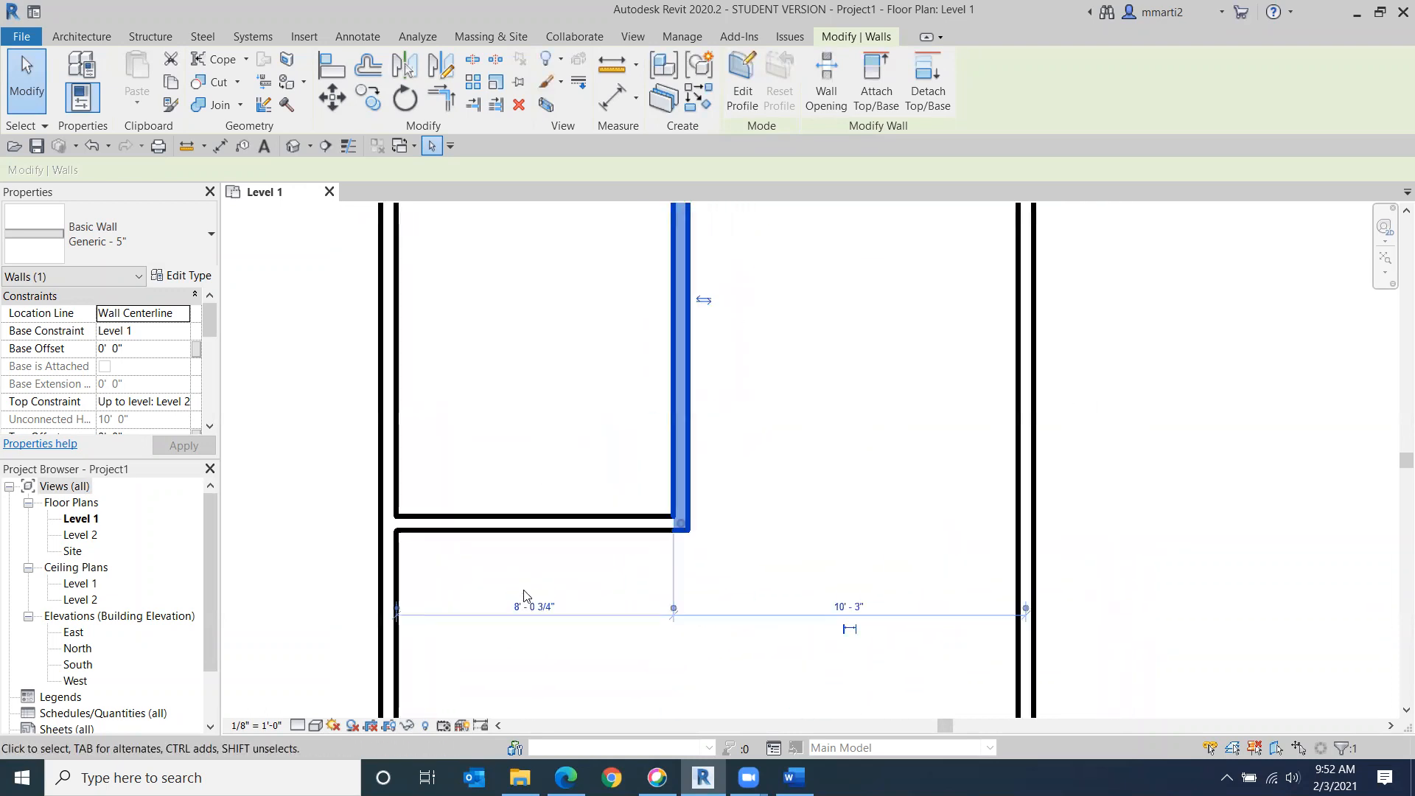
left_click(532, 609)
type("10")
key("Return")
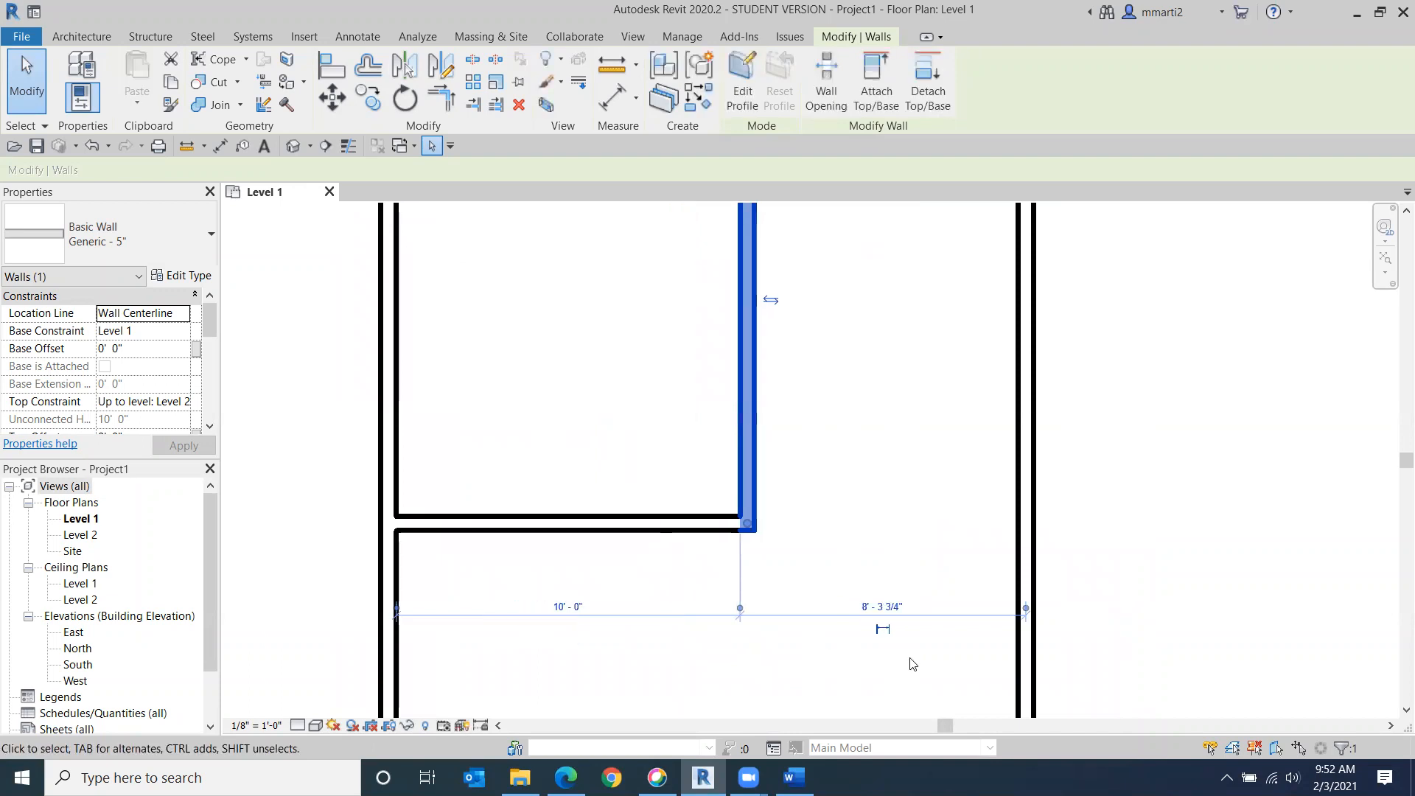
scroll(663, 438, "down", 2)
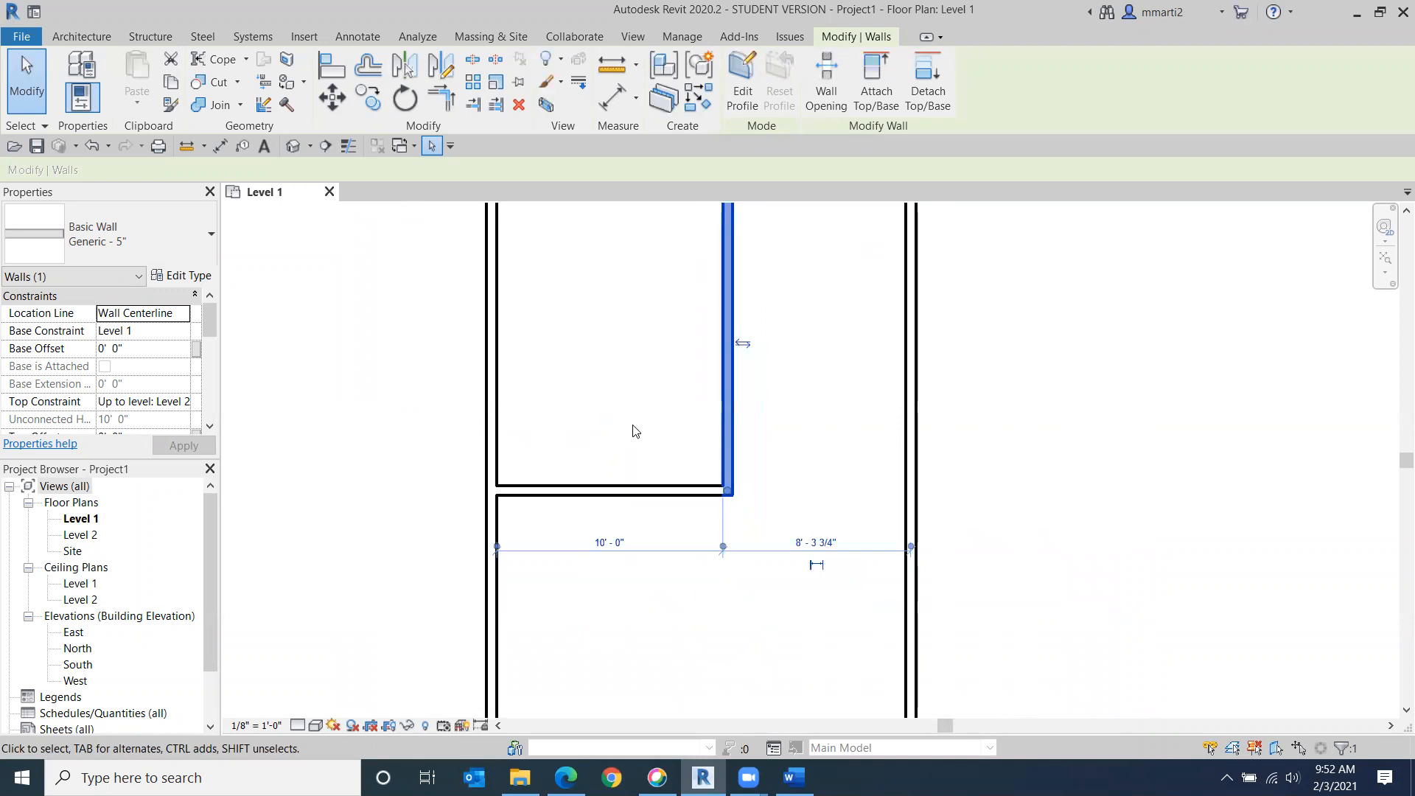
middle_click_drag(636, 430, 616, 531)
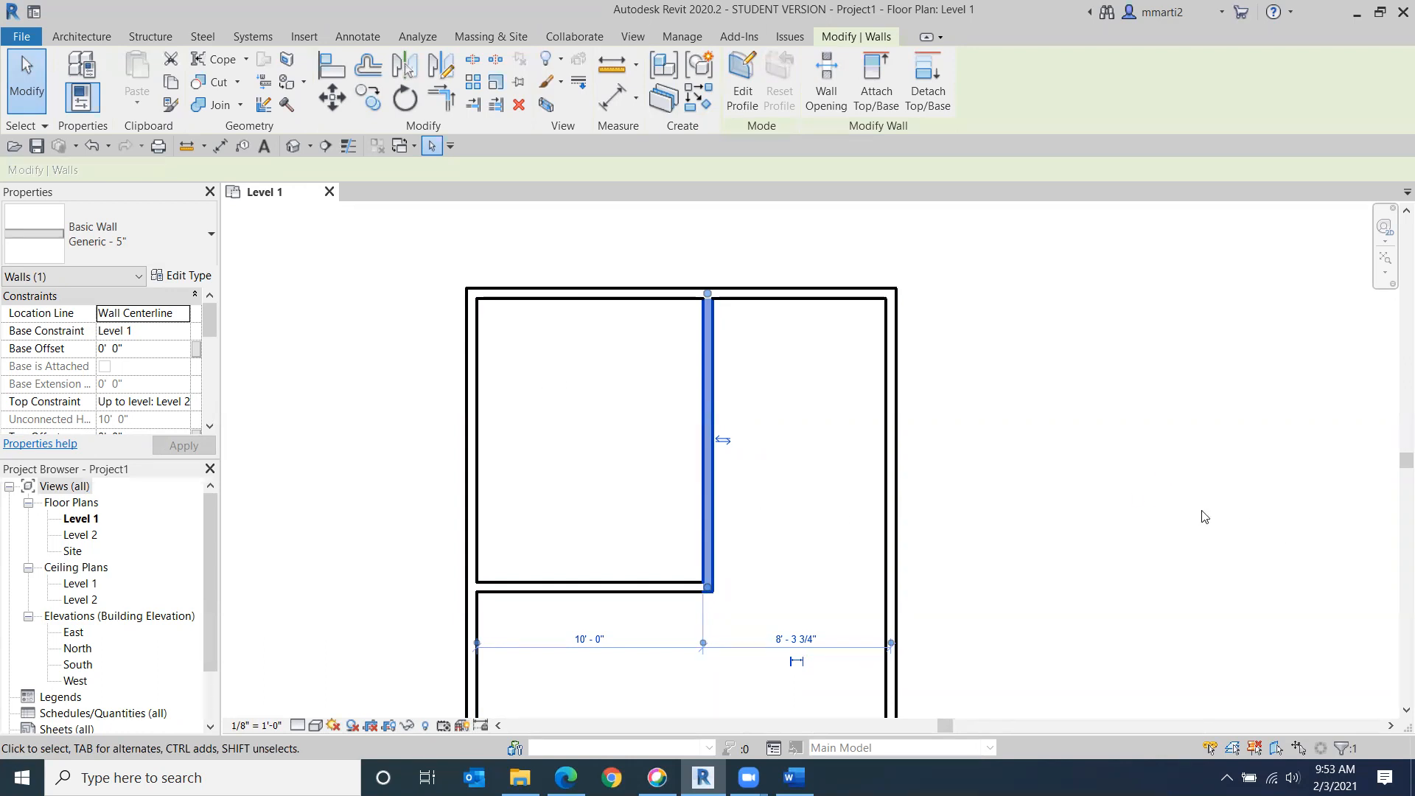
left_click(1226, 582)
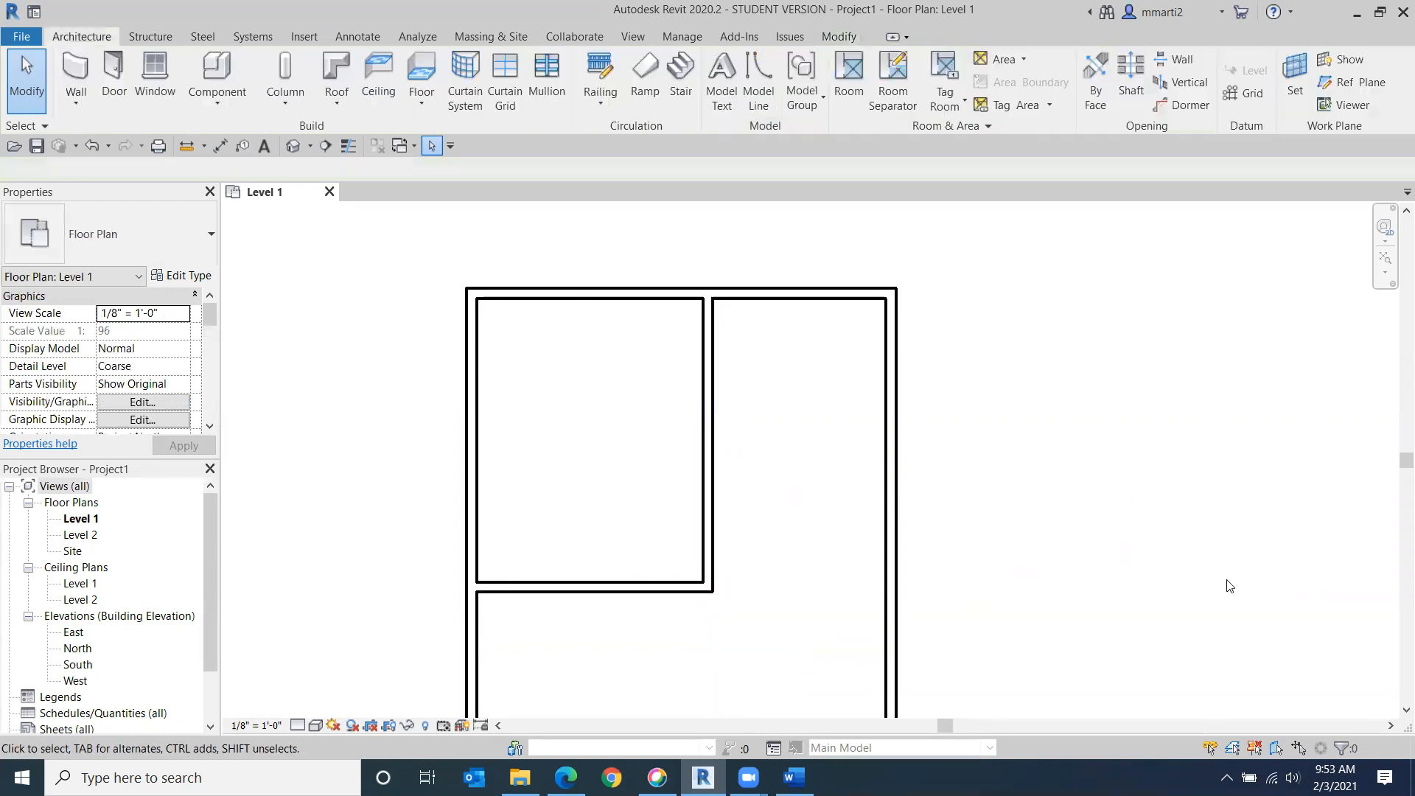
Step: Select the horizontal interior wall and move both witness lines of its temporary dimension to the room-side wall faces
left_click(590, 587)
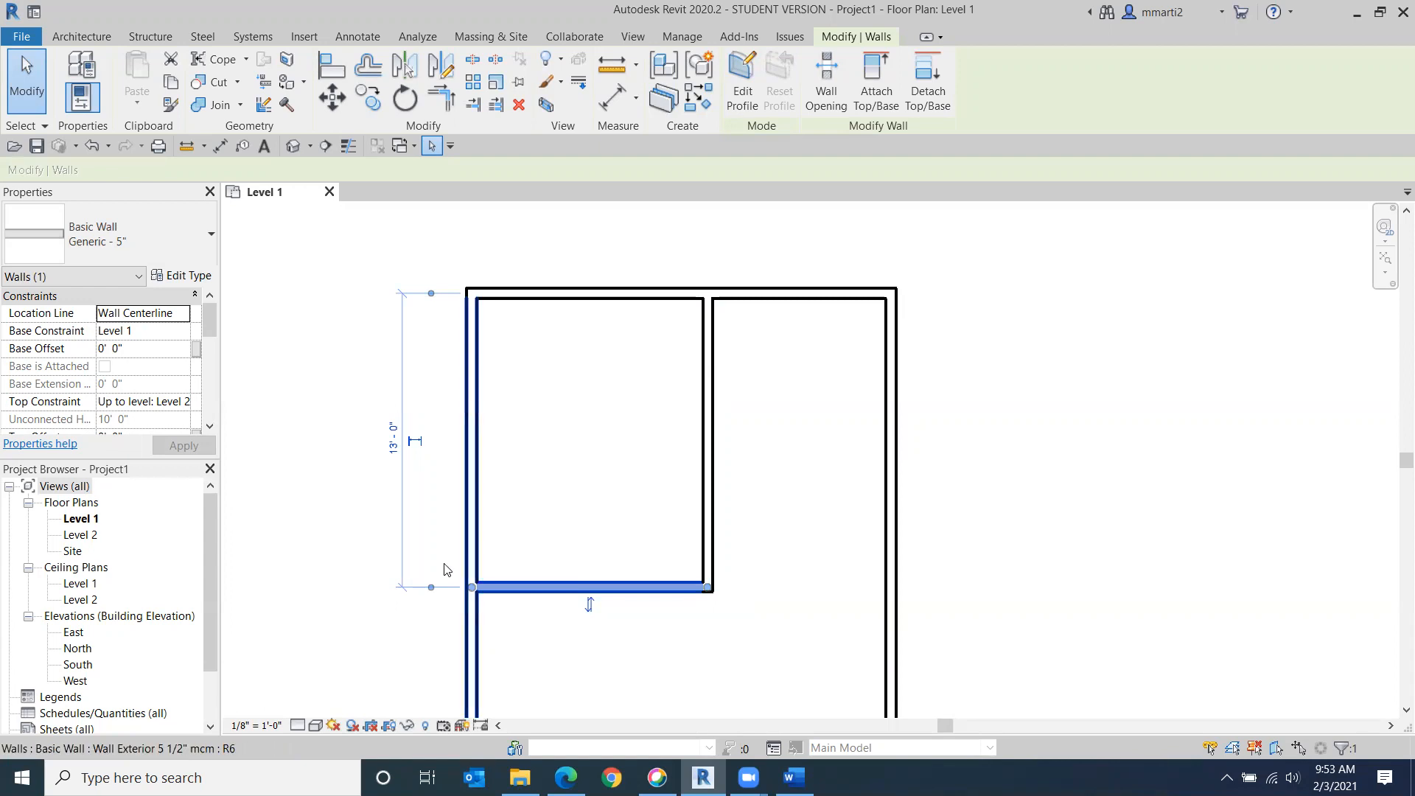
left_click(431, 588)
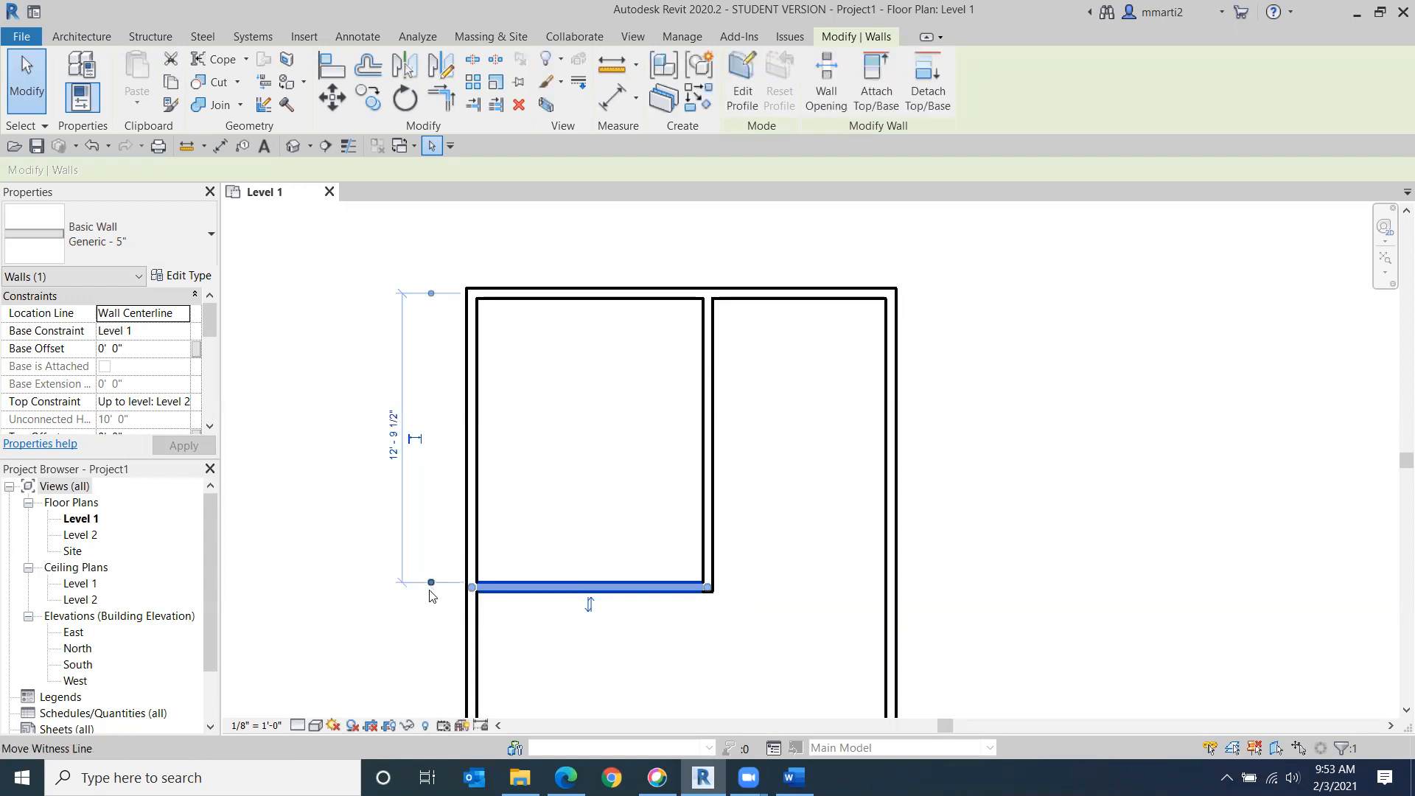
left_click(434, 294)
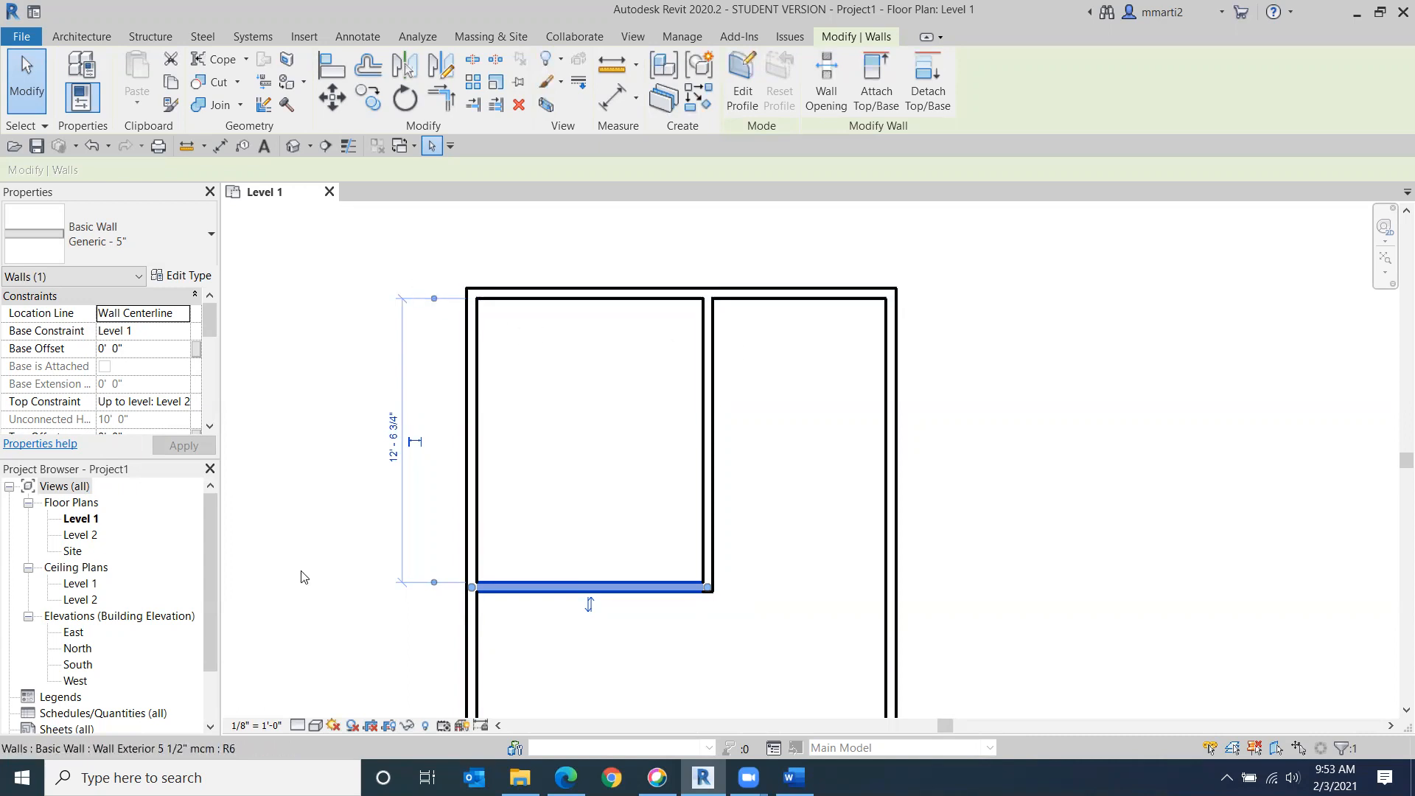
Step: Set the corner room's inside length to 12' and clear the selection
scroll(508, 580, "up", 3)
middle_click_drag(563, 560, 787, 592)
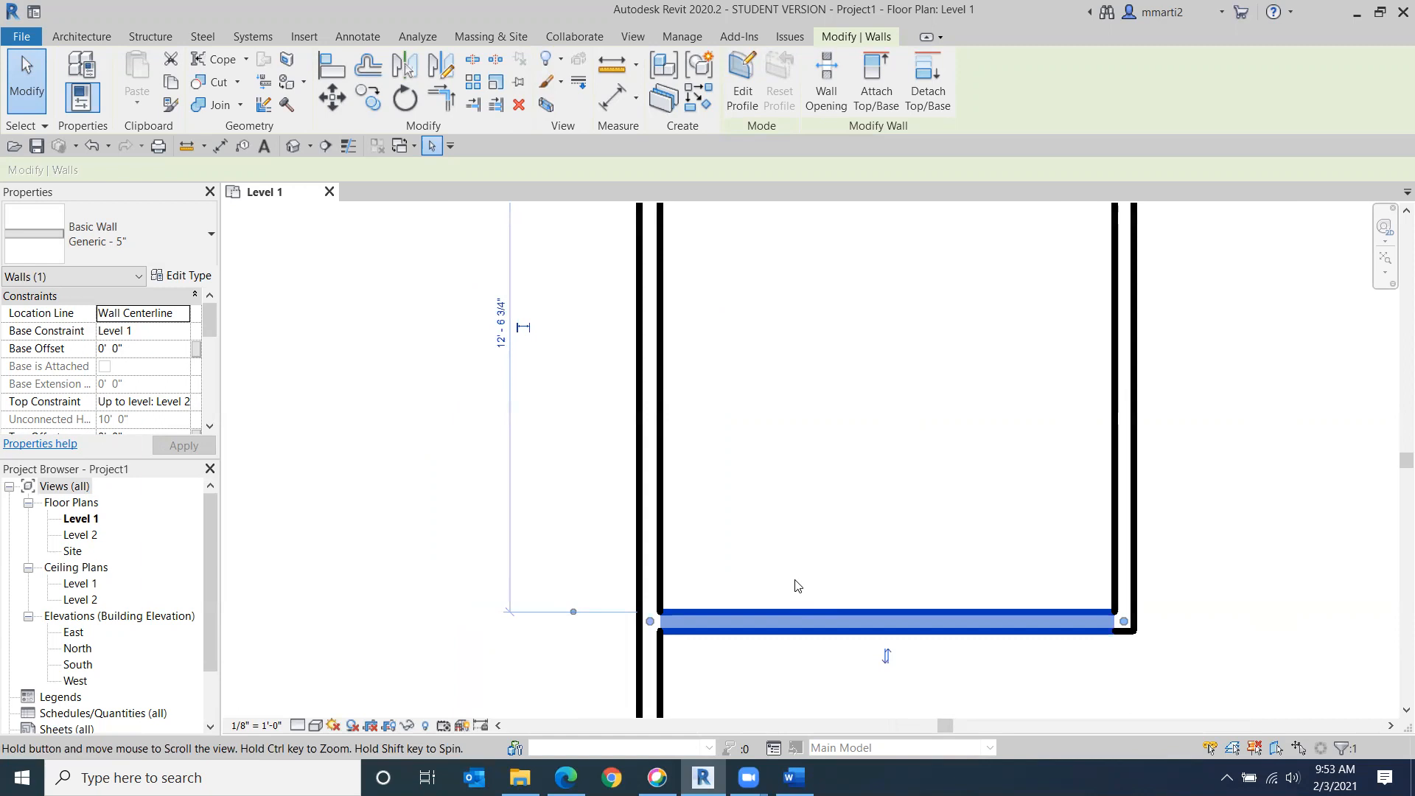
scroll(796, 531, "down", 3)
middle_click_drag(767, 521, 736, 542)
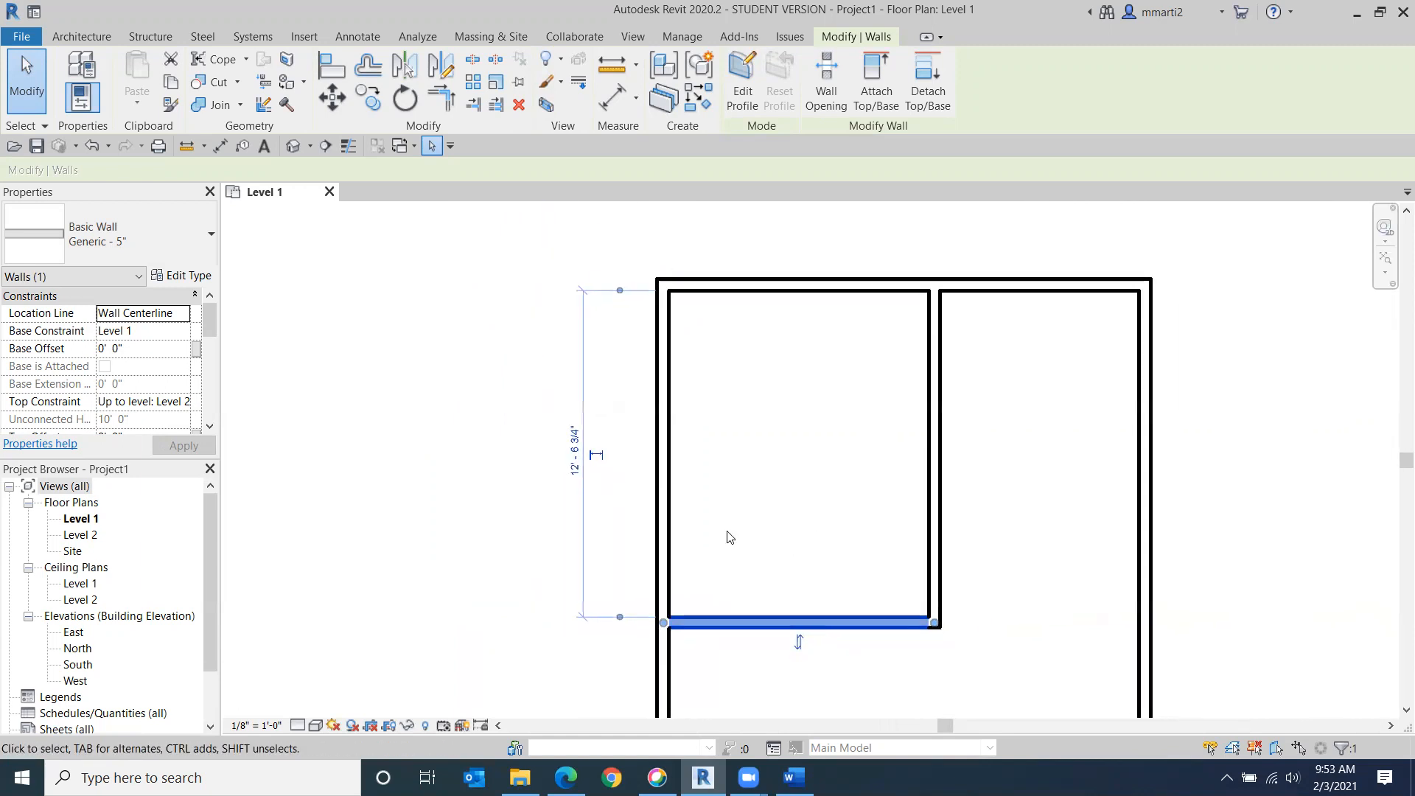
left_click(578, 465)
type("12")
key("Return")
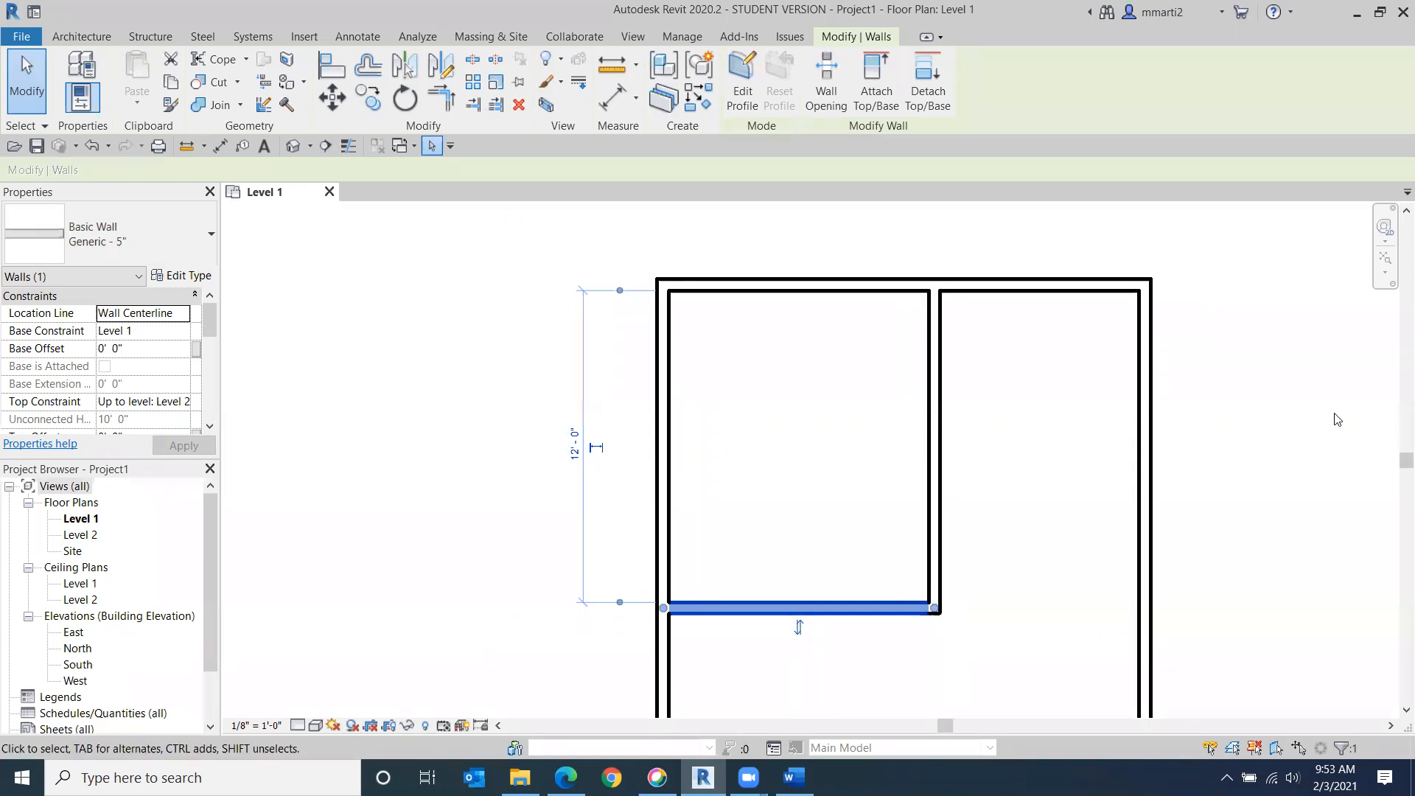
scroll(1306, 427, "down", 2)
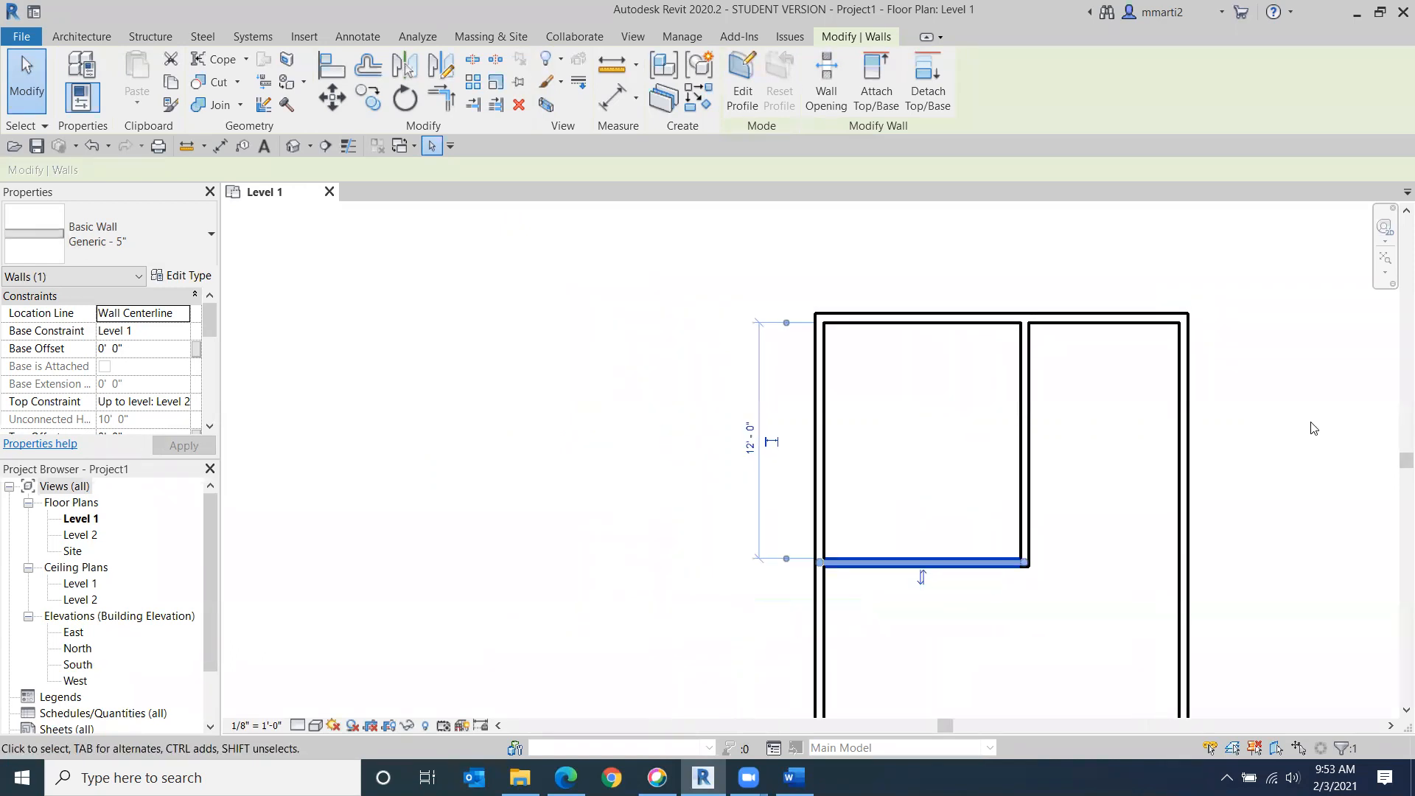
left_click(543, 364)
middle_click_drag(657, 395, 369, 308)
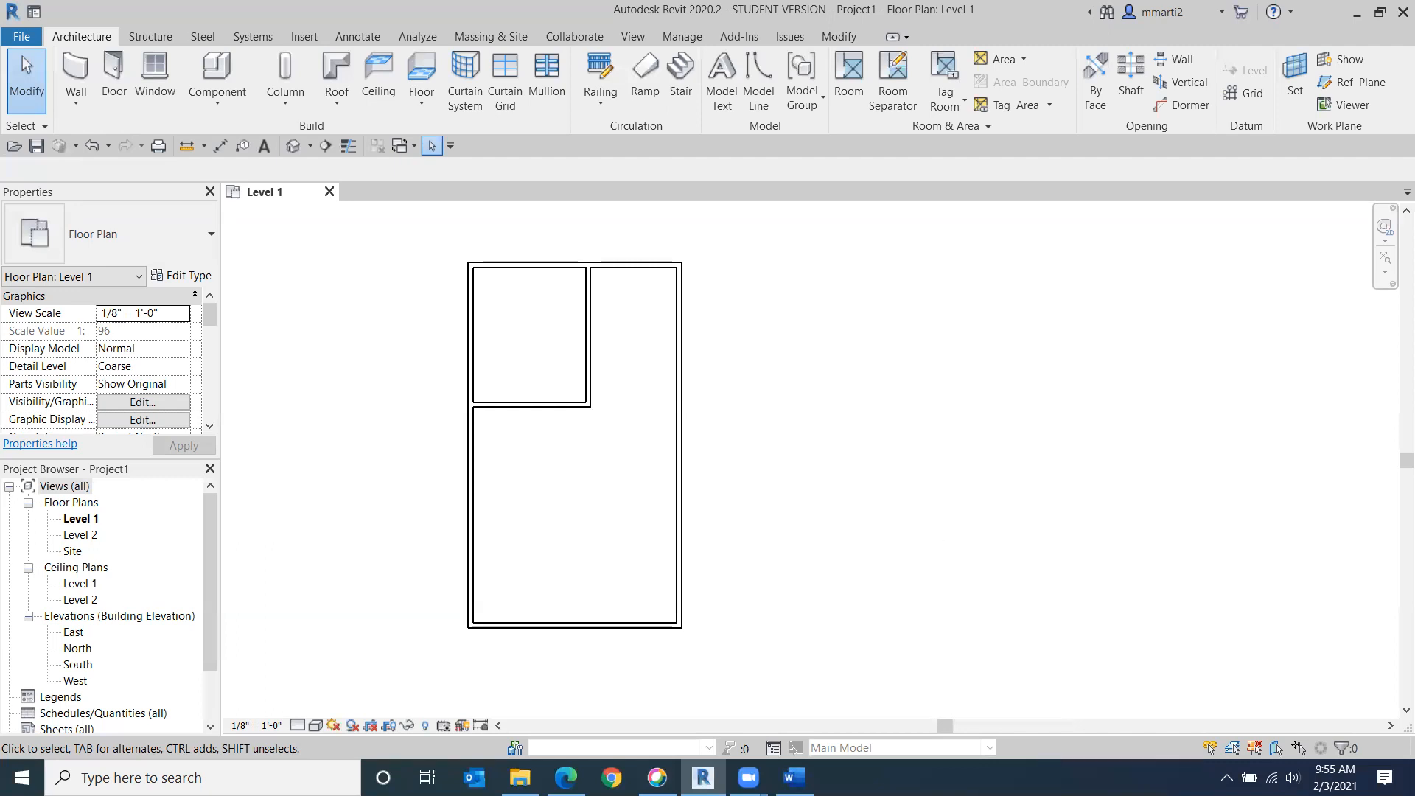
Step: Switch to Word to check the wall sizes in the class outline and return to Revit
left_click(794, 777)
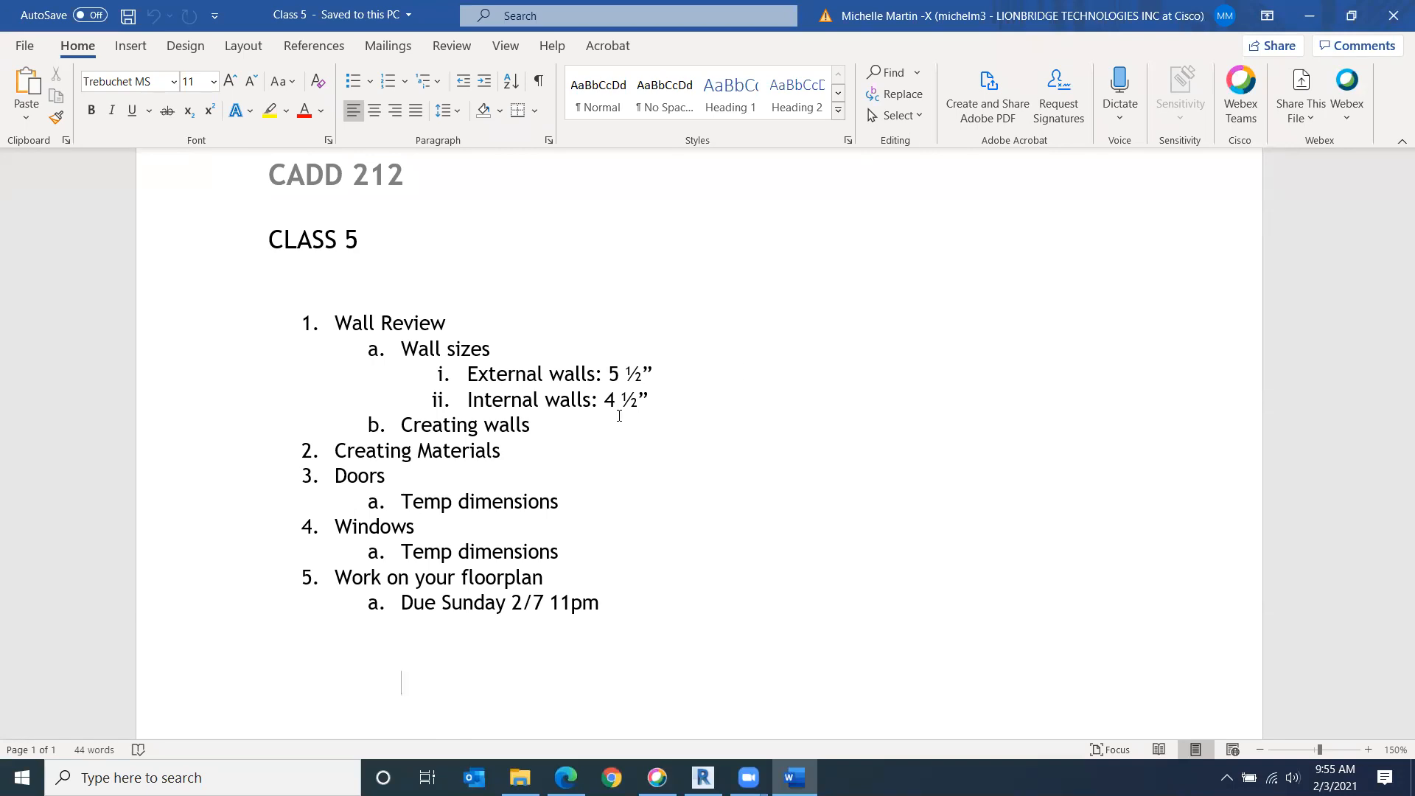
mouse_move(703, 778)
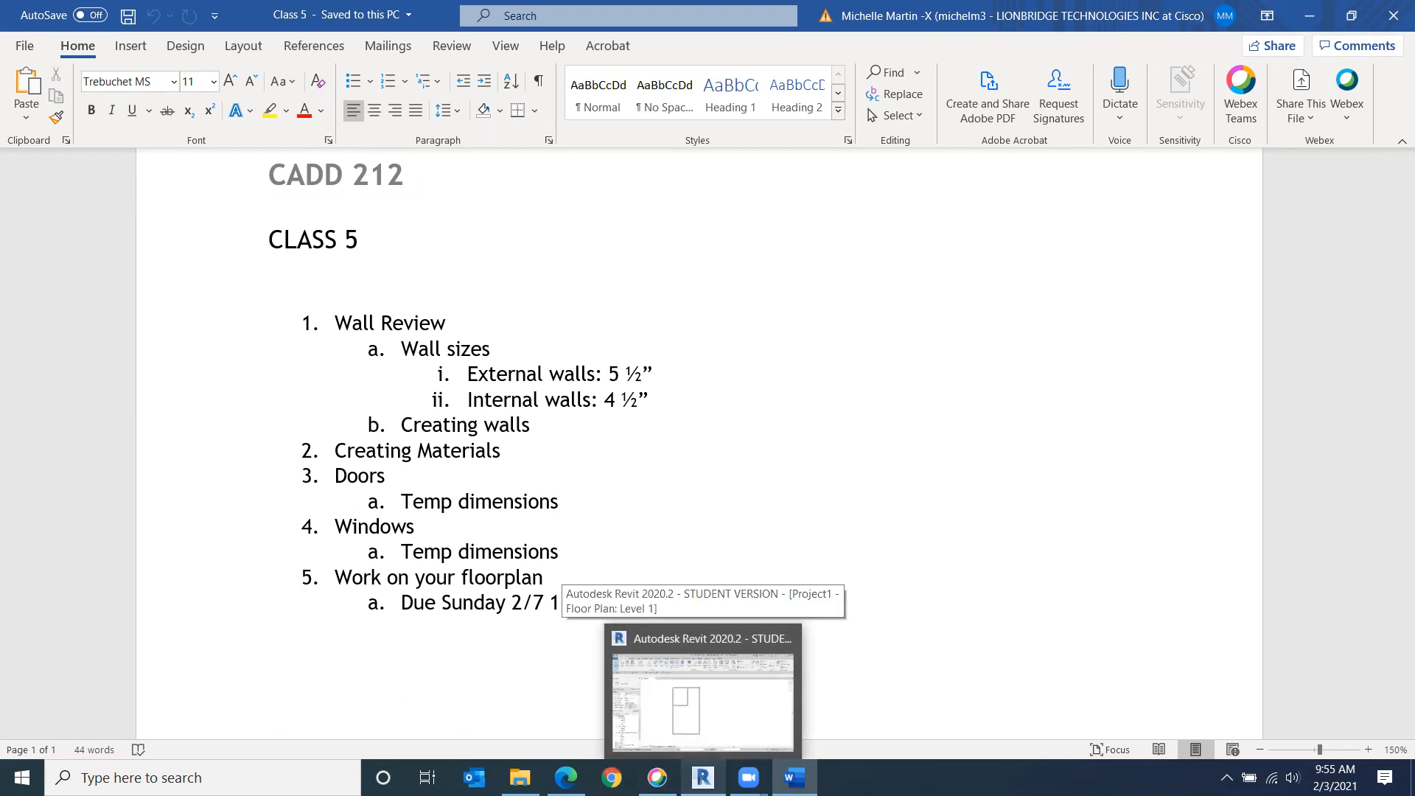
left_click(703, 777)
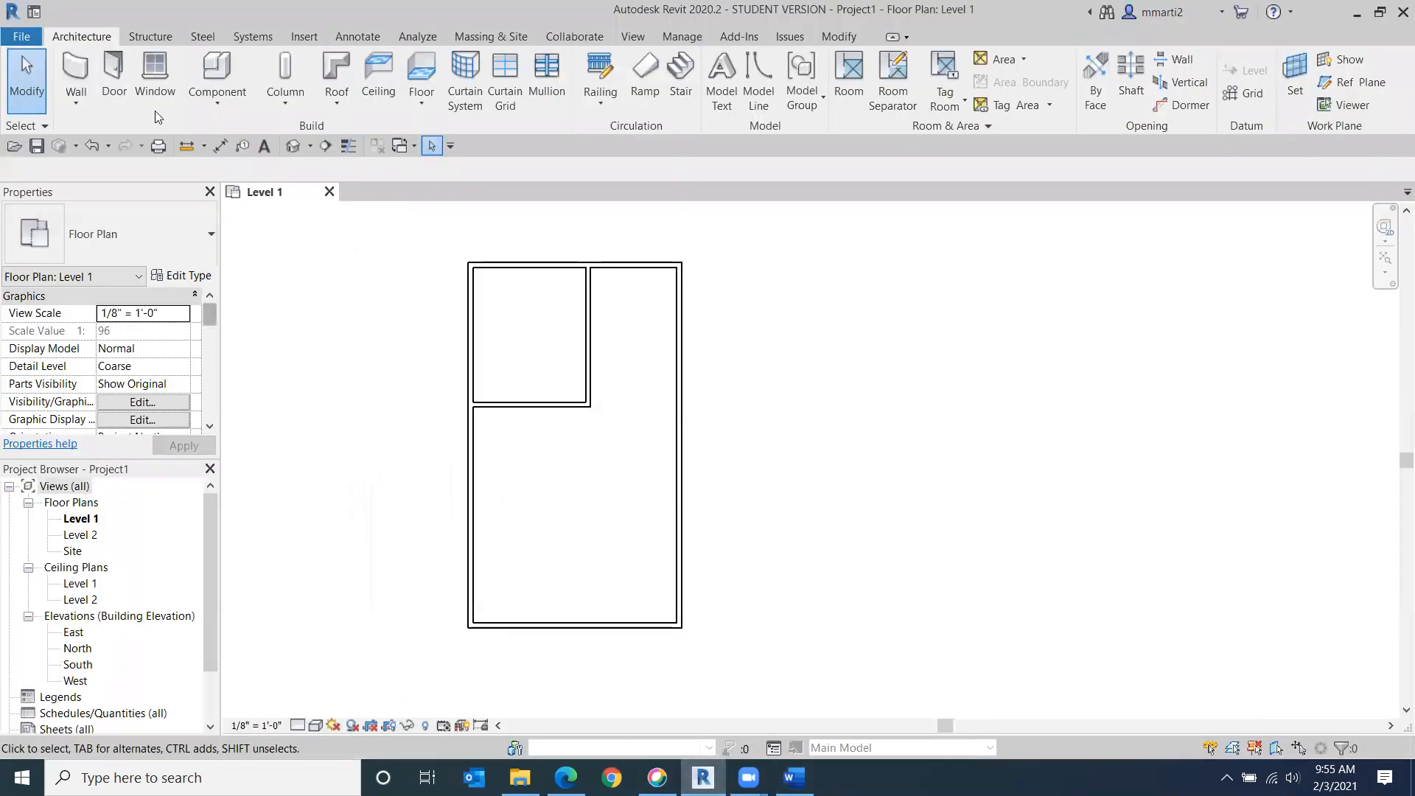
left_click(76, 81)
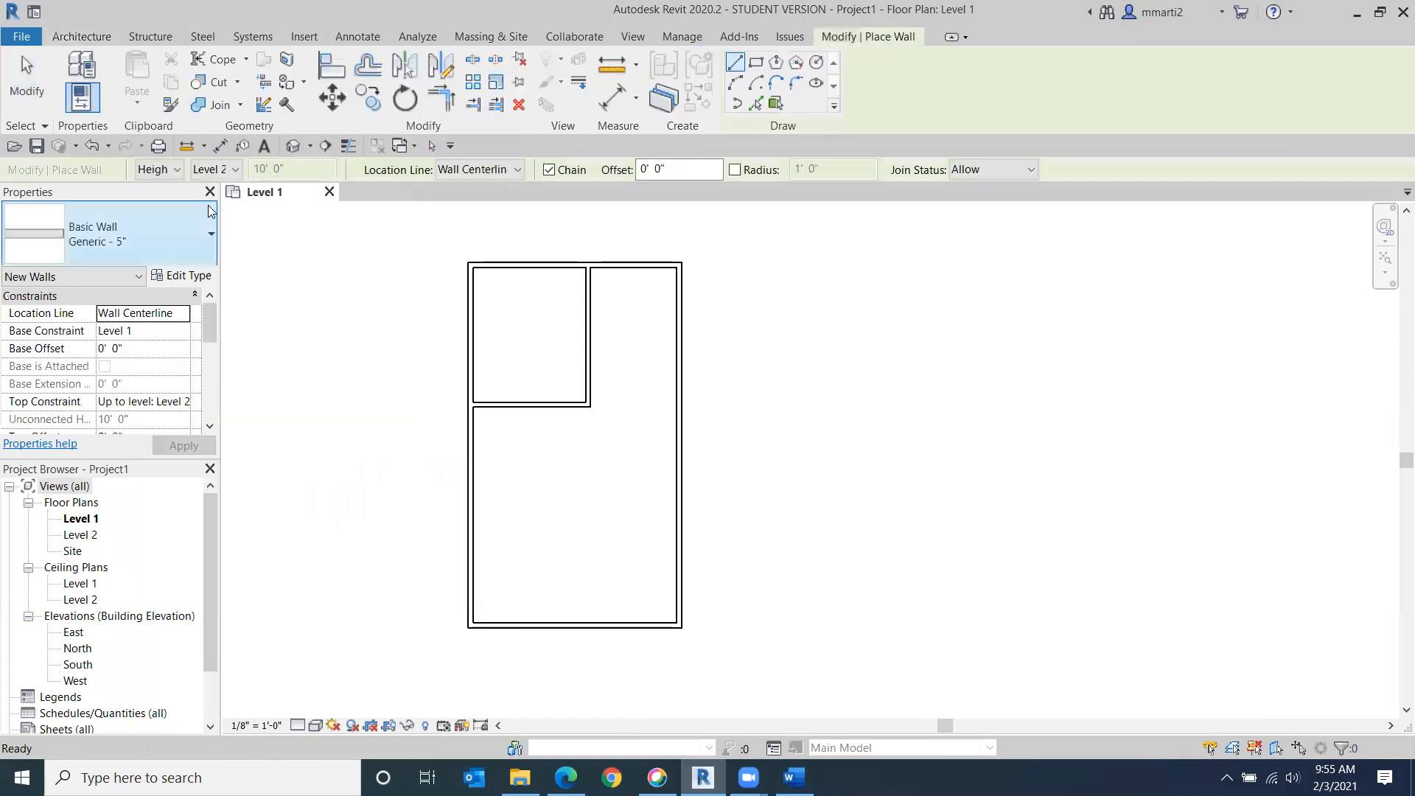
left_click(200, 224)
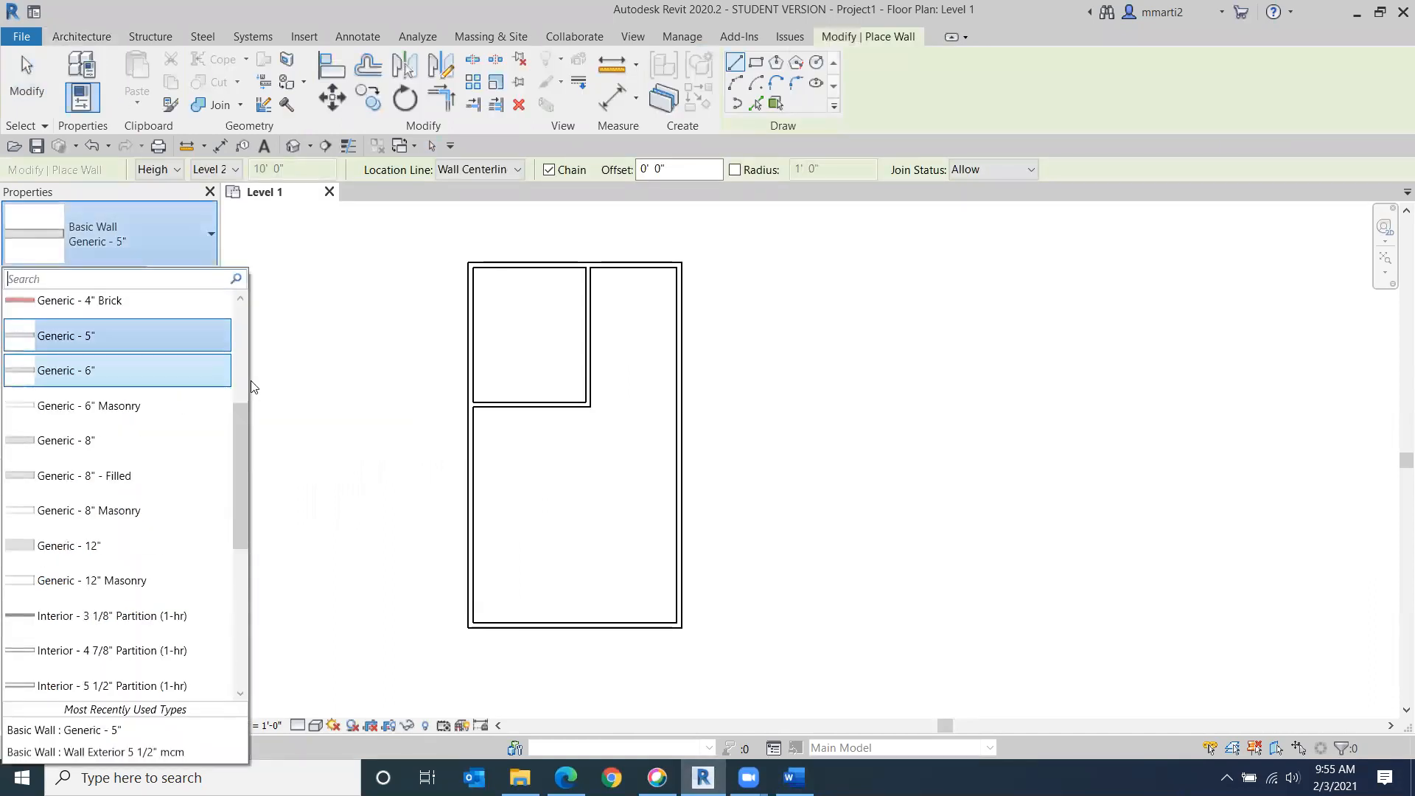
left_click_drag(245, 420, 236, 573)
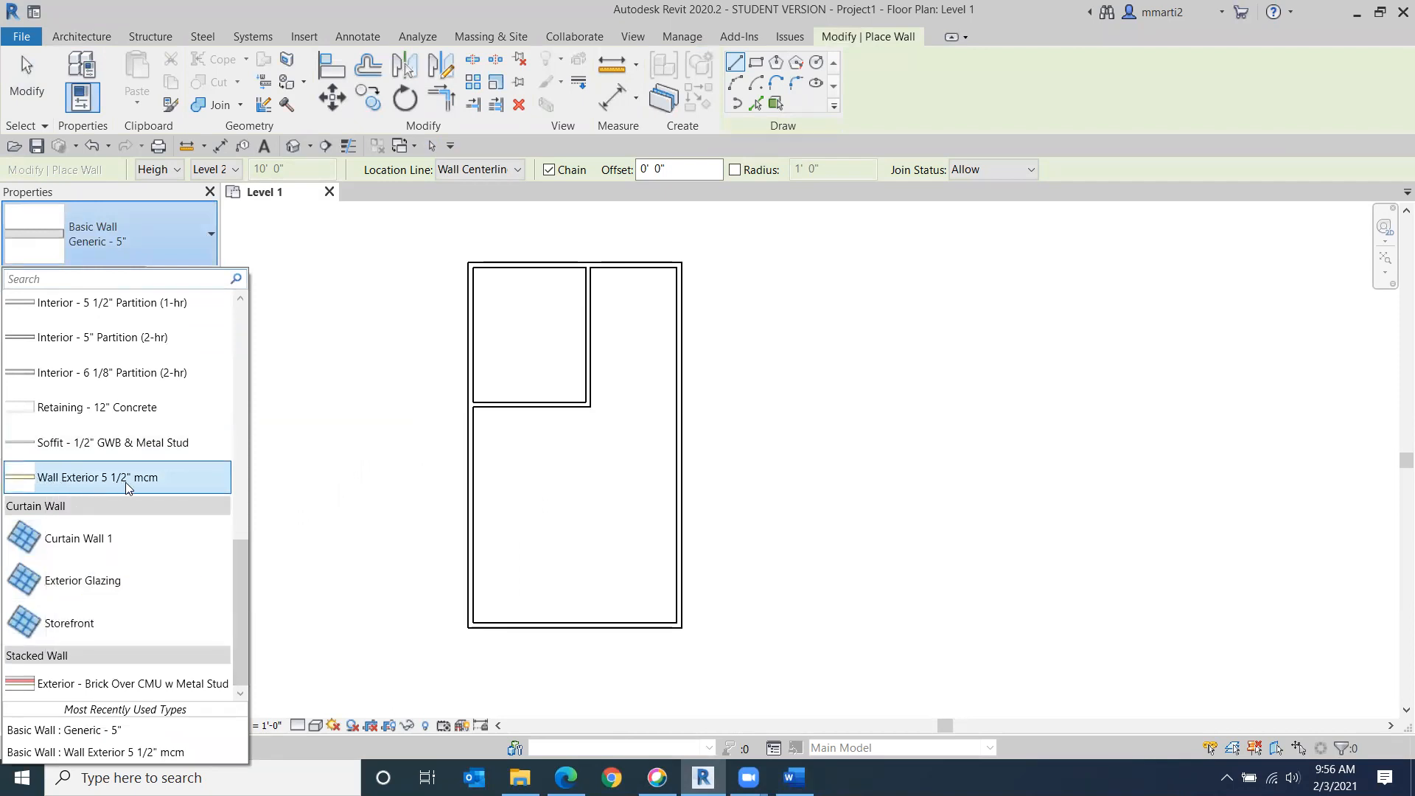
left_click(356, 414)
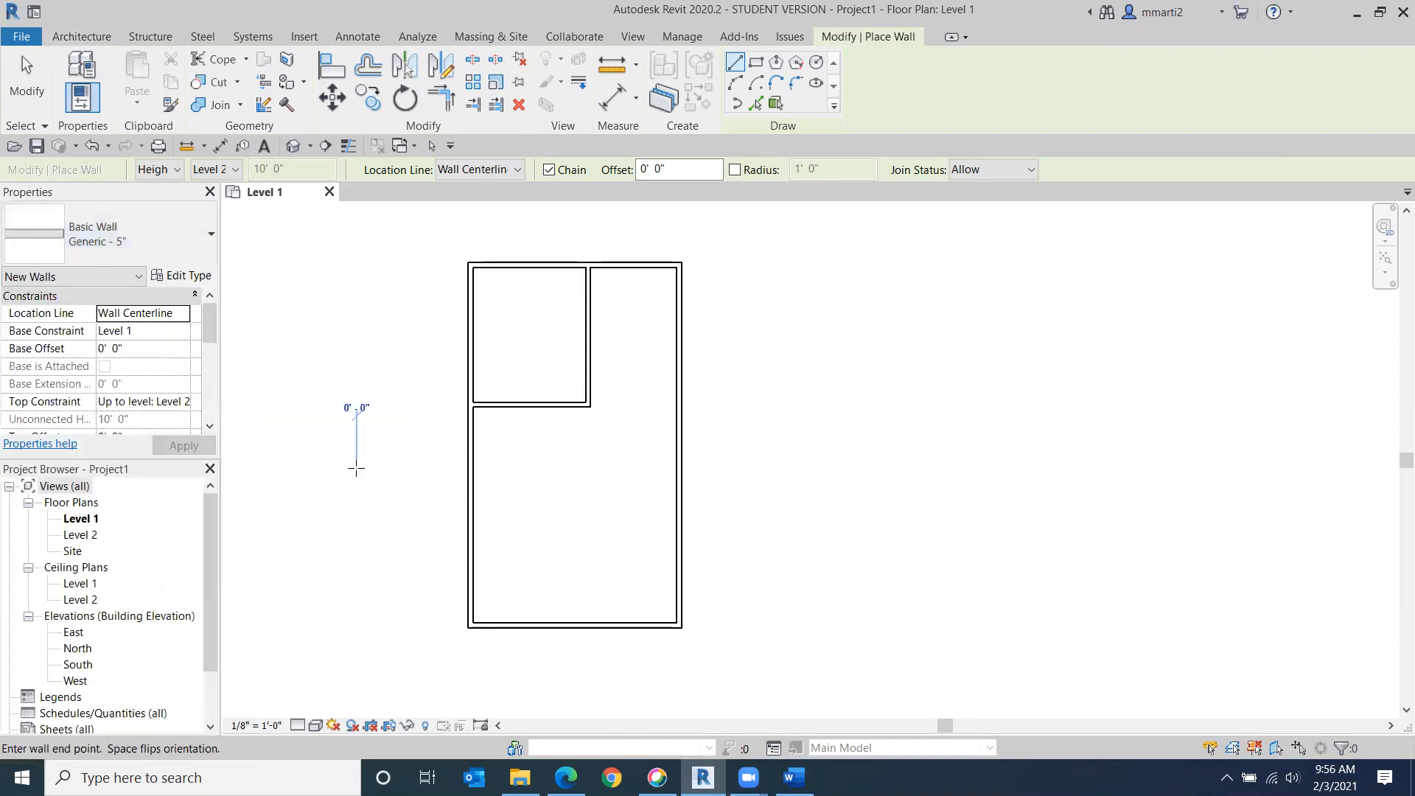
left_click(26, 78)
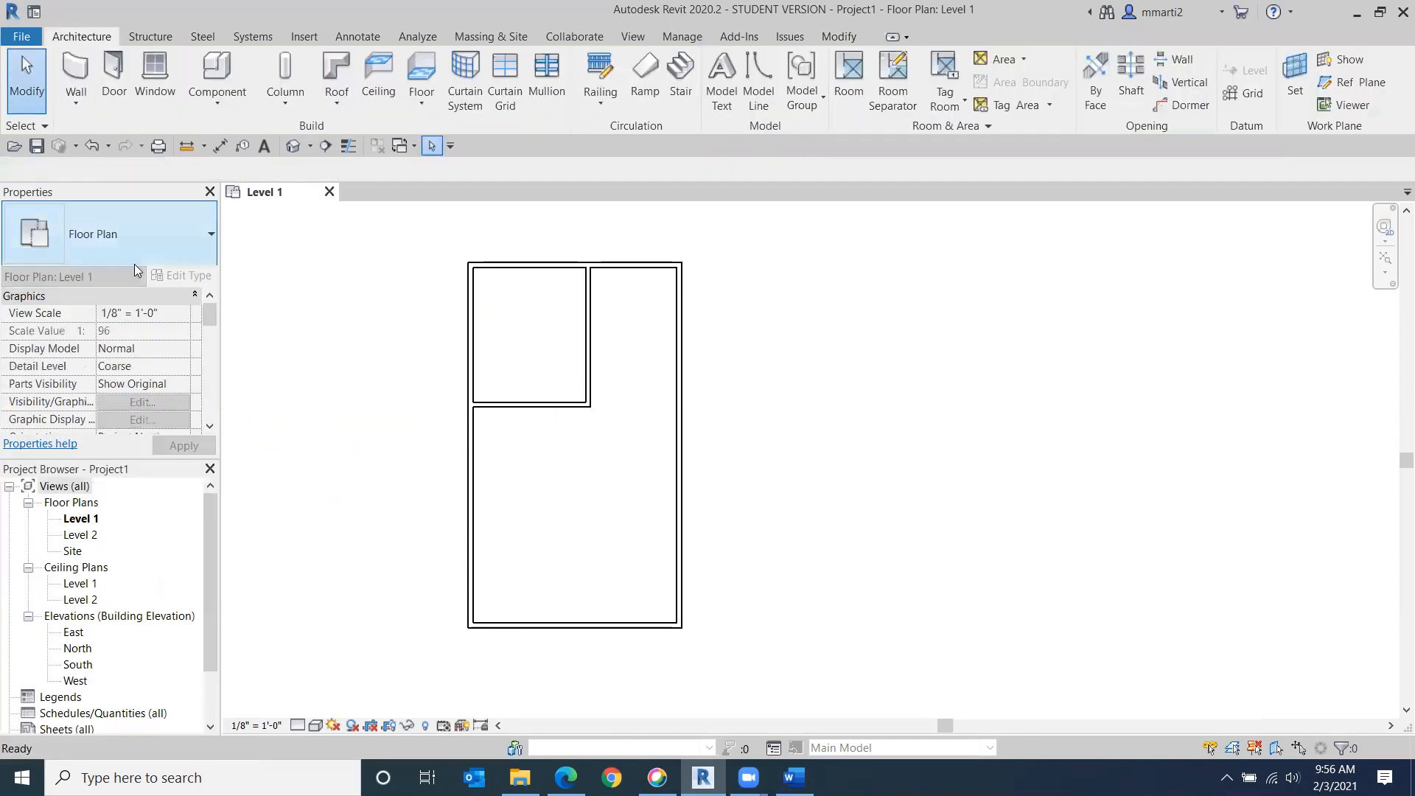
Step: Change the horizontal interior wall's type to Wall Exterior 5 1/2" mcm
left_click(539, 405)
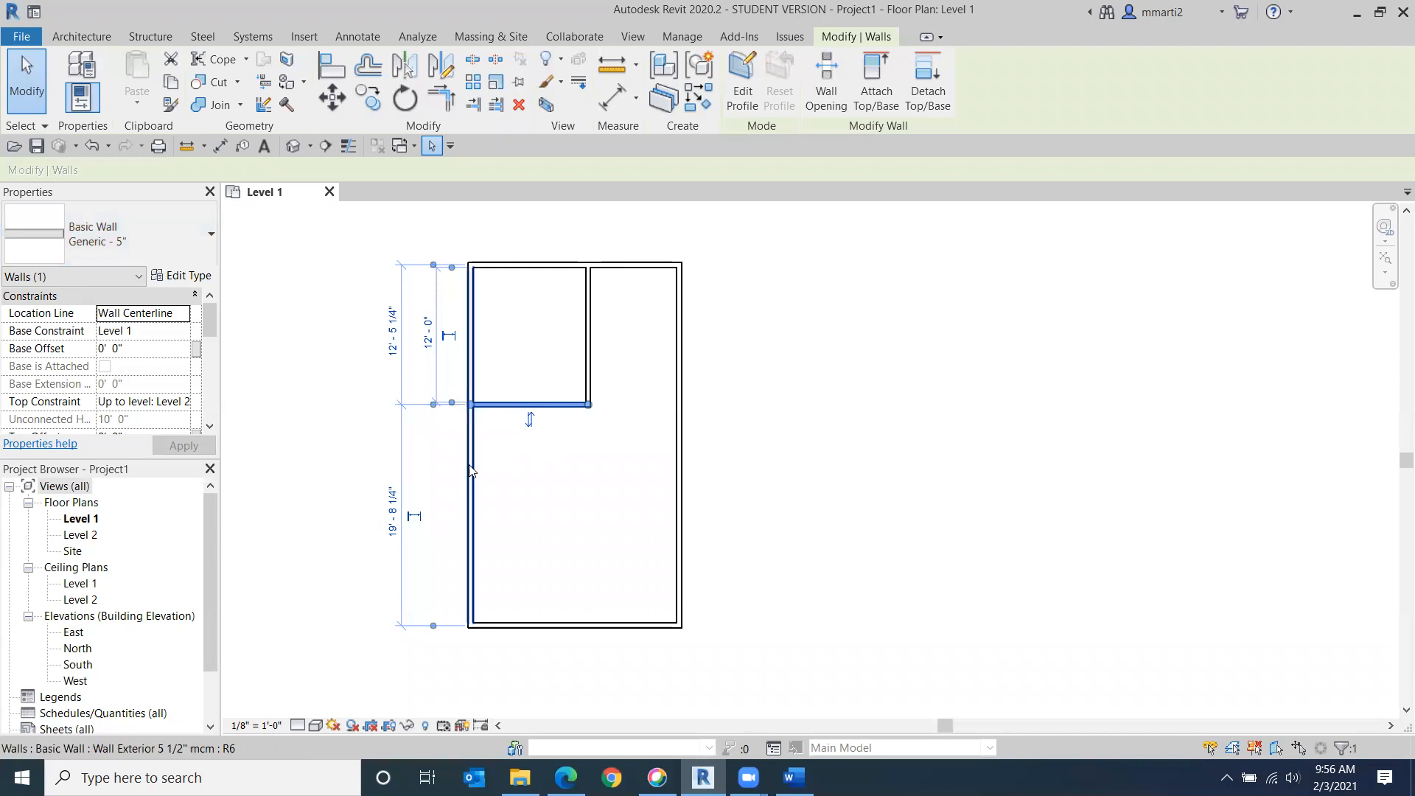
left_click(206, 243)
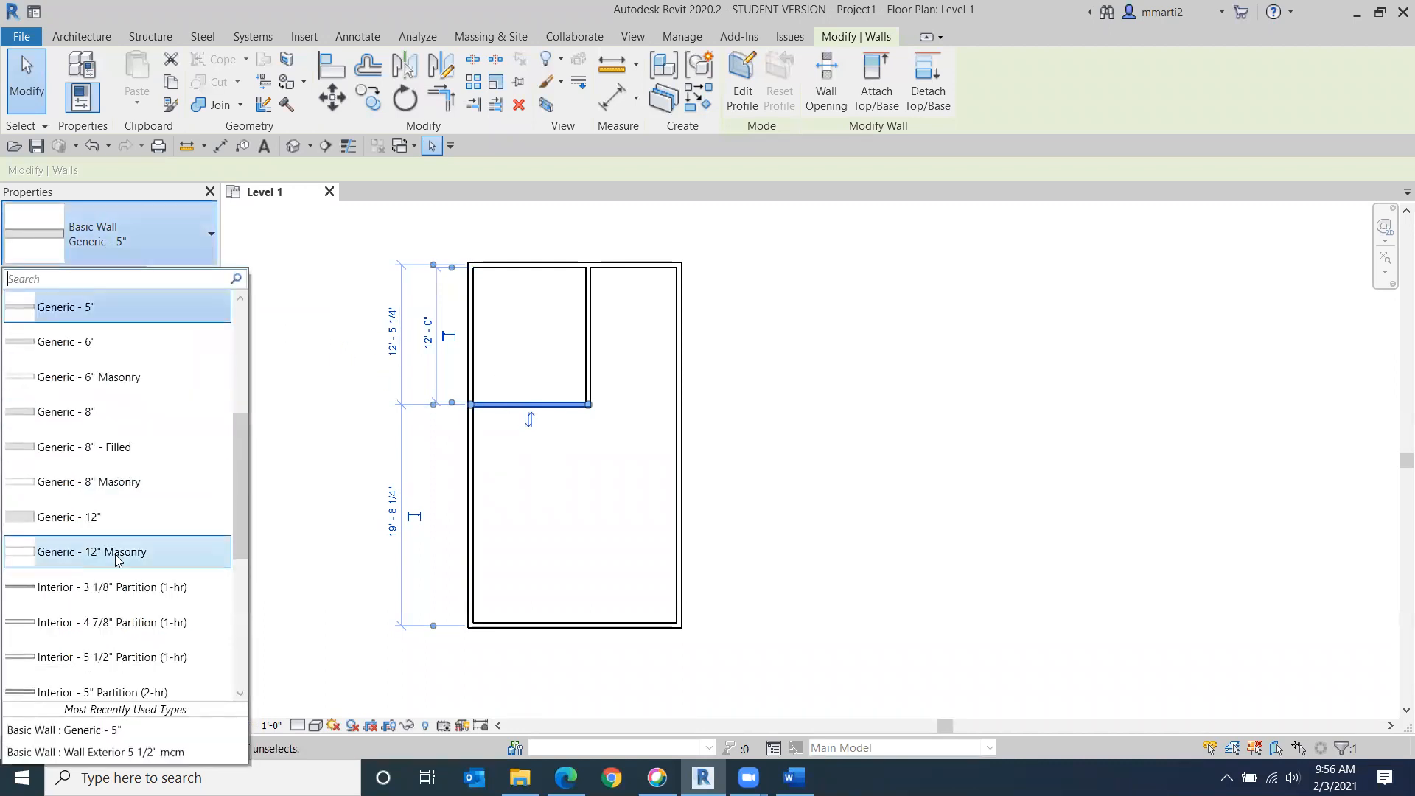
scroll(115, 560, "down", 5)
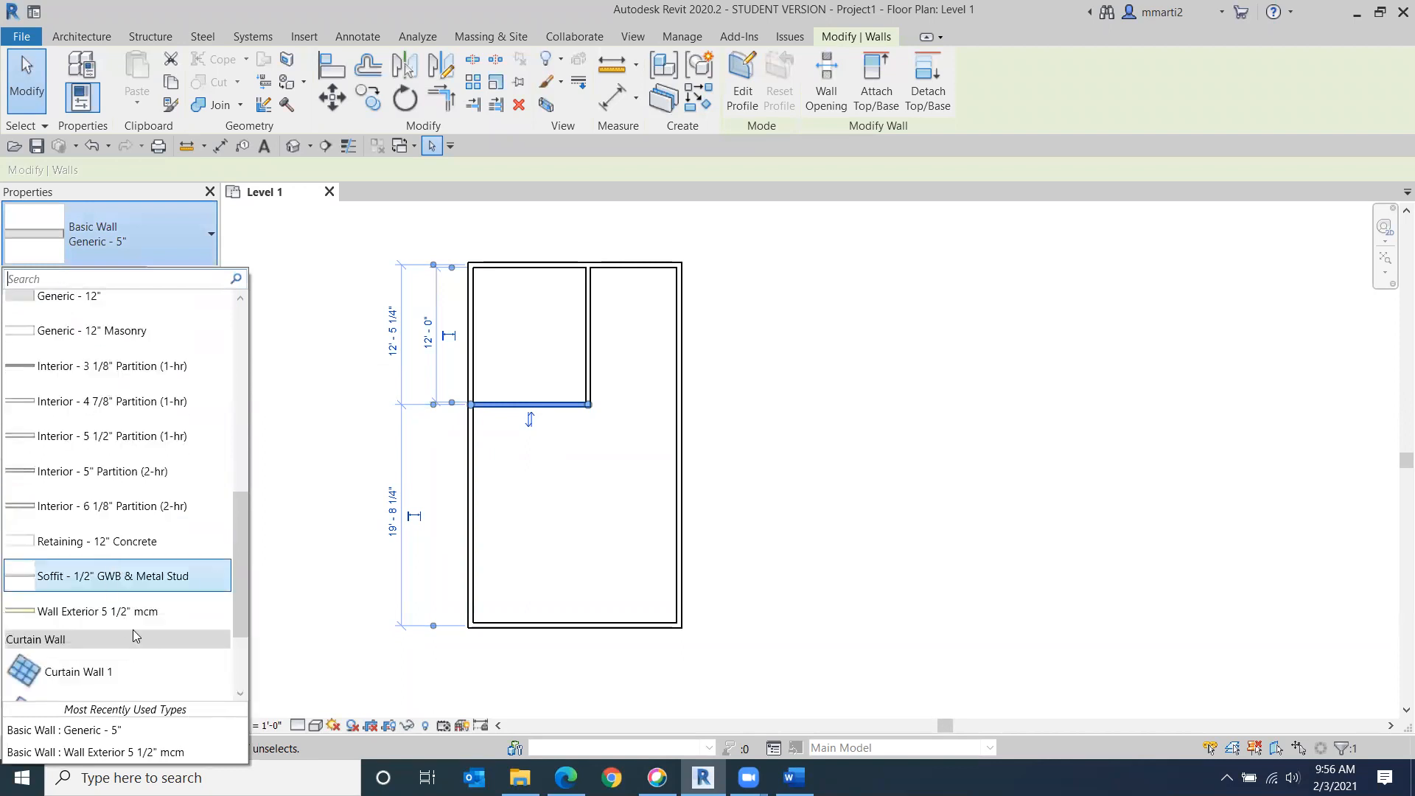
left_click(100, 612)
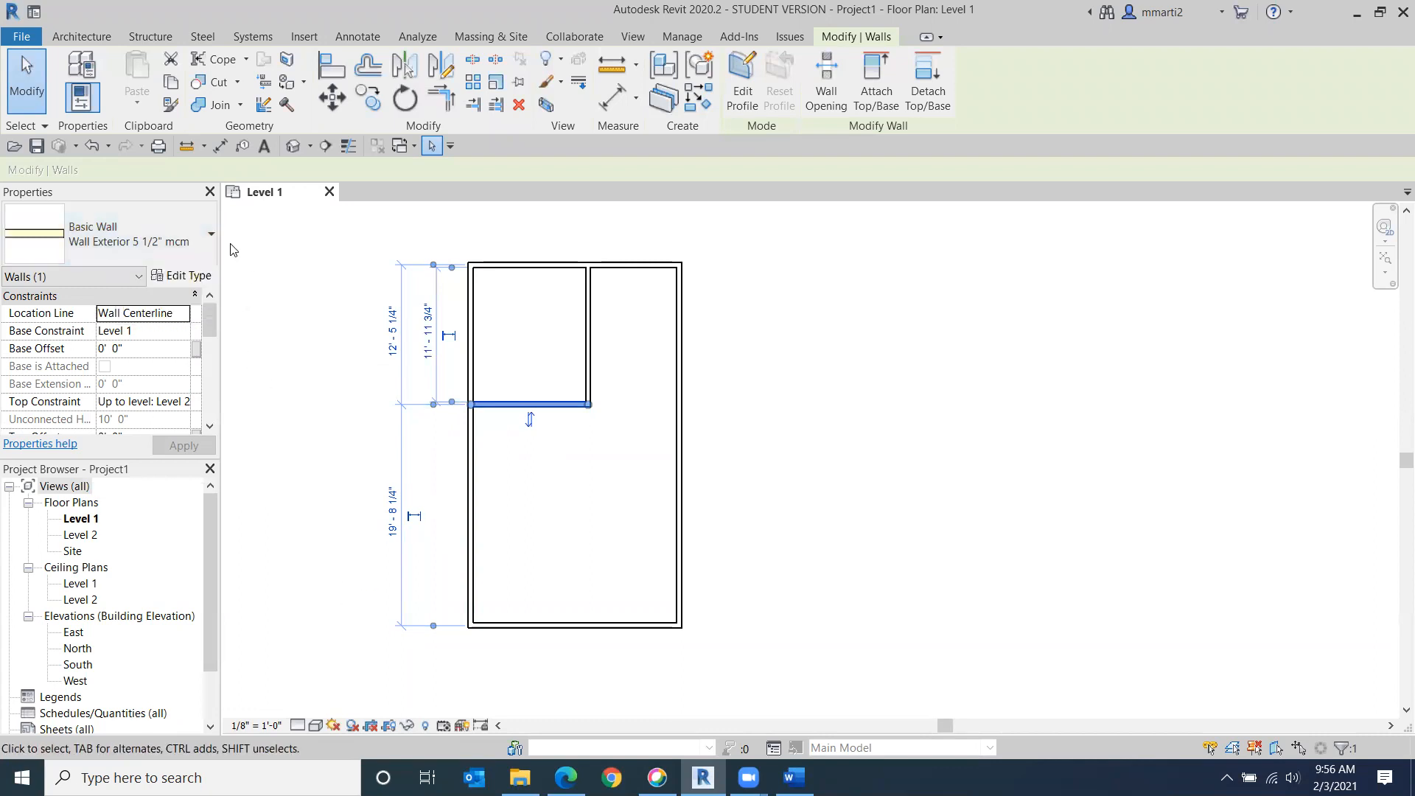
Step: Switch the selected horizontal interior wall to the Generic - 4" Brick type and clear the selection
left_click(210, 235)
left_click_drag(244, 549, 190, 391)
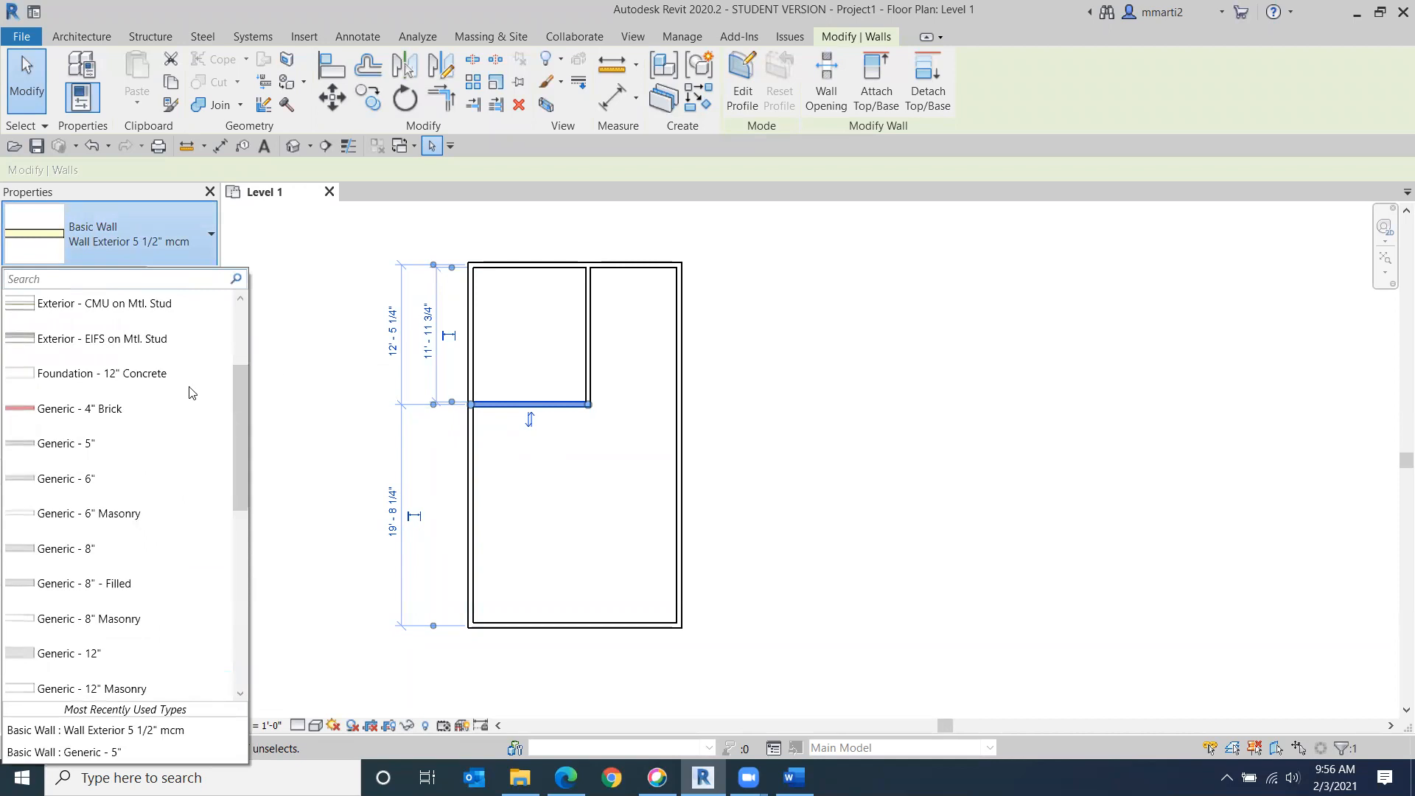
left_click(120, 415)
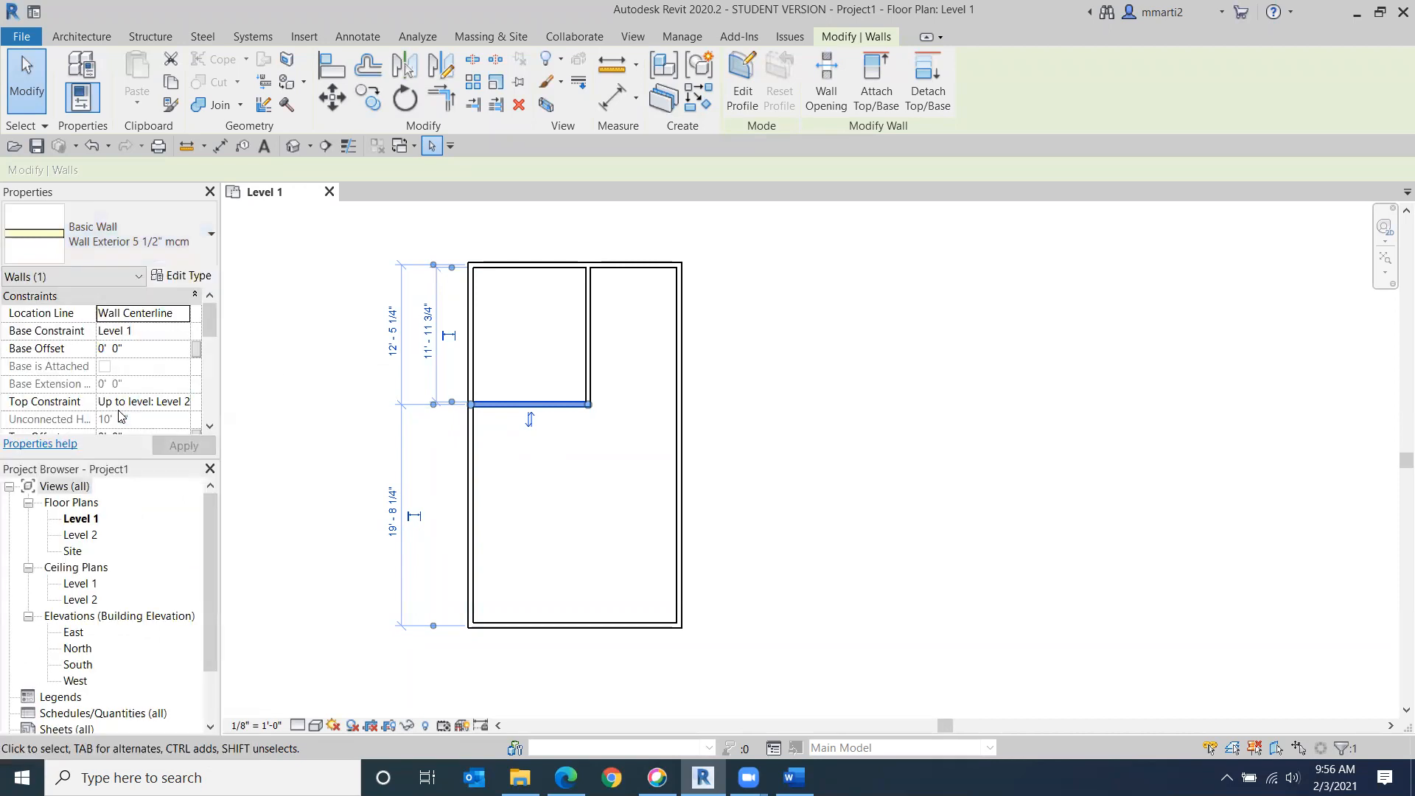
left_click(293, 427)
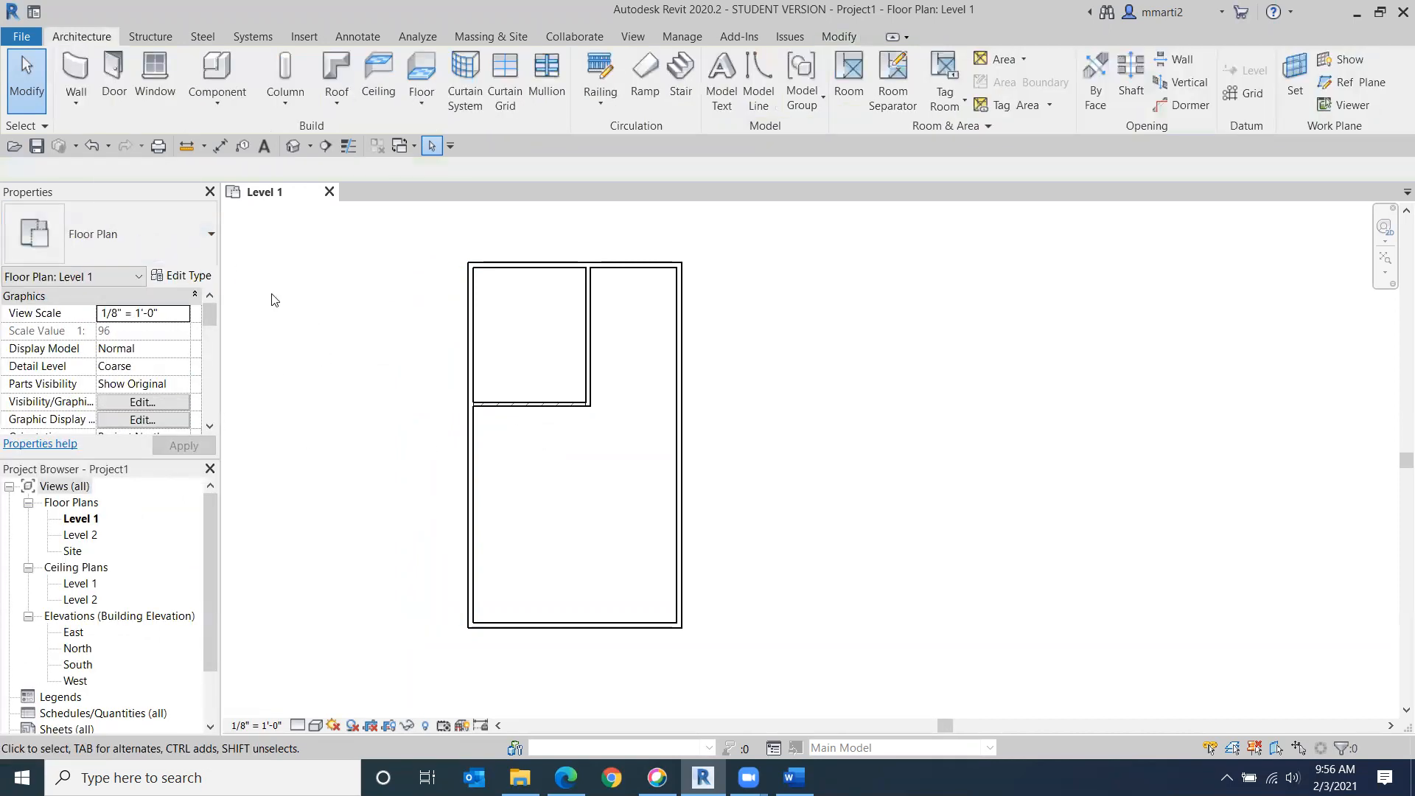
Step: Select the corner room's horizontal interior wall again and set its type back to Wall Exterior 5 1/2" mcm
left_click(516, 404)
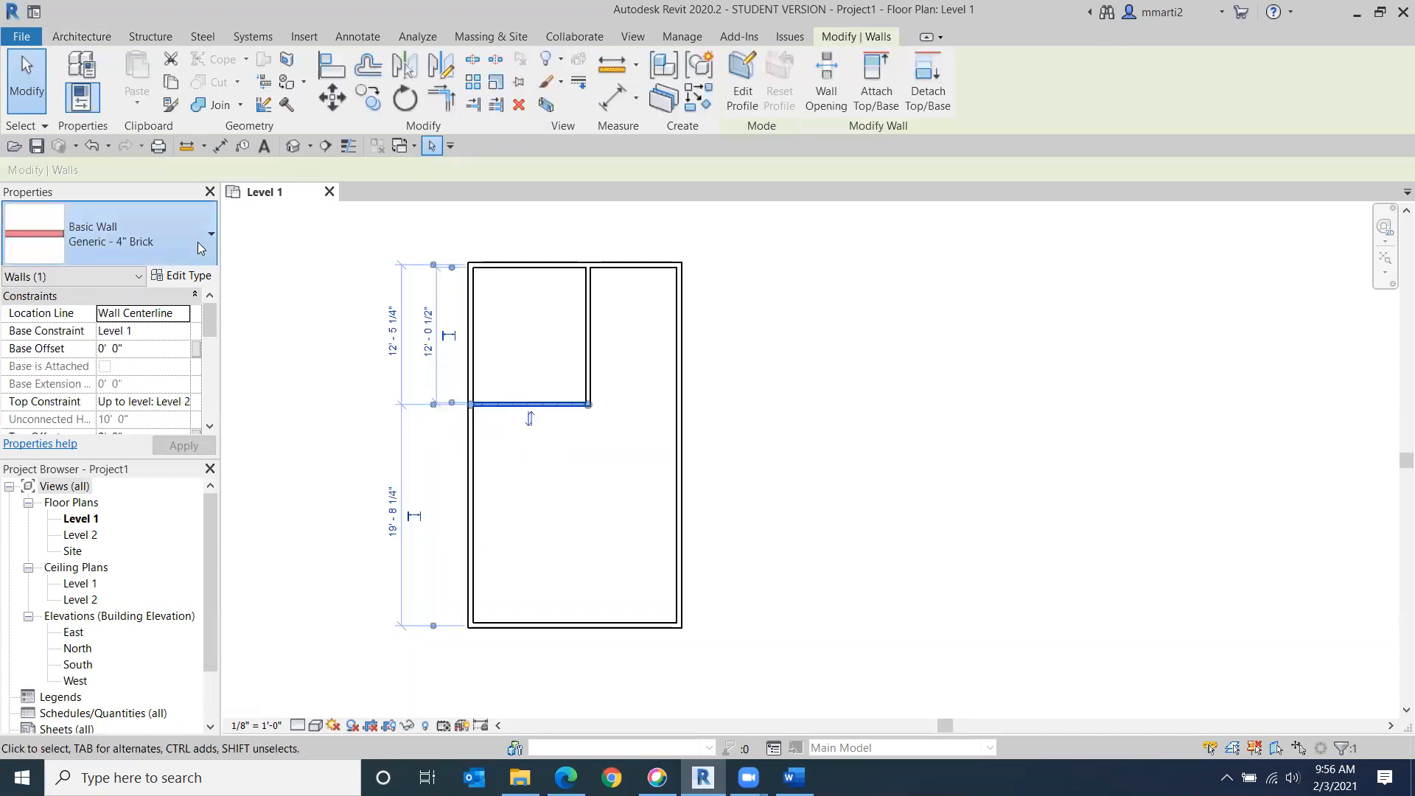
left_click(201, 248)
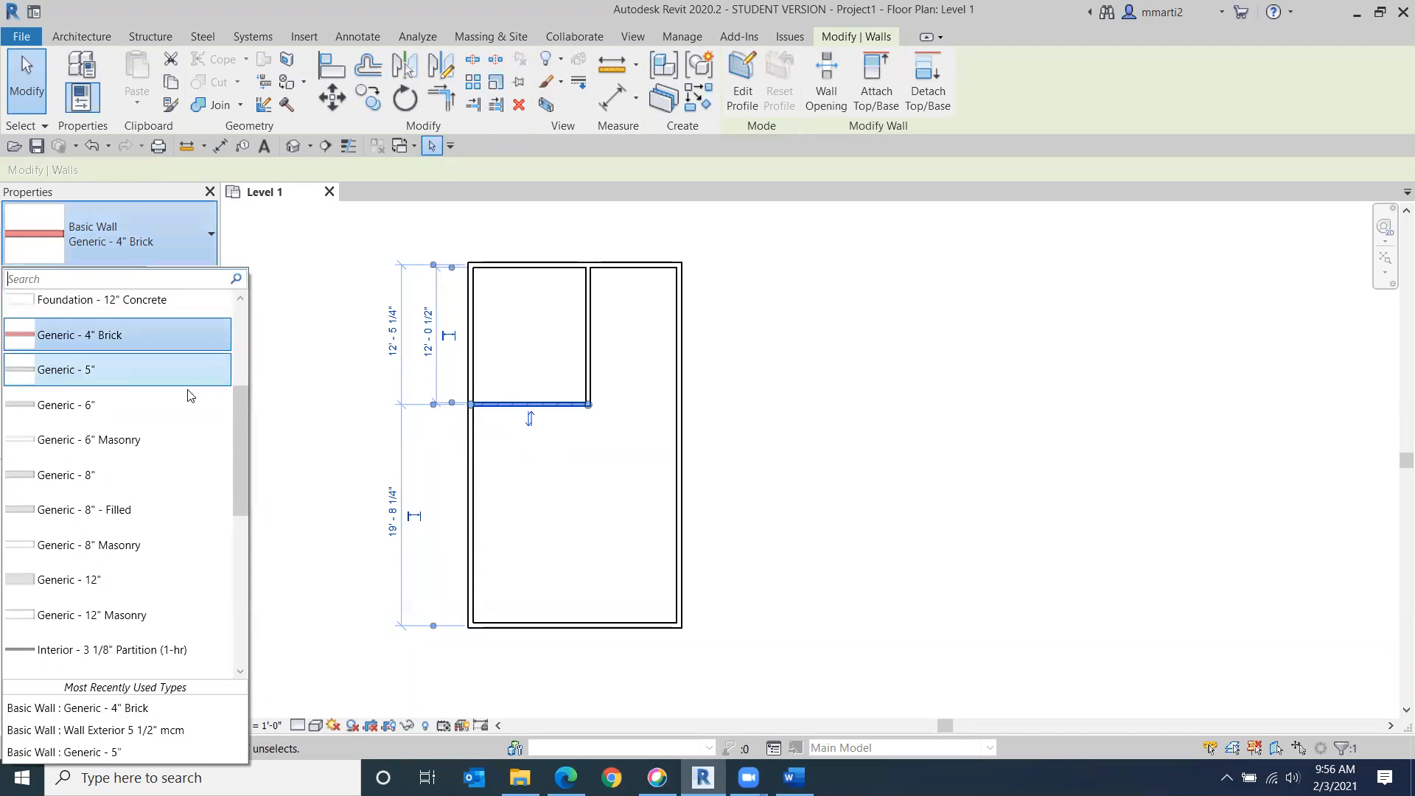
left_click_drag(246, 426, 243, 572)
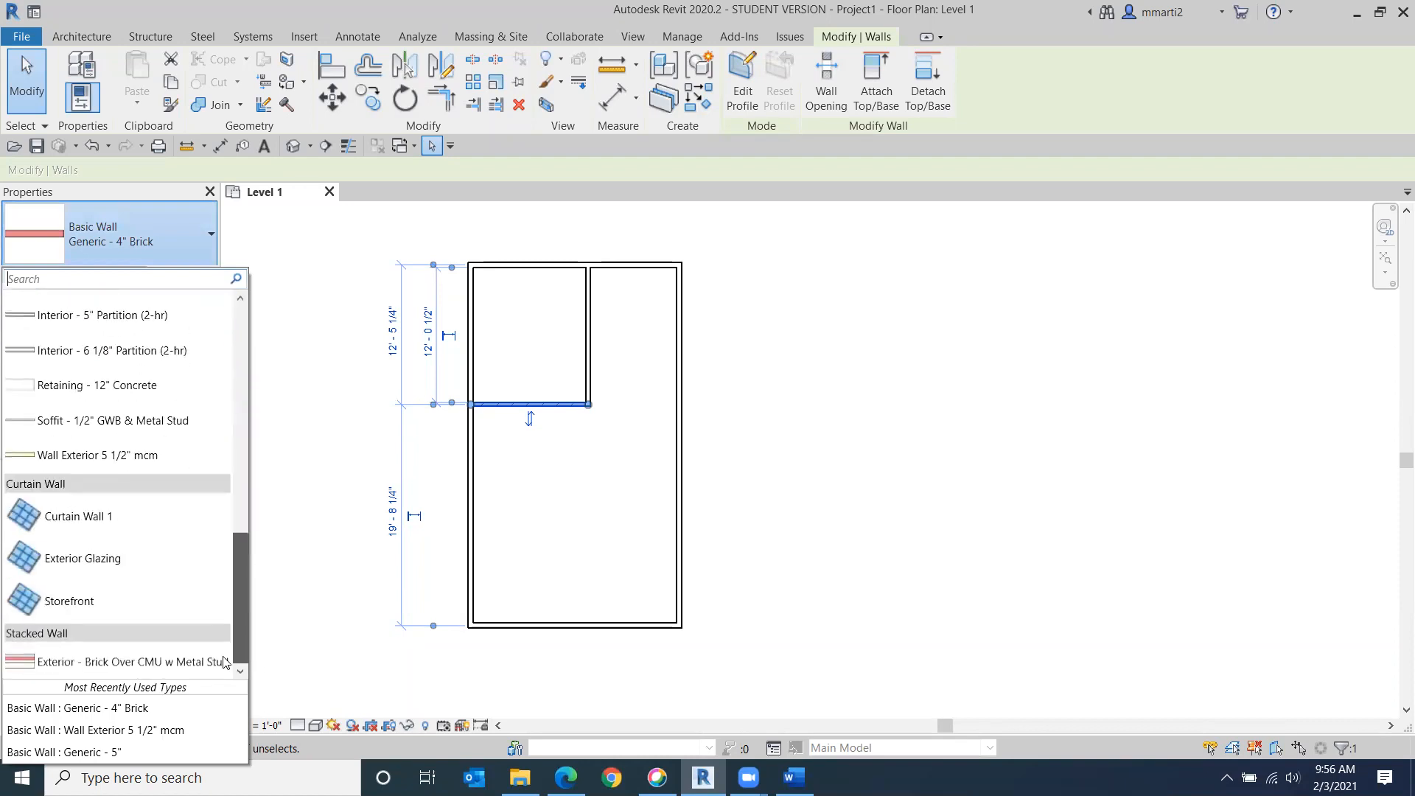
left_click(133, 457)
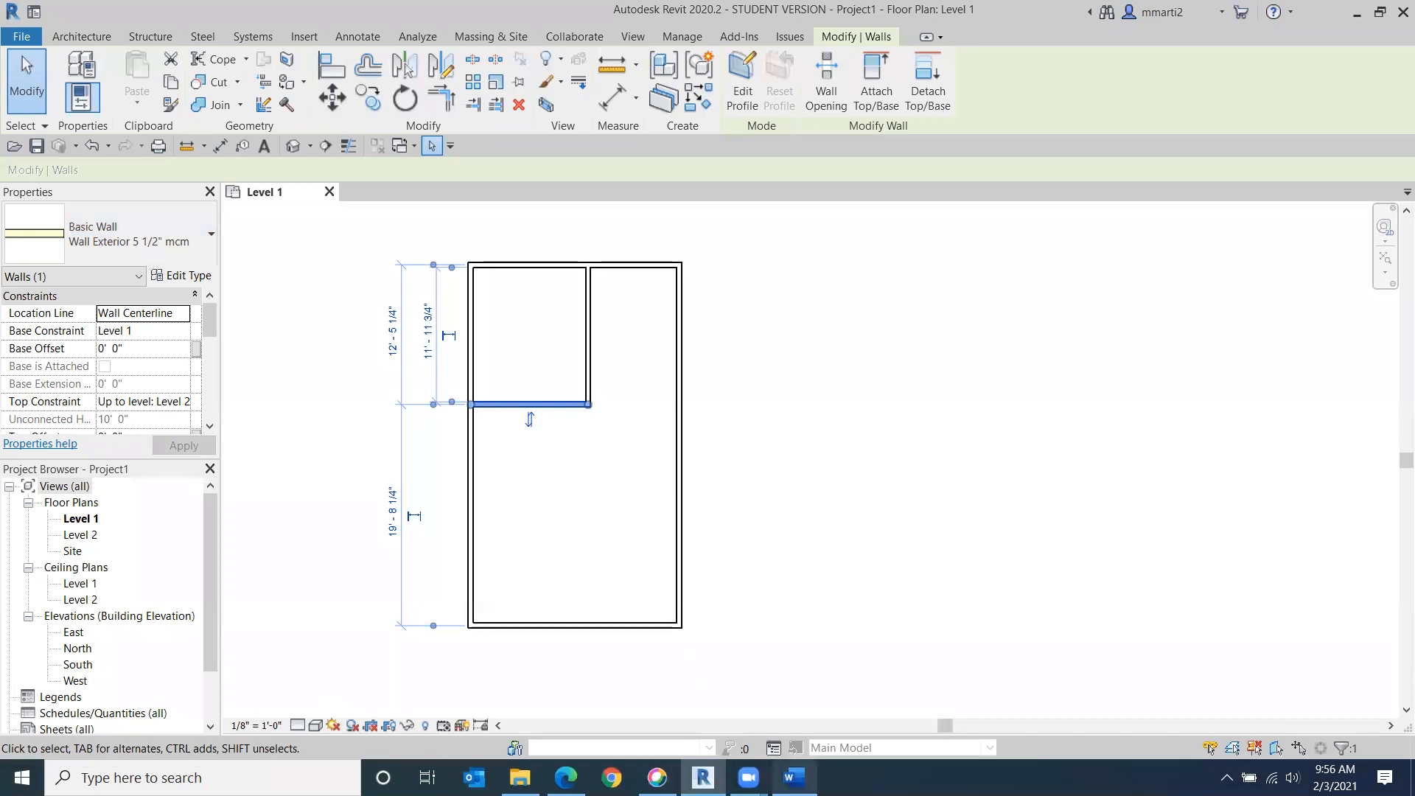
Step: Switch to Word to review the class outline, return to Revit and clear the wall selection
left_click(794, 778)
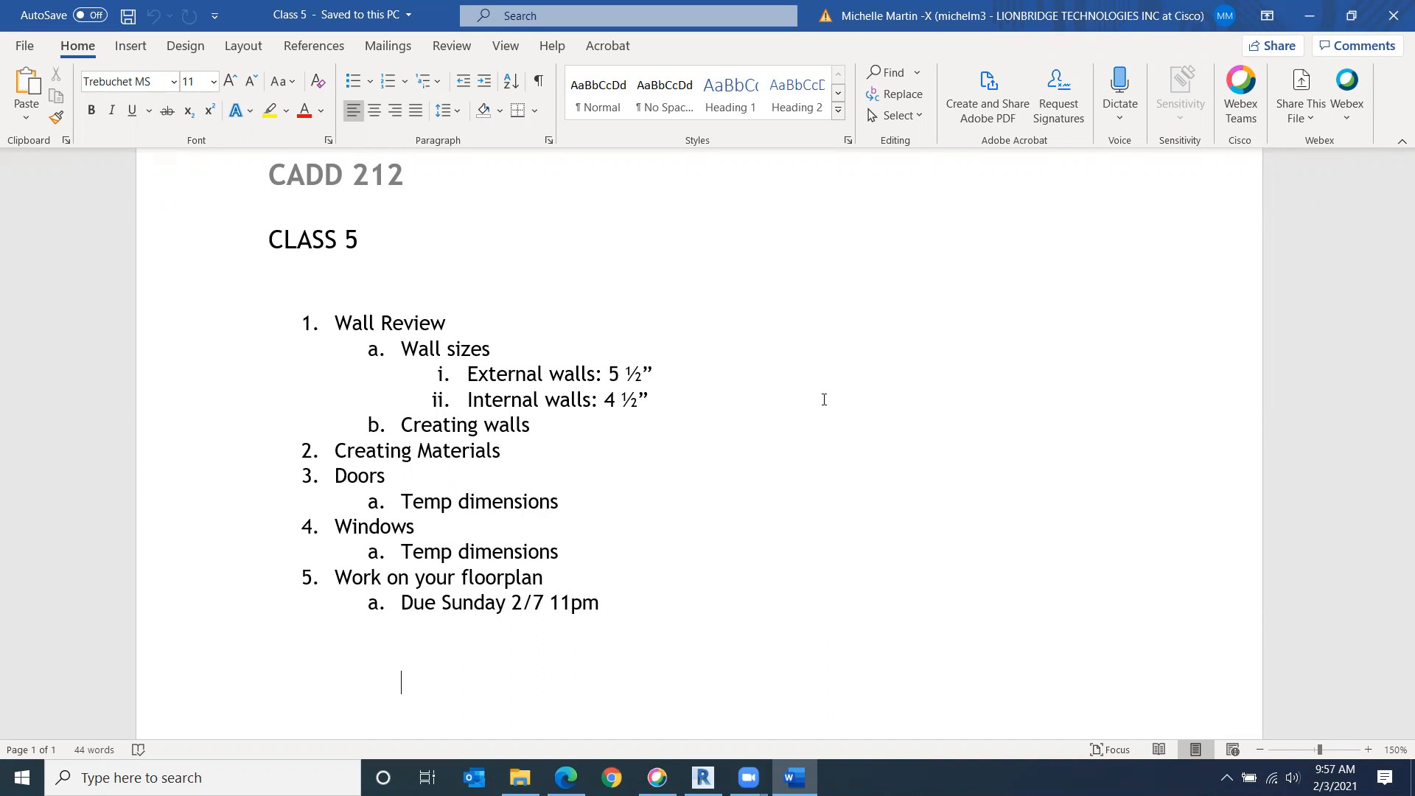
left_click(1309, 16)
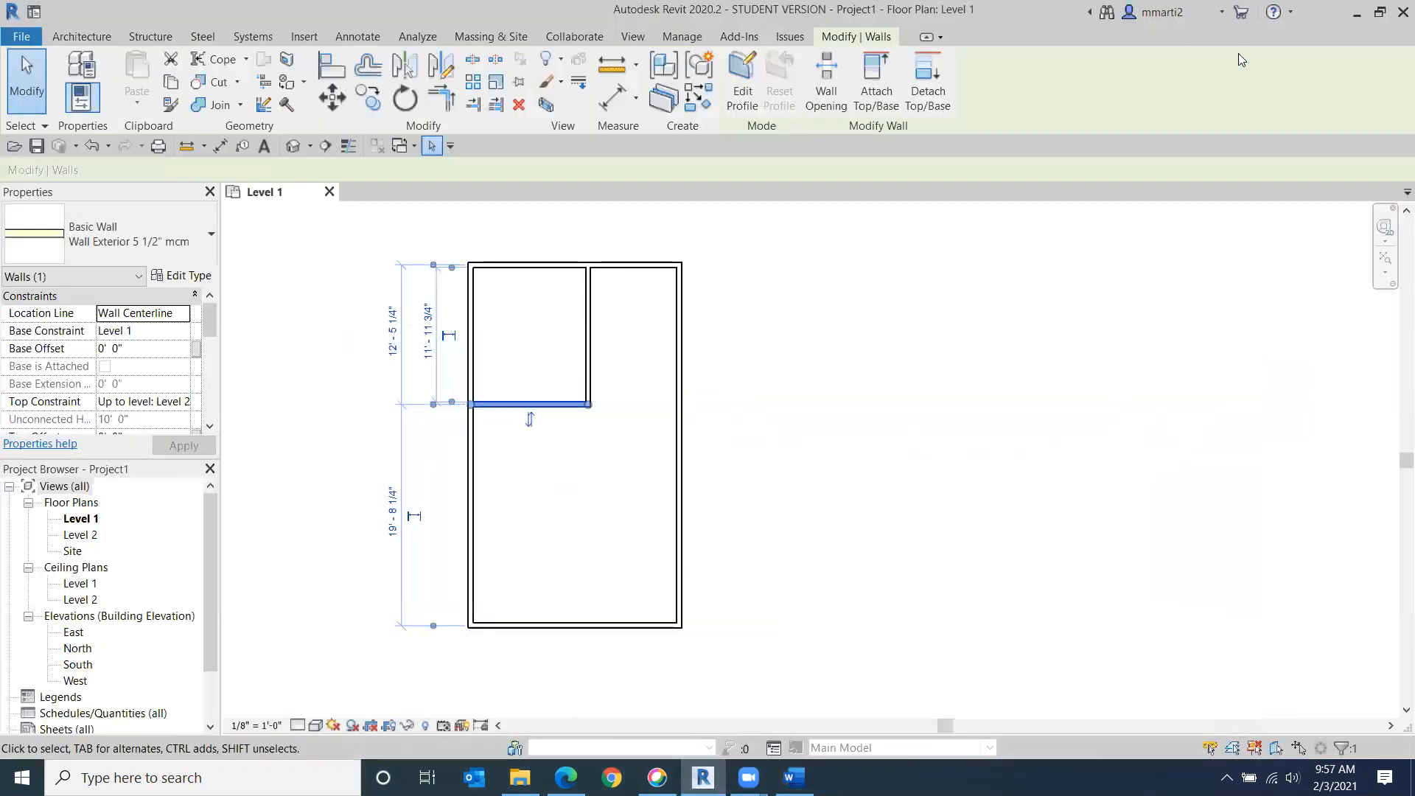
left_click(374, 667)
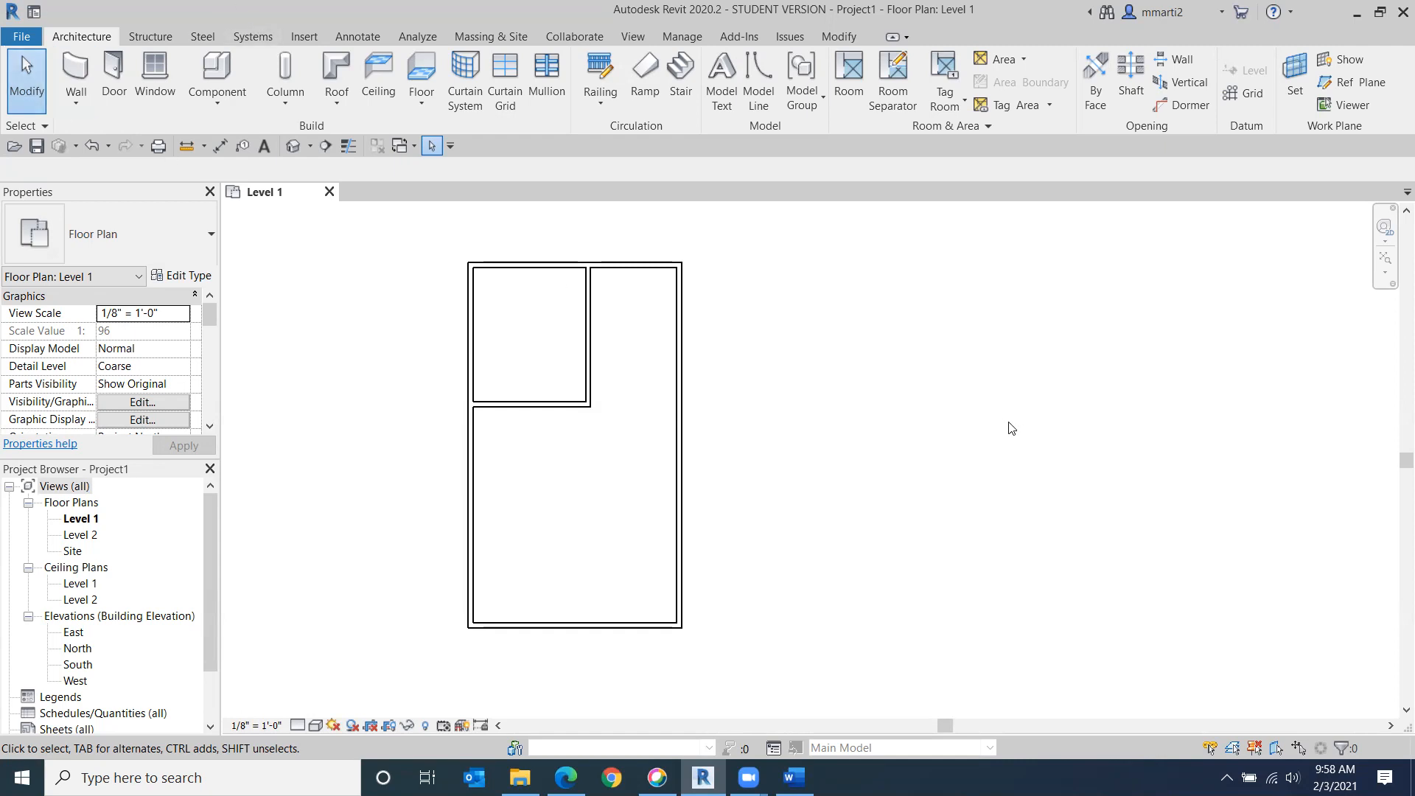
Step: Open the Material Browser and create a new project material
left_click(681, 39)
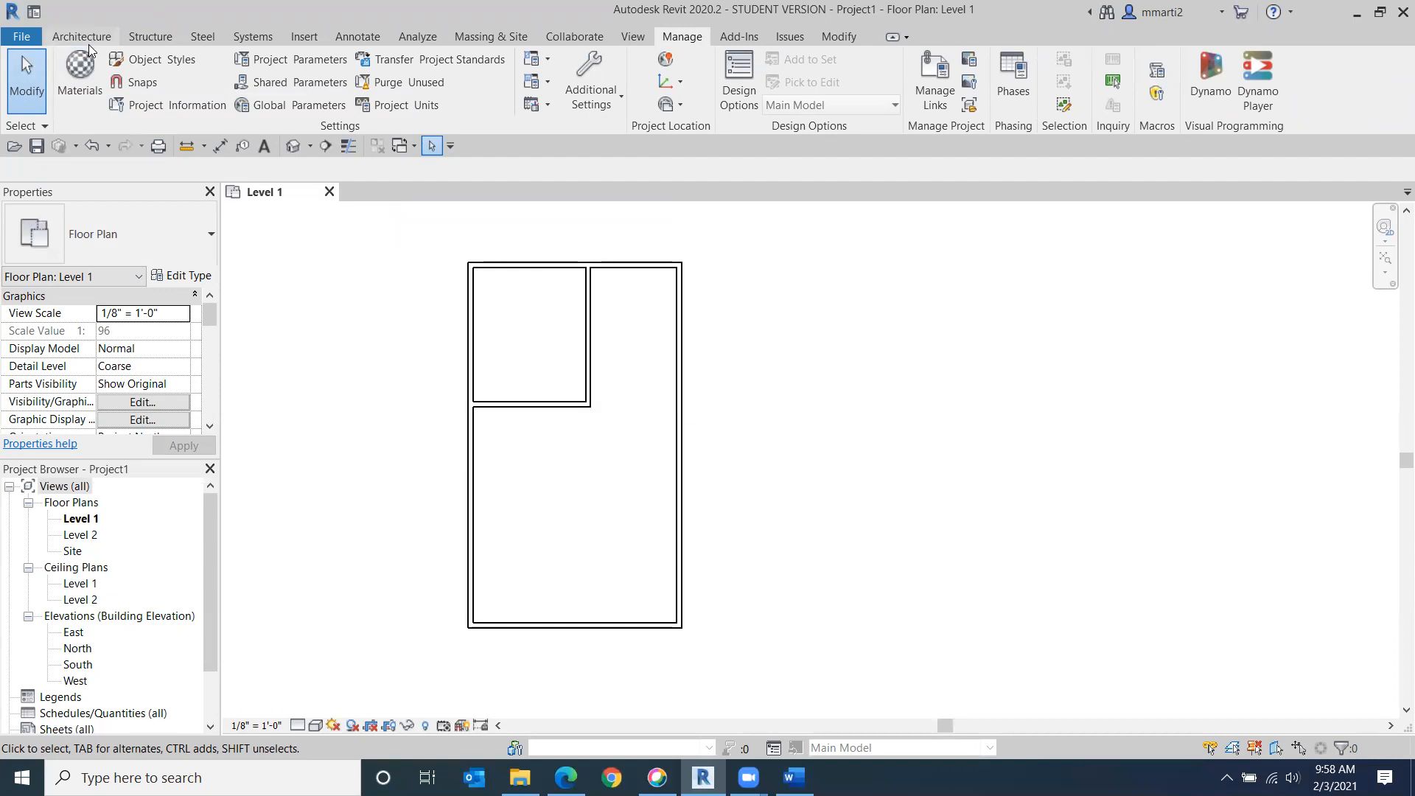
left_click(79, 71)
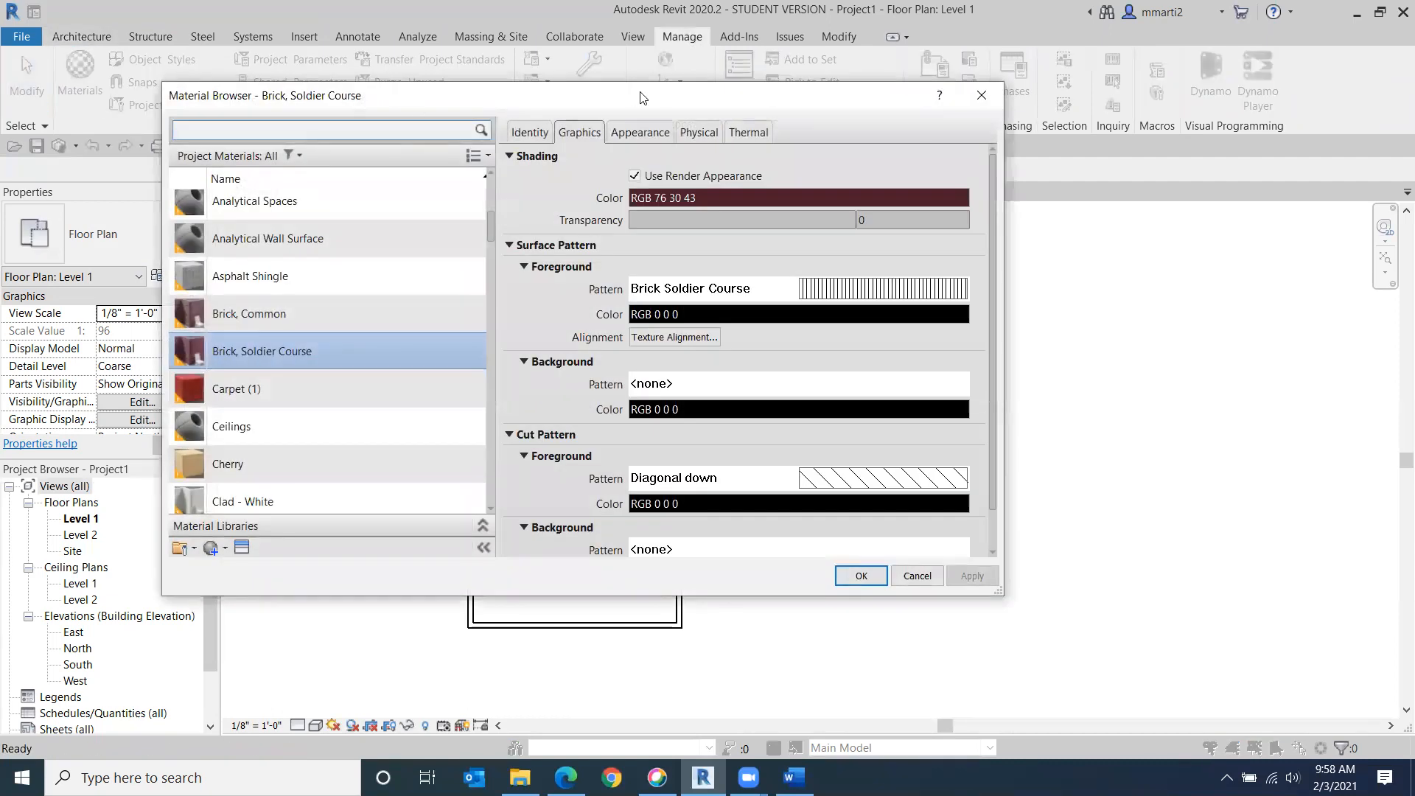
left_click_drag(640, 96, 815, 107)
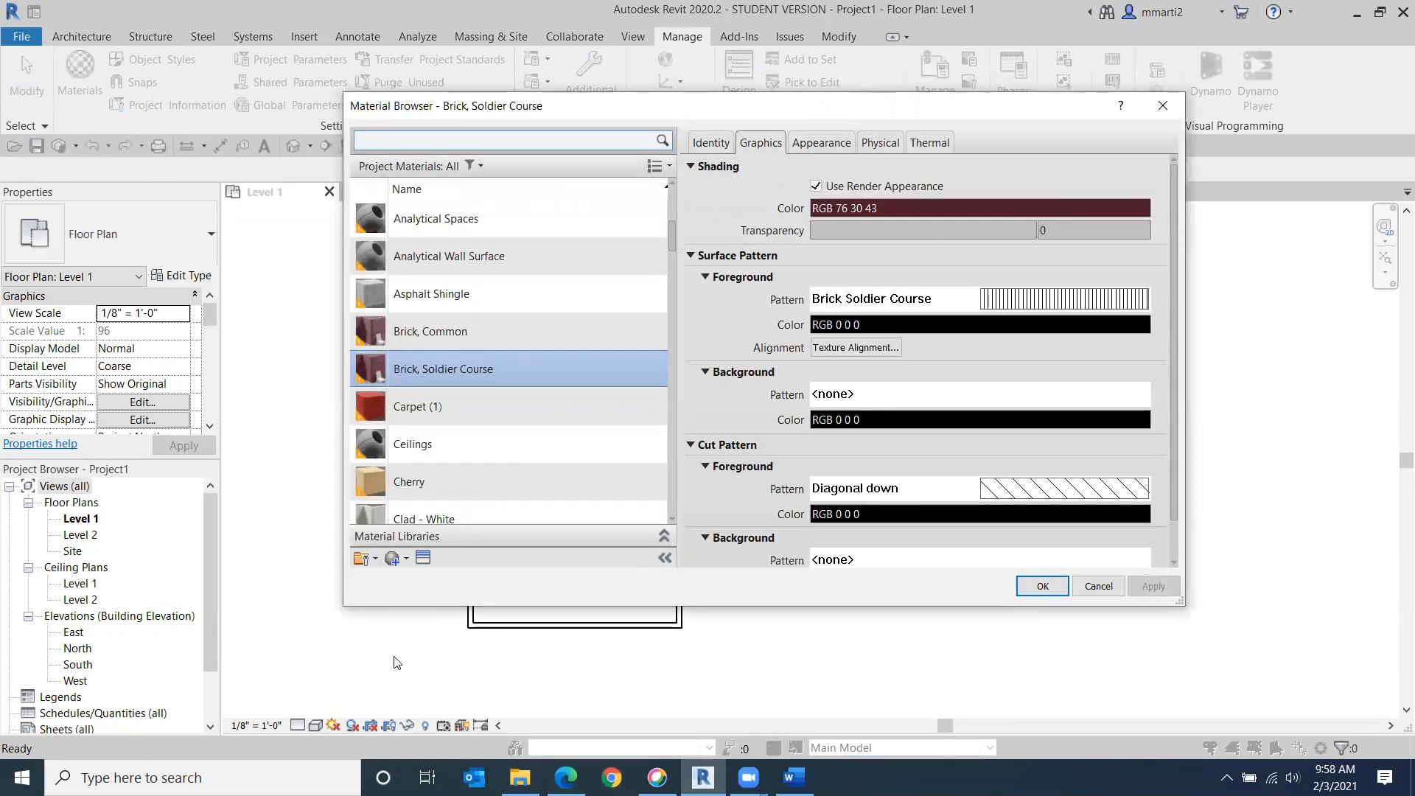
scroll(478, 320, "down", 1)
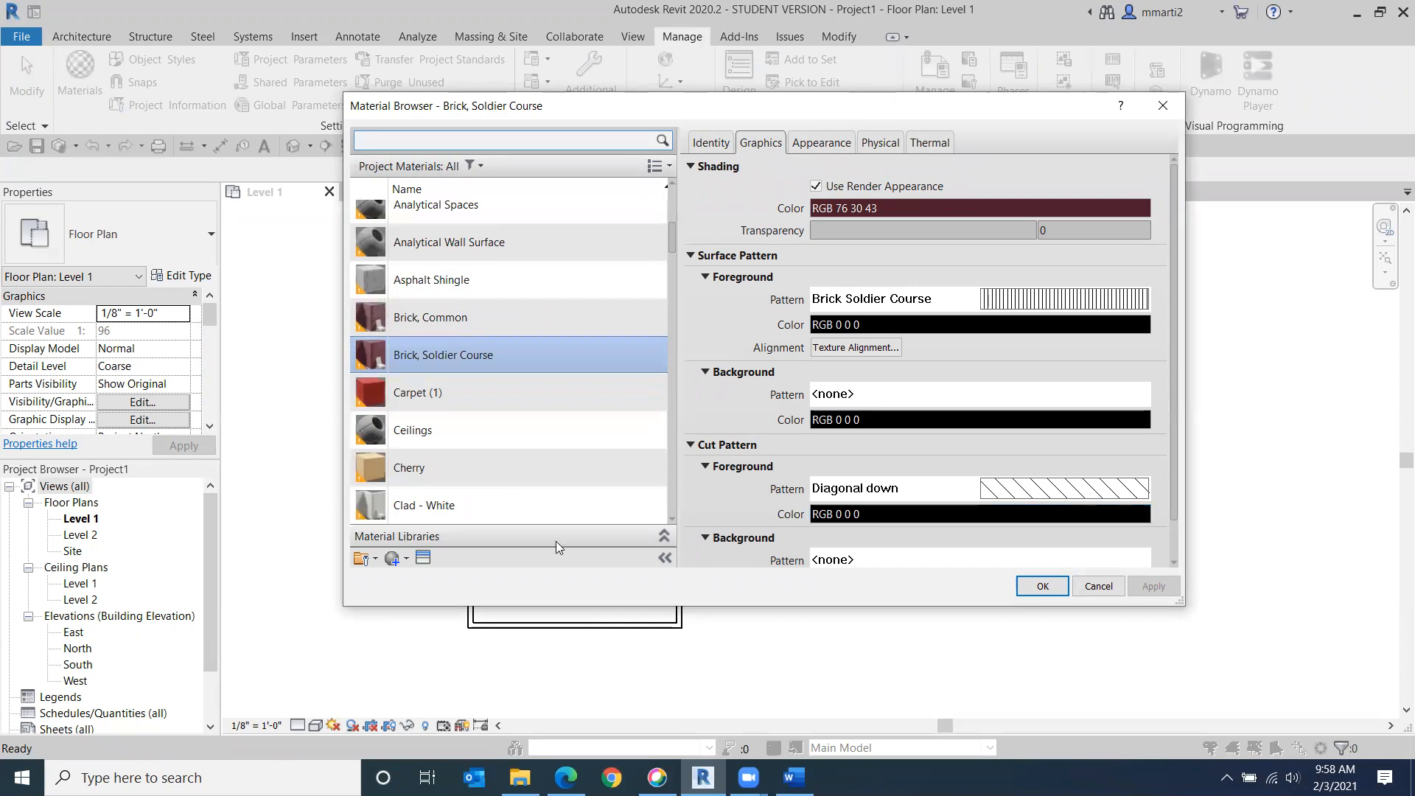
left_click(406, 559)
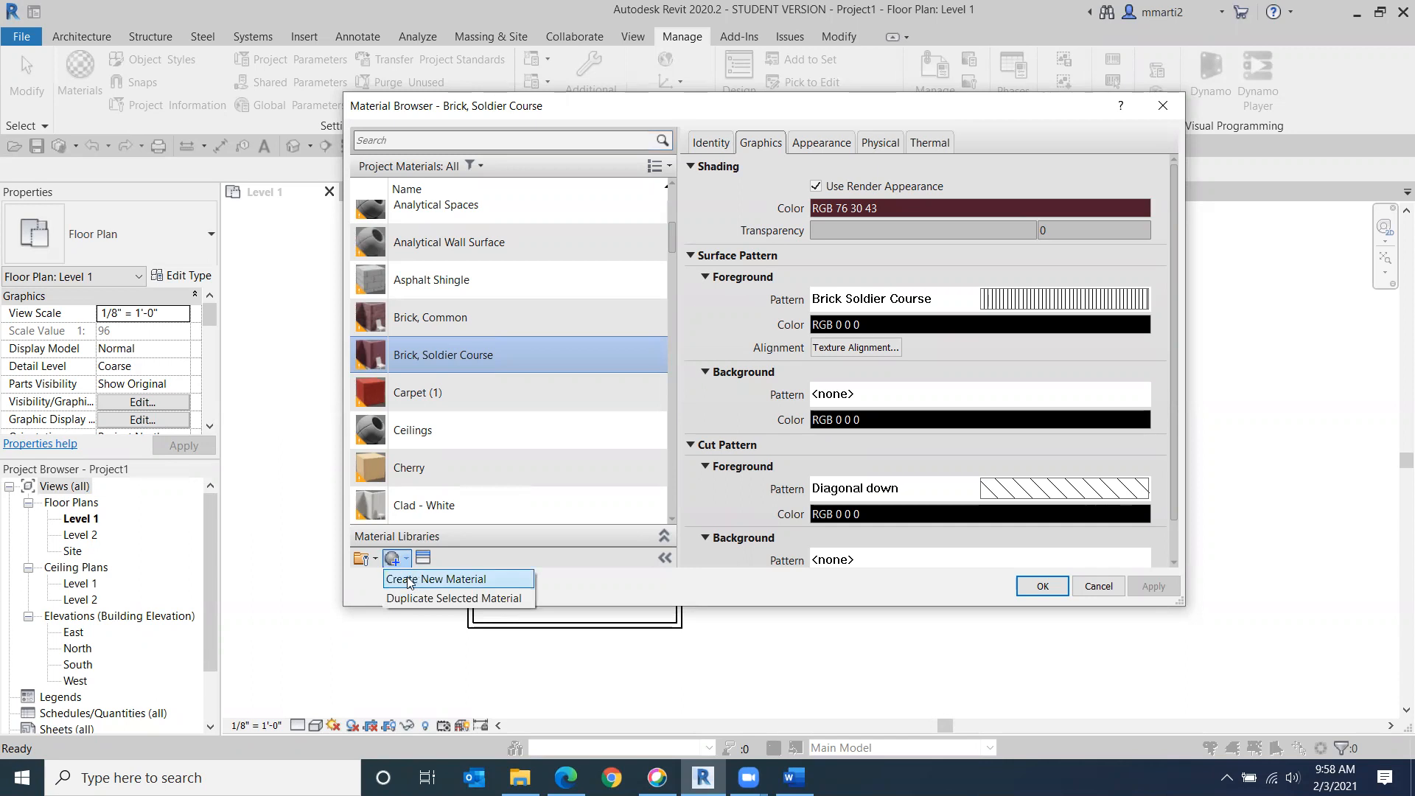
left_click(410, 581)
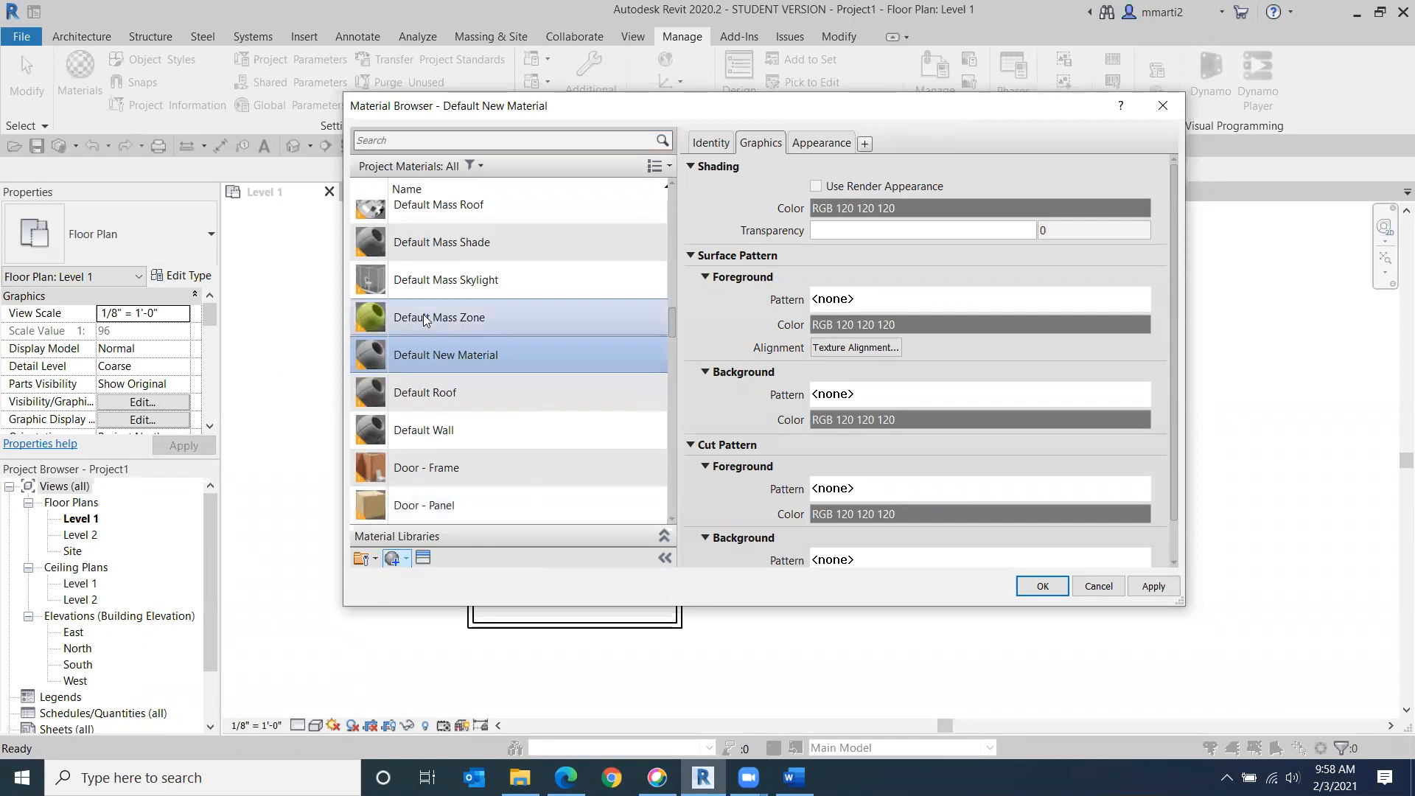
Step: Rename the new material as Siding mcm
right_click(440, 355)
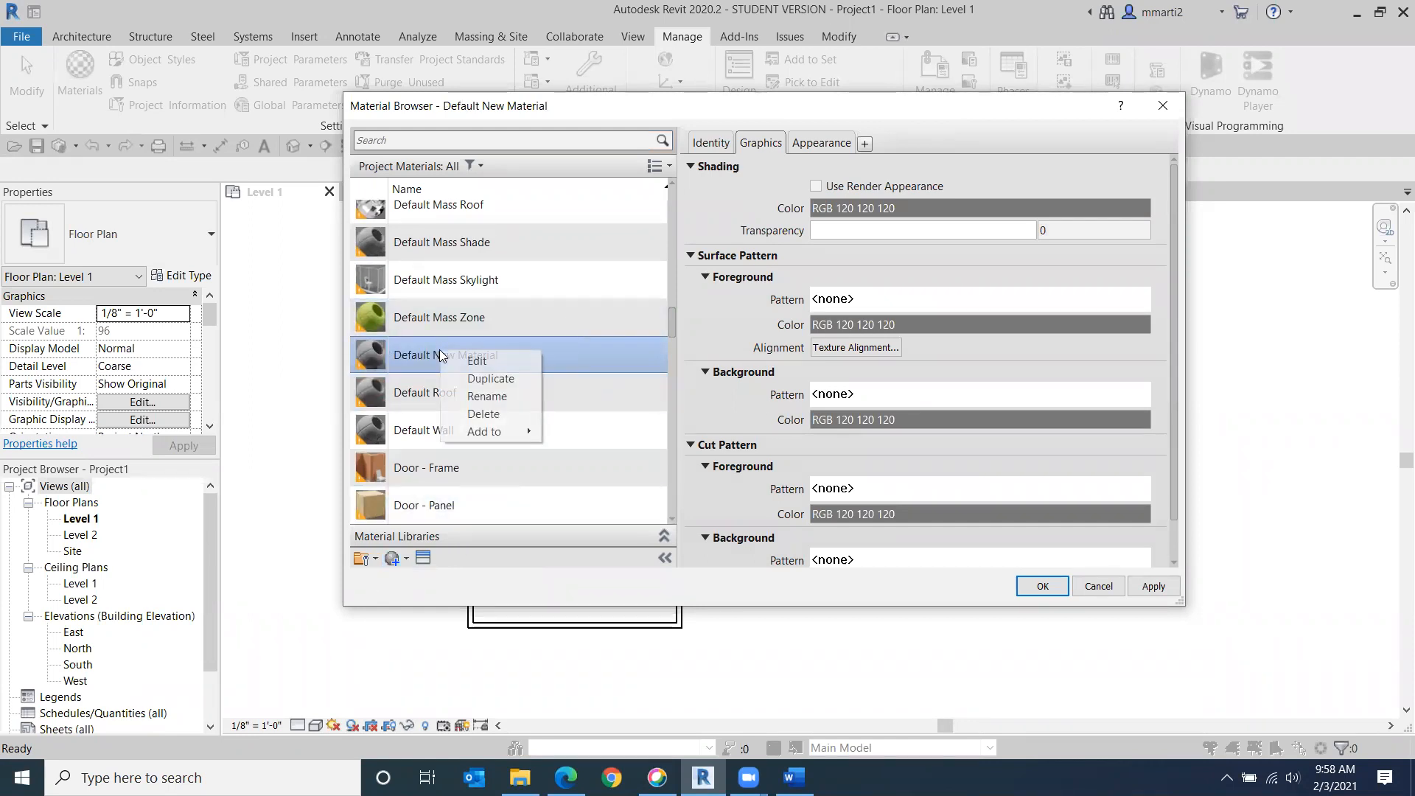
left_click(490, 397)
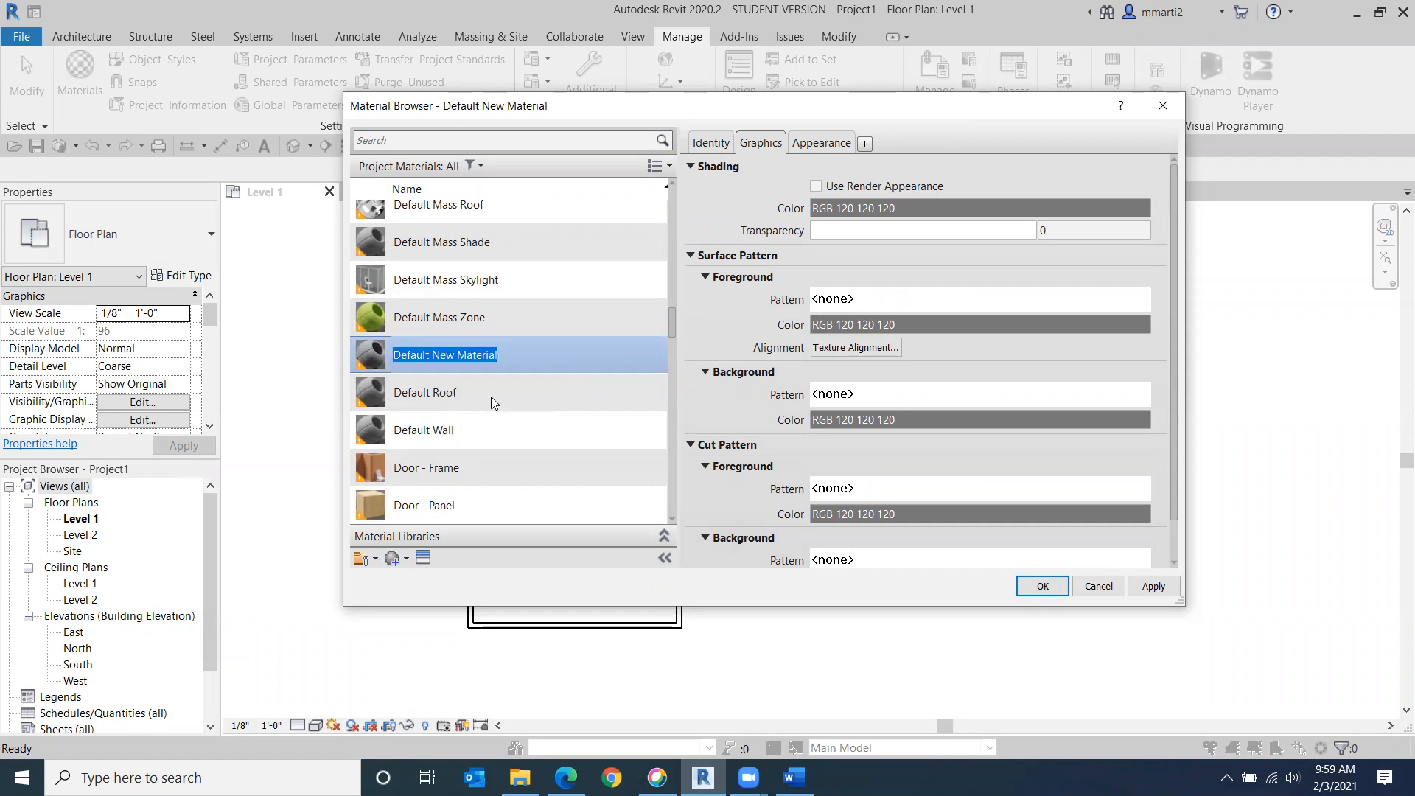
type("Siding")
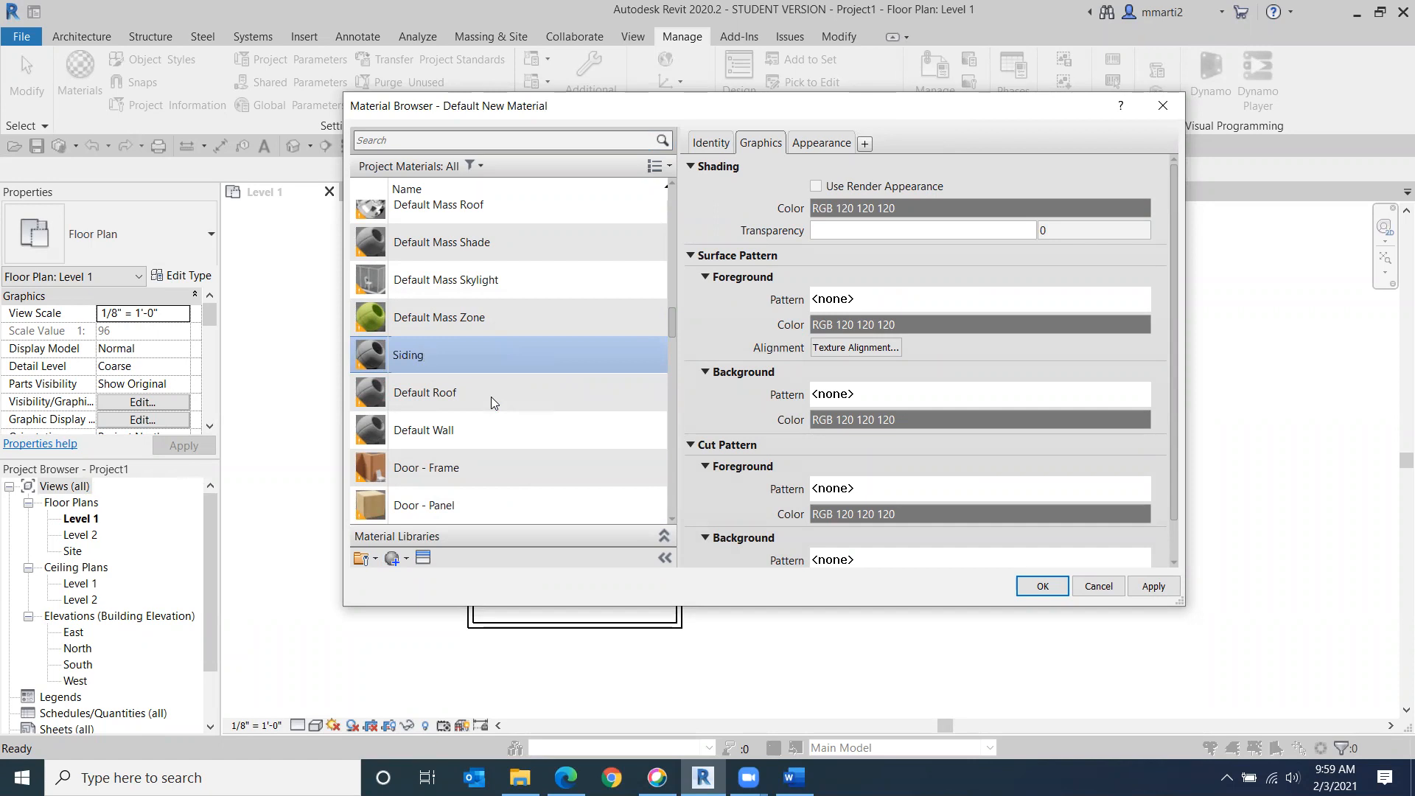
type(" mcm")
Step: Find the Horizontal 6in - Beige asset in the Appearance Library, apply it to the Siding mcm material and close the Asset Browser
left_click(423, 560)
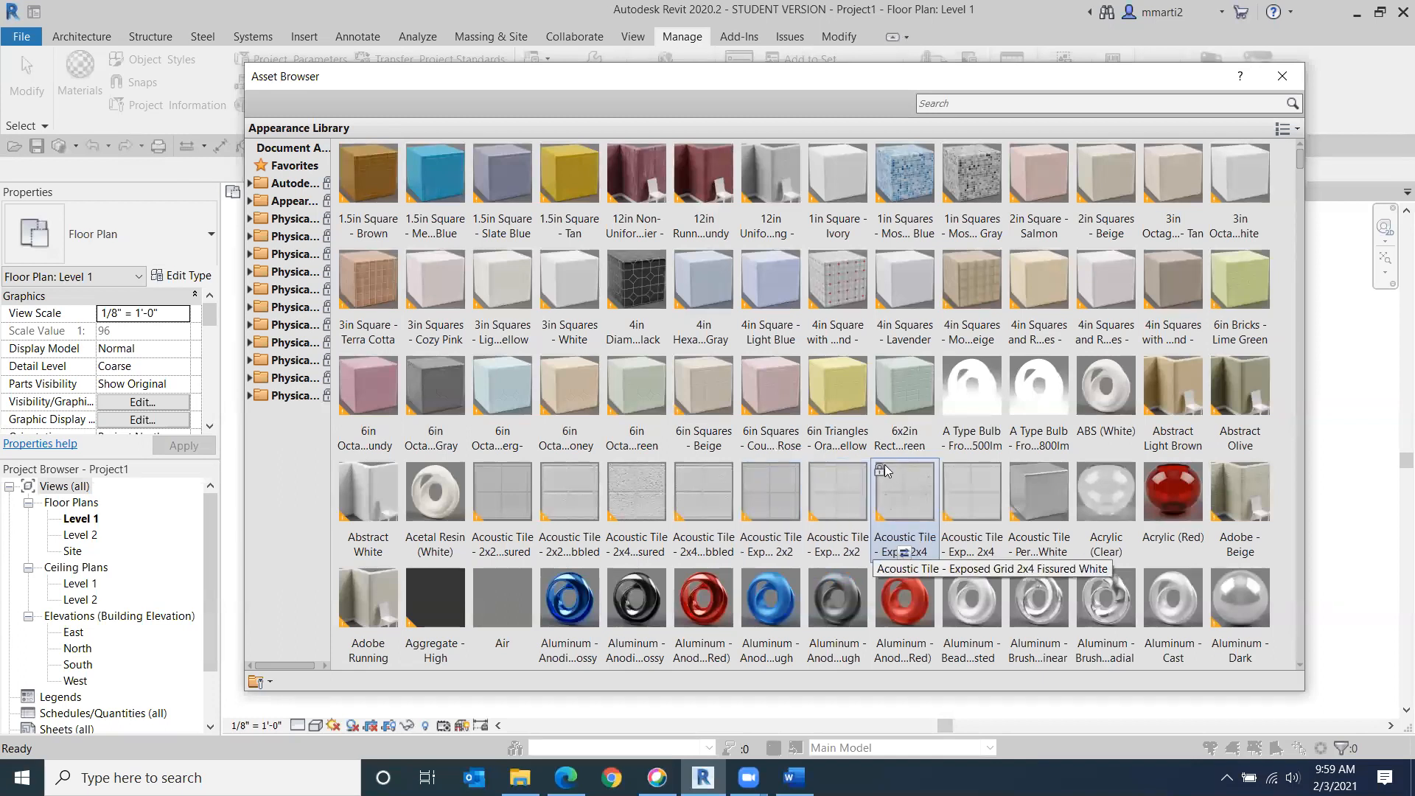
scroll(883, 469, "down", 6)
scroll(880, 471, "down", 10)
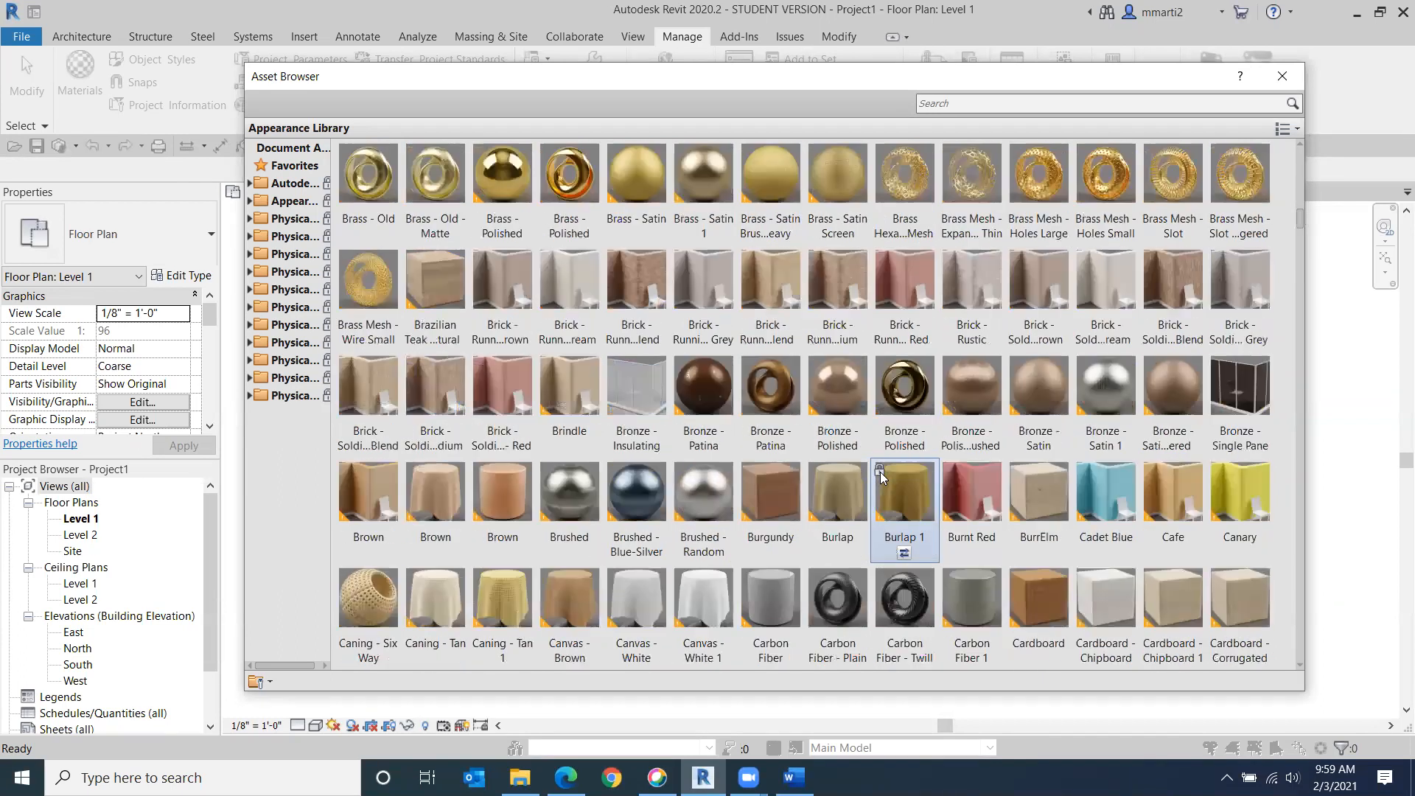
scroll(880, 476, "down", 10)
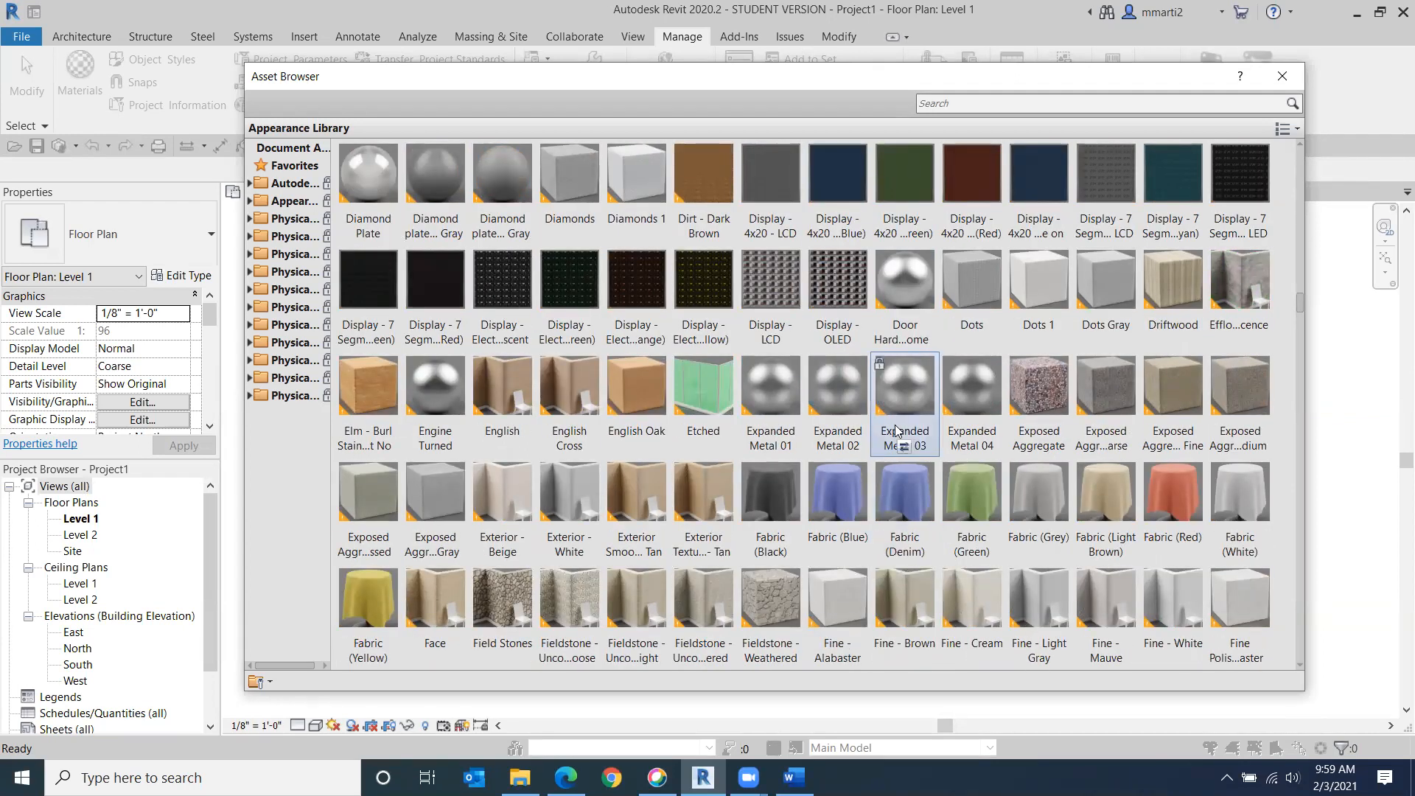
scroll(896, 432, "down", 5)
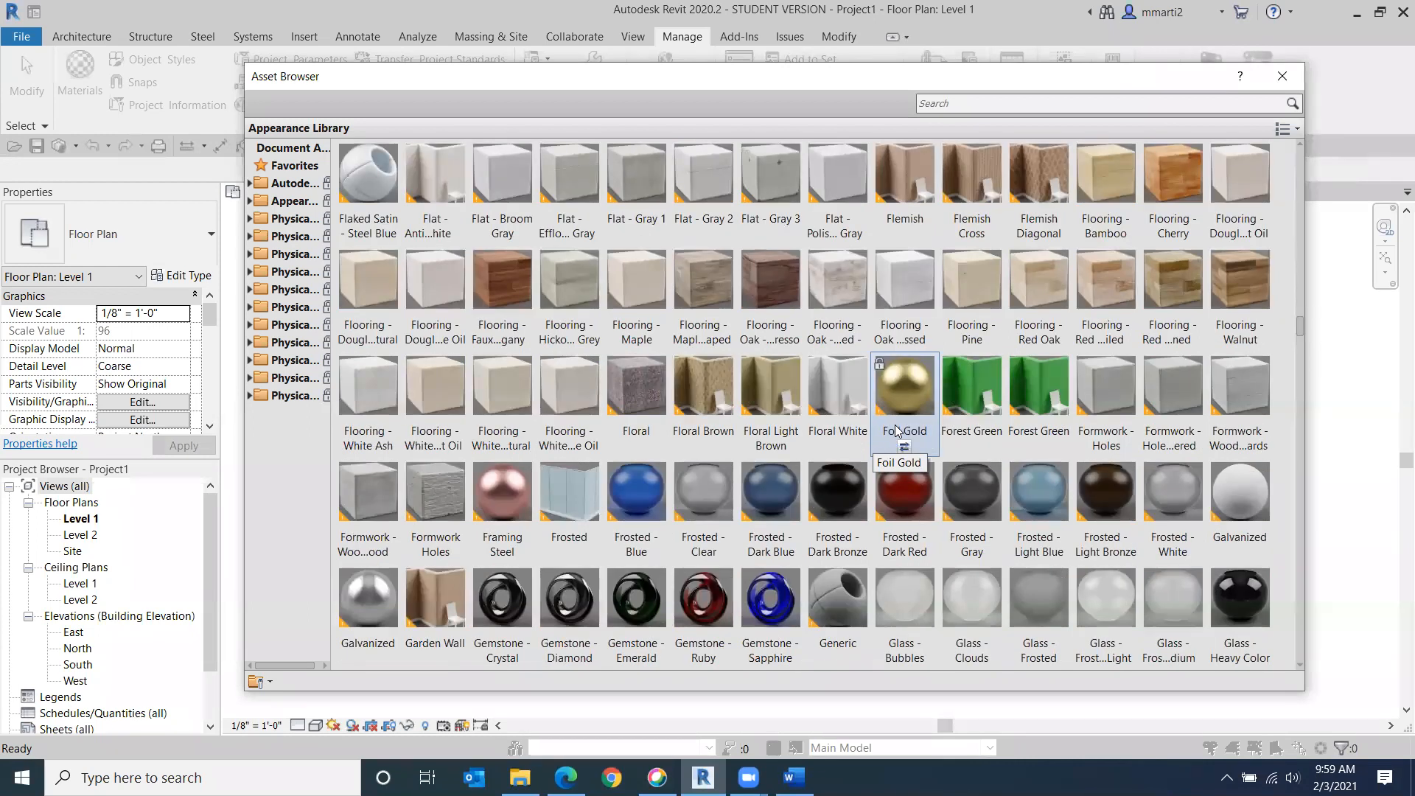
scroll(896, 431, "down", 5)
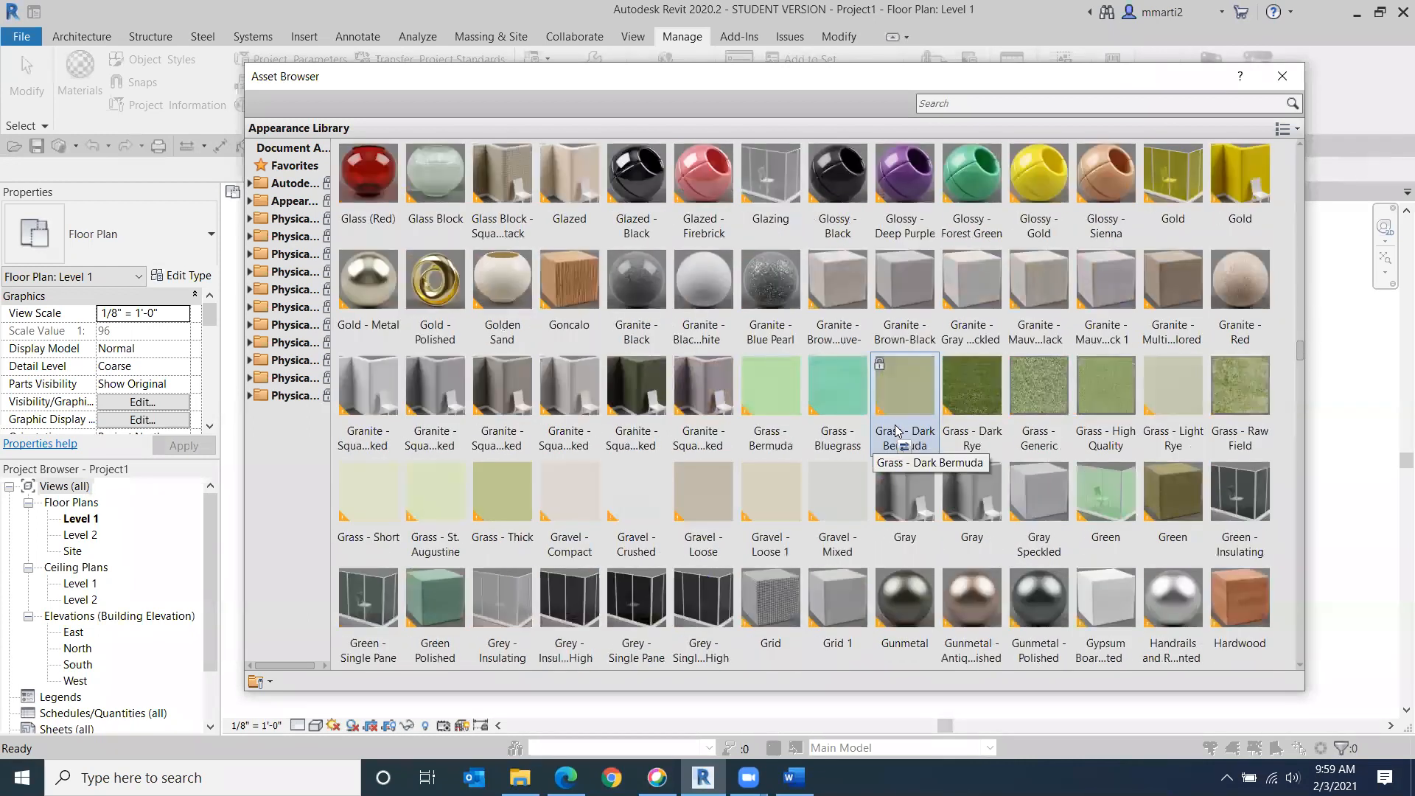
scroll(896, 433, "down", 5)
scroll(898, 441, "up", 2)
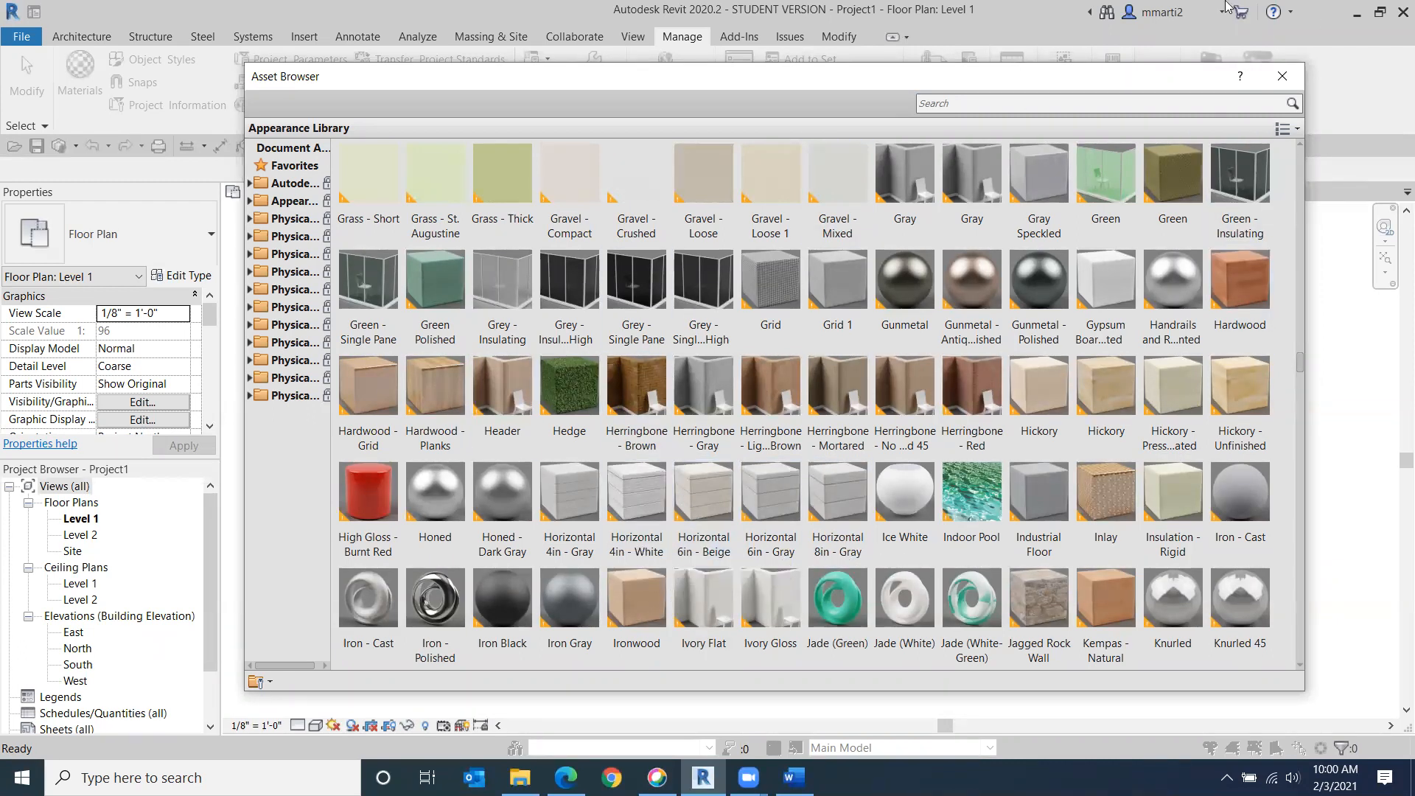
left_click(1272, 80)
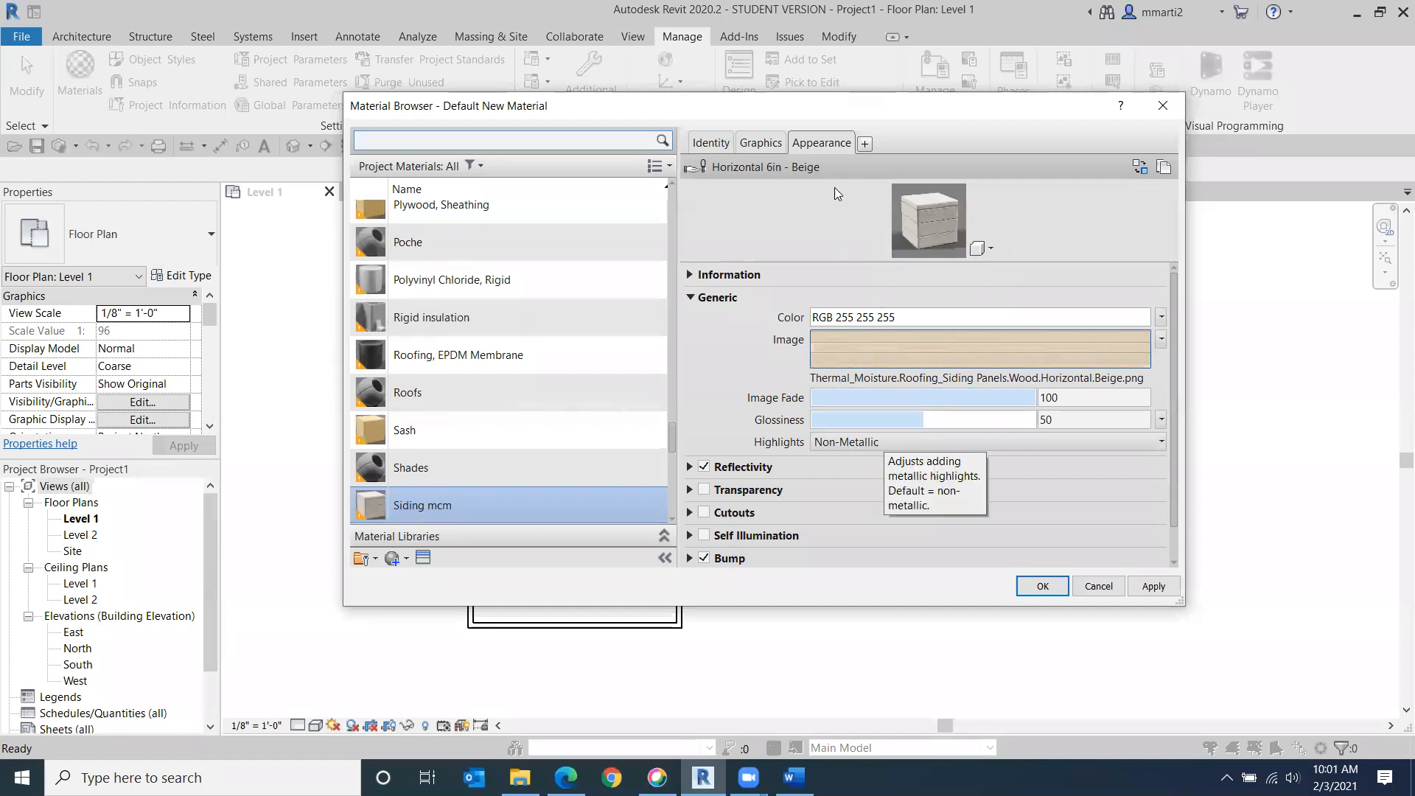
Step: Turn on Use Render Appearance for the shading of the Siding mcm material and accept the material changes
left_click(767, 142)
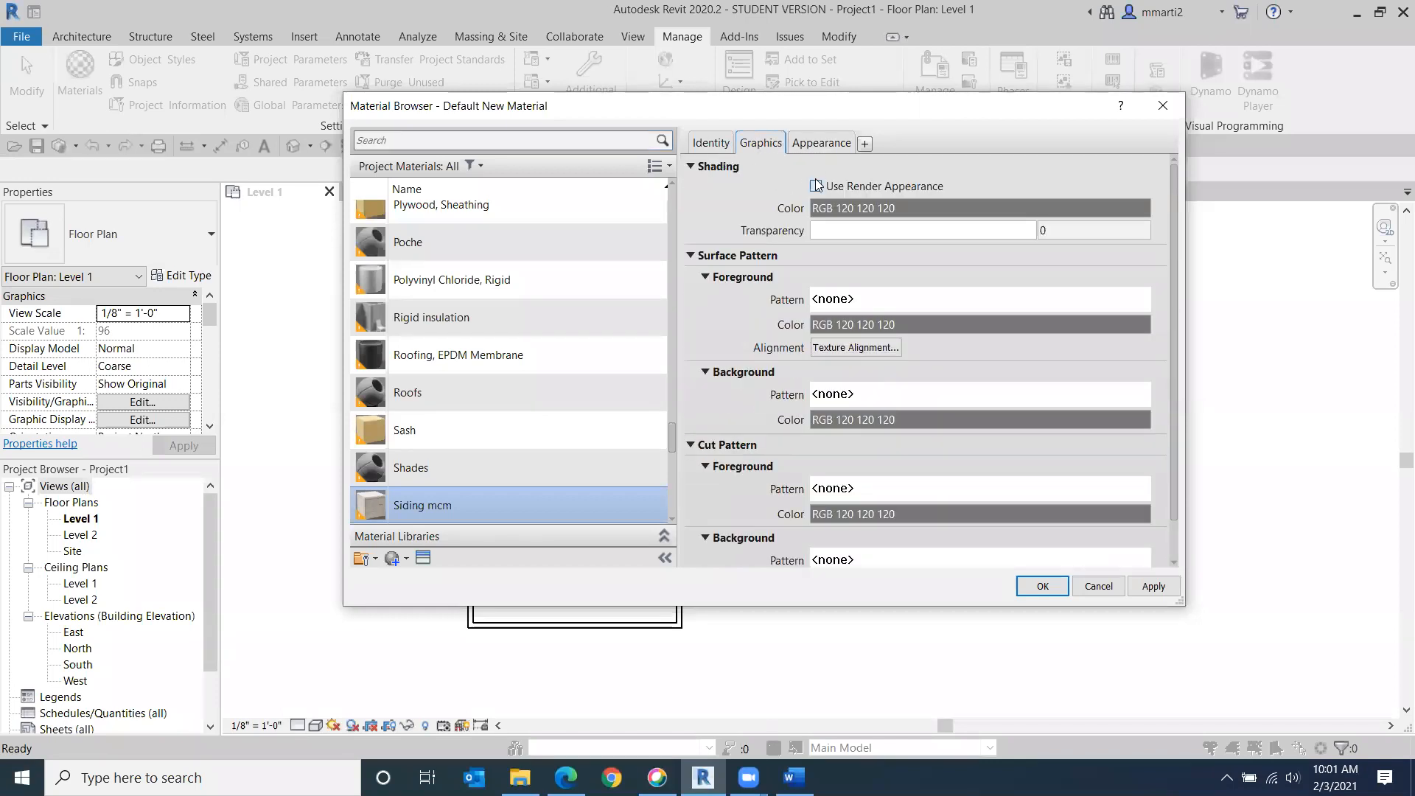
left_click(816, 186)
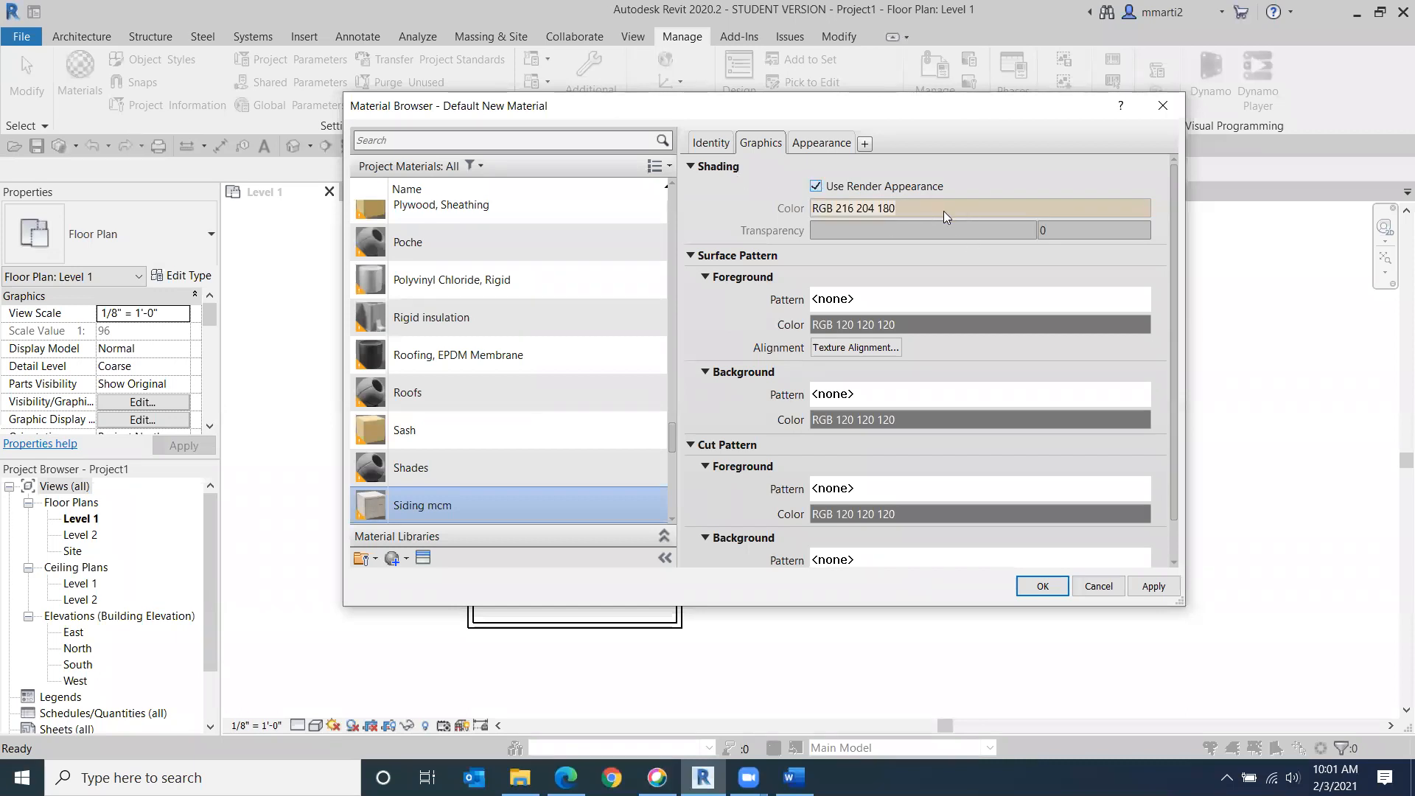
left_click(1041, 585)
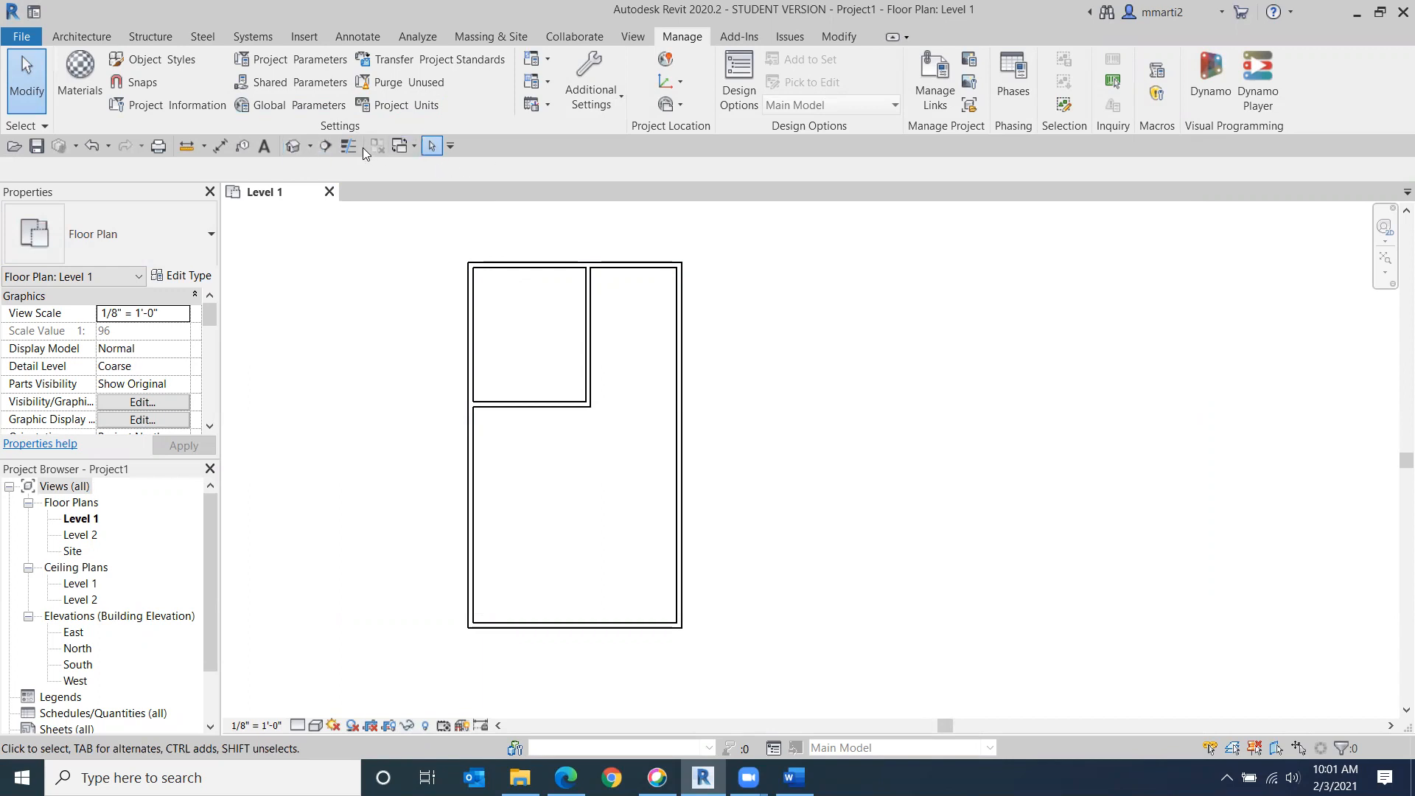
Step: Open the default 3D view of the building and set its visual style to Consistent Colors
left_click(291, 146)
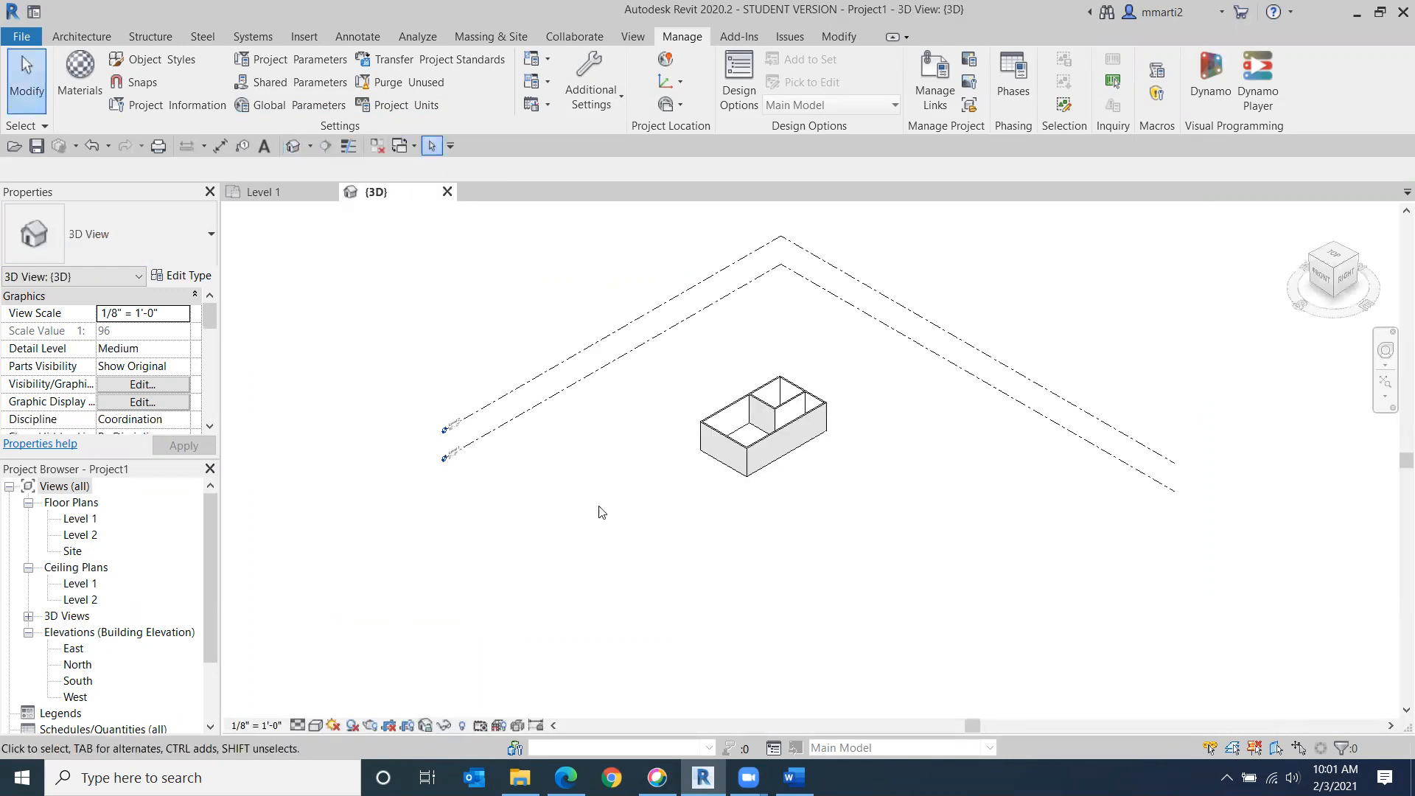
scroll(537, 451, "up", 6)
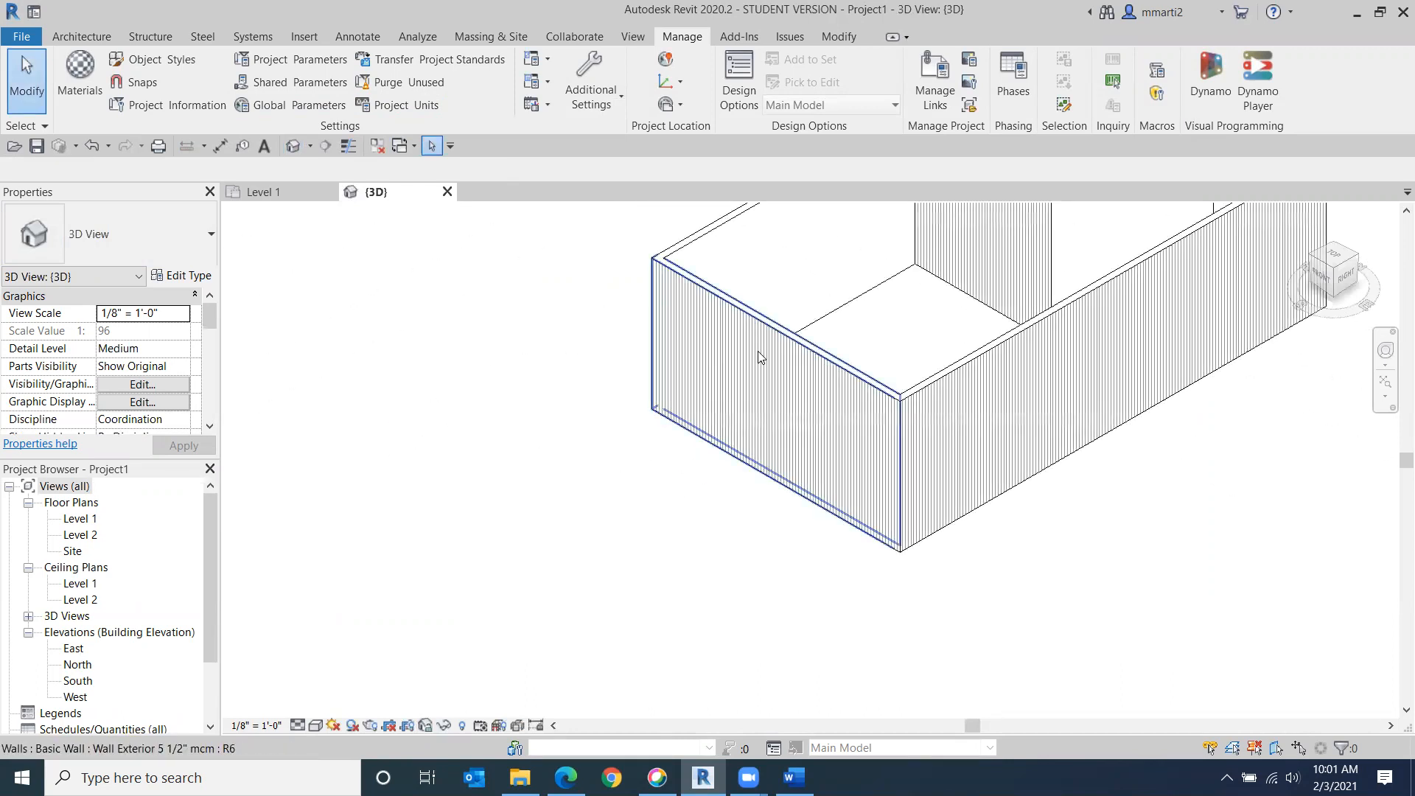
scroll(758, 369, "up", 3)
left_click(759, 383)
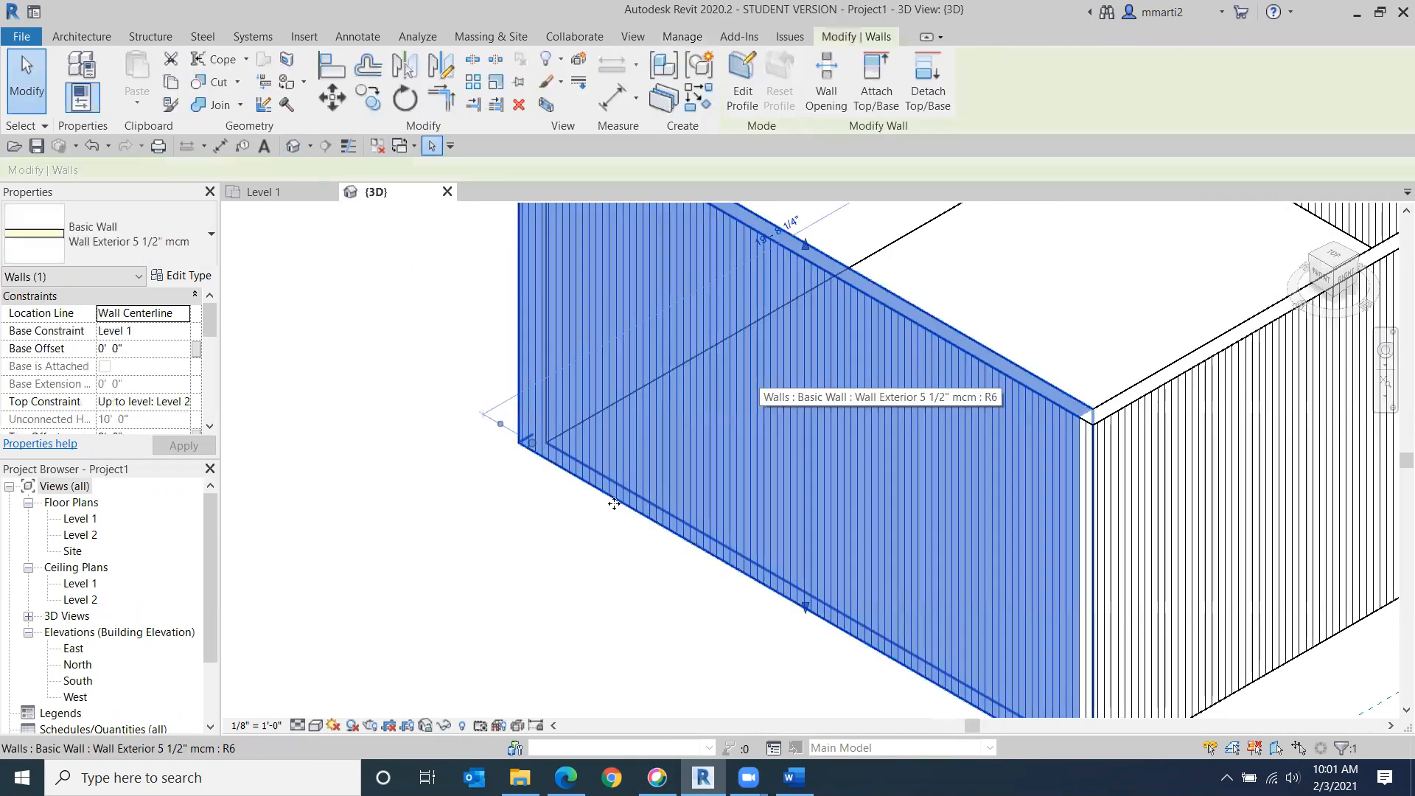
left_click(500, 578)
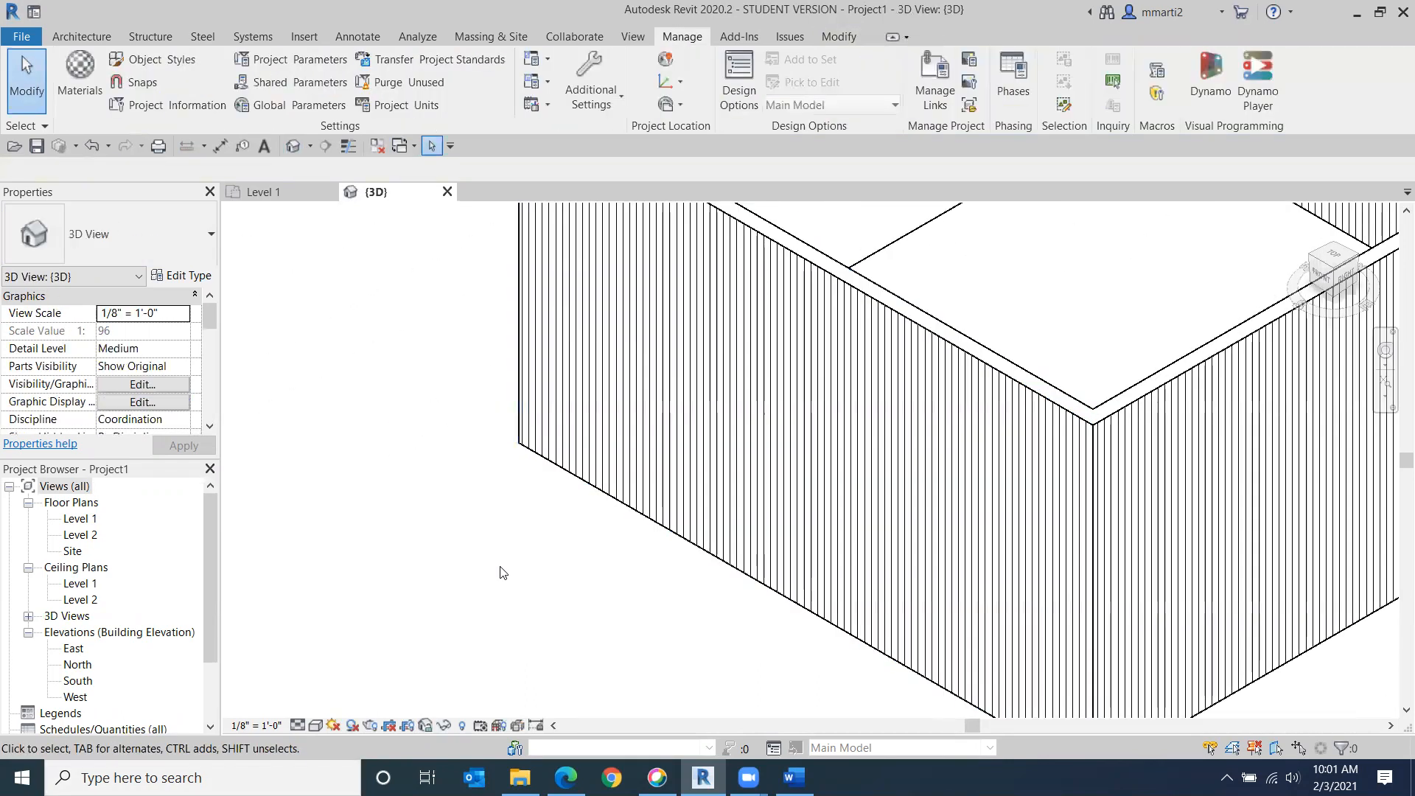
left_click(316, 725)
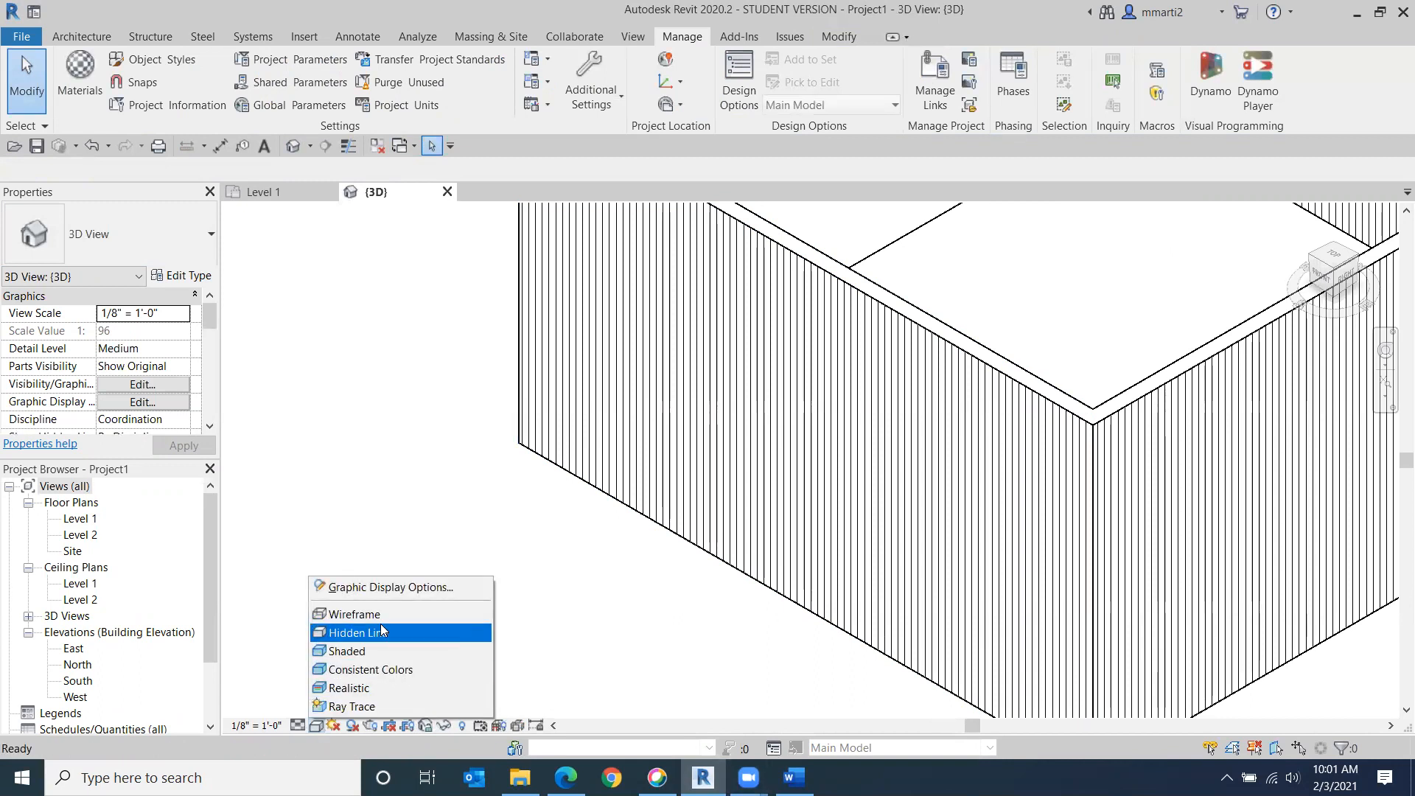
left_click(384, 670)
scroll(450, 629, "down", 3)
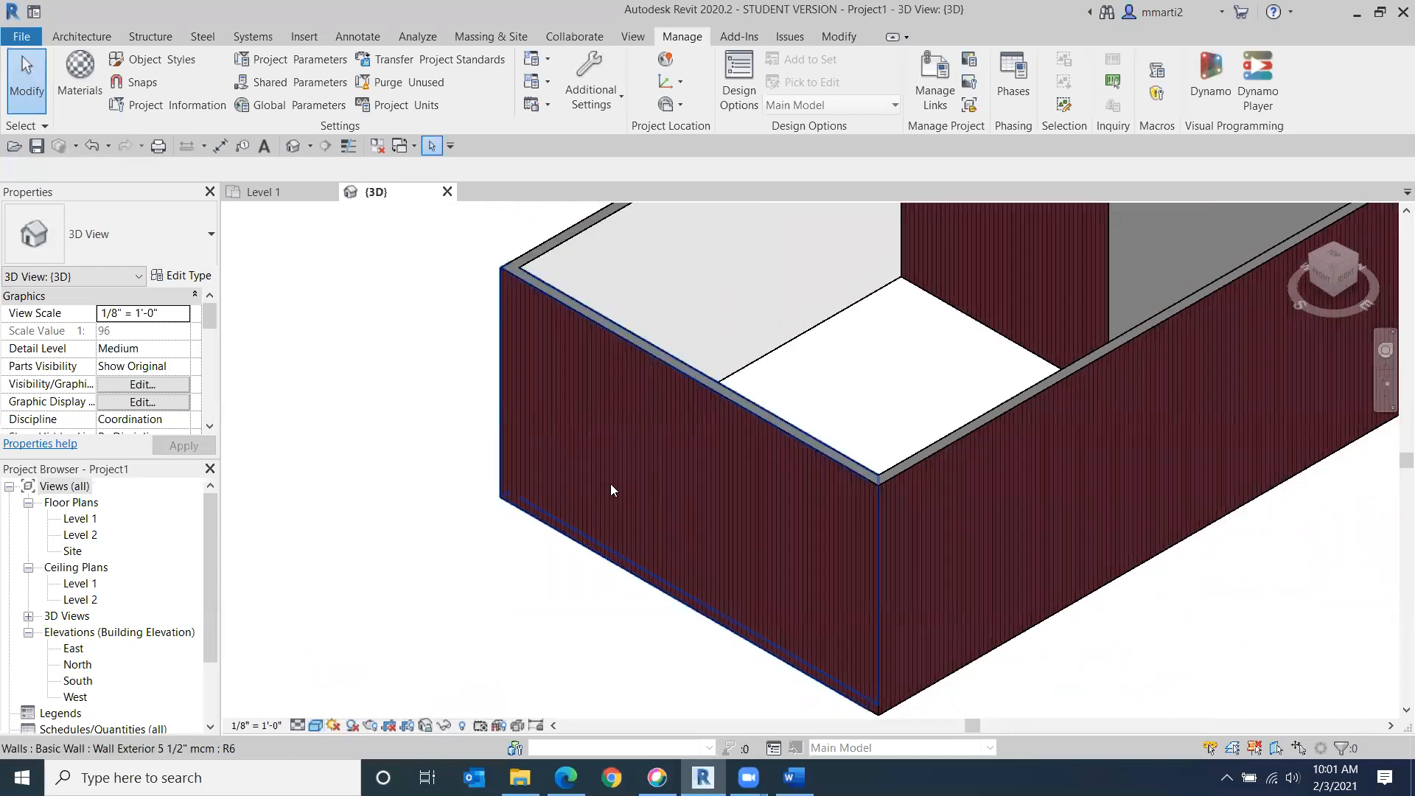
Step: Preview the brick walls in the Realistic visual style from a slightly orbited angle, then return to Consistent Colors
left_click(317, 725)
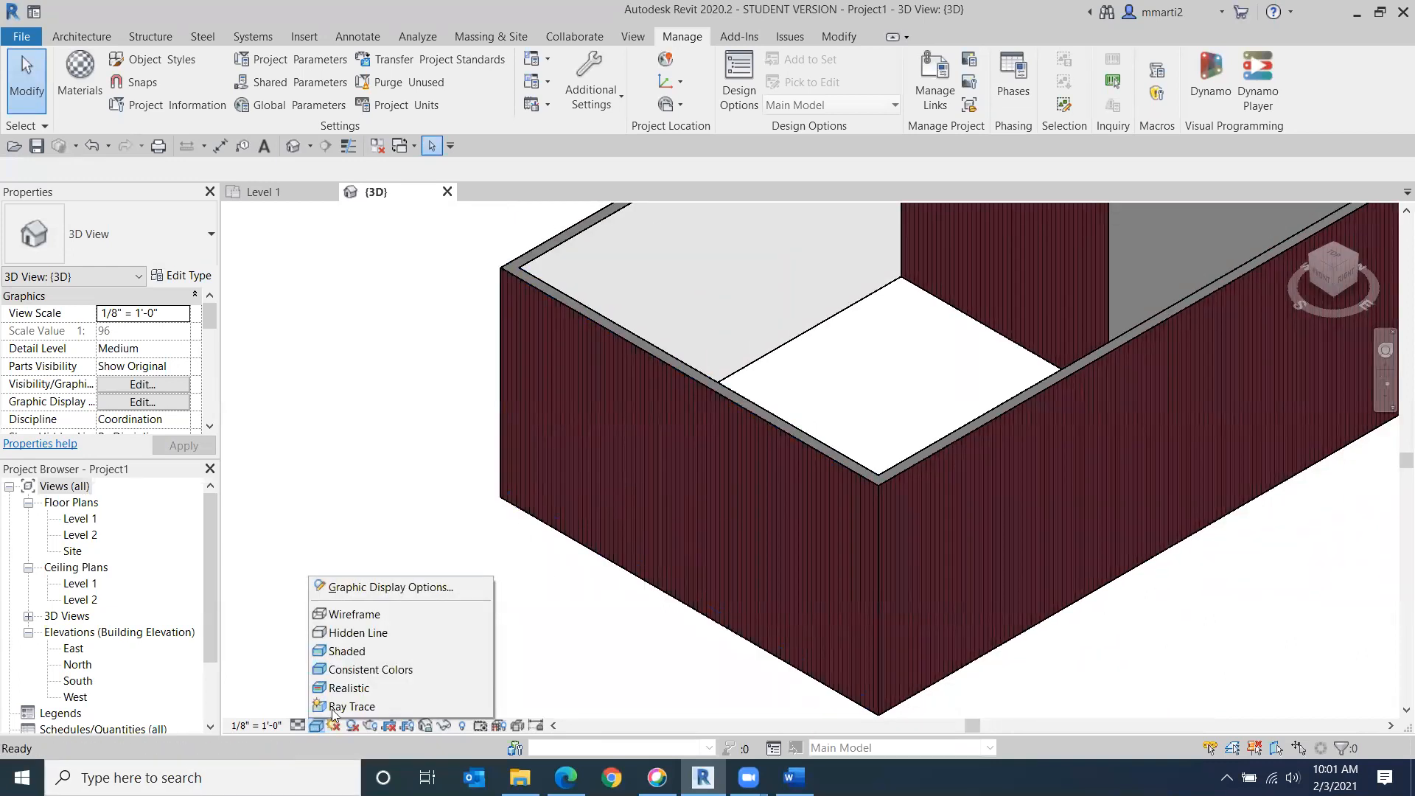
left_click(346, 687)
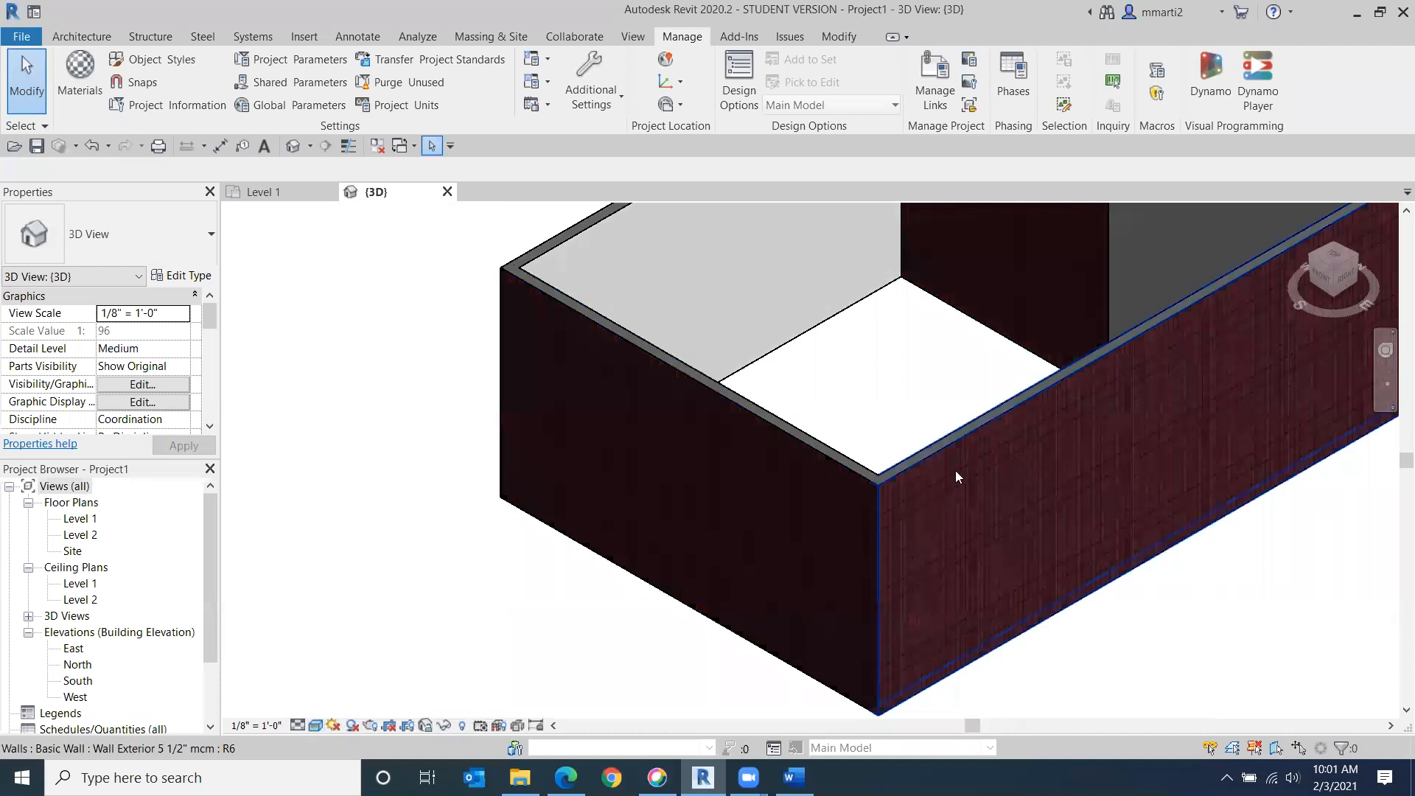
left_click(1331, 284)
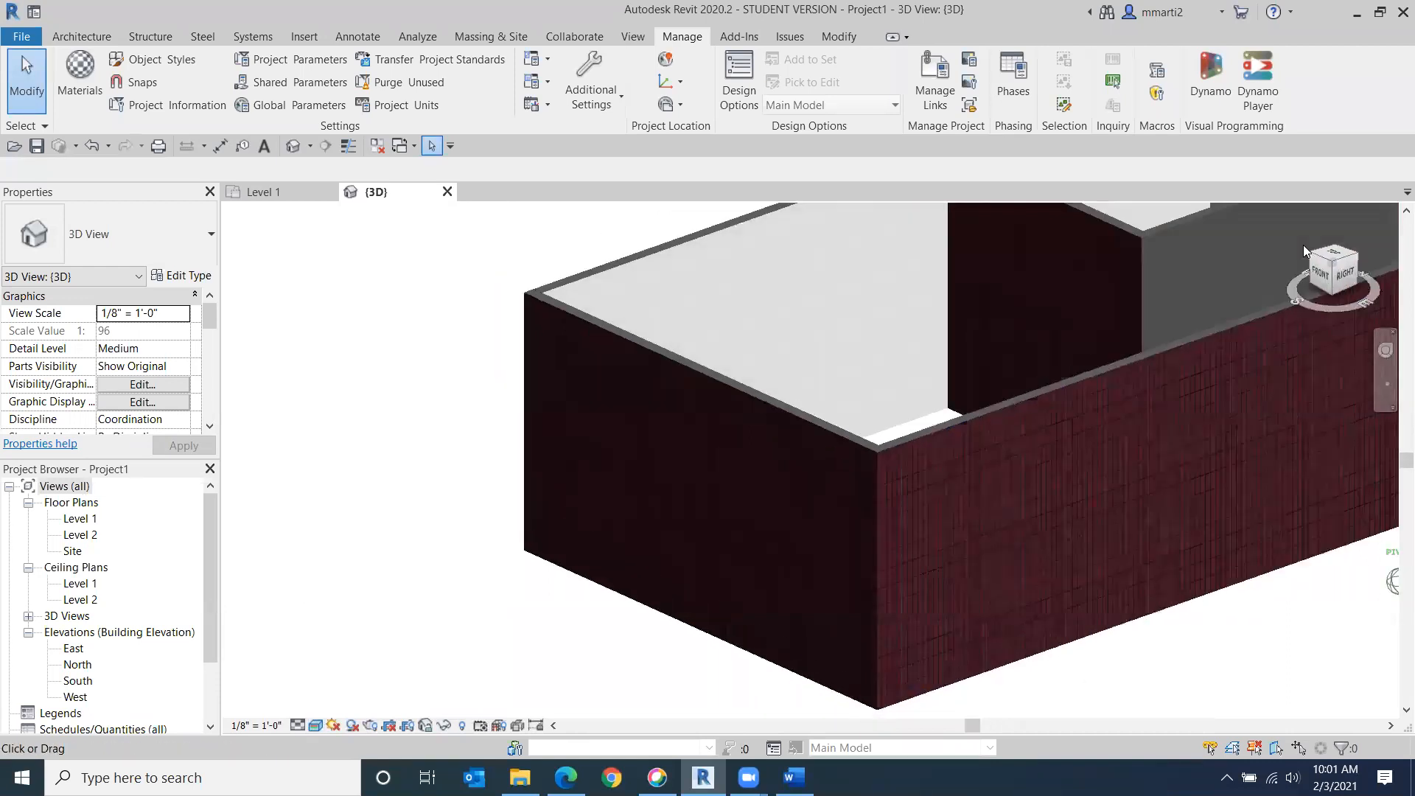
left_click(1295, 245)
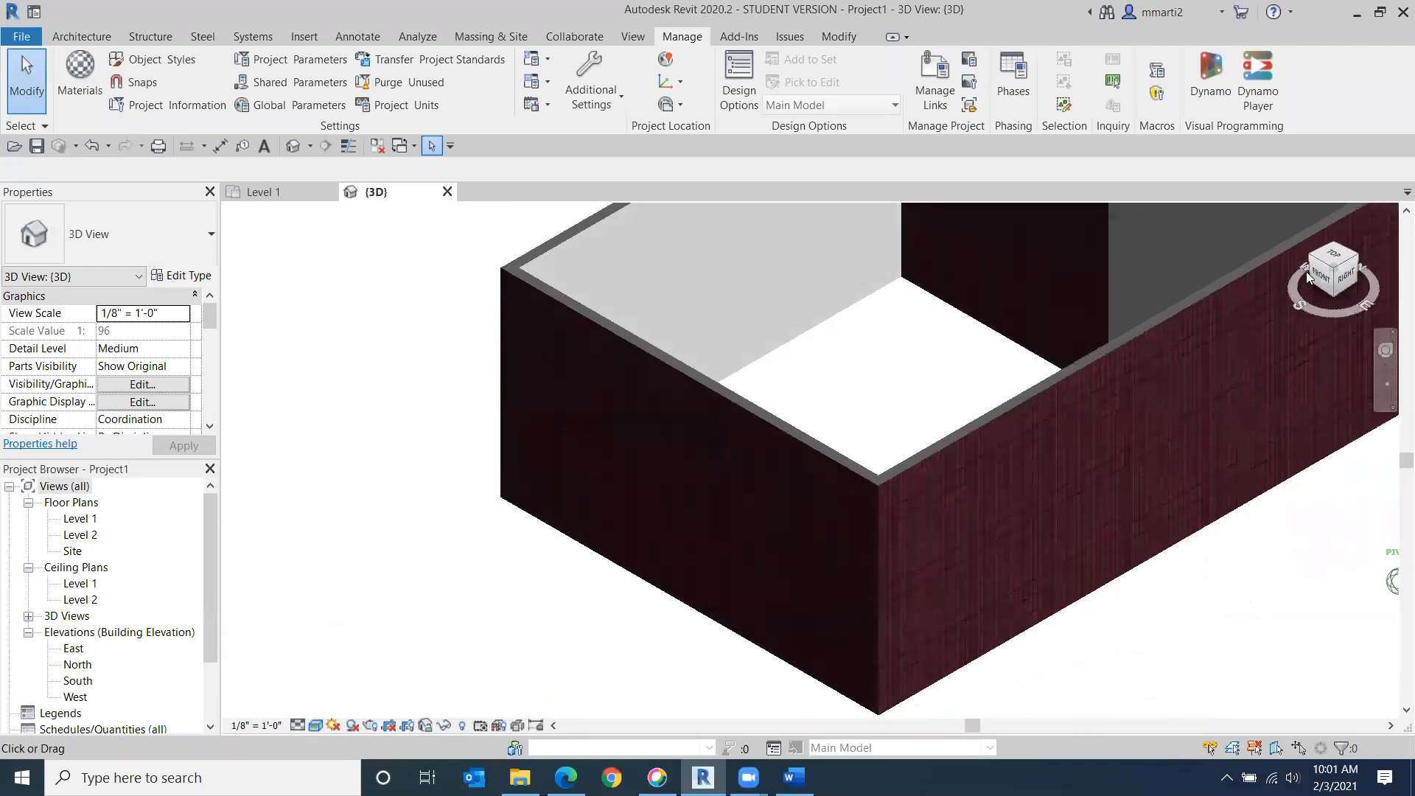
left_click(315, 726)
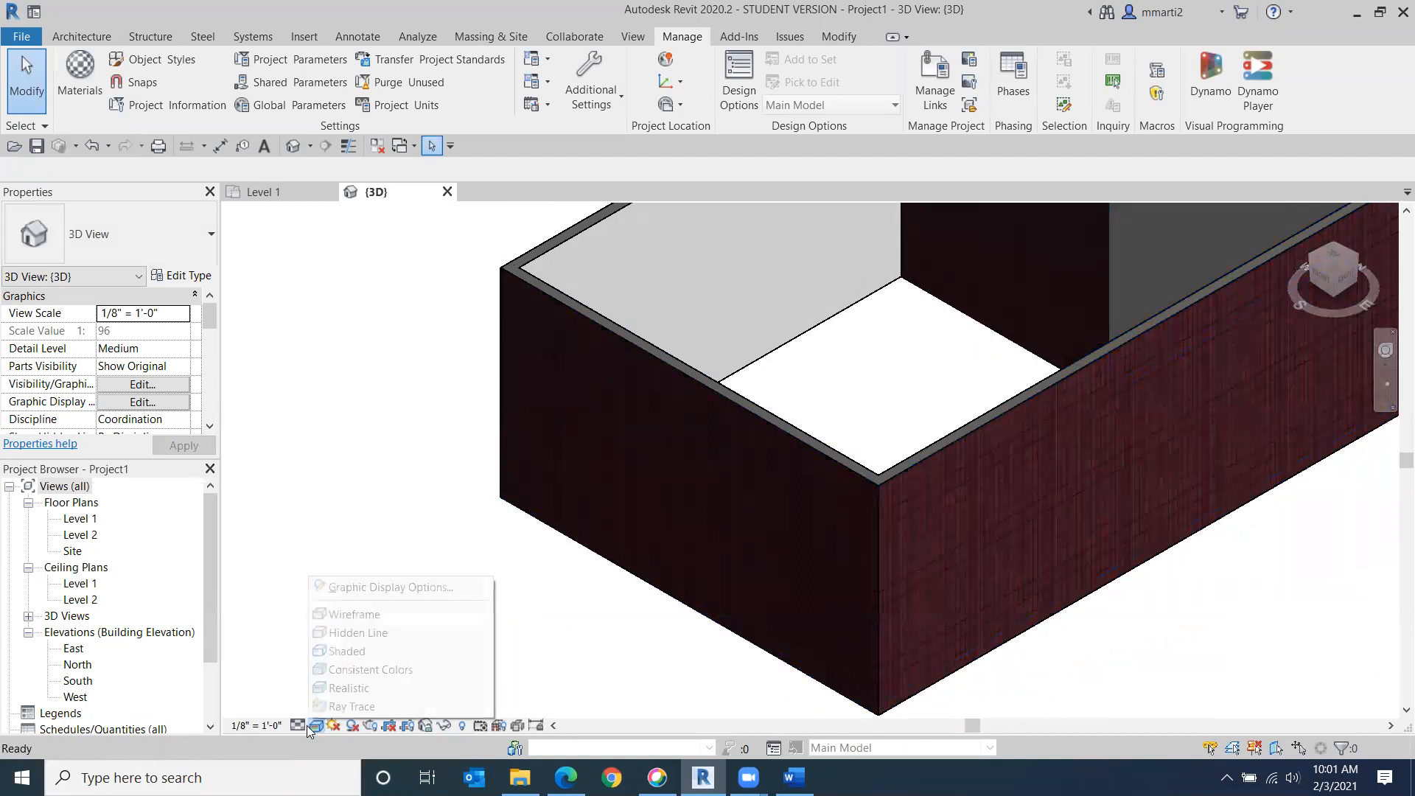
left_click(368, 670)
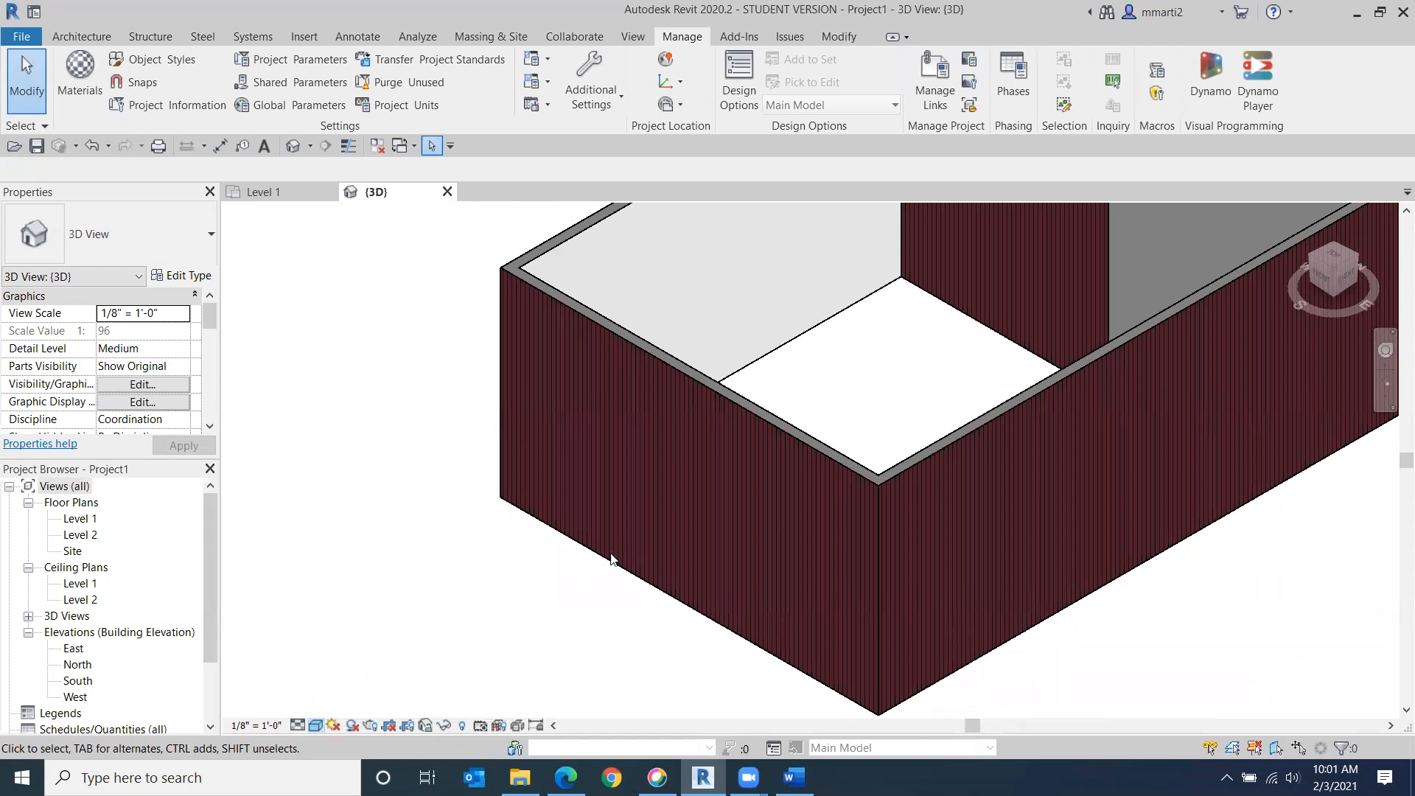
Step: Open the layer structure of the front exterior wall's type, Wall Exterior 5 1/2" mcm, for editing
left_click(715, 470)
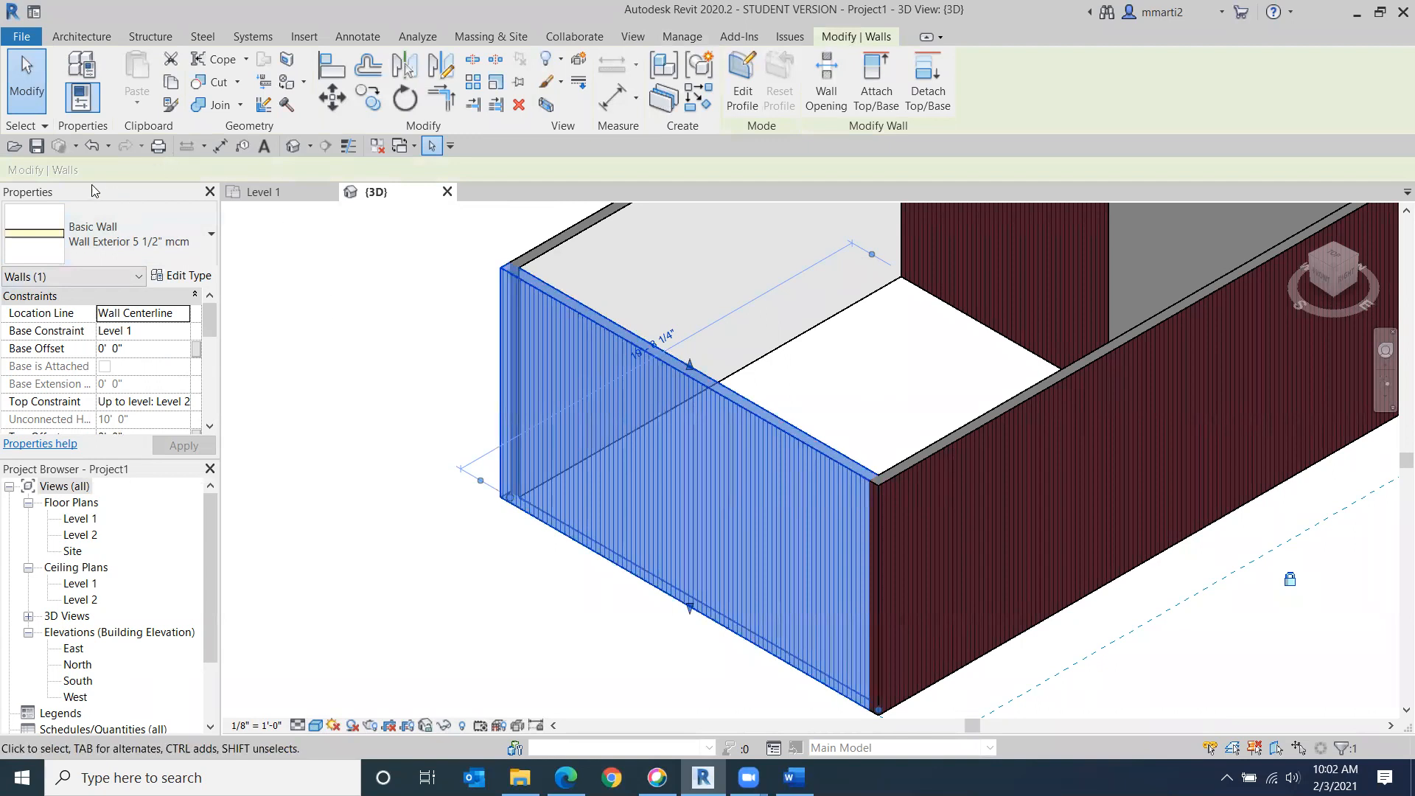
left_click(179, 277)
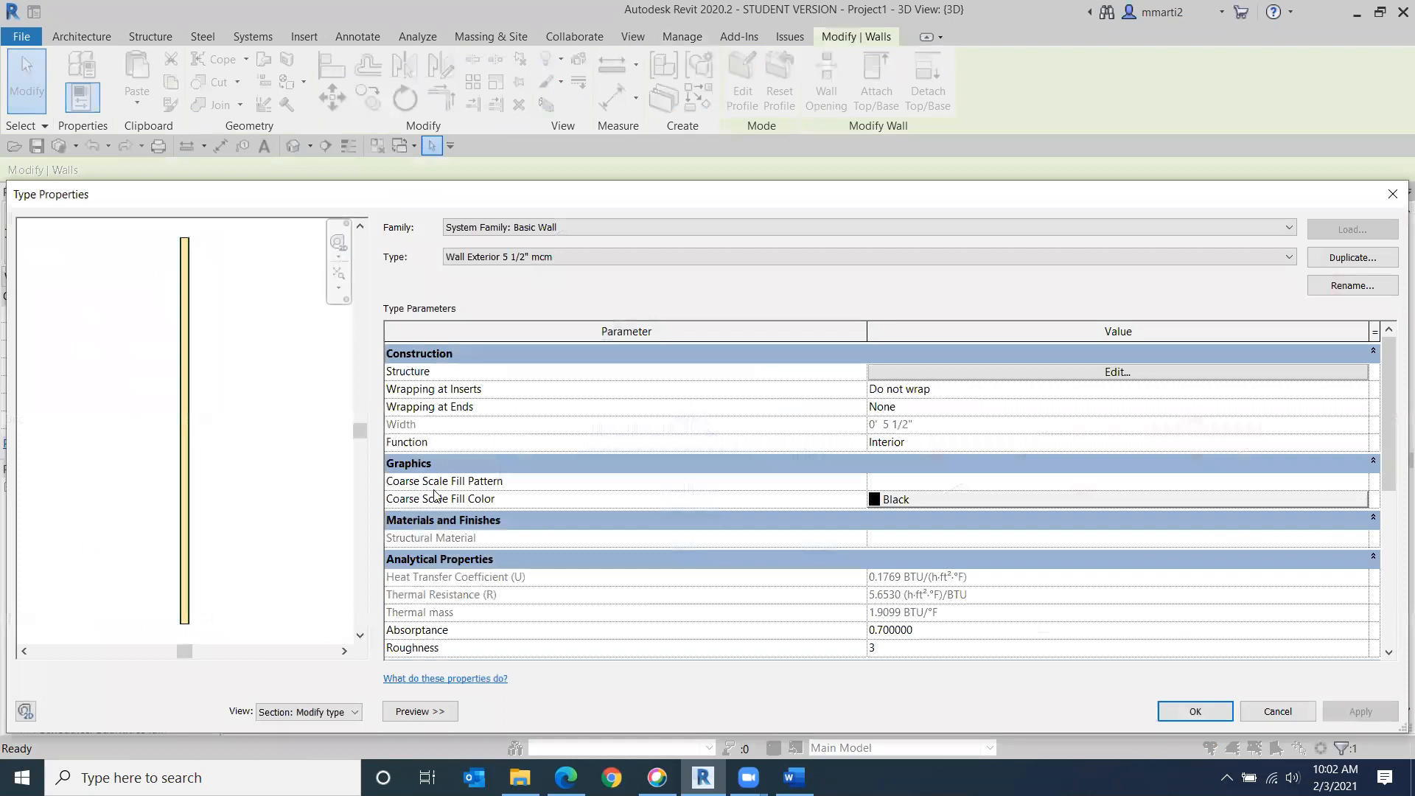
left_click(1163, 373)
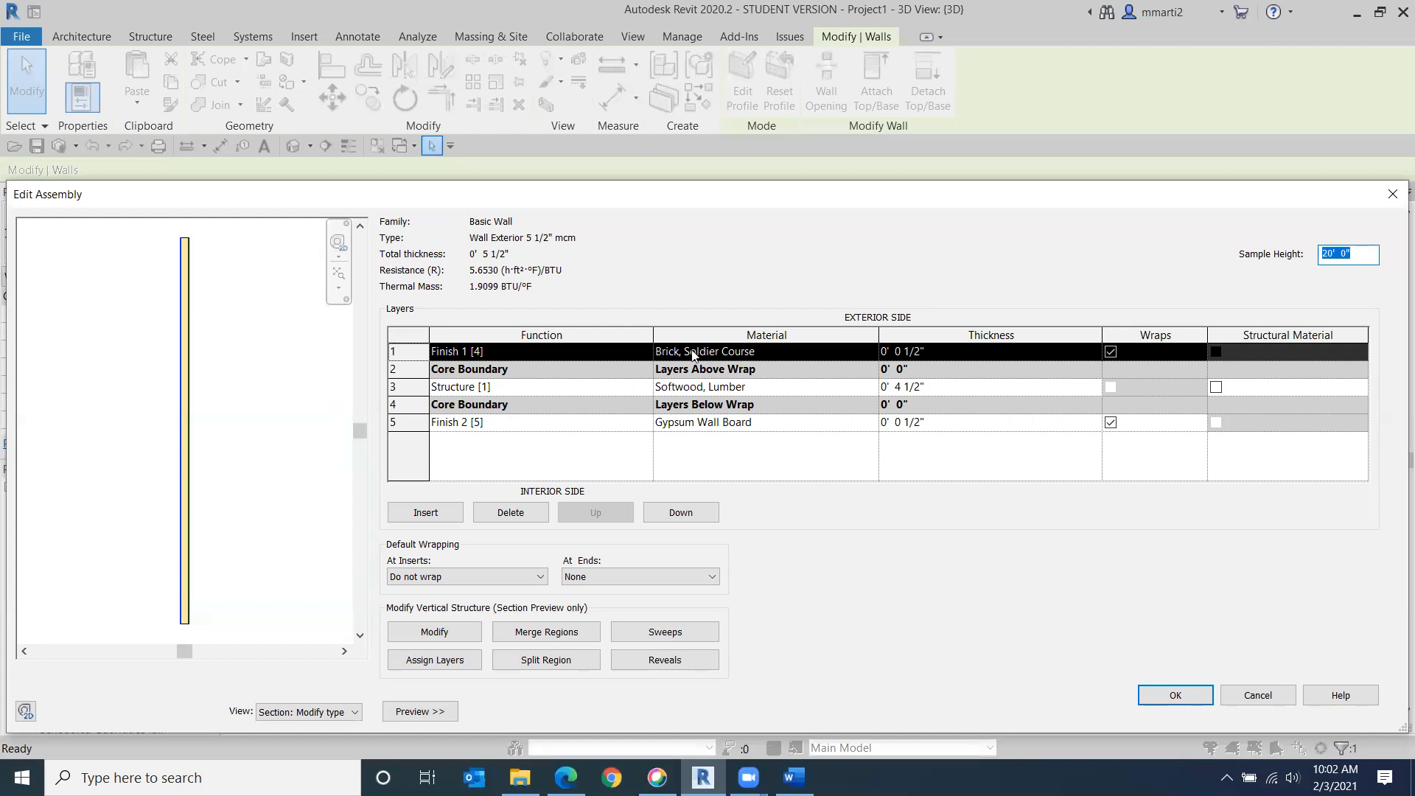
Step: Assign the Siding mcm material to the exterior Finish 1 [4] layer, accept the wall type changes and deselect the wall
left_click(874, 352)
left_click(869, 351)
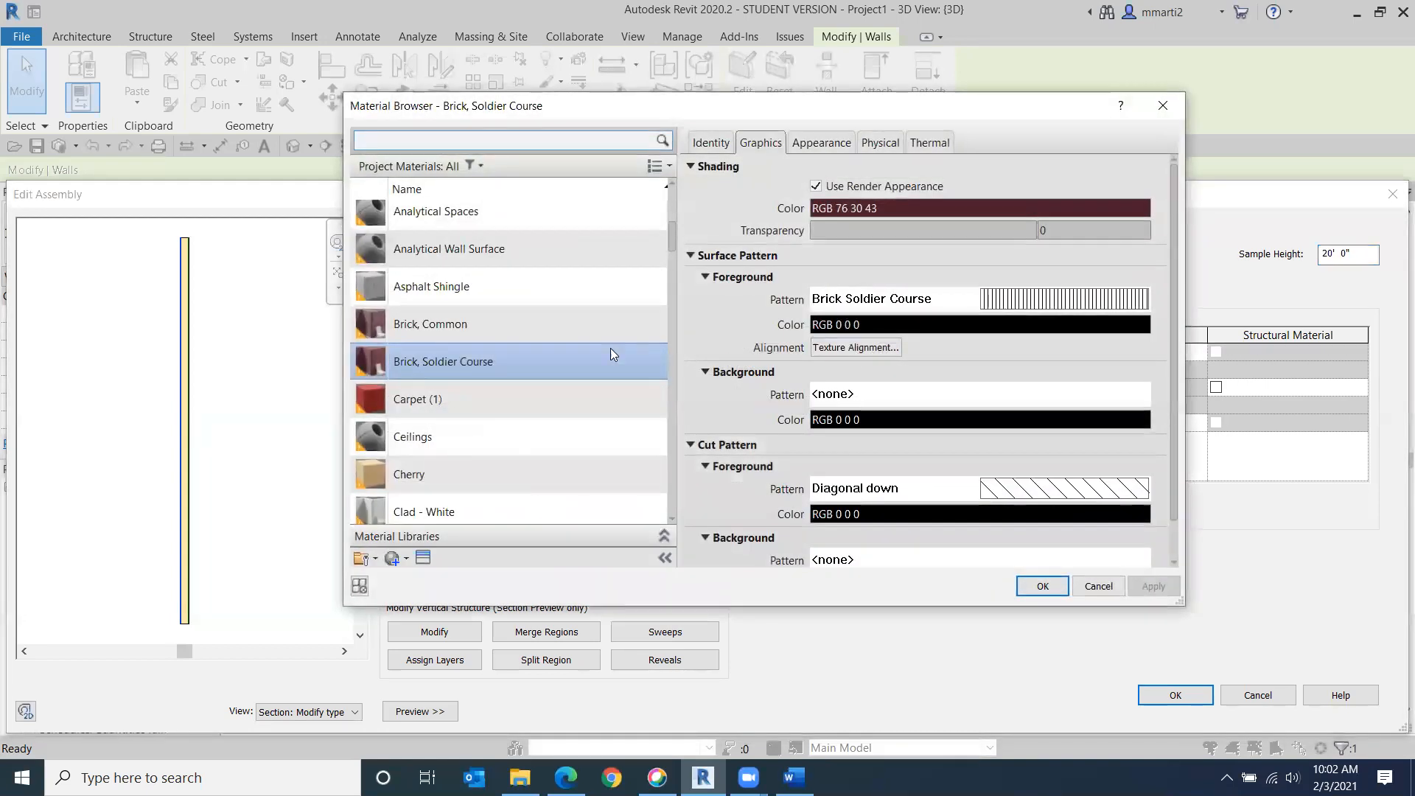
scroll(634, 430, "down", 3)
scroll(631, 431, "down", 5)
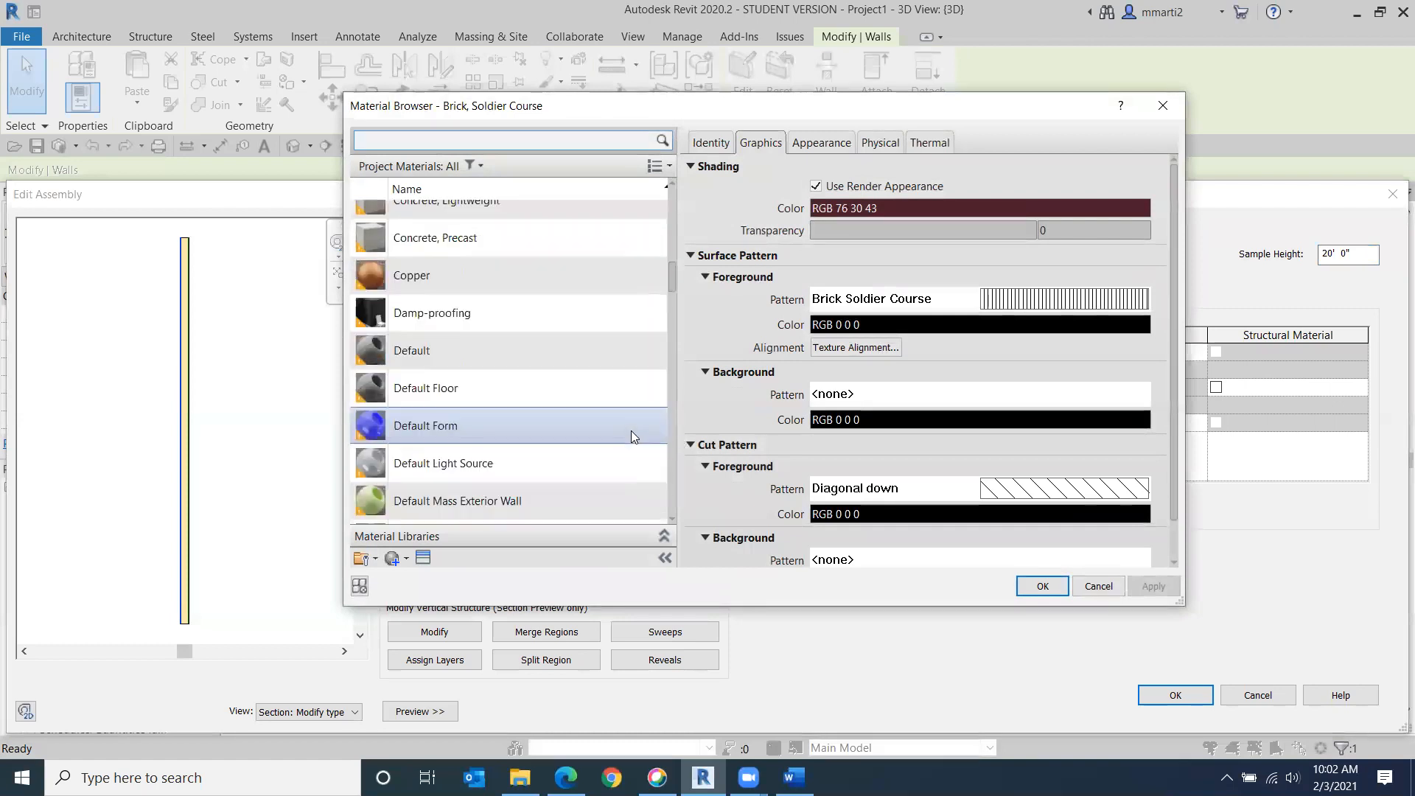
scroll(628, 430, "down", 2)
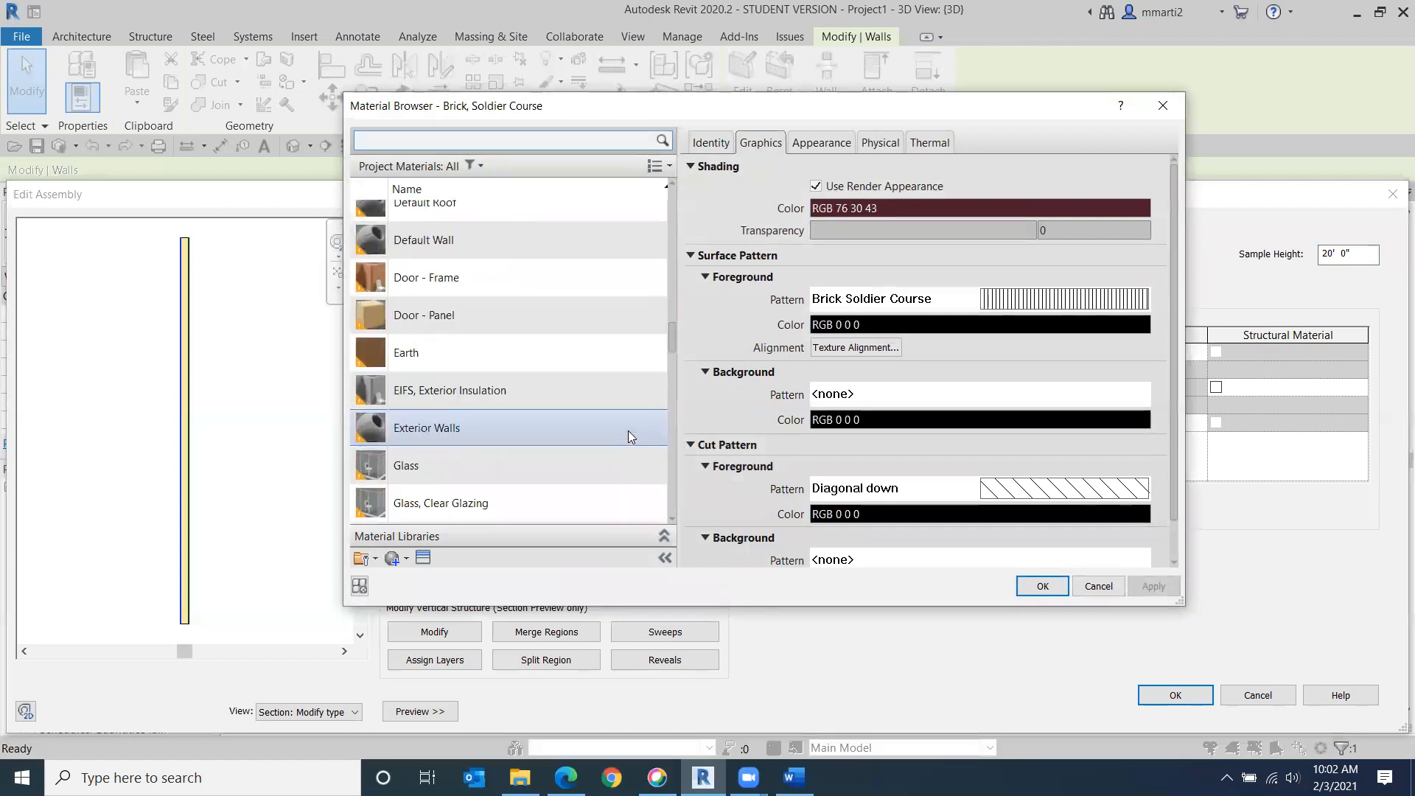
scroll(628, 431, "down", 4)
scroll(628, 430, "down", 7)
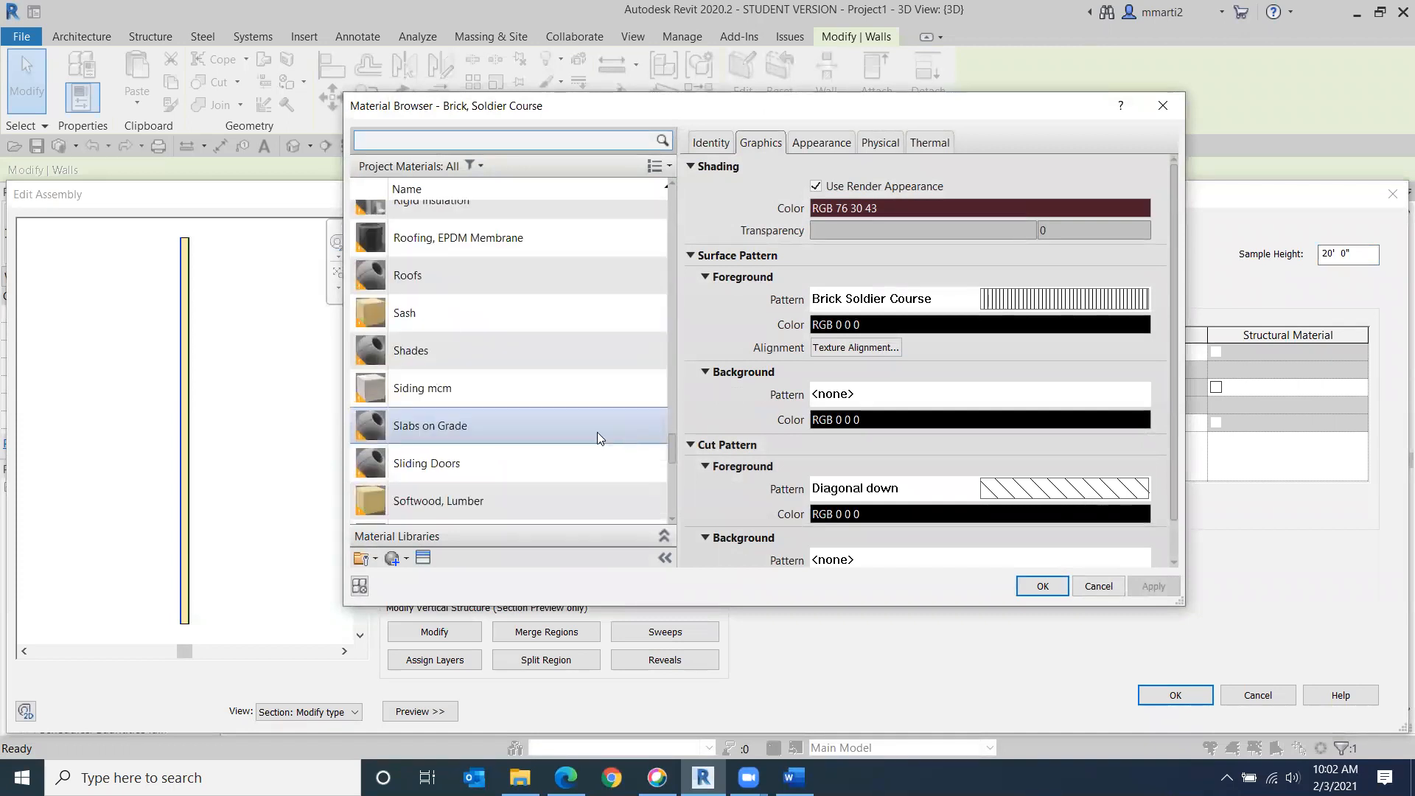
left_click(437, 388)
left_click(1042, 586)
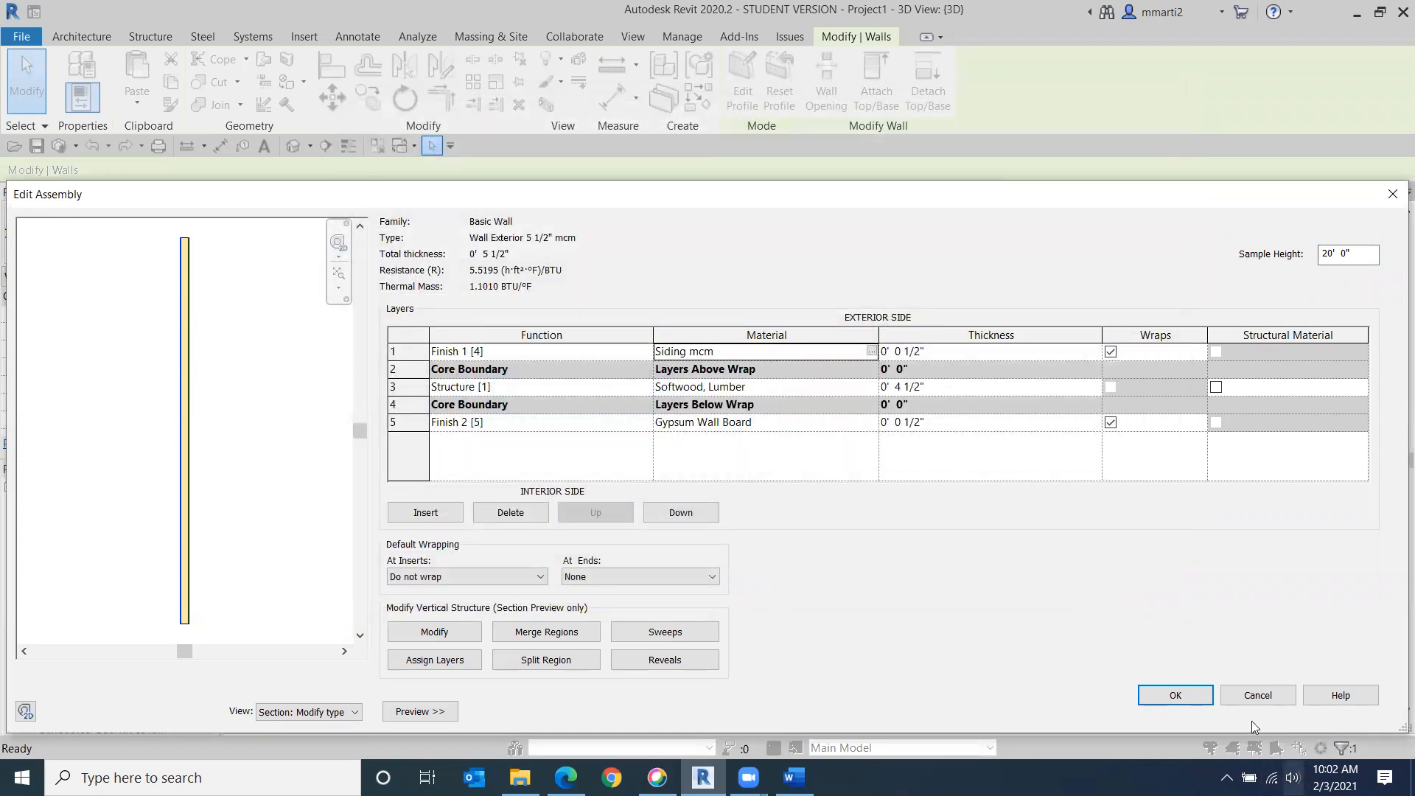
left_click(1176, 695)
left_click(1193, 711)
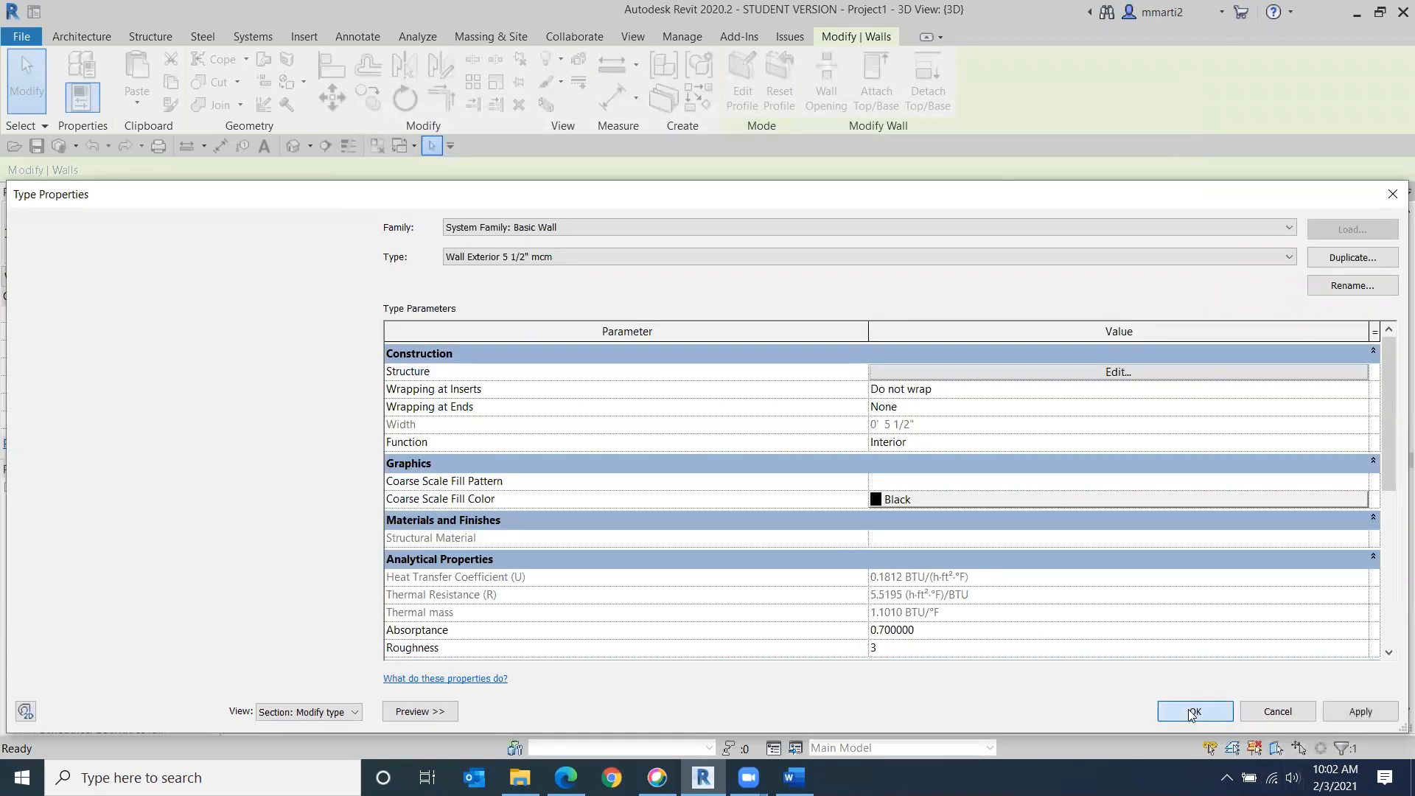
left_click(1200, 681)
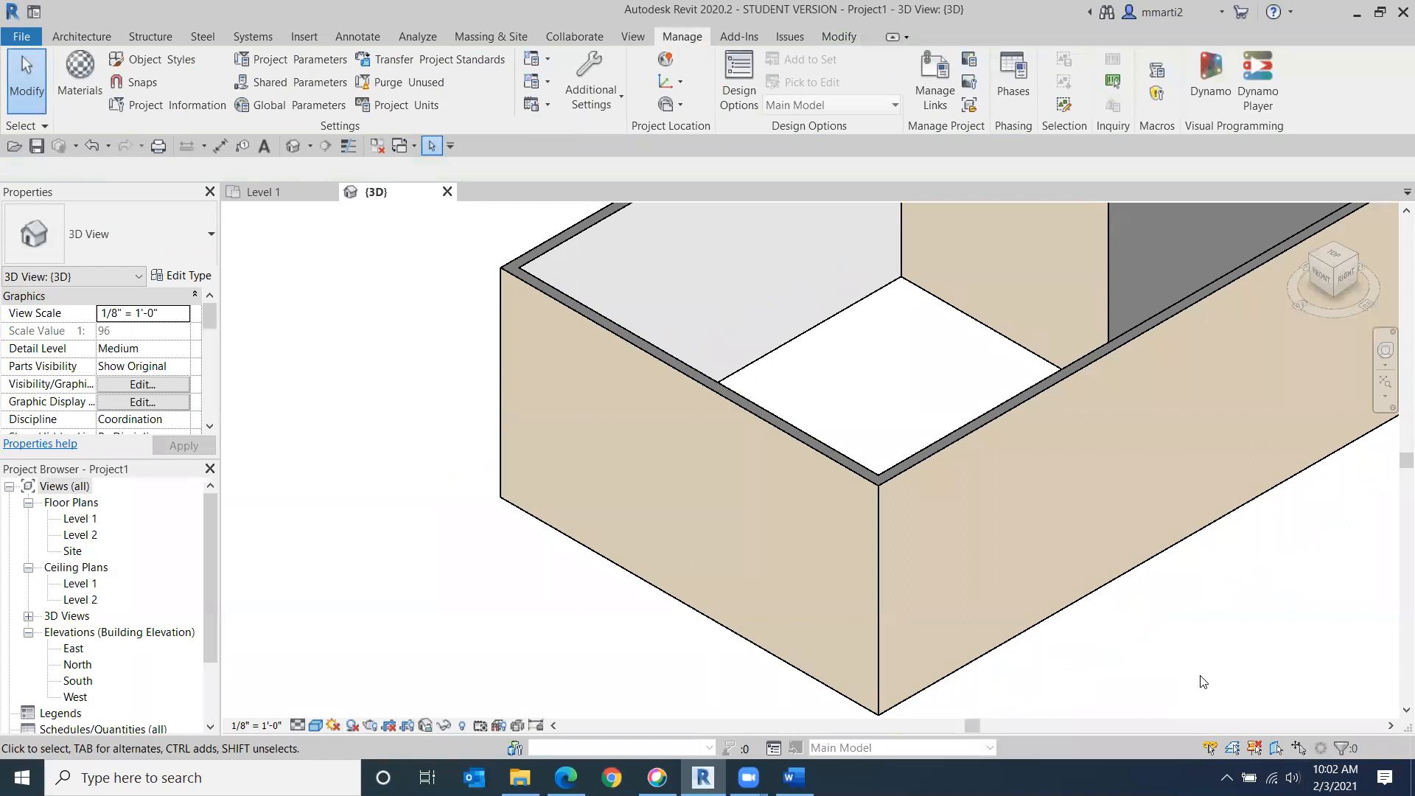
Step: Set the 3D view's visual style to Realistic to show the siding on the exterior walls
left_click(314, 725)
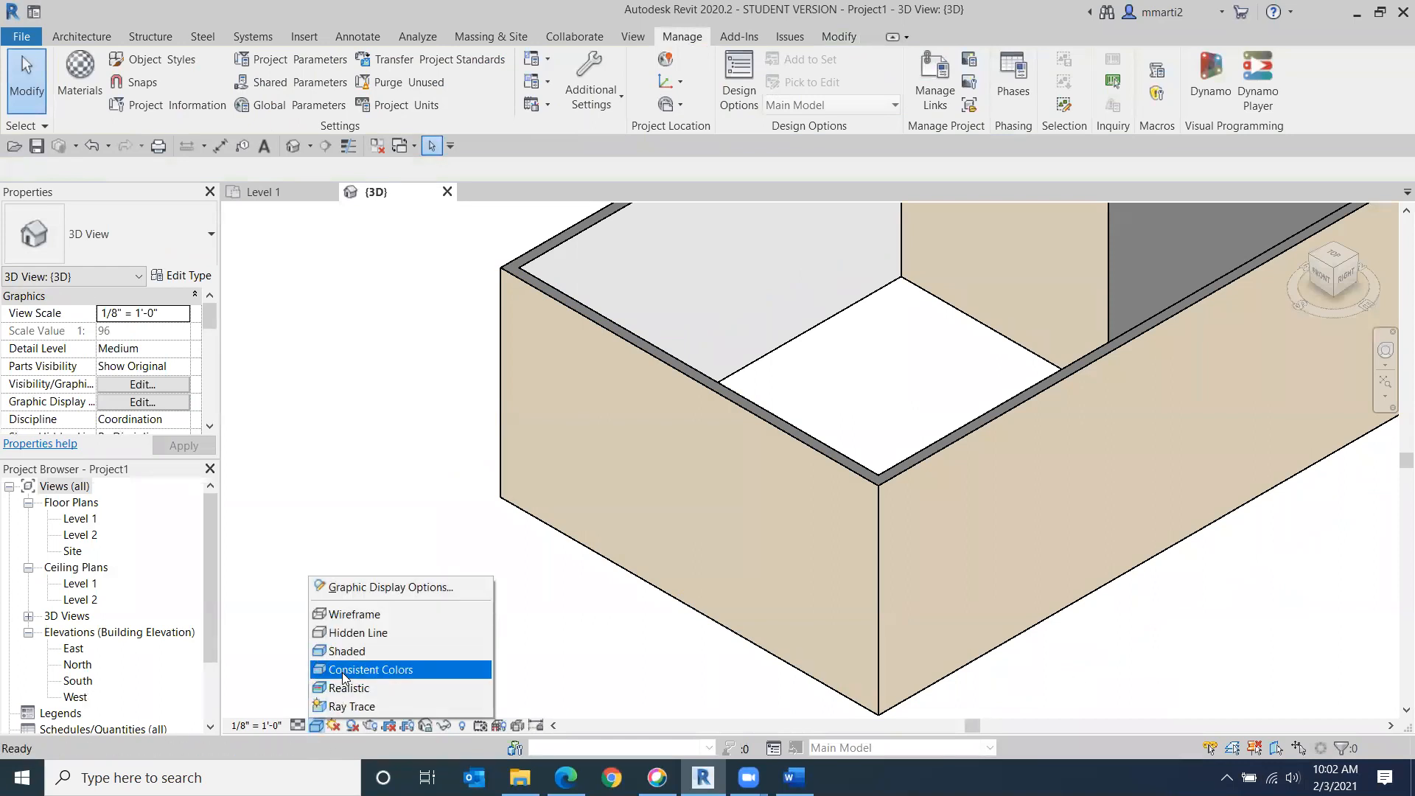
left_click(344, 684)
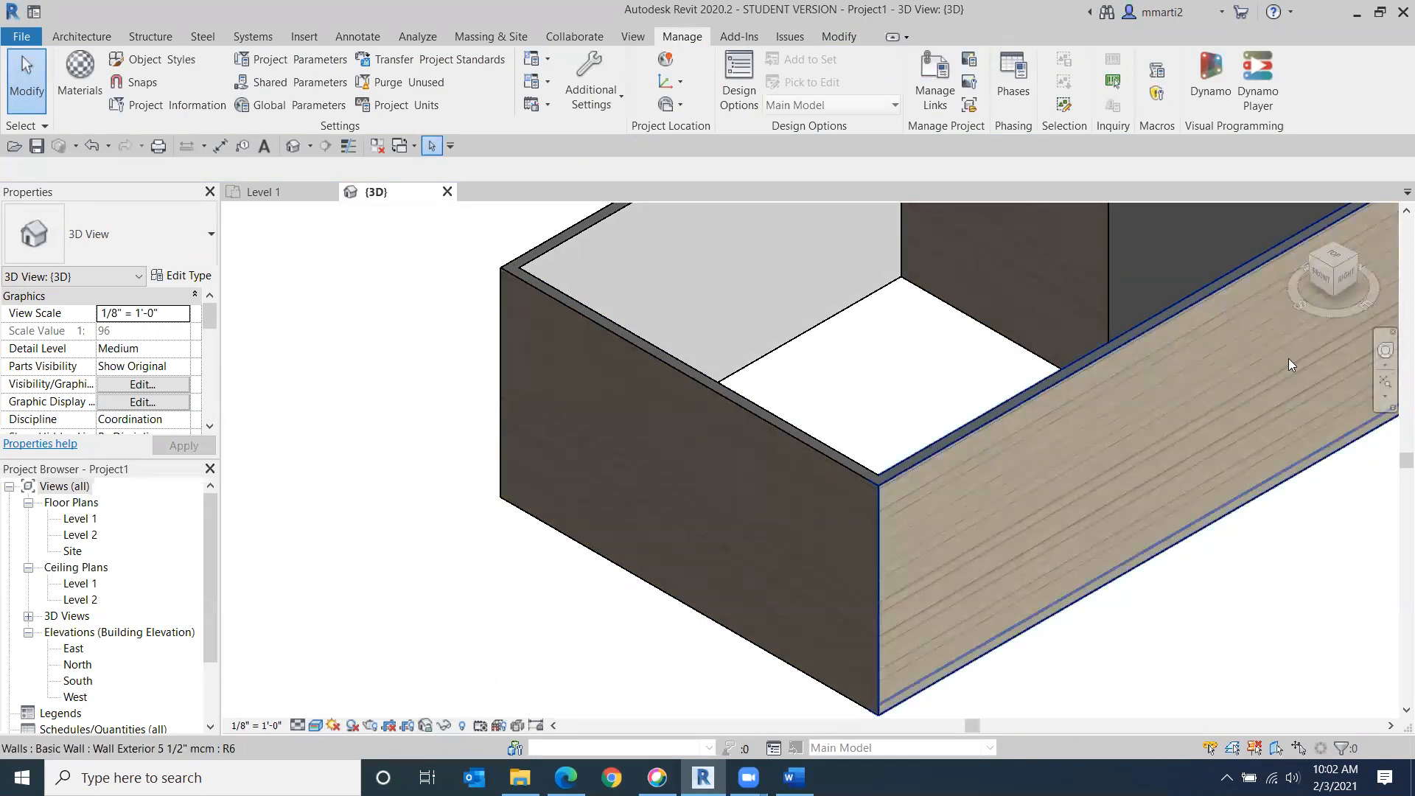
left_click_drag(1331, 270, 1362, 262)
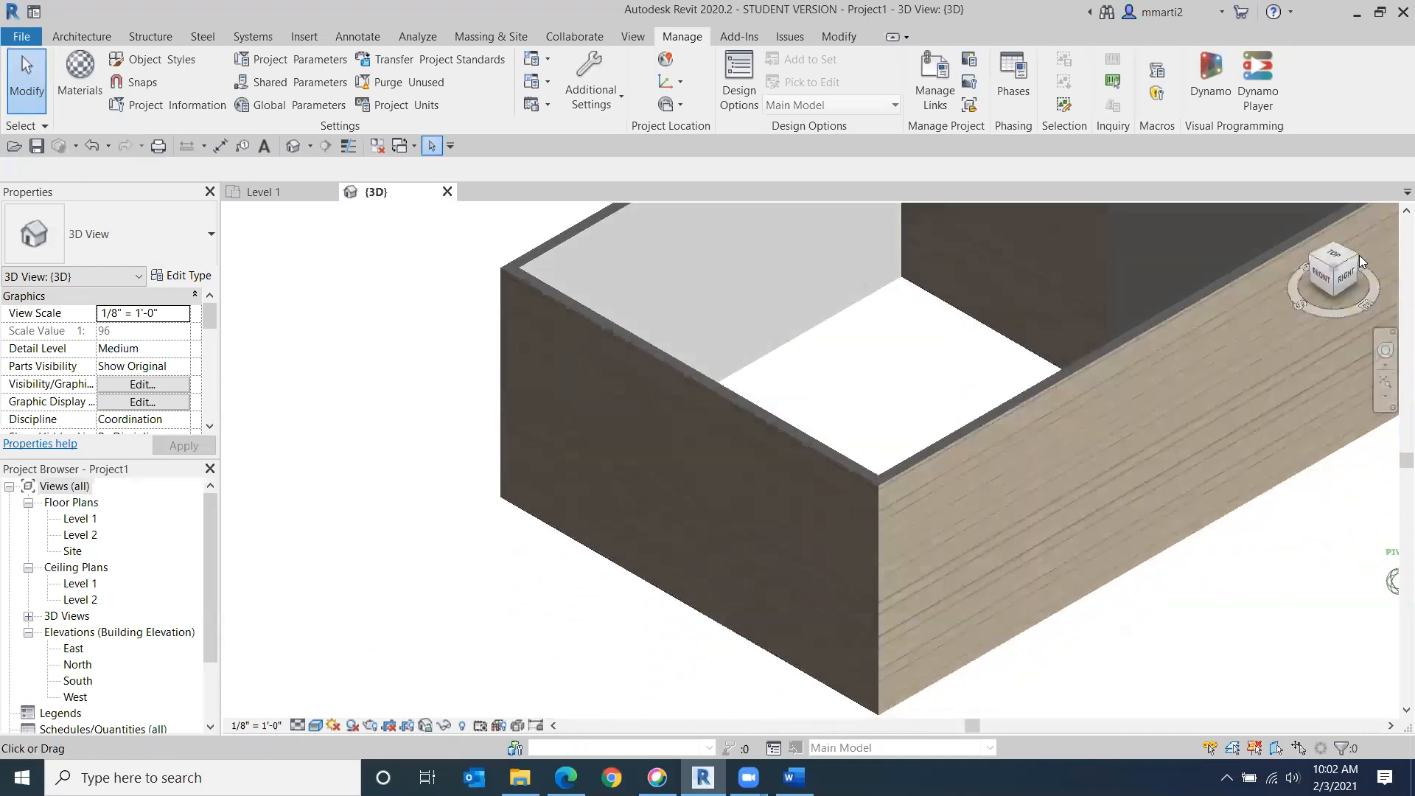
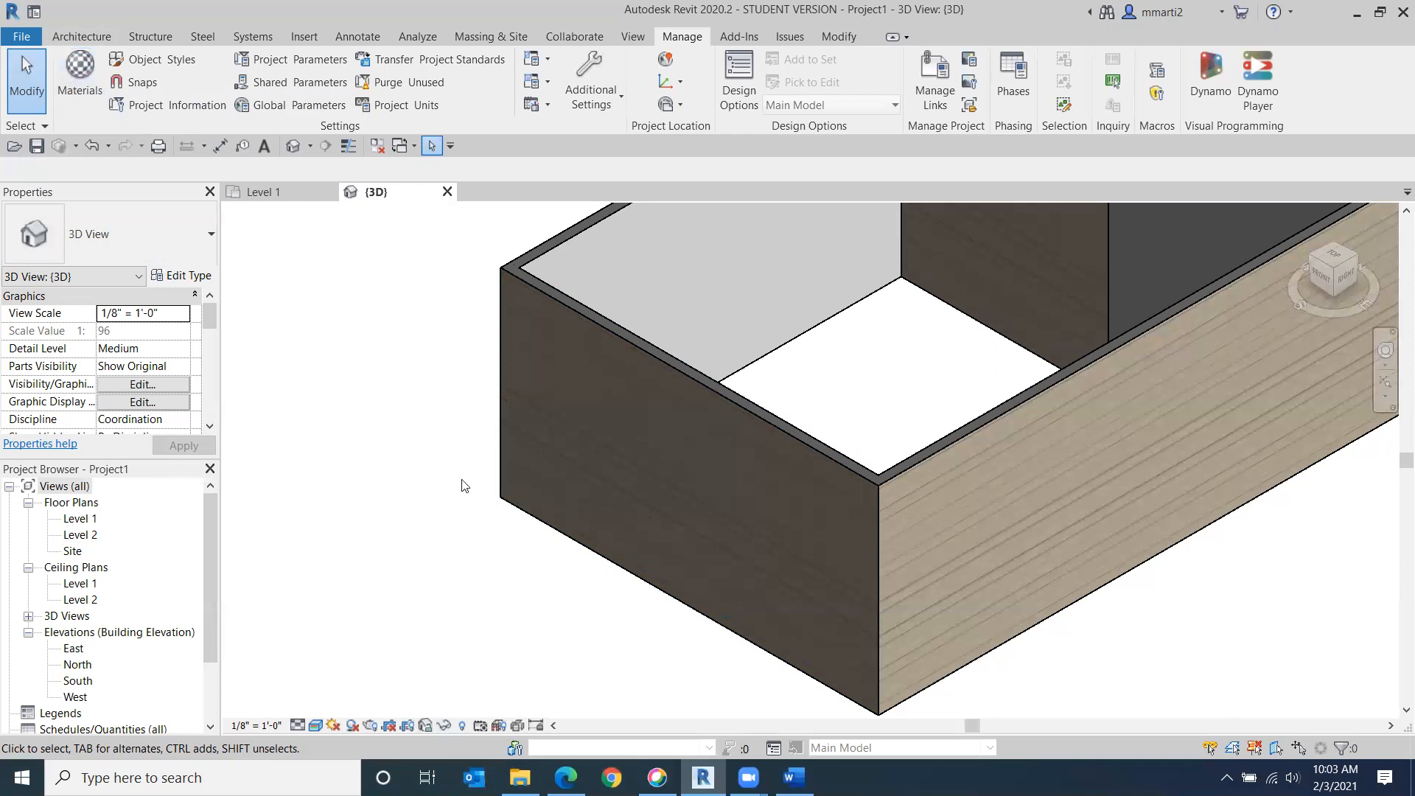
Step: Reopen the Material Browser and create another new project material
left_click(74, 70)
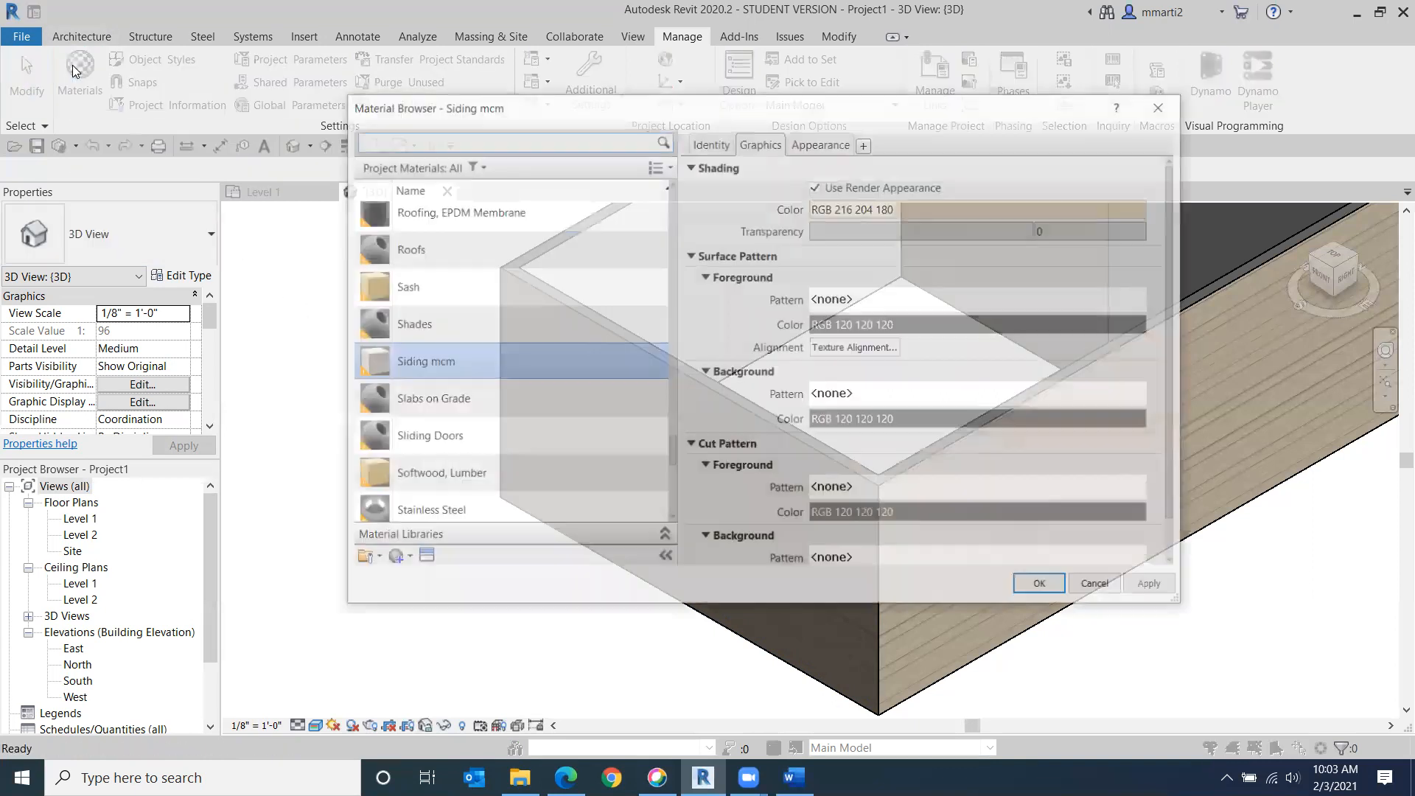
left_click(396, 560)
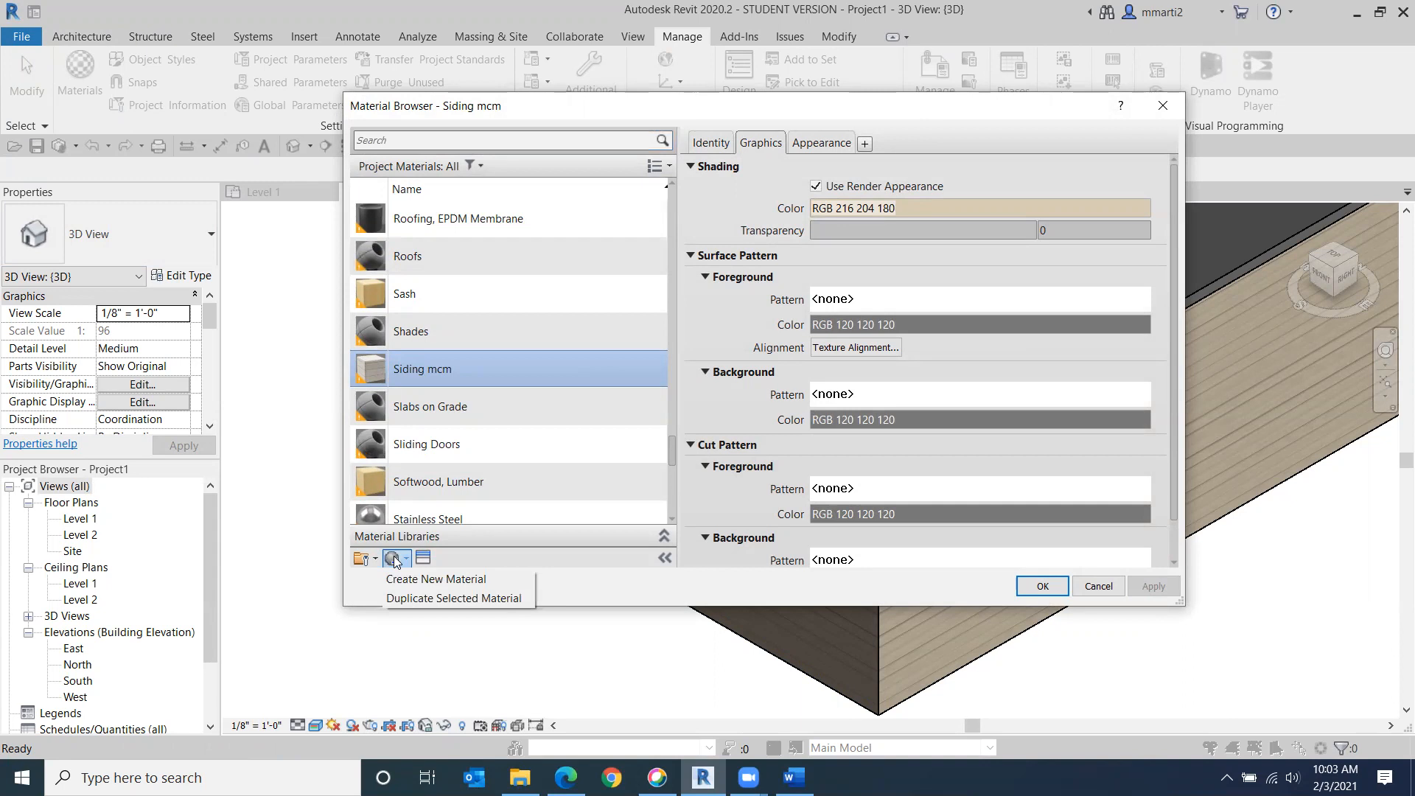
left_click(402, 578)
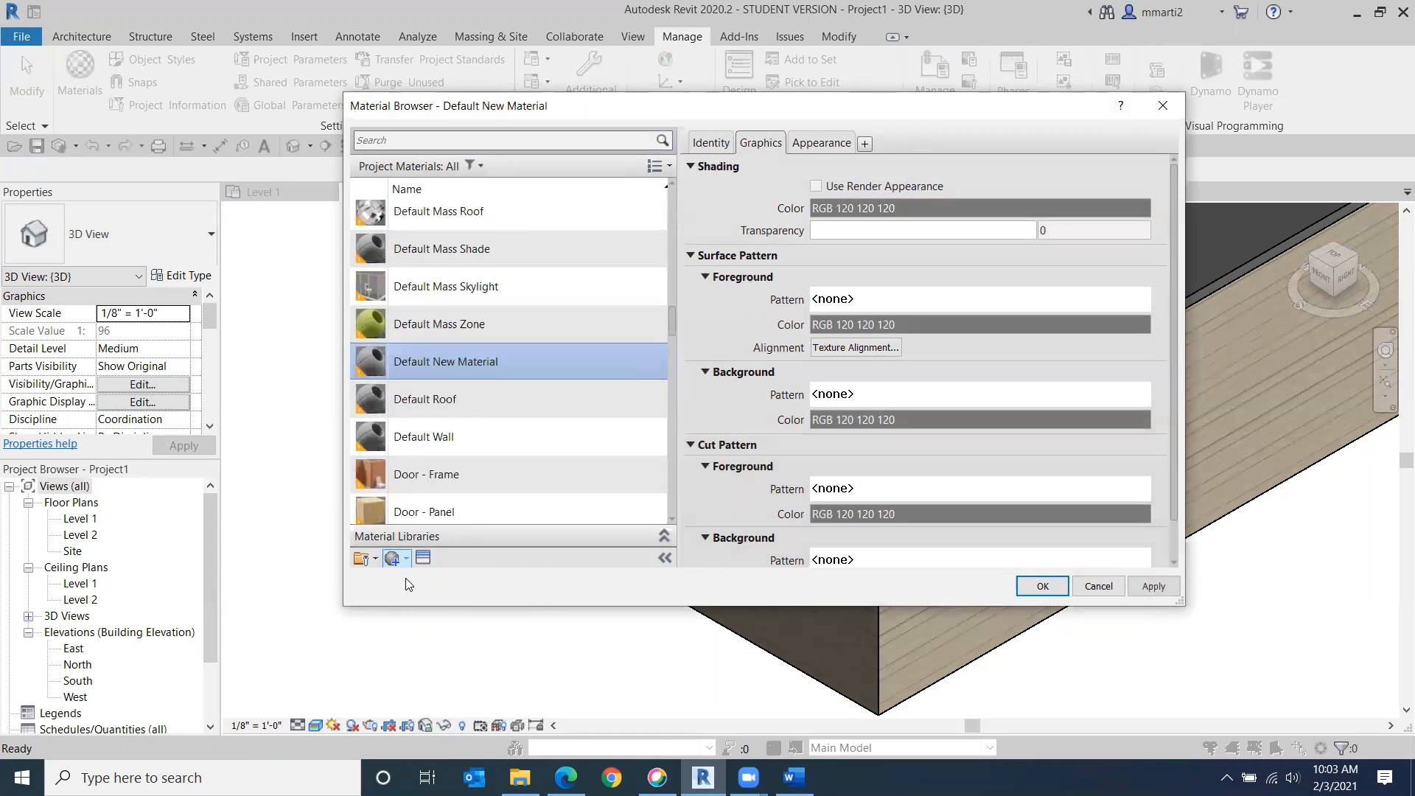
Step: Rename the new default material as Stucco mcm in the project materials list
right_click(426, 352)
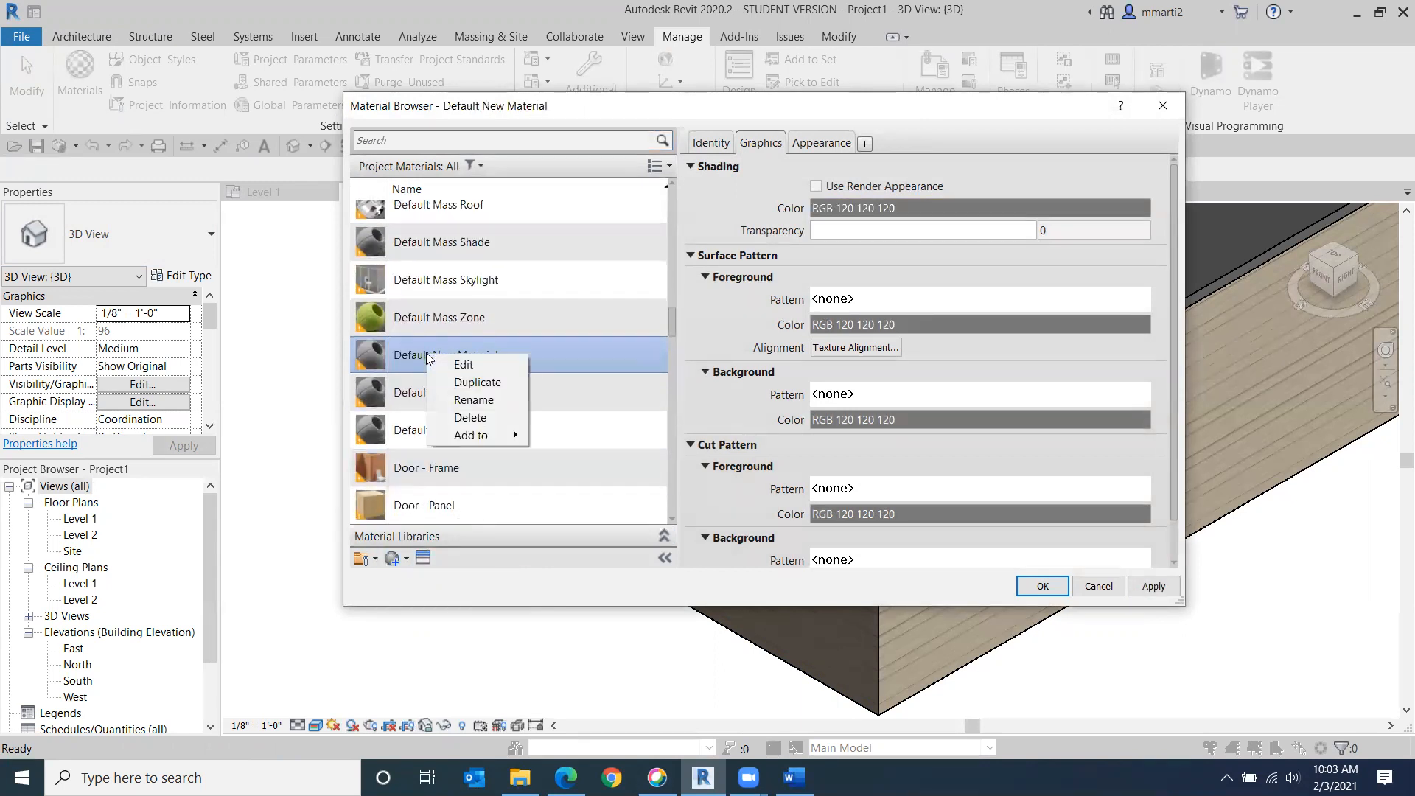
left_click(471, 398)
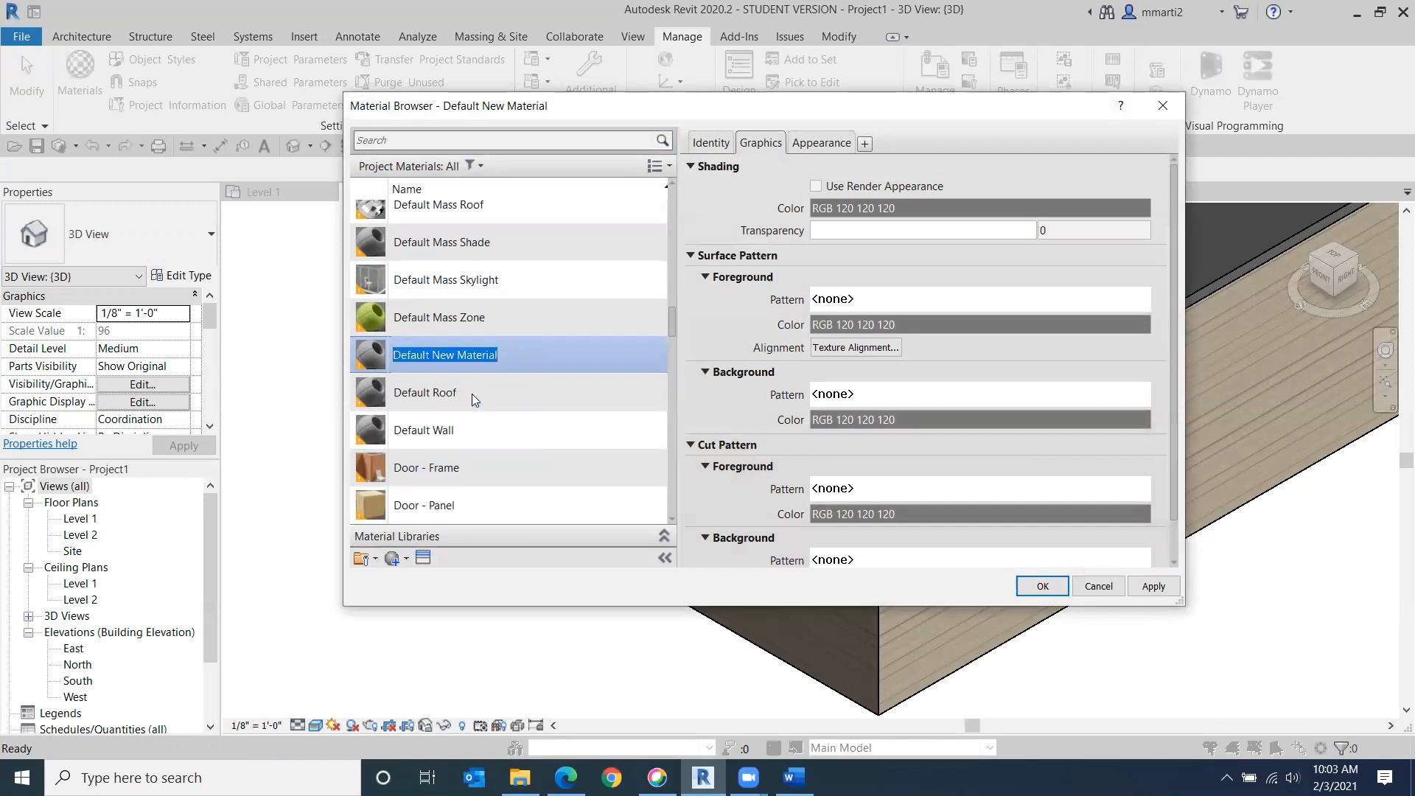
type("St")
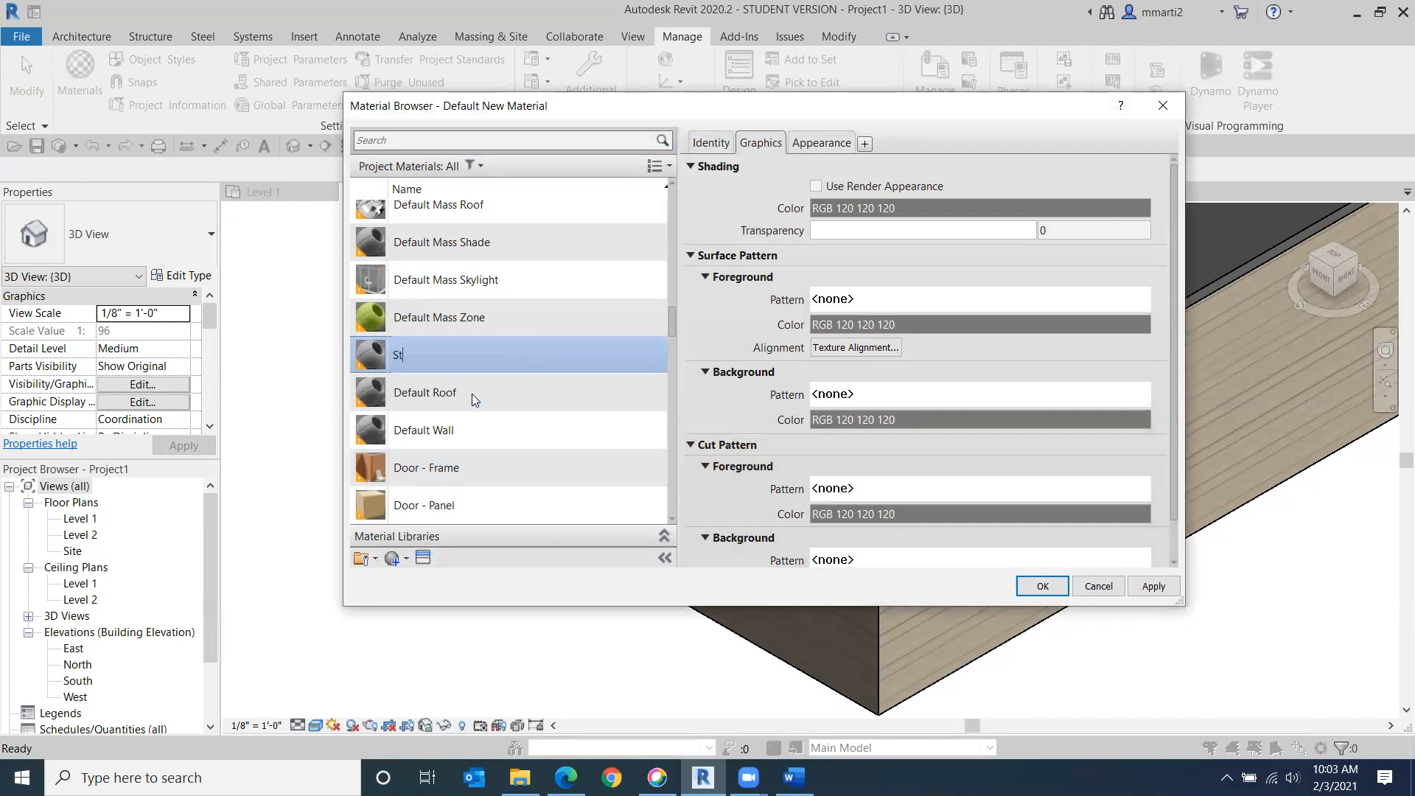
type("ucco mcm")
Step: Open the Asset Browser and look through the Appearance Library for a stucco finish
left_click(423, 559)
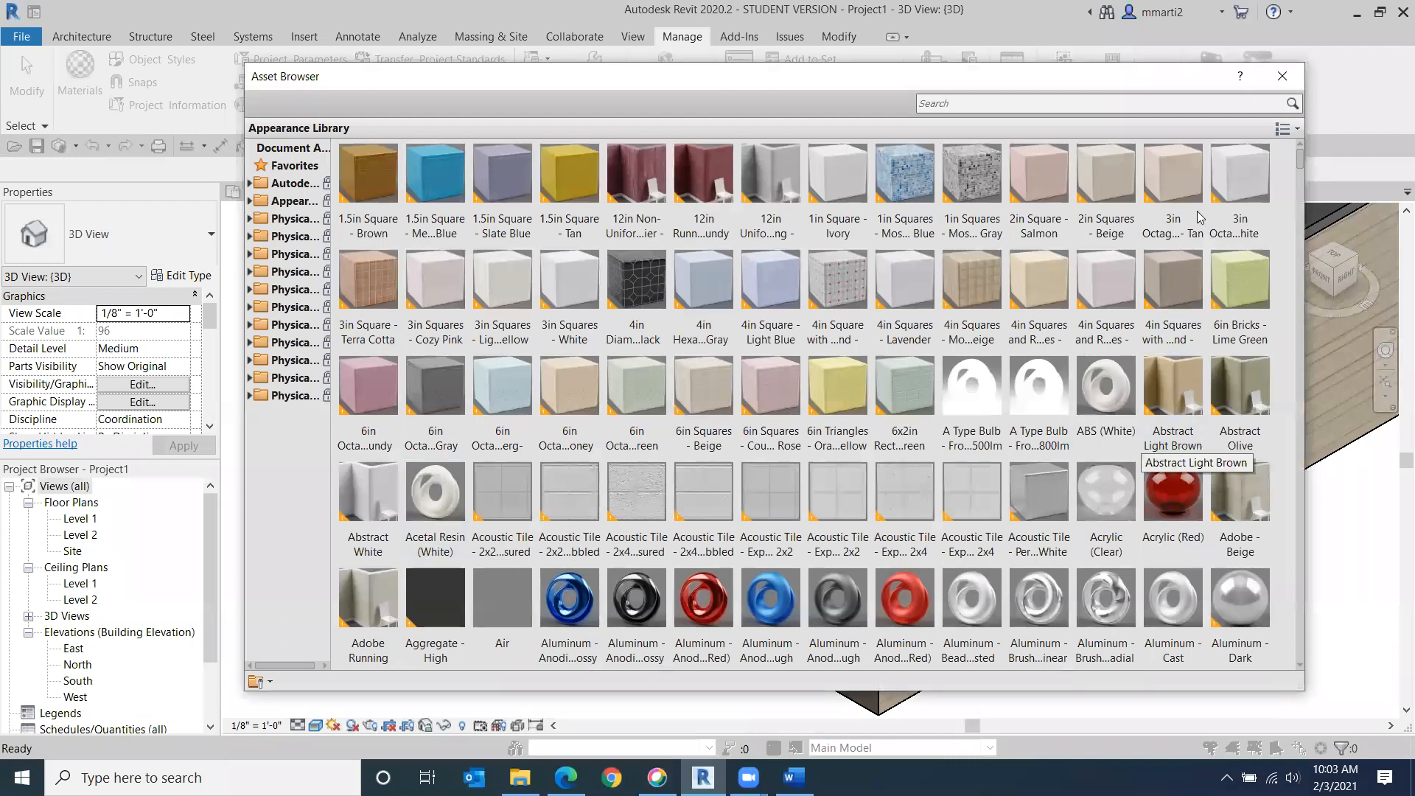
scroll(958, 292, "down", 15)
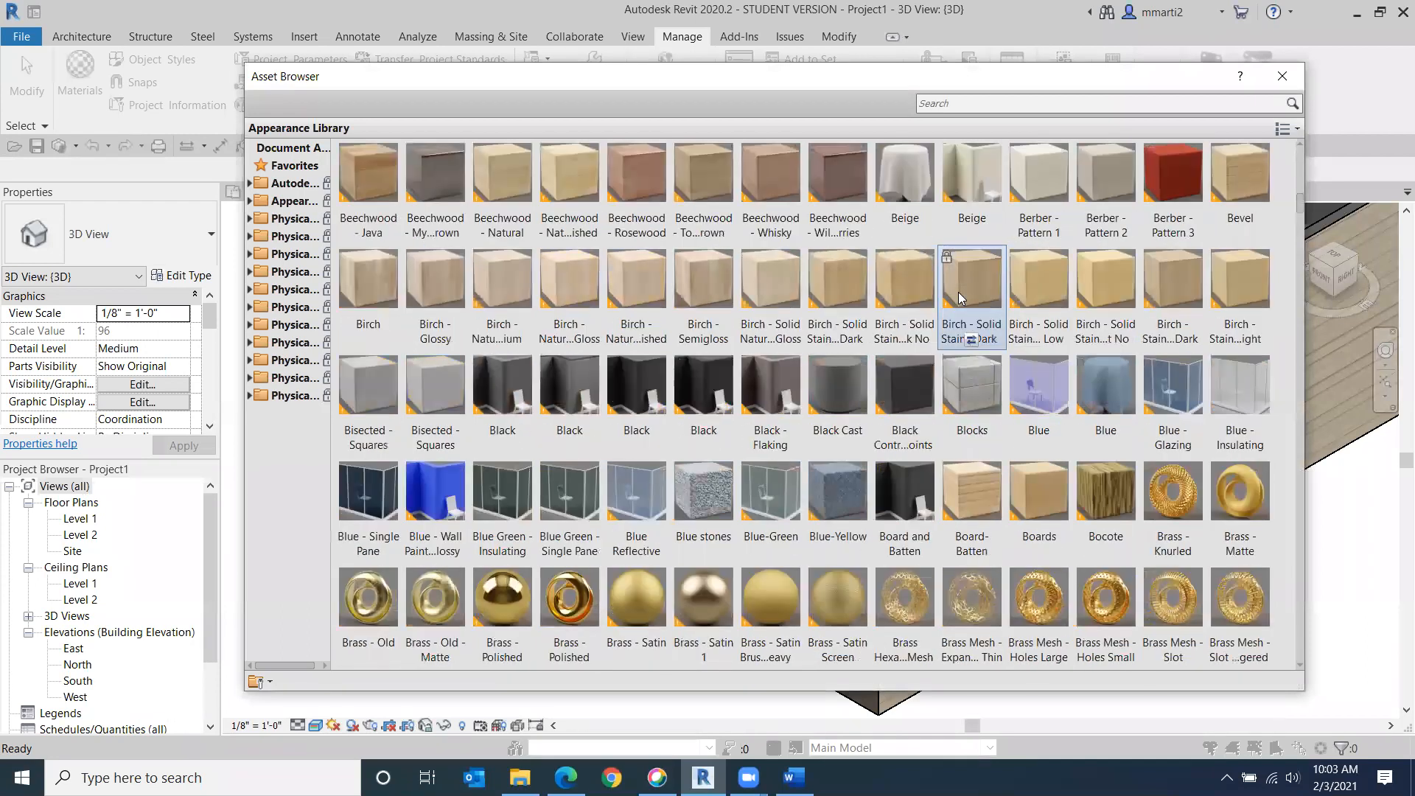
scroll(996, 284, "down", 10)
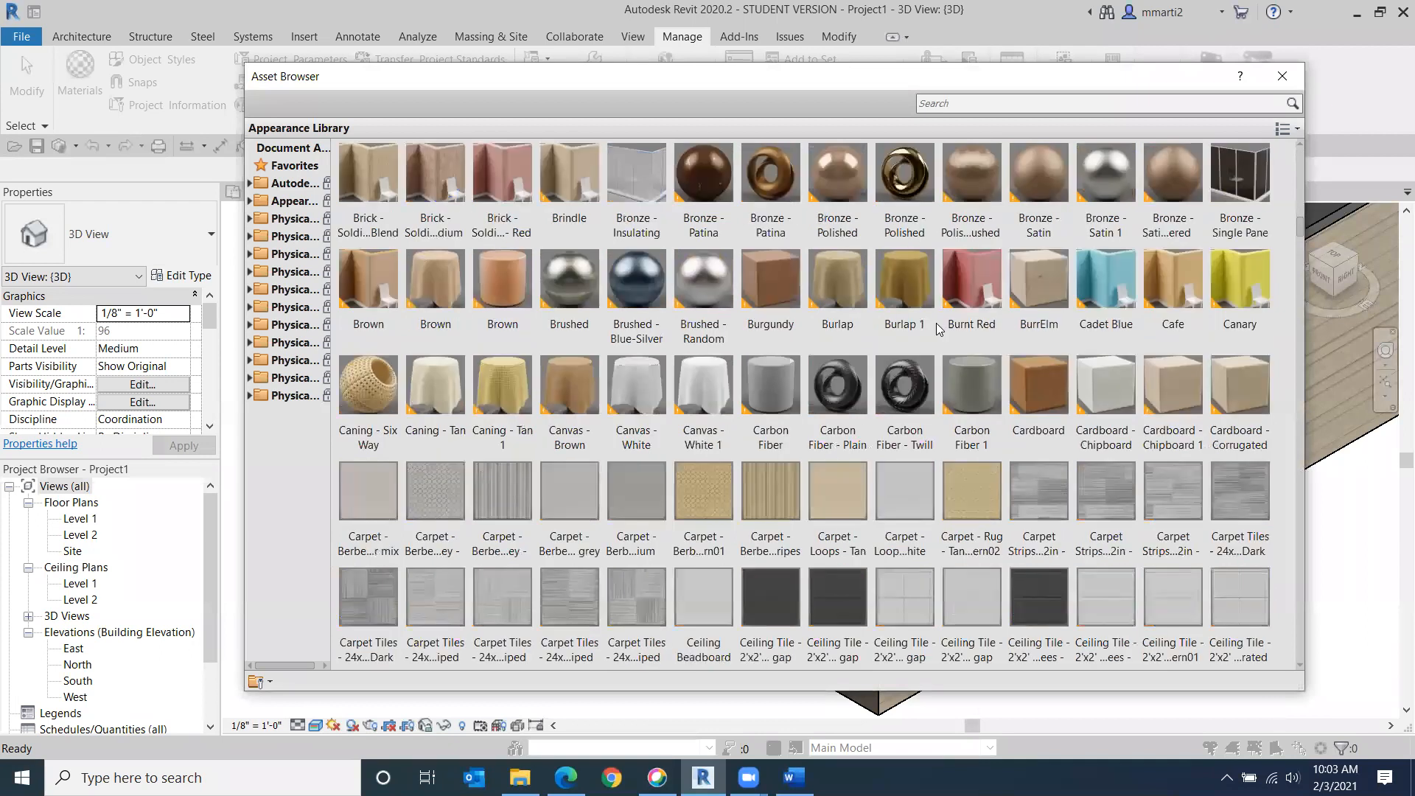
scroll(703, 280, "up", 10)
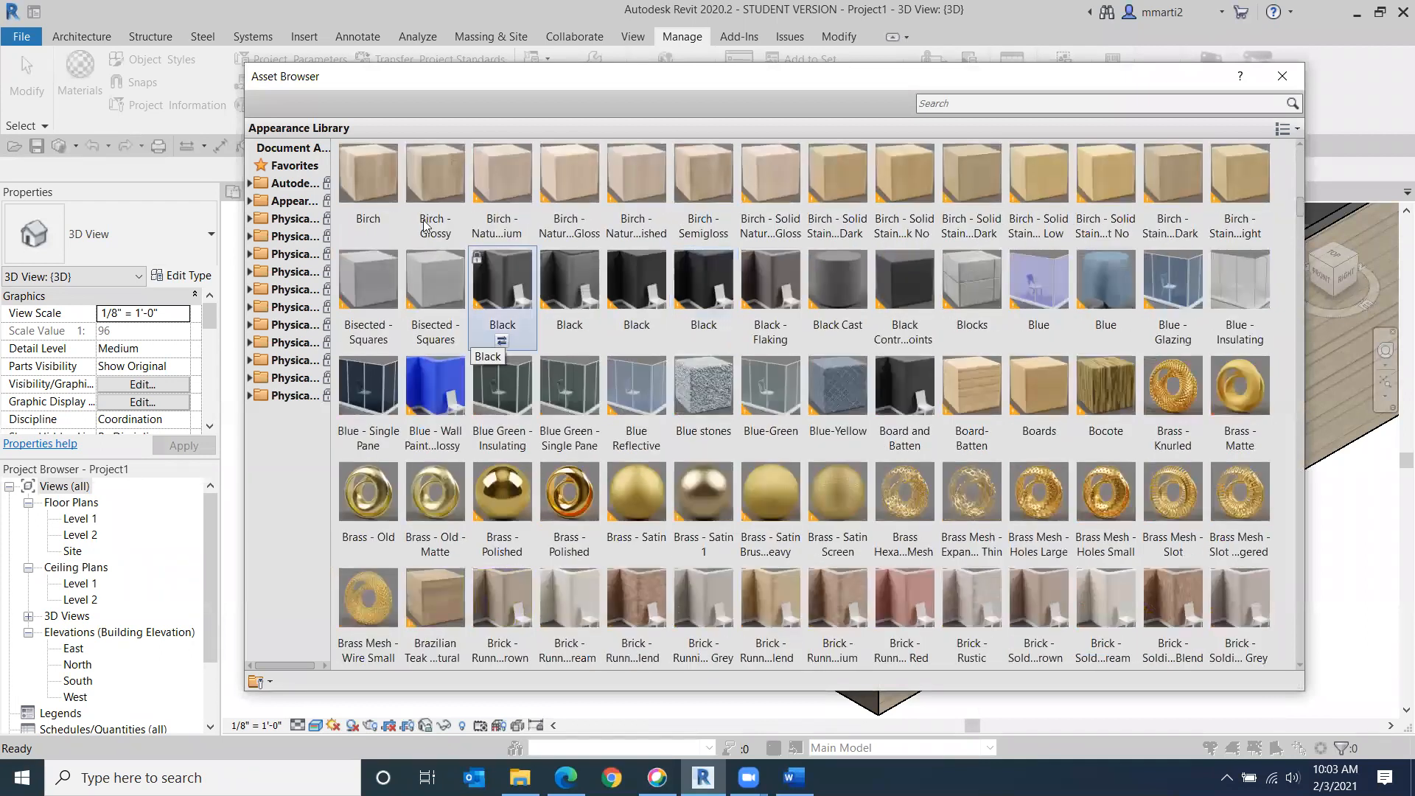
scroll(865, 402, "down", 10)
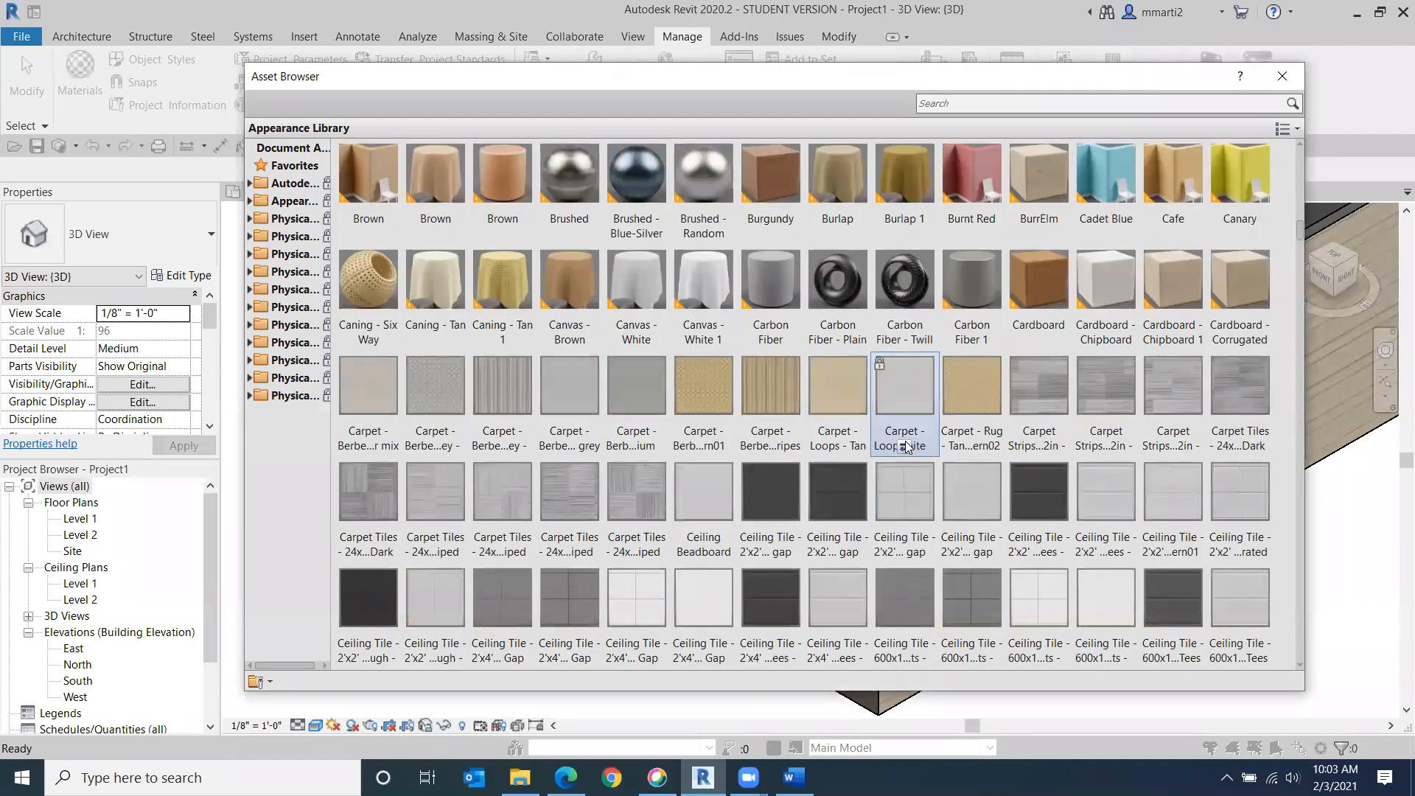
scroll(905, 441, "down", 10)
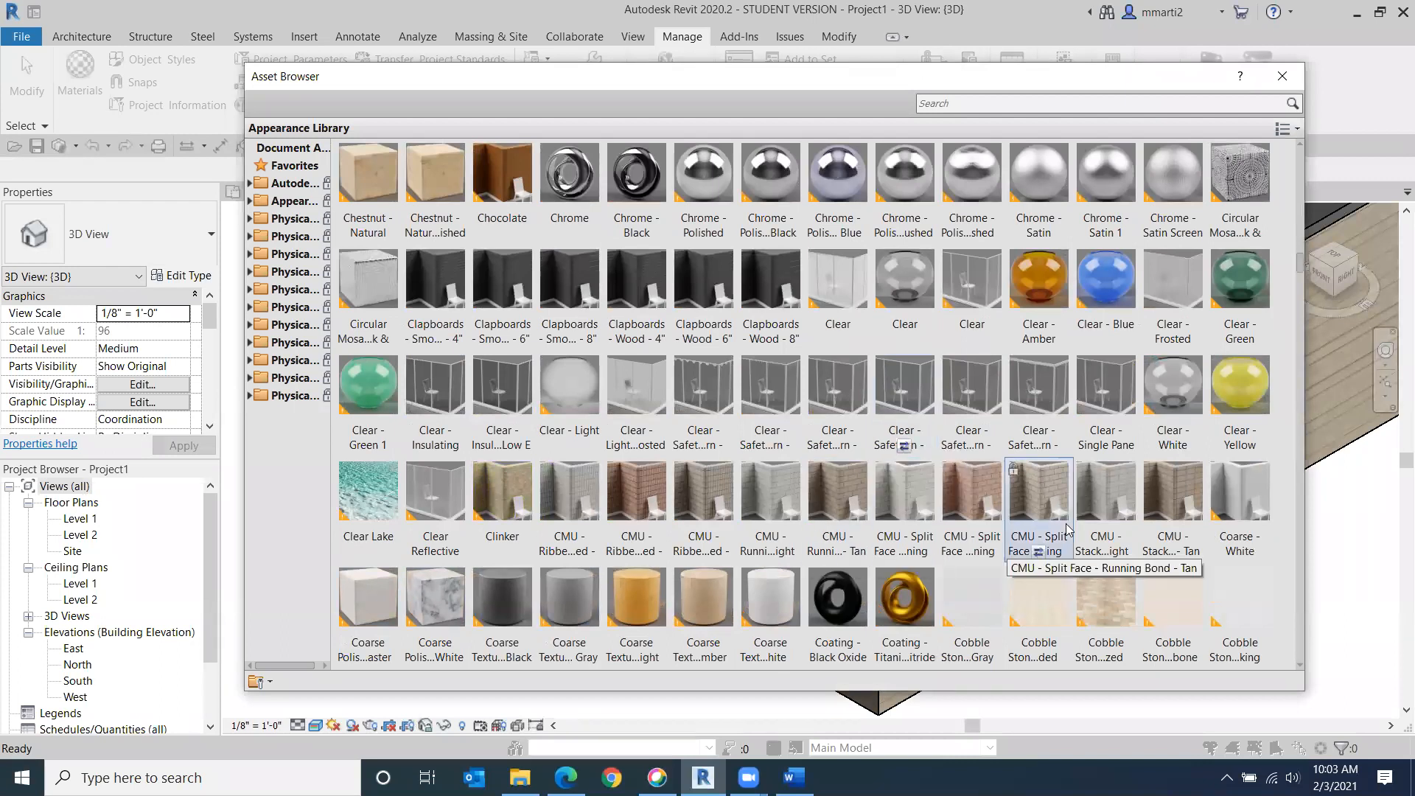
scroll(993, 514, "down", 3)
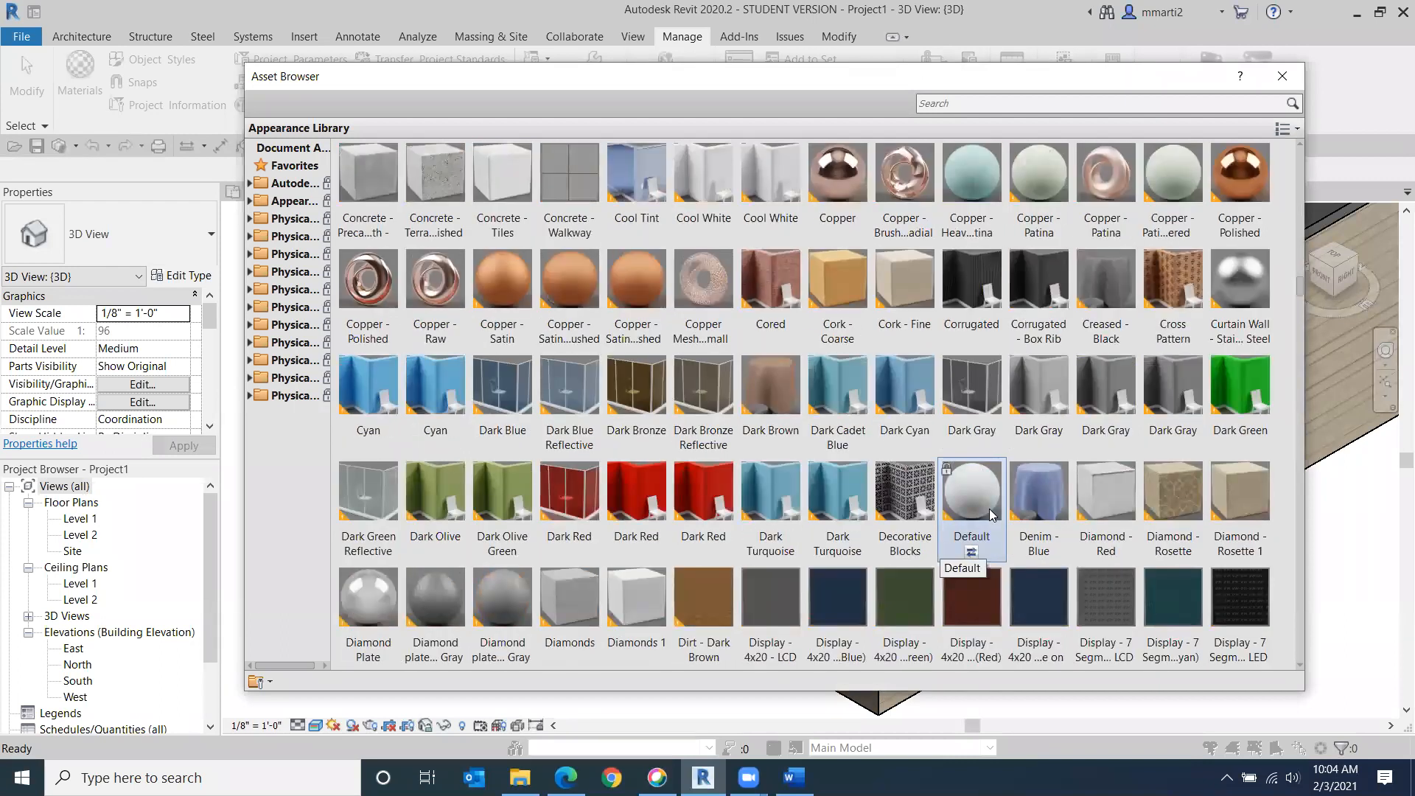
scroll(990, 514, "down", 7)
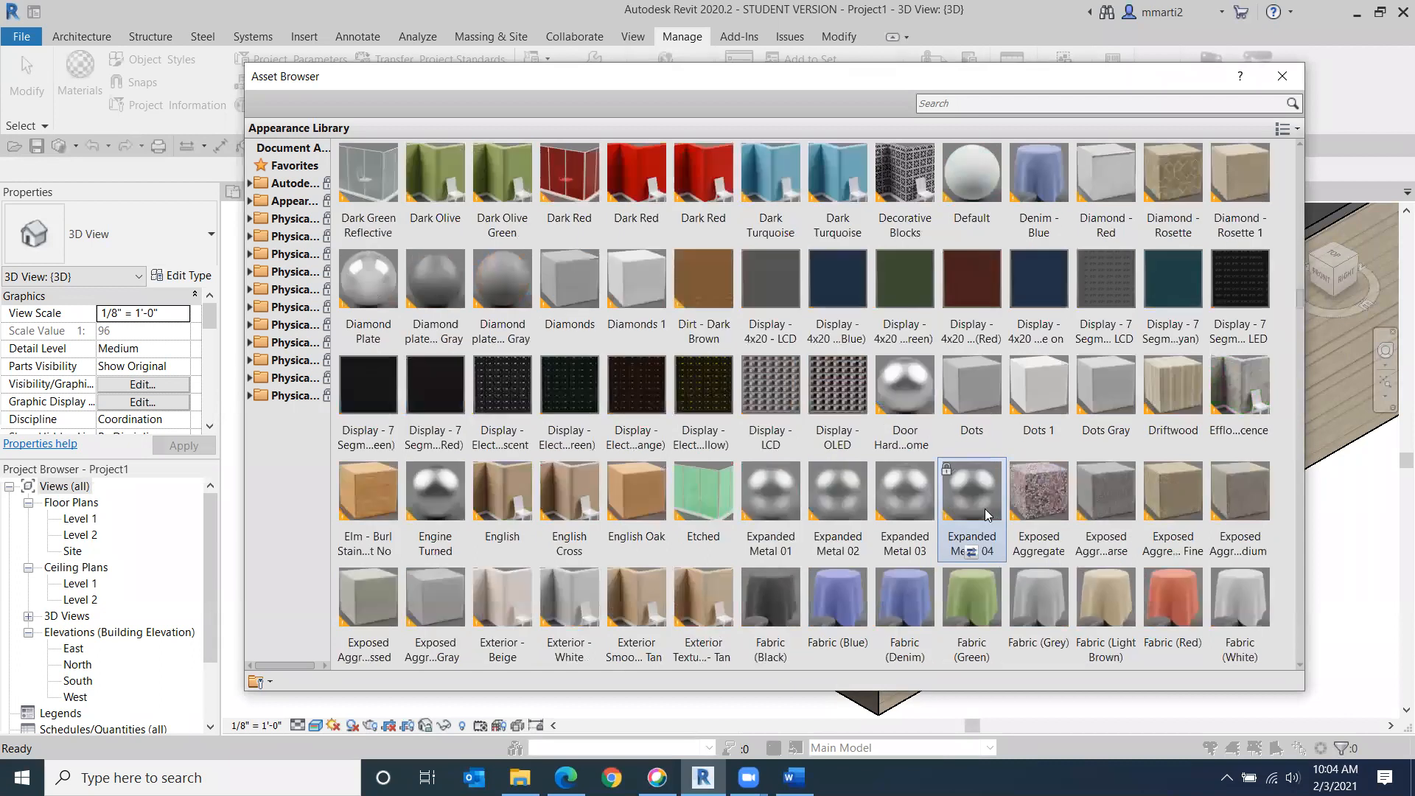
scroll(980, 514, "down", 2)
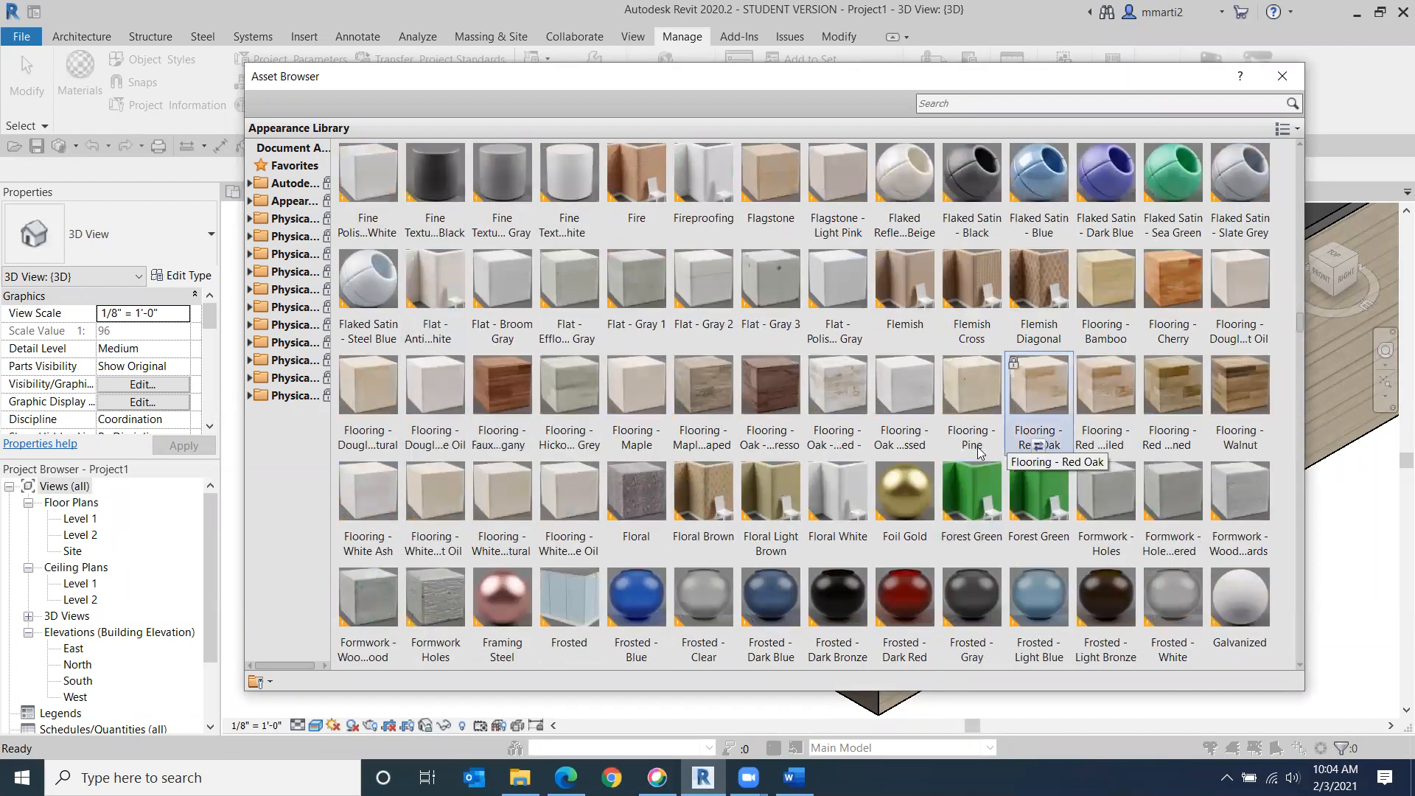
scroll(979, 451, "down", 3)
scroll(968, 464, "down", 3)
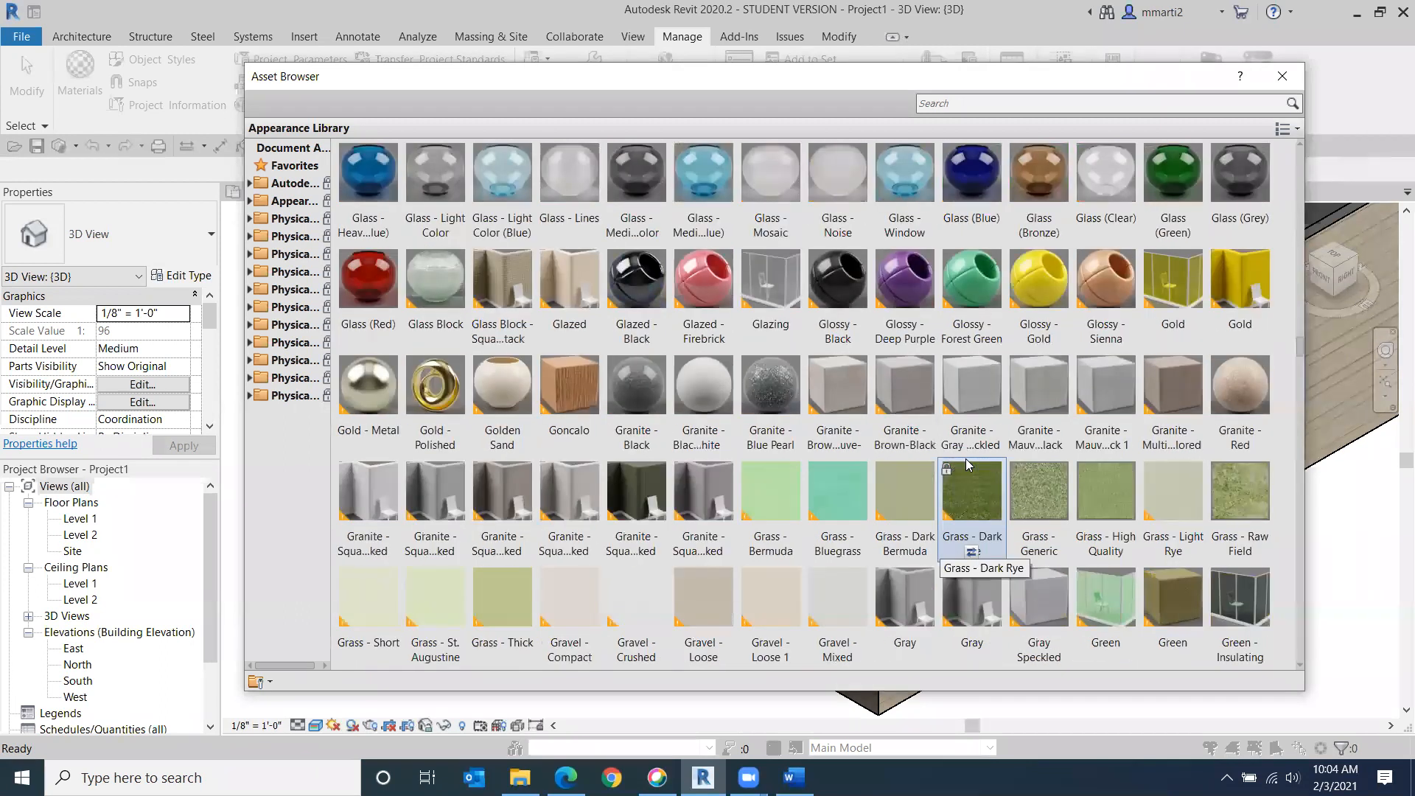
scroll(968, 464, "down", 3)
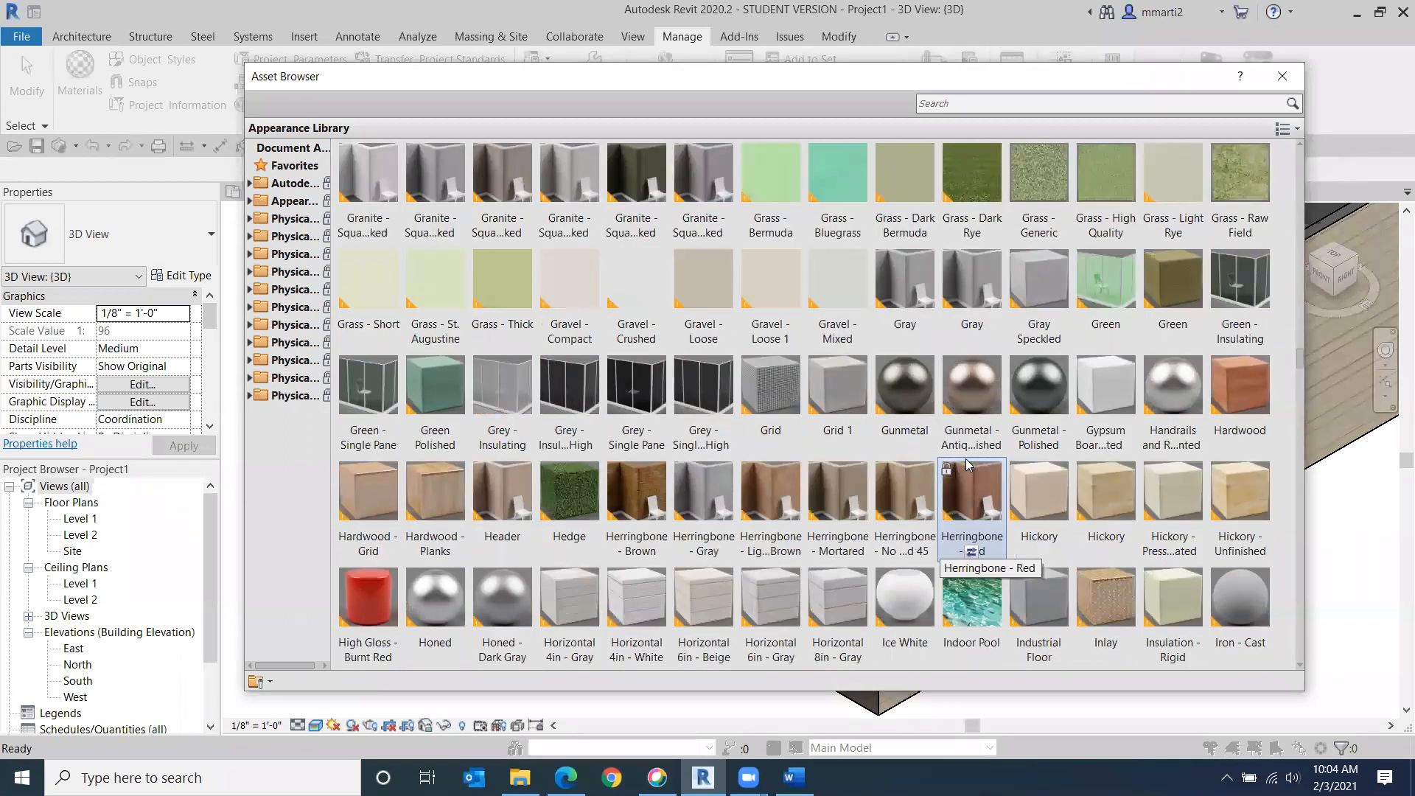
scroll(968, 464, "down", 3)
scroll(968, 466, "down", 3)
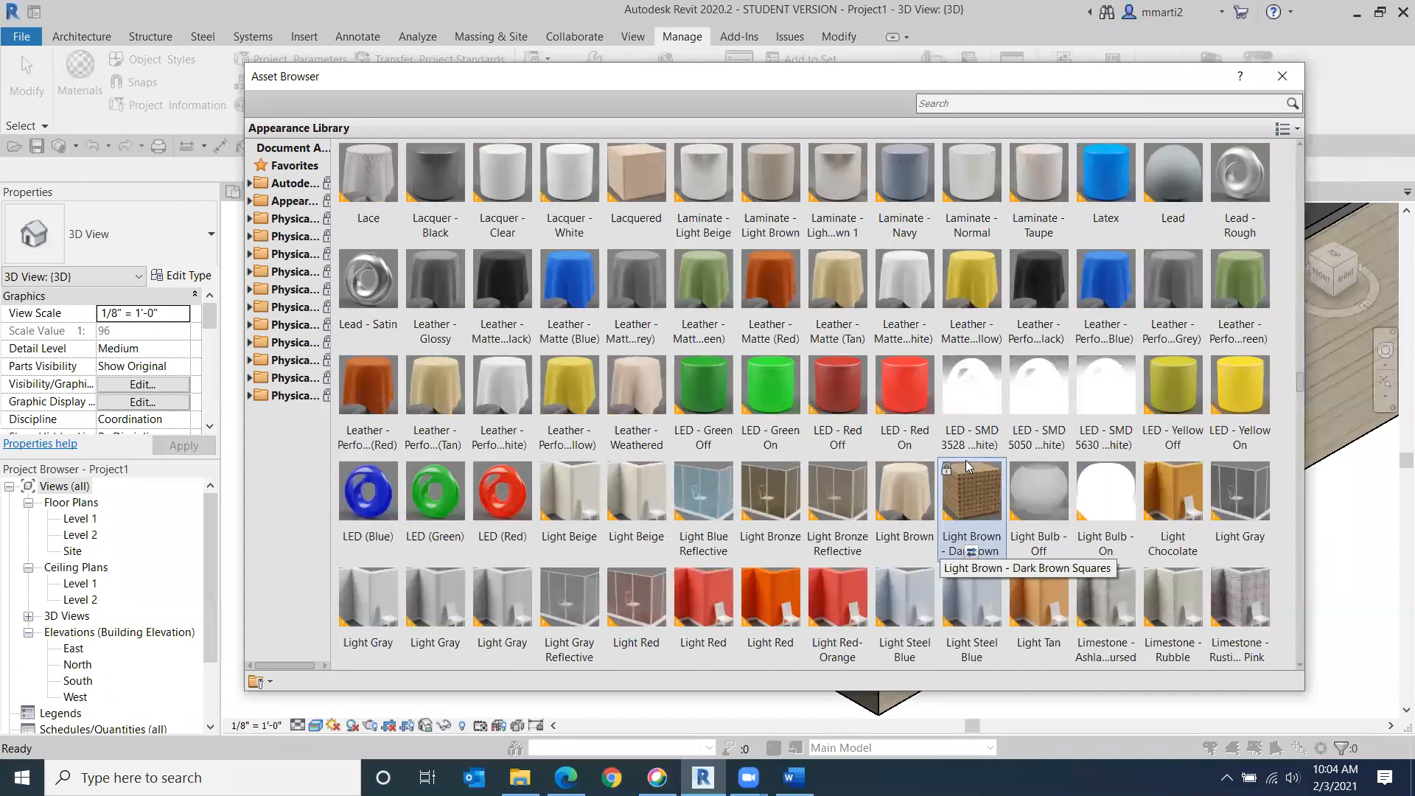
scroll(968, 466, "down", 3)
scroll(968, 465, "down", 3)
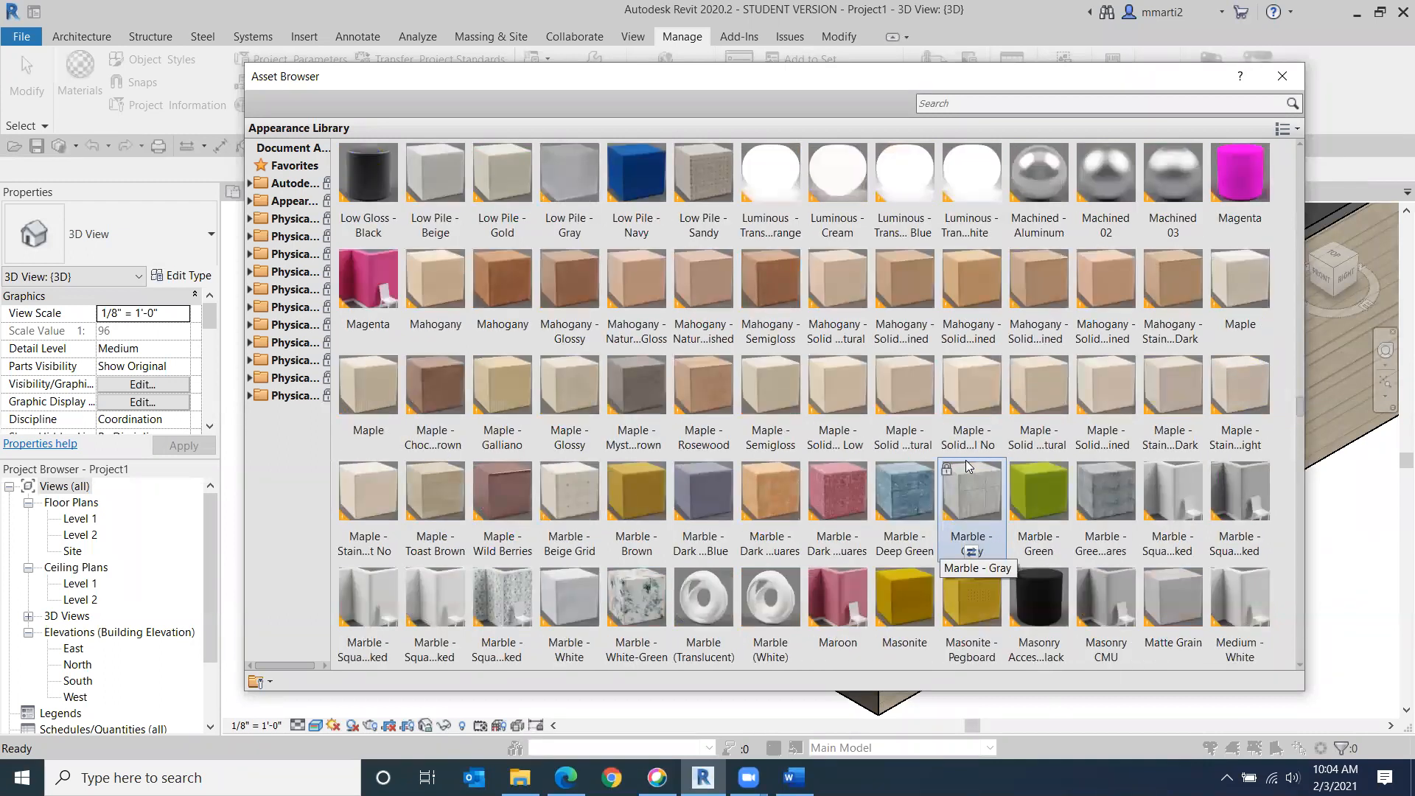
scroll(968, 466, "down", 3)
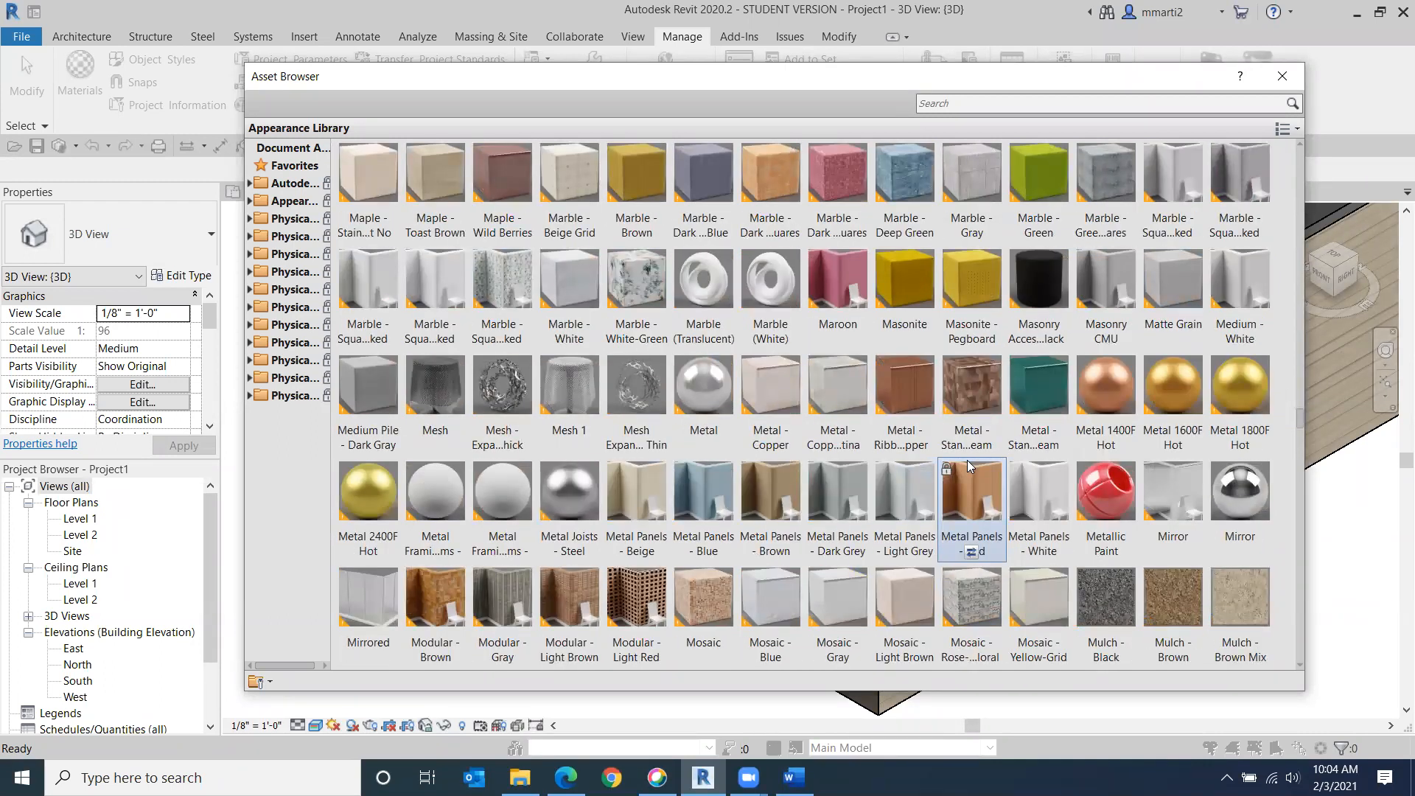
scroll(968, 466, "down", 3)
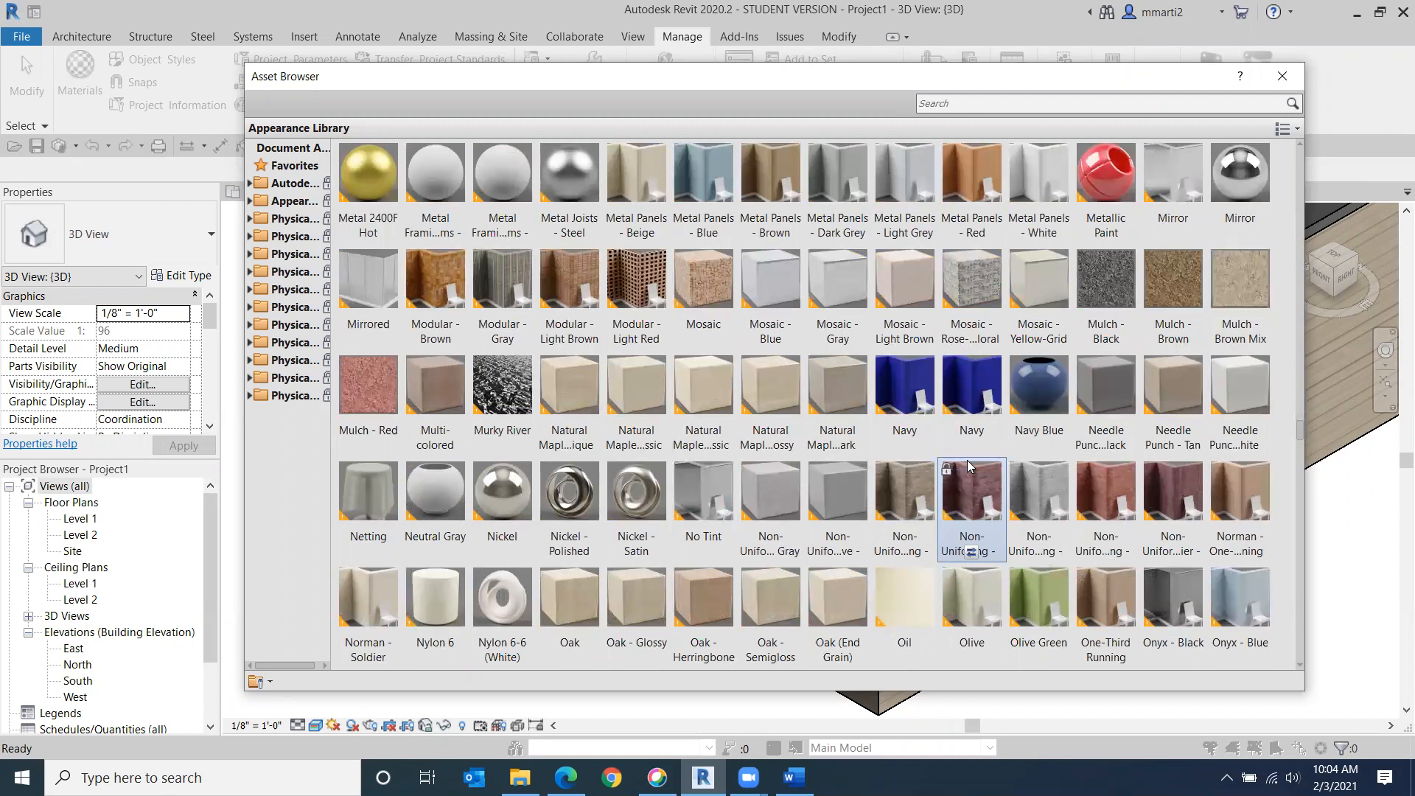
scroll(968, 465, "down", 3)
scroll(966, 465, "down", 3)
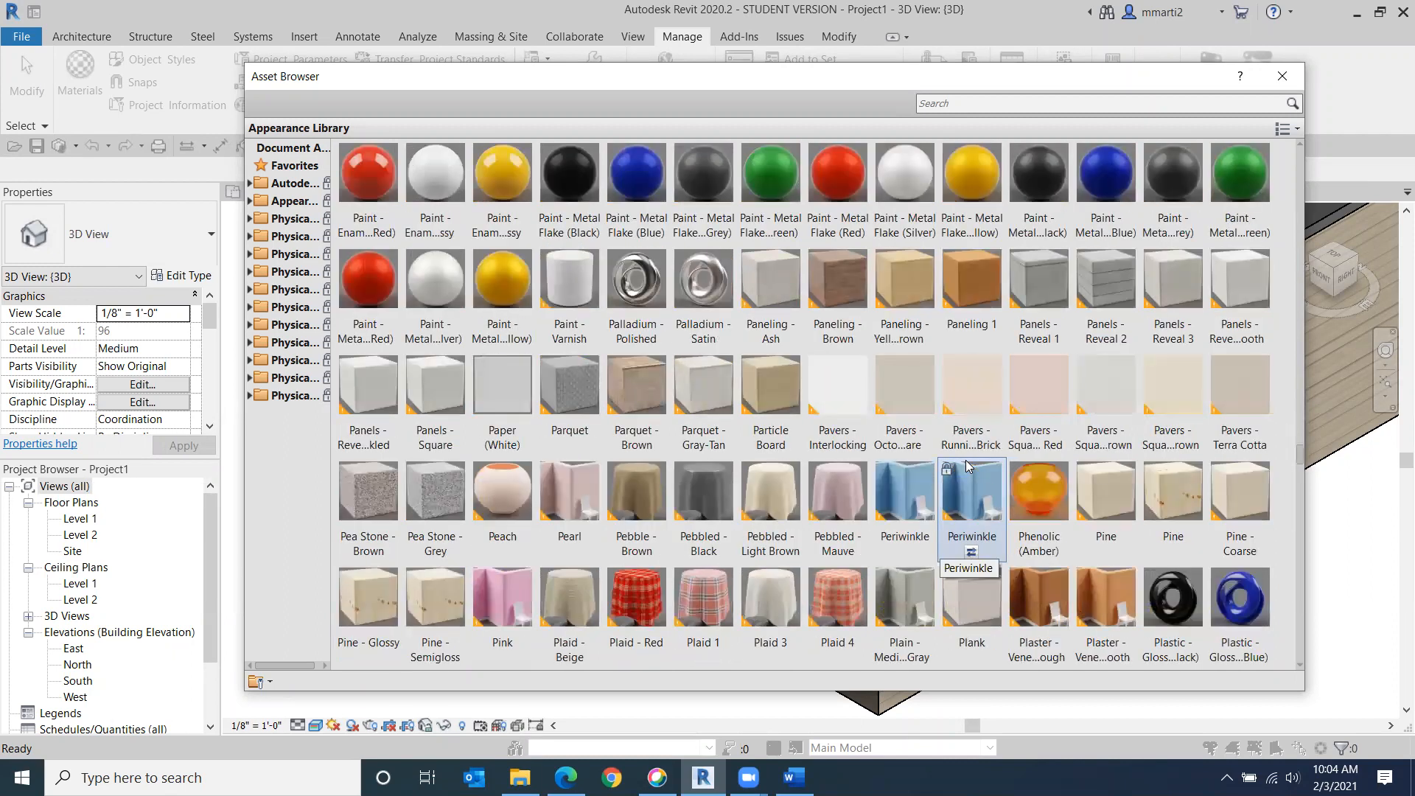
scroll(965, 465, "down", 3)
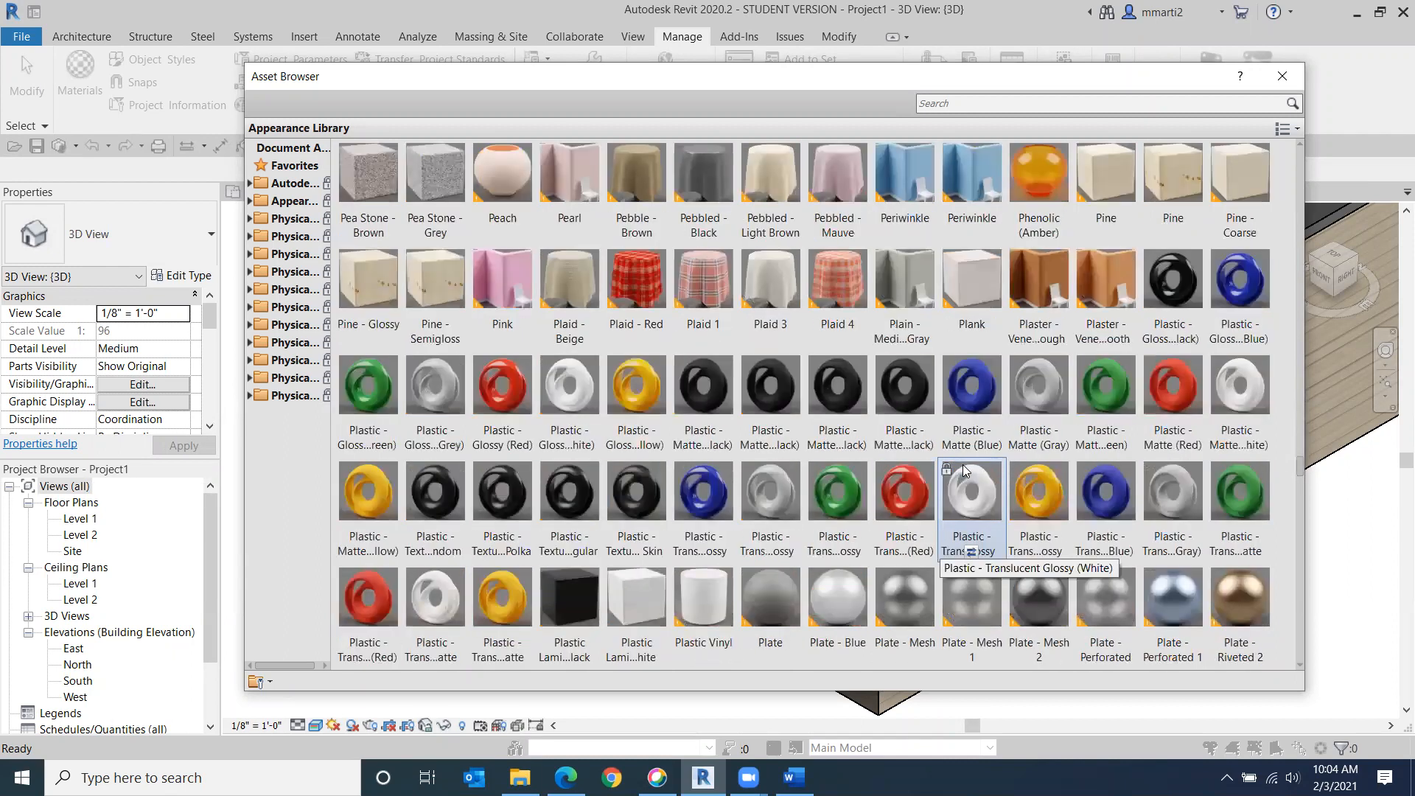
scroll(961, 472, "down", 3)
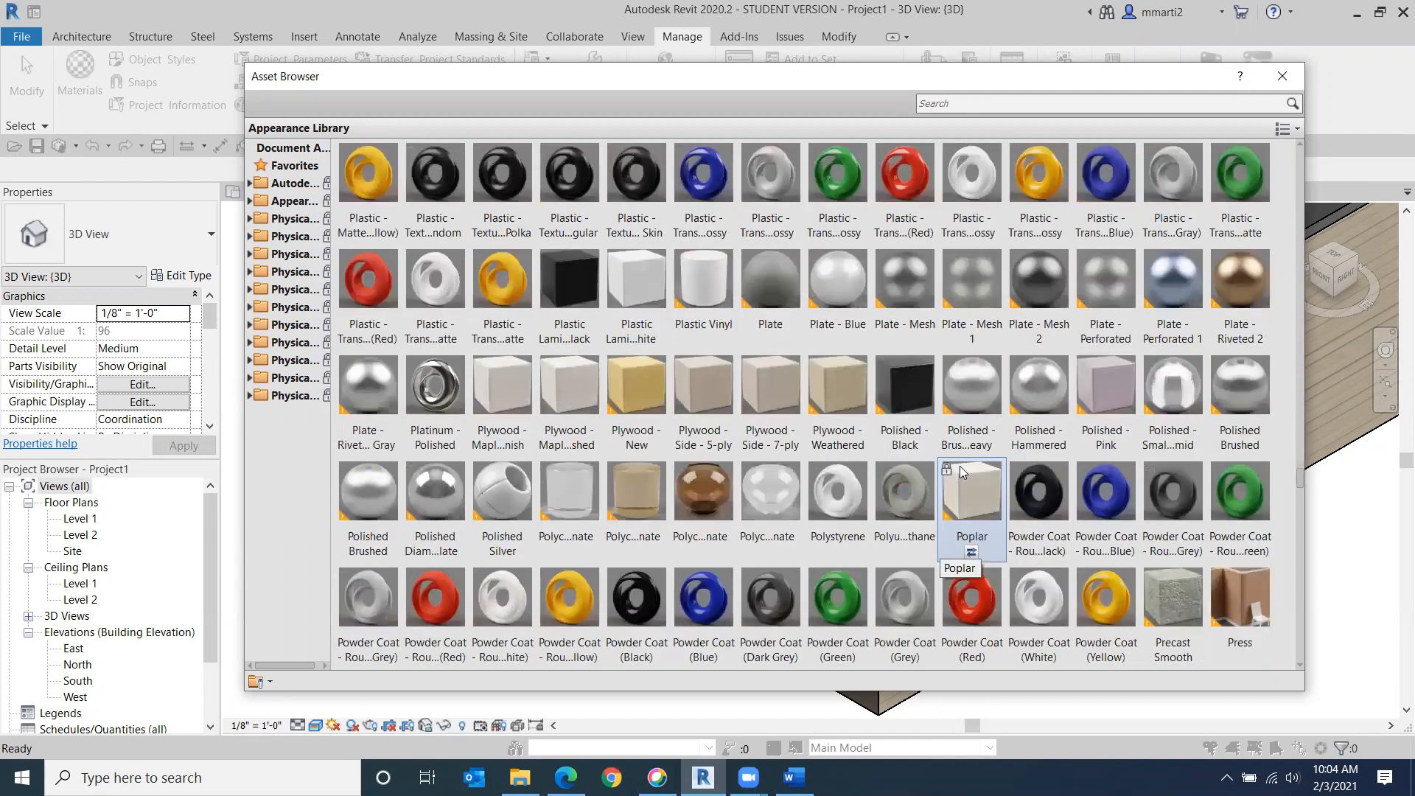
scroll(958, 467, "down", 3)
scroll(958, 467, "down", 3)
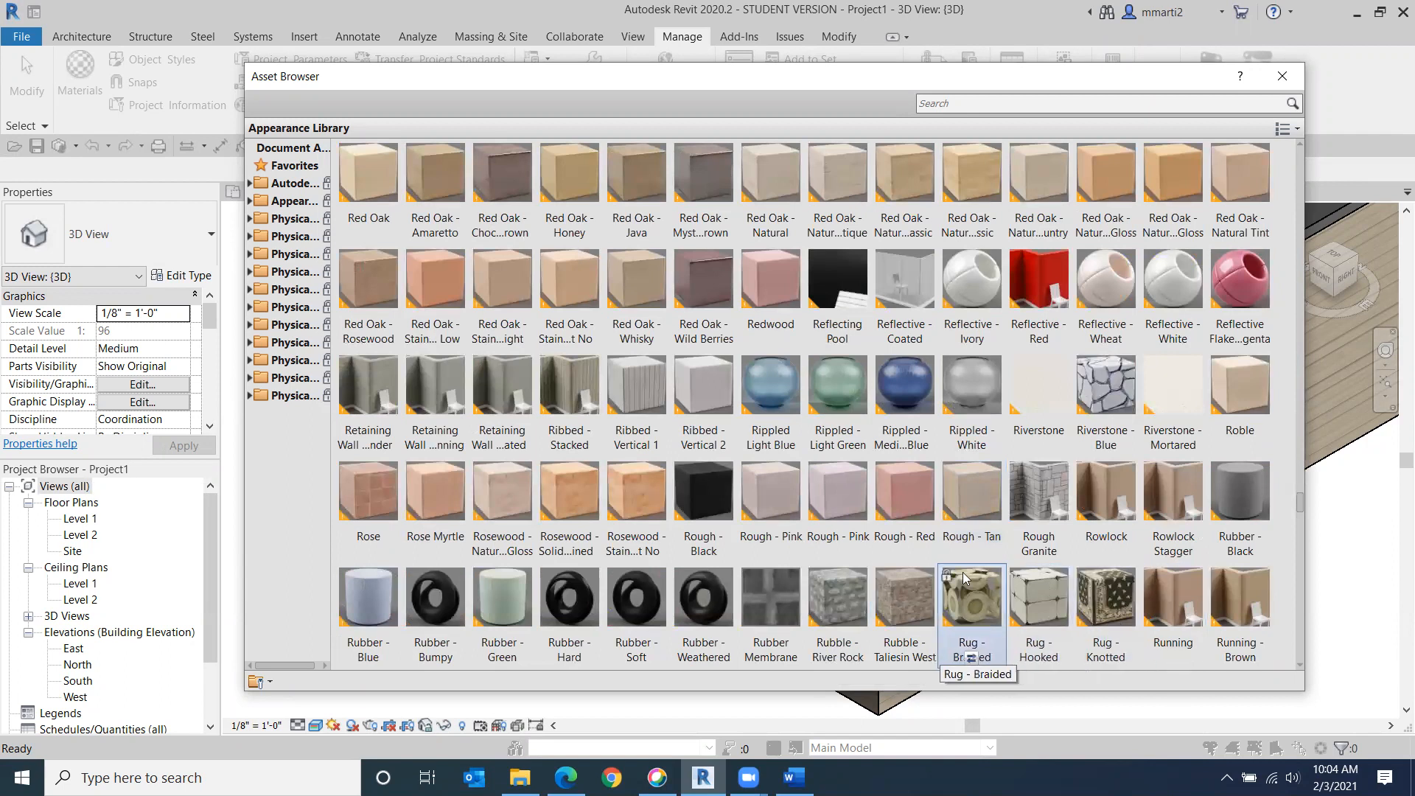
scroll(960, 575, "down", 3)
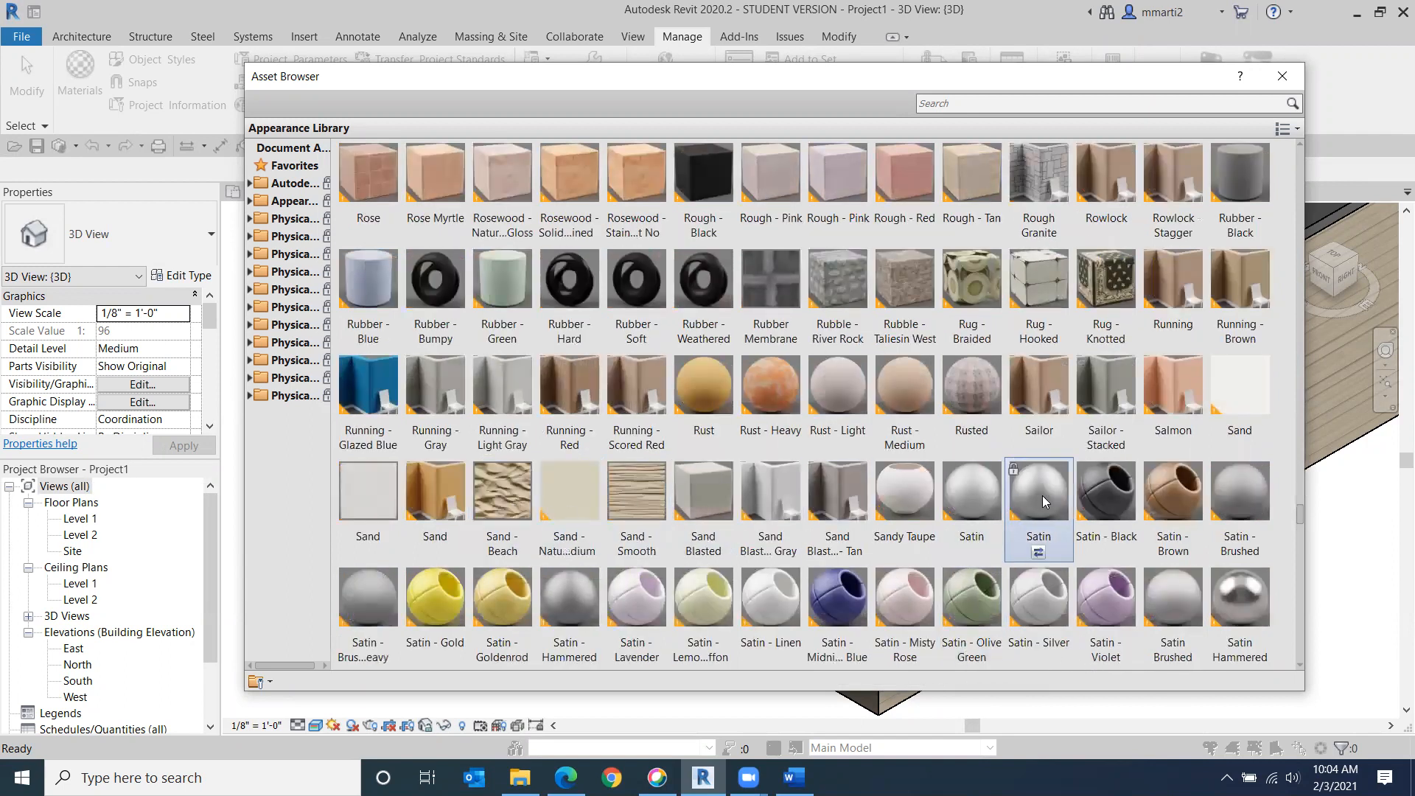
scroll(1042, 495, "down", 3)
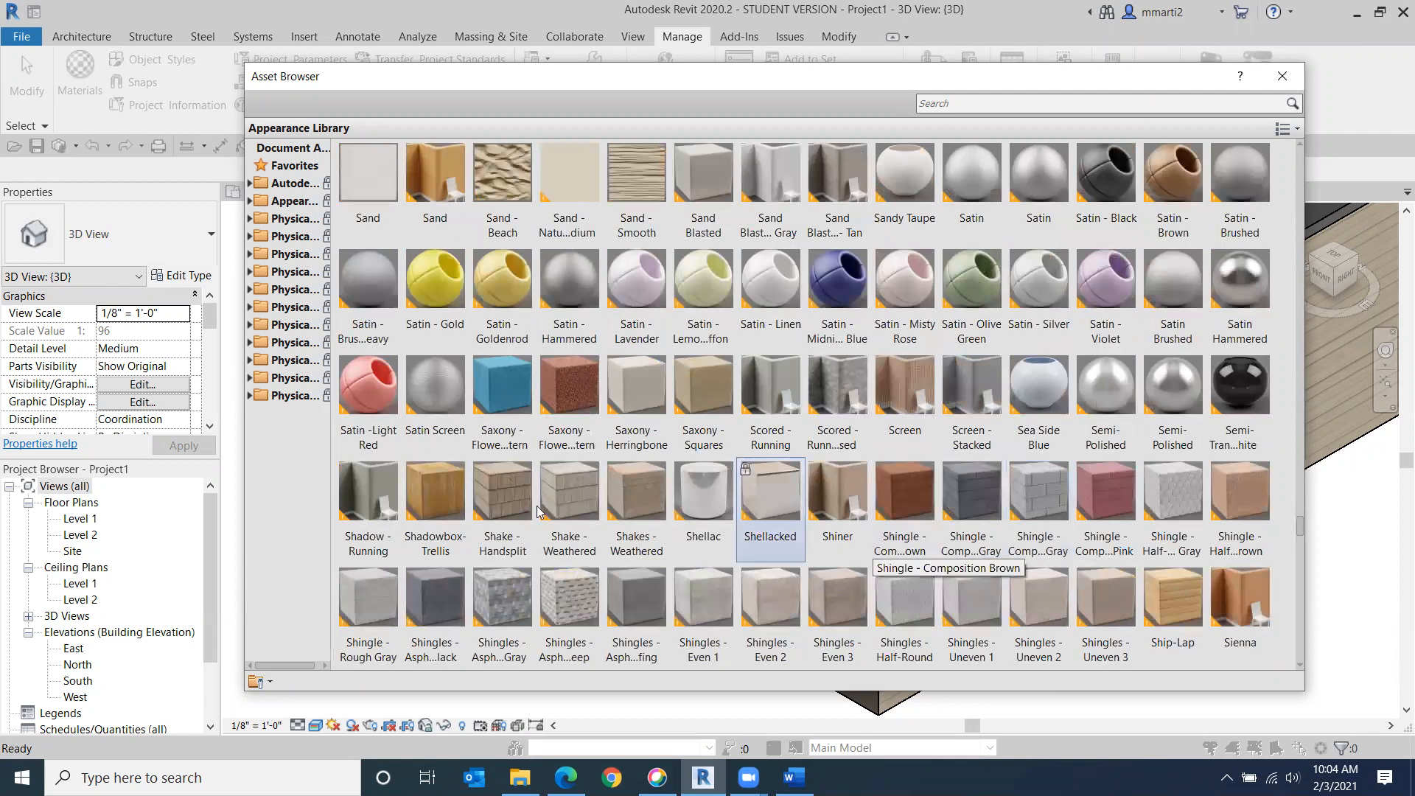
scroll(991, 516, "down", 3)
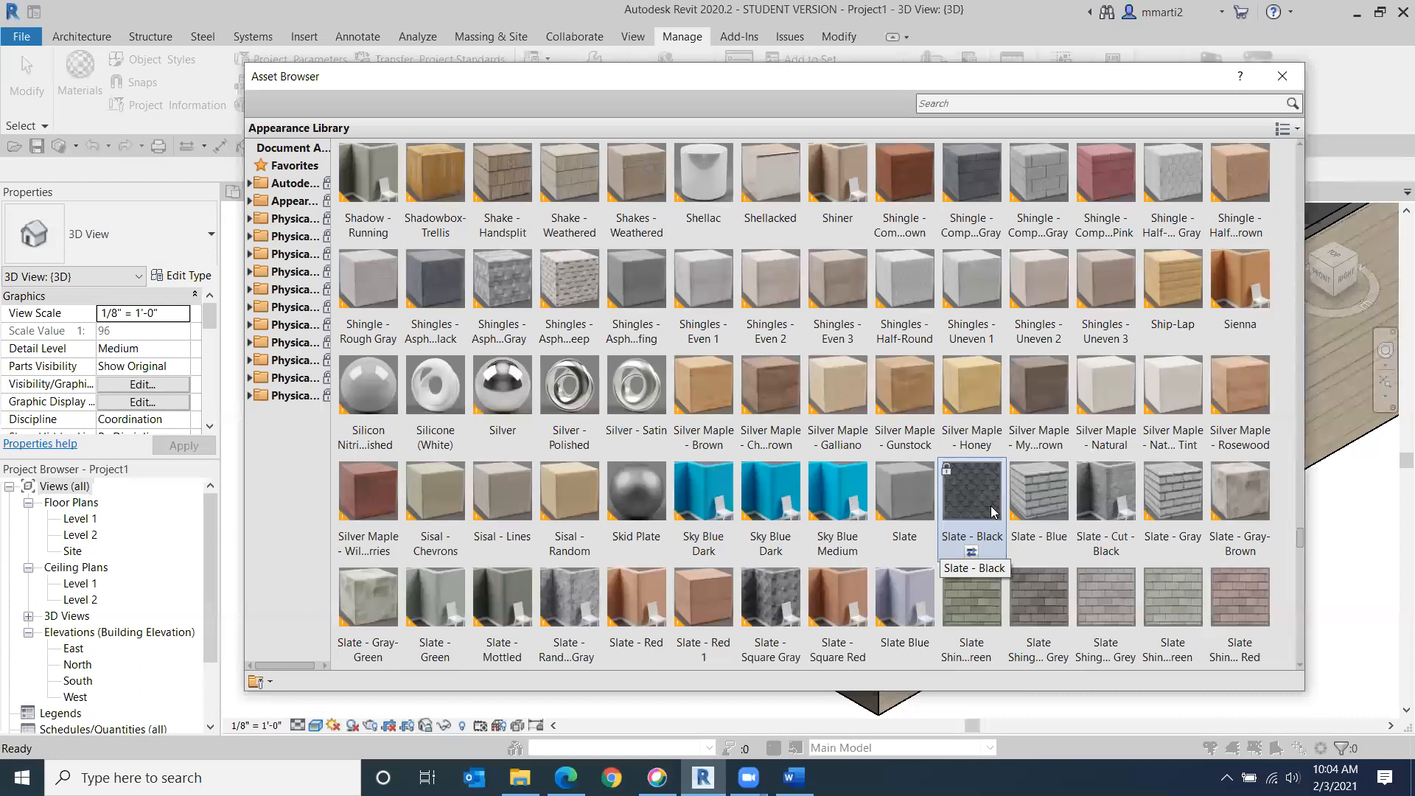
scroll(992, 511, "down", 3)
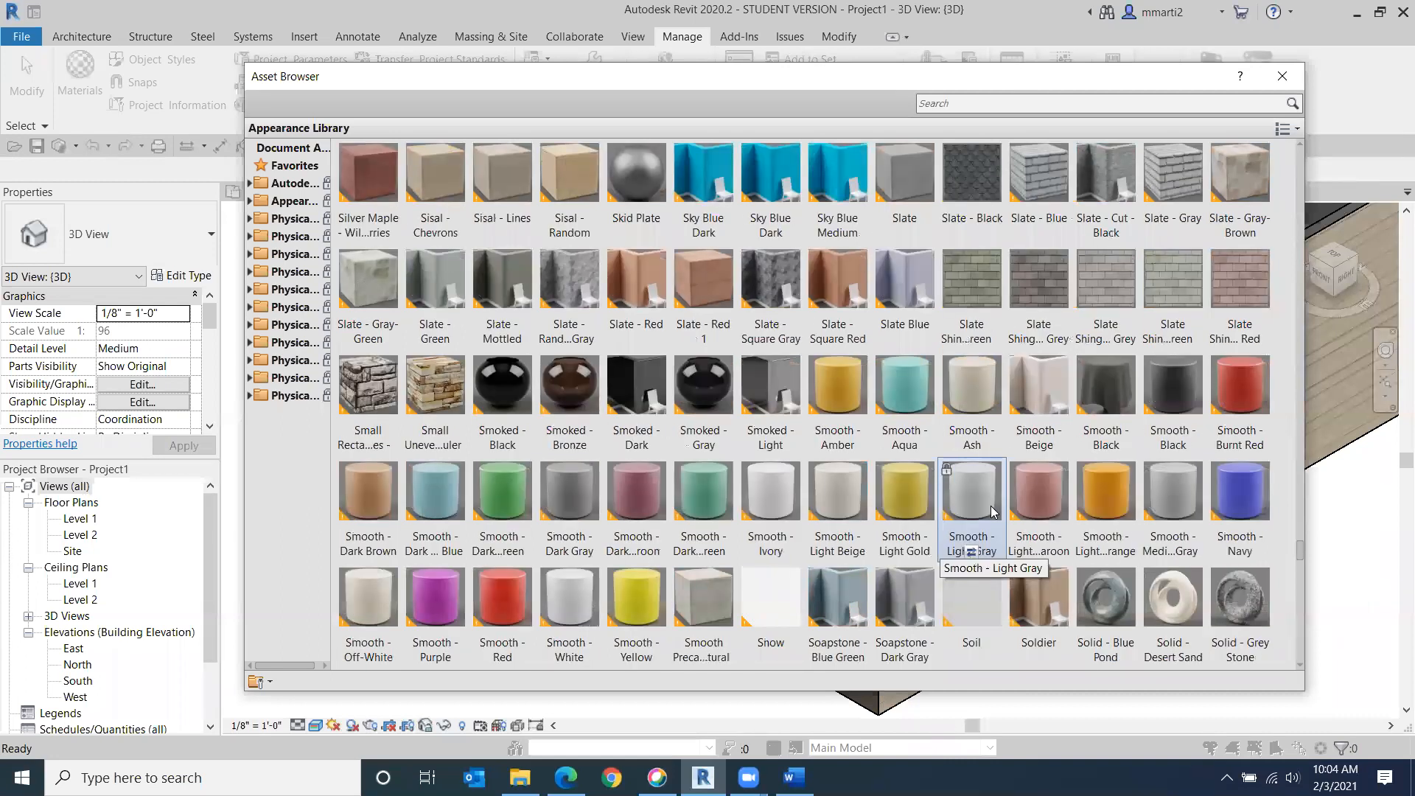
scroll(991, 510, "down", 3)
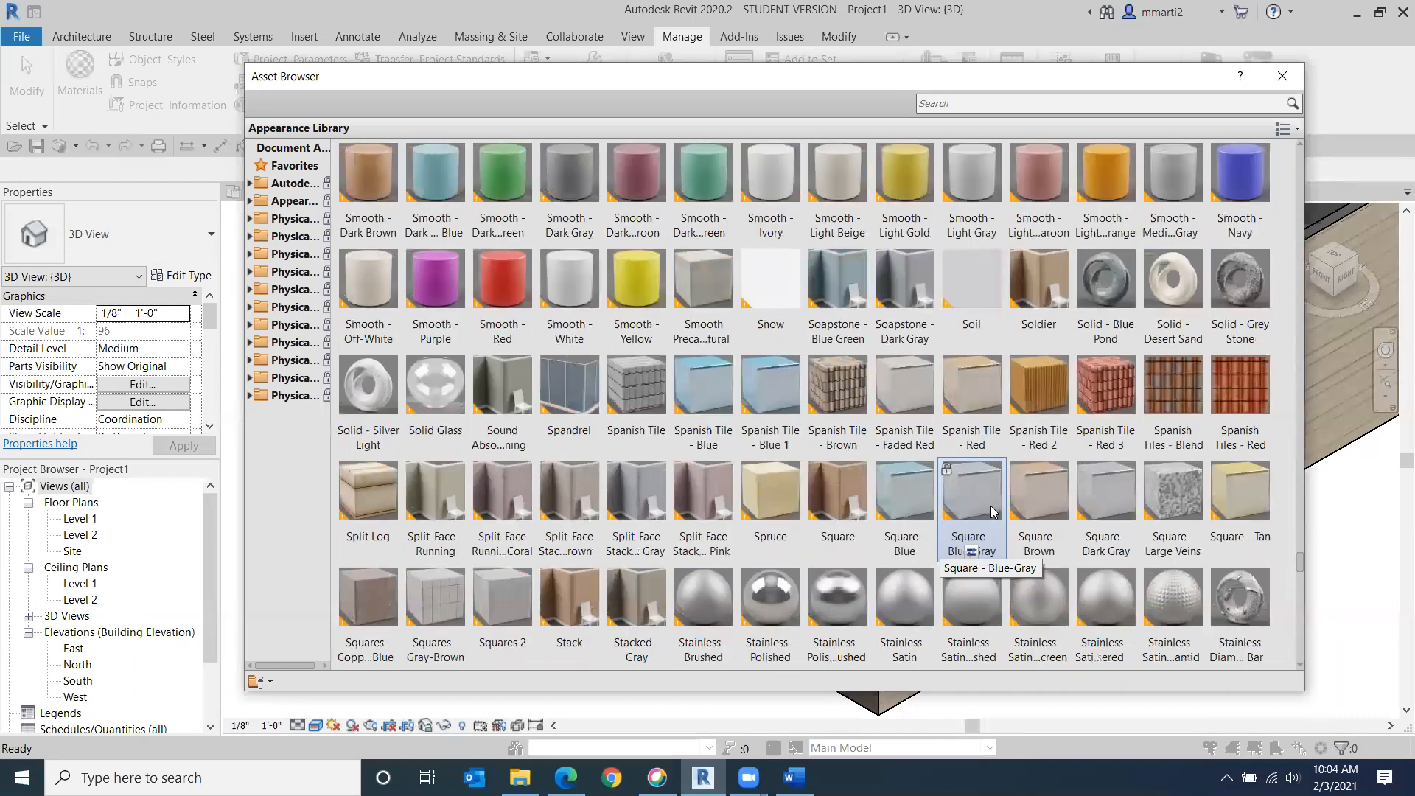
scroll(992, 511, "down", 3)
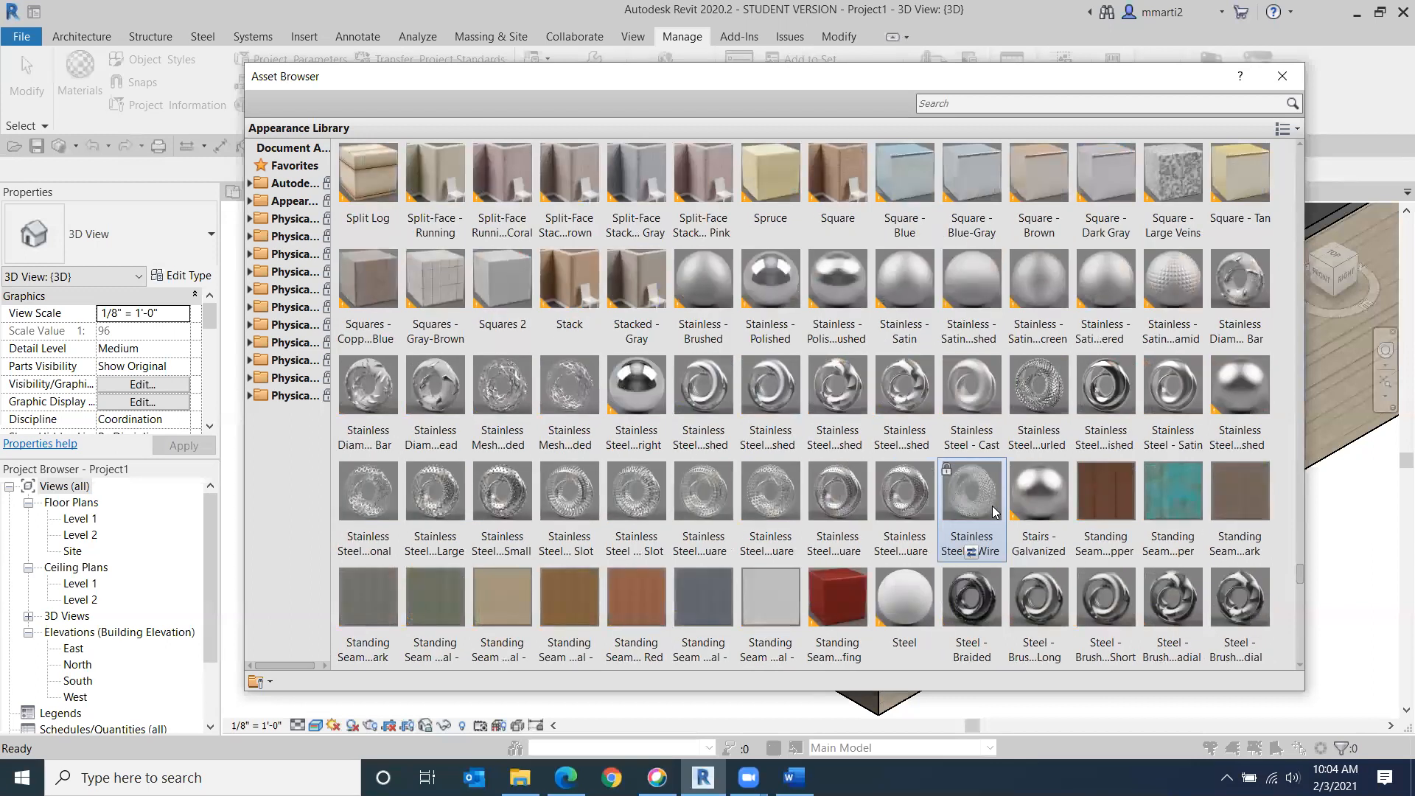
scroll(993, 512, "down", 3)
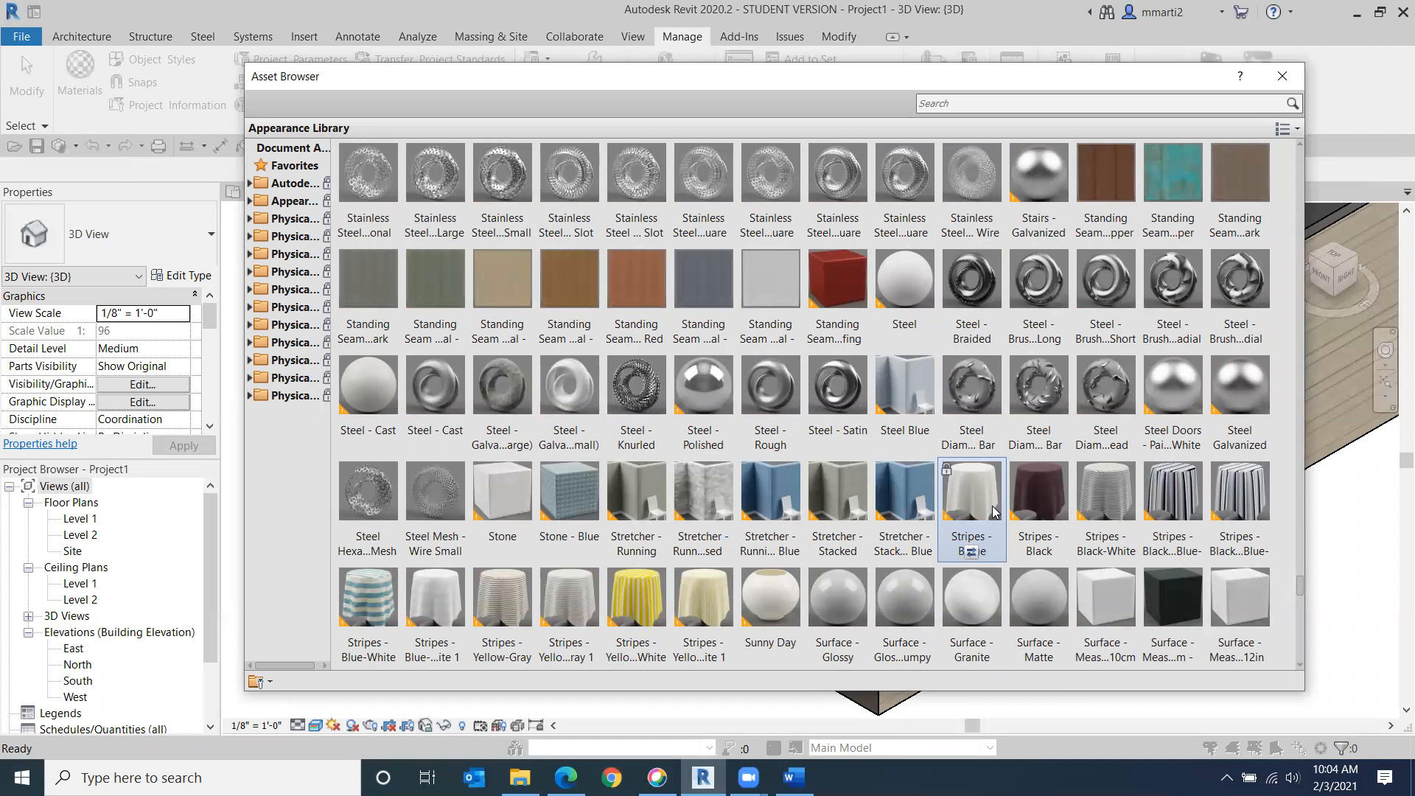
scroll(993, 511, "down", 3)
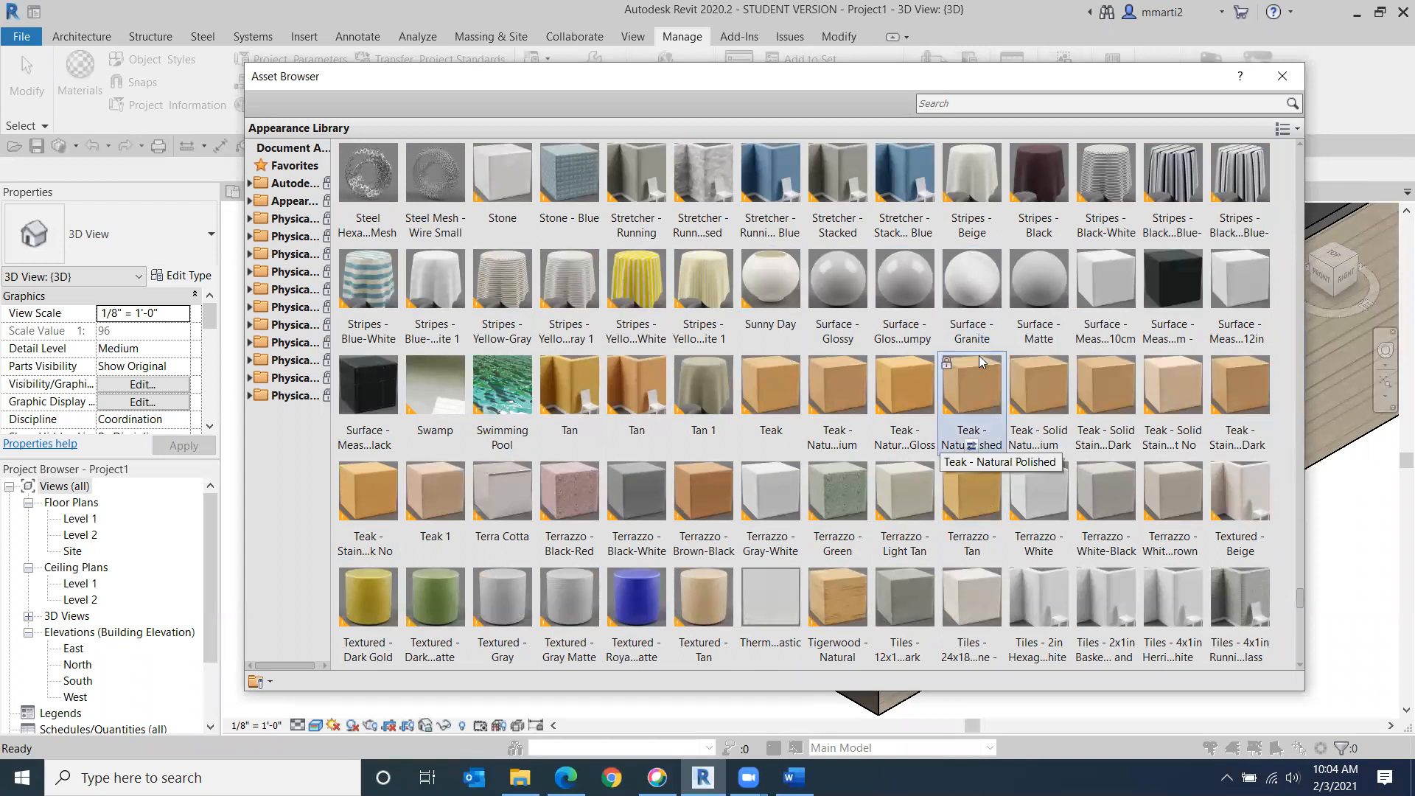
scroll(979, 360, "down", 3)
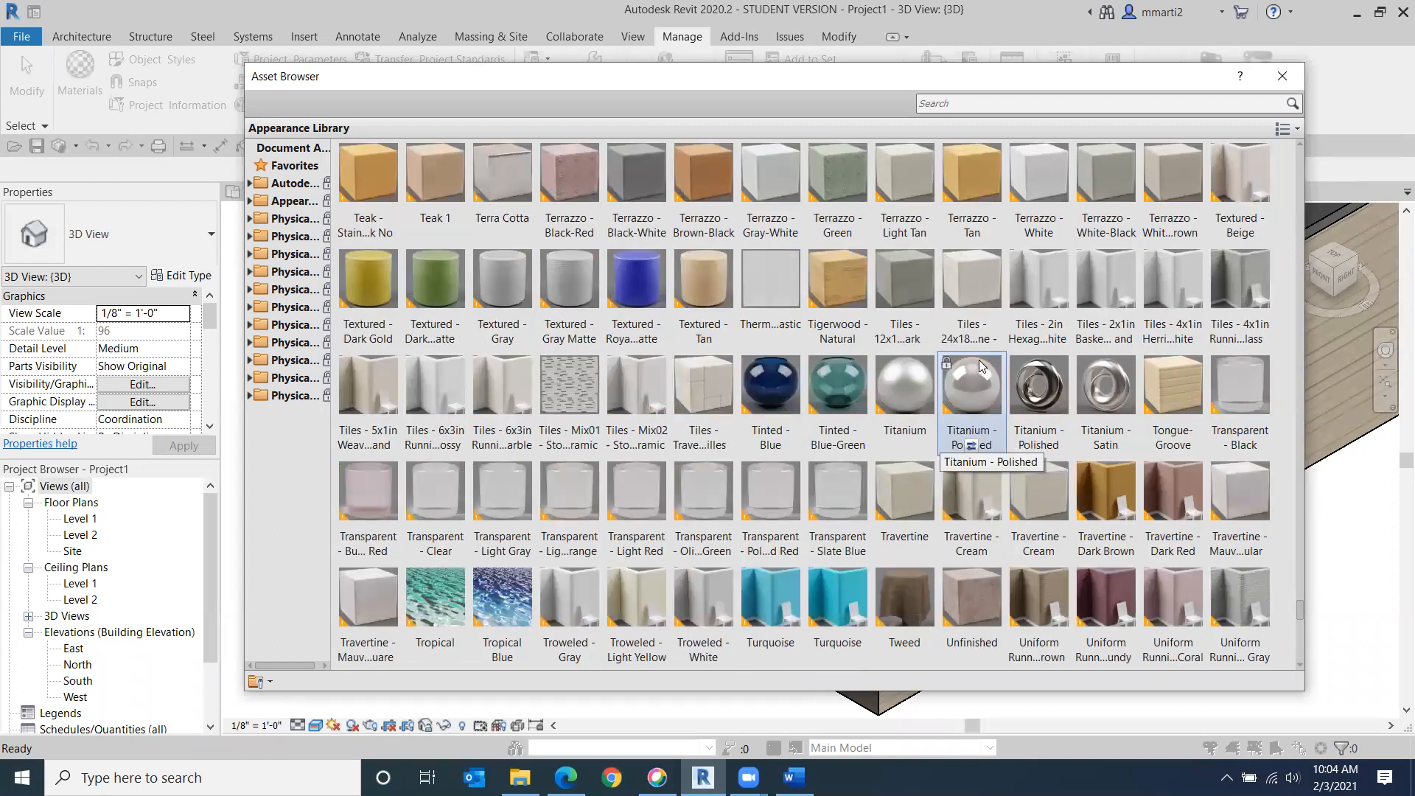
Step: Search the assets for stucco, apply the Fine - White appearance to the Stucco mcm material and close the Asset Browser
left_click(976, 101)
type("stucco")
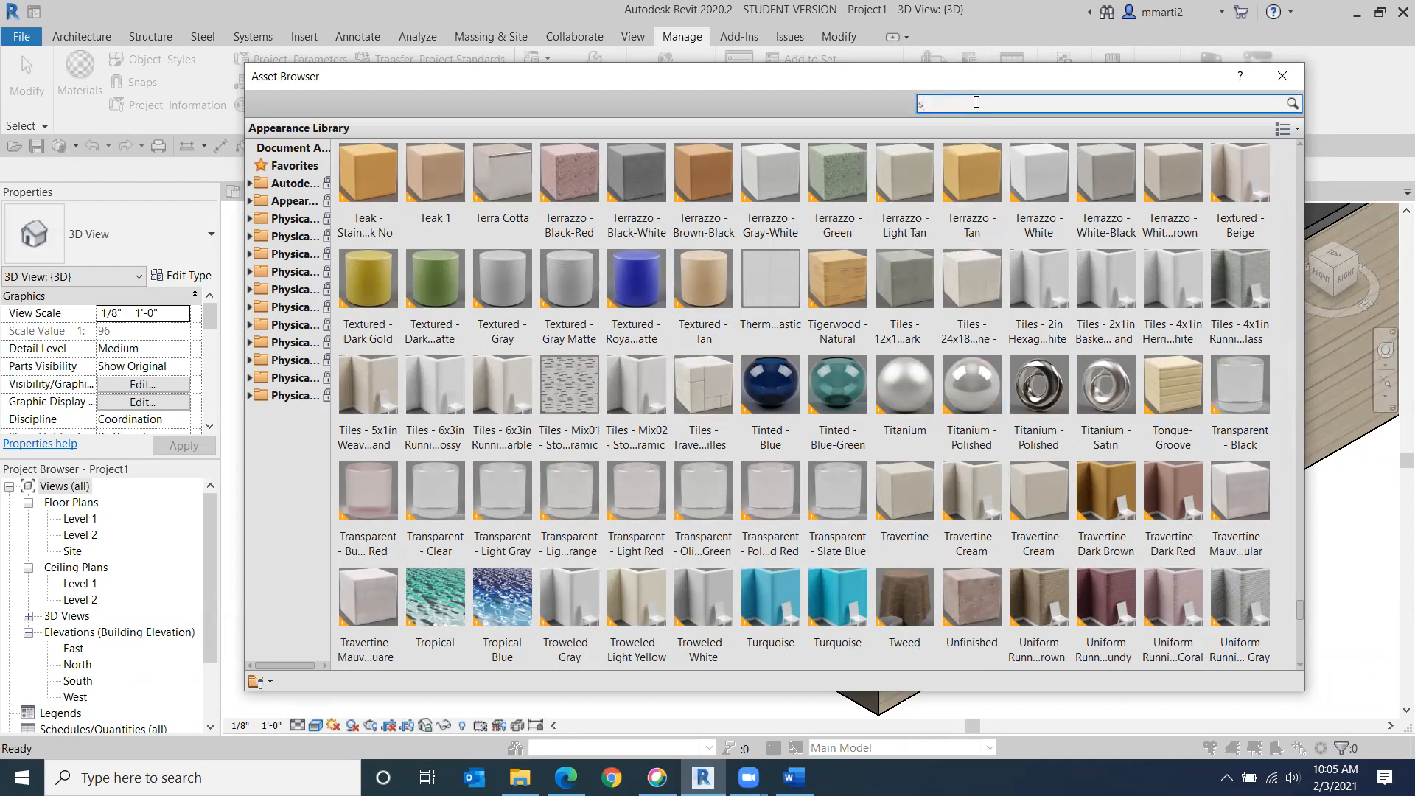
key("Return")
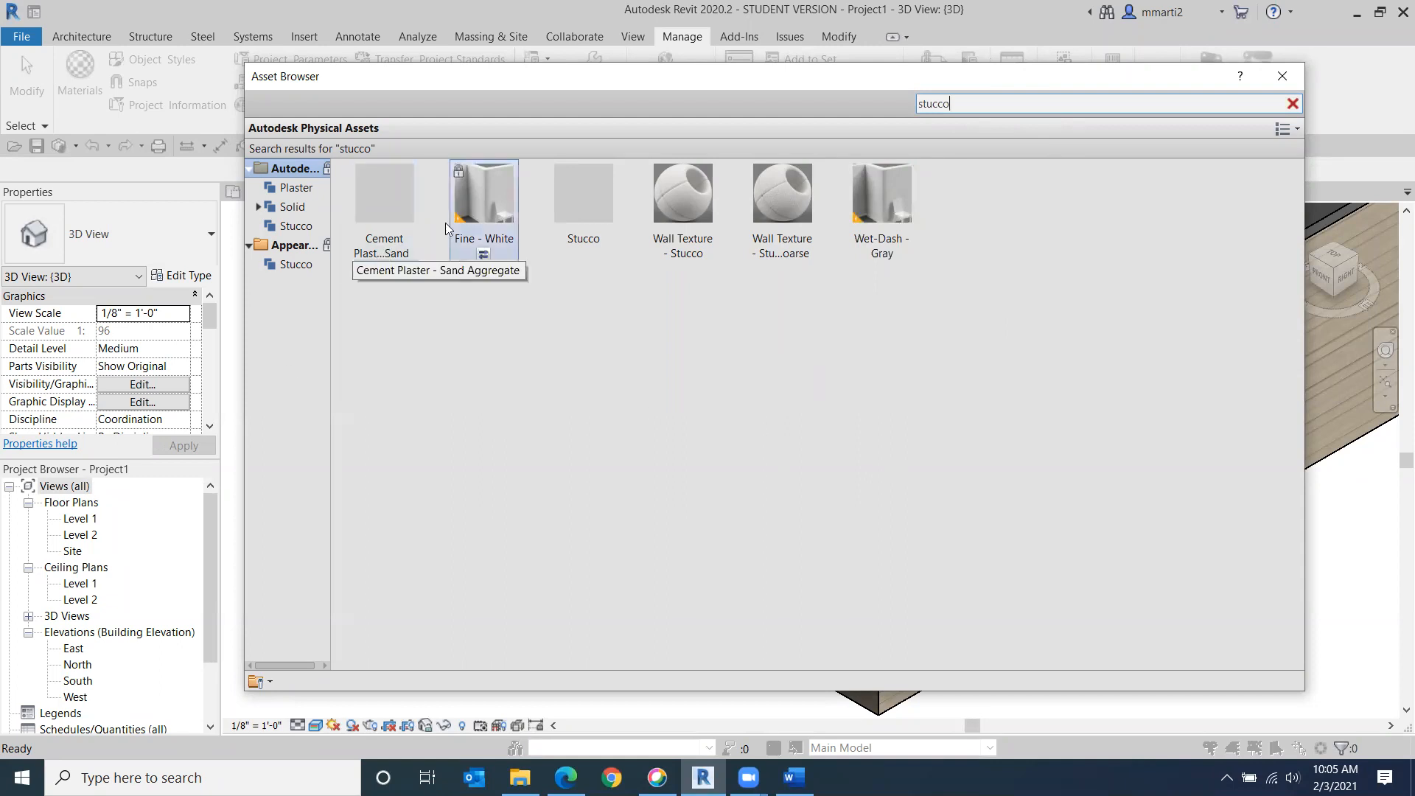
double_click(495, 194)
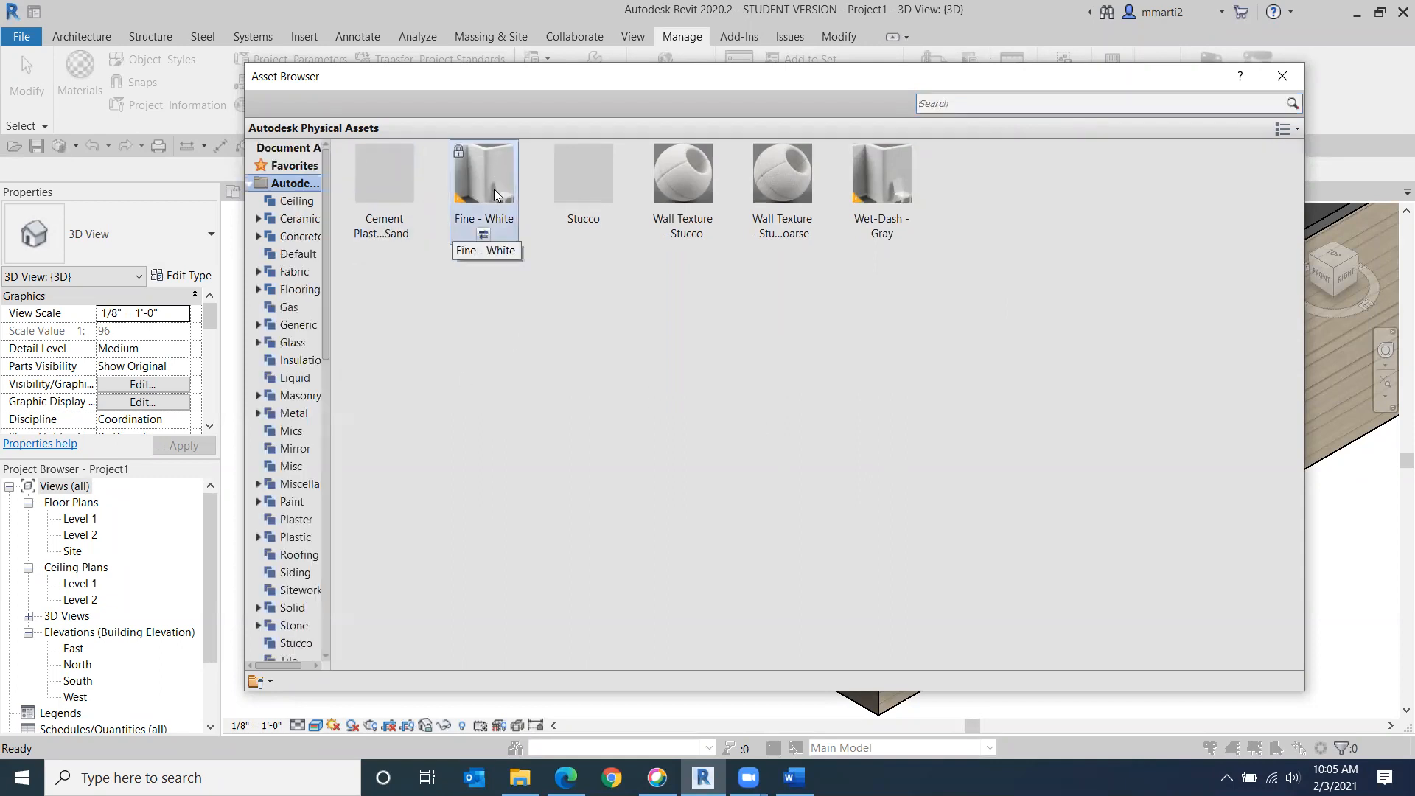
left_click(1282, 77)
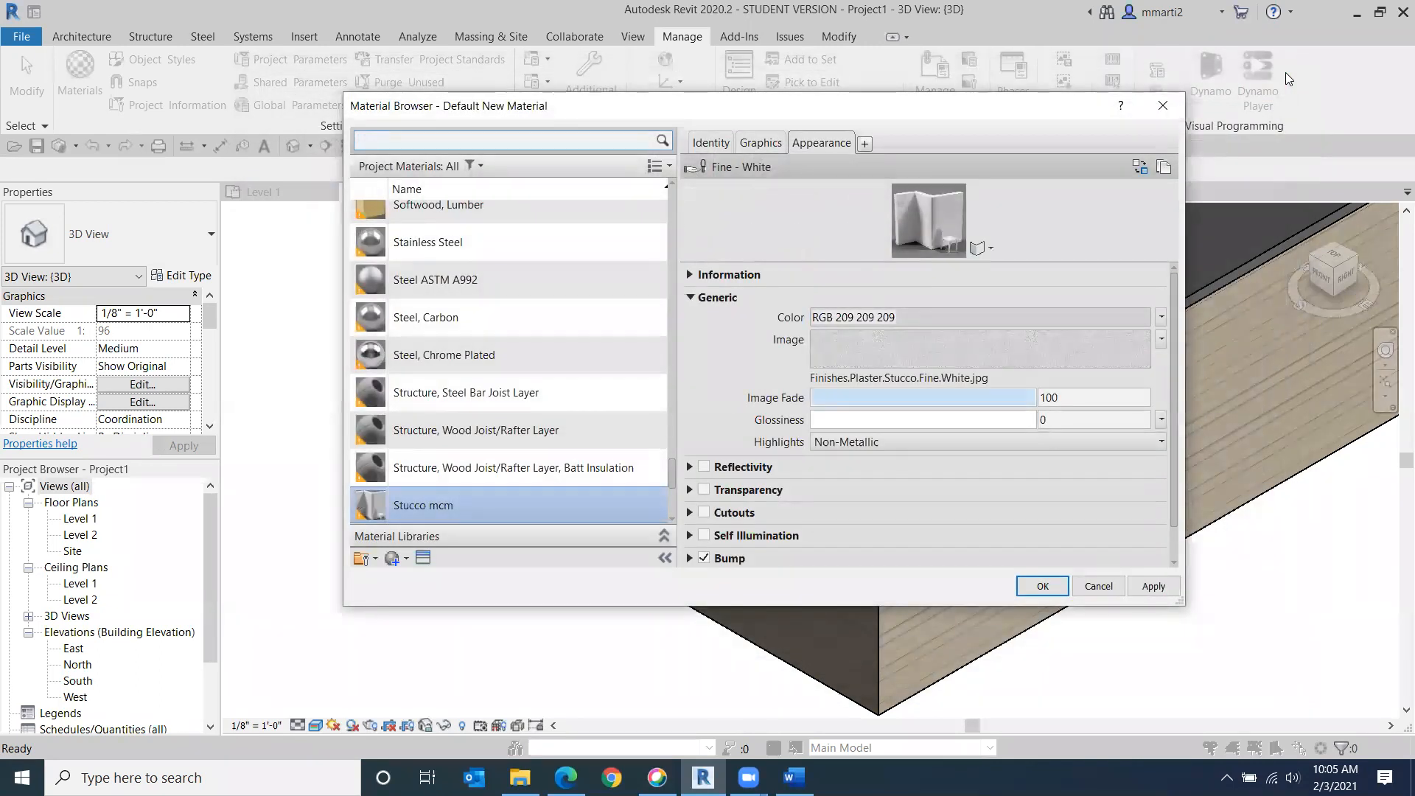
Step: Enable Use Render Appearance for the Stucco mcm material's shading and accept the material changes
left_click(748, 142)
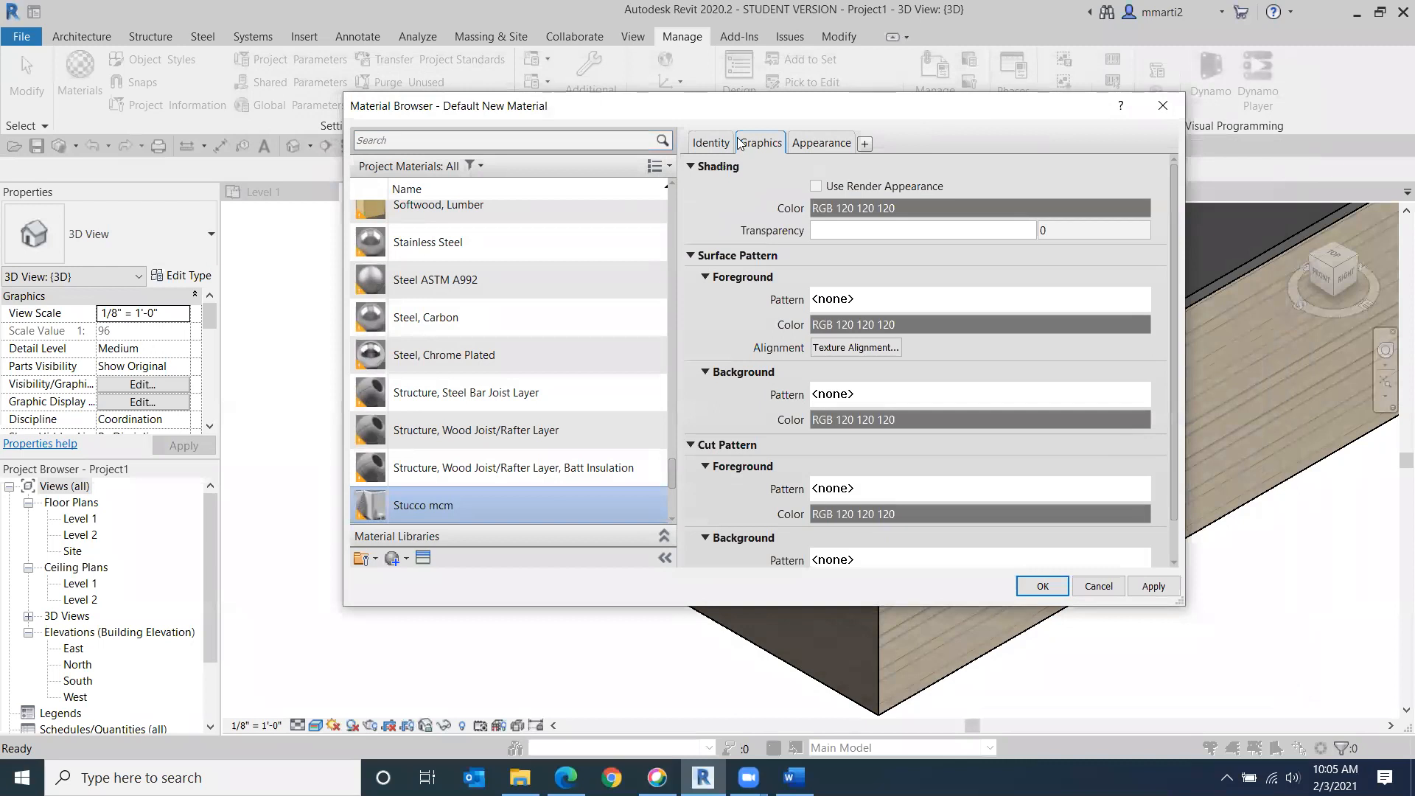
left_click(816, 186)
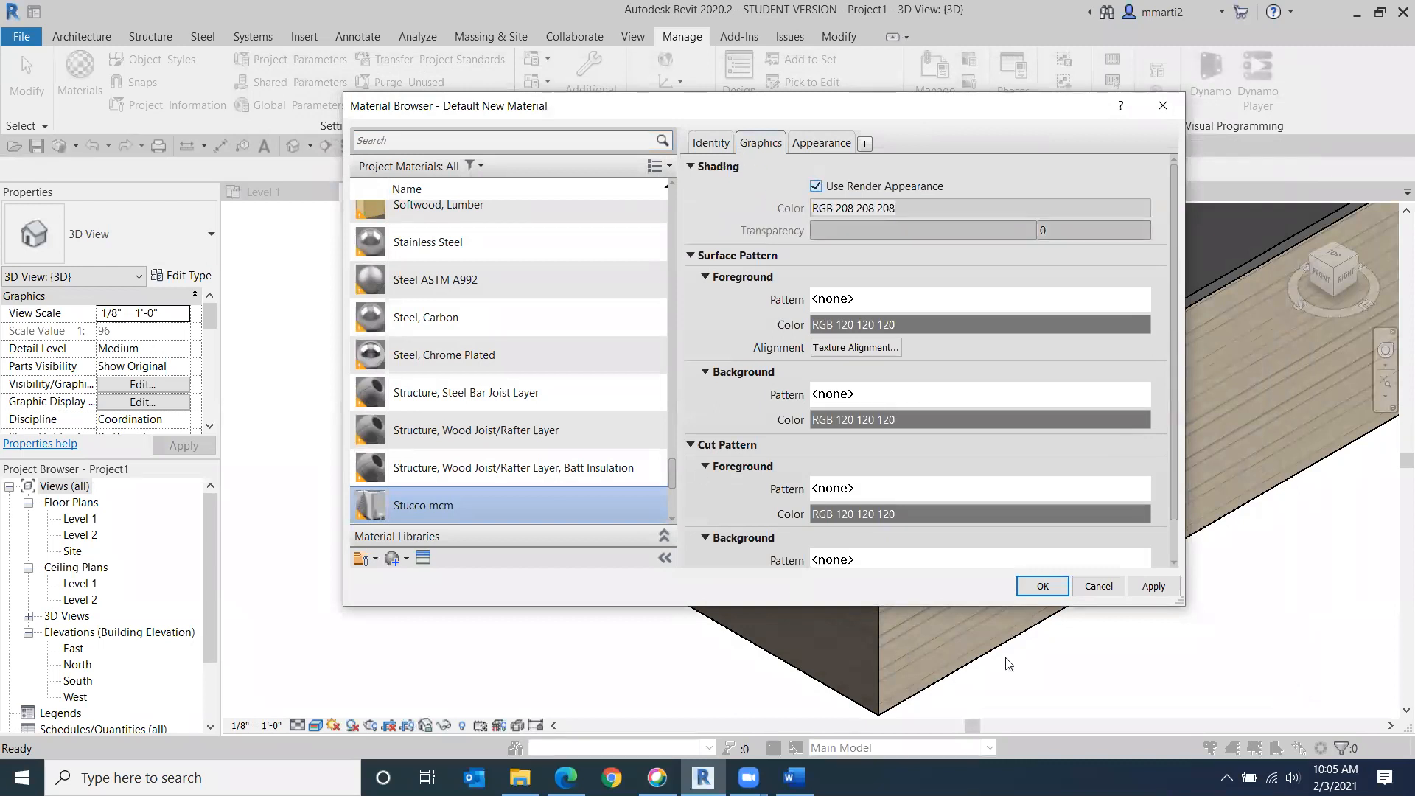
left_click(1032, 583)
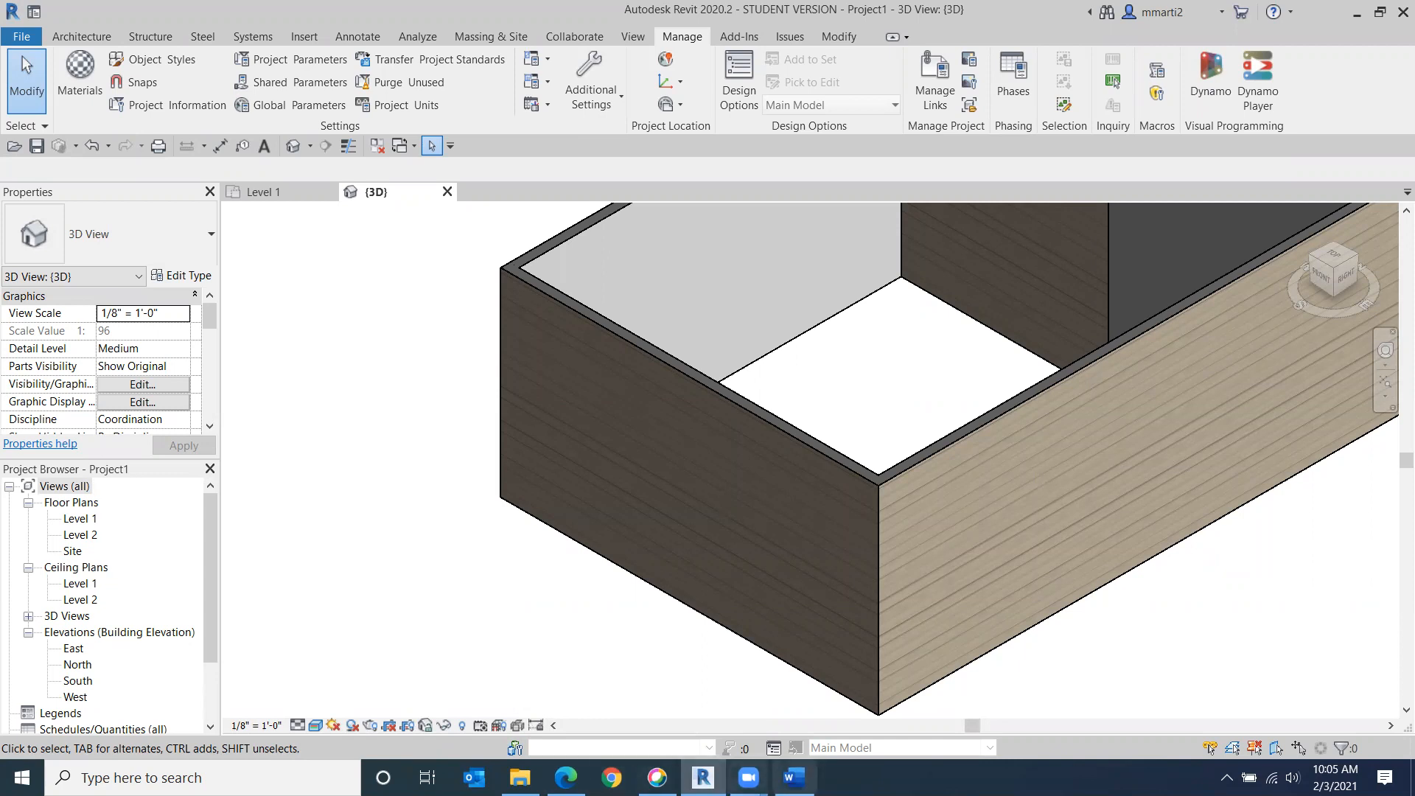
Step: Check the class outline in Word, and return to Revit to open the Level 1 floor plan
left_click(793, 778)
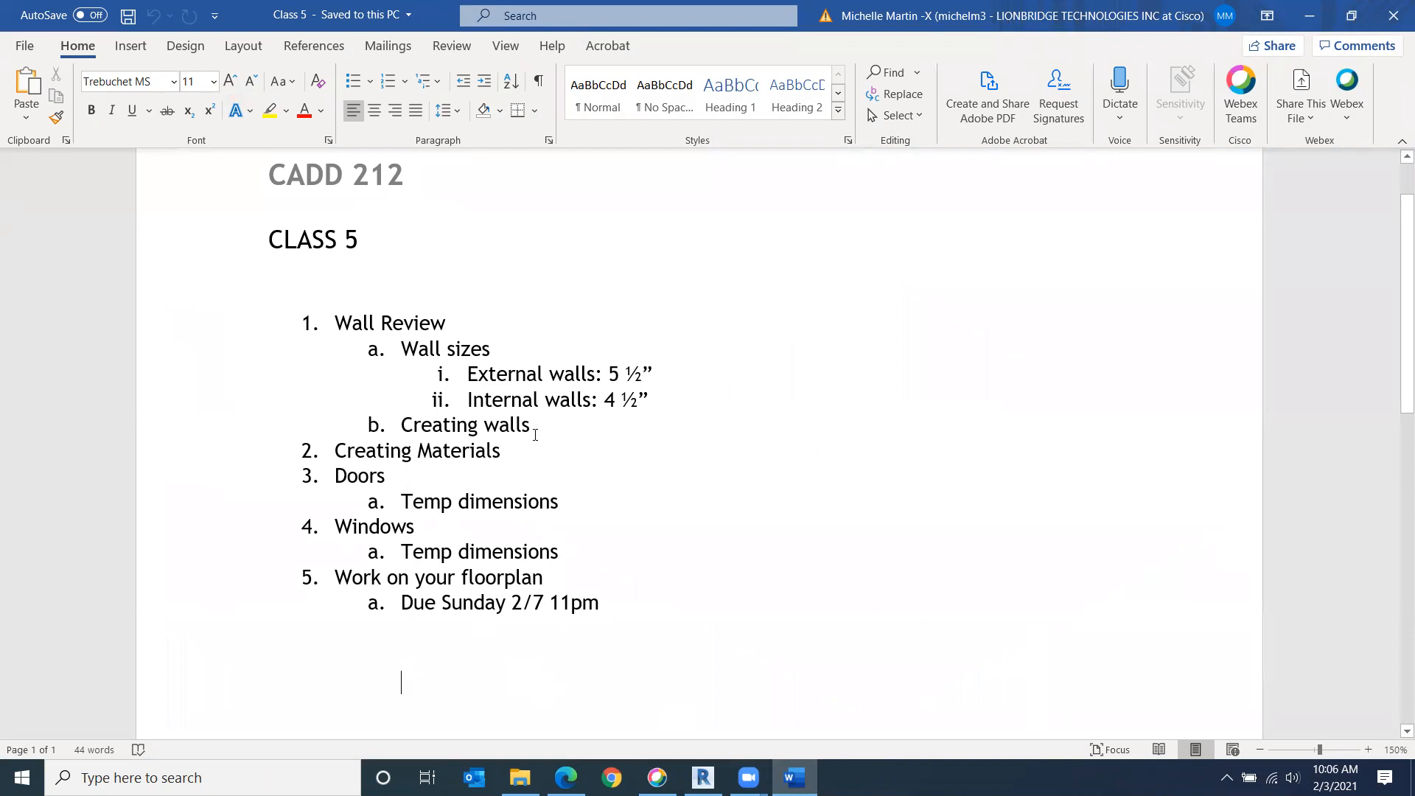
left_click(702, 778)
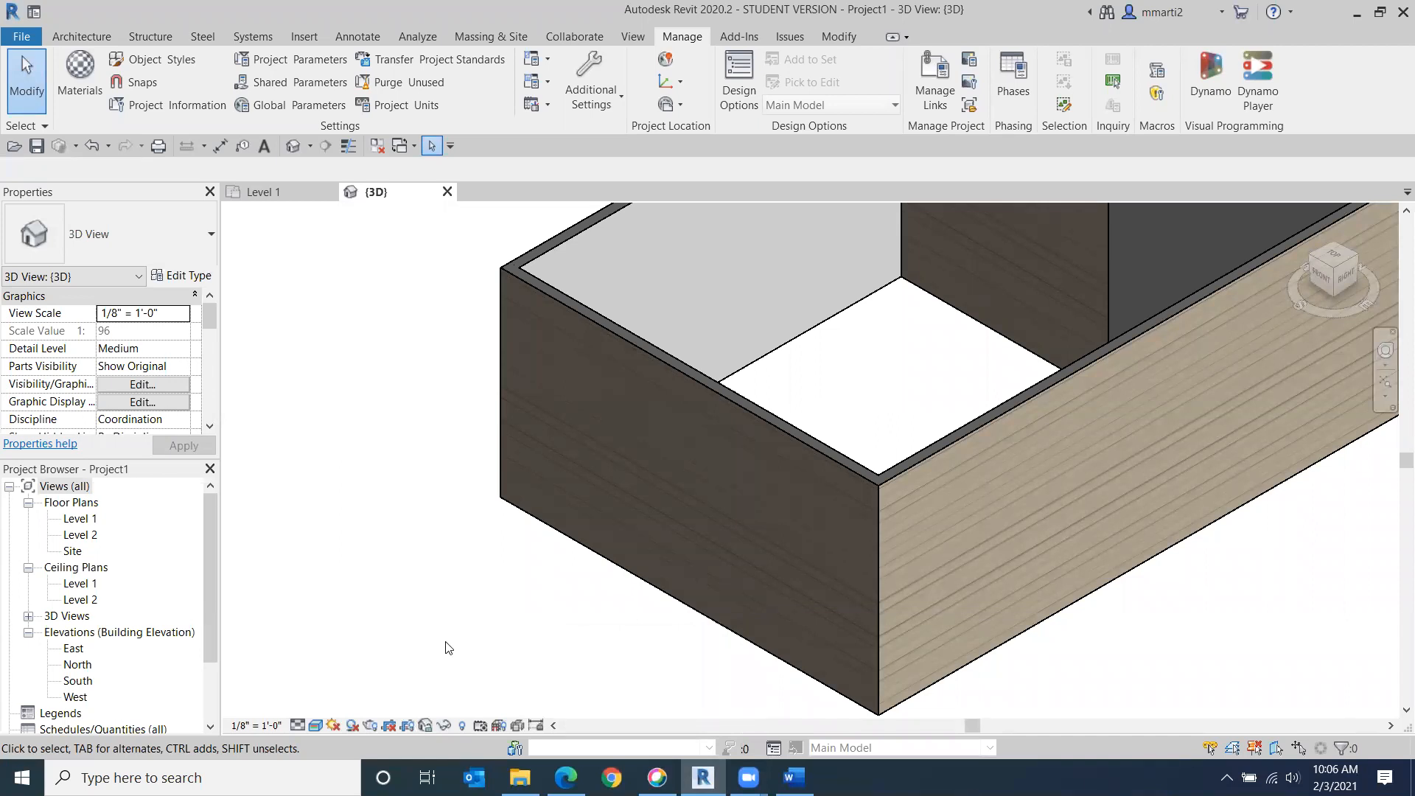
double_click(81, 519)
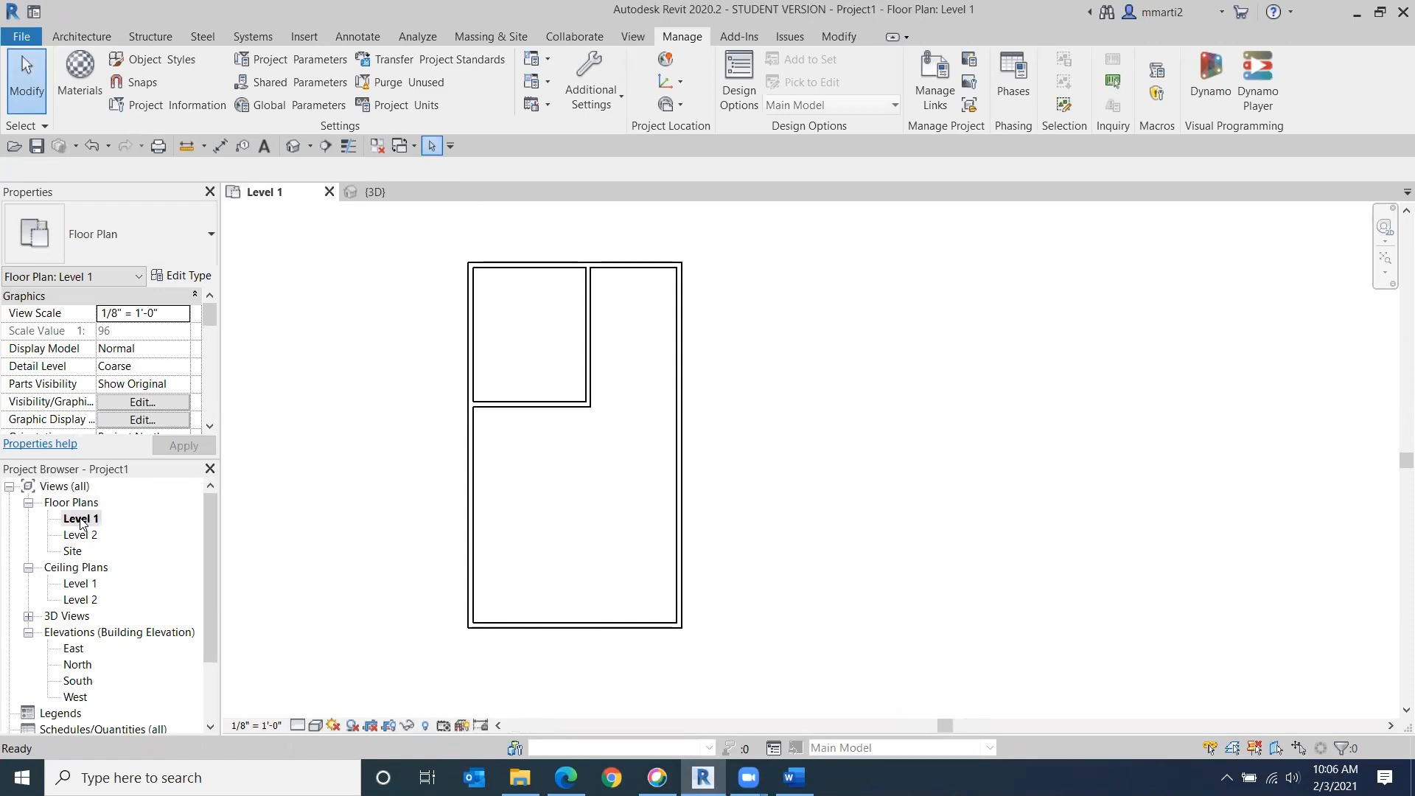
Step: Place a Single-Flush 36" x 84" door in the plan's bottom exterior wall, about 6' from the left exterior wall
left_click(97, 41)
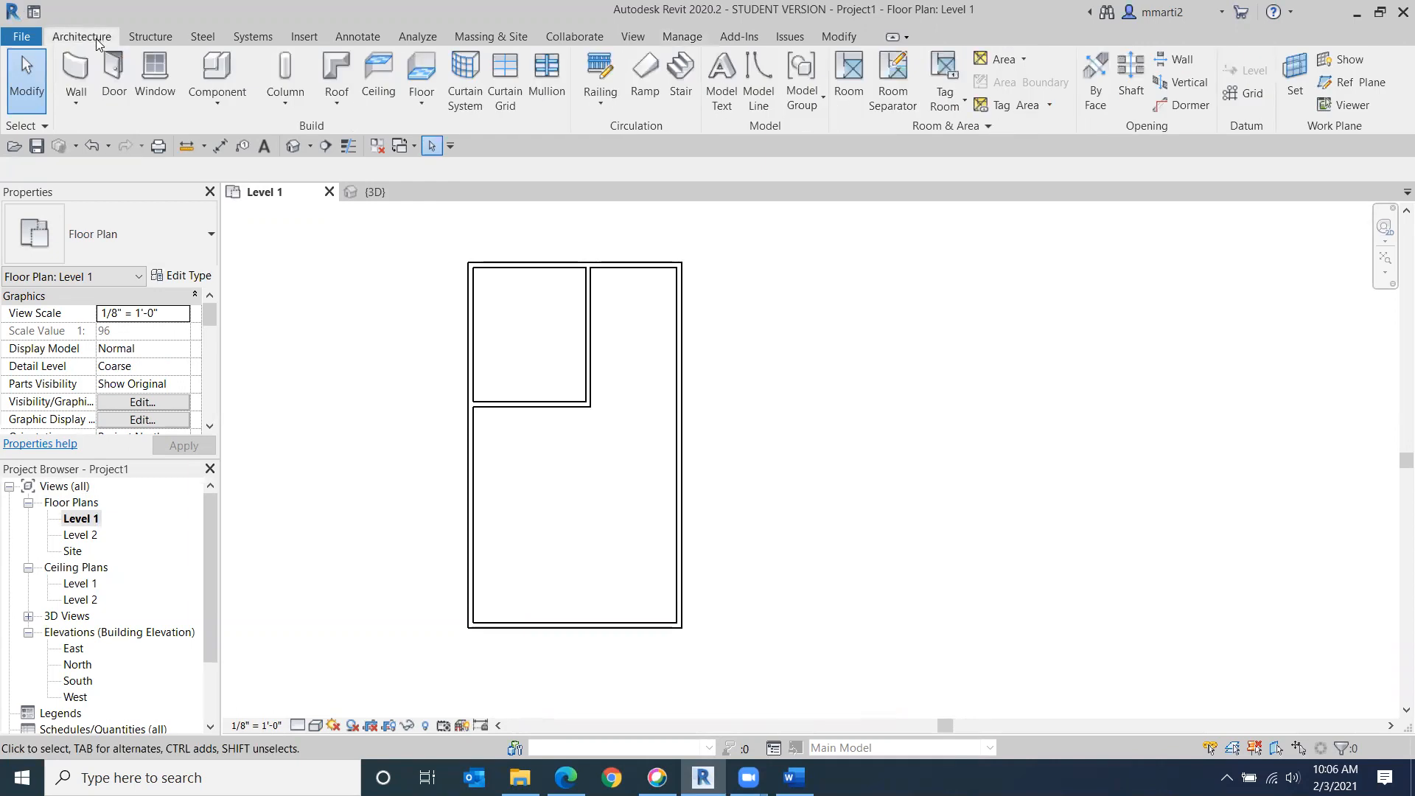
left_click(110, 66)
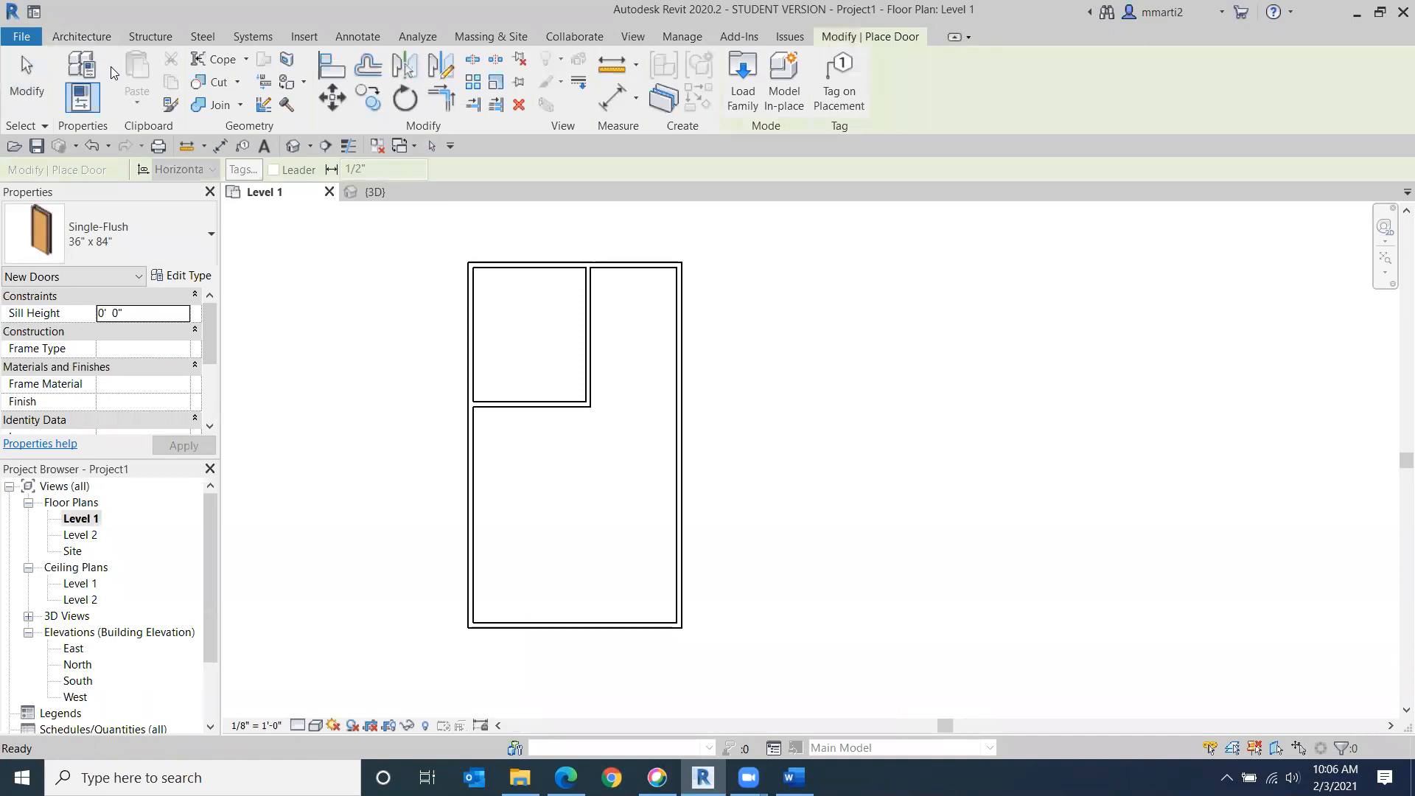
left_click(185, 236)
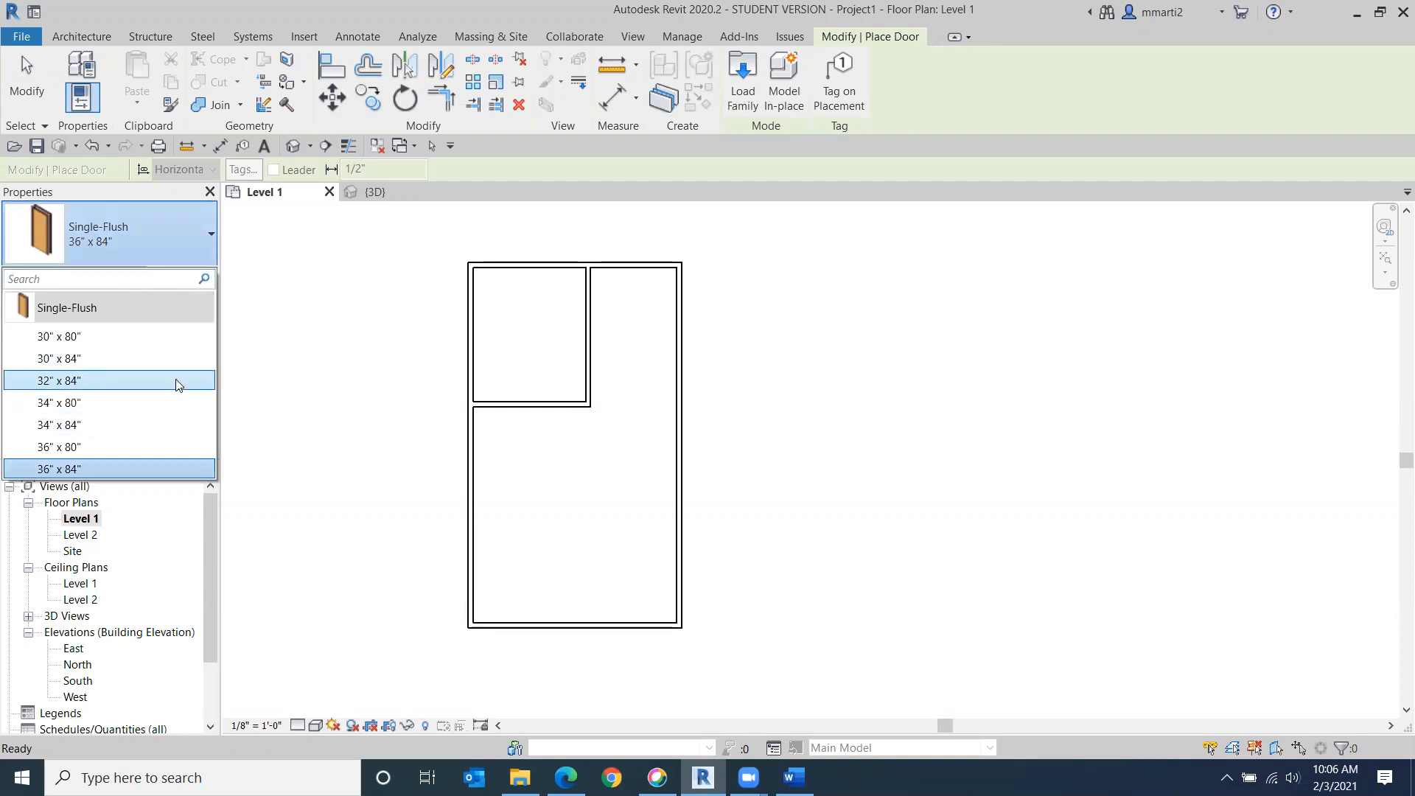
left_click(85, 467)
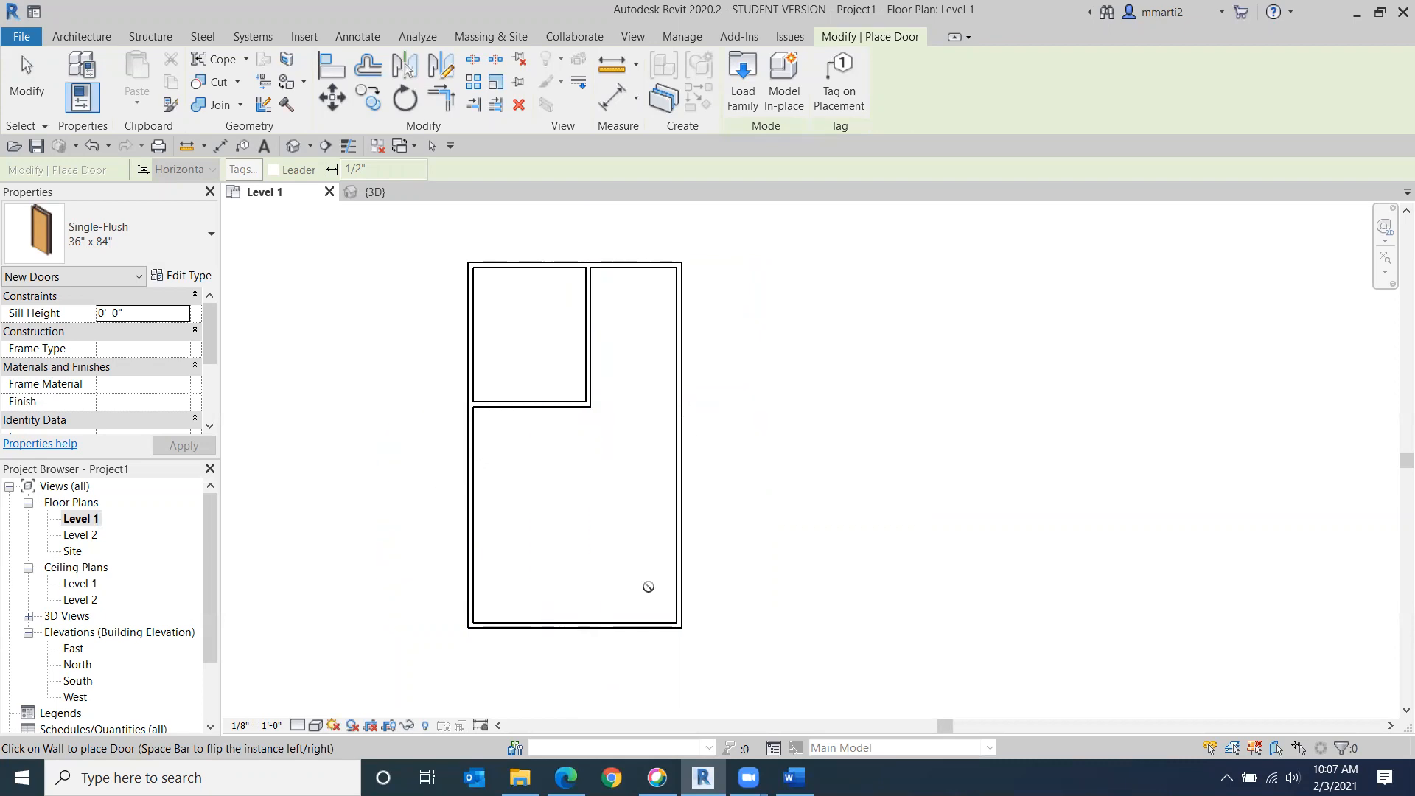
middle_click_drag(579, 623, 584, 513)
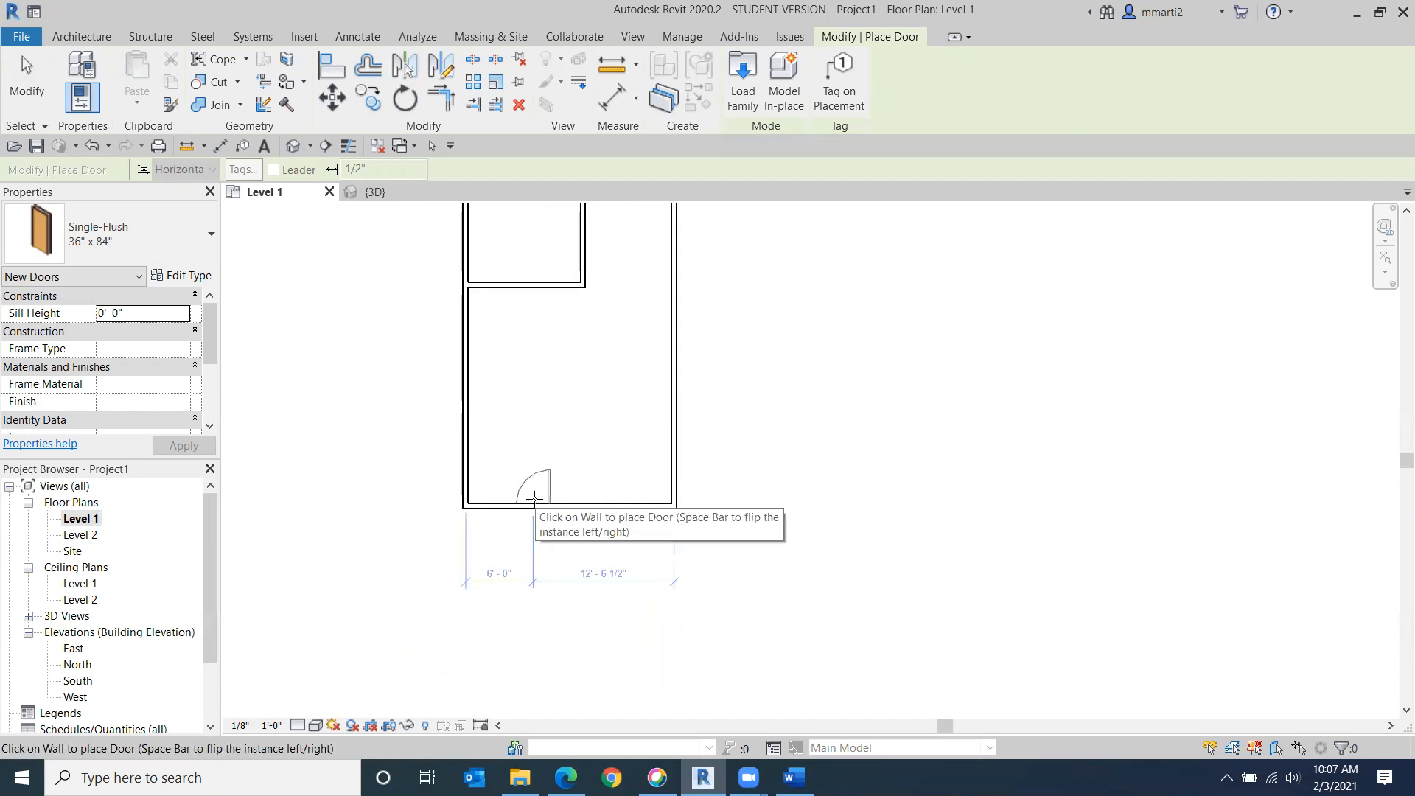
left_click(534, 498)
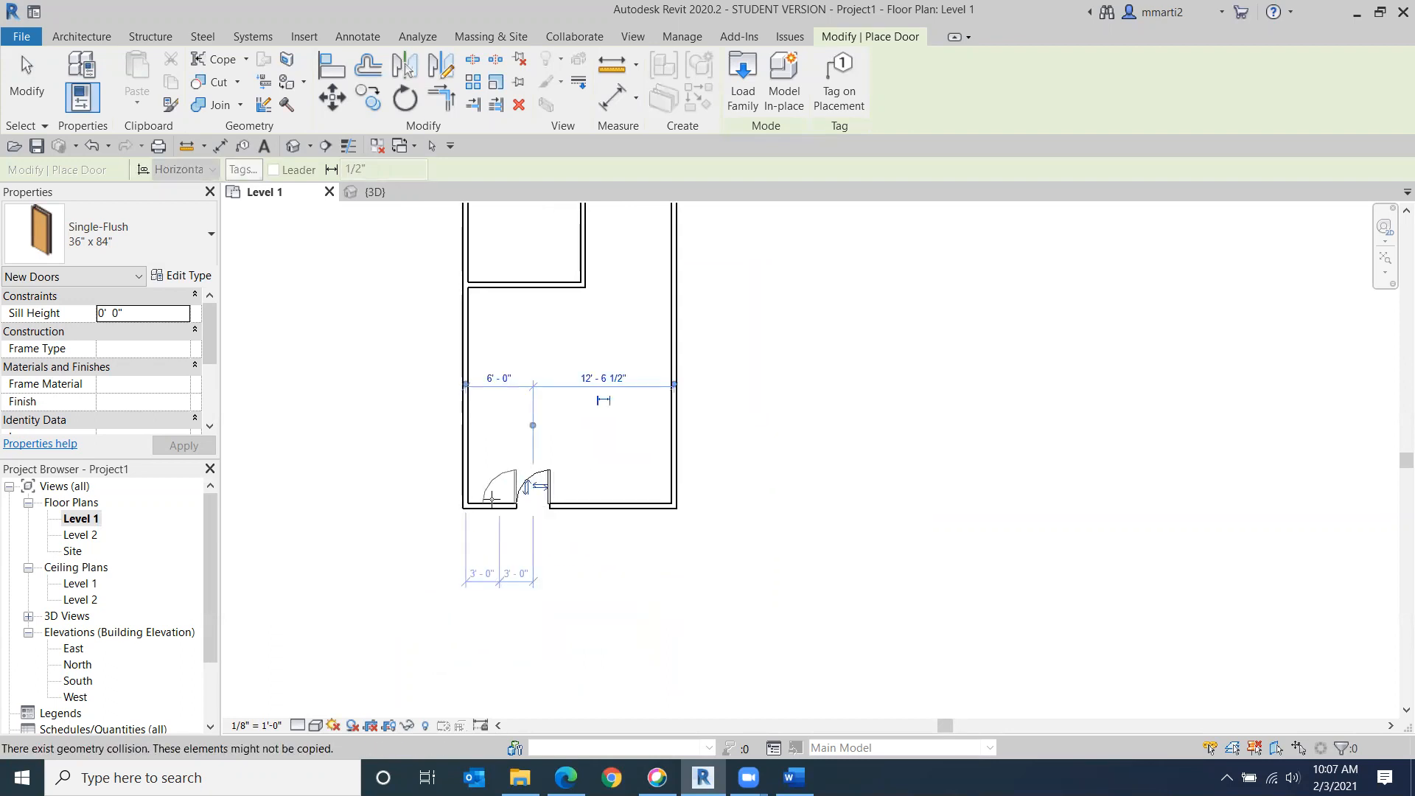
Step: Shift the door's temporary dimension witness lines to the left wall's interior face and the left edge of the door opening
scroll(607, 458, "up", 2)
middle_click_drag(610, 458, 751, 530)
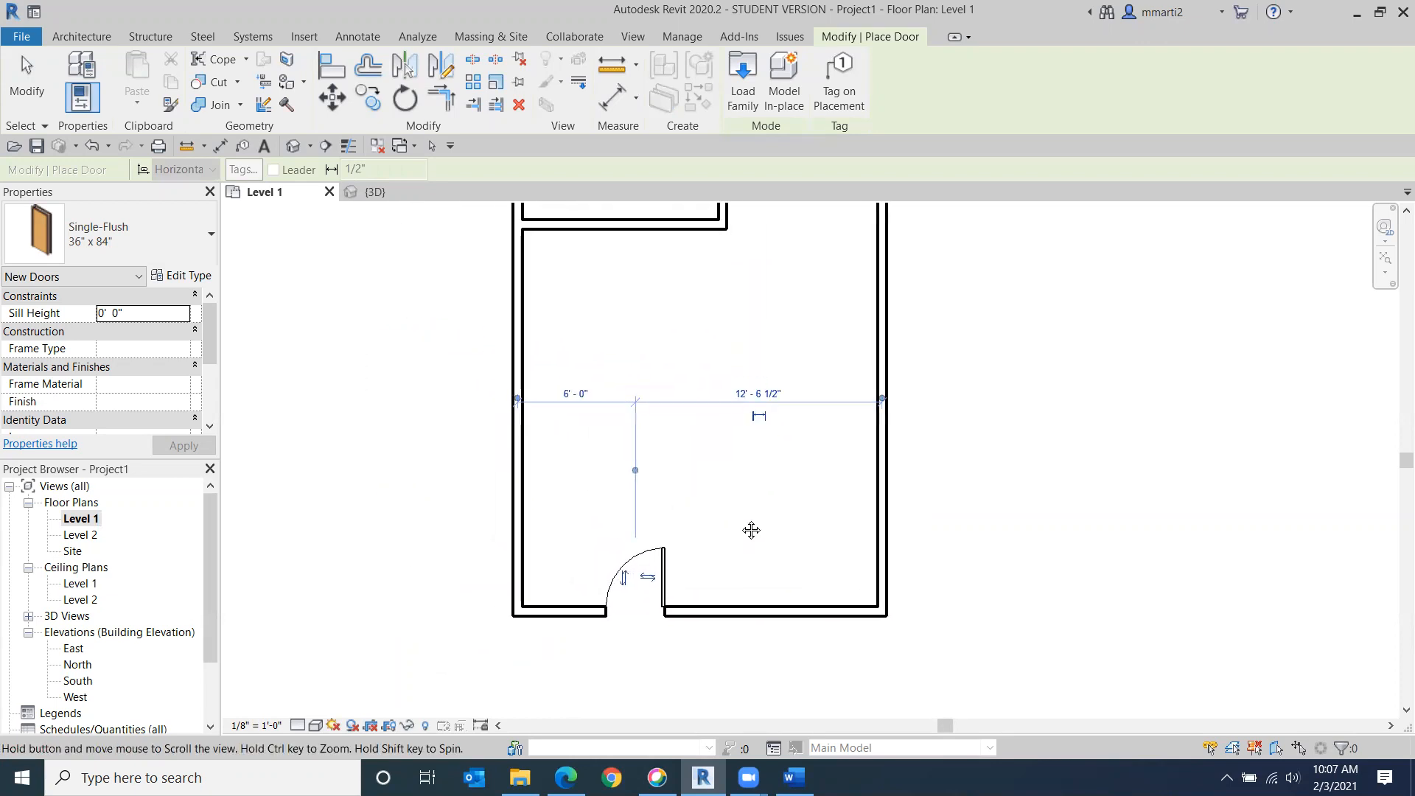
scroll(535, 442, "up", 2)
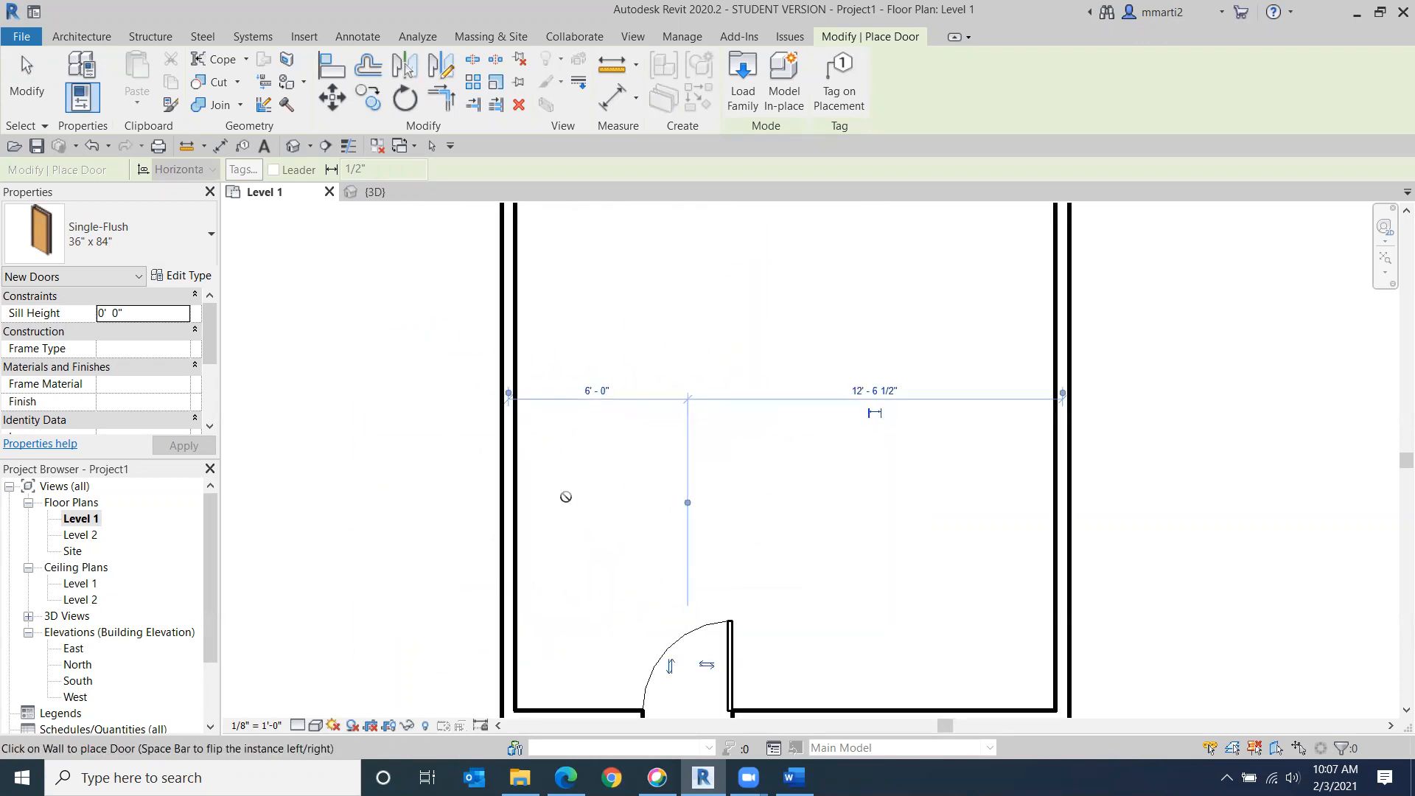
scroll(501, 383, "up", 2)
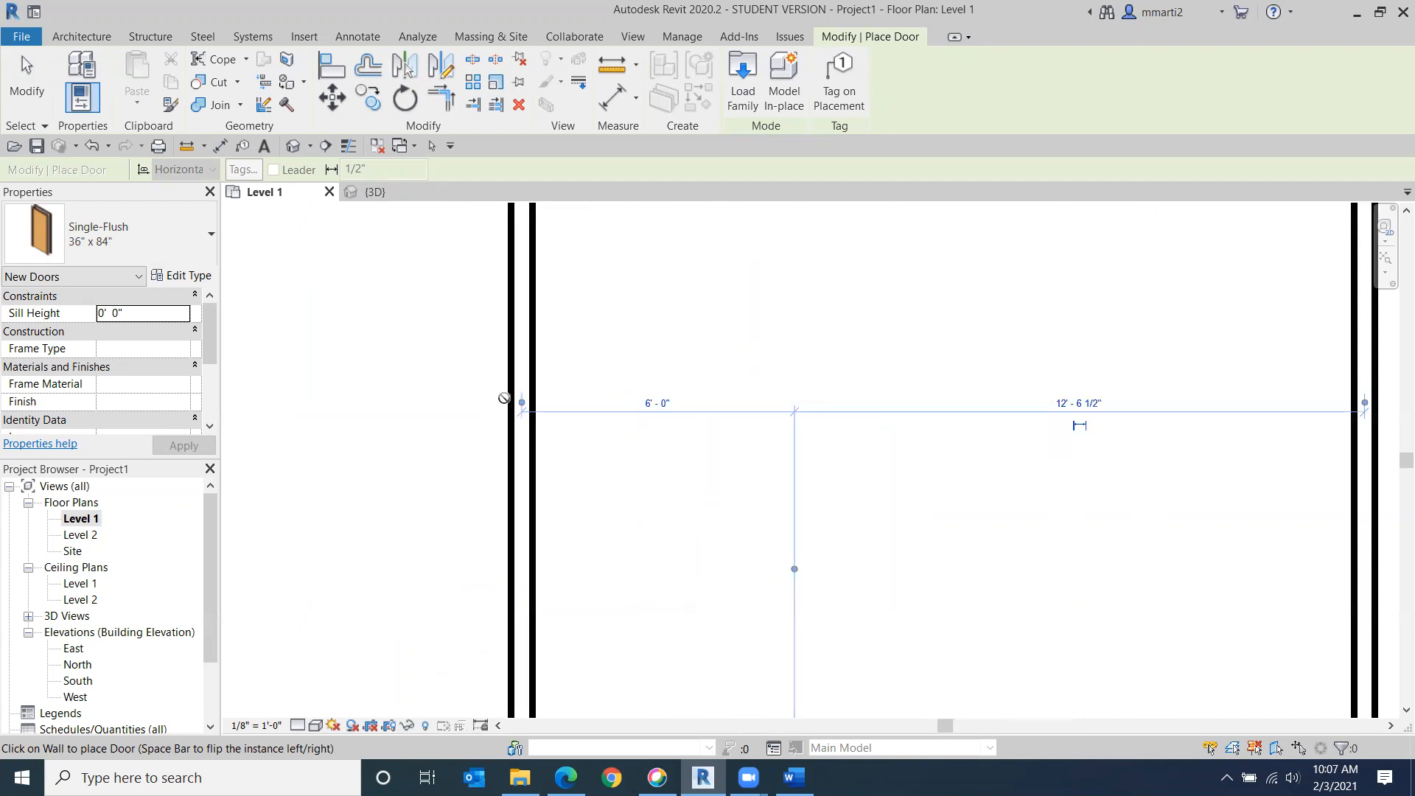
middle_click_drag(648, 489, 558, 309)
scroll(557, 309, "down", 2)
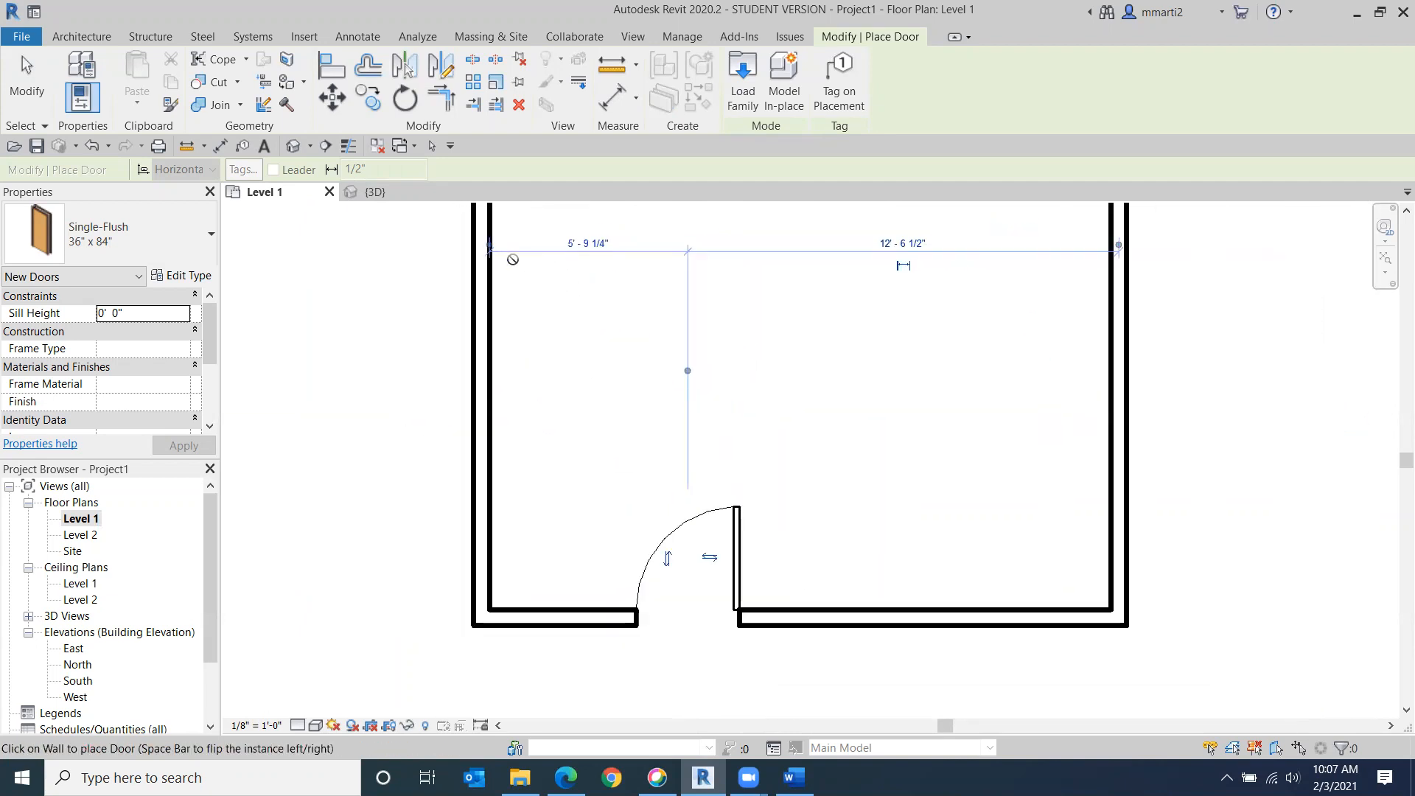
left_click(687, 370)
left_click(737, 370)
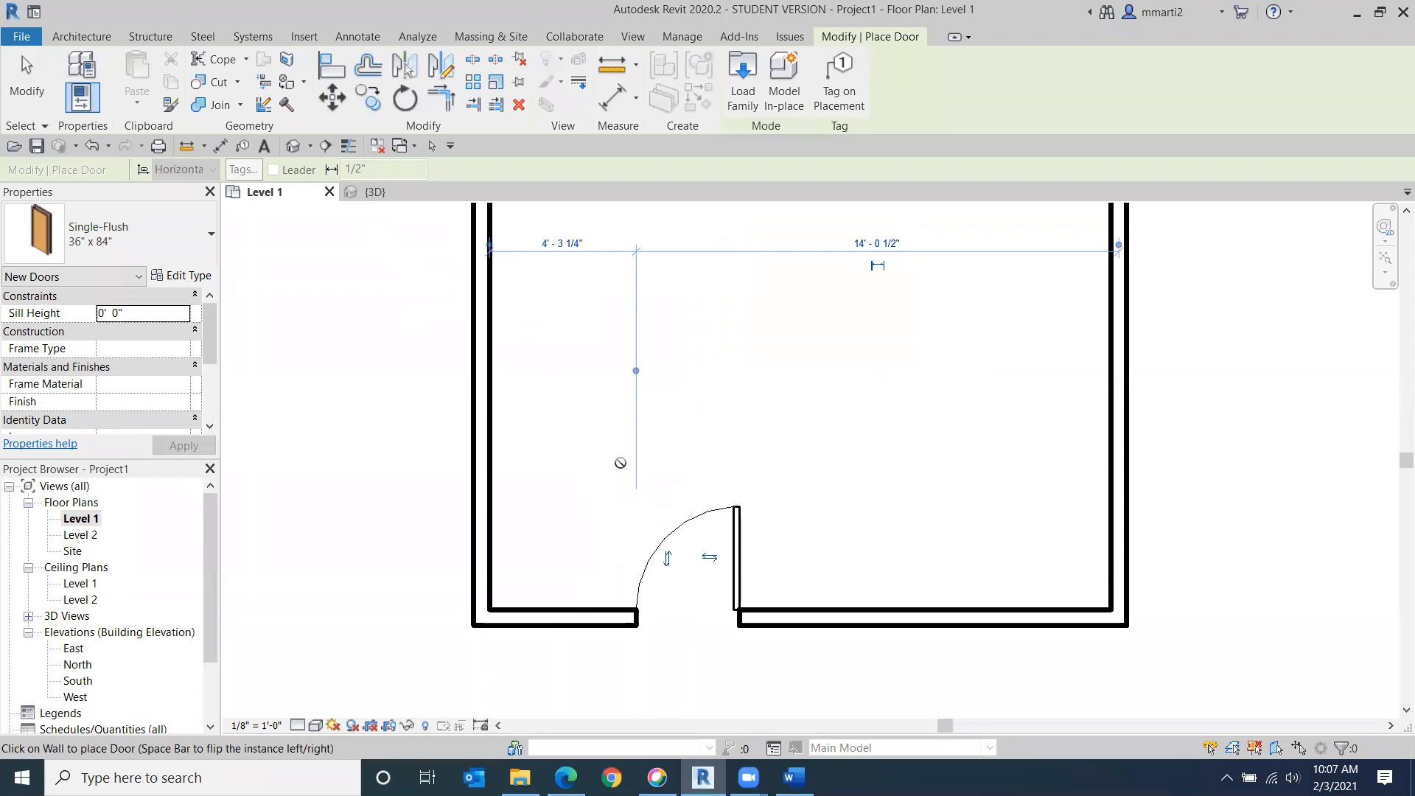
Step: Set the distance from the left wall's interior face to the door opening's left edge to 4'
middle_click_drag(563, 390, 574, 446)
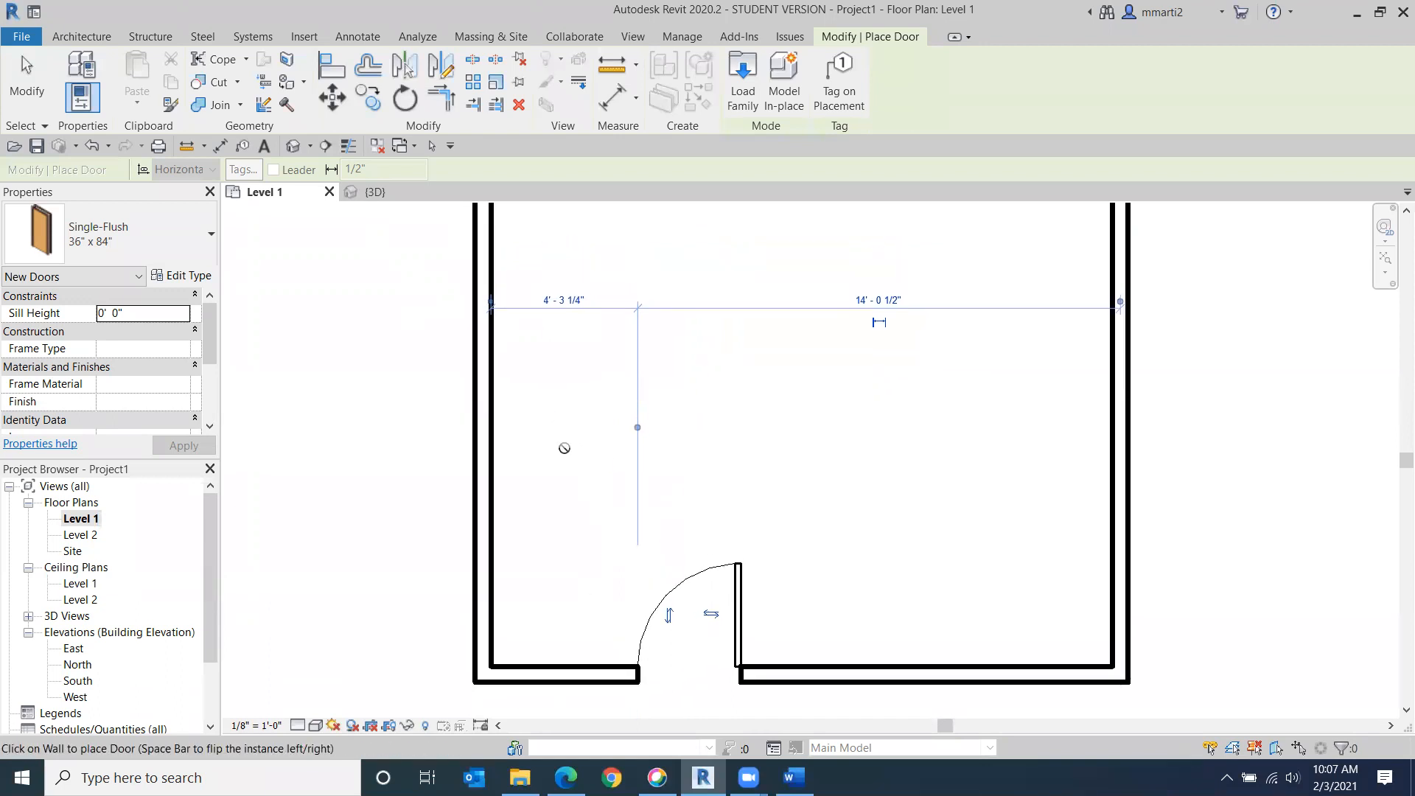
left_click(563, 298)
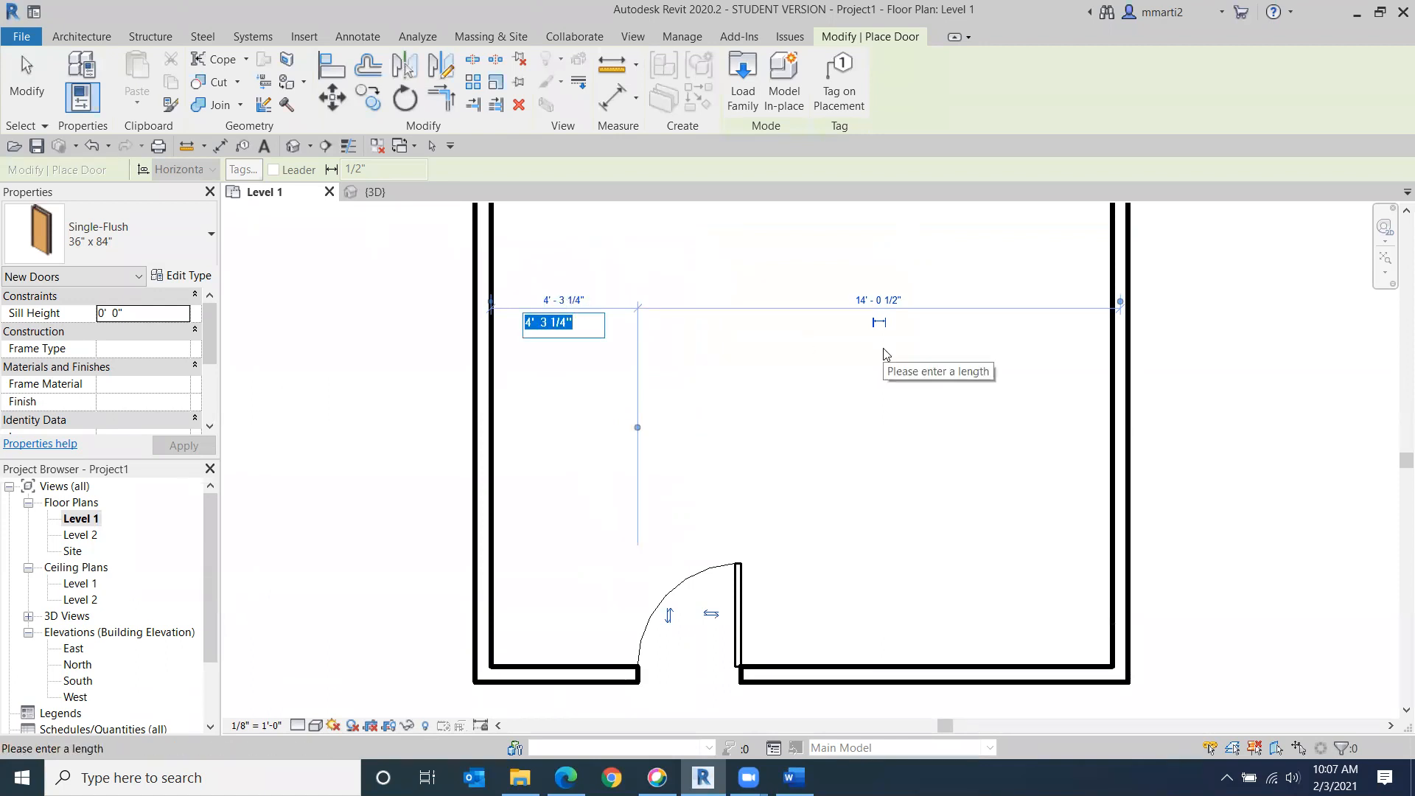
type("4")
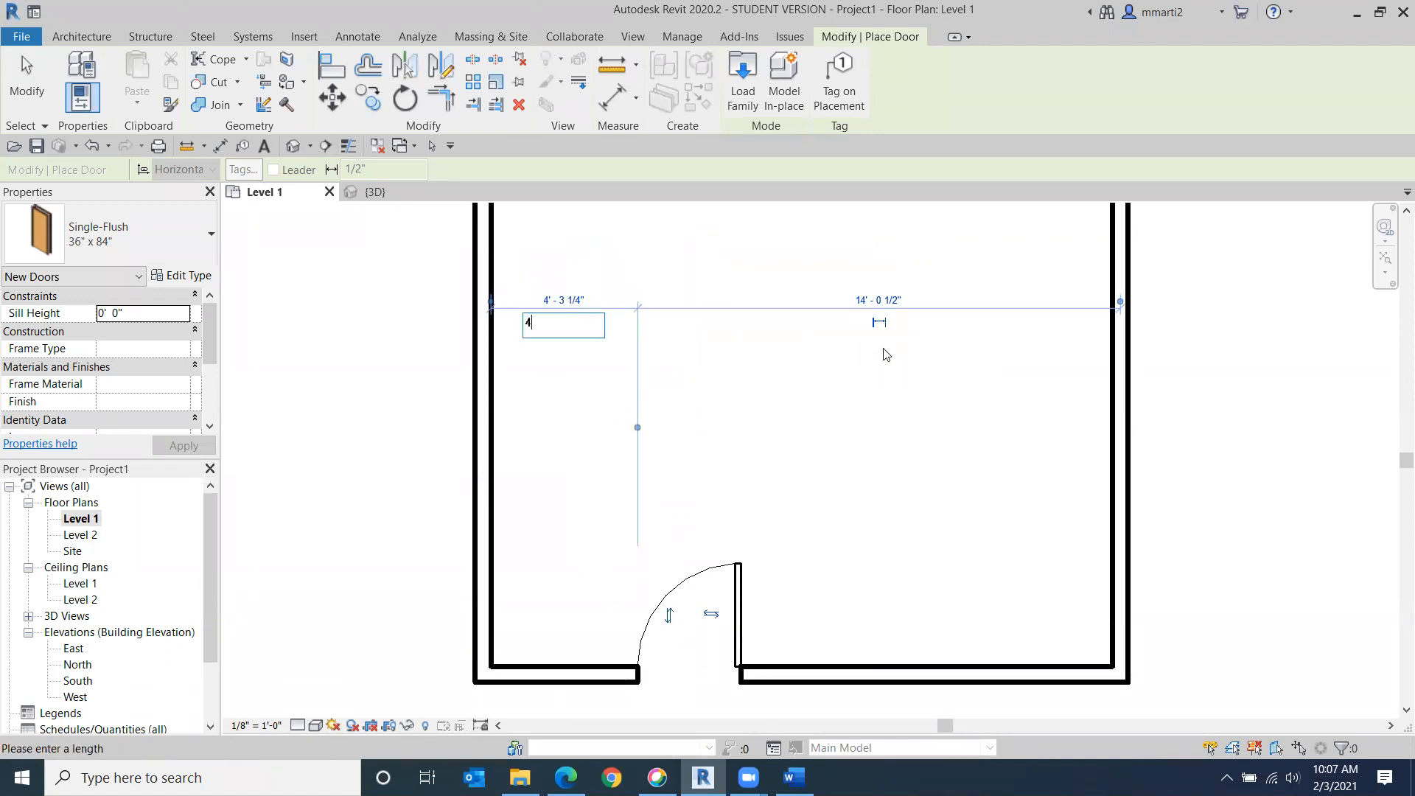
key("Return")
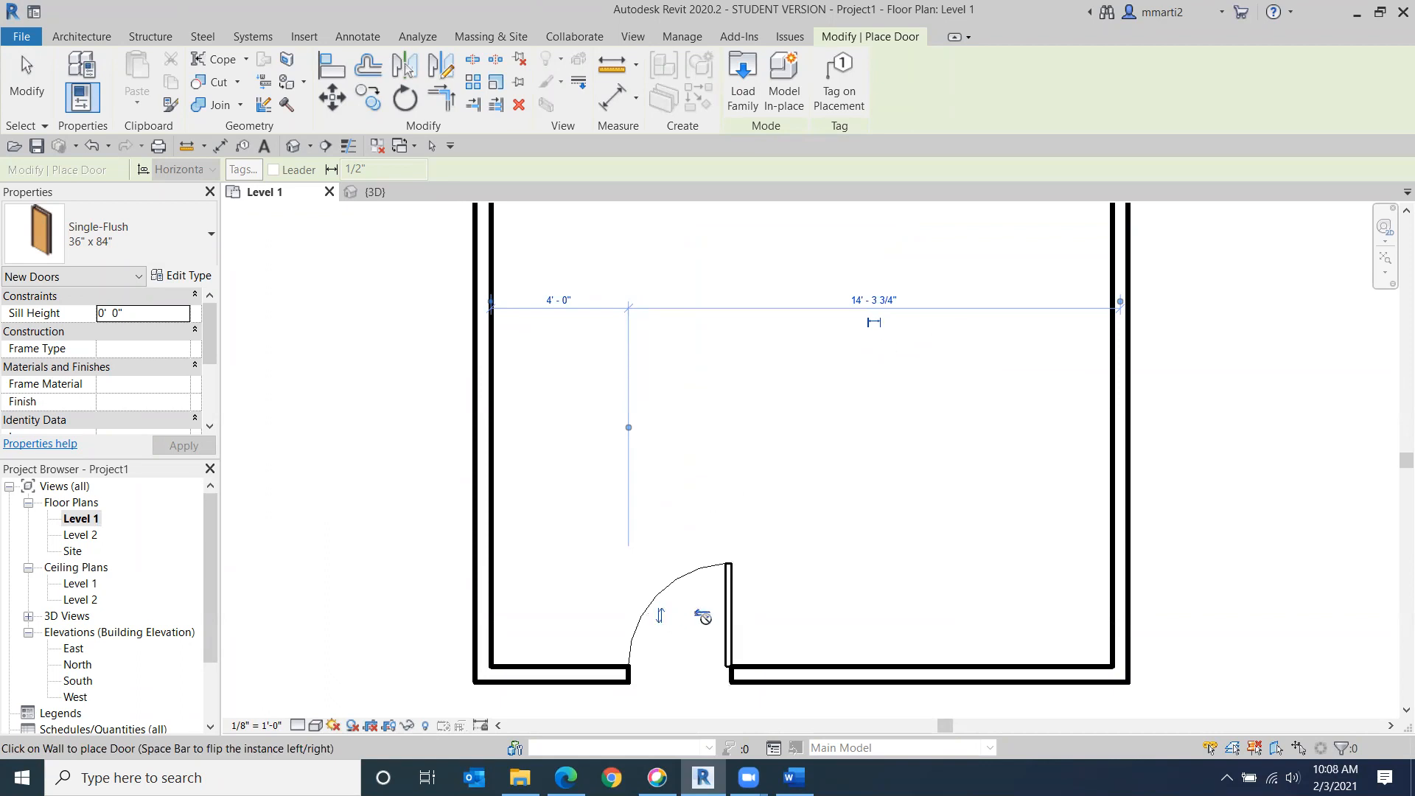
Step: Flip the door to hinge on its left side with an inward swing, and return its witness line to the opening's left edge
middle_click_drag(787, 535, 799, 404)
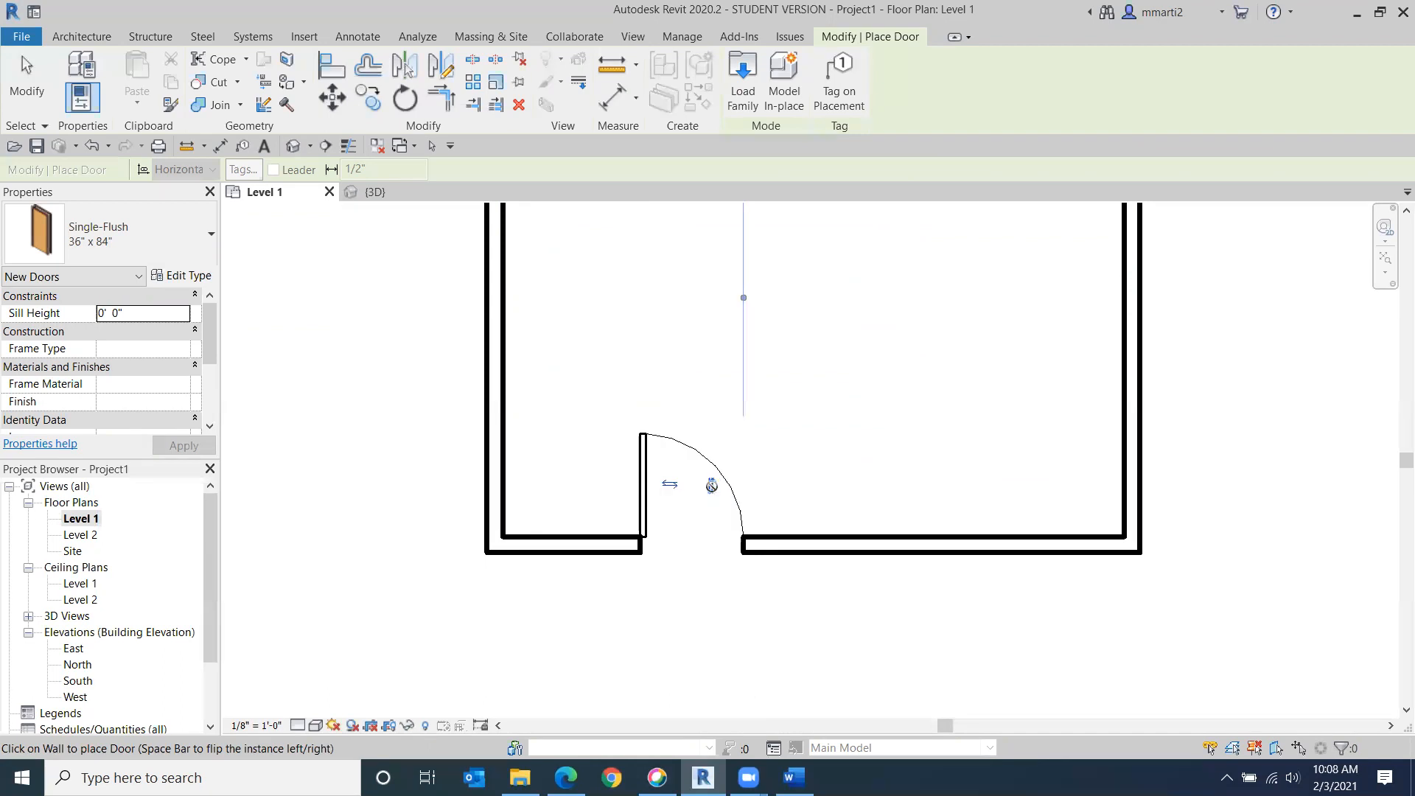
key("space")
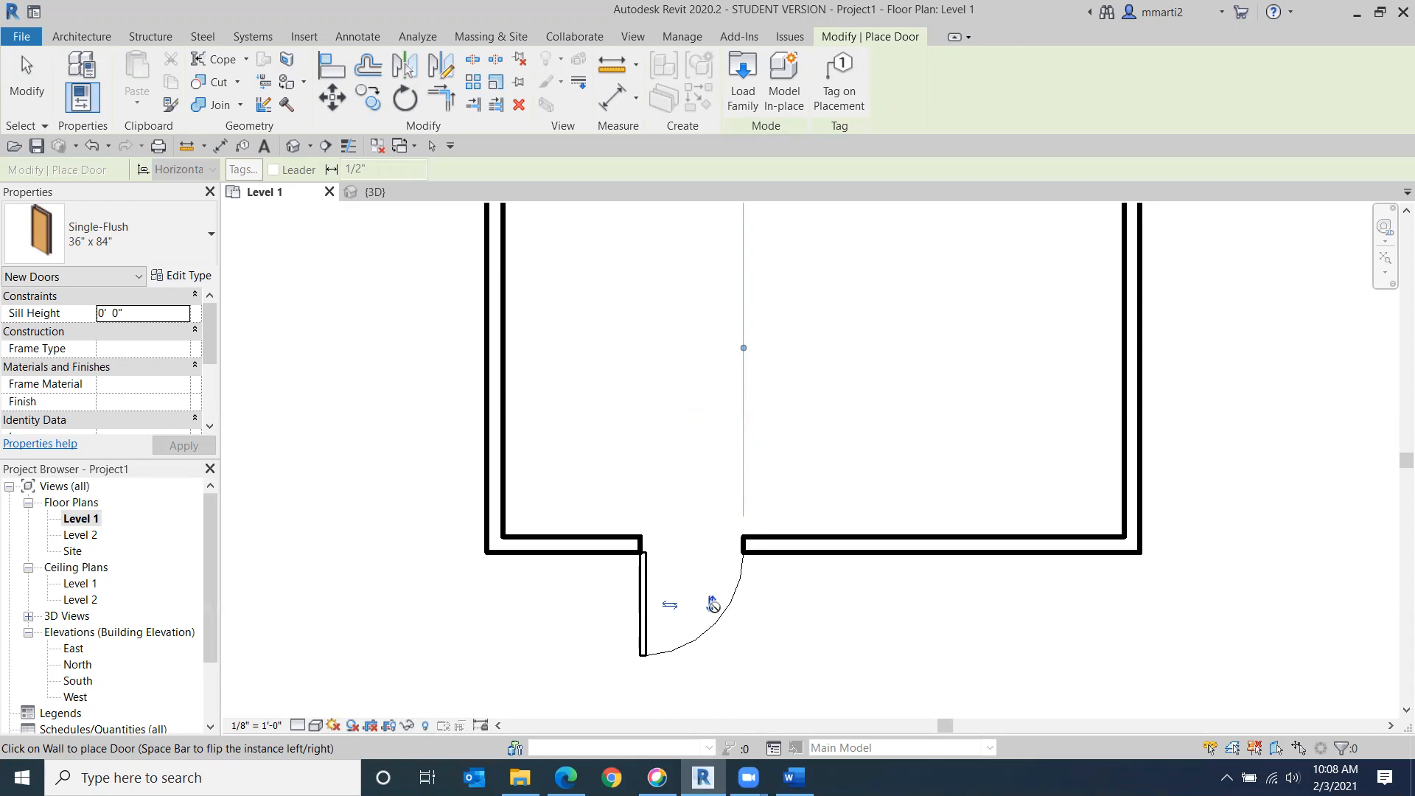
key("space")
scroll(720, 607, "down", 4)
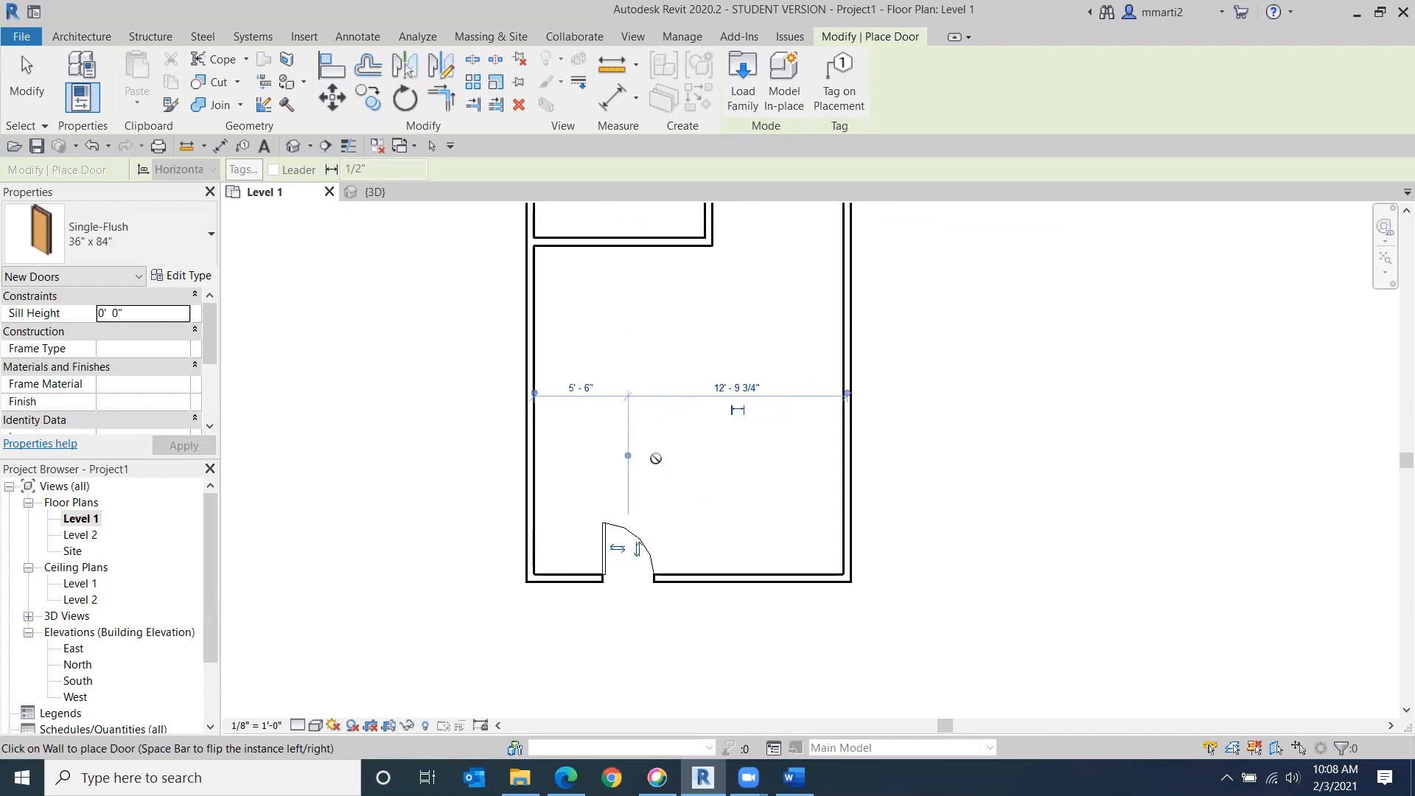
left_click(628, 455)
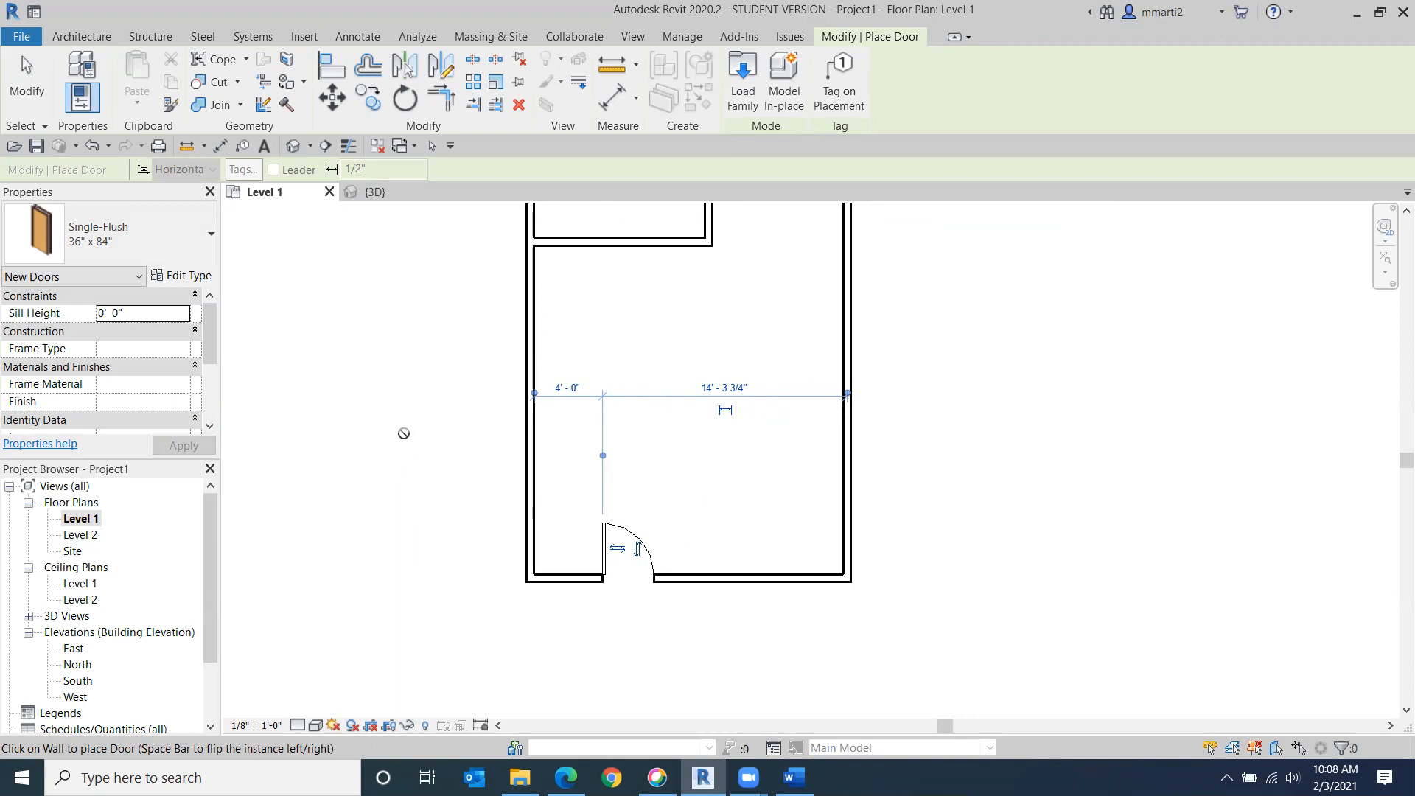
left_click(42, 101)
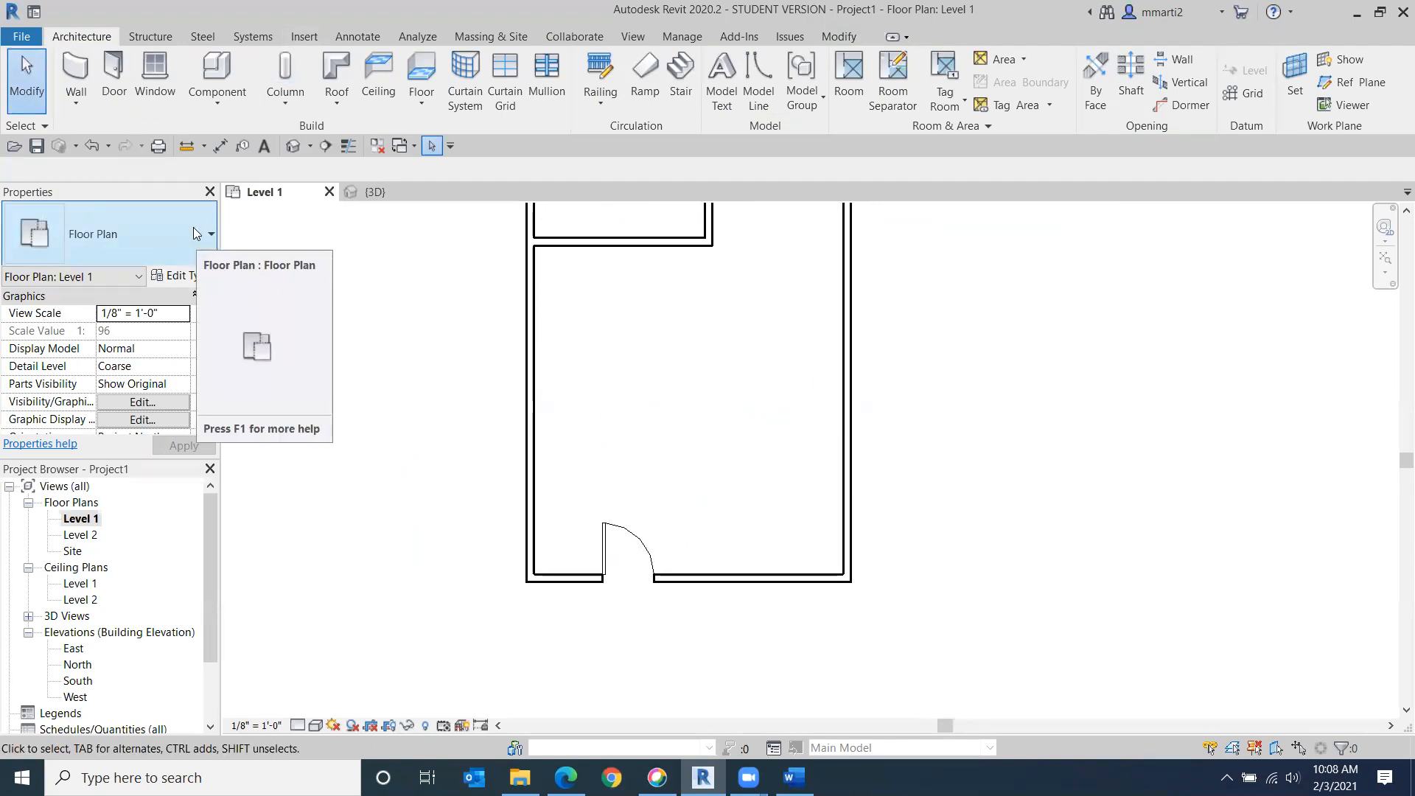
Step: Start placing another door and open the Doors folder of the US Imperial library for loading a family
left_click(114, 76)
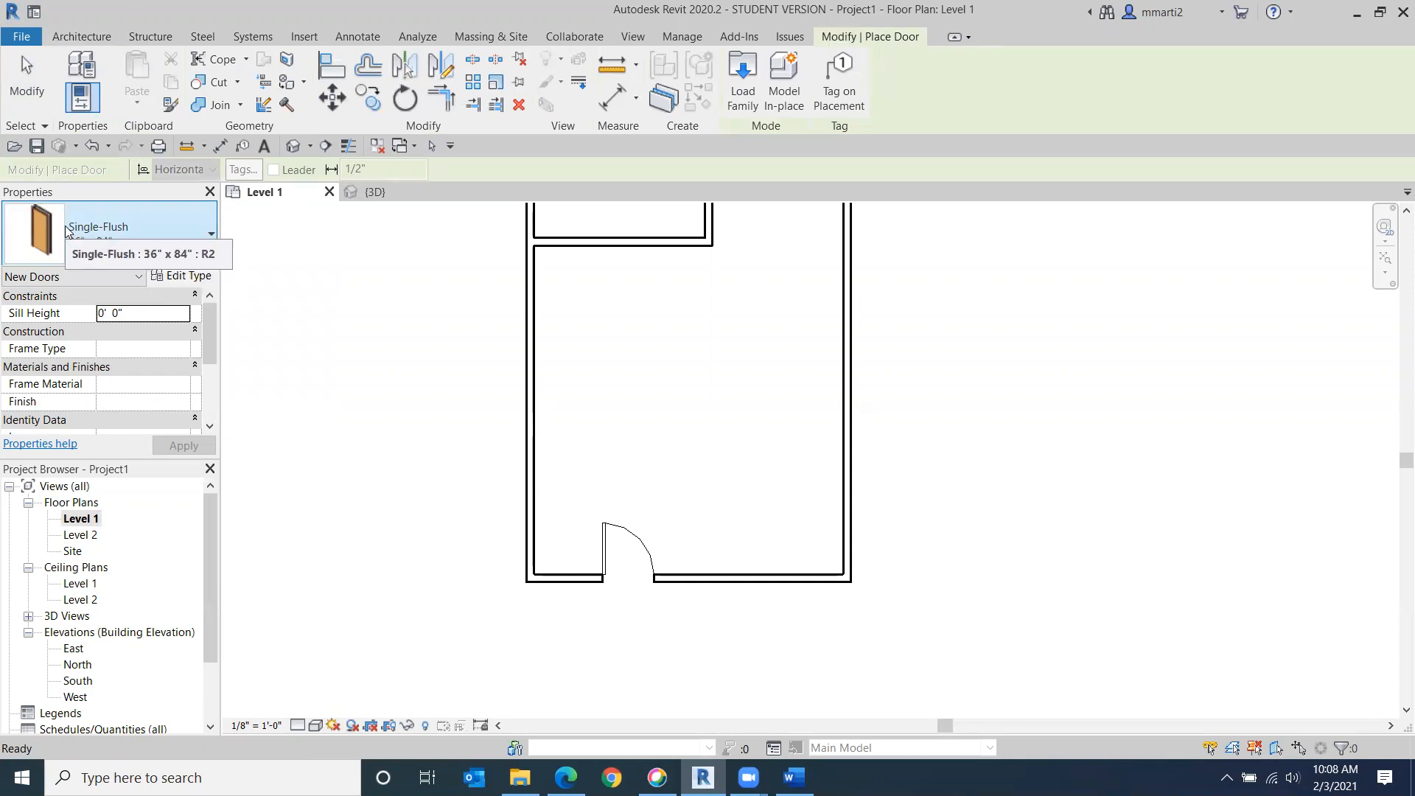
mouse_move(66, 231)
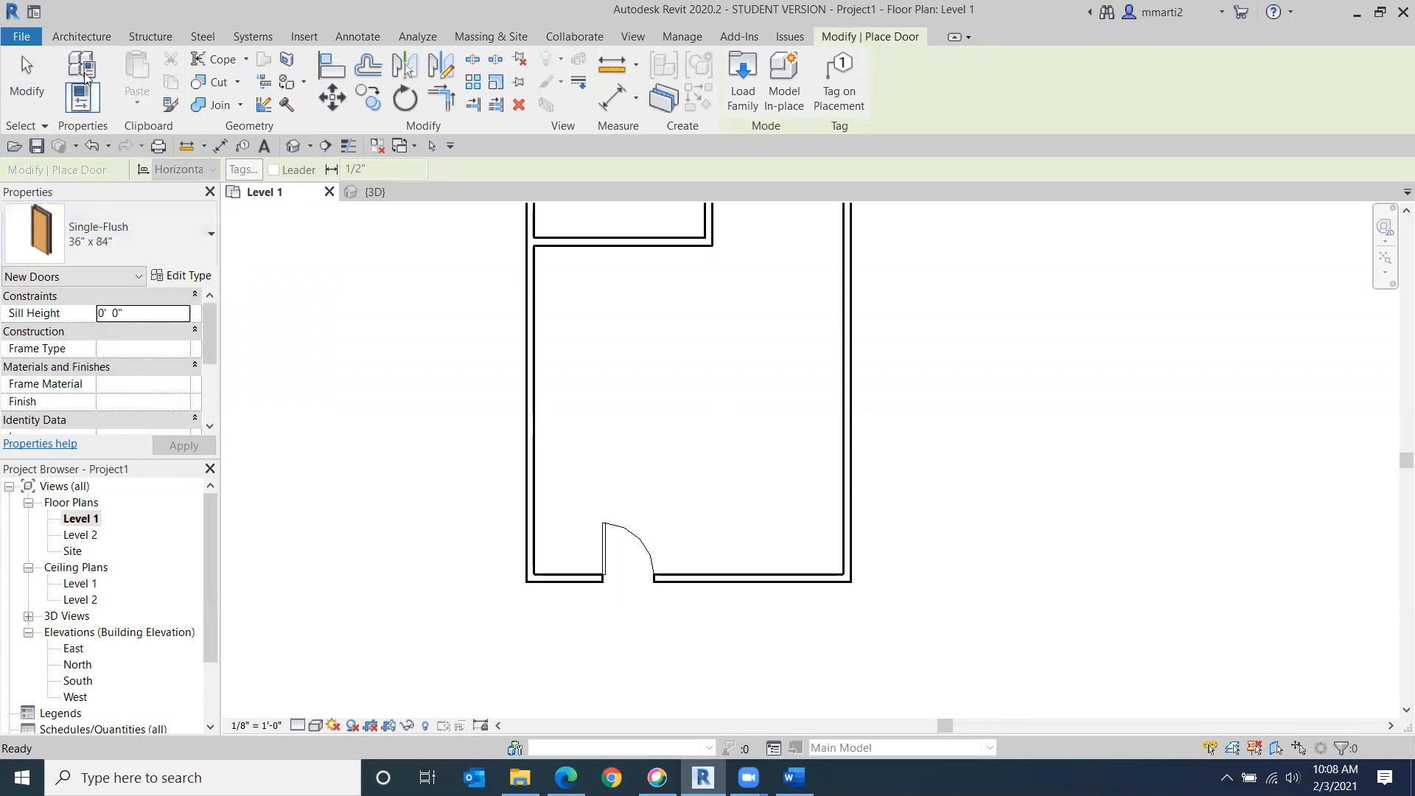
left_click(743, 89)
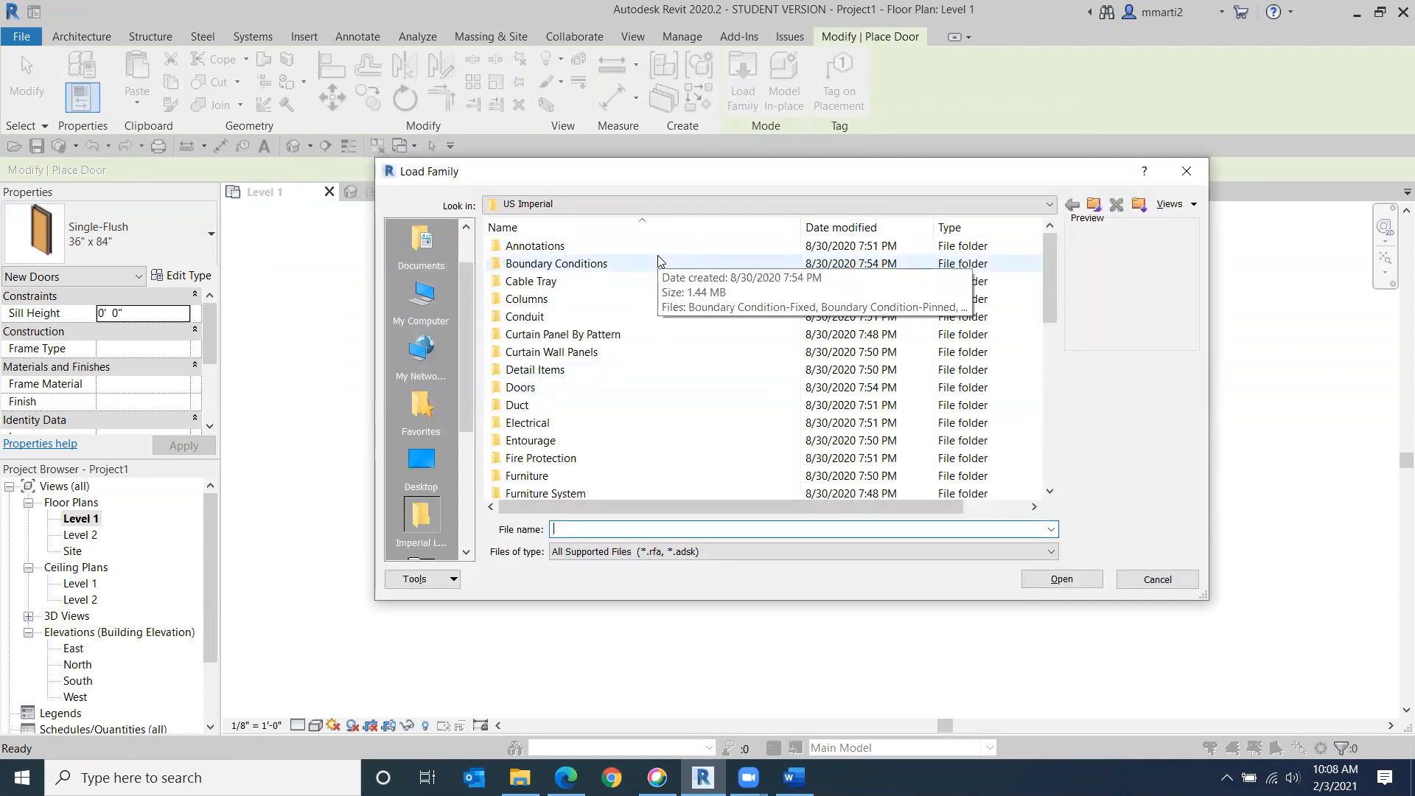
left_click(675, 393)
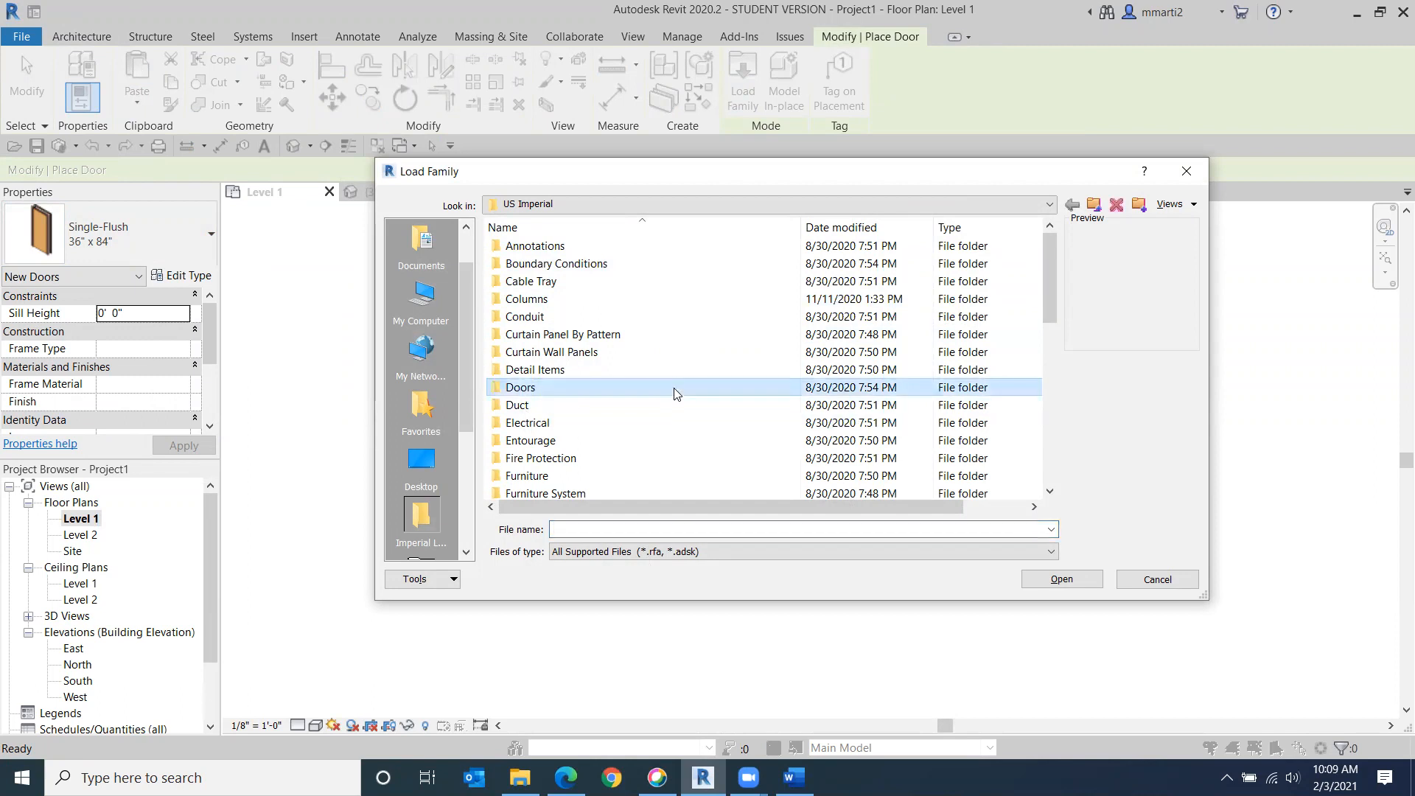
double_click(674, 393)
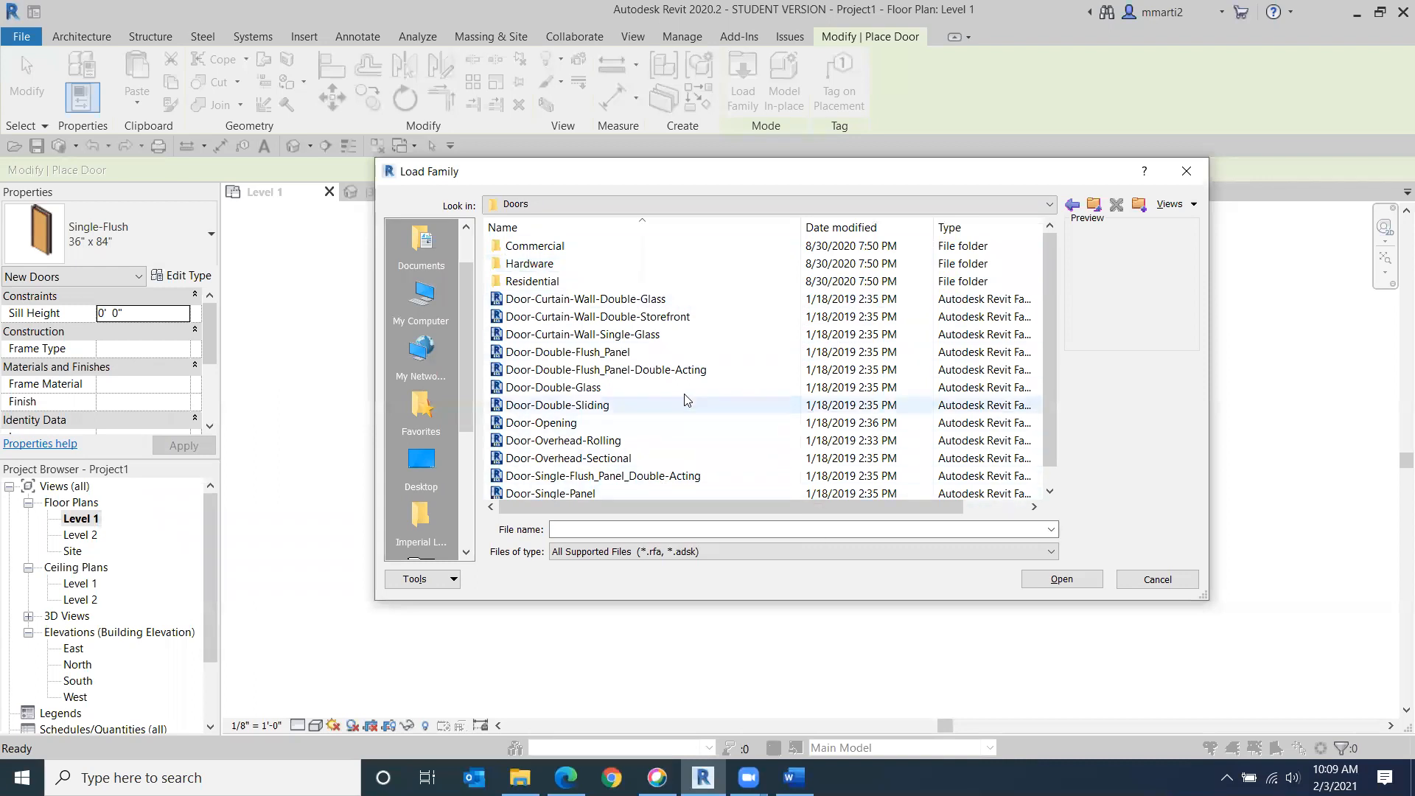
Step: Preview the curtain-wall double-glass, double-glass, overhead sectional, overhead rolling and single-panel door families in the Doors folder
left_click(692, 302)
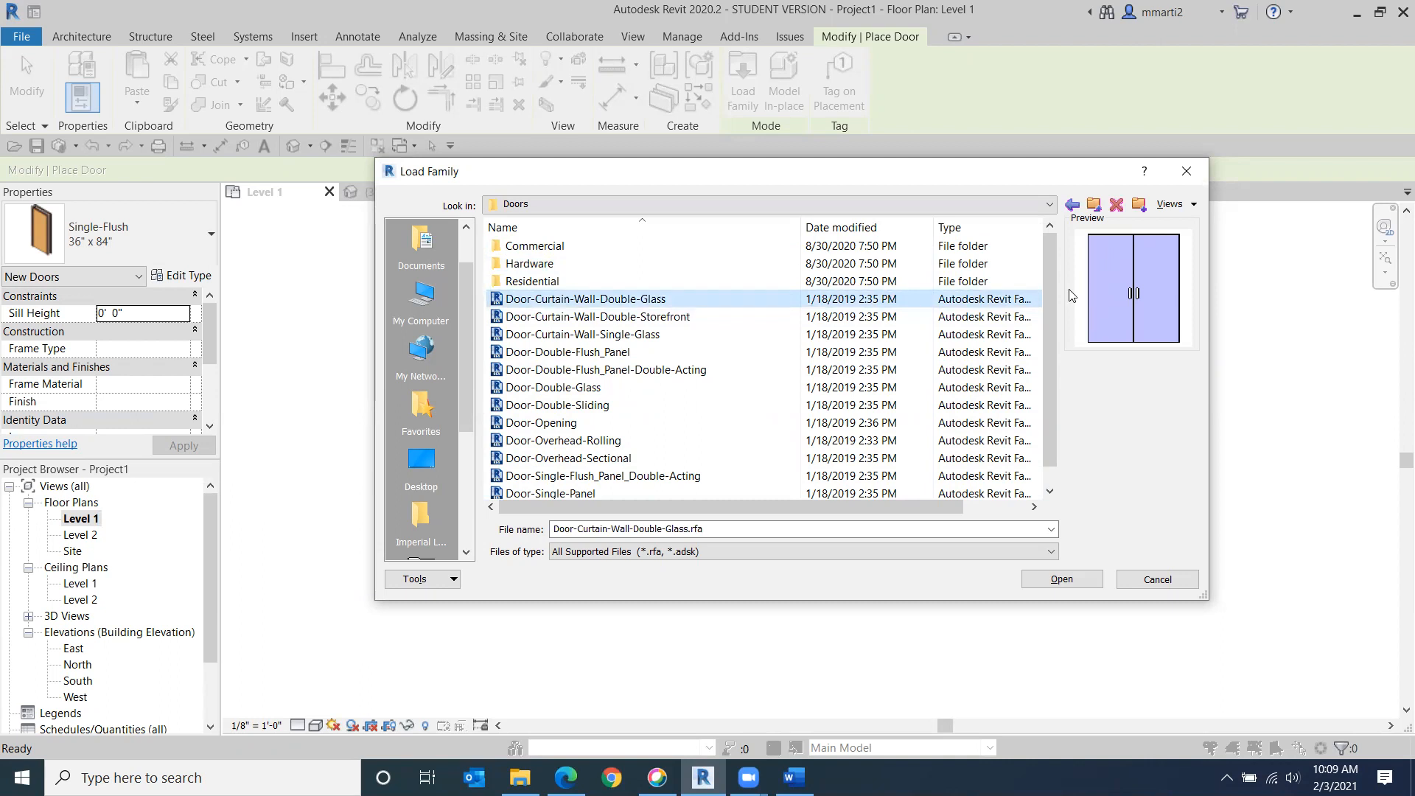
left_click(627, 387)
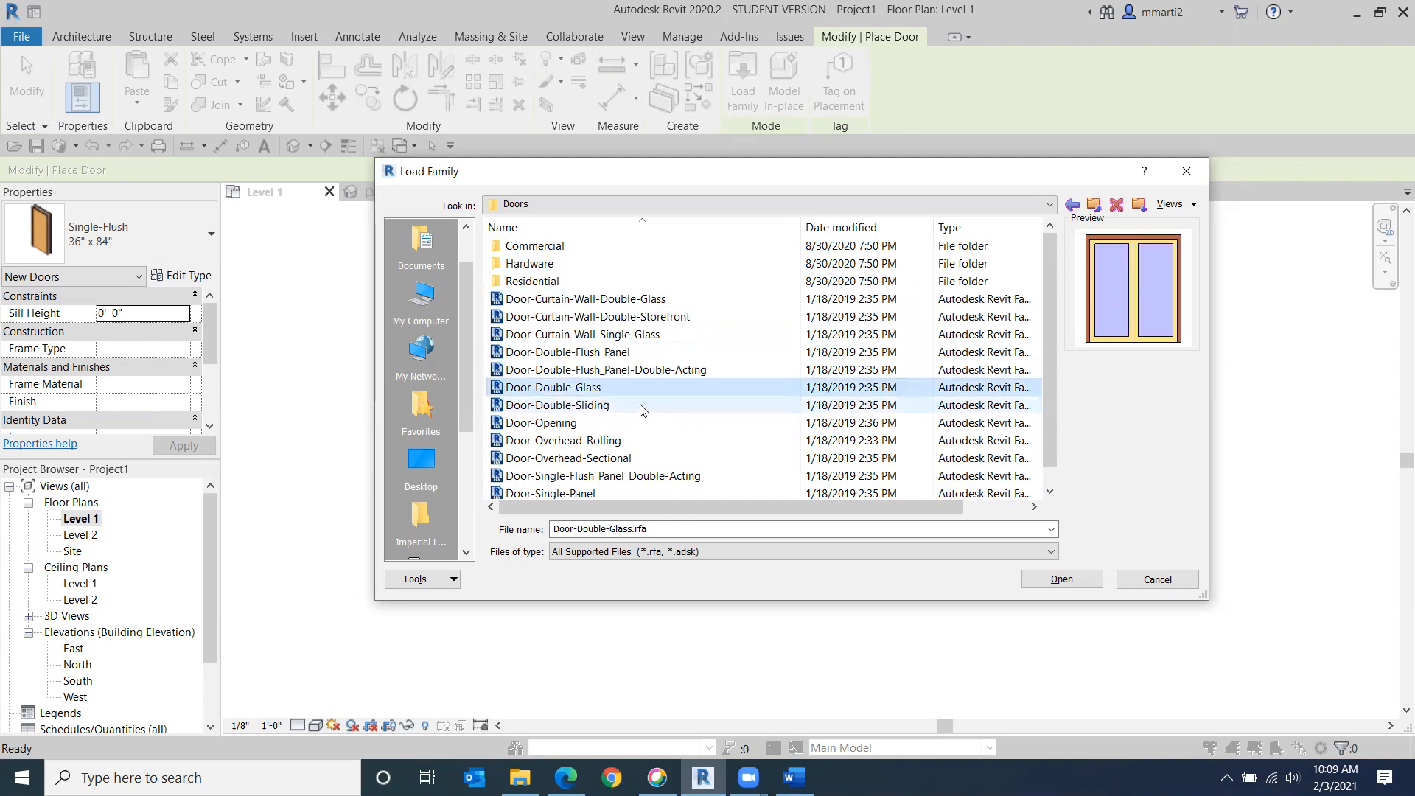
scroll(641, 413, "down", 1)
left_click(608, 440)
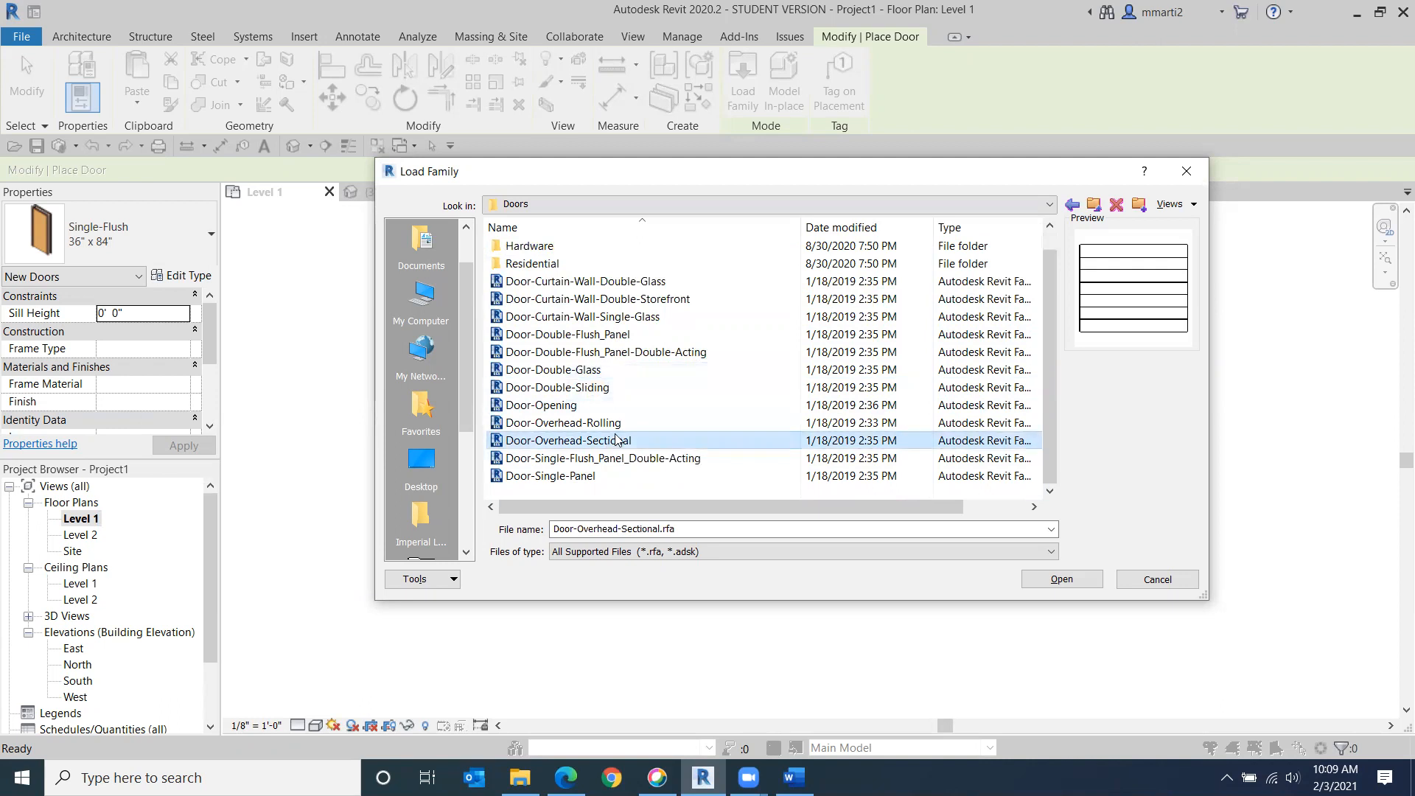
left_click(618, 424)
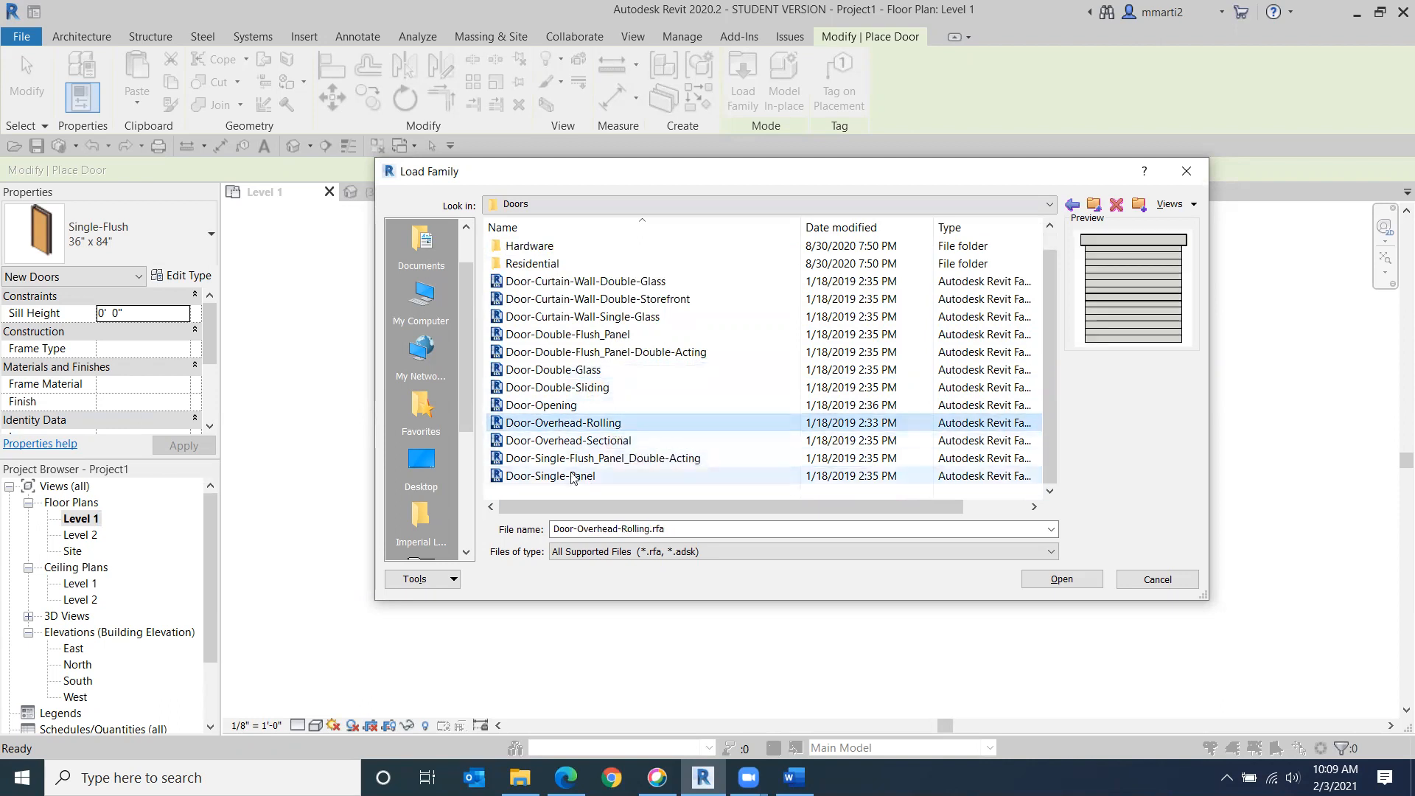
left_click(634, 476)
scroll(658, 376, "up", 1)
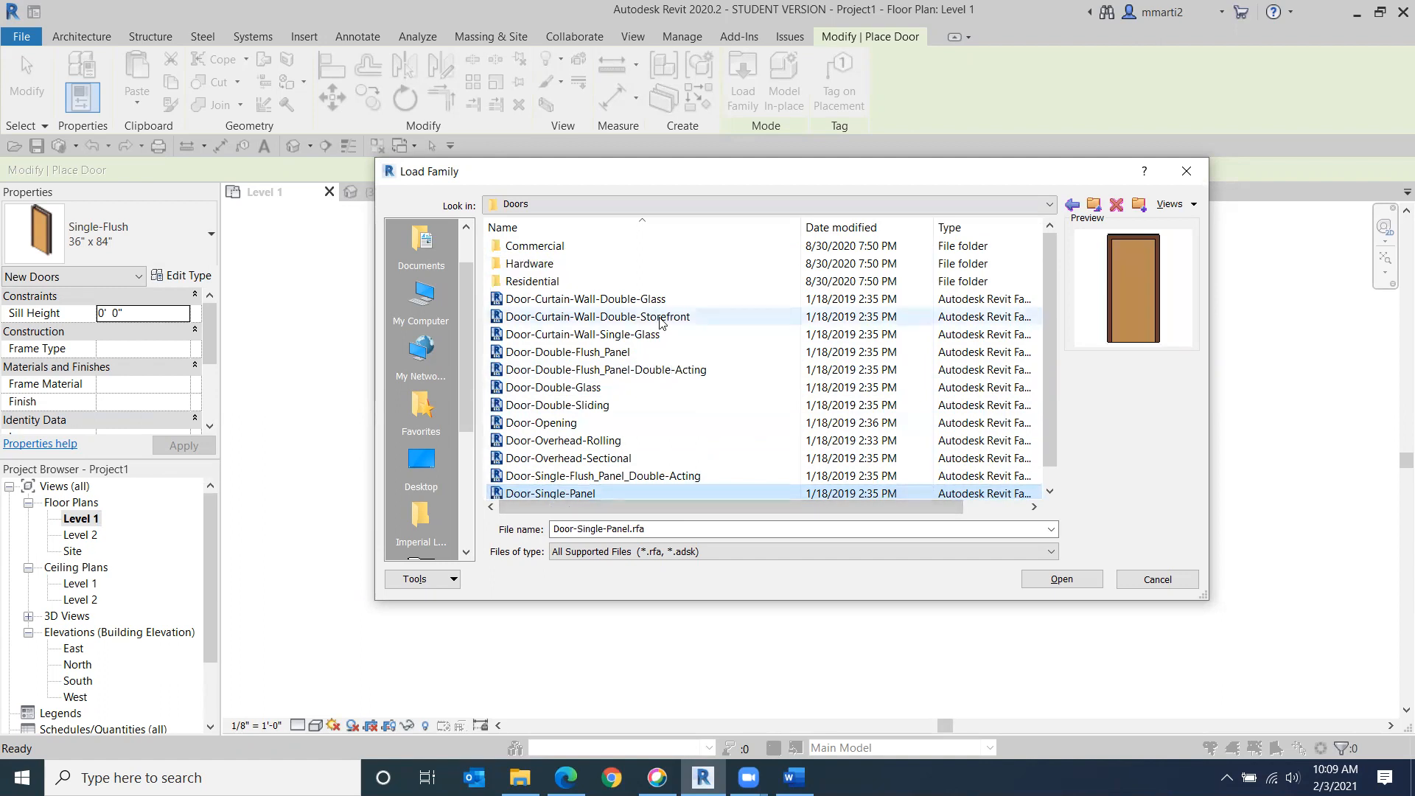
Step: Open the Residential door folder and preview its single-entry half arch glass, flush-panel garage and single interior 1- and 3-panel families
double_click(641, 281)
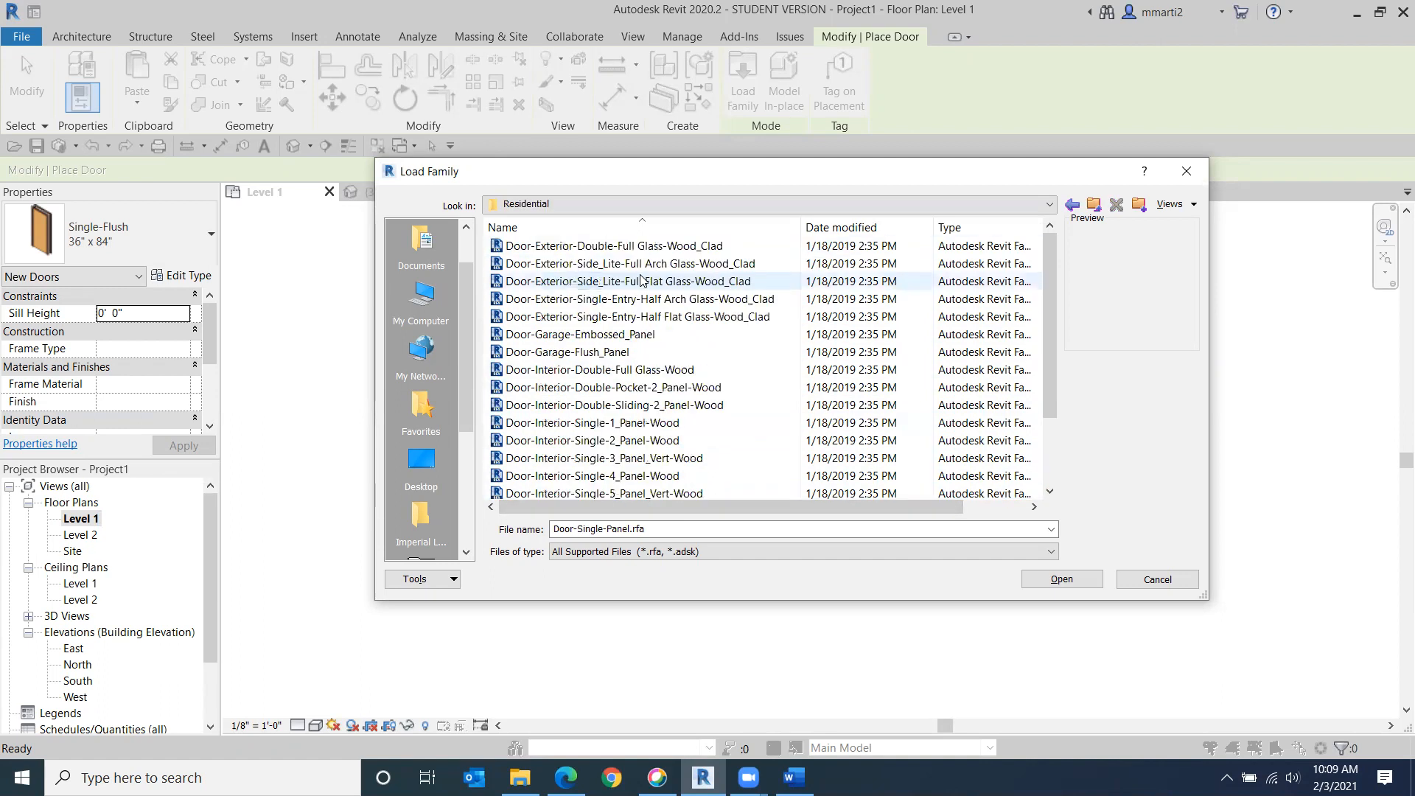
left_click(587, 300)
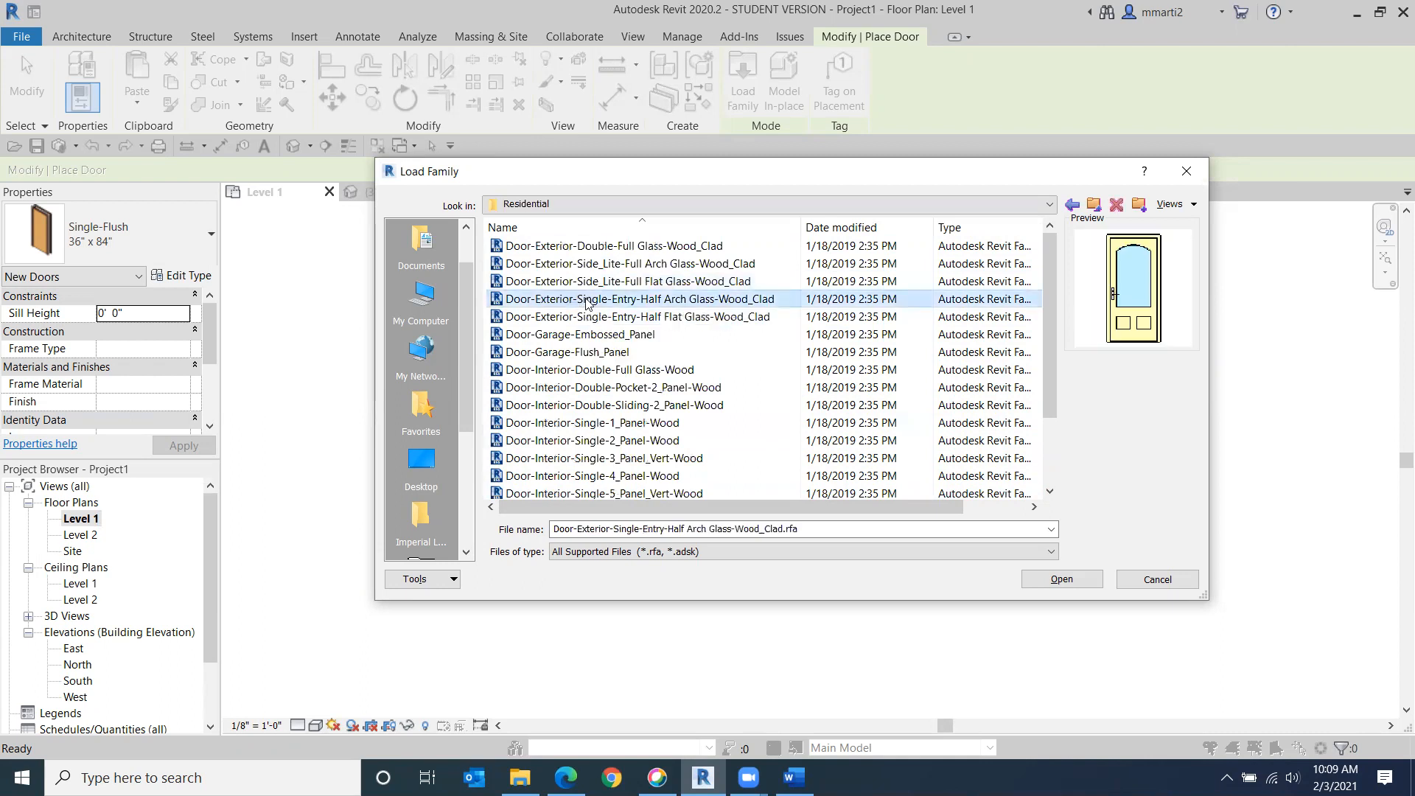
left_click(590, 353)
left_click(597, 424)
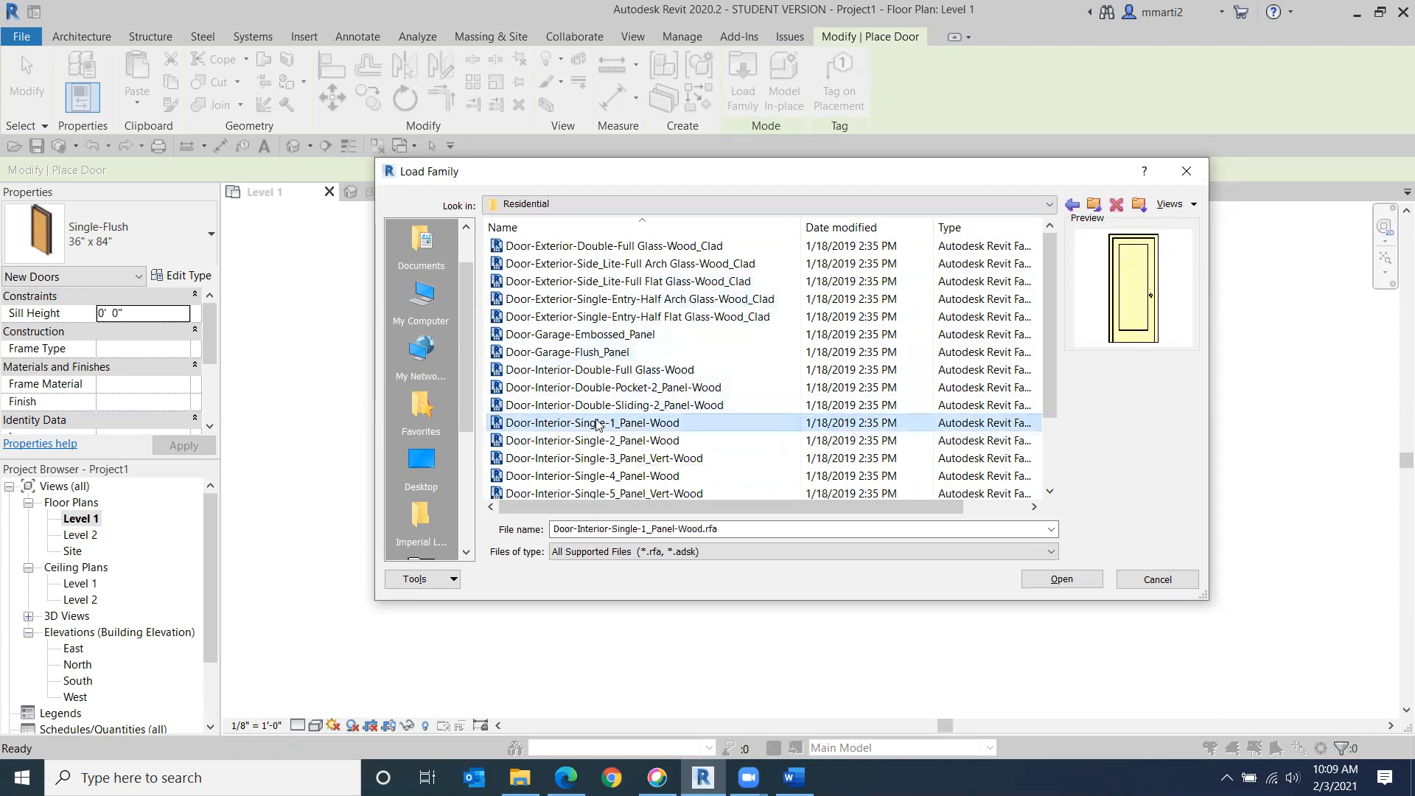
left_click(592, 458)
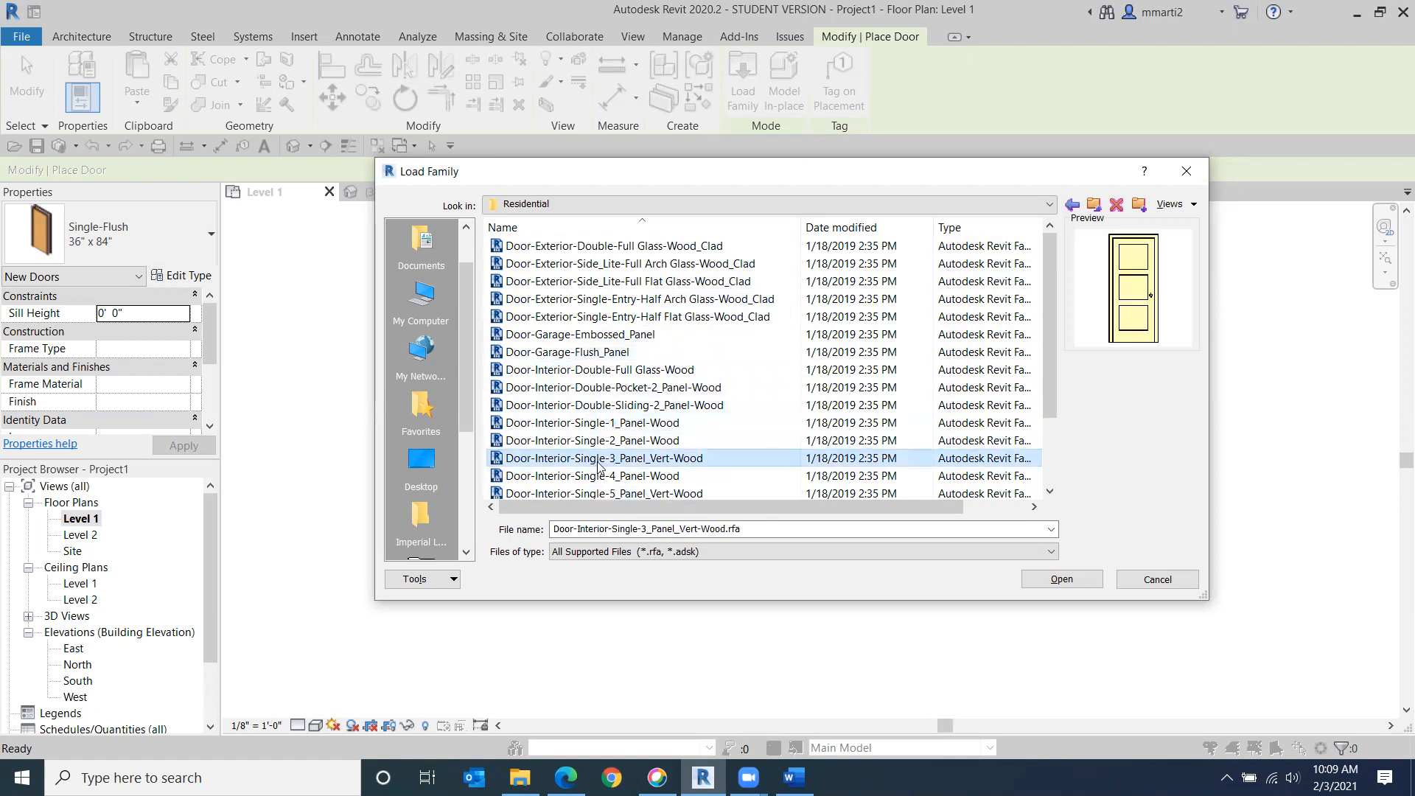
scroll(660, 431, "down", 2)
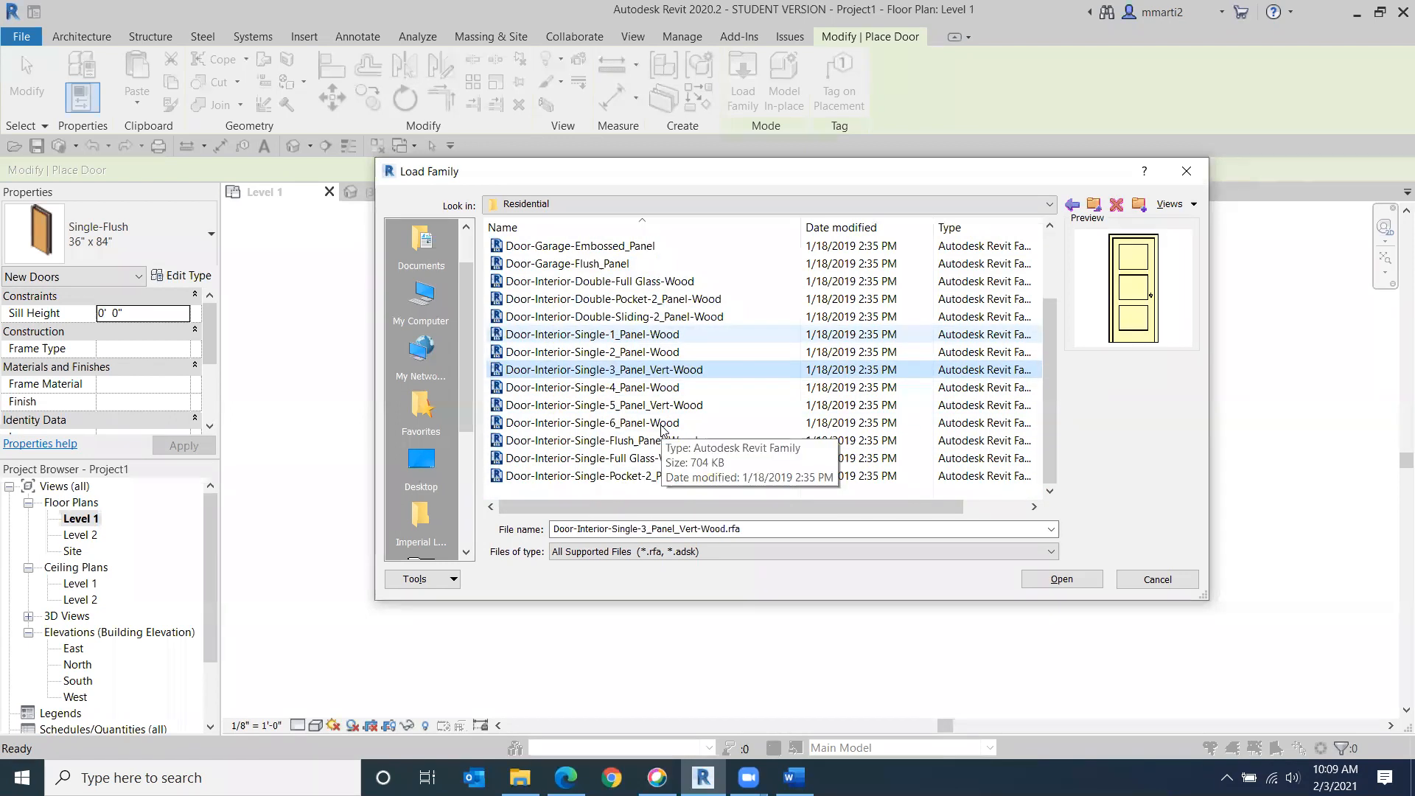
scroll(660, 438, "up", 2)
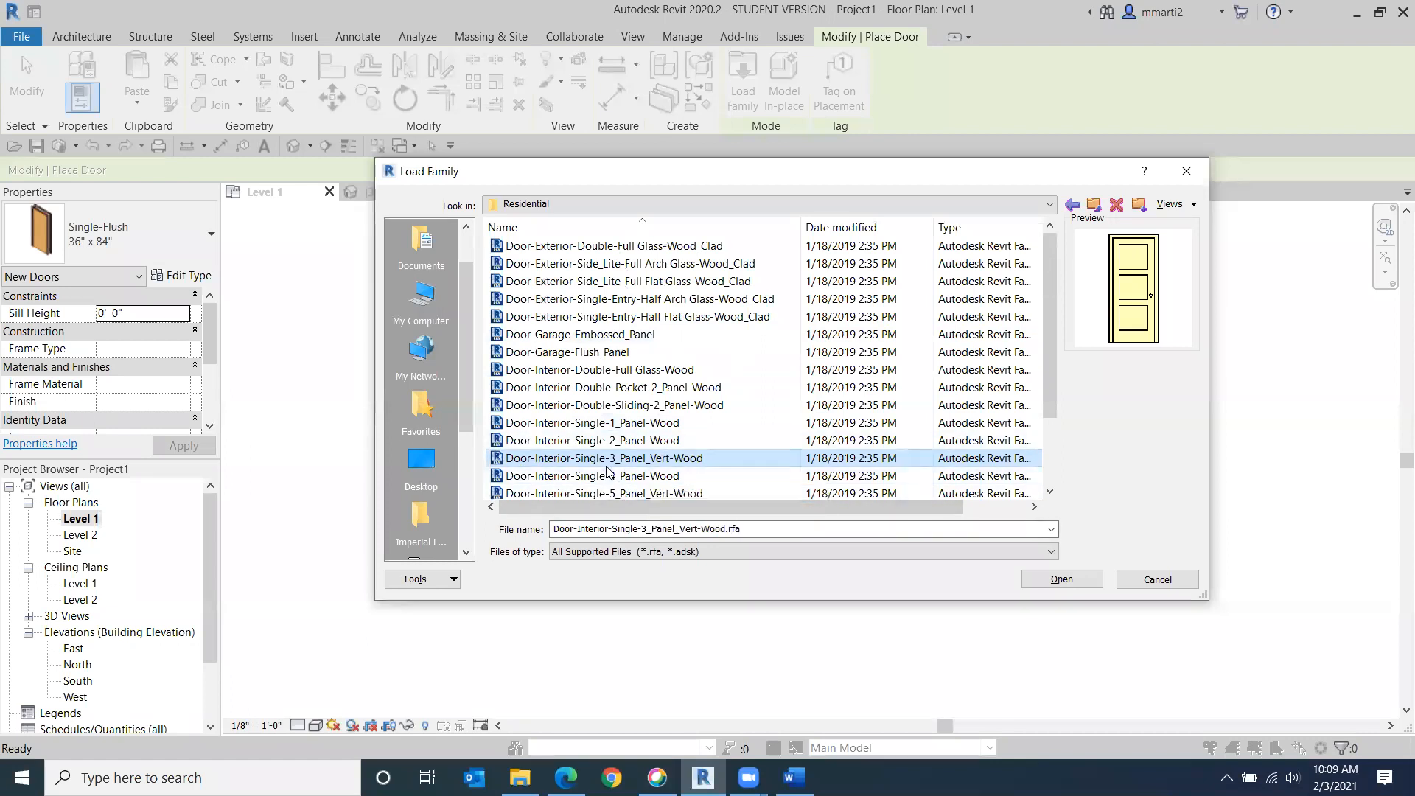
Step: Load the Door-Interior-Single-3_Panel_Vert-Wood family with its 36" x 96" type
double_click(651, 459)
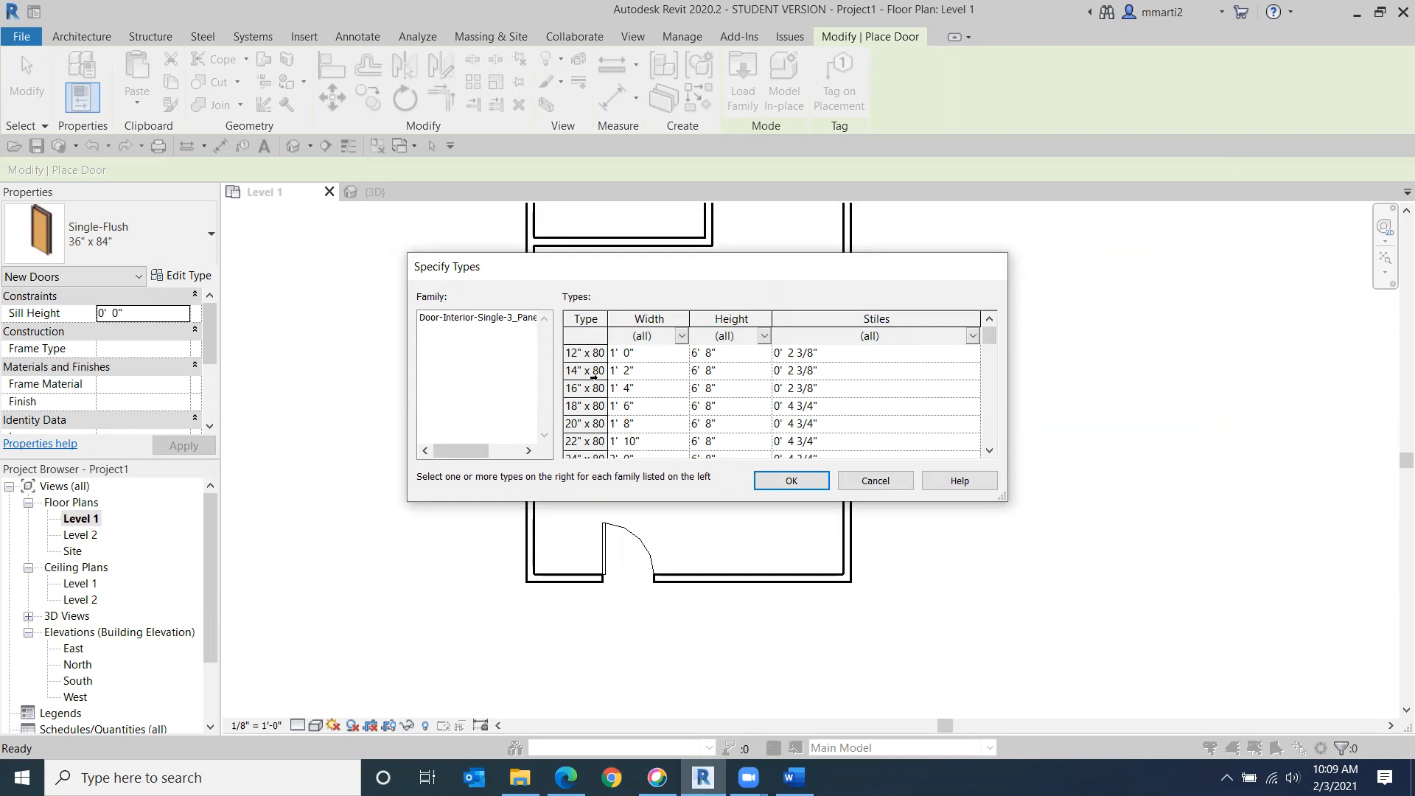
scroll(590, 444, "down", 3)
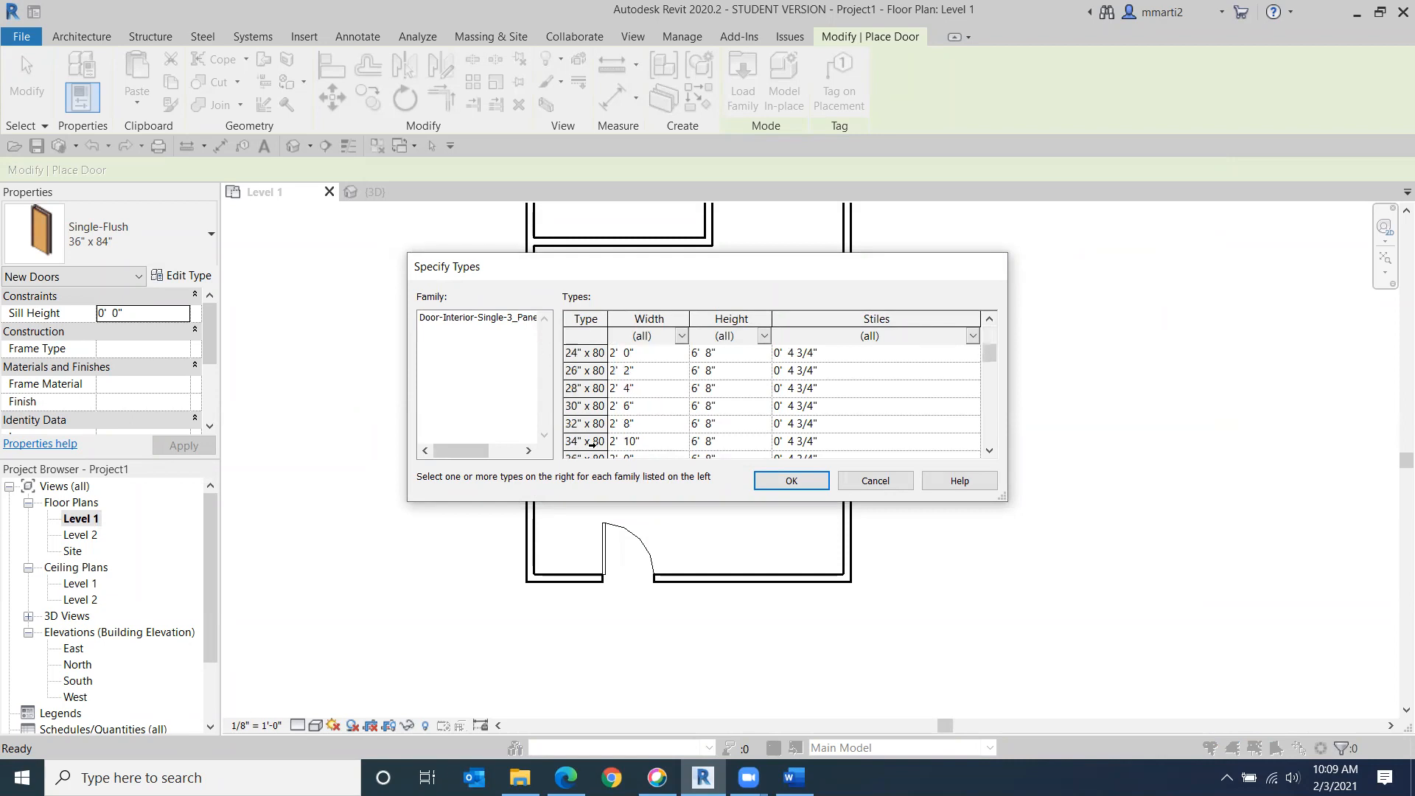
scroll(679, 430, "down", 4)
scroll(675, 438, "down", 4)
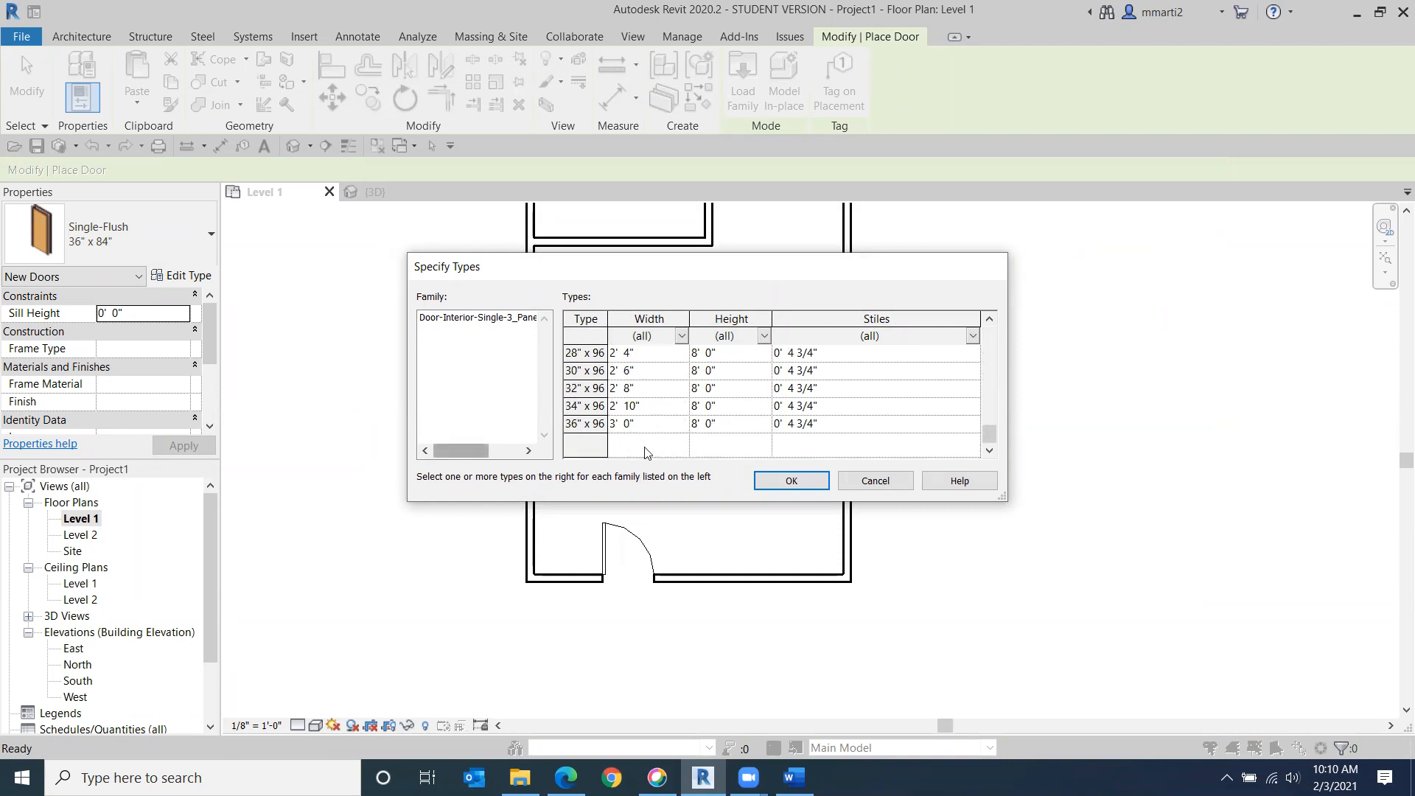
scroll(684, 439, "up", 3)
scroll(686, 440, "down", 3)
left_click(584, 425)
left_click(787, 481)
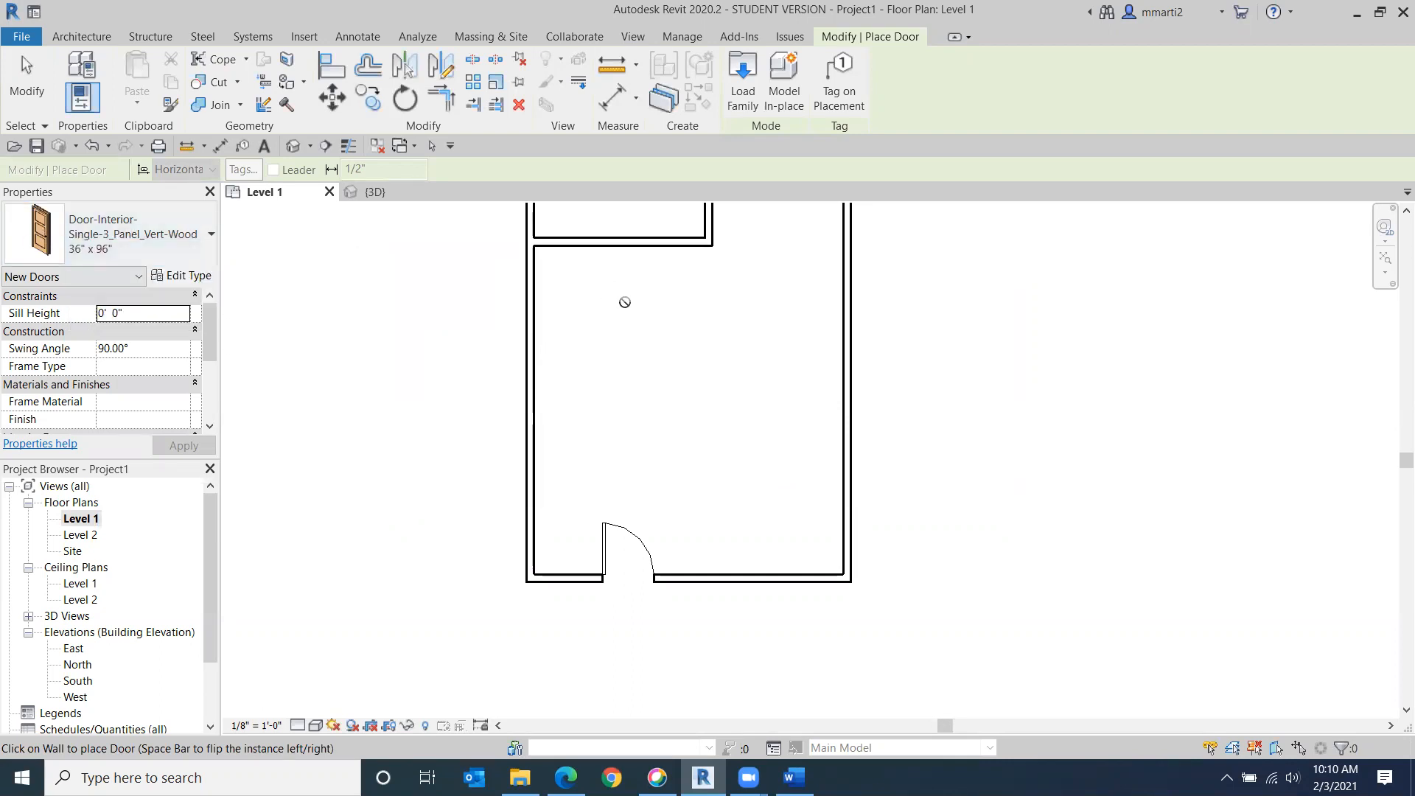
Step: Place the door in the small room's lower wall and shift its witness lines to the right wall's interior face and the opening's right edge
middle_click_drag(629, 349, 594, 513)
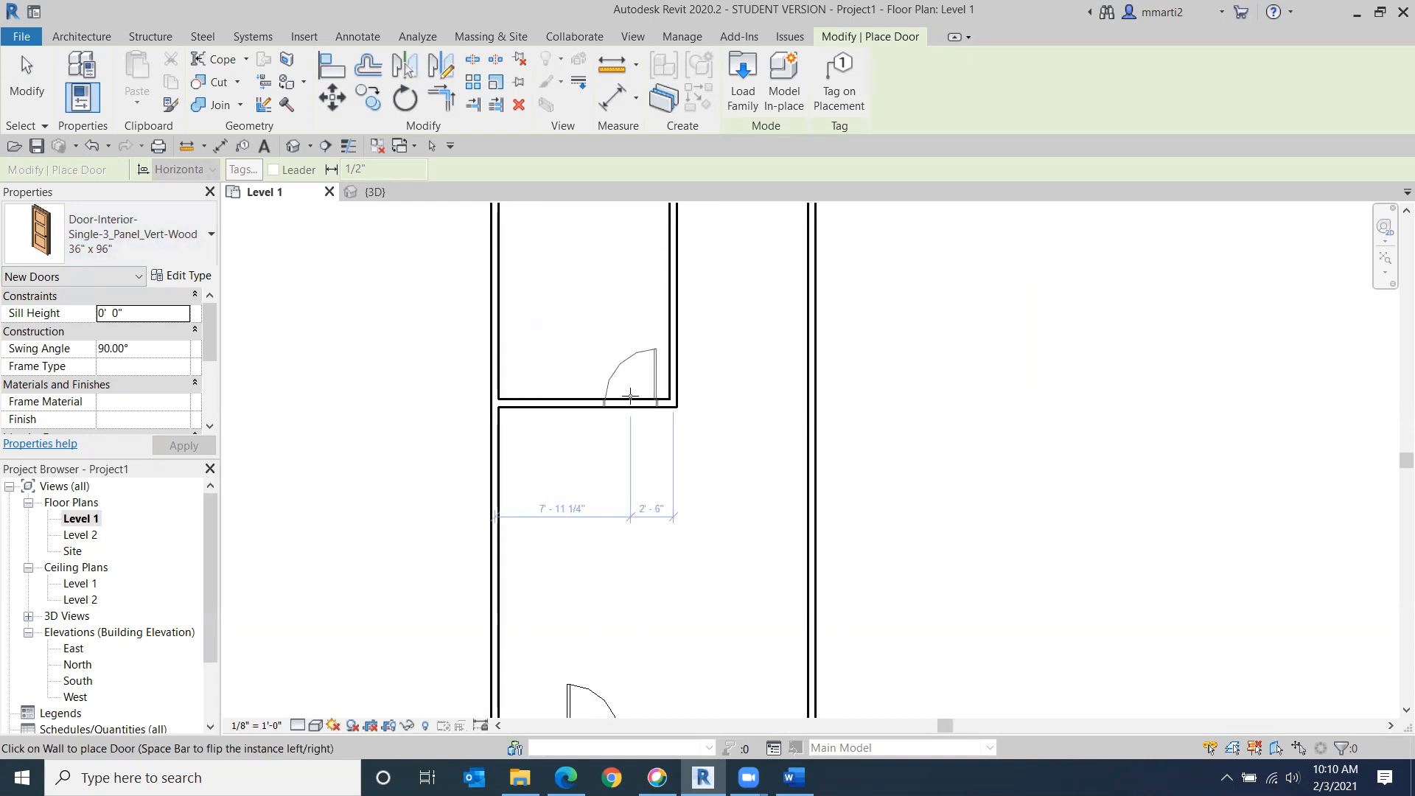
left_click(631, 396)
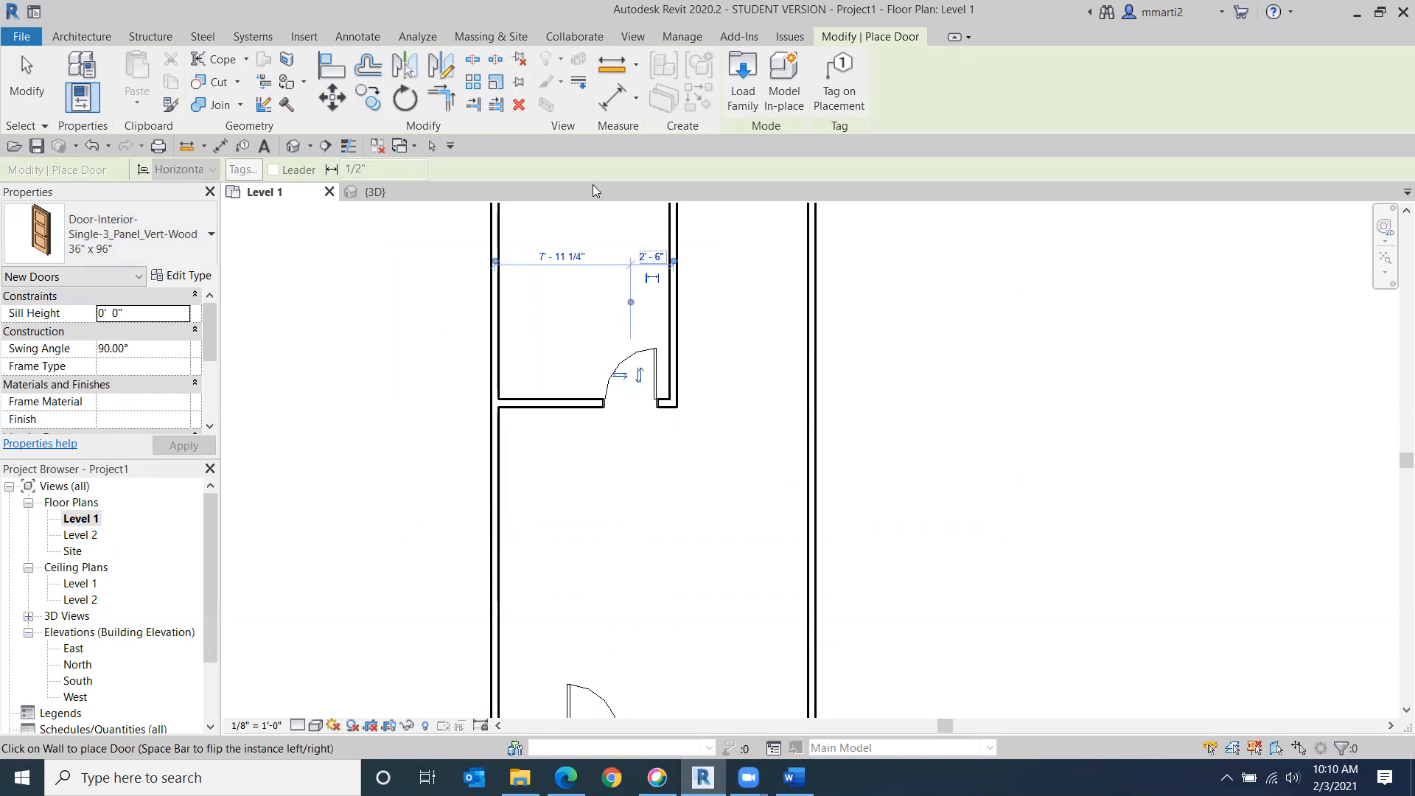
scroll(654, 306, "up", 5)
middle_click_drag(618, 383, 617, 459)
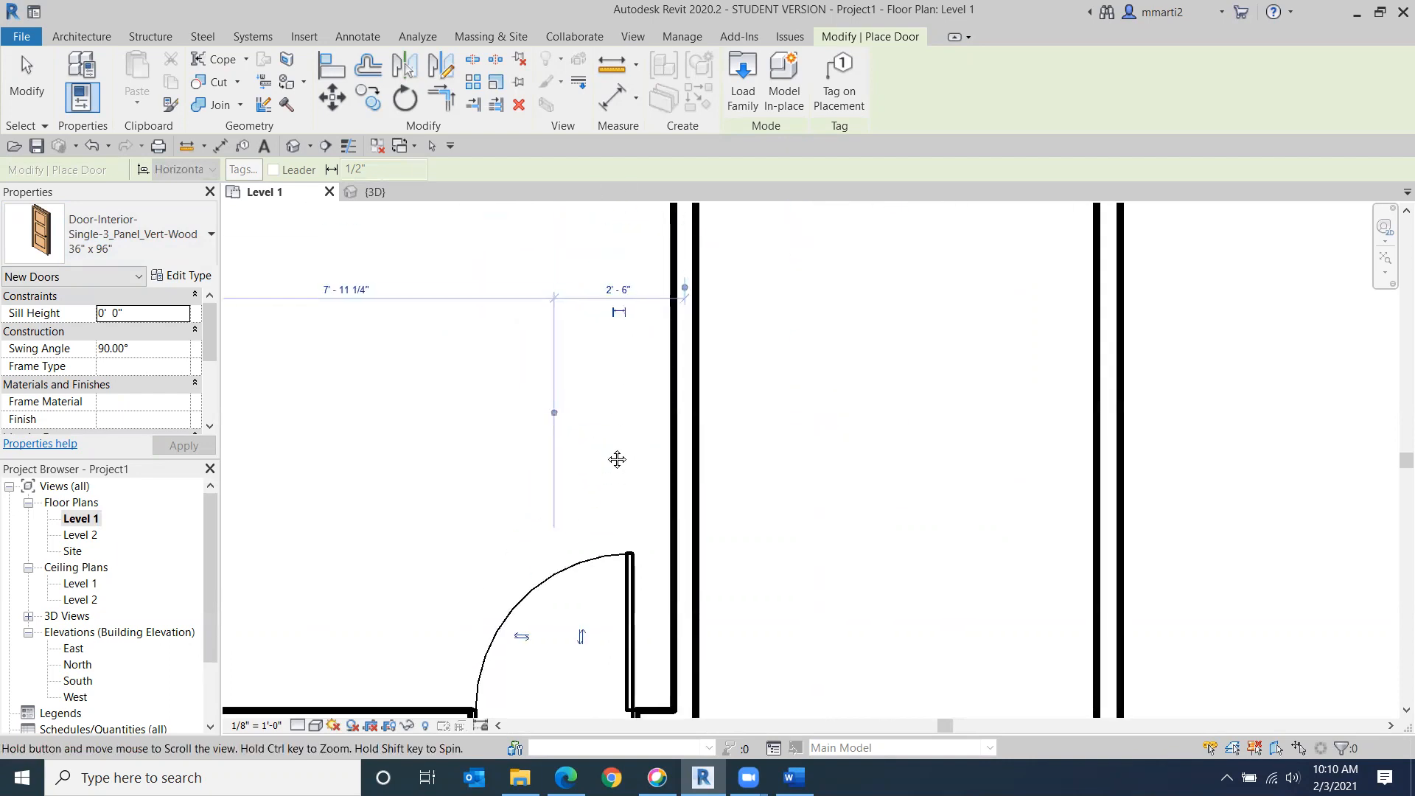
scroll(600, 423, "down", 1)
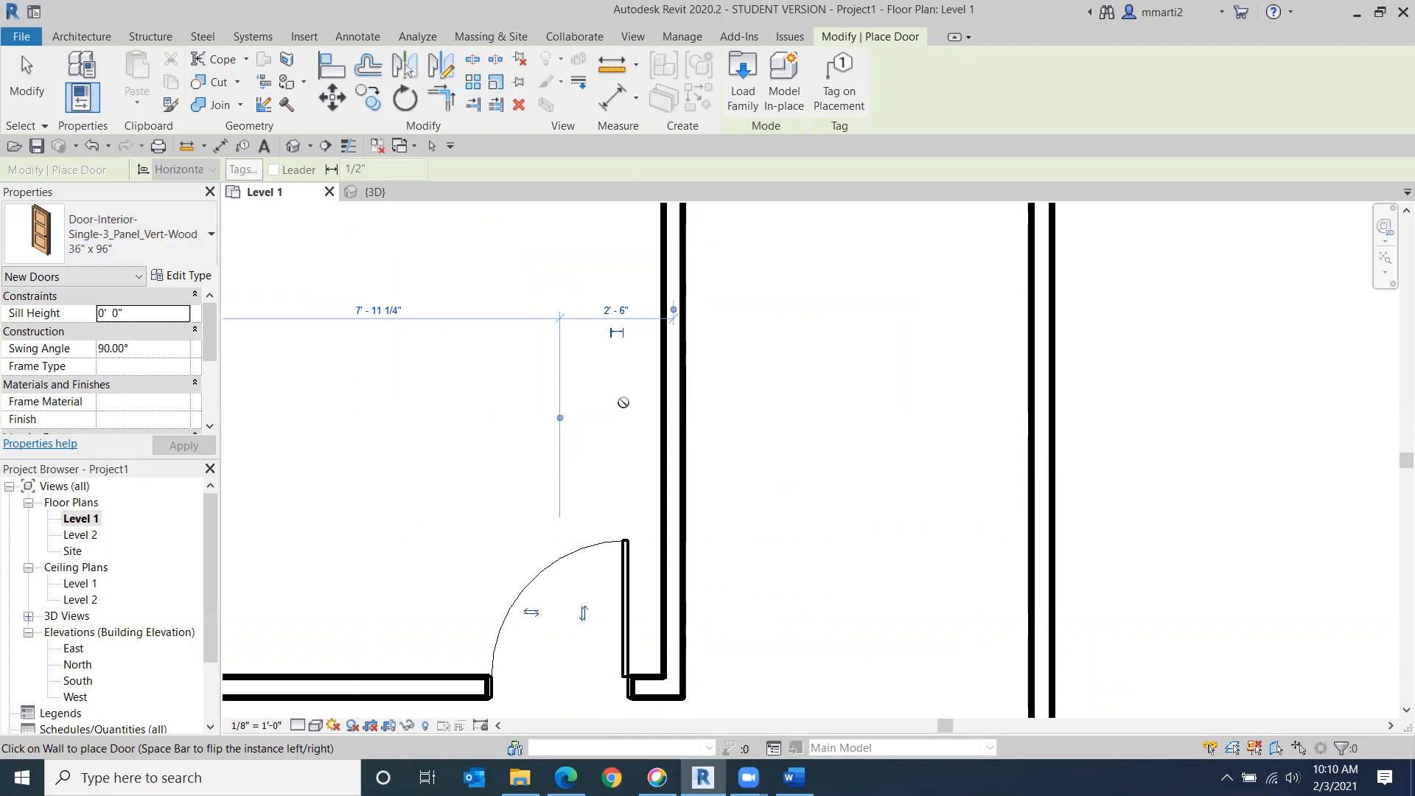
scroll(664, 309, "up", 2)
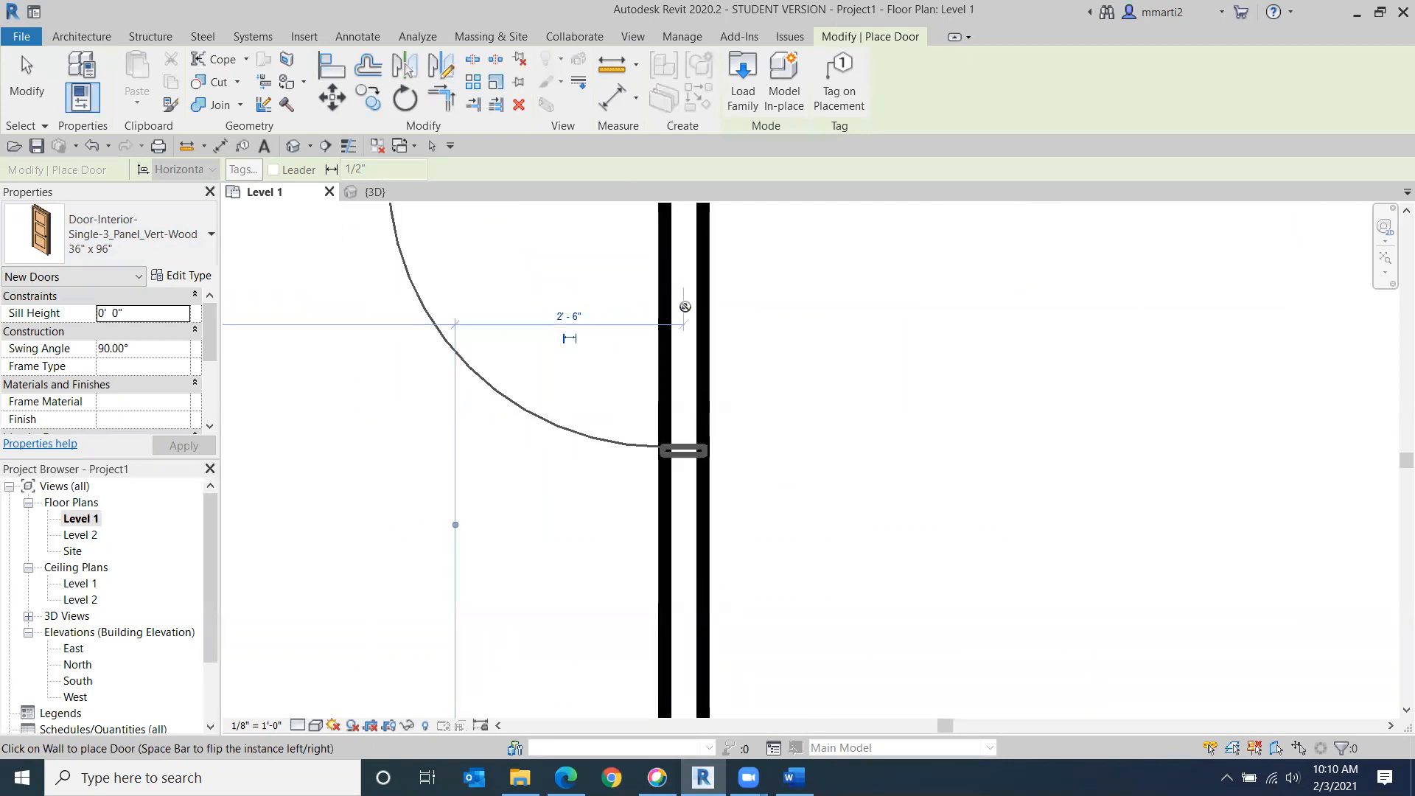
left_click(455, 526)
middle_click_drag(559, 440, 552, 381)
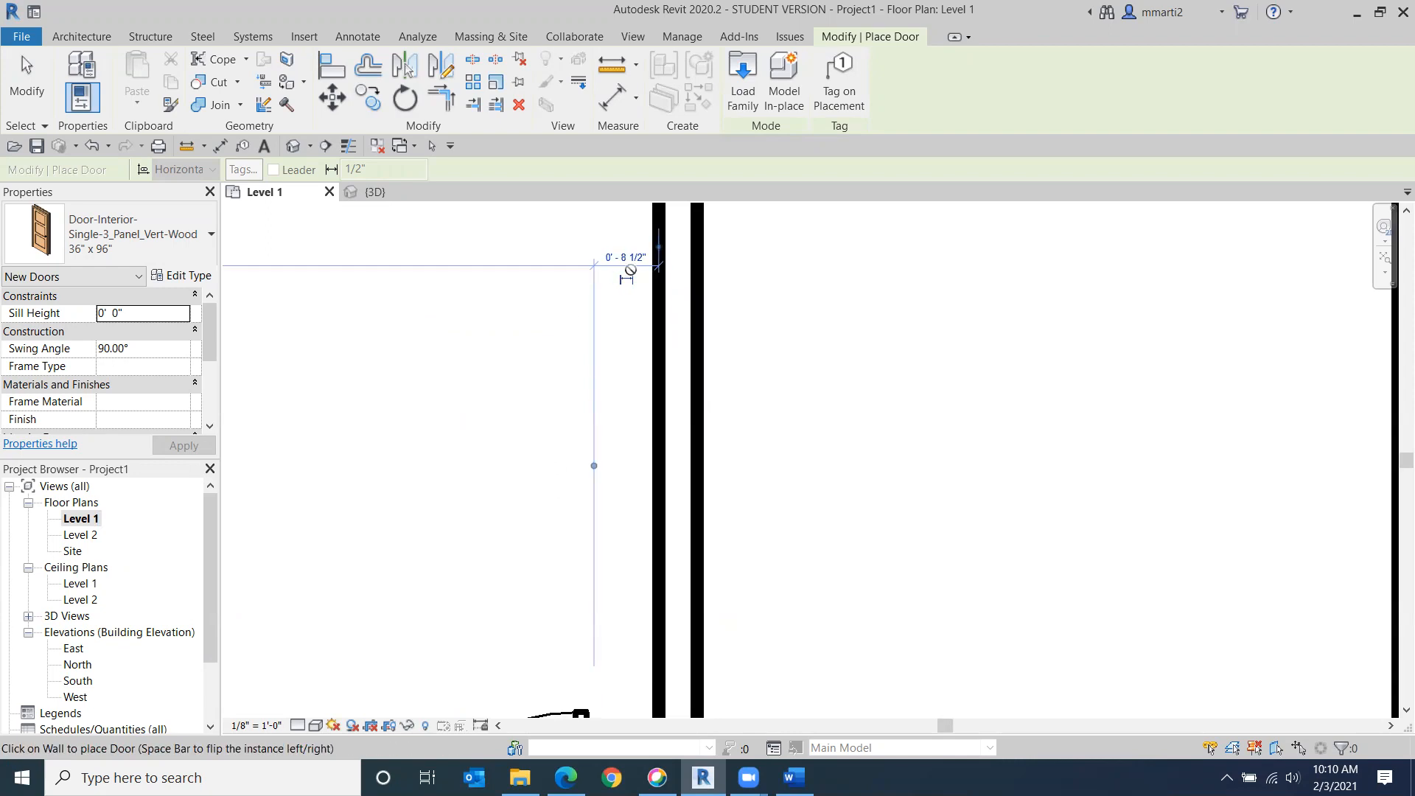
Step: Set the distance from the door opening's right edge to the right wall's interior face to 6" and finish placing doors
left_click(627, 257)
type("6")
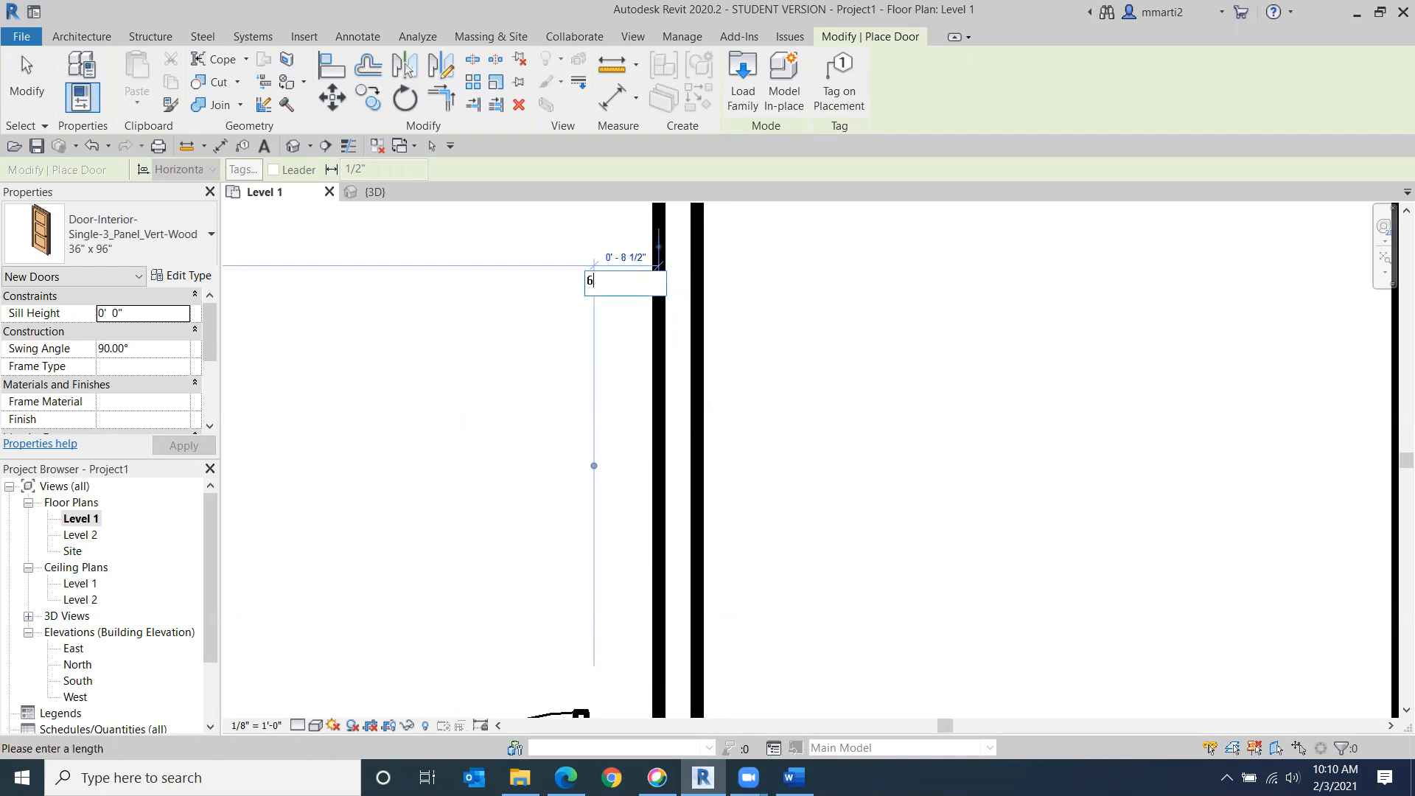
type("\"")
key("Return")
scroll(897, 553, "down", 5)
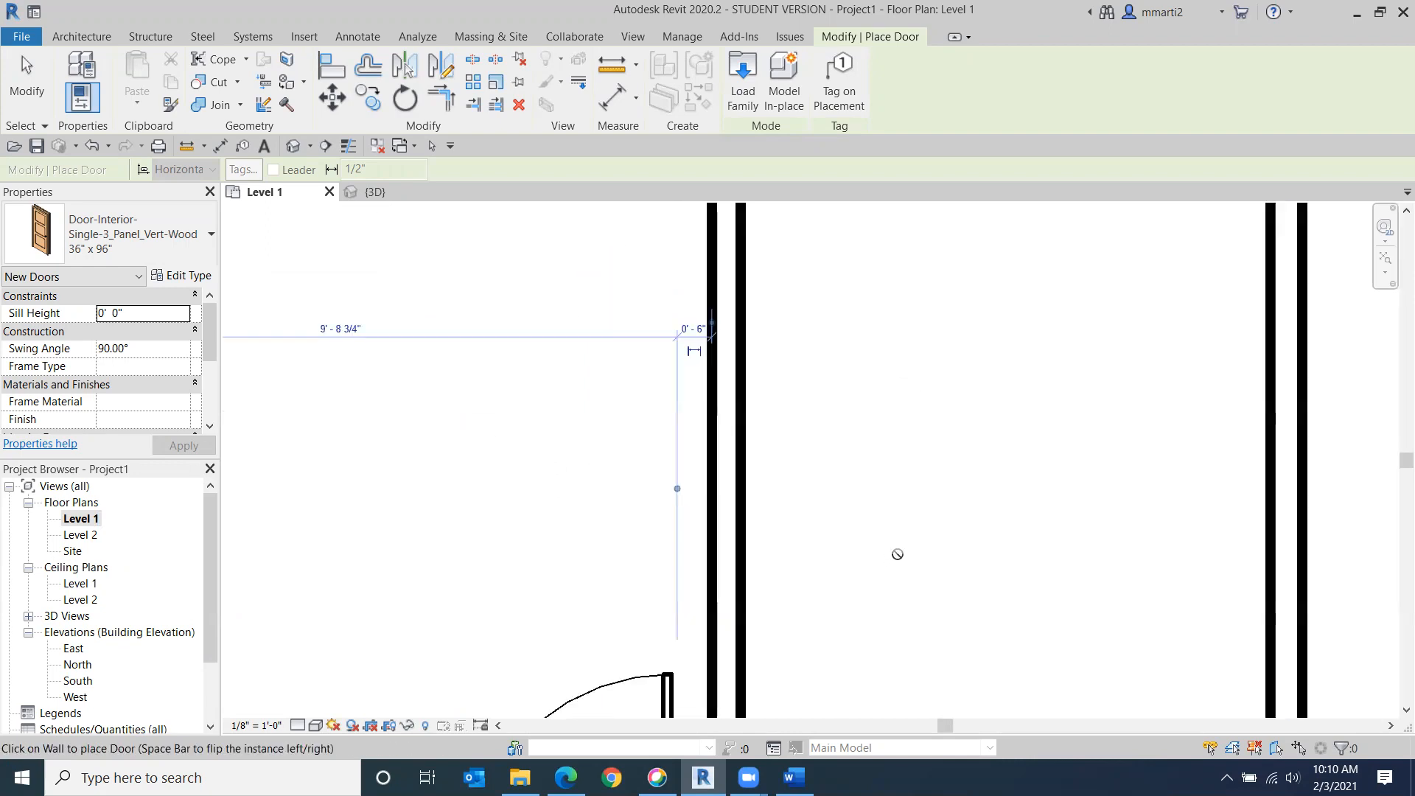
scroll(817, 350, "down", 1)
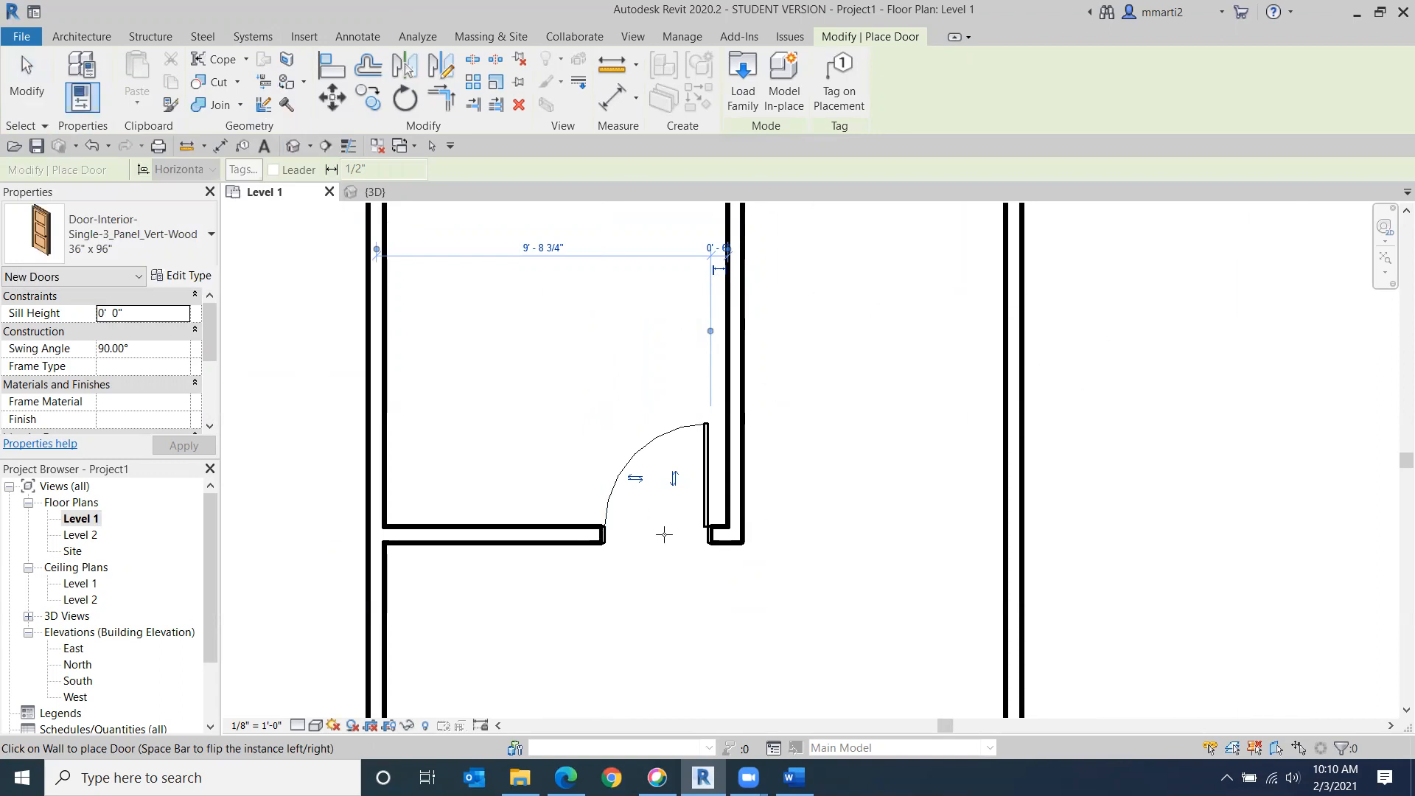
left_click(22, 83)
scroll(631, 295, "down", 5)
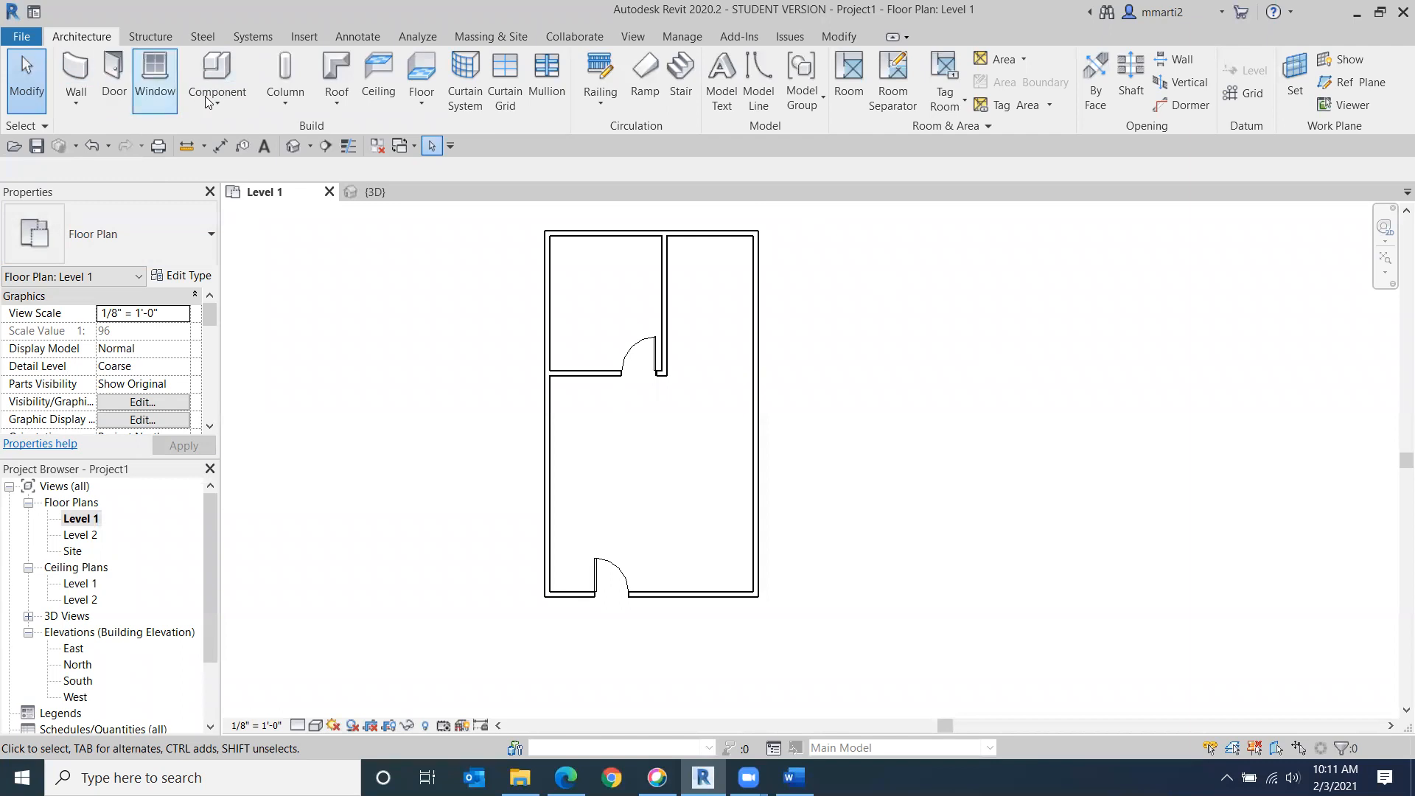
Step: Start placing a window and browse the Windows folder of the US Imperial library for a family to load
left_click(156, 72)
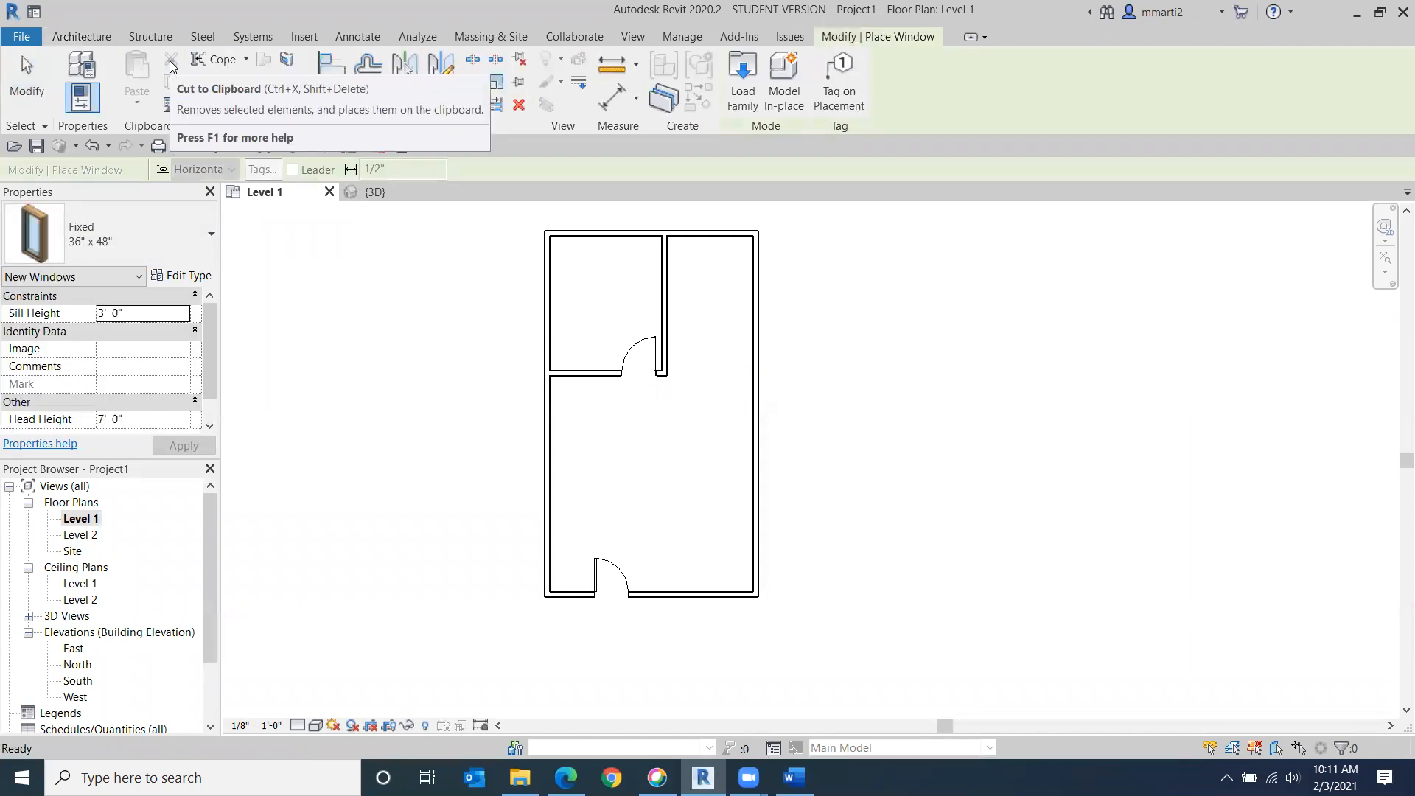
left_click(187, 230)
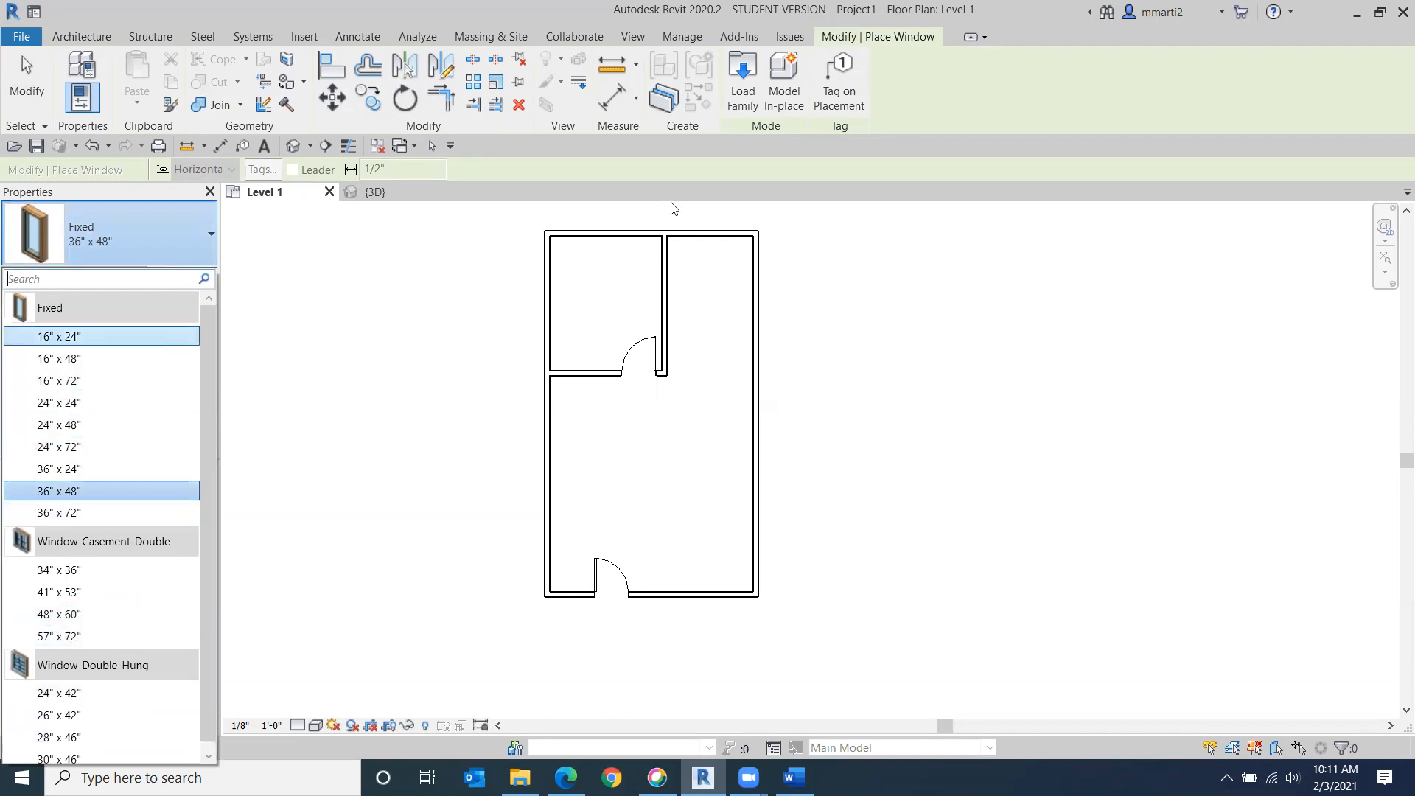
left_click(740, 90)
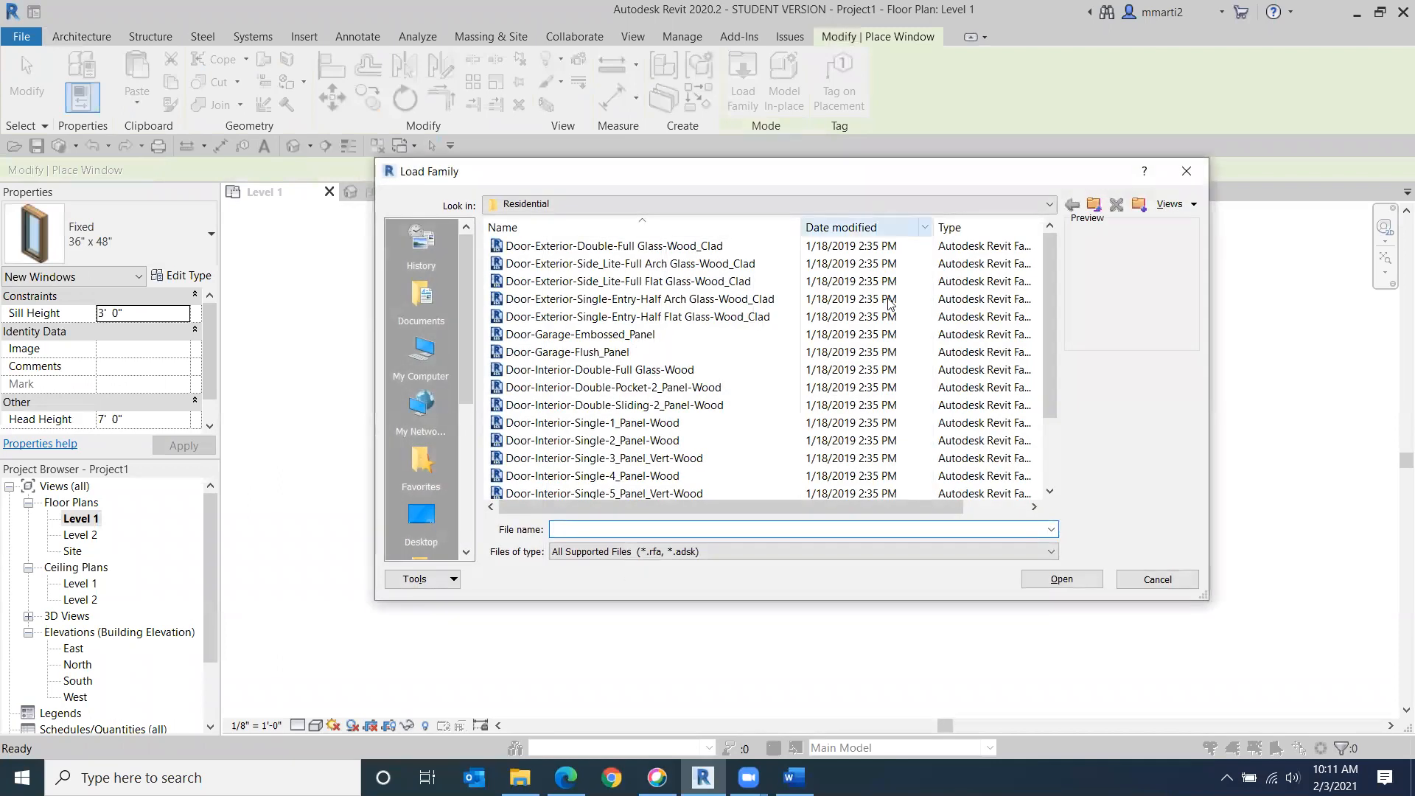
left_click(1049, 204)
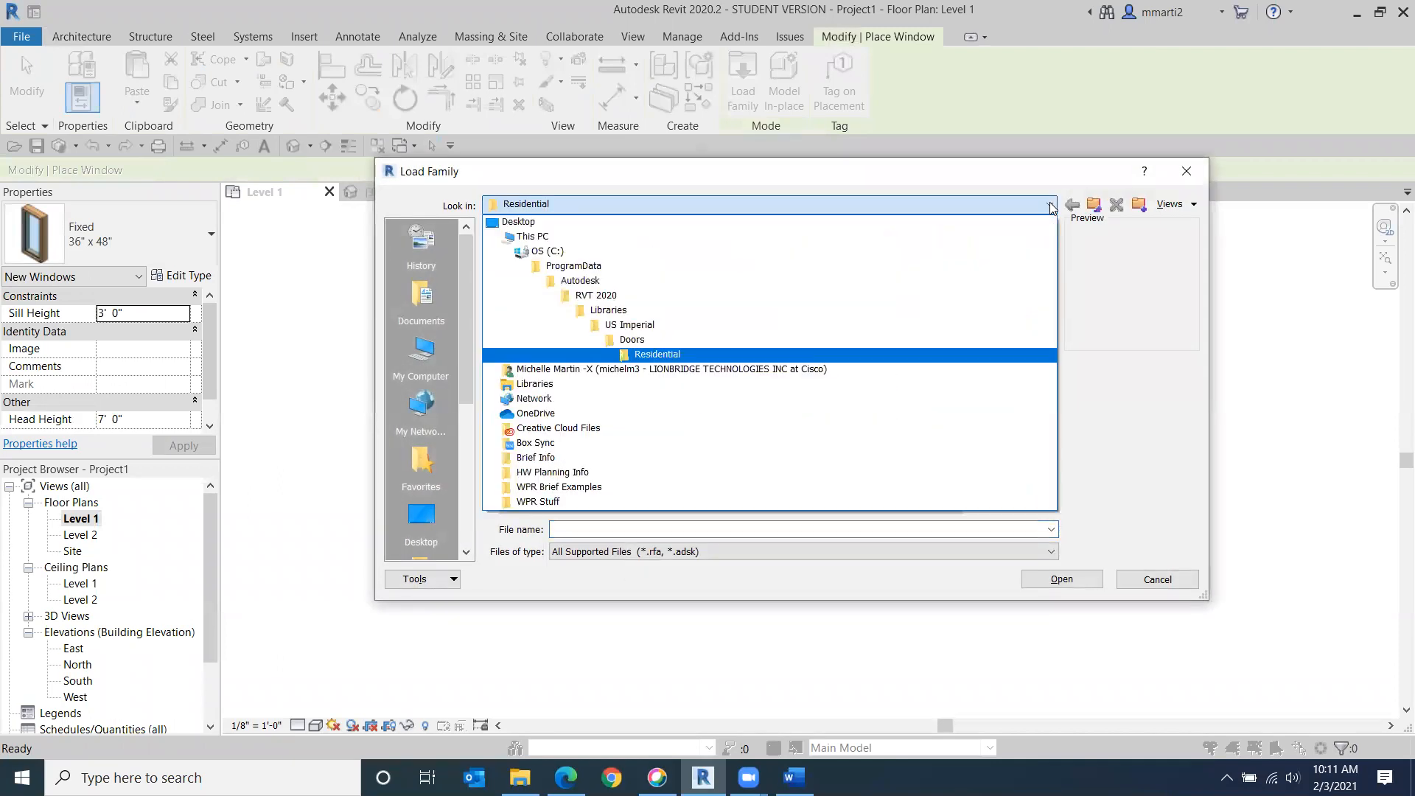
left_click(739, 325)
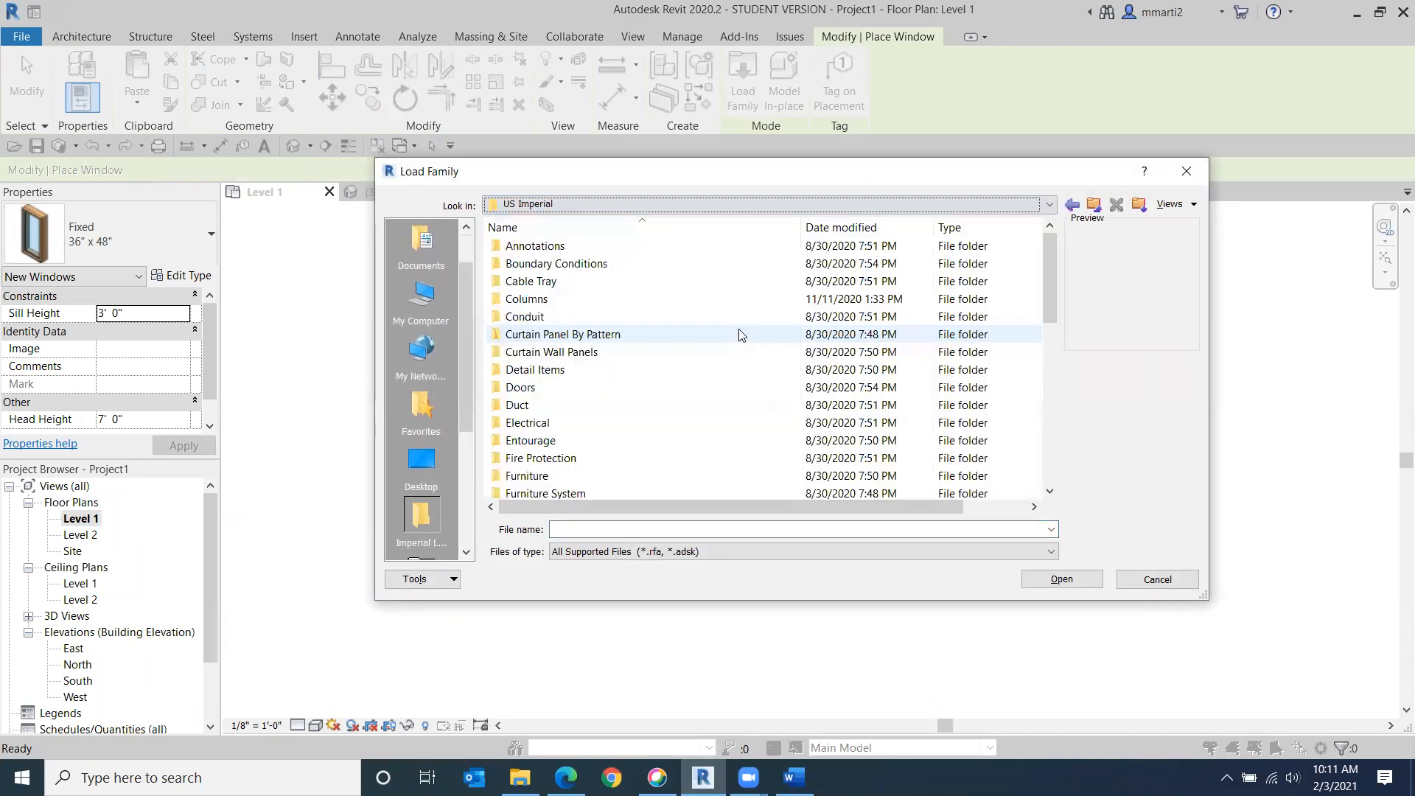
scroll(740, 340, "down", 6)
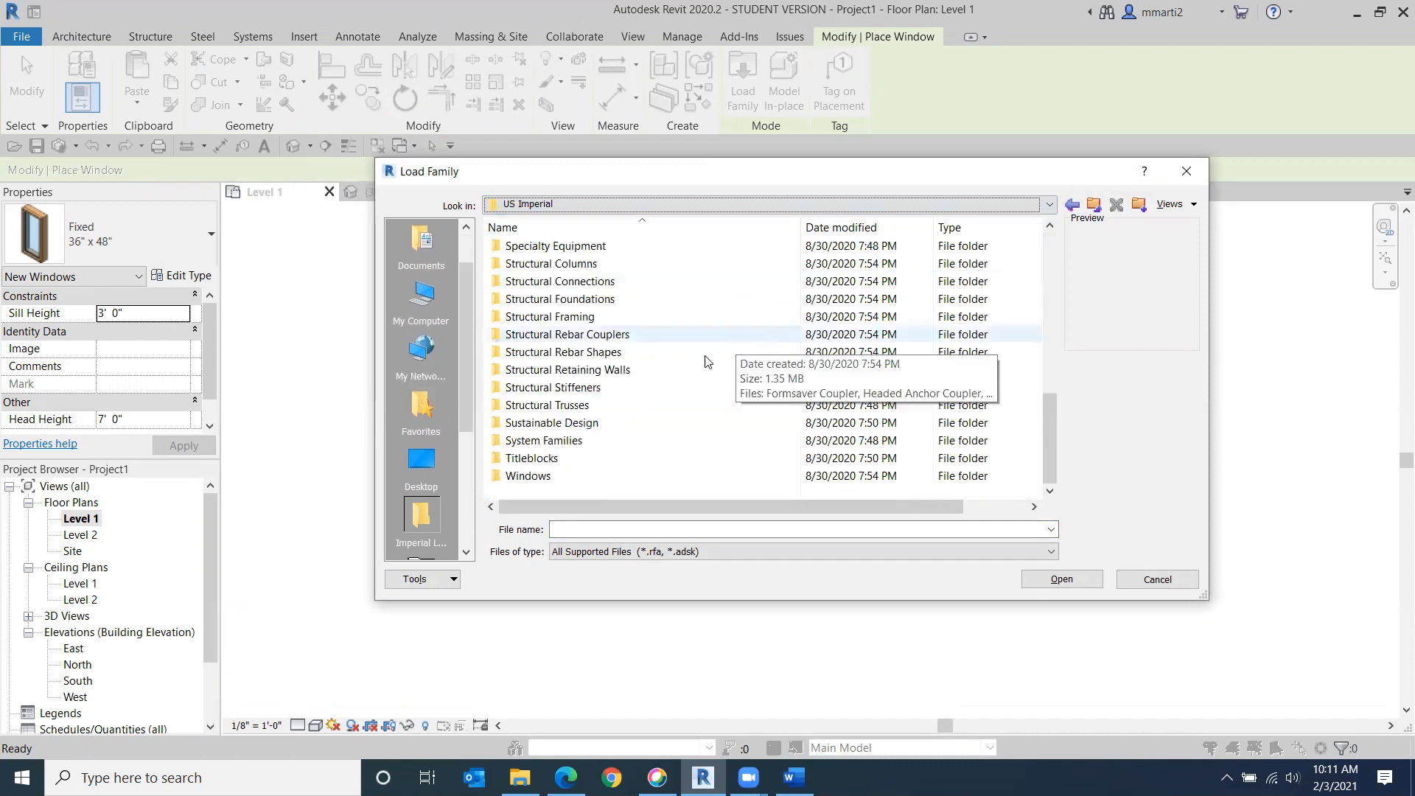
double_click(649, 475)
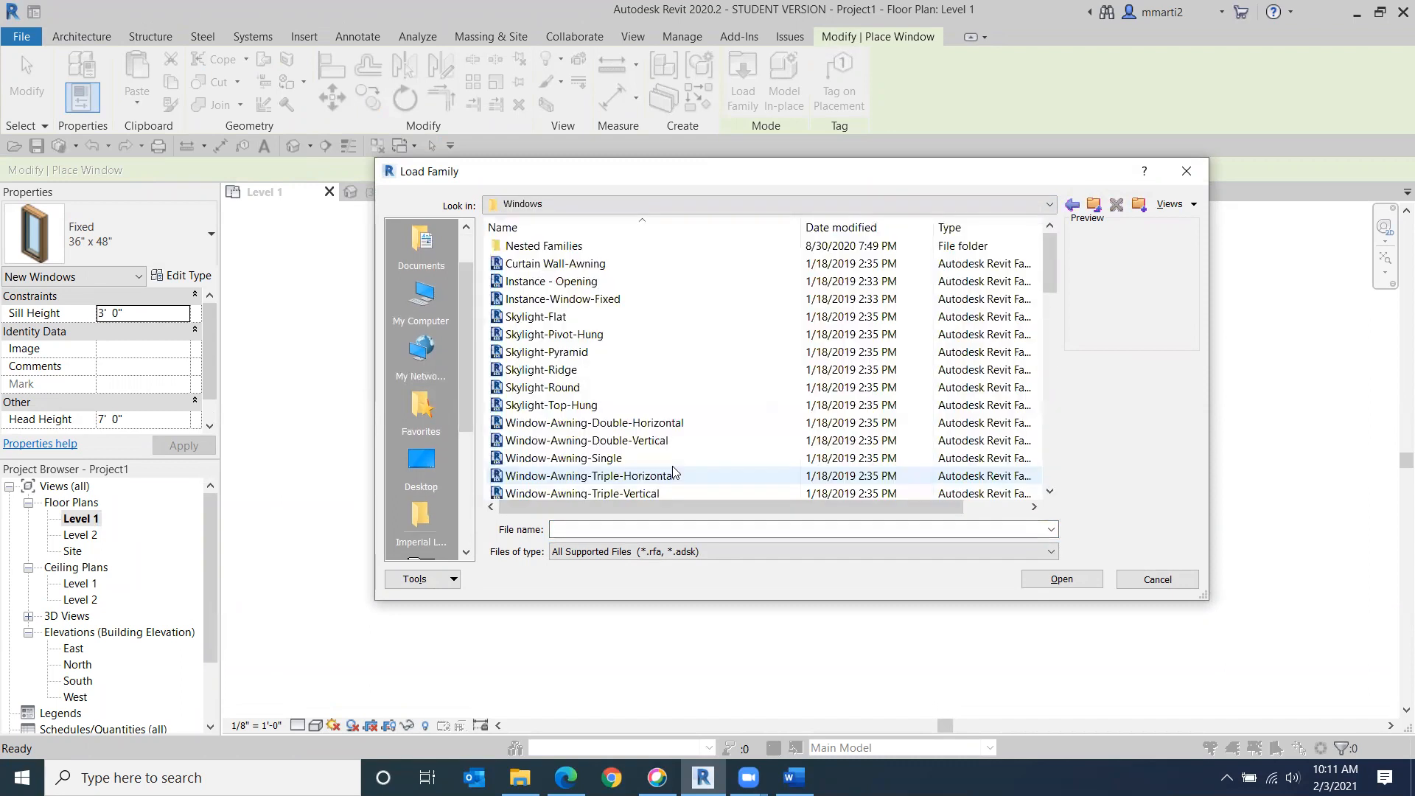
scroll(723, 362, "down", 1)
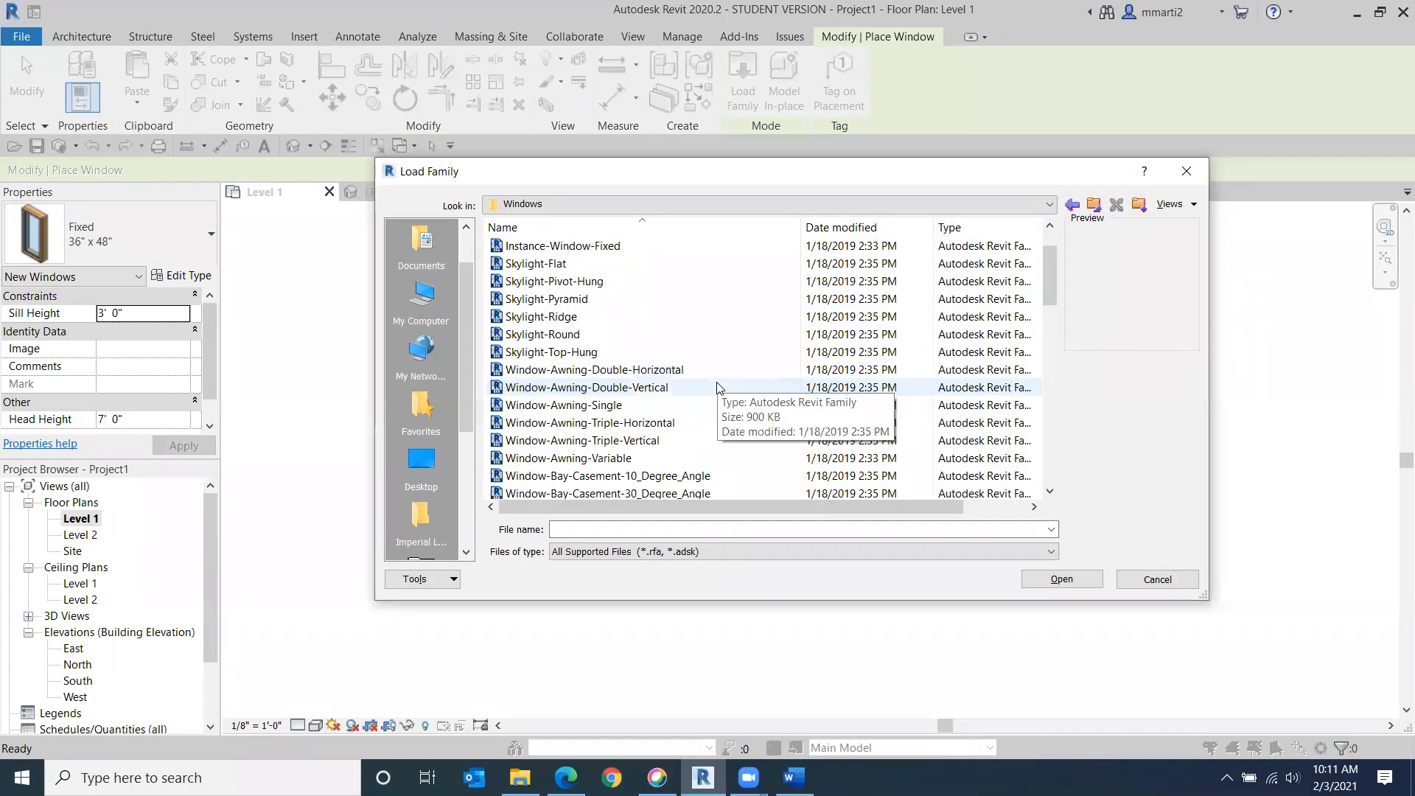
scroll(718, 389, "down", 5)
scroll(719, 391, "down", 10)
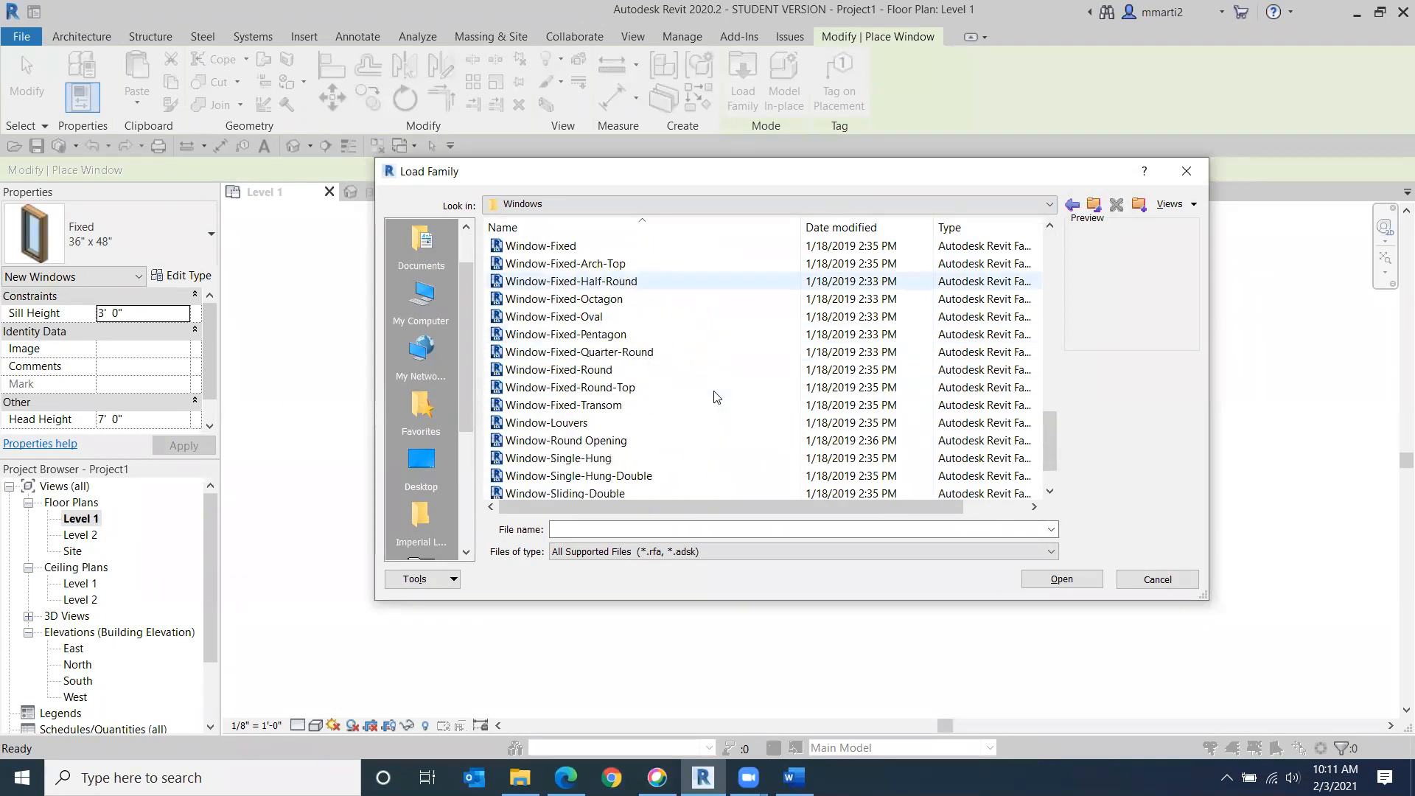
scroll(714, 391, "up", 15)
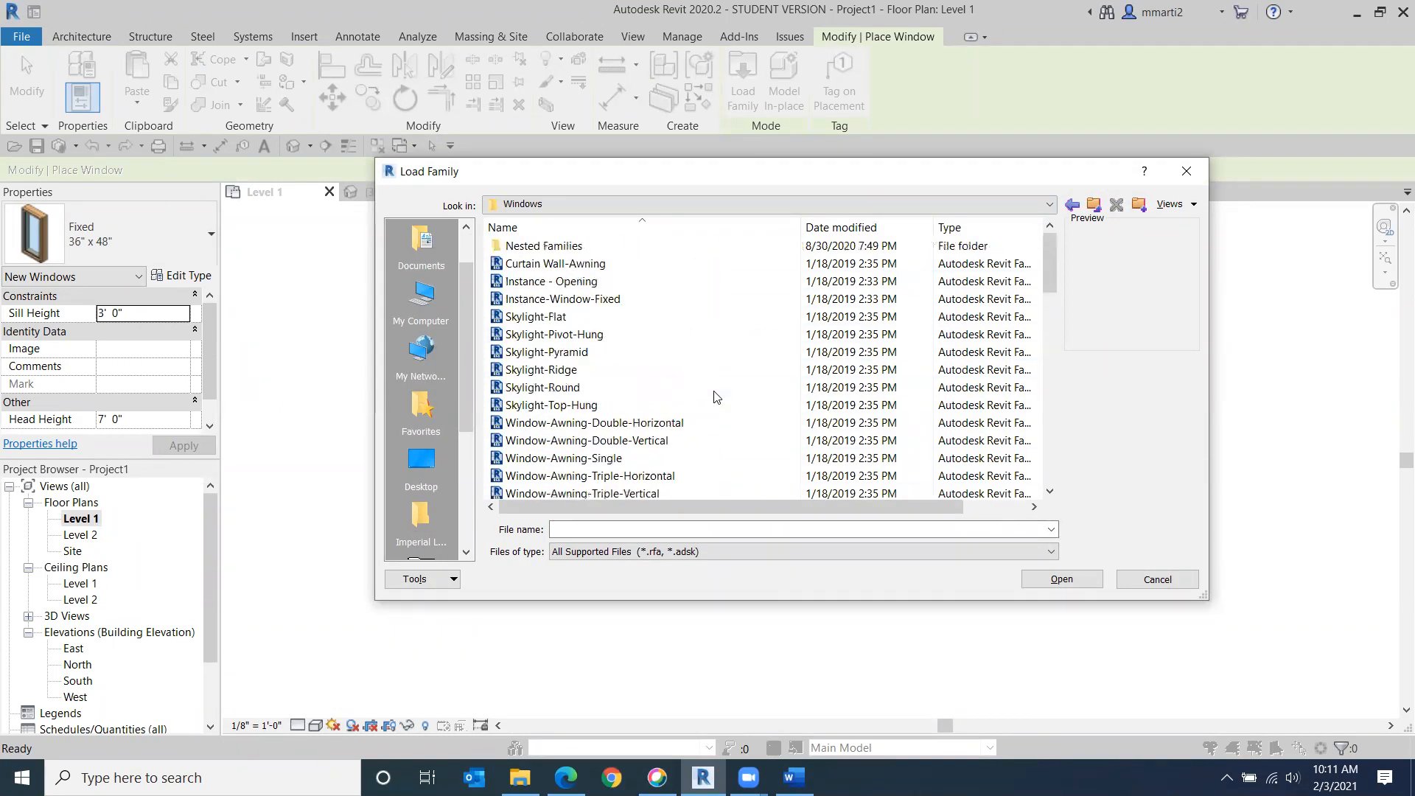
Step: Load the Window-Casement-Triple-Awning-Triple family with its 85" x 60" type
left_click(624, 354)
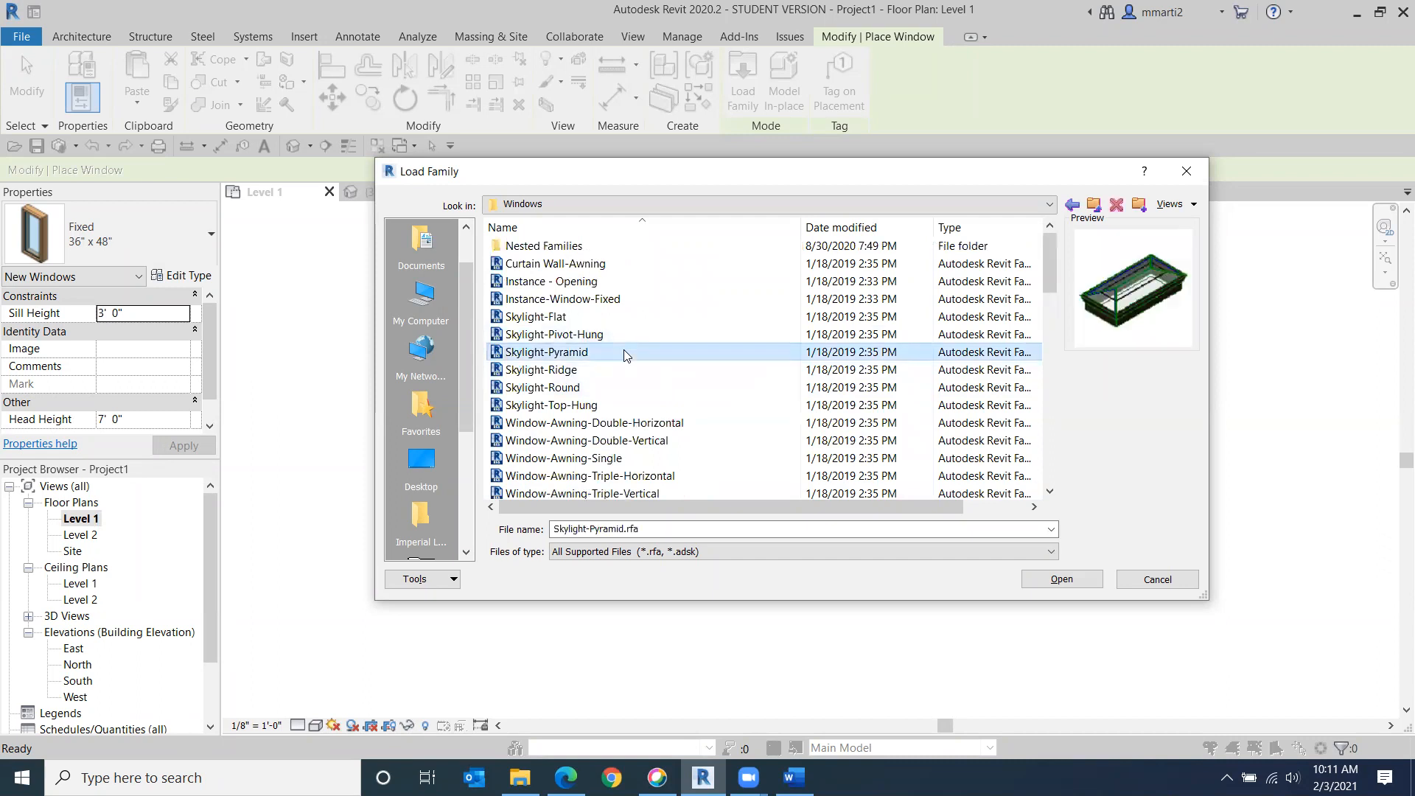
scroll(707, 427, "down", 2)
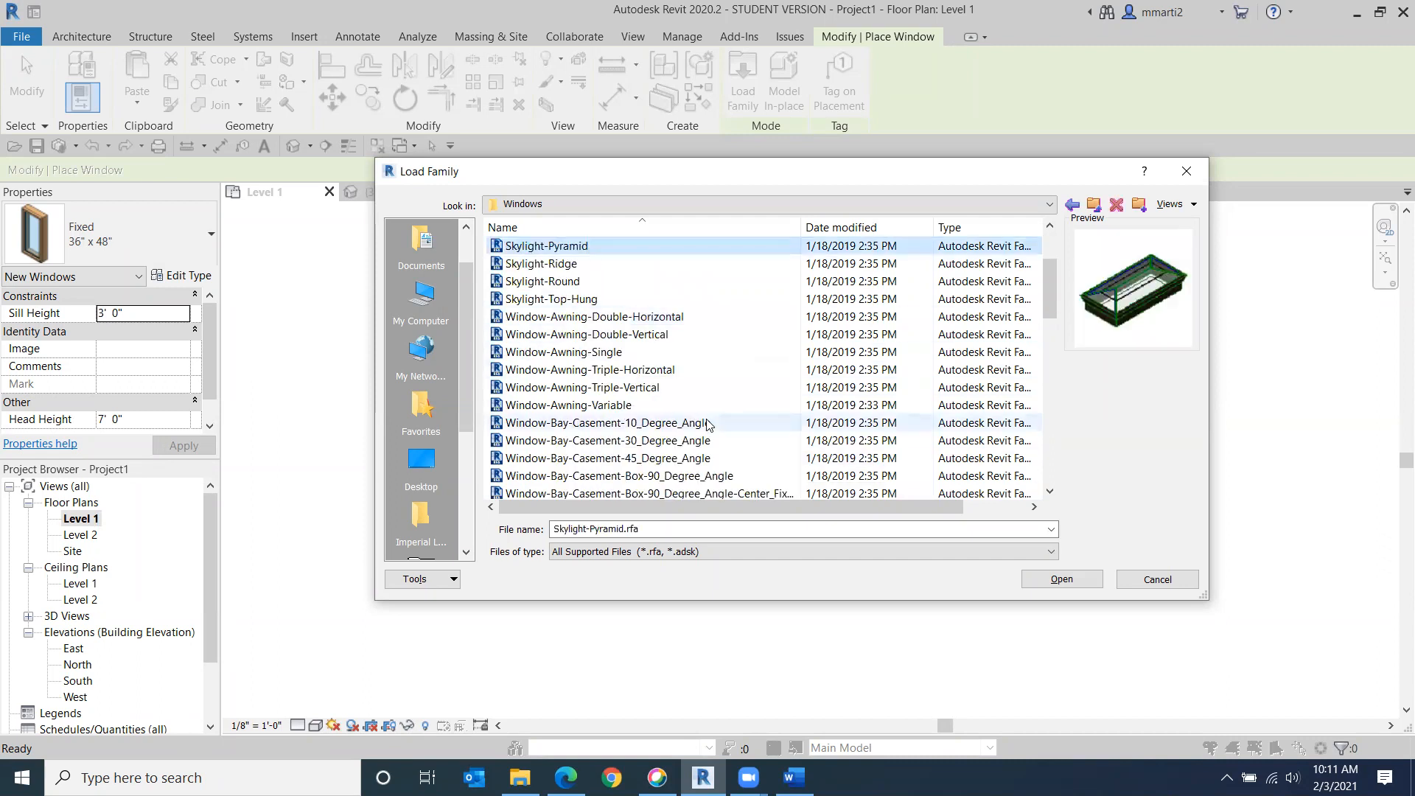
left_click(711, 425)
scroll(722, 409, "down", 3)
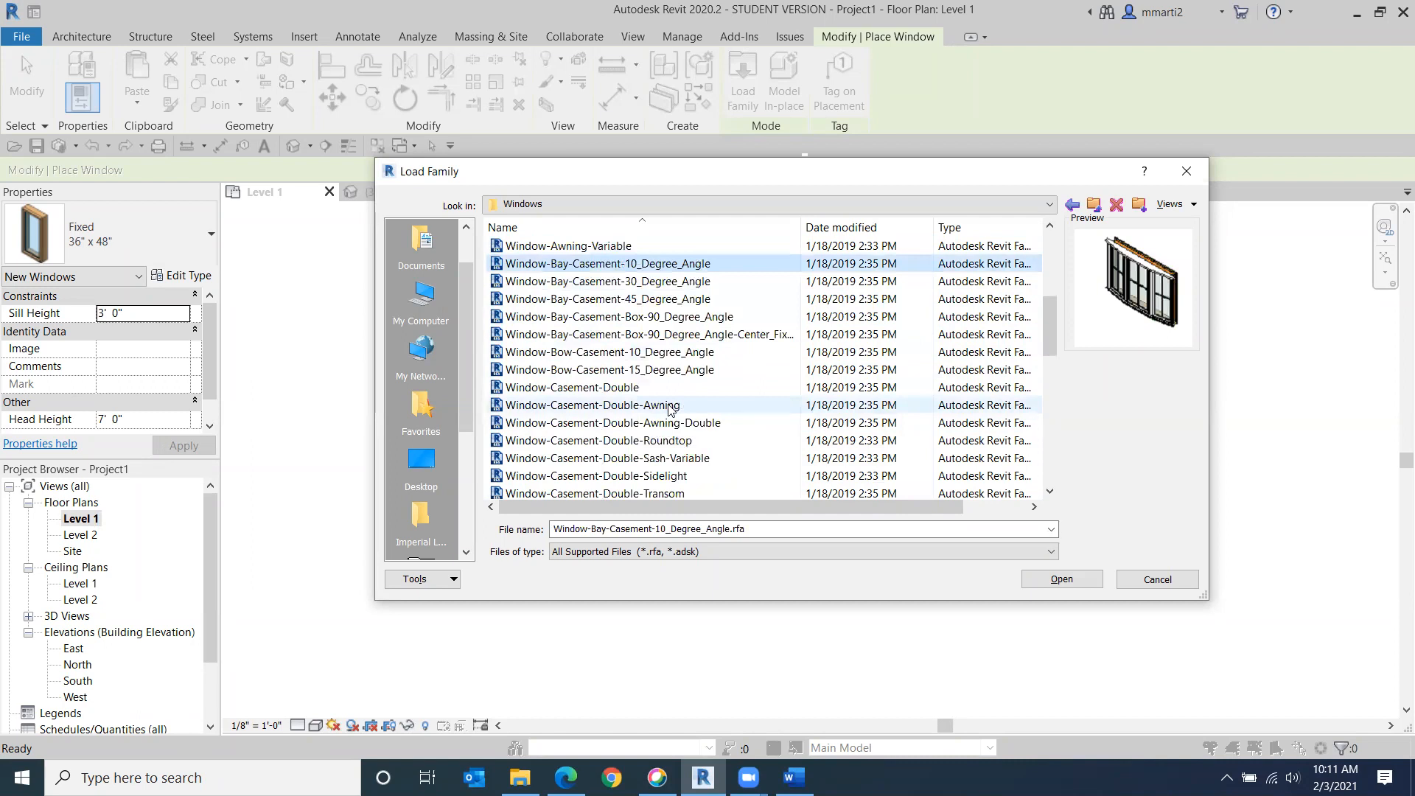
left_click(670, 406)
scroll(671, 420, "down", 3)
left_click(671, 440)
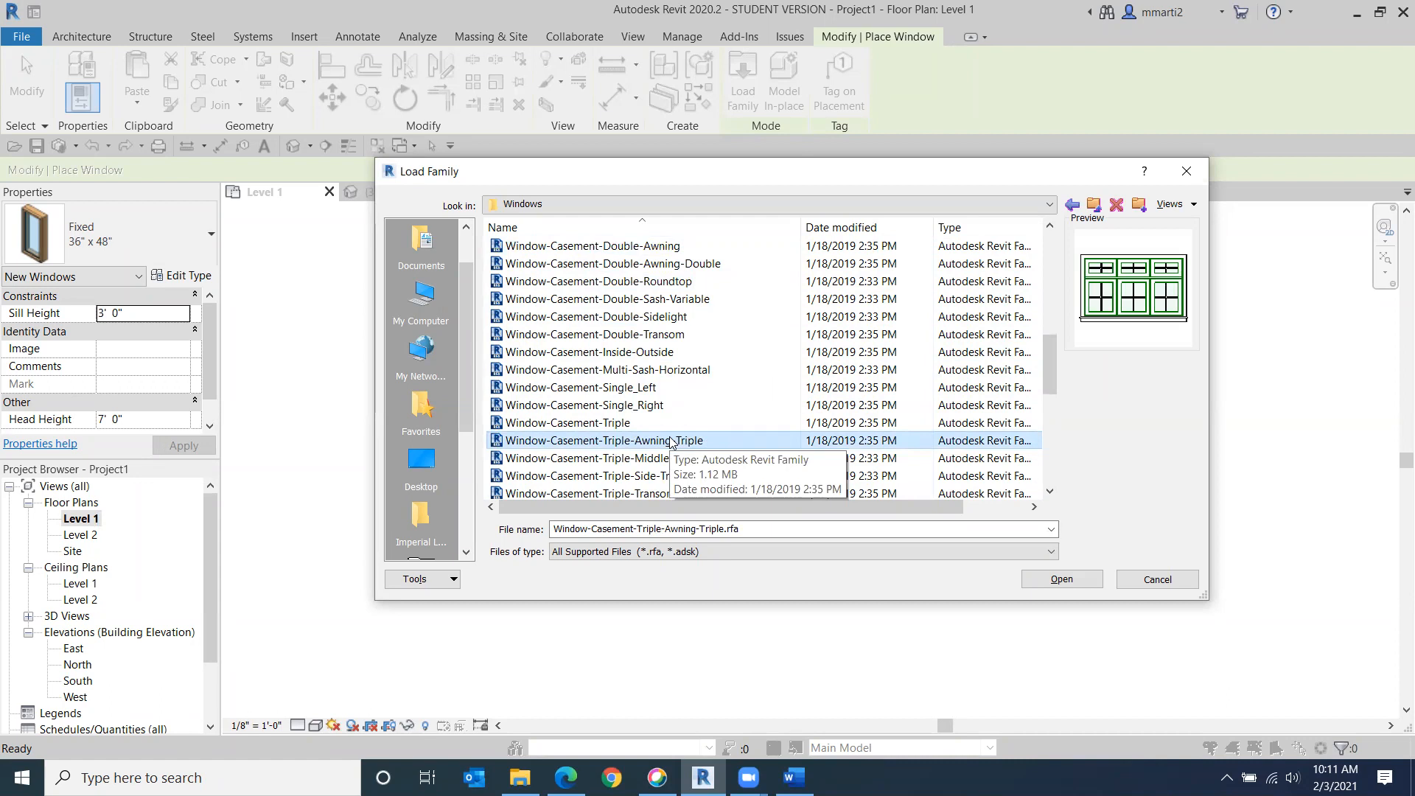
double_click(671, 440)
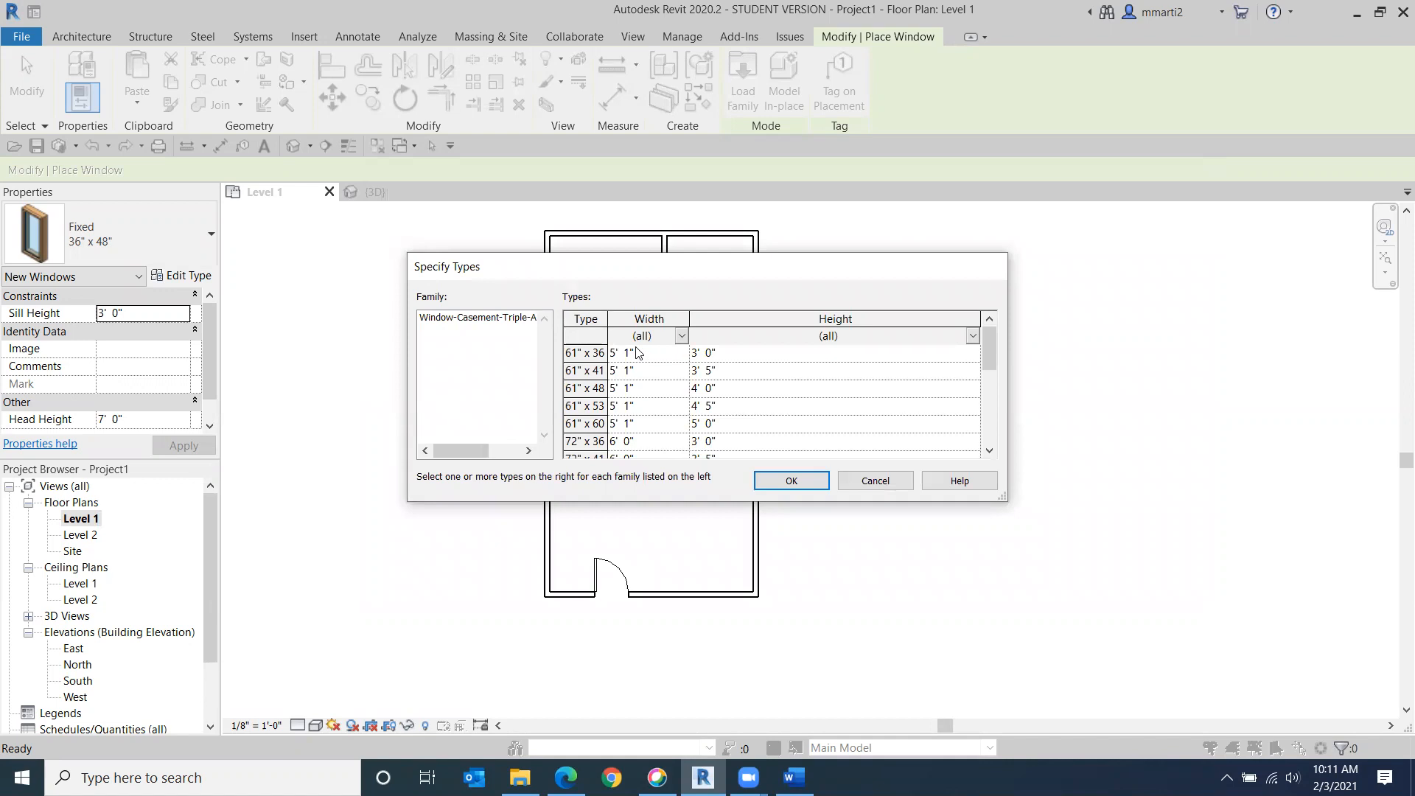
left_click_drag(992, 364, 980, 444)
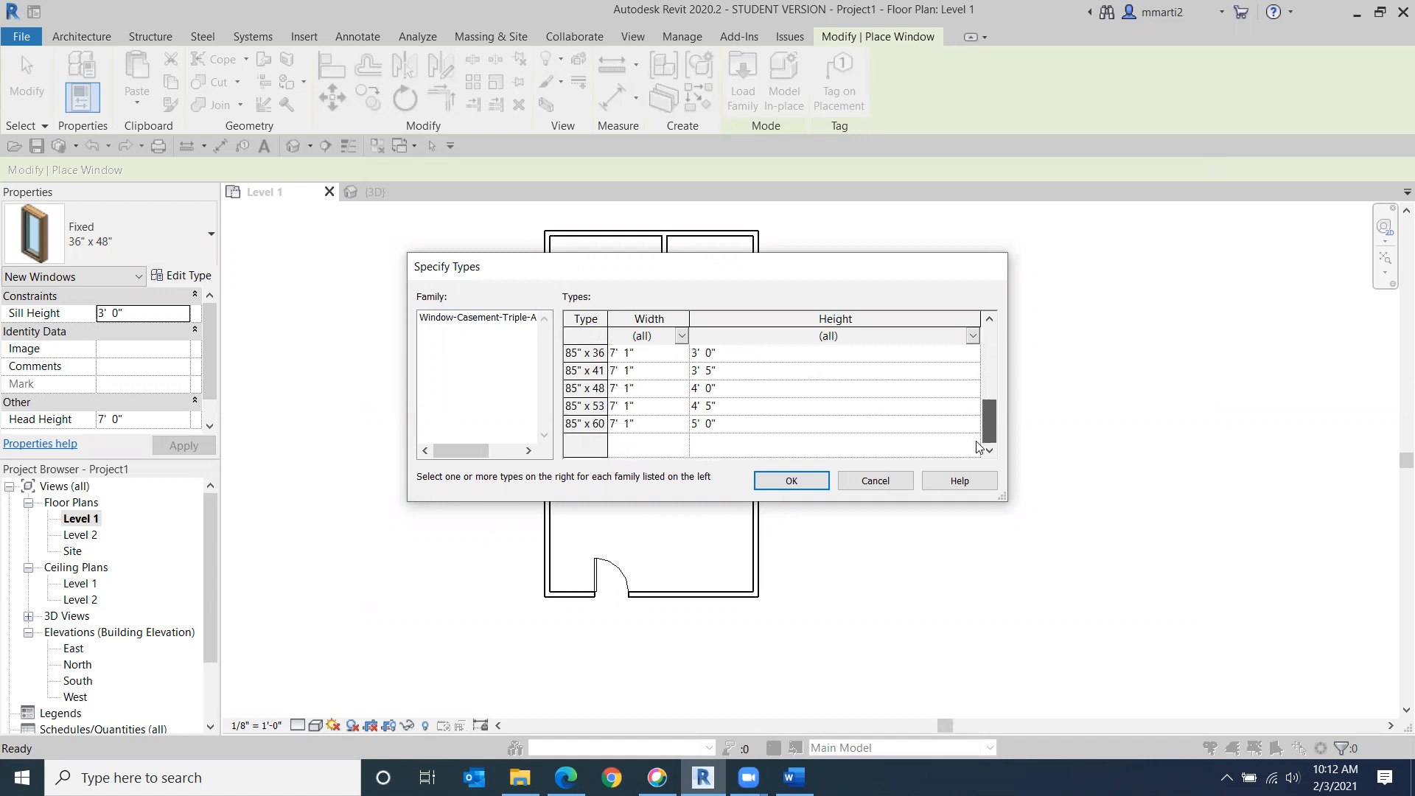
left_click(585, 424)
left_click(790, 481)
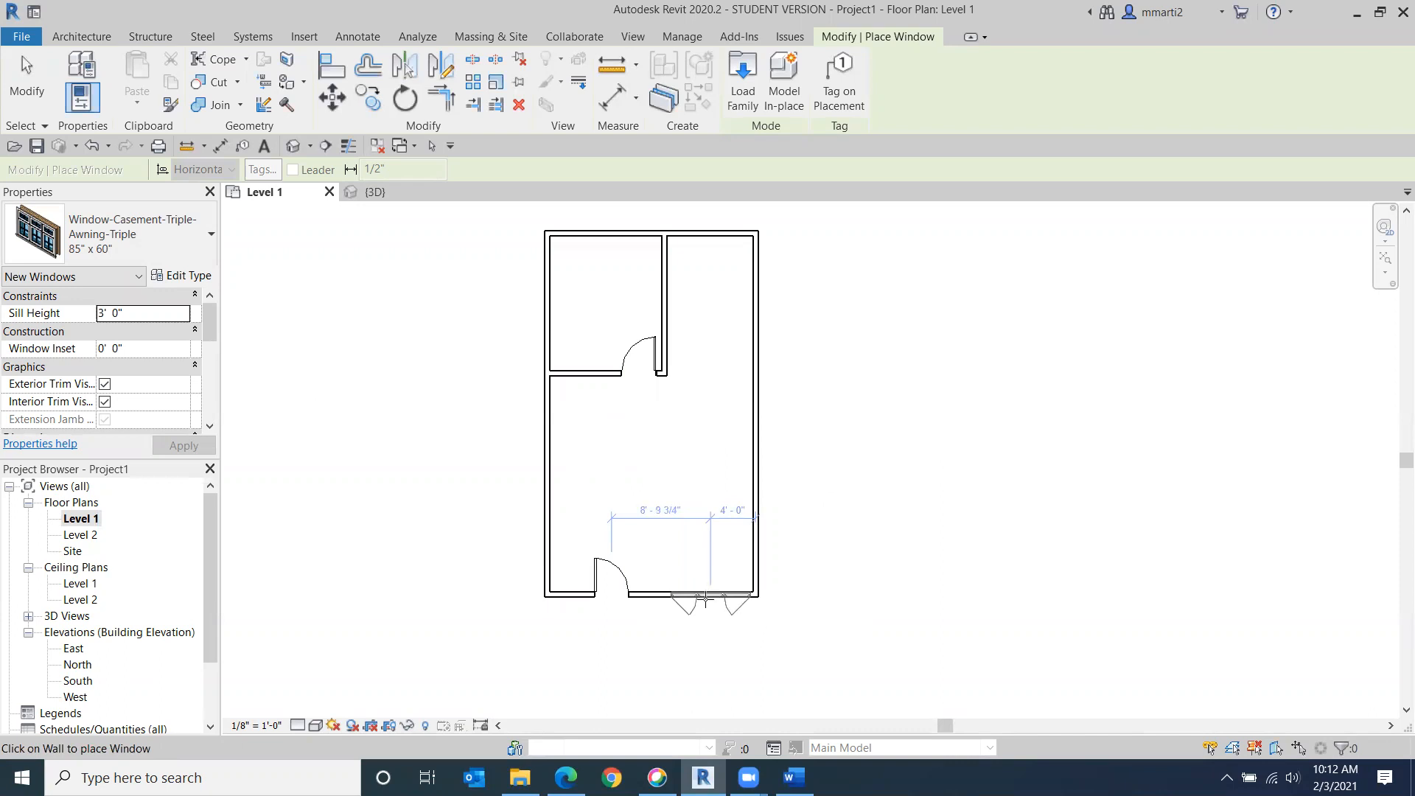
Step: Place the window in the lower wall beside the door and shift its witness lines to its right edge and the right wall's interior face
middle_click_drag(1044, 535, 994, 218)
scroll(714, 511, "up", 5)
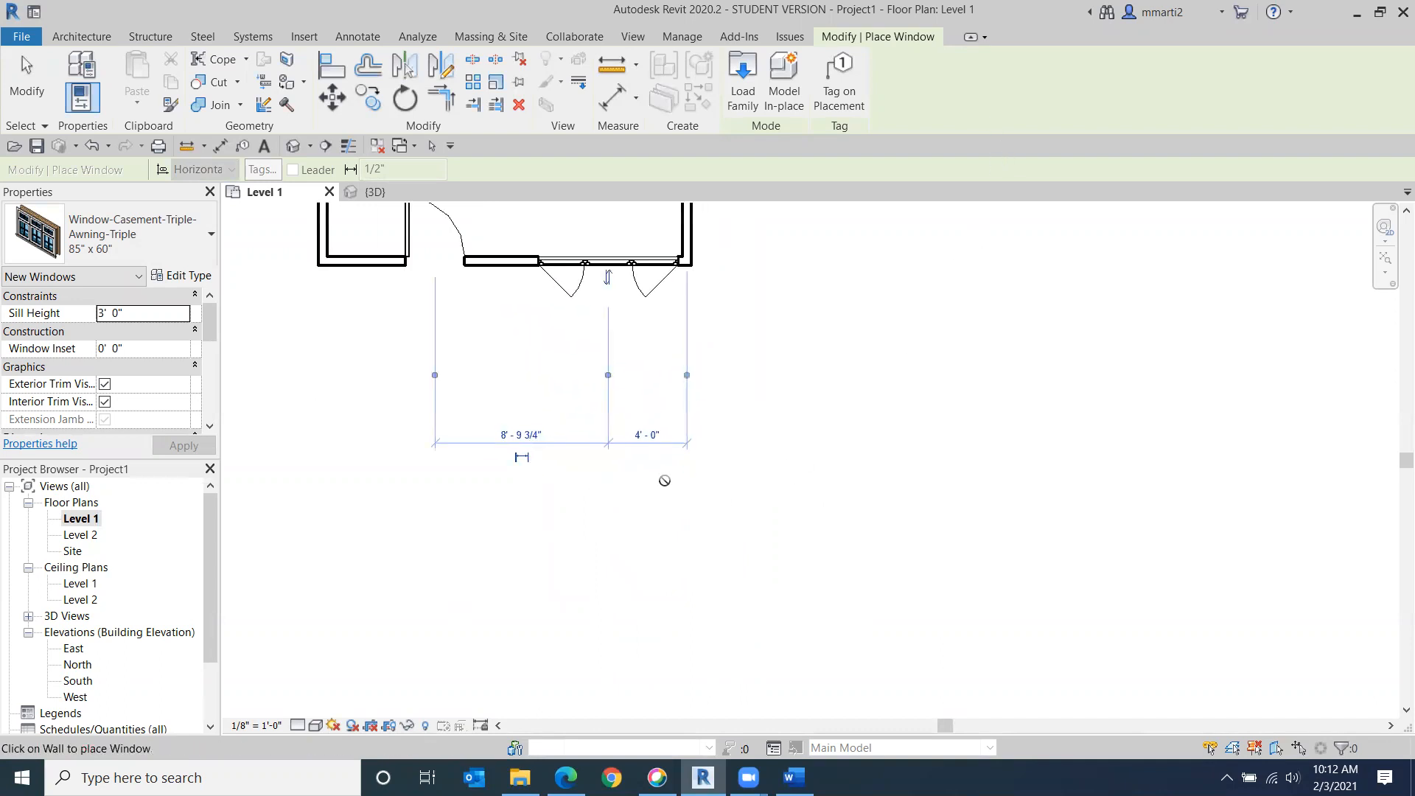
scroll(645, 565, "up", 1)
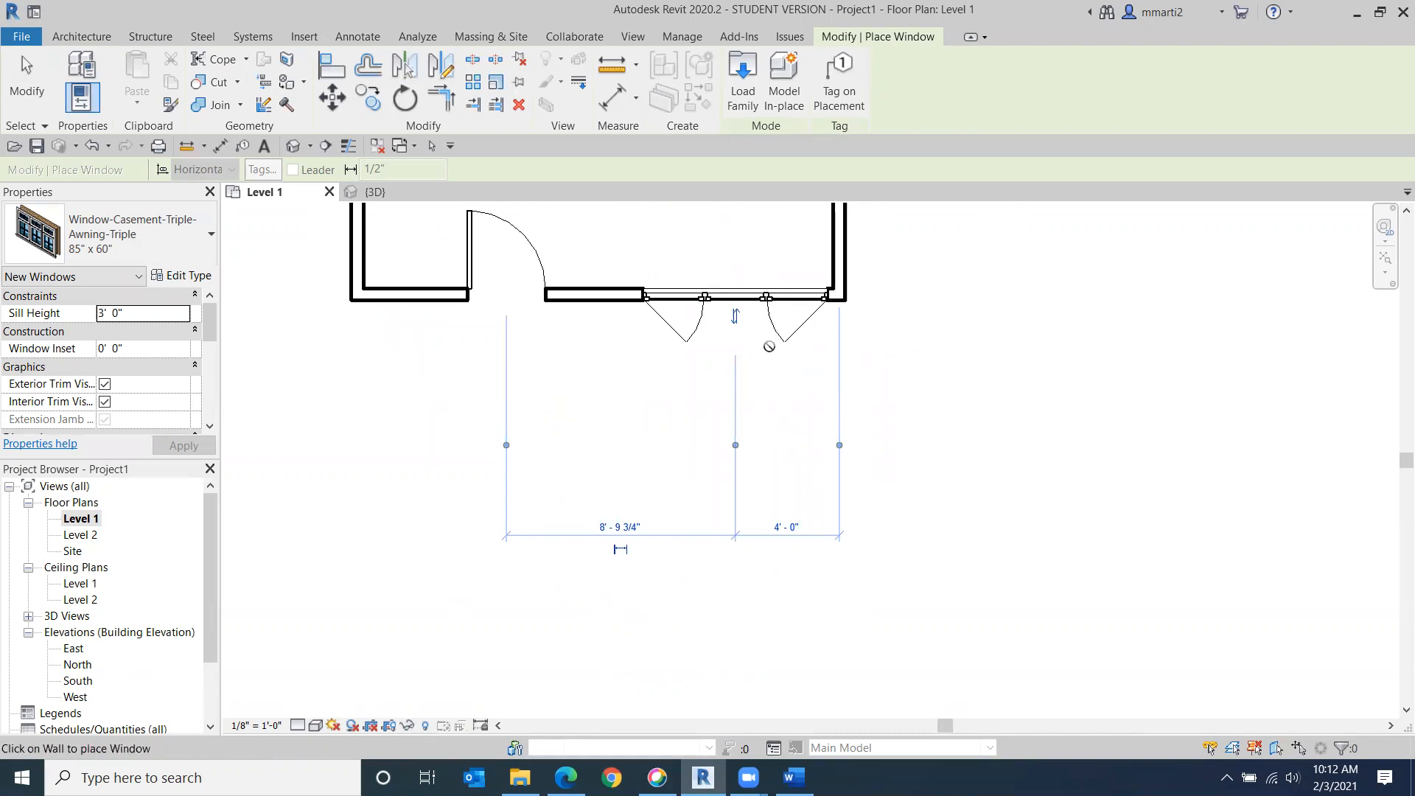
left_click(735, 445)
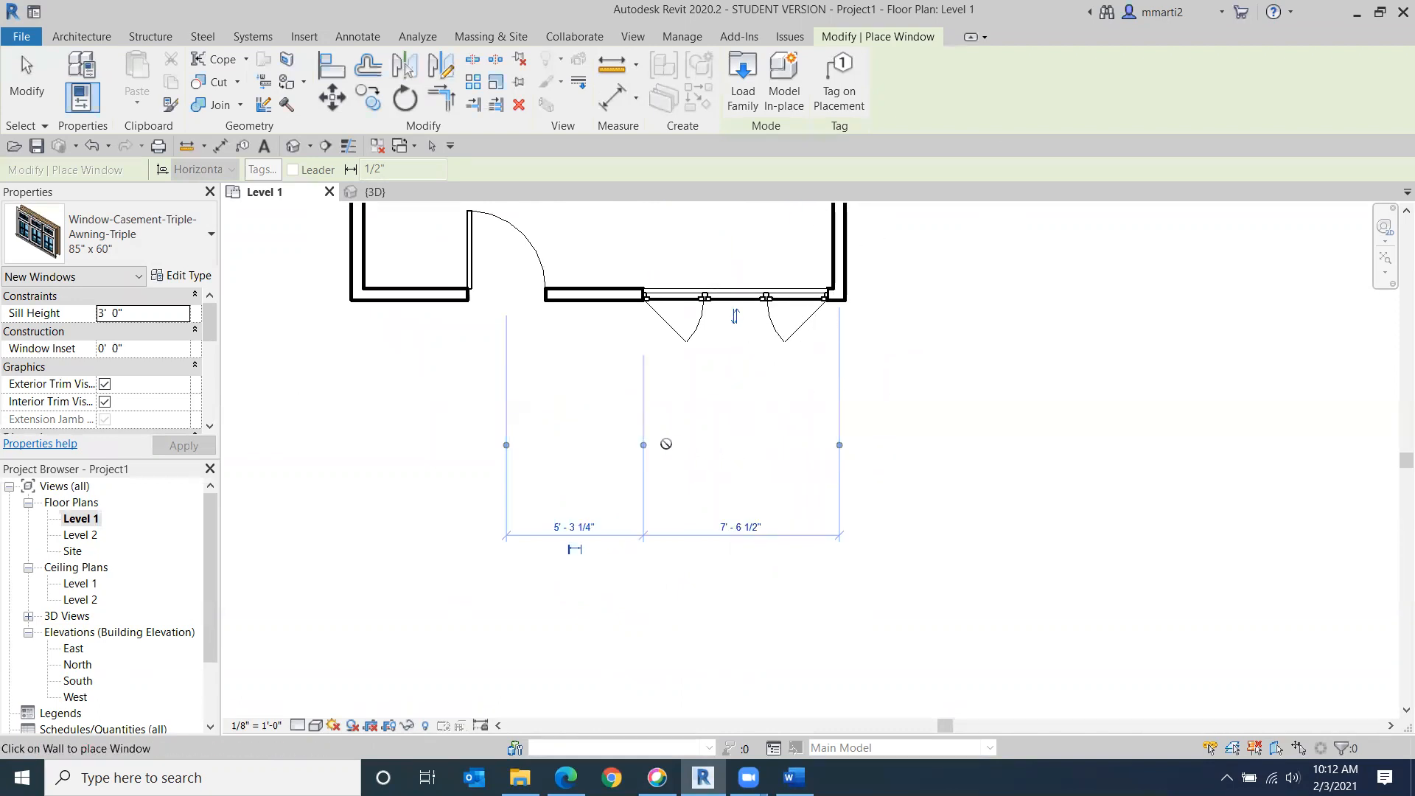
left_click(643, 445)
left_click(837, 445)
Step: Set the distance from the triple window's right edge to the right wall's interior face to 1'
left_click(840, 528)
type("1")
key("Return")
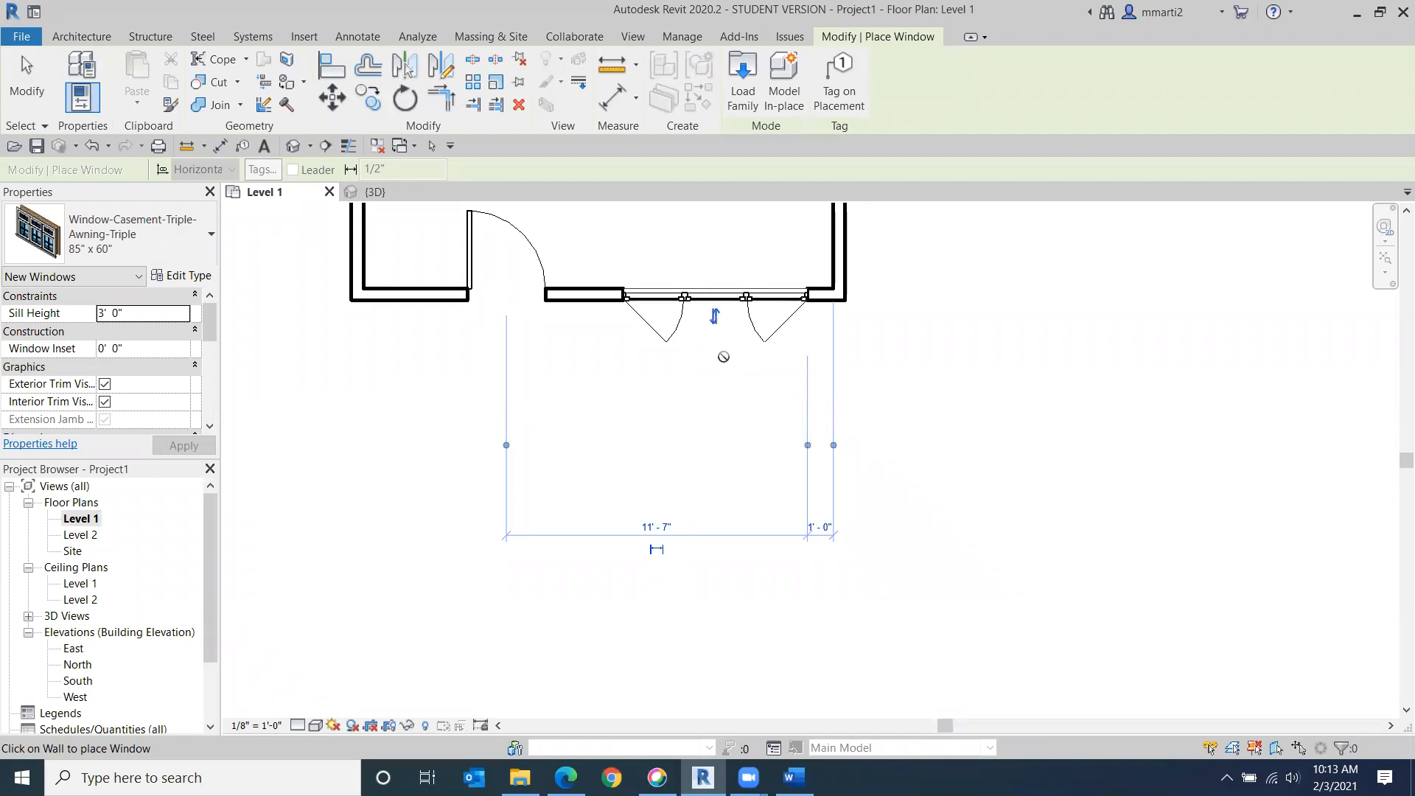
Step: Flip the triple window to open inward and back outward, and finish placing it
key("space")
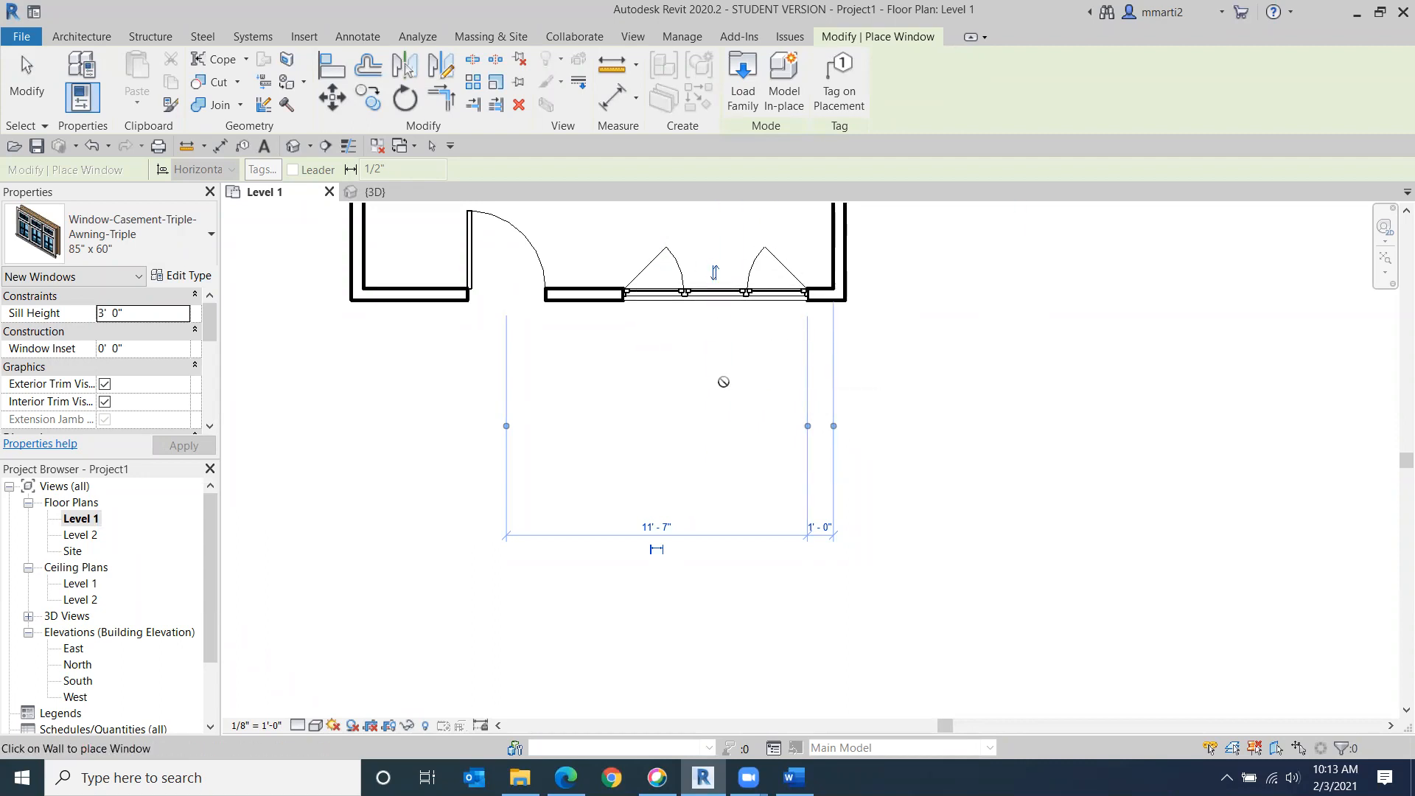
left_click(716, 276)
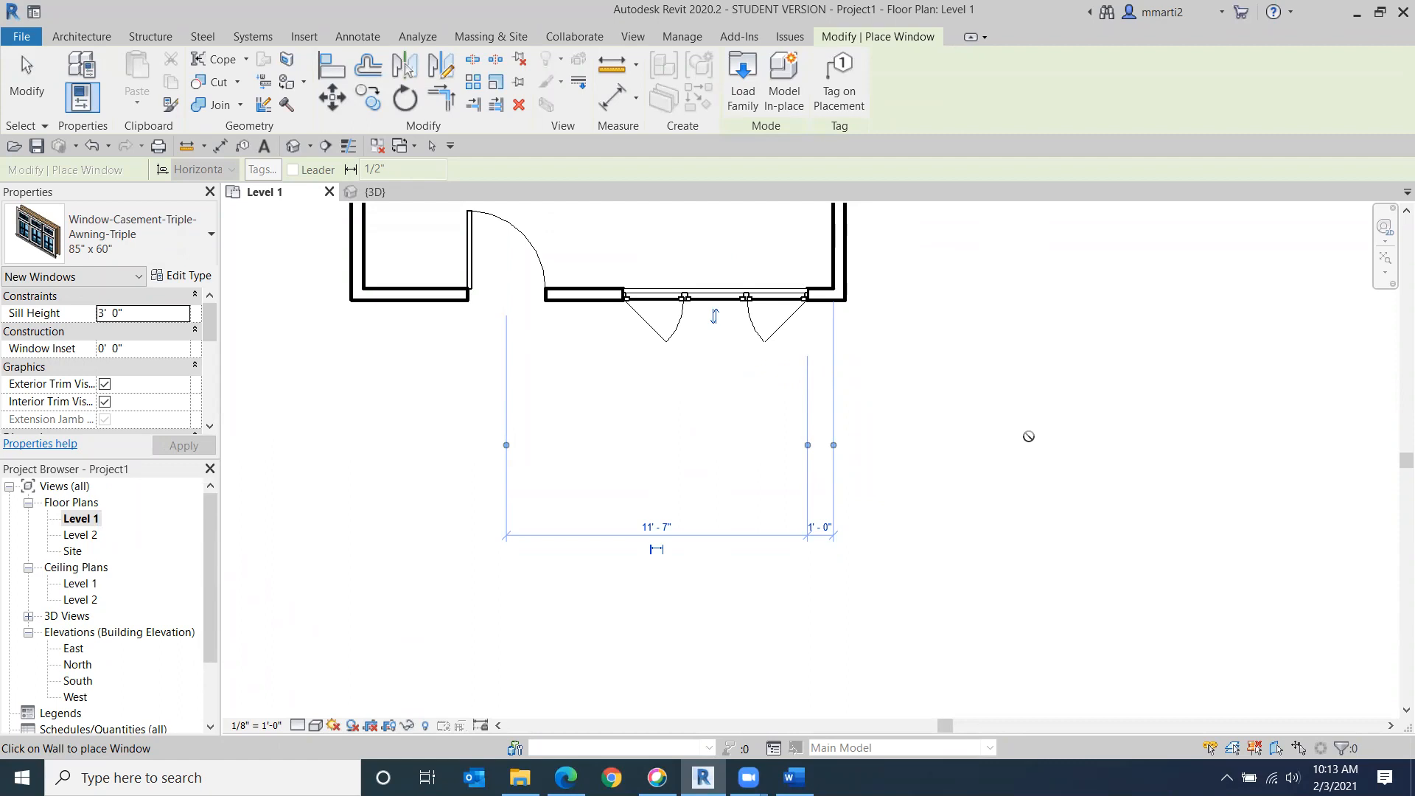
left_click(184, 253)
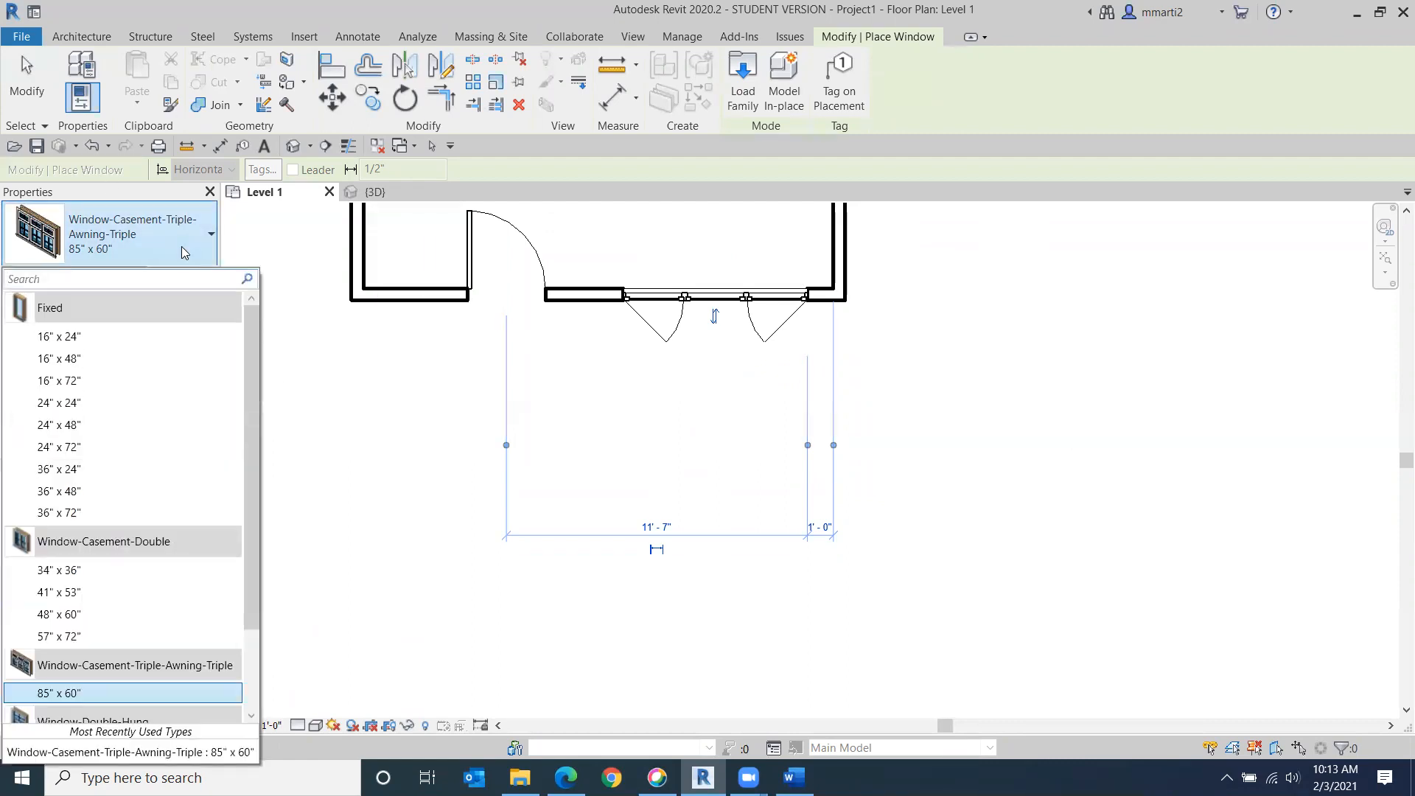
left_click(28, 91)
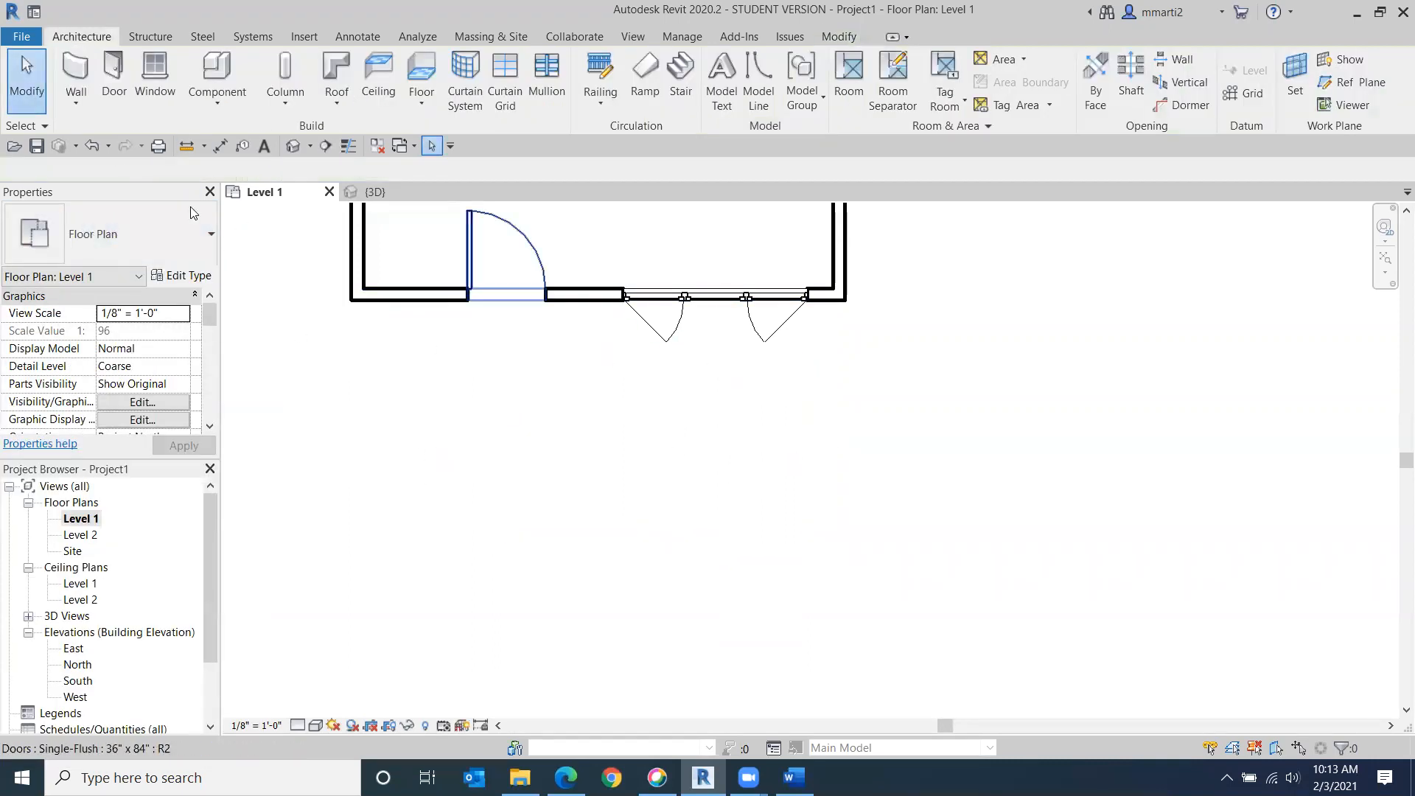
Step: Start placing another window with the Window-Casement-Double 48" x 60" type
left_click(163, 76)
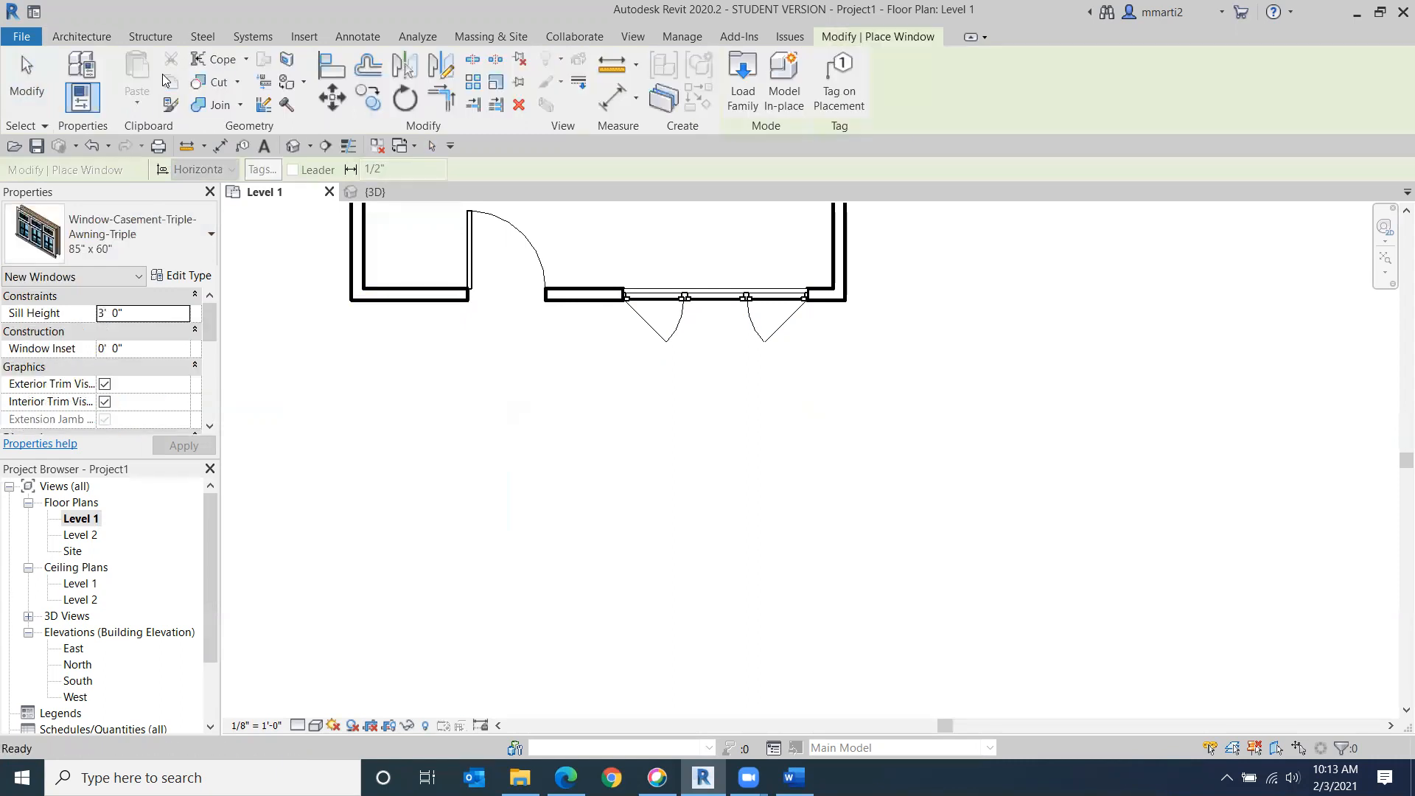
left_click(204, 247)
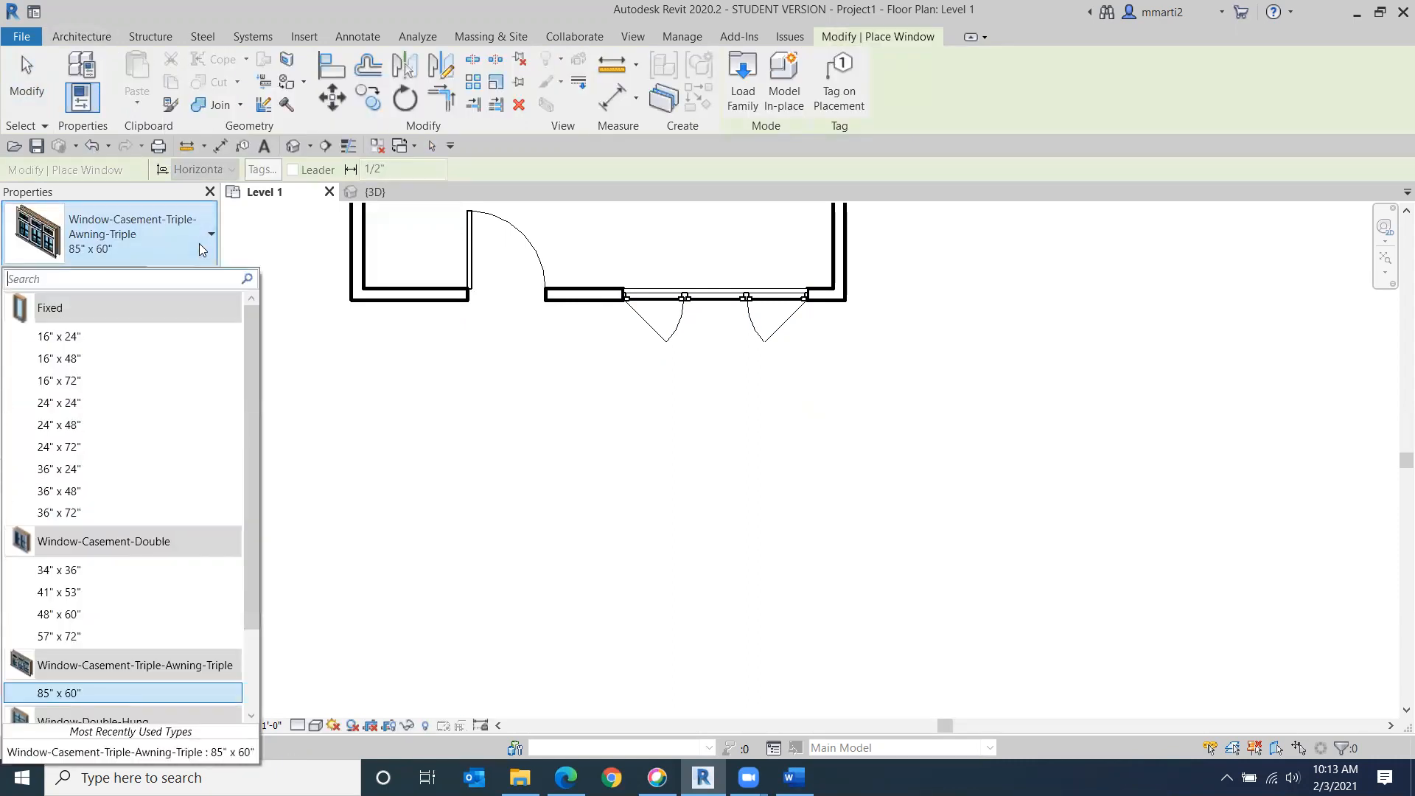
left_click(53, 618)
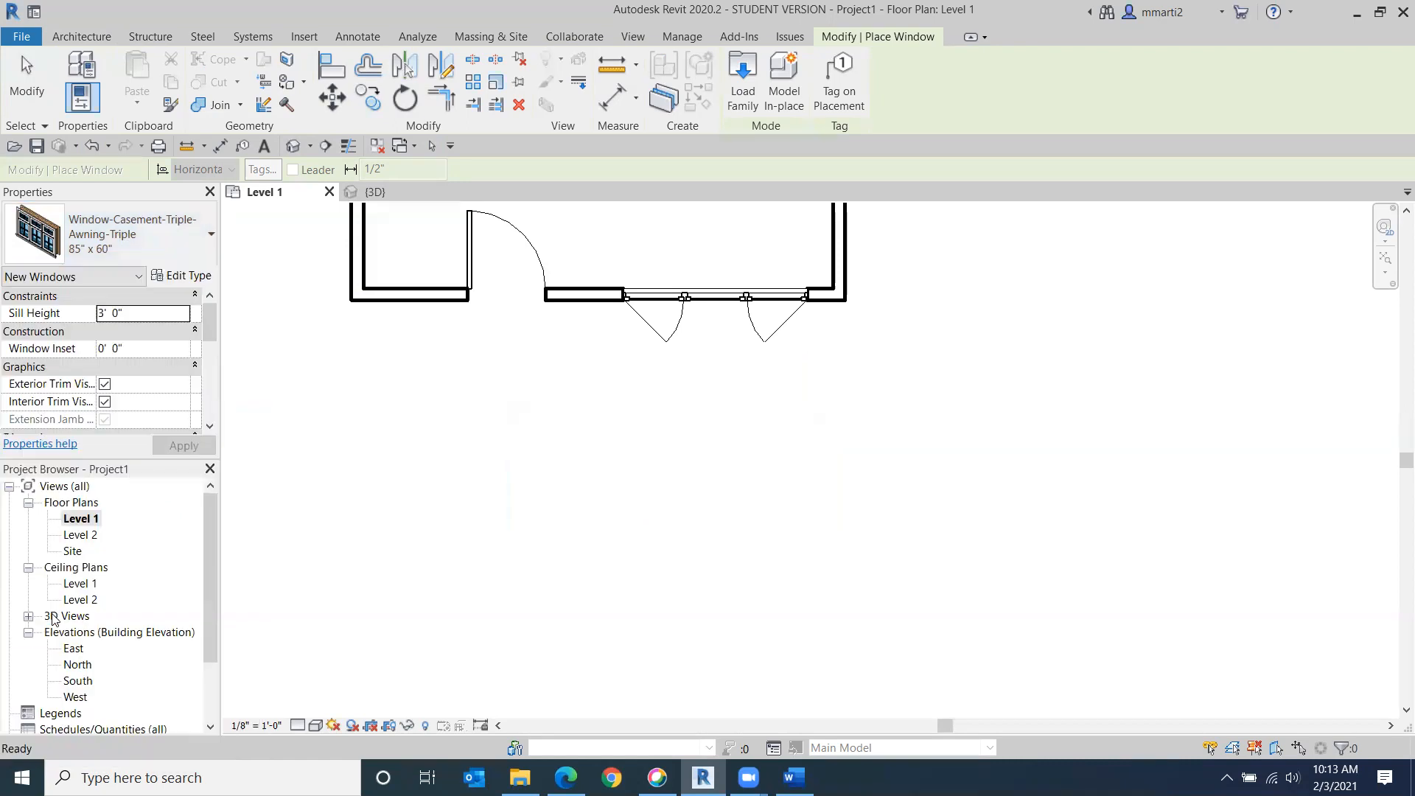
Step: Place the double casement window in the left wall, centered about 6' 6" from the lower wall
middle_click_drag(395, 522, 359, 639)
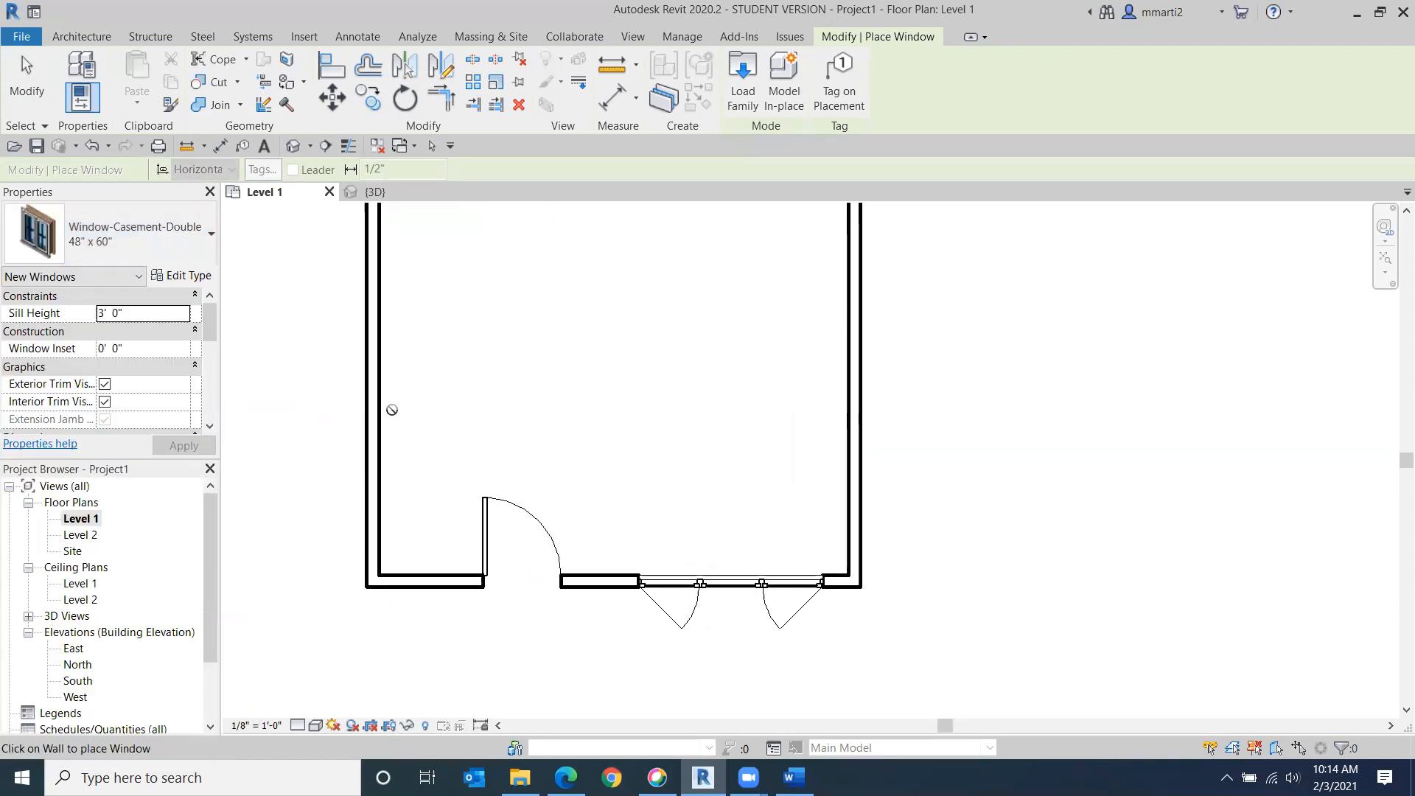
left_click(377, 412)
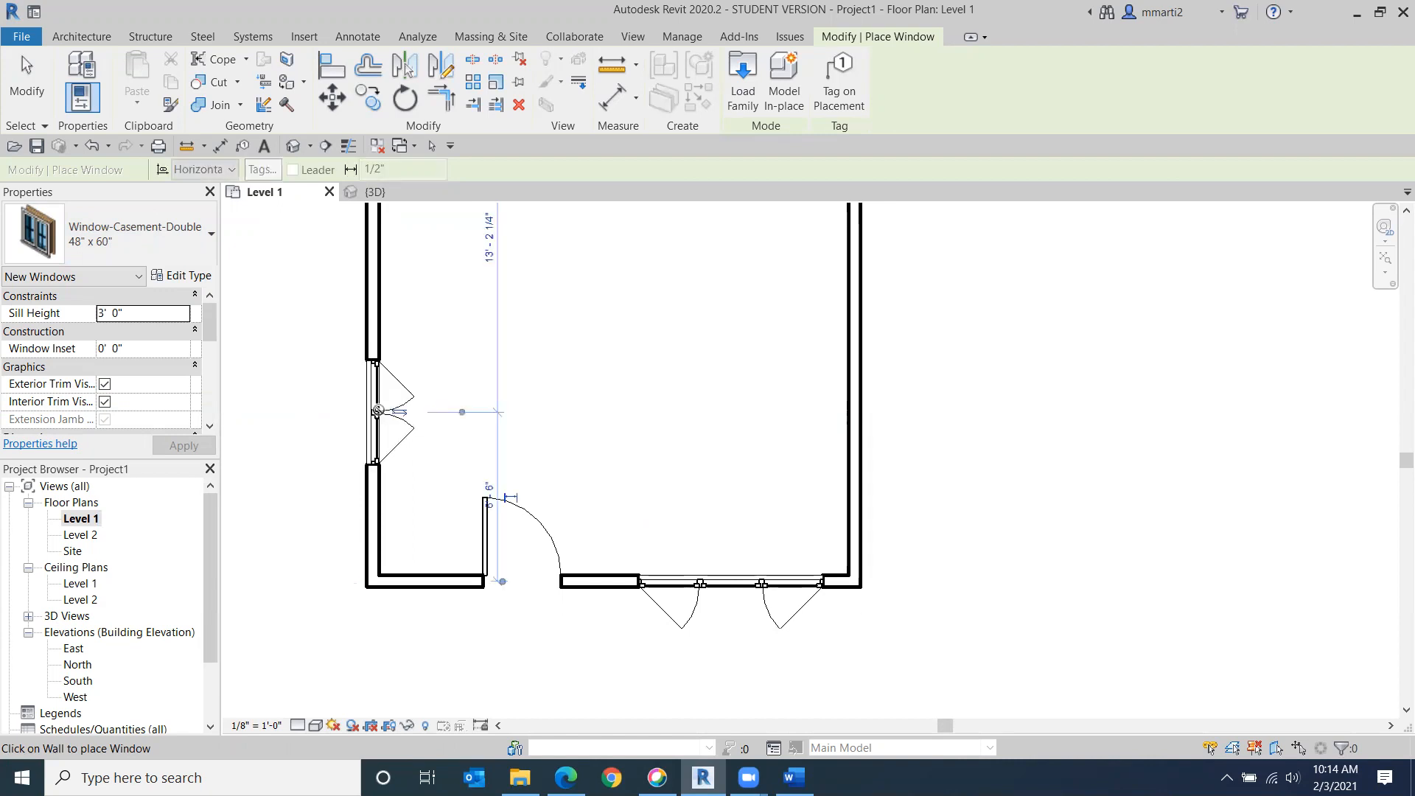
middle_click_drag(707, 411, 1039, 423)
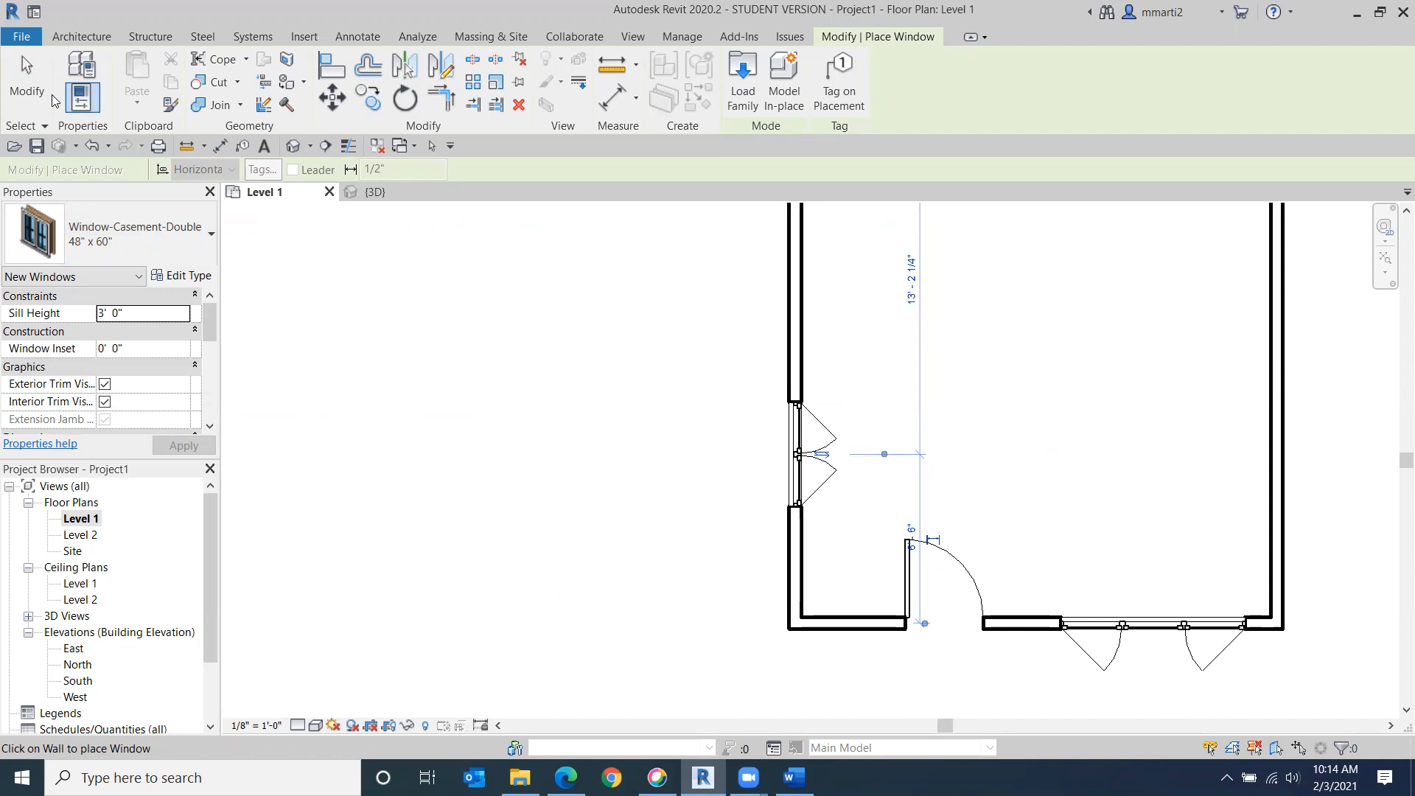
Step: Flip the left wall's window to the outside and delete it
left_click(28, 83)
left_click(829, 429)
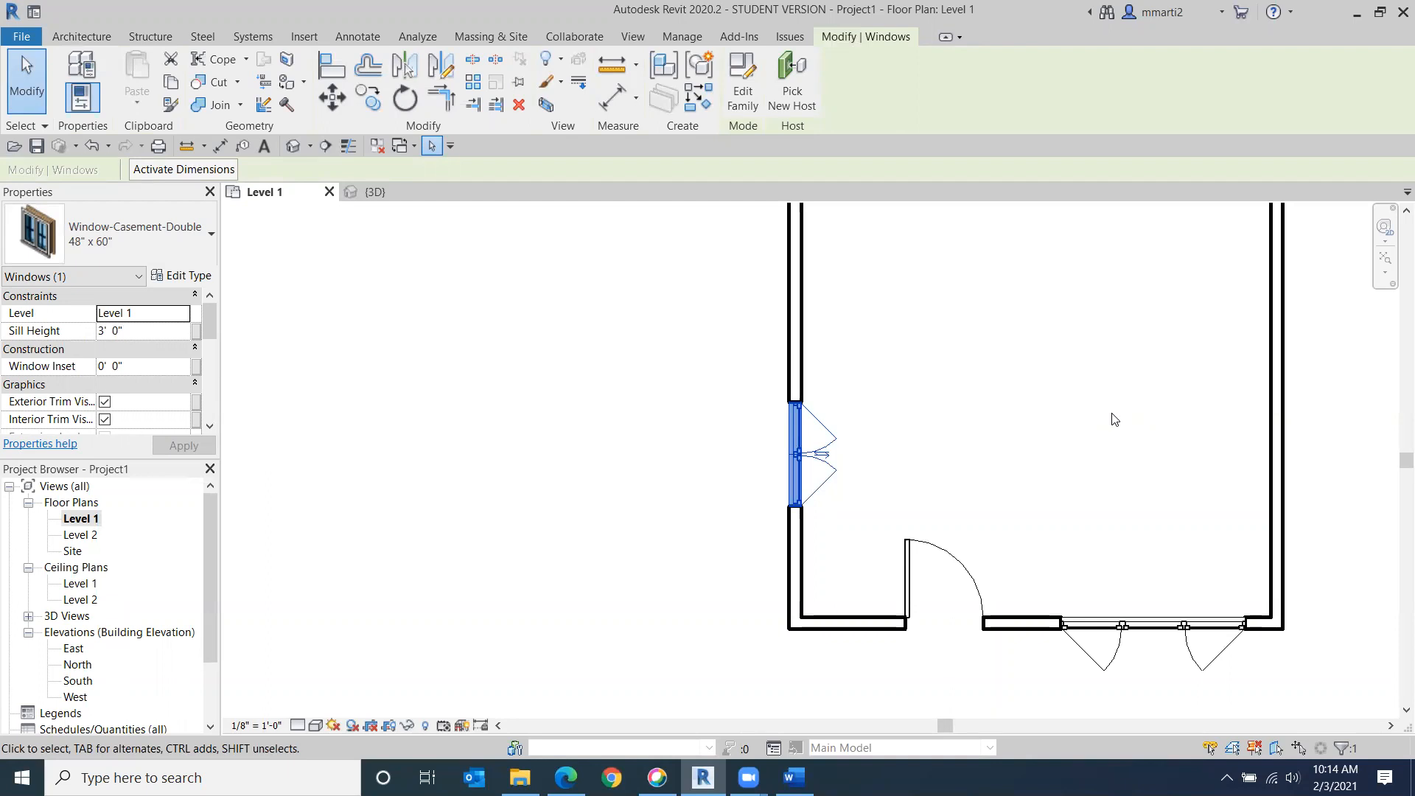
left_click(823, 457)
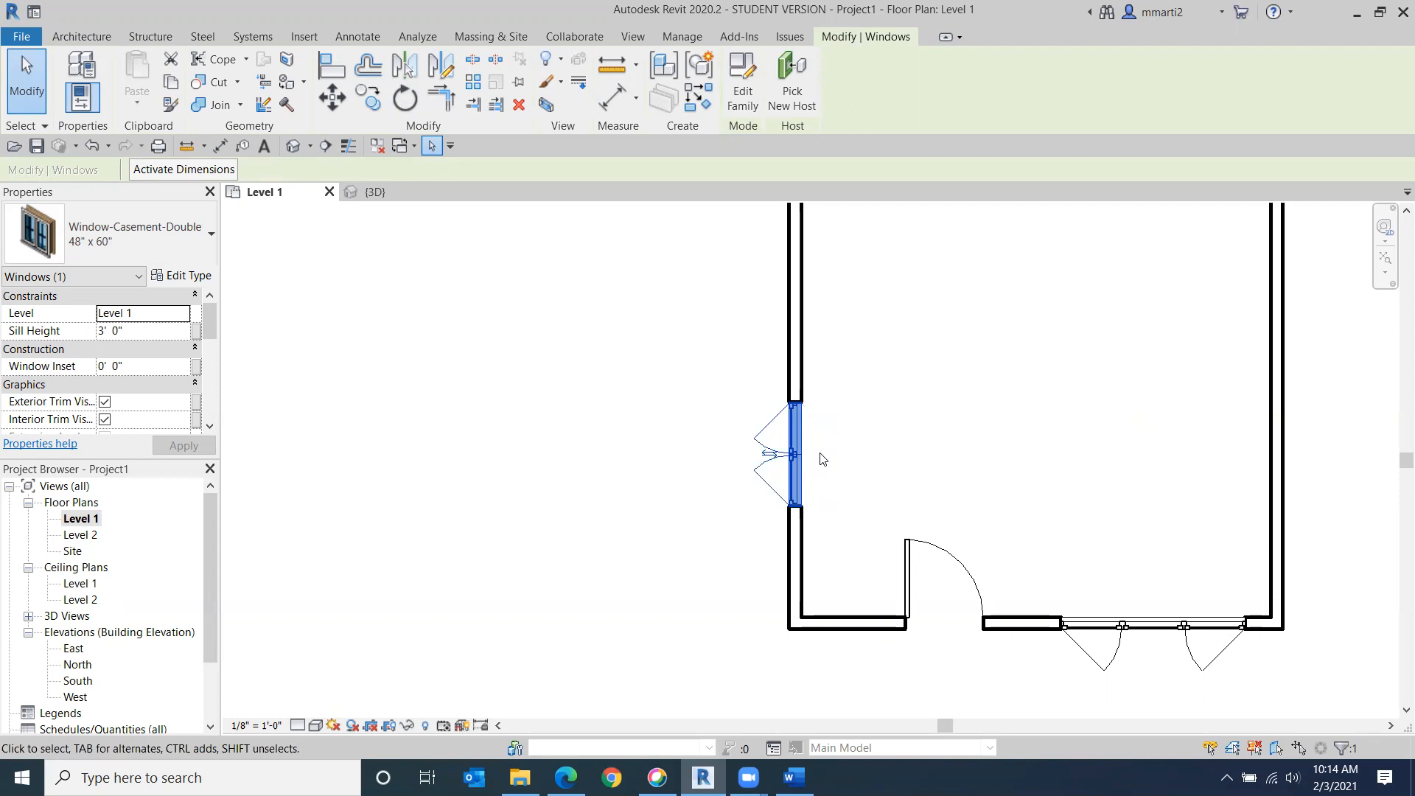
left_click(849, 480)
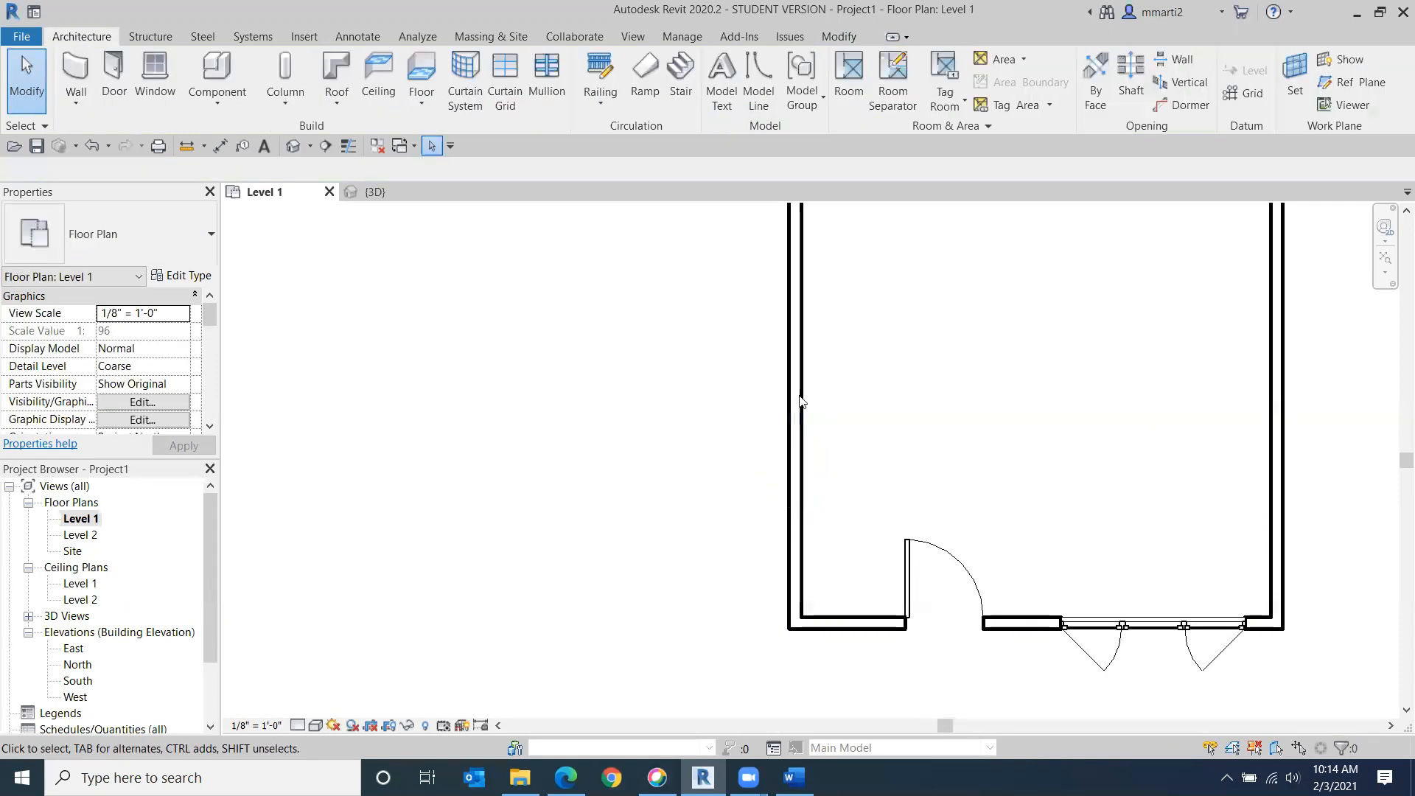
Step: Place the double casement window in the left wall opening outward and shift its witness lines to its lower edge and the lower wall's interior face
left_click(155, 73)
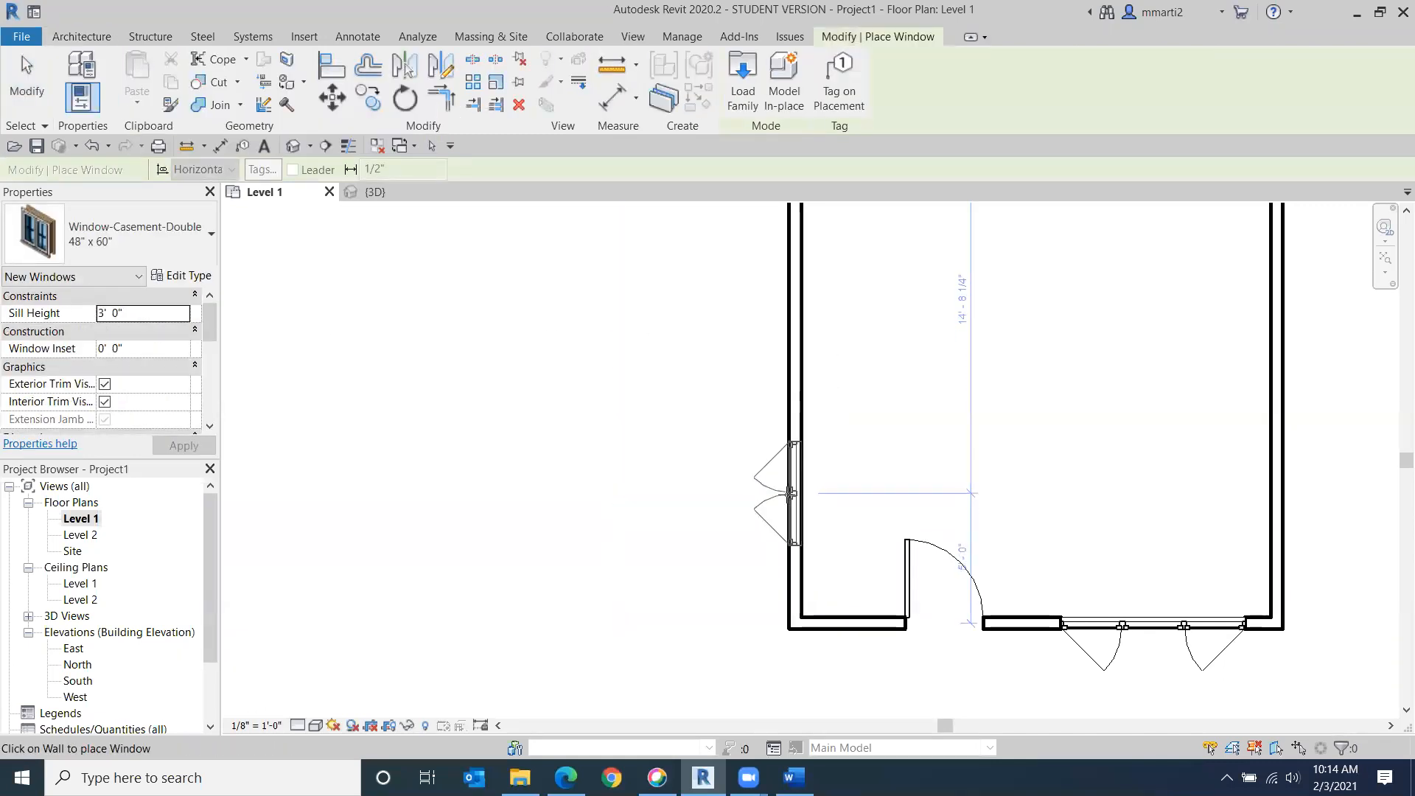
left_click(793, 493)
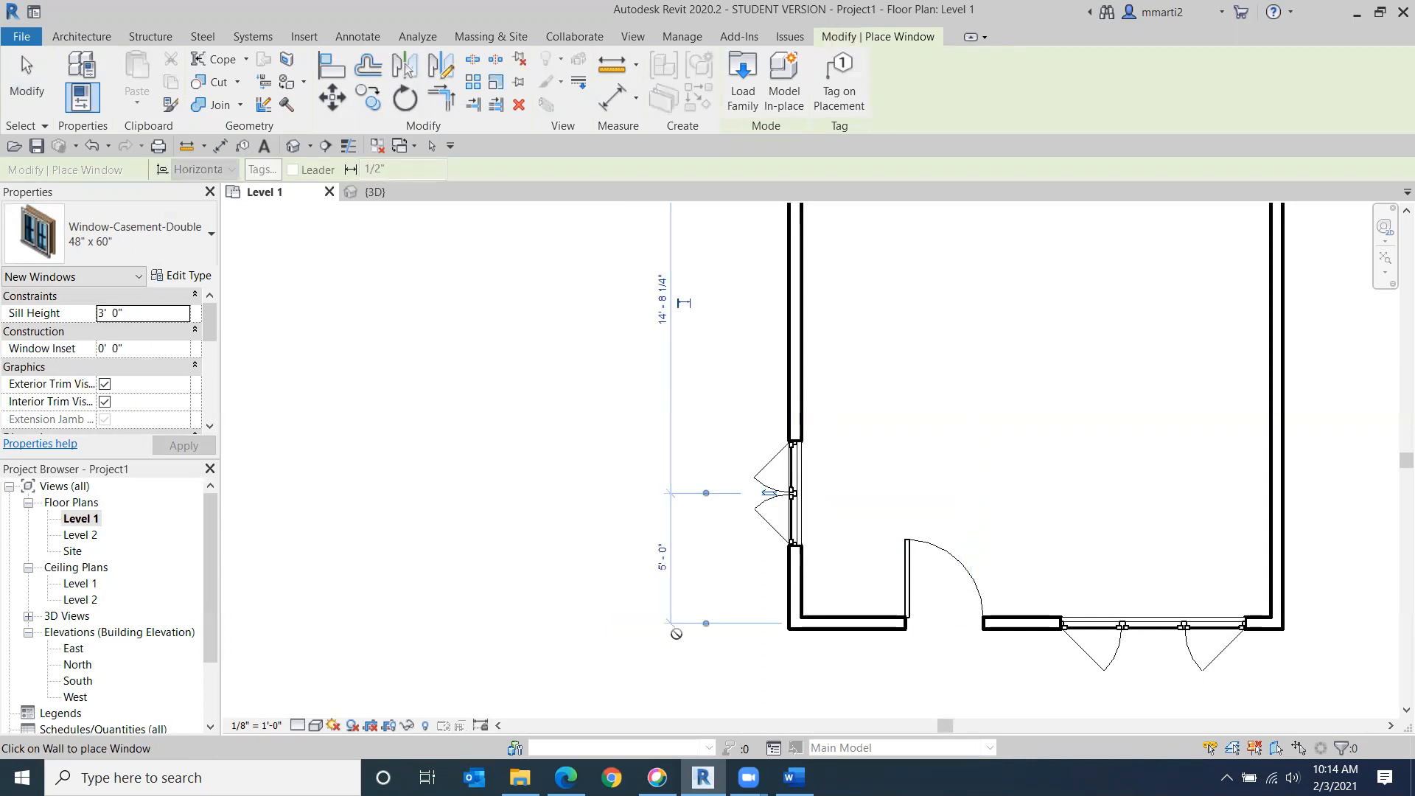
left_click(706, 624)
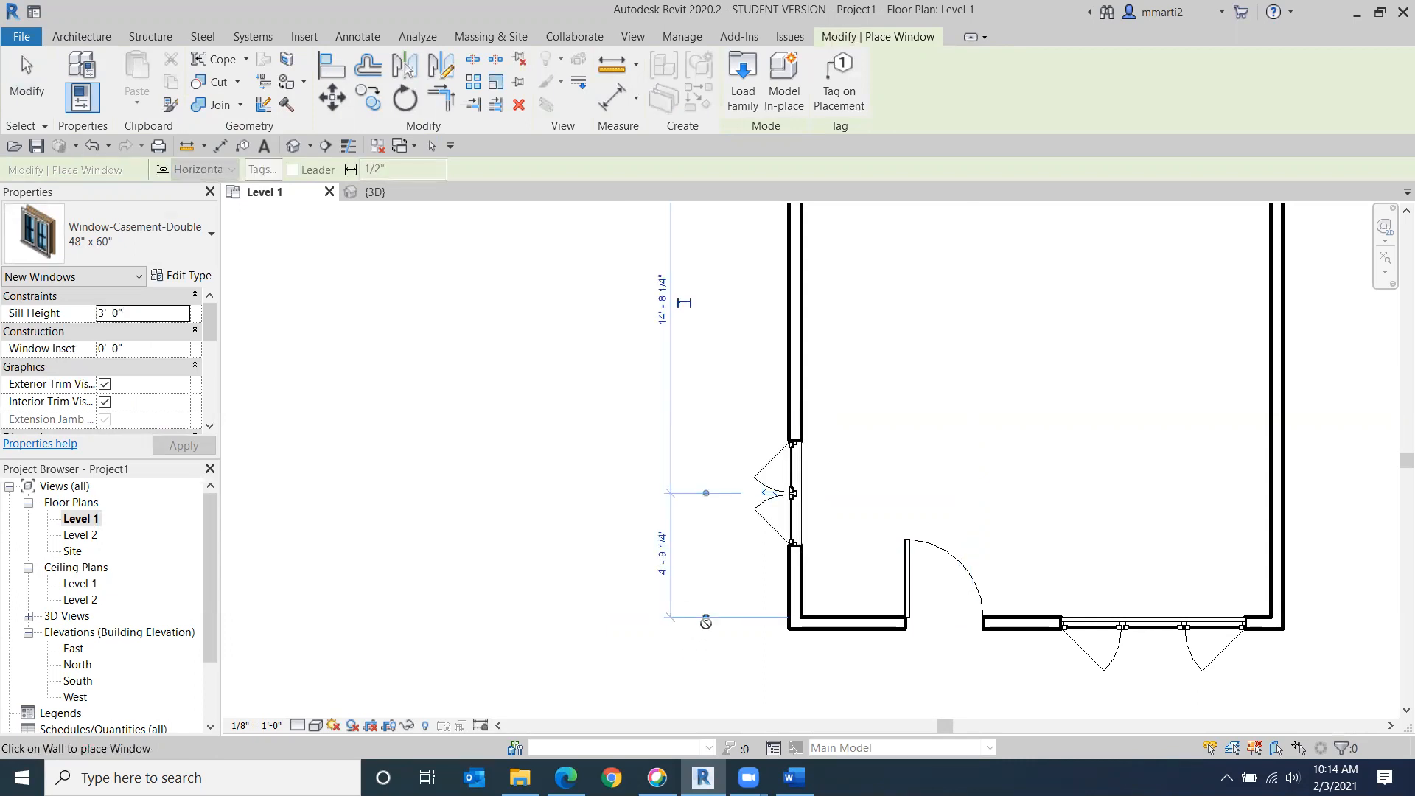
left_click(706, 490)
left_click(706, 441)
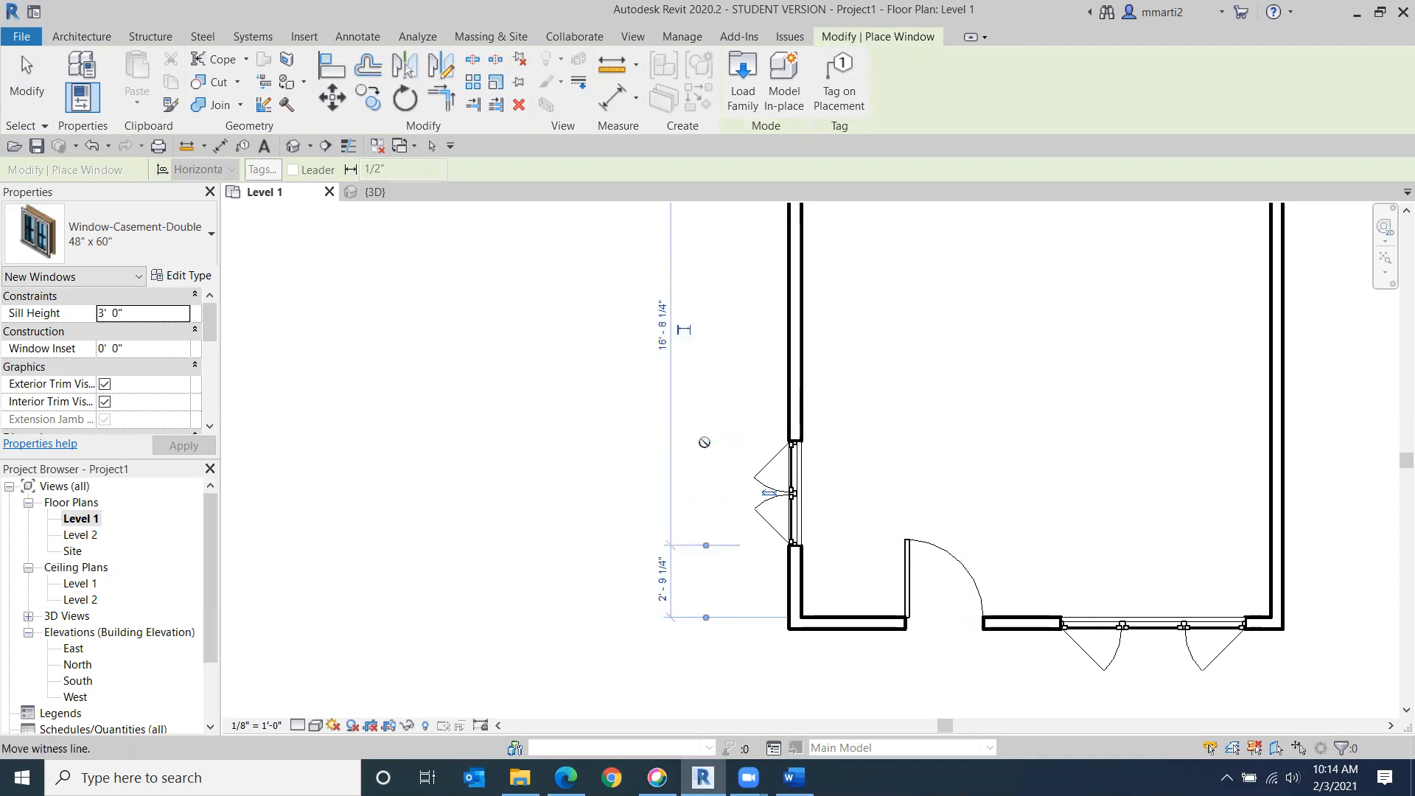
Step: Set the distance from the left window's lower edge to the lower wall's interior face to 3' and finish placing windows
left_click(672, 588)
type("3")
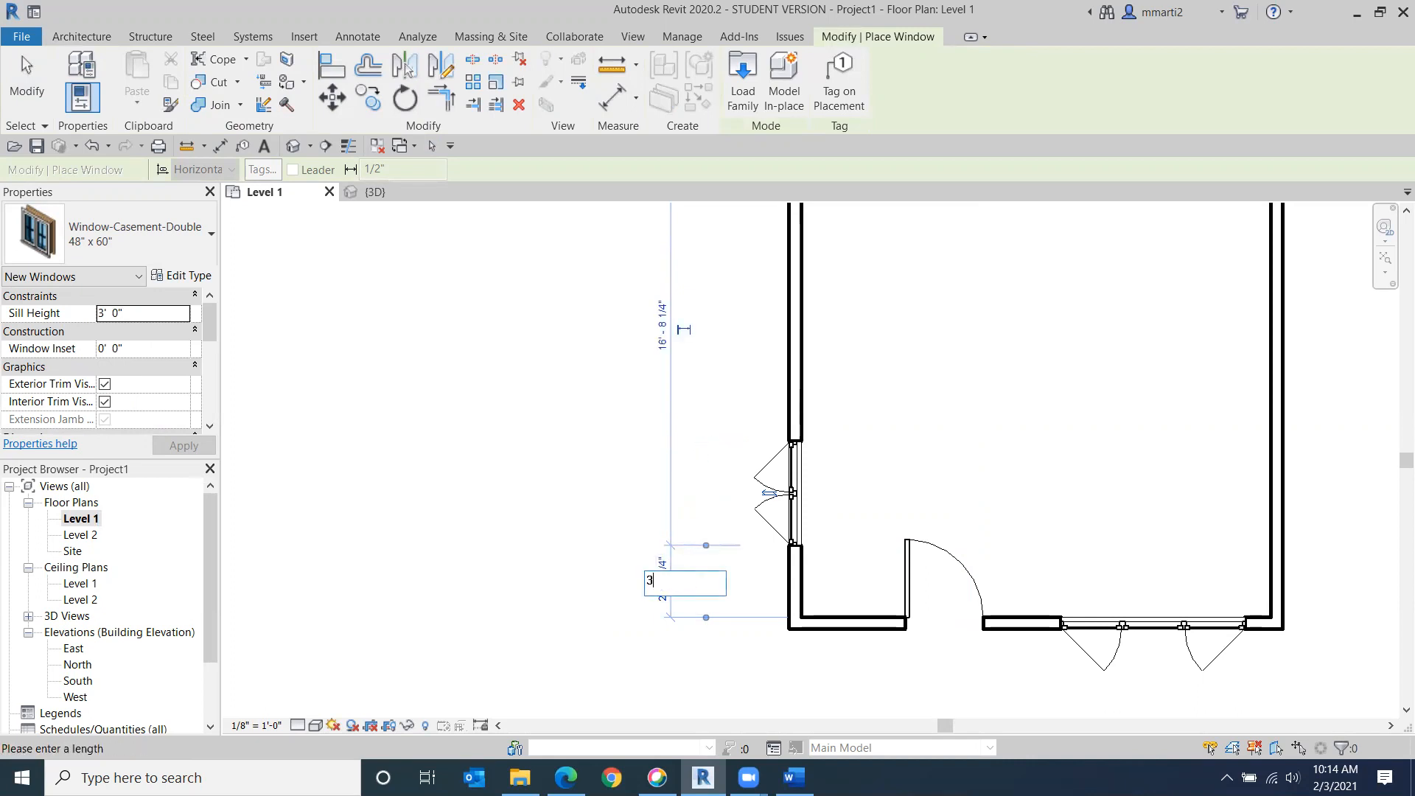
key("Return")
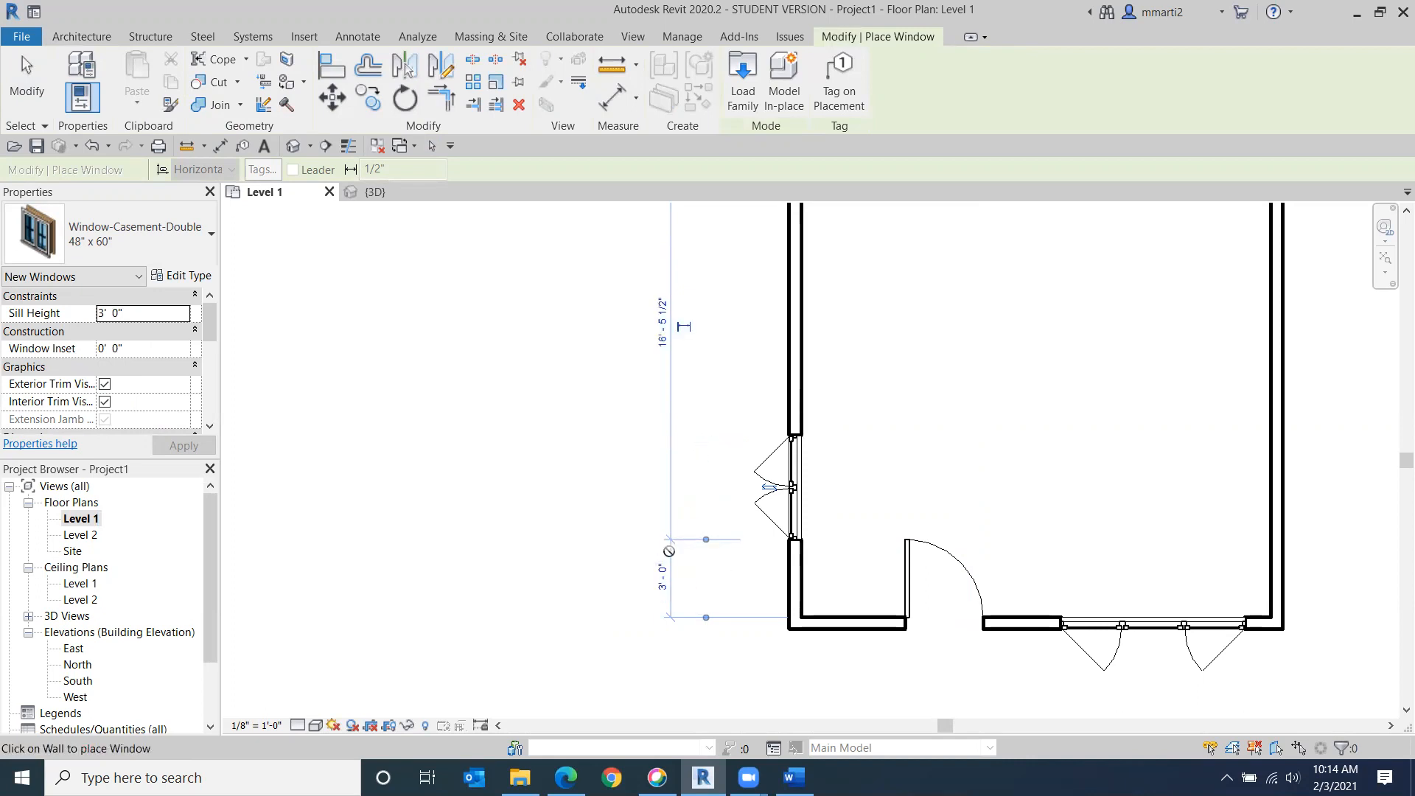
left_click(27, 77)
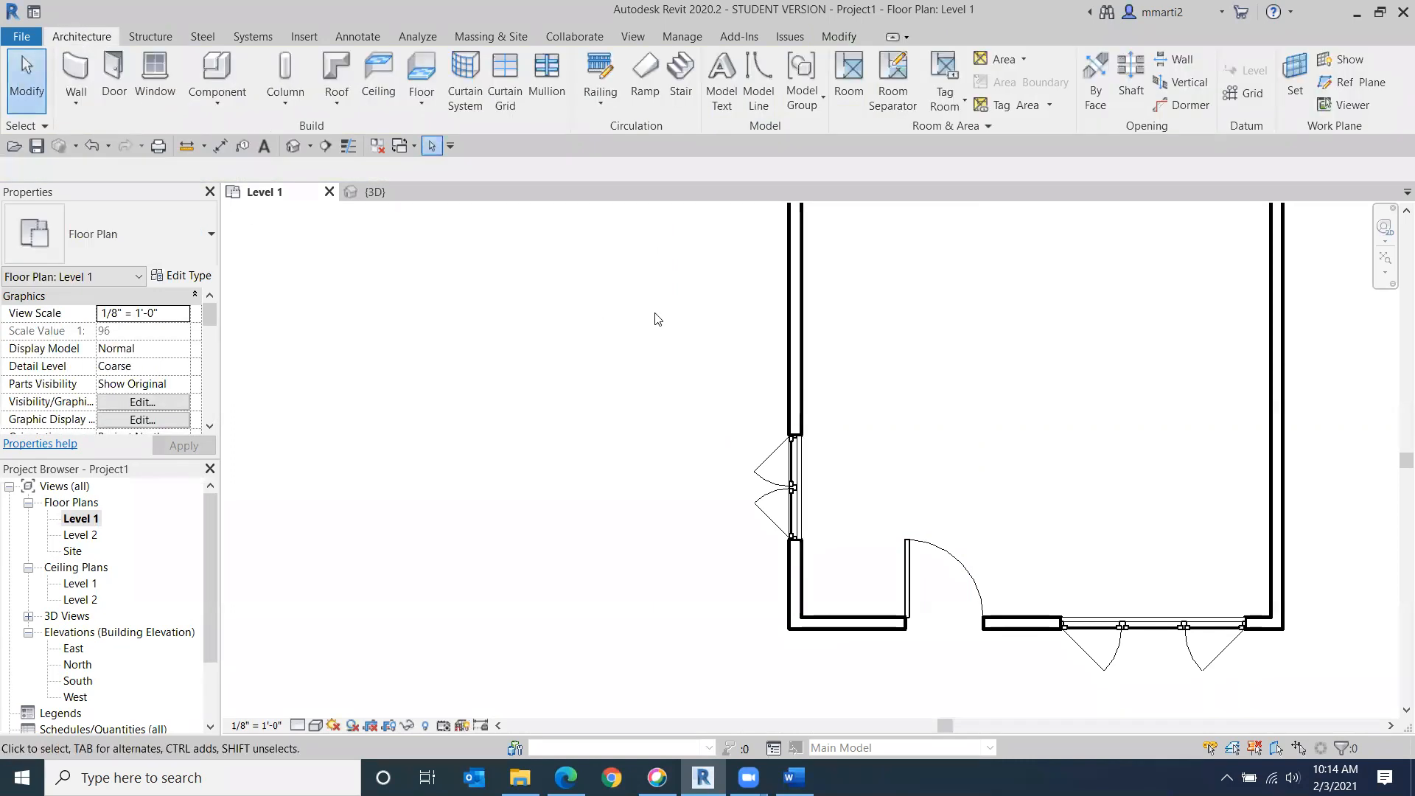
Step: Examine the whole floor plan and the model in the default 3D view from its home orientation
scroll(798, 334, "down", 2)
scroll(798, 334, "down", 3)
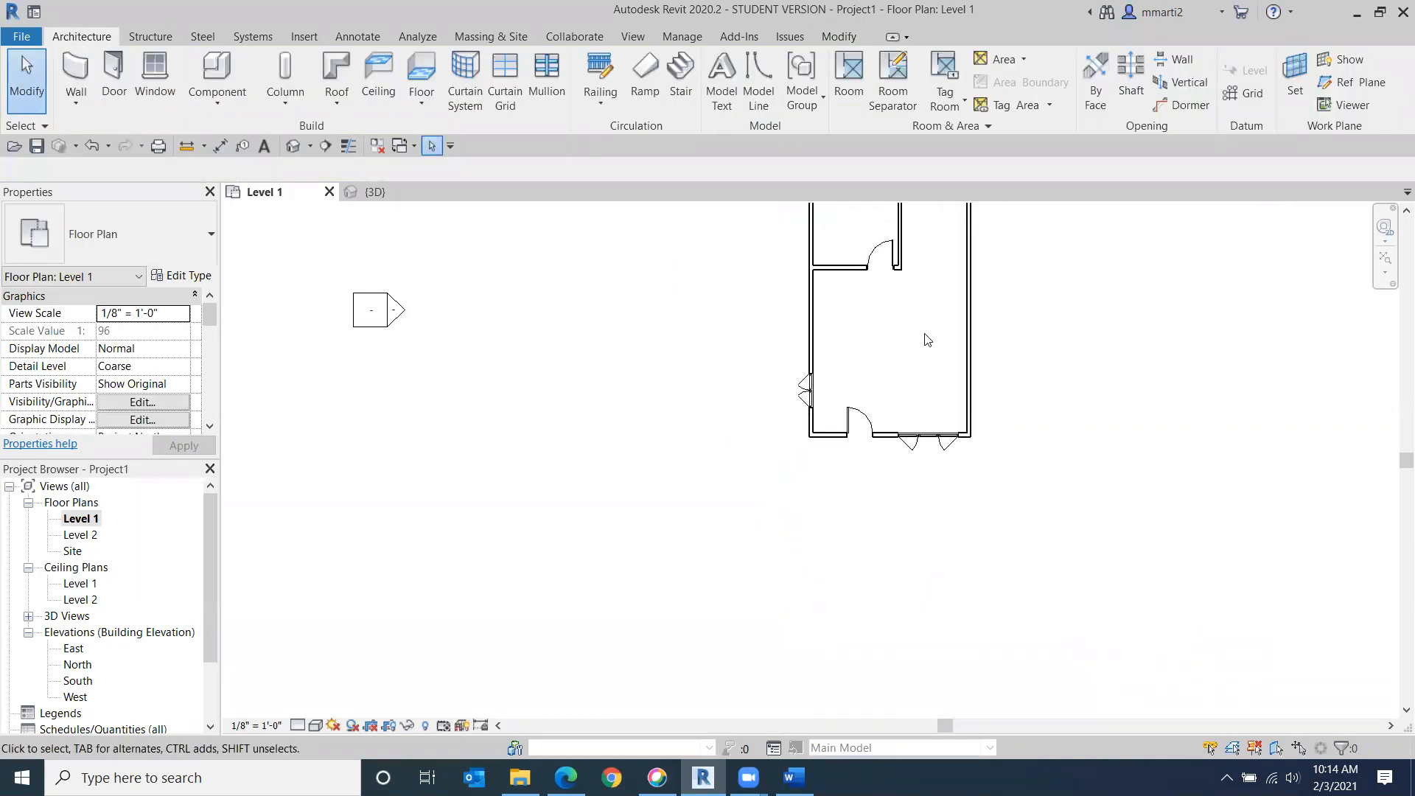
middle_click_drag(882, 393, 882, 393)
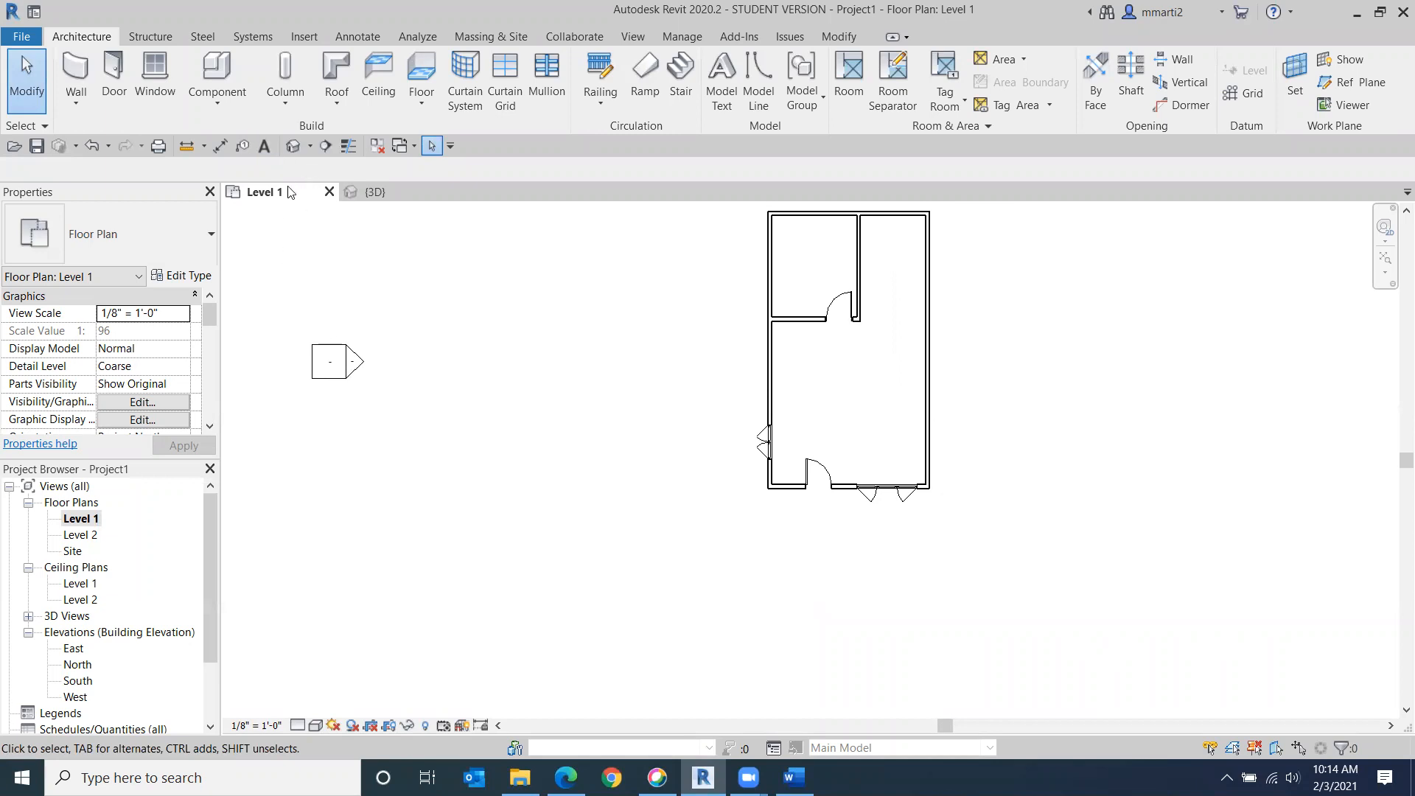
left_click(295, 147)
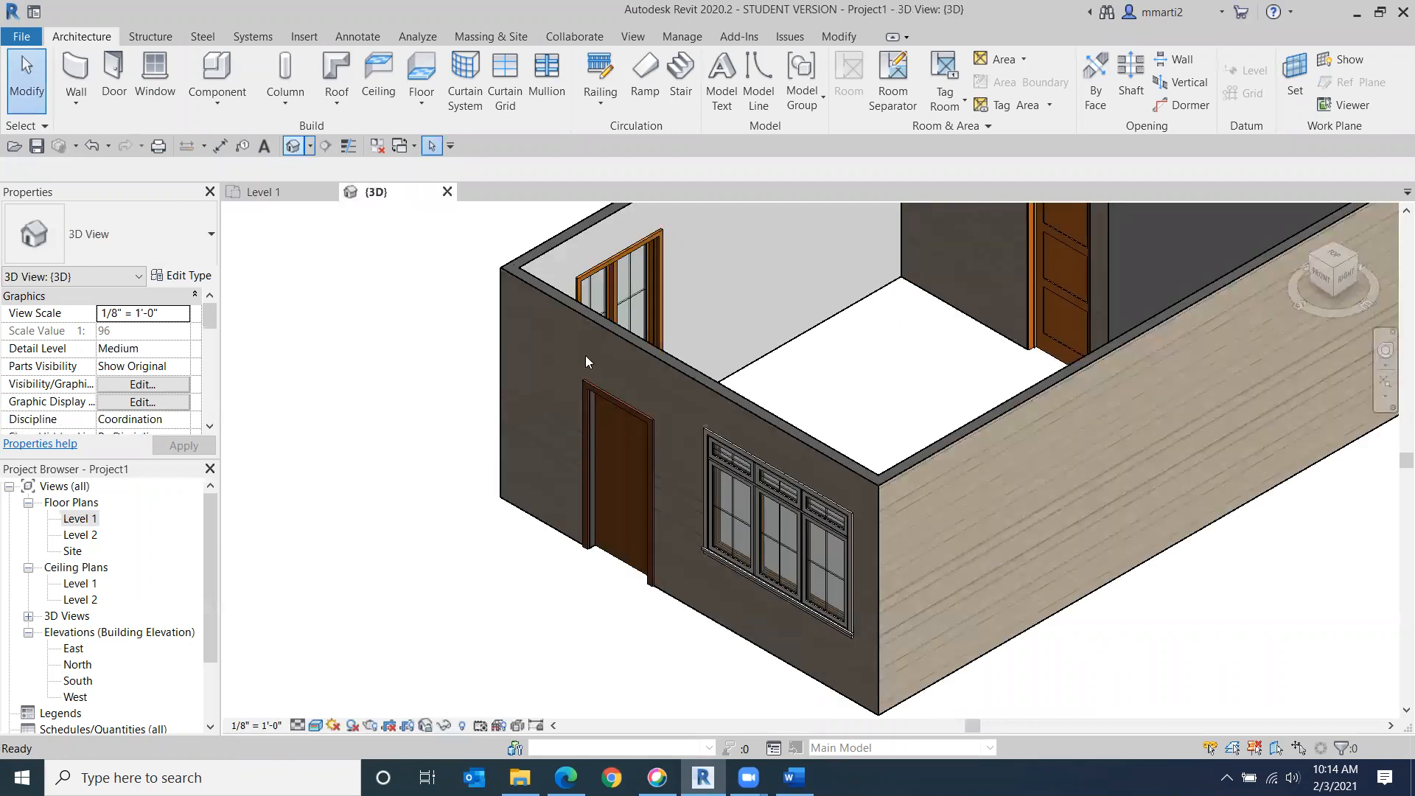
left_click(1311, 257)
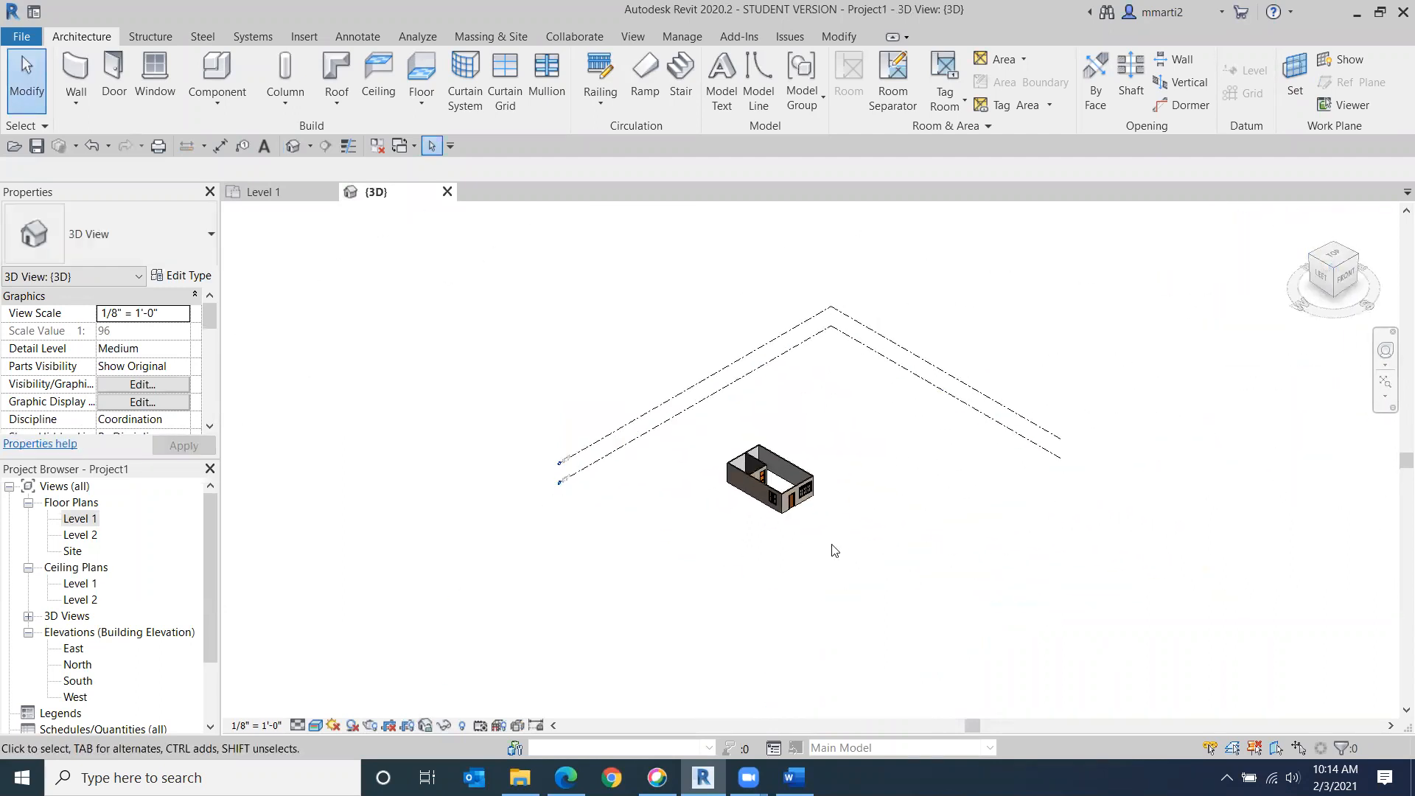
Step: Examine the house's doors and windows up close in 3D and in the North and South elevations
scroll(701, 515, "up", 5)
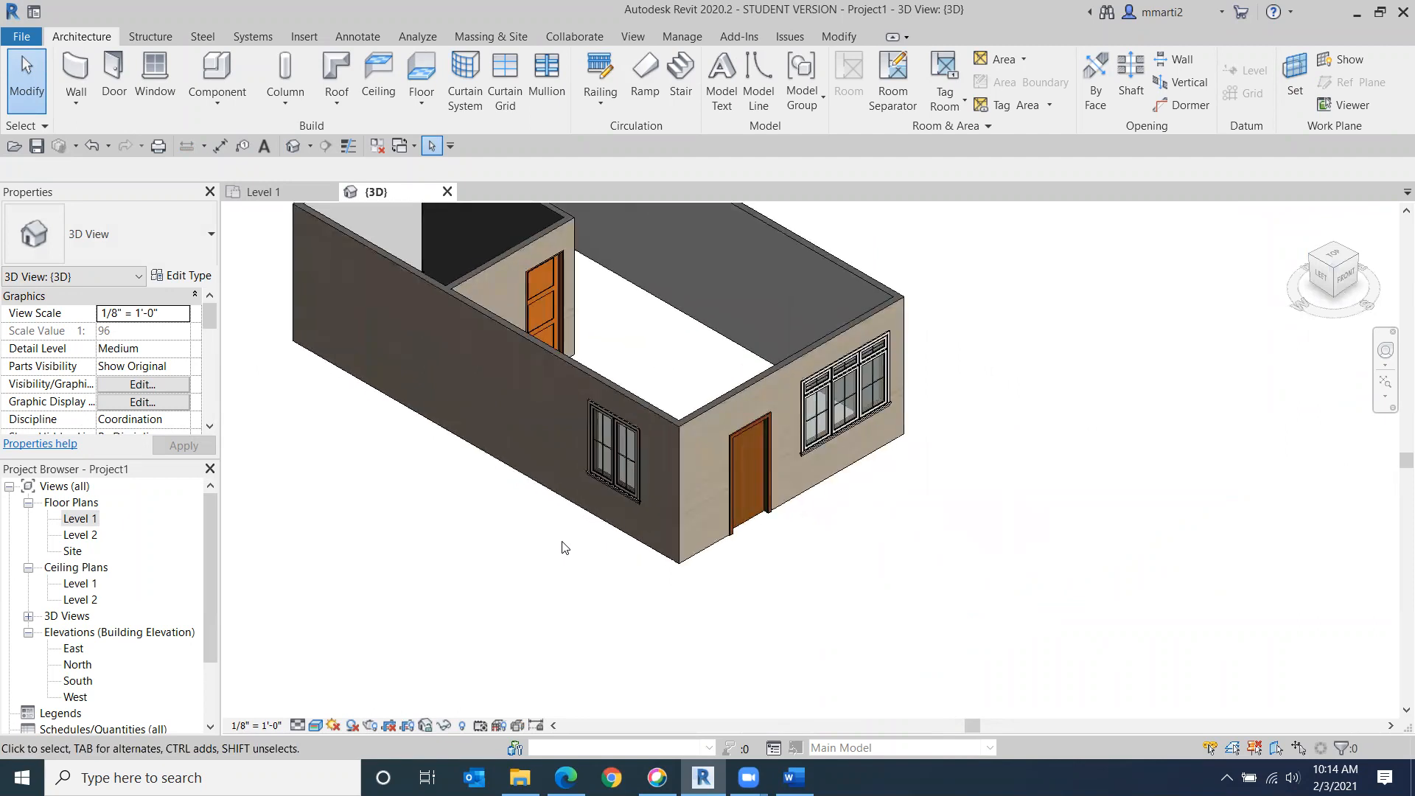
middle_click_drag(802, 577, 826, 636)
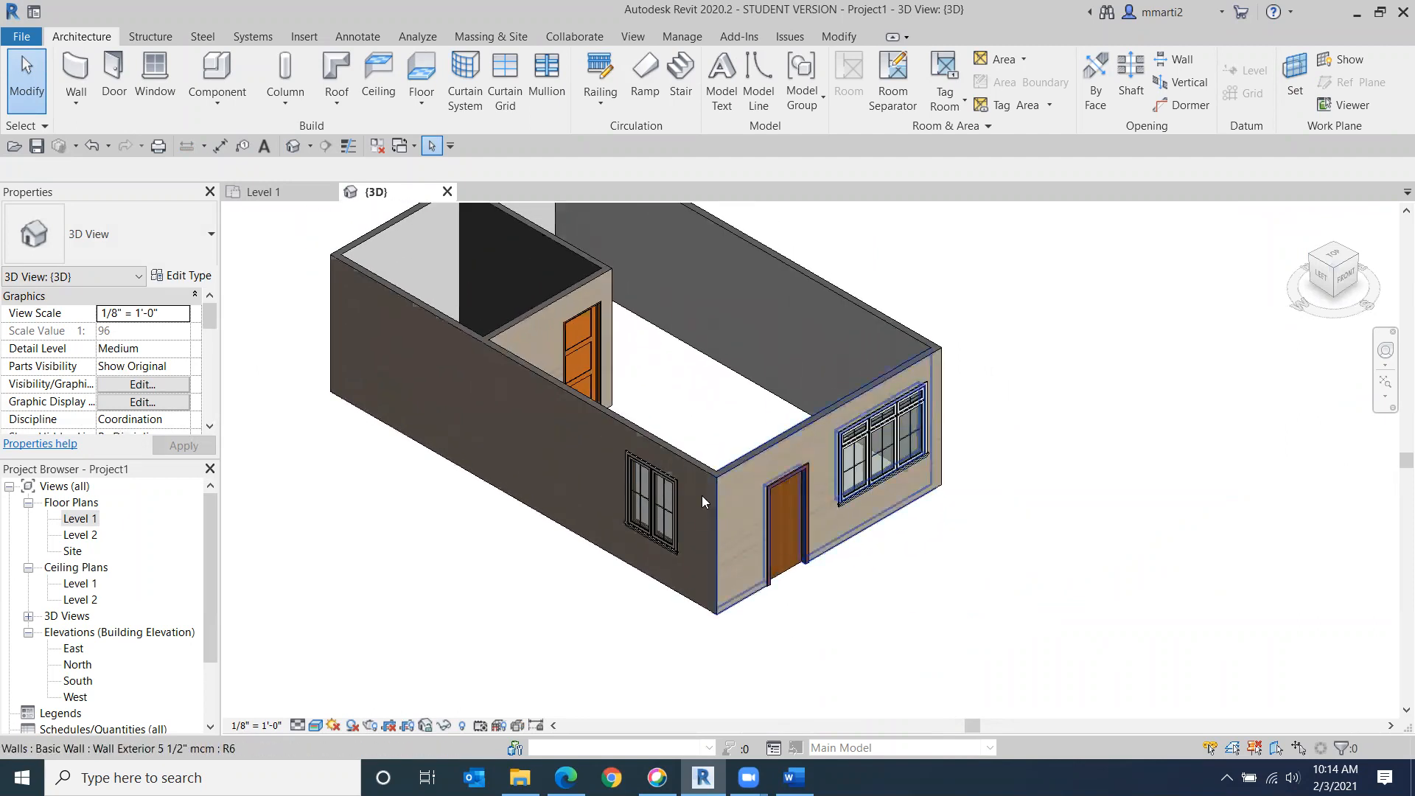
left_click(87, 681)
left_click(88, 680)
double_click(79, 664)
double_click(78, 681)
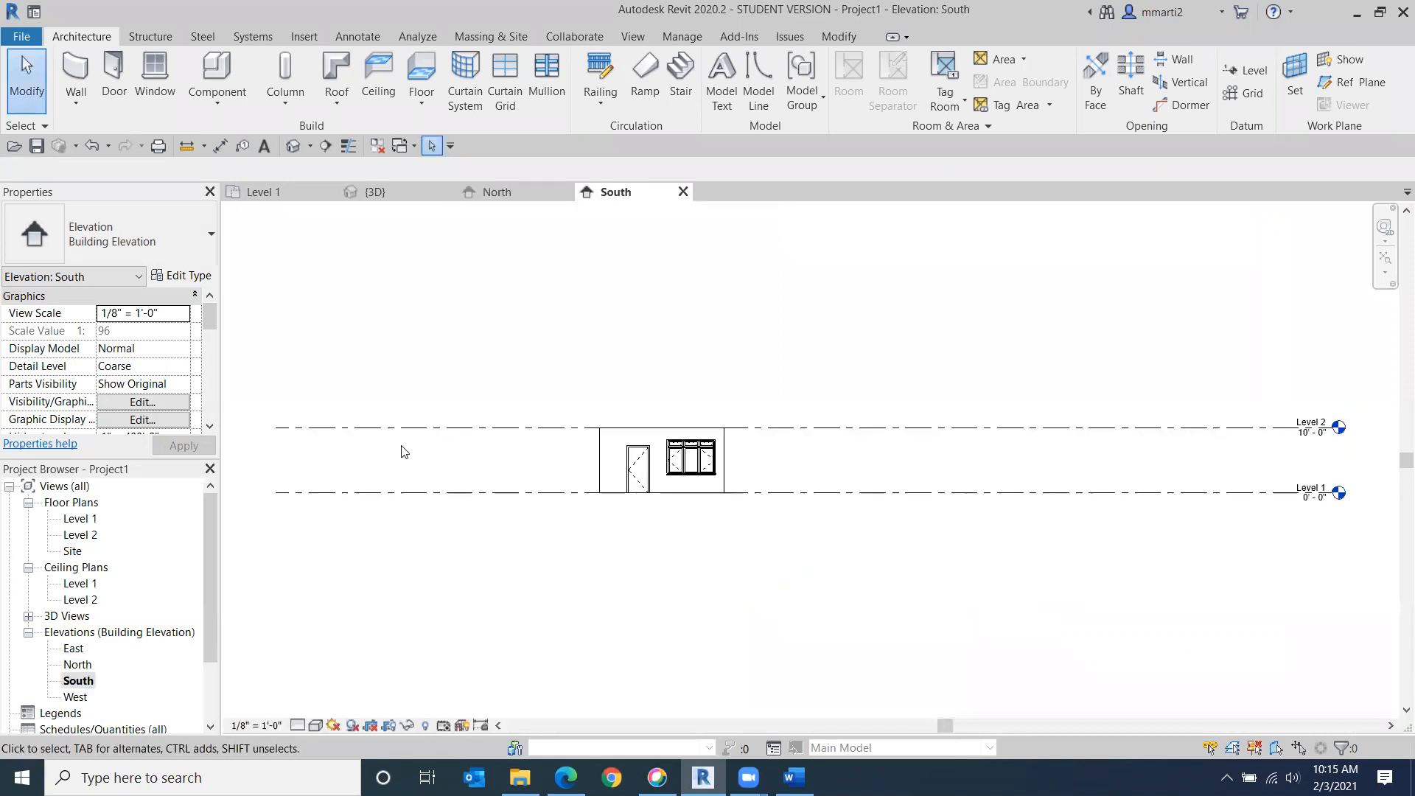
scroll(543, 496, "up", 3)
scroll(765, 507, "up", 1)
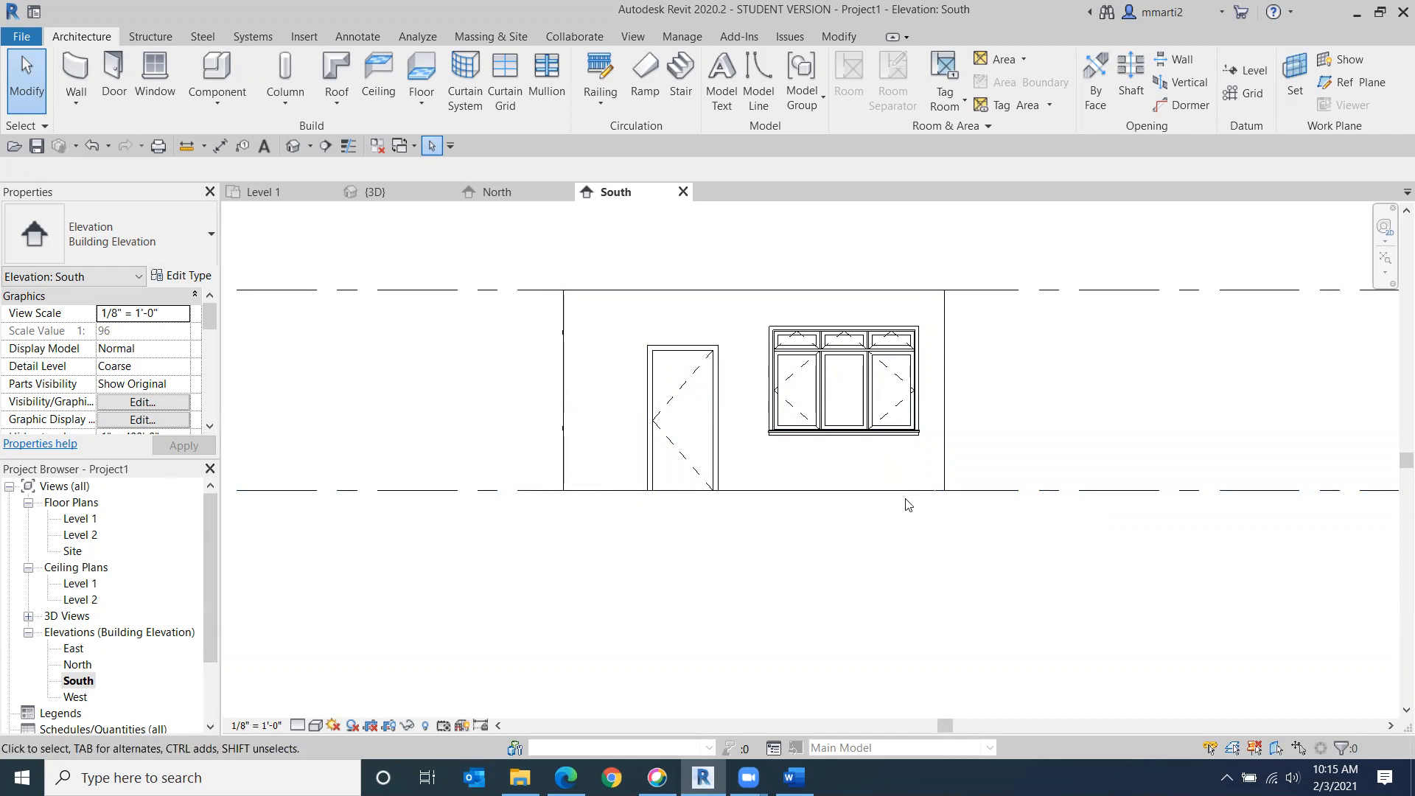
Step: Review the Level 1 floor plan and view the model in 3D from its home orientation
double_click(63, 520)
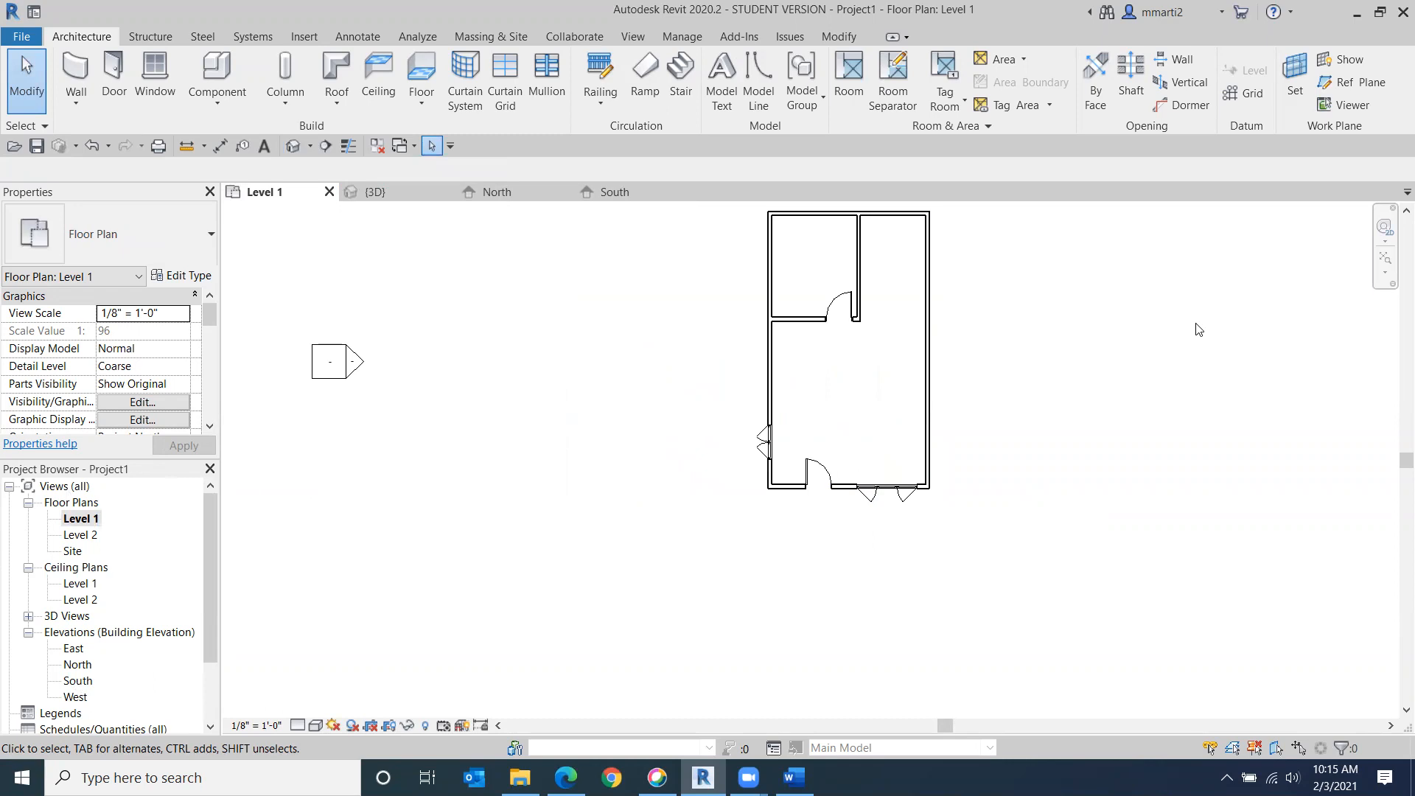
left_click(292, 146)
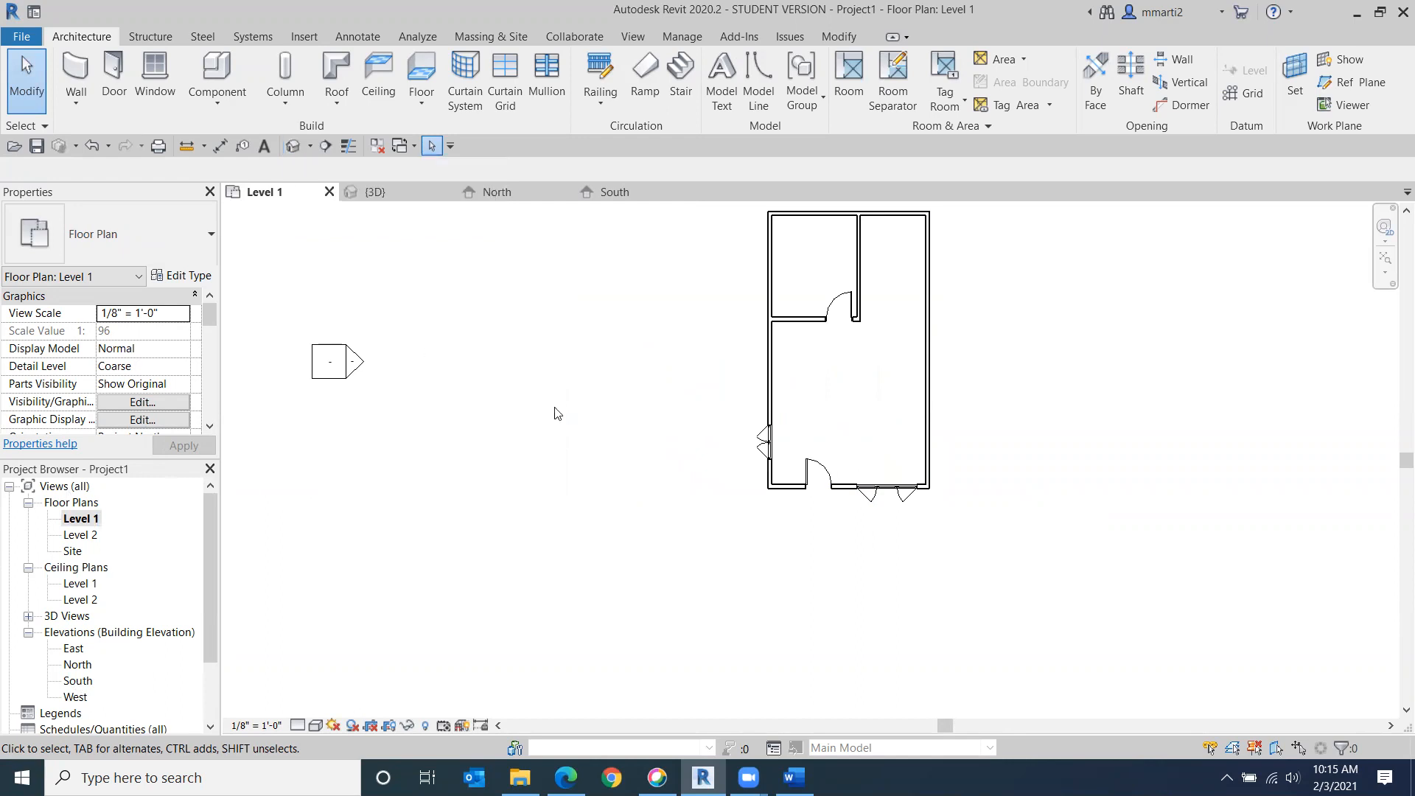
left_click(412, 194)
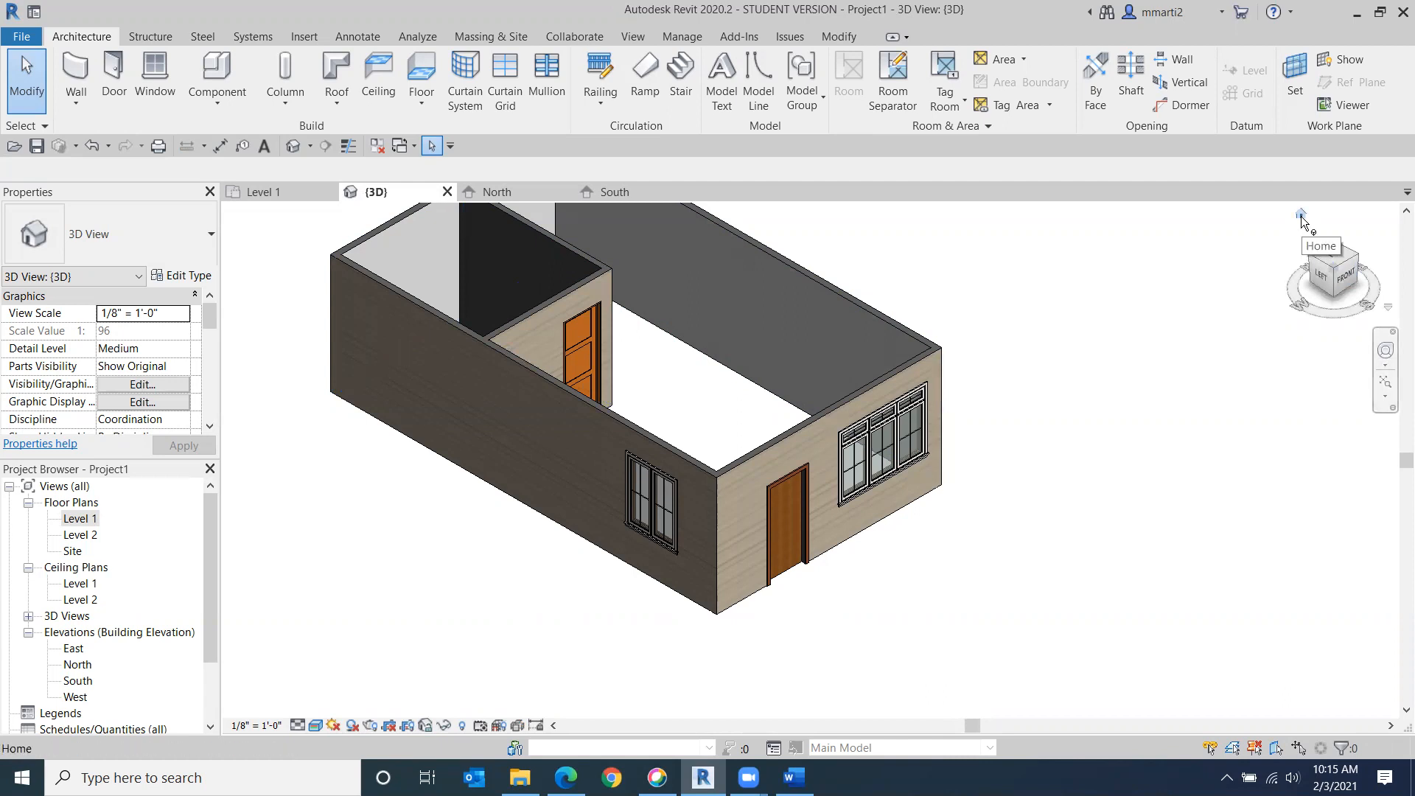
left_click(1301, 214)
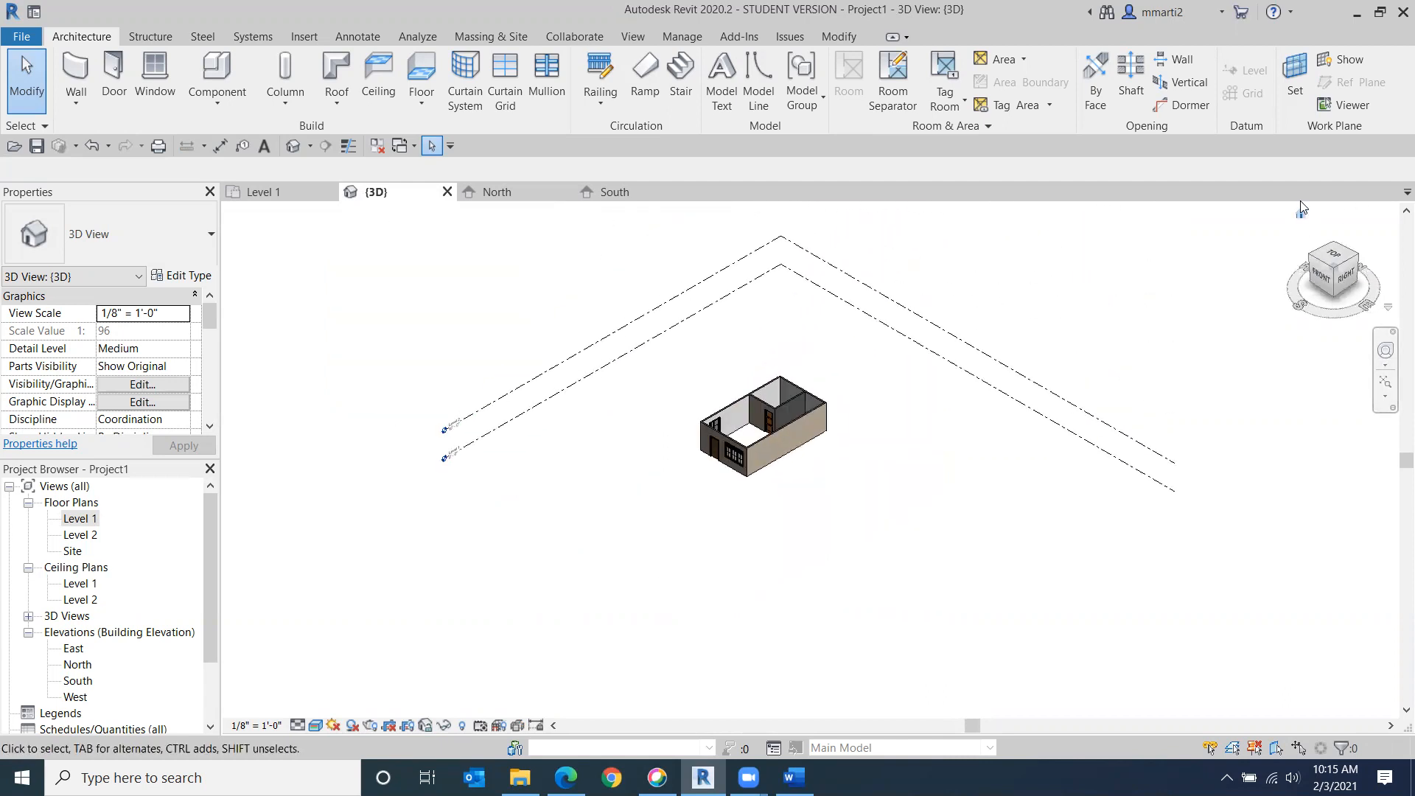
scroll(731, 440, "up", 5)
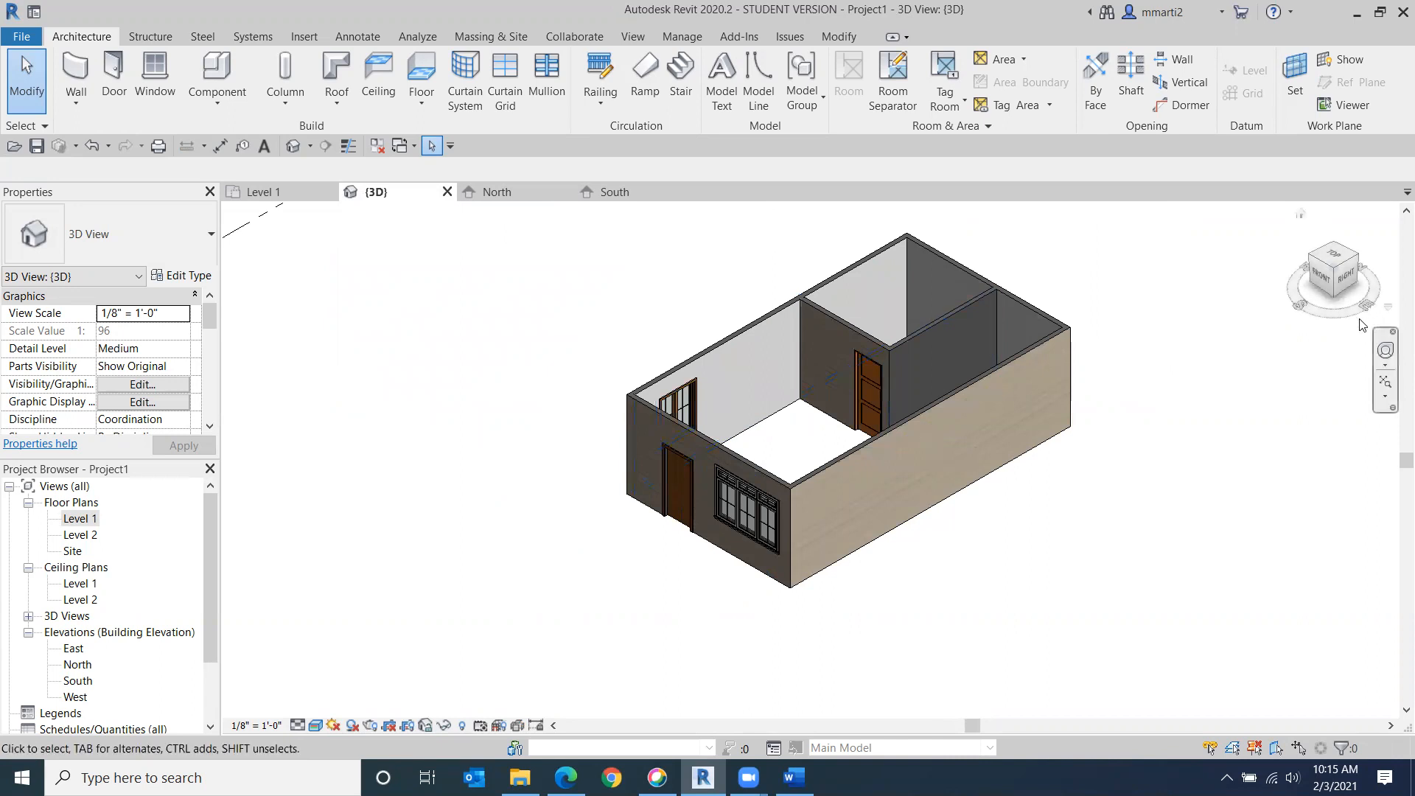
Step: Inspect the 3D model by orbiting it and viewing it from the top, and restore its home orientation
mouse_move(1335, 286)
left_mouse_down()
mouse_move(1169, 224)
mouse_move(969, 311)
mouse_move(563, 347)
mouse_move(499, 288)
mouse_move(508, 212)
mouse_move(522, 710)
mouse_move(474, 253)
mouse_move(316, 264)
mouse_move(275, 356)
mouse_move(280, 346)
left_mouse_up()
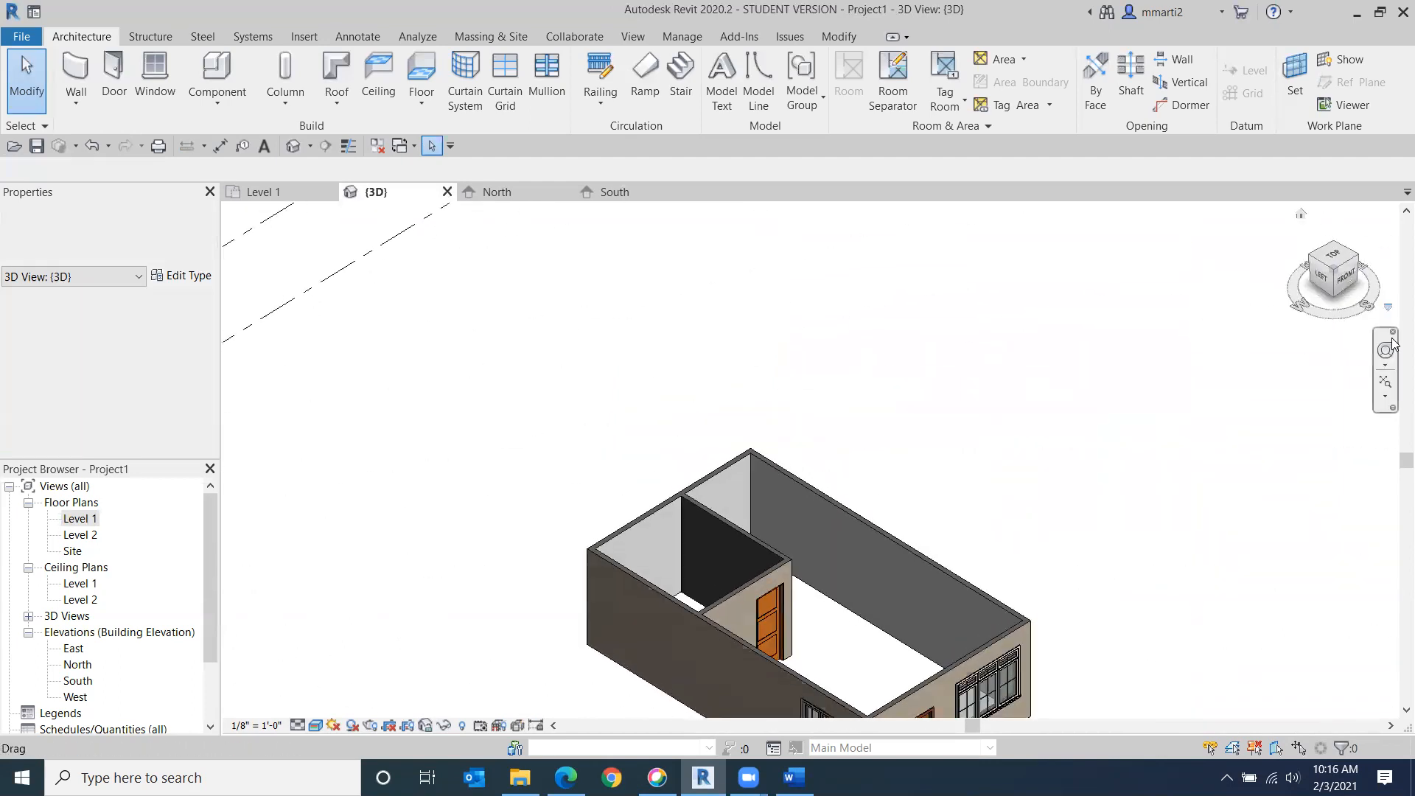
left_click(1341, 270)
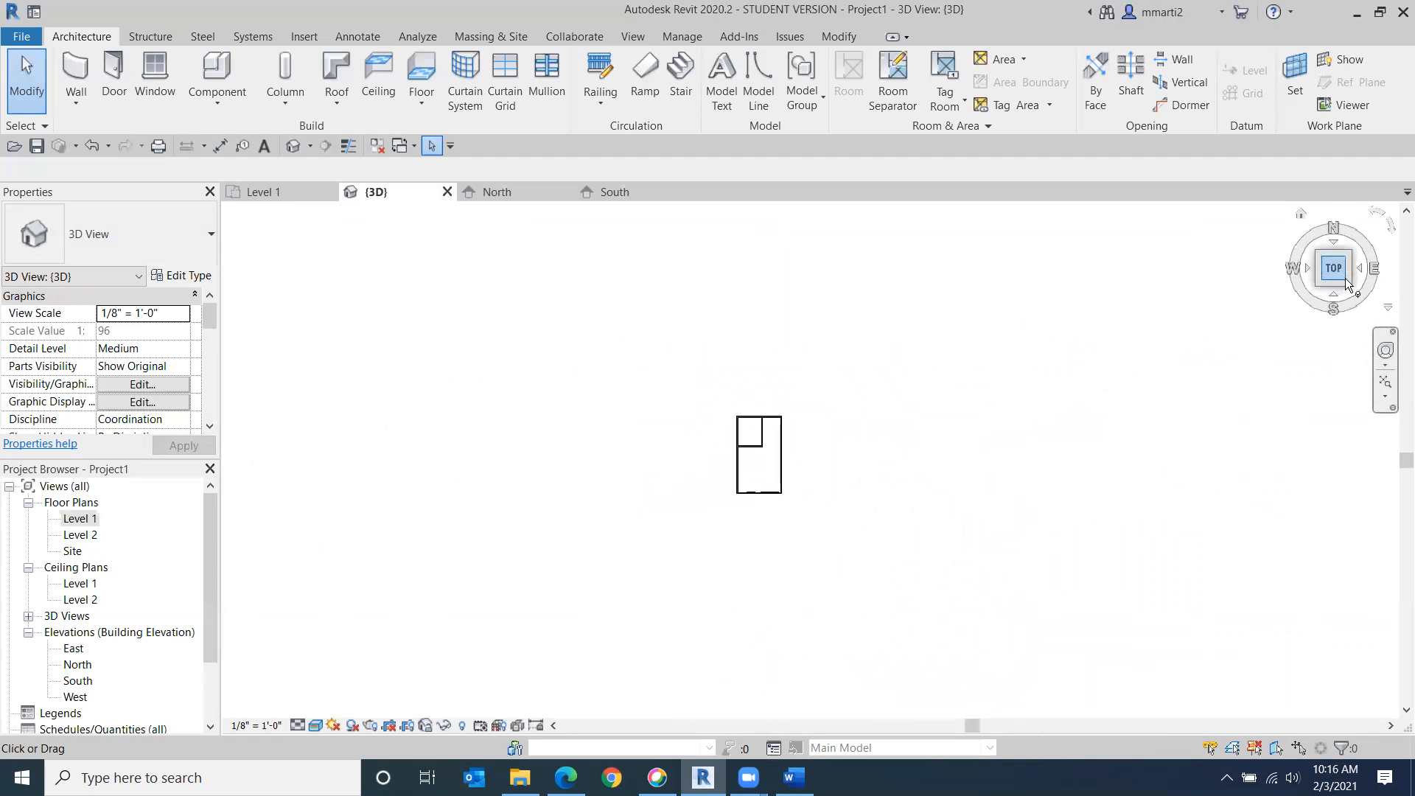
mouse_move(1348, 287)
left_mouse_down()
mouse_move(1251, 246)
mouse_move(1200, 556)
mouse_move(346, 285)
mouse_move(1042, 688)
mouse_move(1106, 253)
mouse_move(1395, 269)
left_mouse_up()
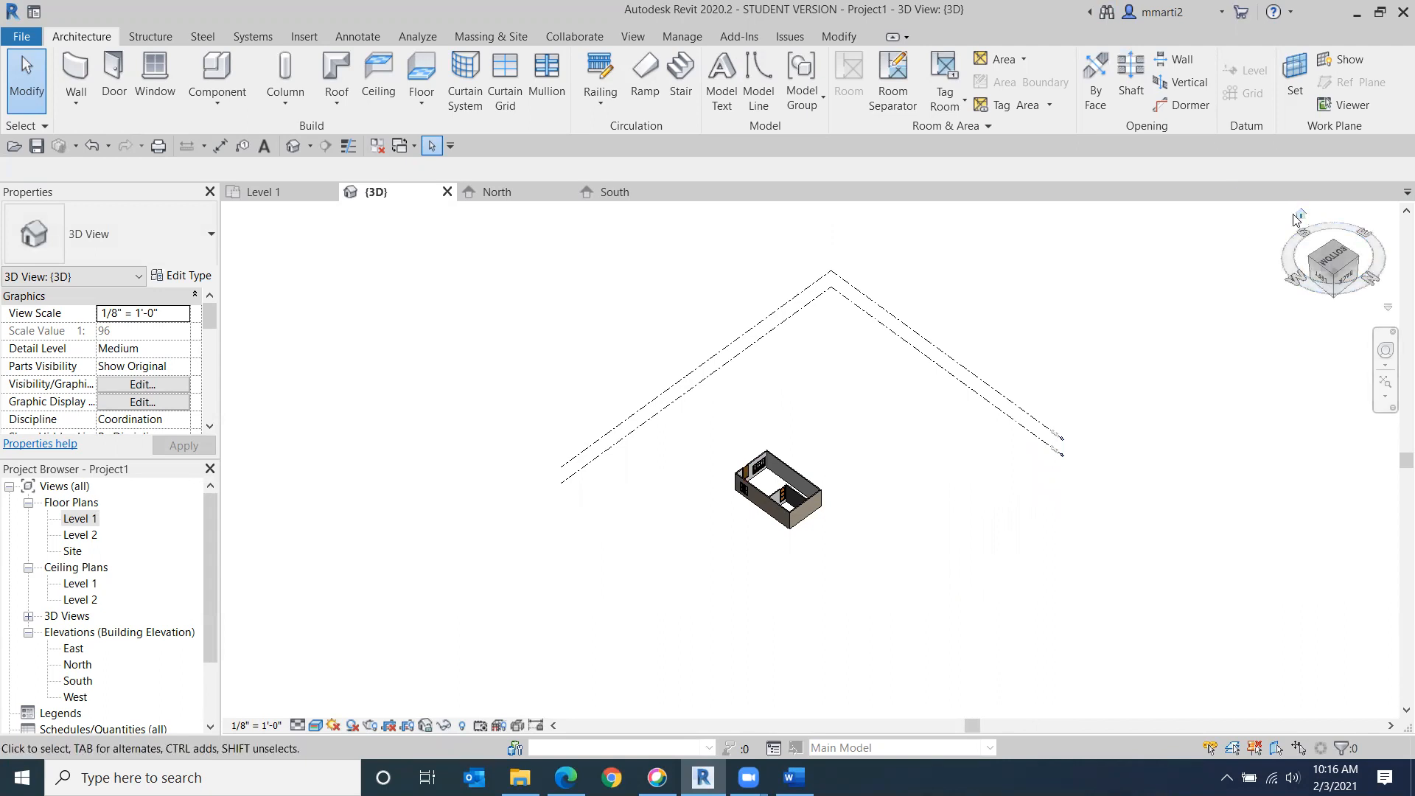
left_click(1301, 217)
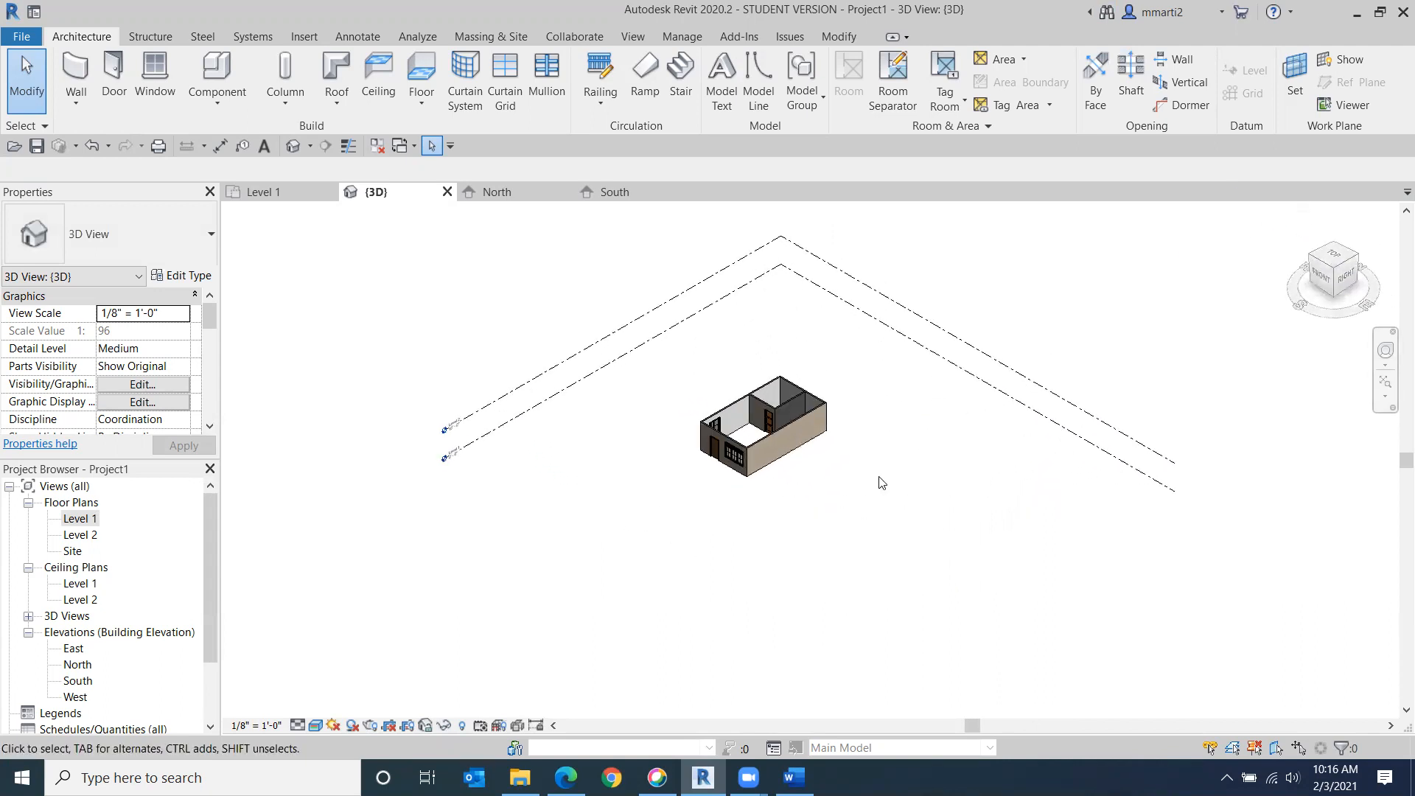
scroll(796, 522, "up", 4)
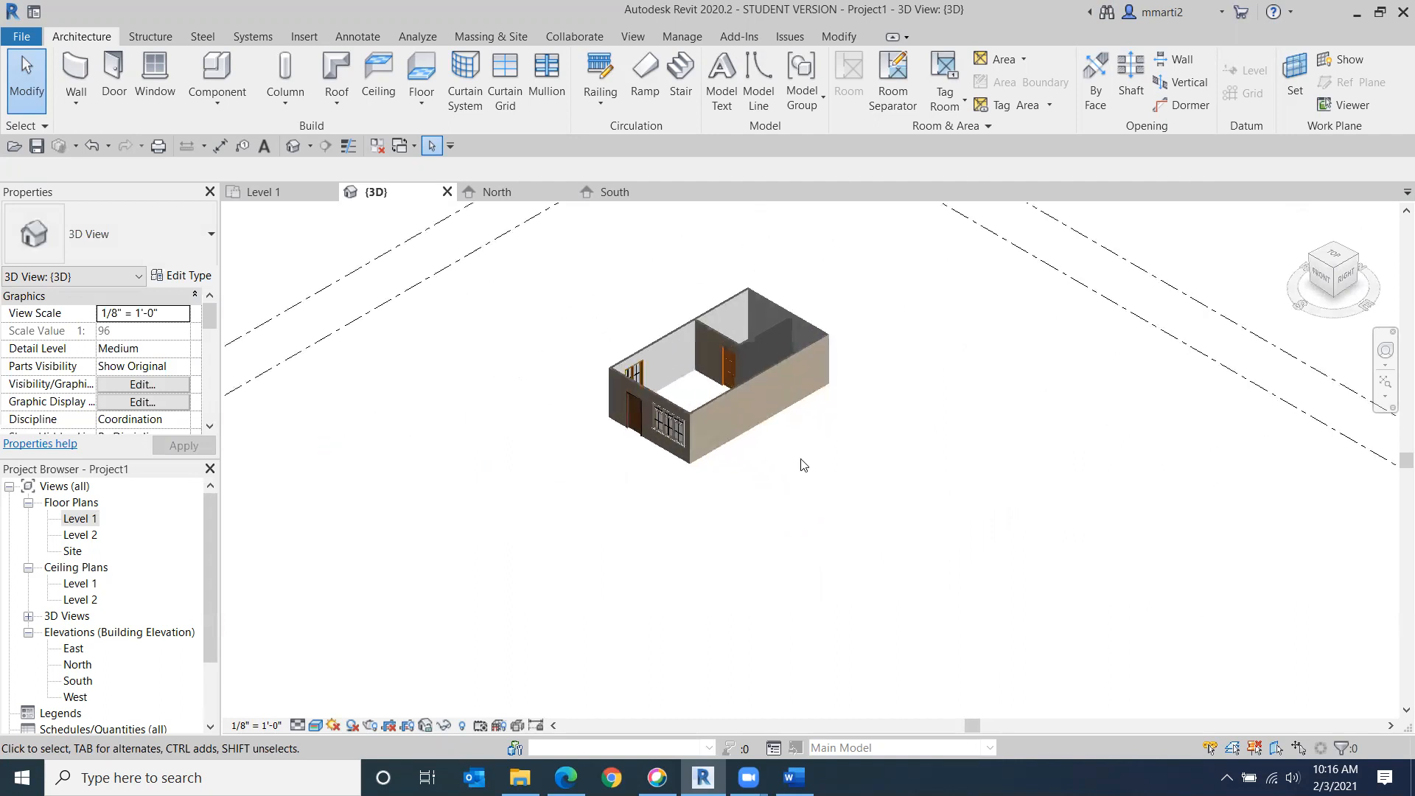
middle_click_drag(771, 436, 1015, 598)
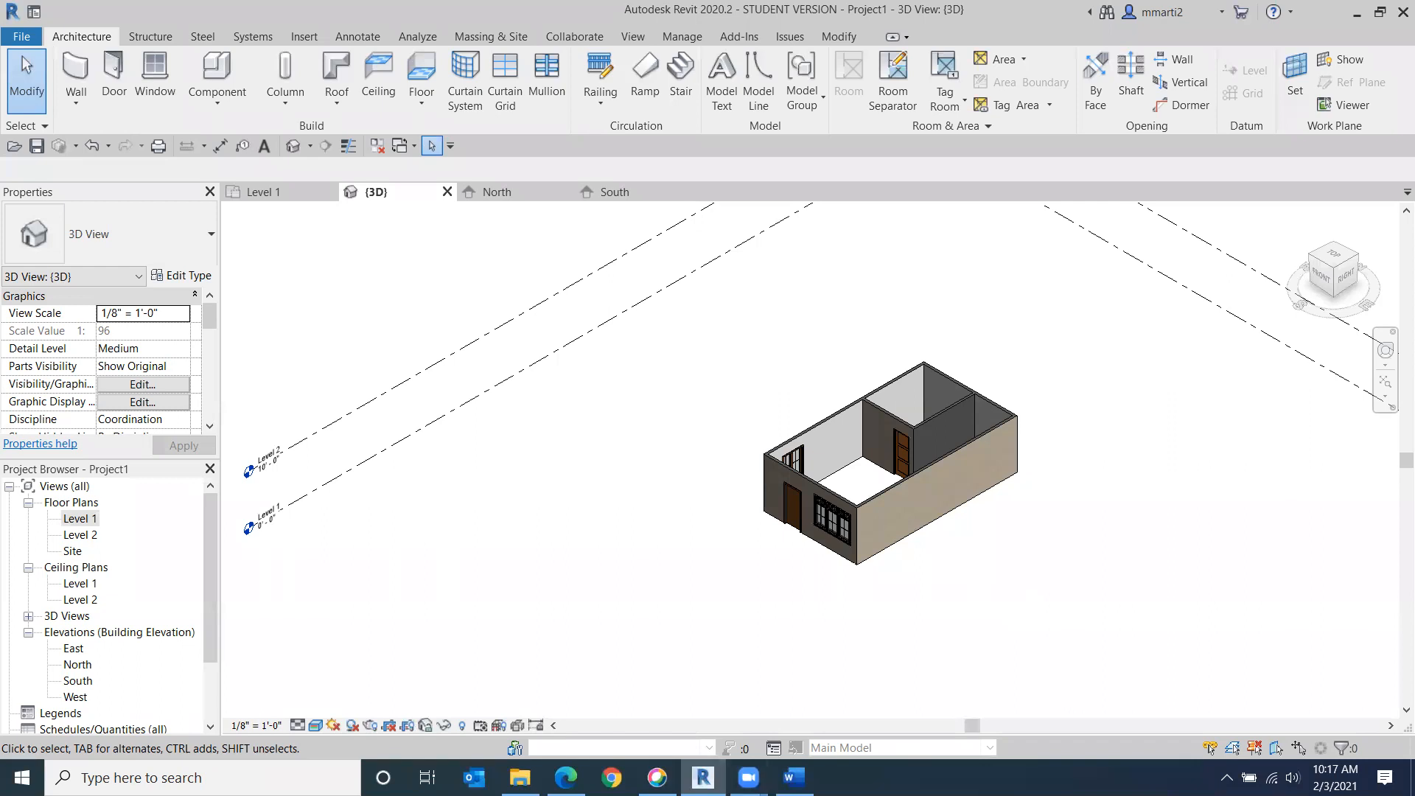
Step: Switch to Word and review the Class 5 outline
left_click(794, 777)
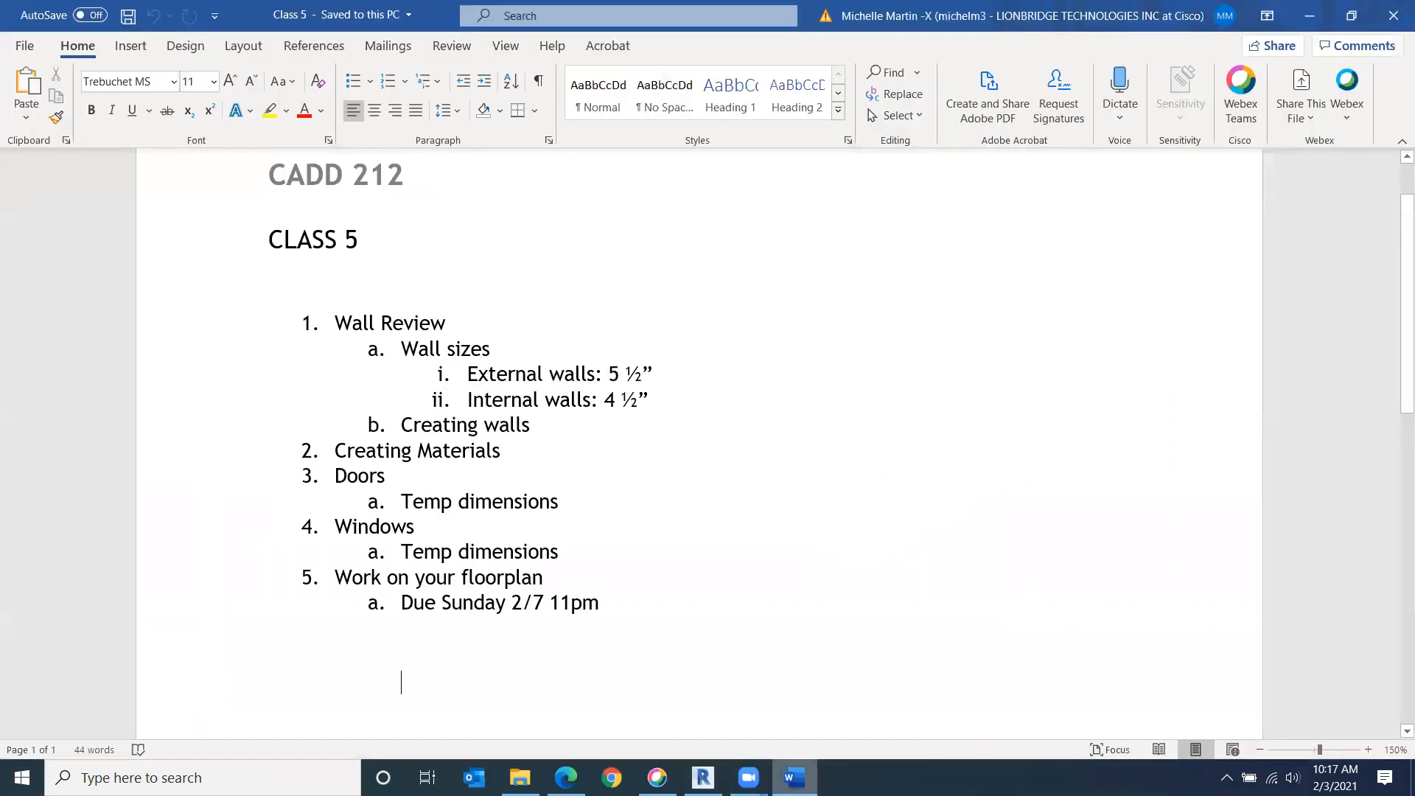